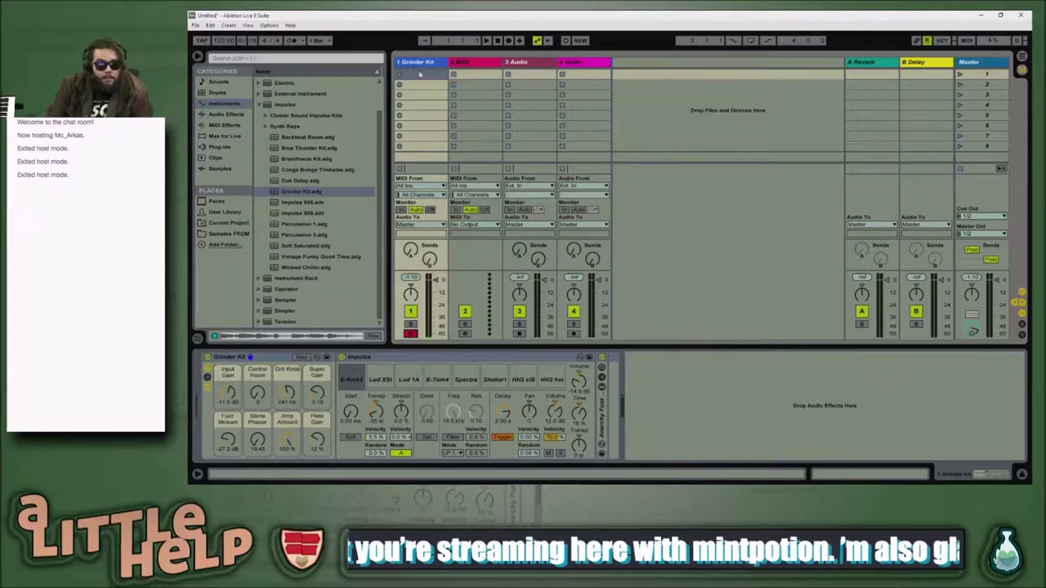
Step: In key mapping mode, assign the letter r to Global Record and s to Stop
{"action": "key", "text": "ctrl+k"}
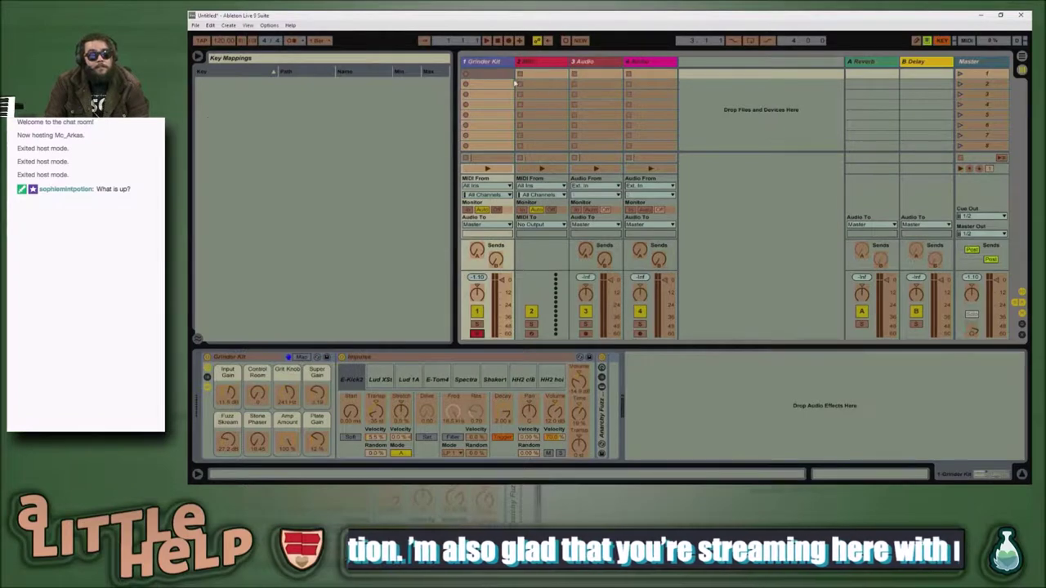
{"action": "left_click", "coordinate": [513, 41]}
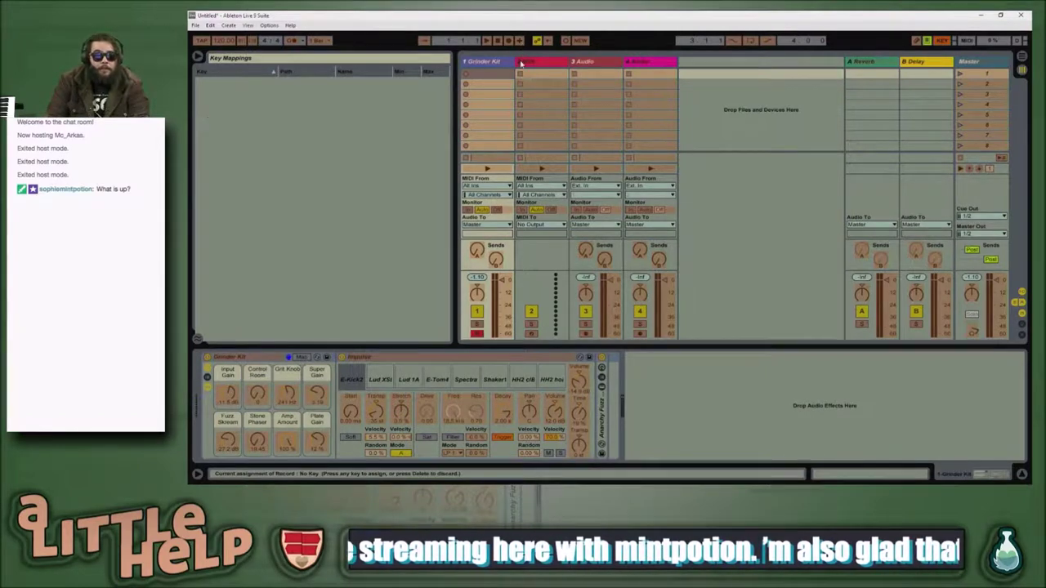
{"action": "key", "text": "r"}
{"action": "left_click", "coordinate": [499, 42]}
{"action": "key", "text": "s"}
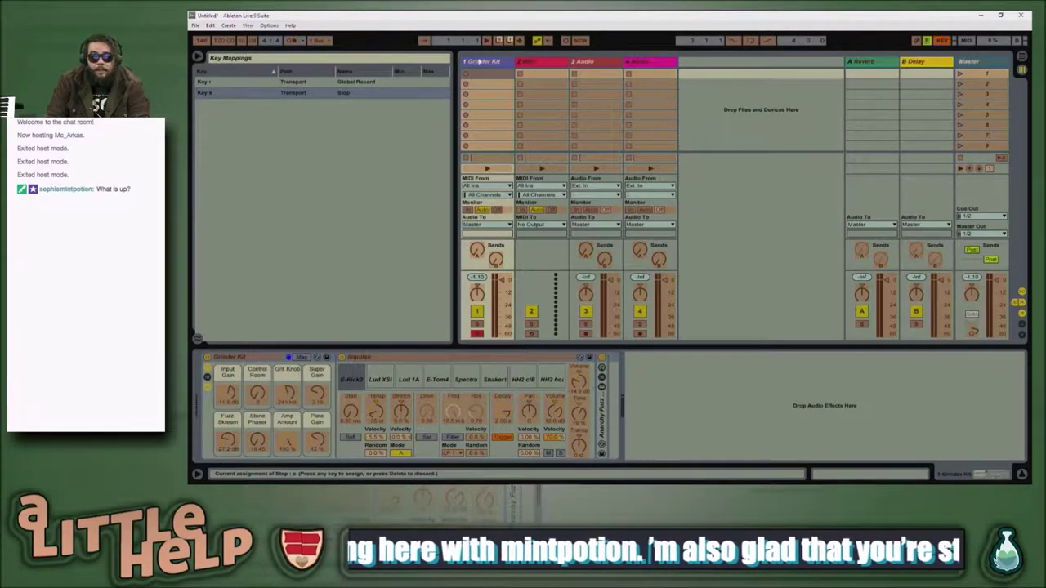
Step: Map the letter l to Loop On/Off, i to Punch In and o to Punch Out
{"action": "left_click", "coordinate": [754, 40]}
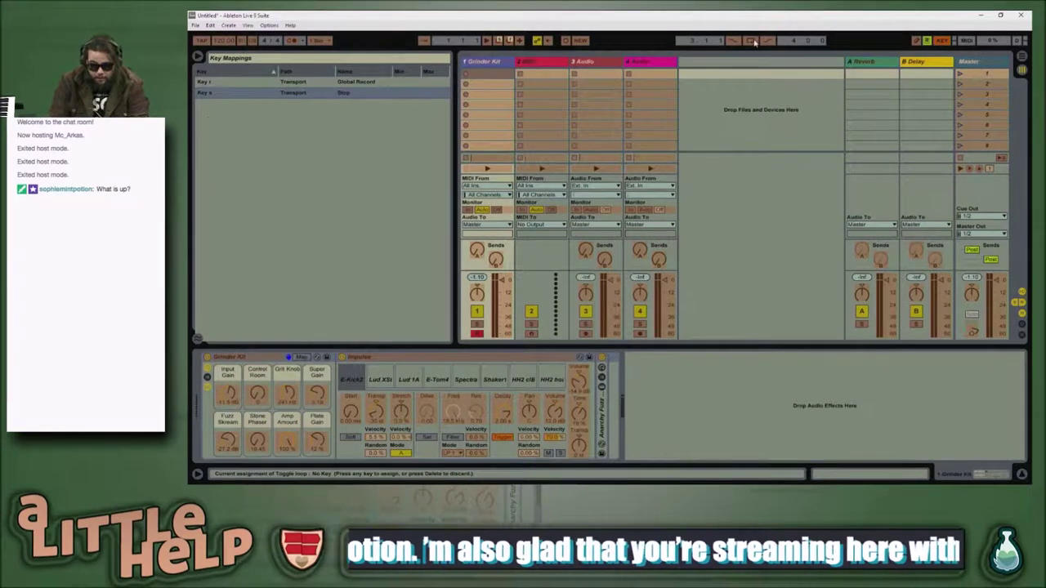
{"action": "key", "text": "l"}
{"action": "left_click", "coordinate": [735, 45]}
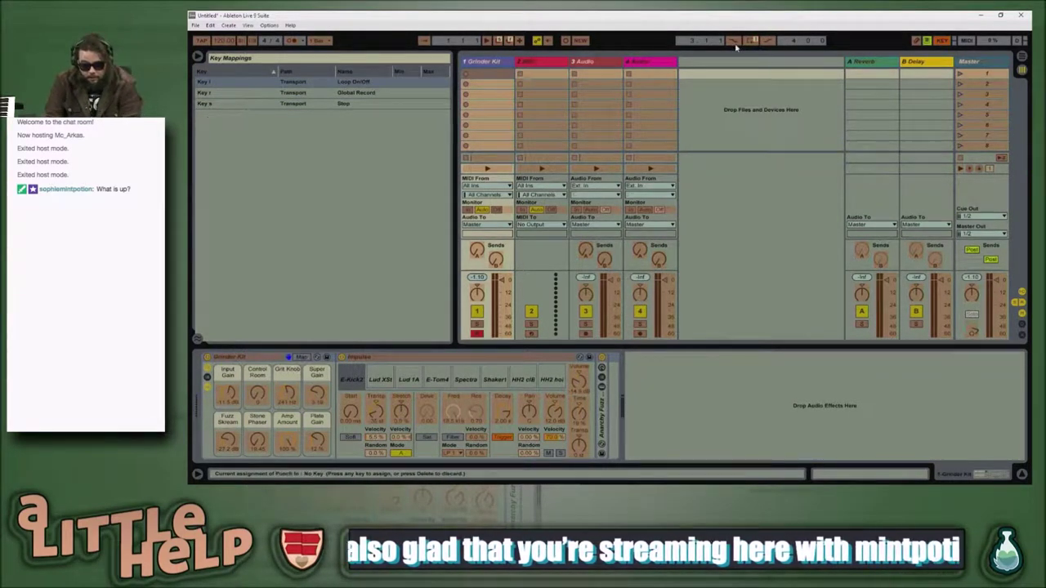
{"action": "key", "text": "i"}
{"action": "left_click", "coordinate": [768, 40]}
{"action": "key", "text": "o"}
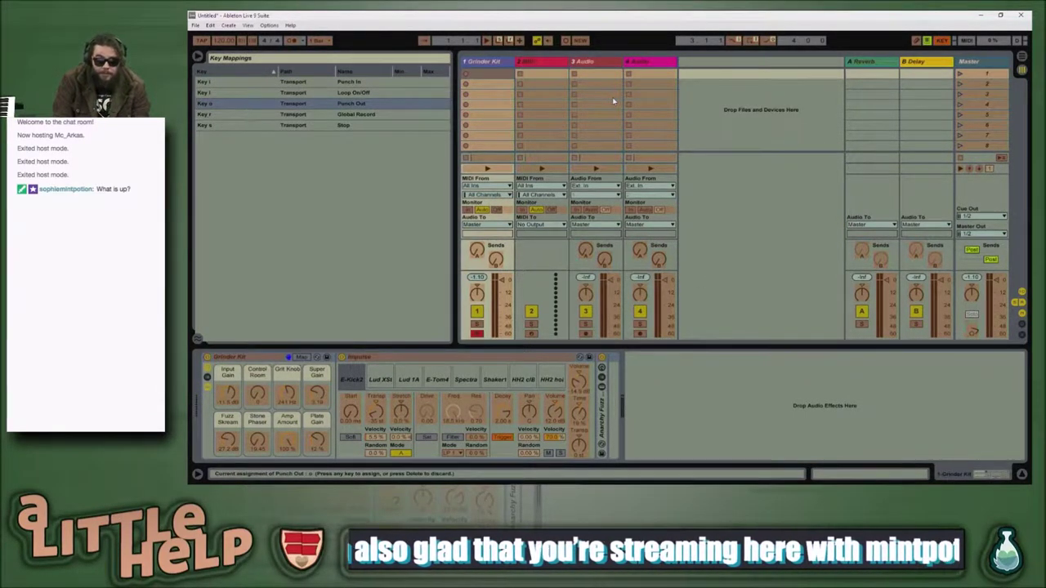
Step: Create an empty MIDI clip in the first slot of the 2 MIDI track and map the letter p to MIDI Prelisten
{"action": "key", "text": "ctrl+k"}
{"action": "double_click", "coordinate": [488, 74]}
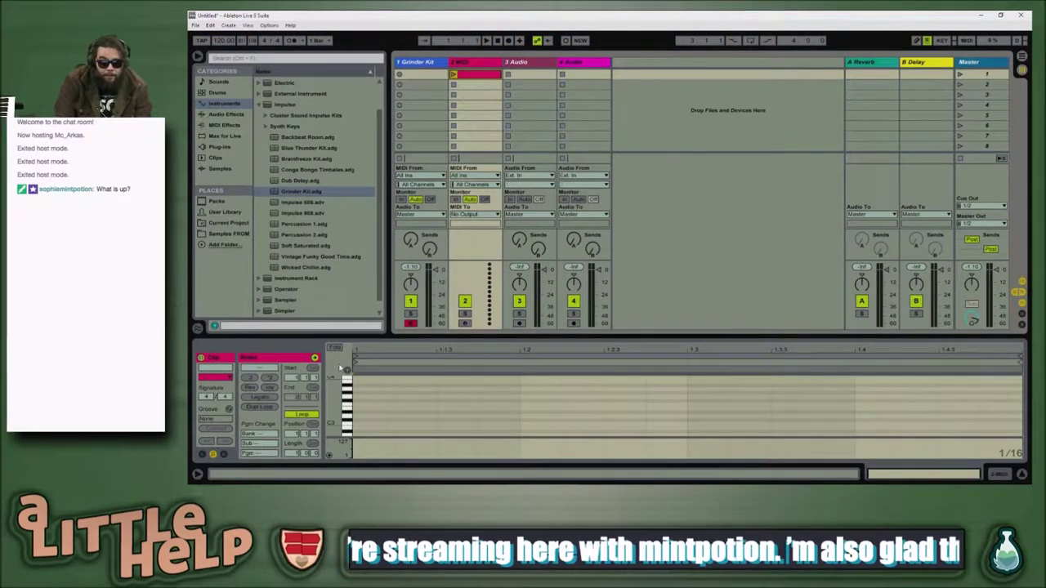
{"action": "key", "text": "ctrl+k"}
{"action": "left_click", "coordinate": [346, 371]}
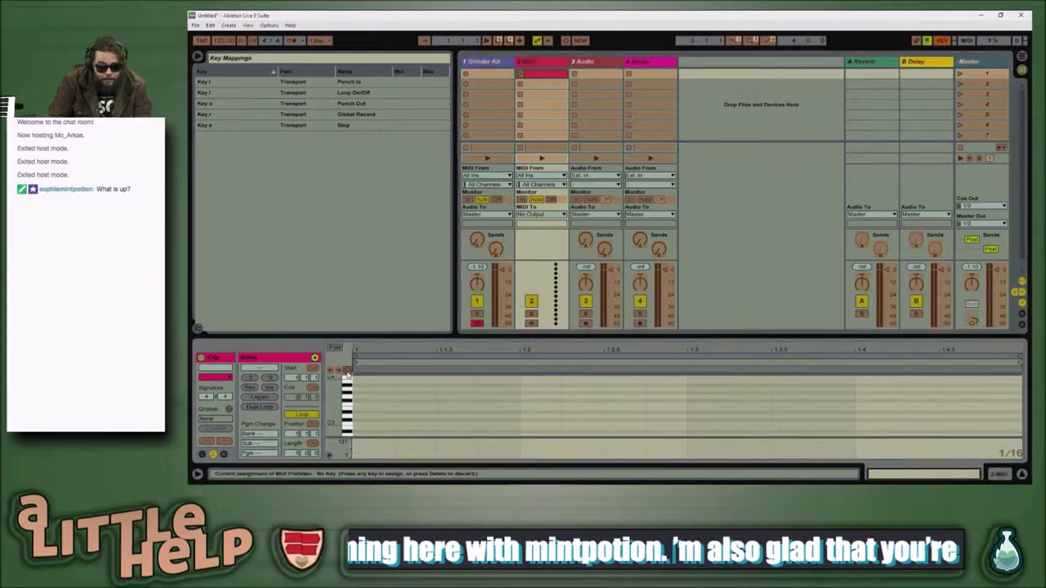
{"action": "key", "text": "p"}
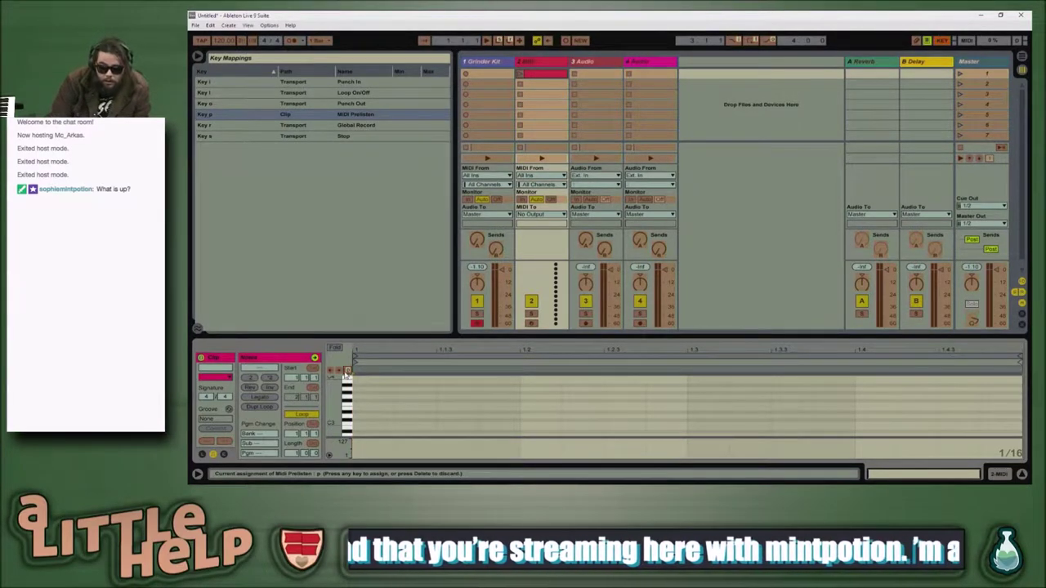
{"action": "key", "text": "ctrl+k"}
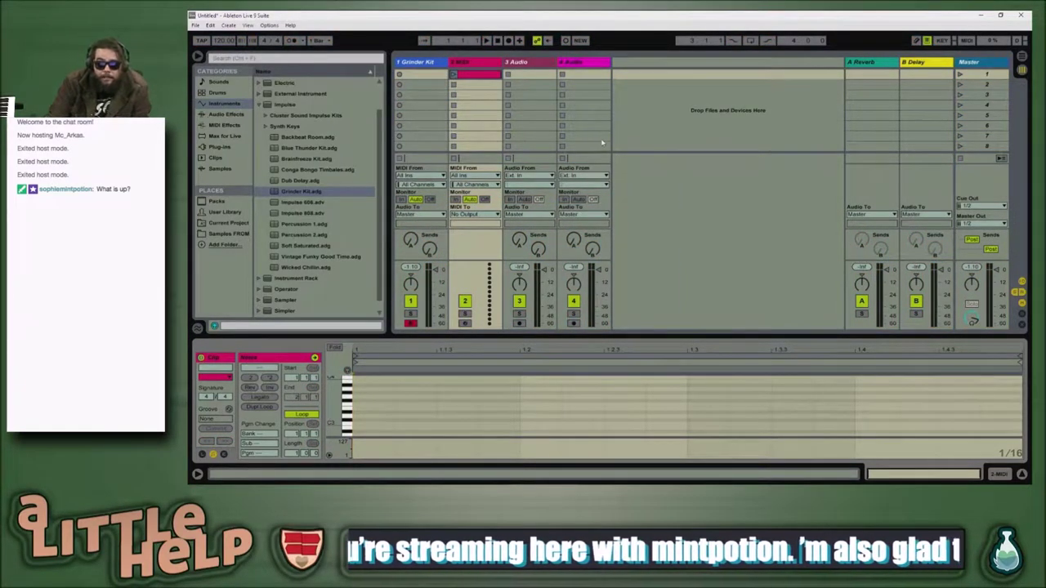
Step: Delete the 2 MIDI and 3 Audio tracks together, and add Vintage Funky Good Time.adg as a new track
{"action": "left_click", "coordinate": [665, 136]}
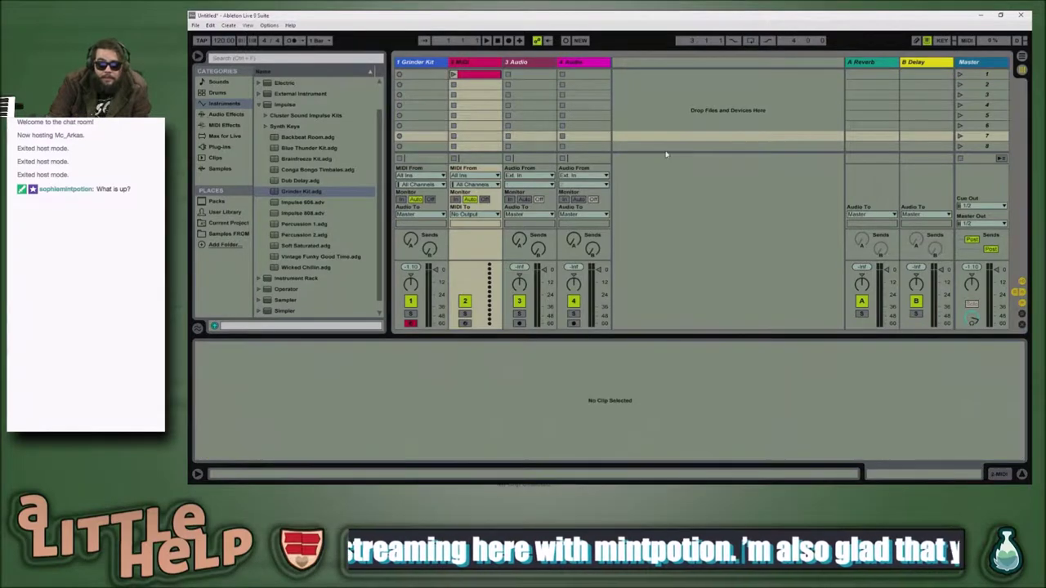
{"action": "left_click", "coordinate": [529, 65]}
{"action": "left_click", "coordinate": [474, 62]}
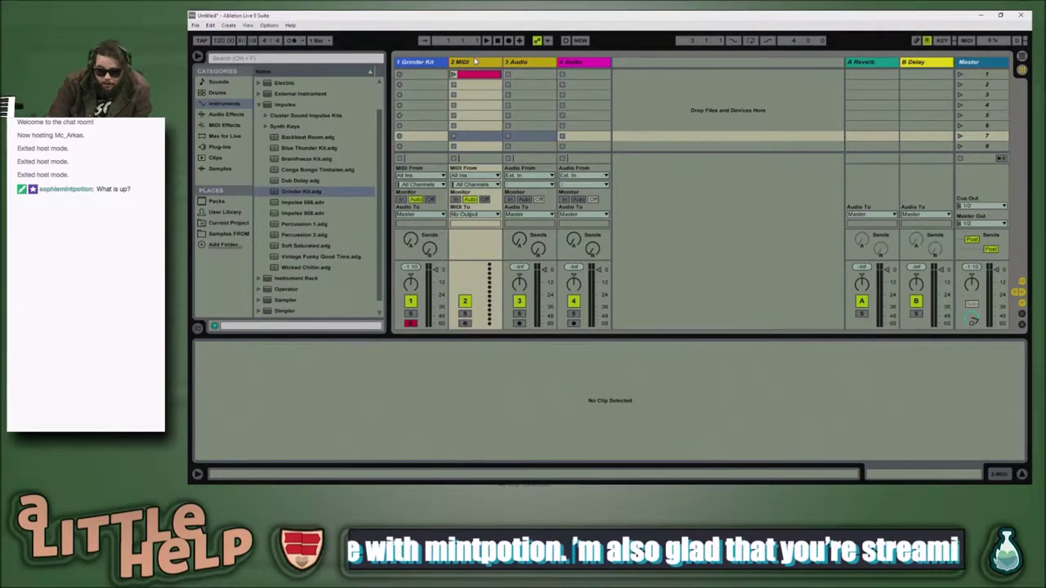
{"action": "key", "text": "Delete"}
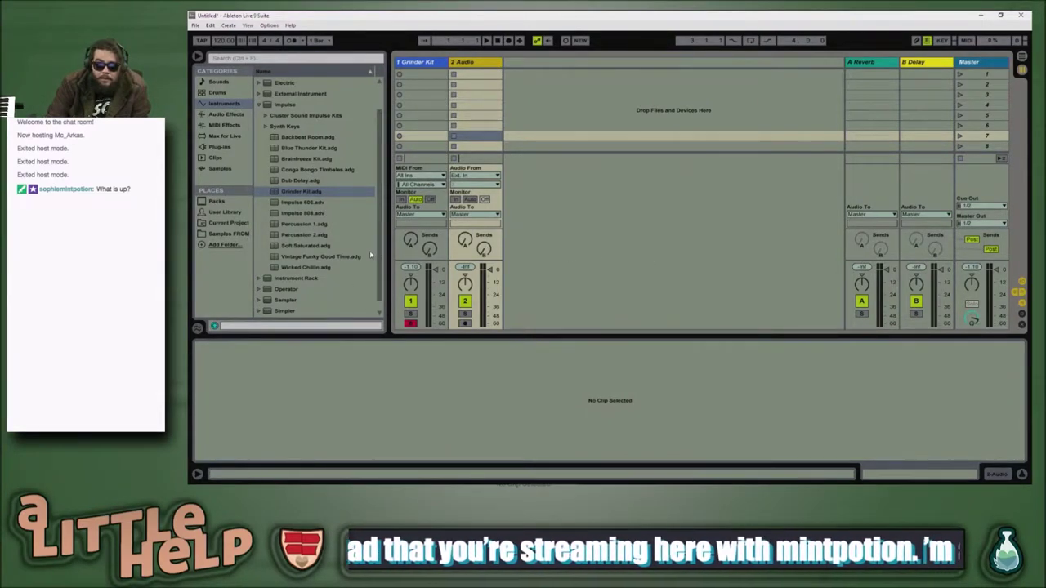
{"action": "left_click", "coordinate": [317, 257]}
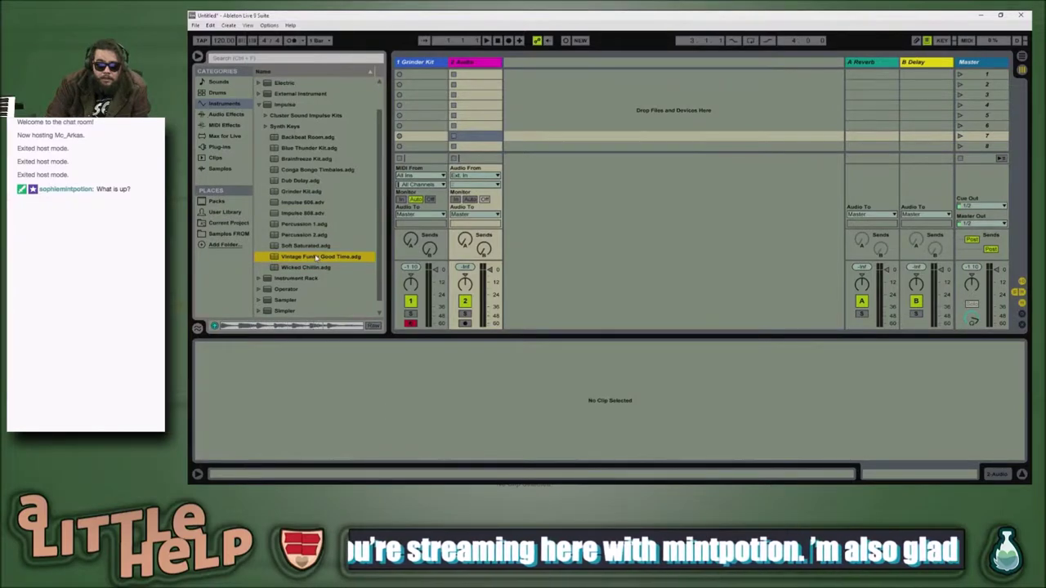
{"action": "left_click_drag", "start_coordinate": [317, 258], "coordinate": [486, 135]}
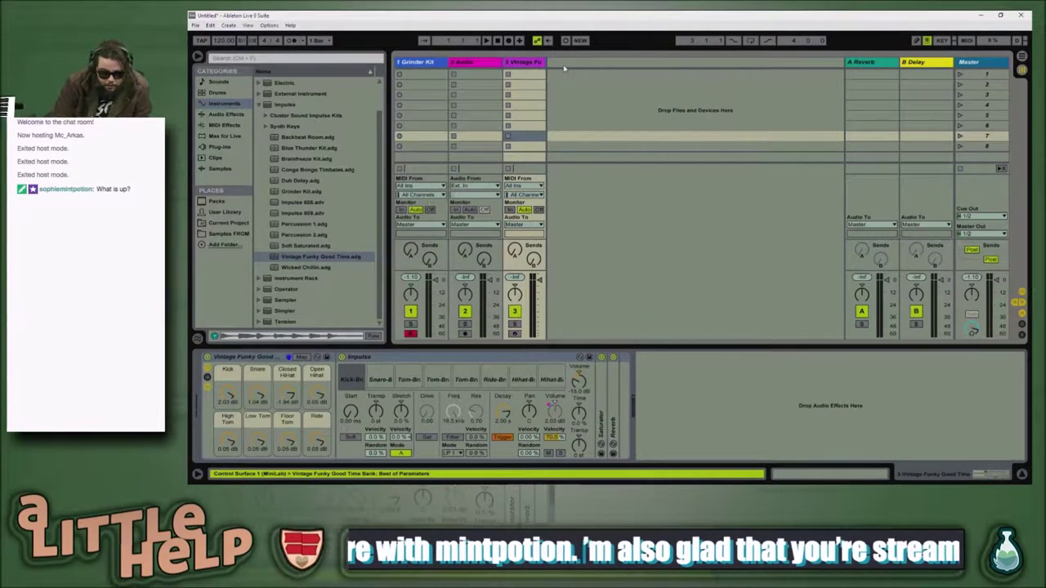
Step: Map the capital letter R to Session Record and leave key mapping mode
{"action": "key", "text": "ctrl+k"}
{"action": "left_click", "coordinate": [565, 41]}
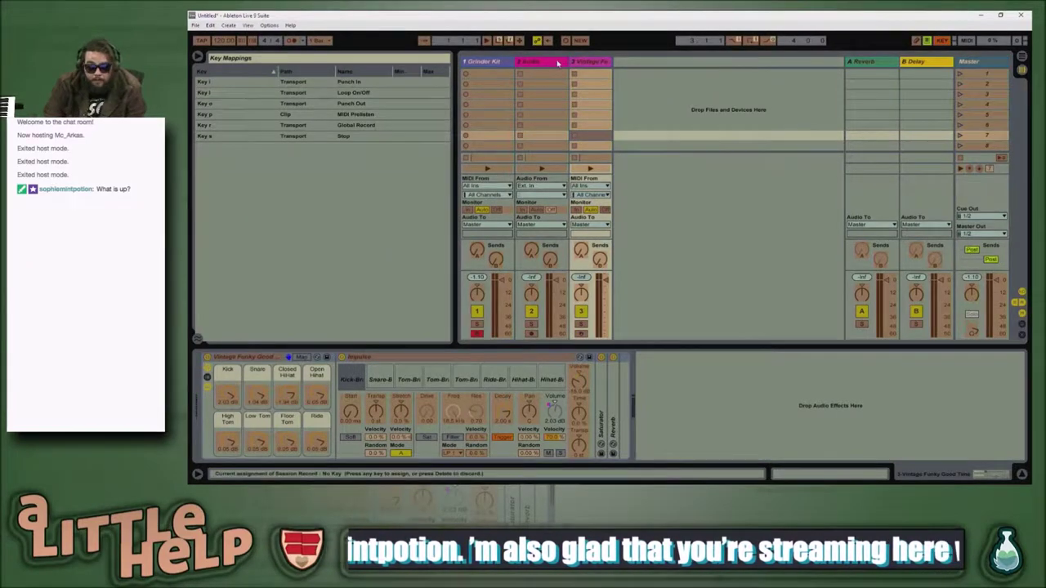
{"action": "key", "text": "shift+r"}
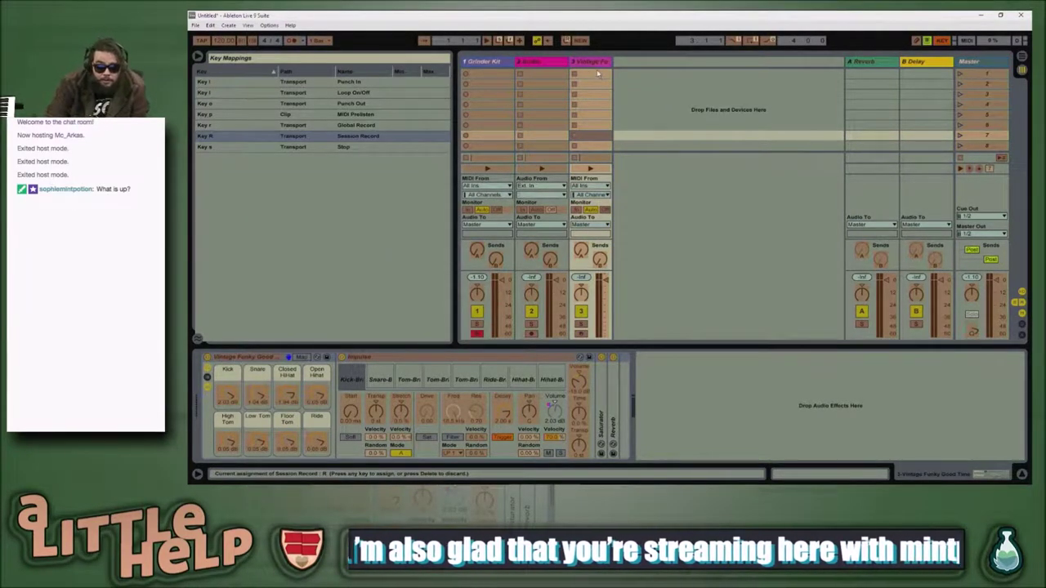
{"action": "left_click", "coordinate": [532, 63]}
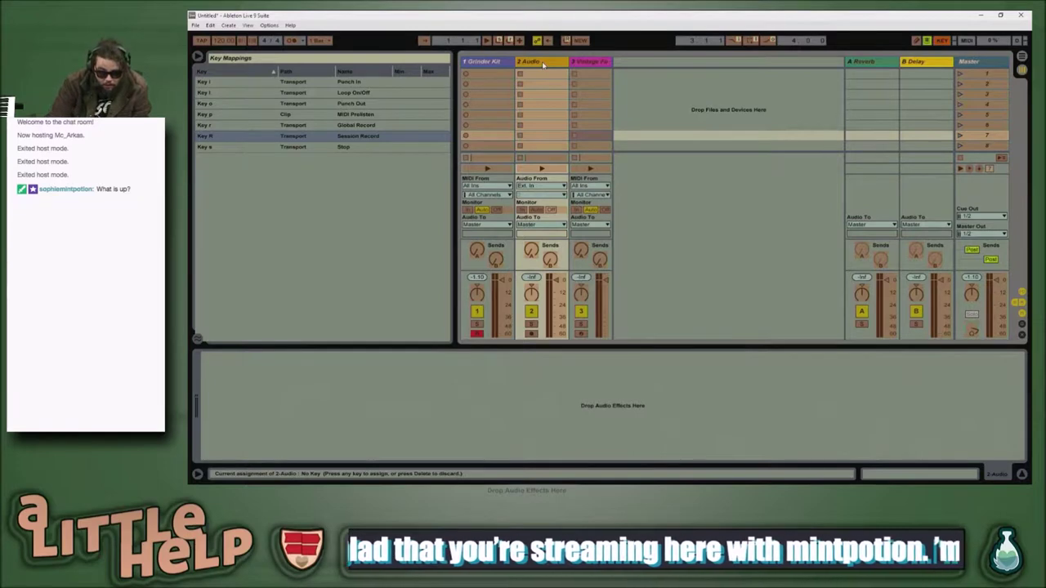
{"action": "key", "text": "ctrl+k"}
Step: Delete the Grinder Kit track
{"action": "left_click", "coordinate": [539, 63]}
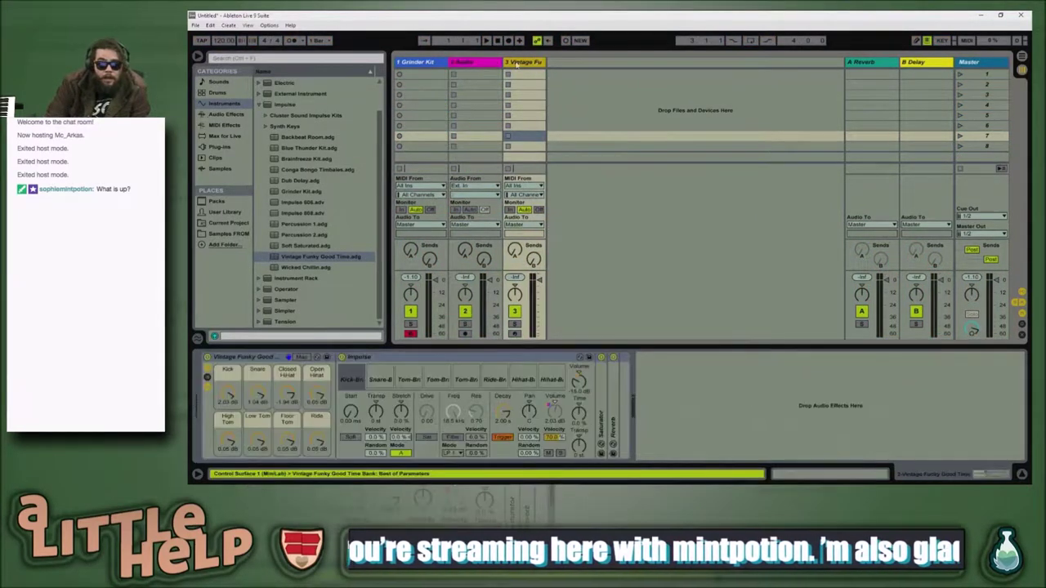
{"action": "left_click", "coordinate": [418, 63]}
{"action": "key", "text": "Delete"}
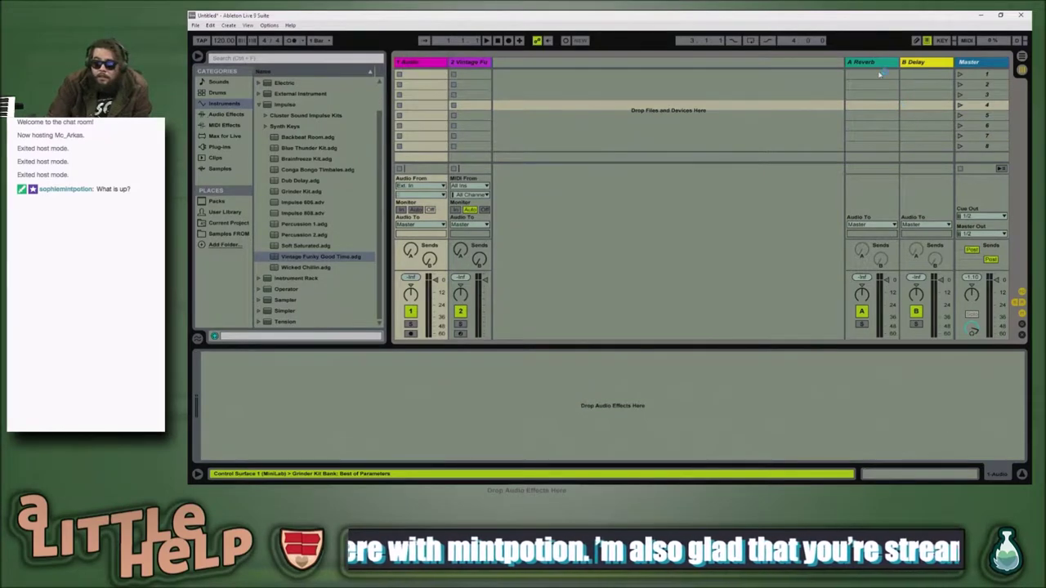
Step: Add the Limiter audio effect to the Master track
{"action": "left_click", "coordinate": [969, 62]}
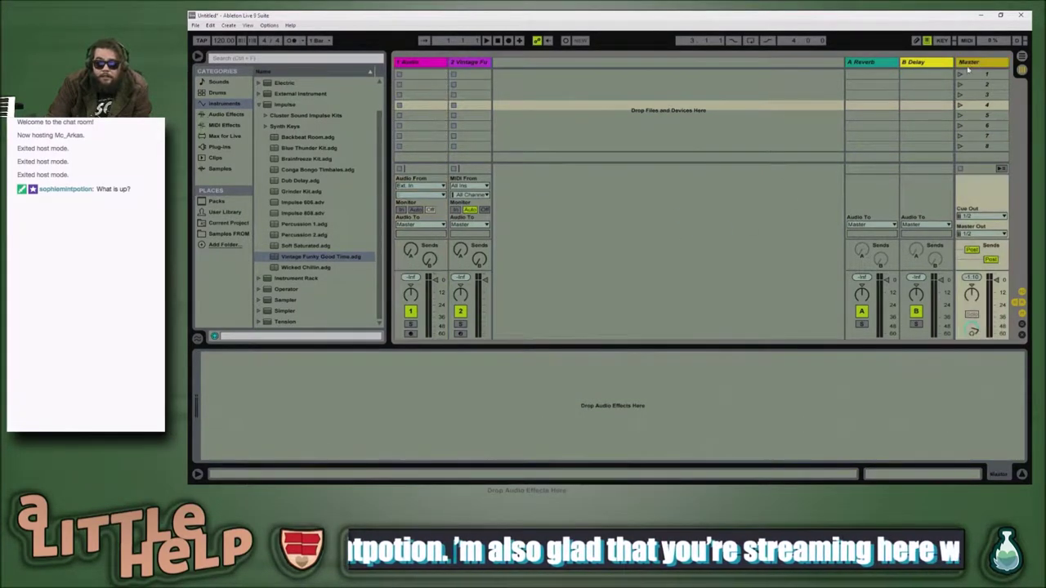
{"action": "left_click", "coordinate": [259, 105]}
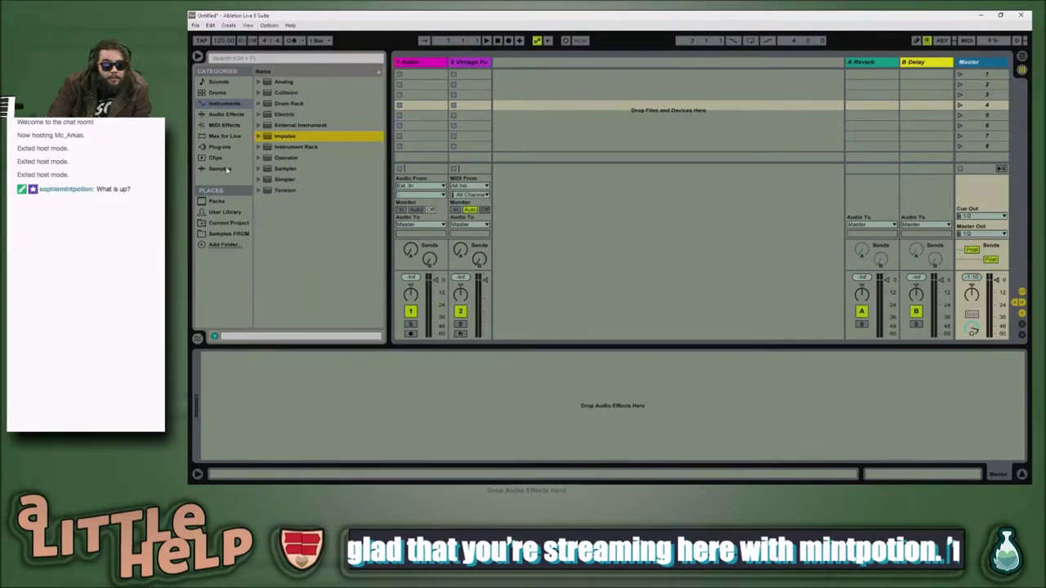
{"action": "left_click", "coordinate": [228, 115]}
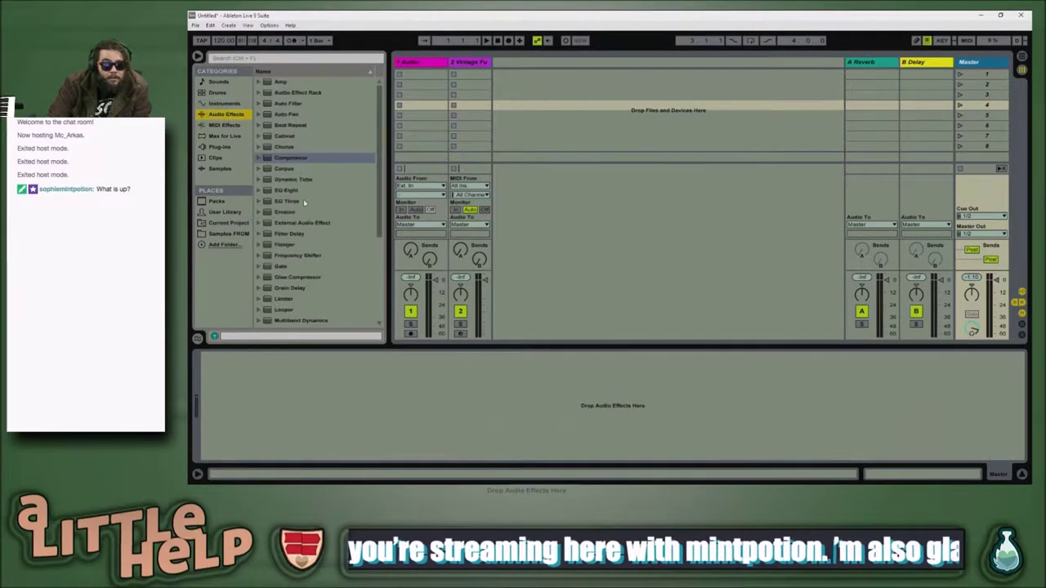
{"action": "scroll", "coordinate": [303, 205], "scroll_direction": "down", "scroll_amount": 3}
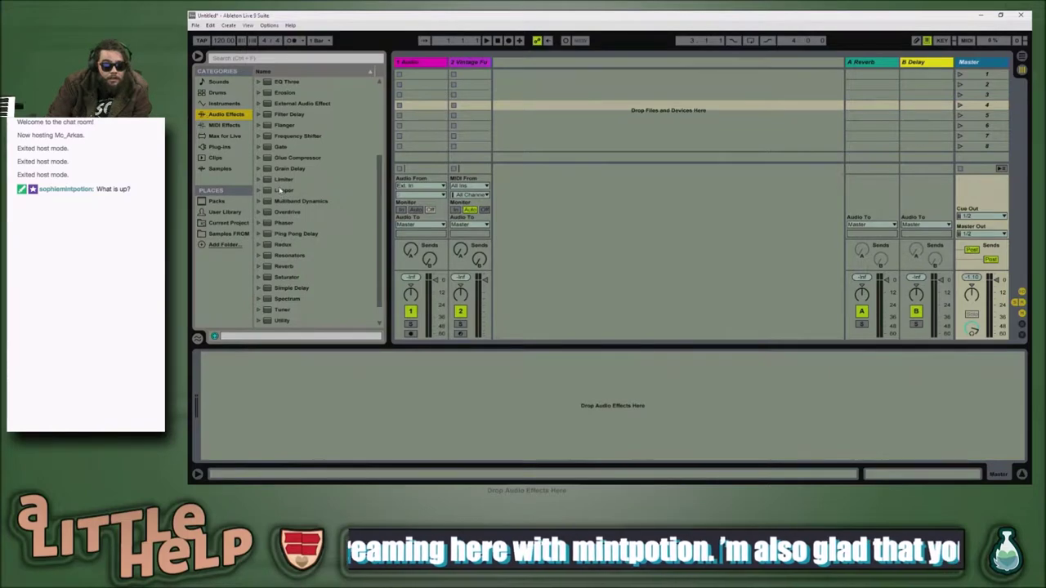
{"action": "left_click", "coordinate": [282, 180]}
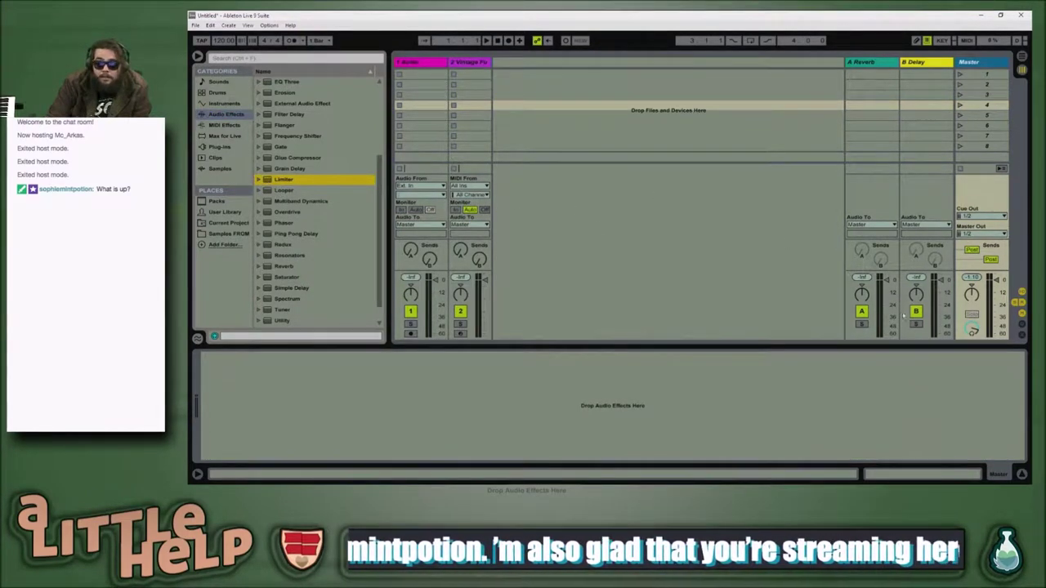
{"action": "key", "text": "Return"}
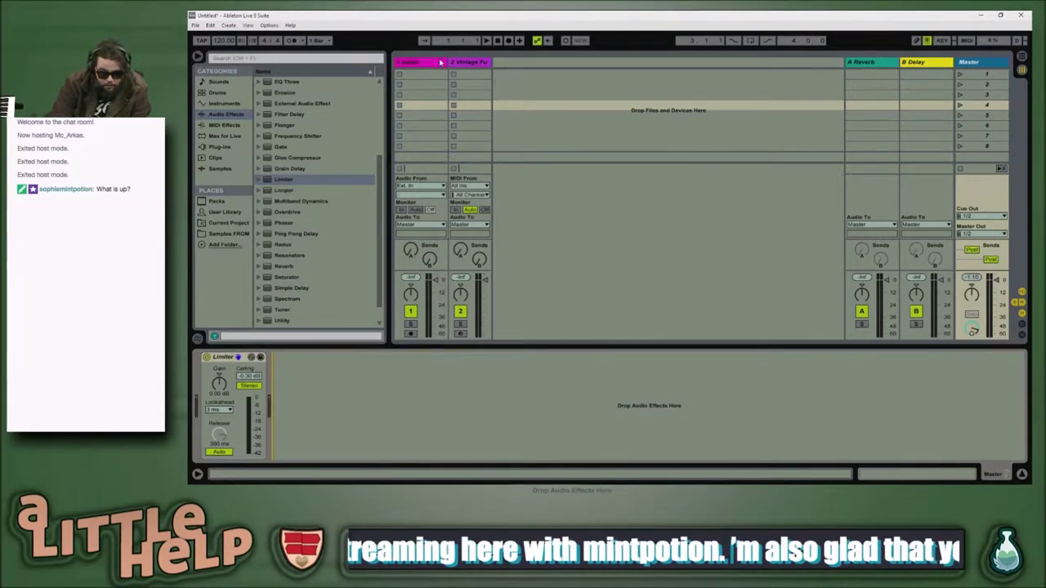
Step: In key mapping mode, assign a key to Tap Tempo and the letter e to Metronome On/Off
{"action": "key", "text": "ctrl+k"}
{"action": "left_click", "coordinate": [204, 41]}
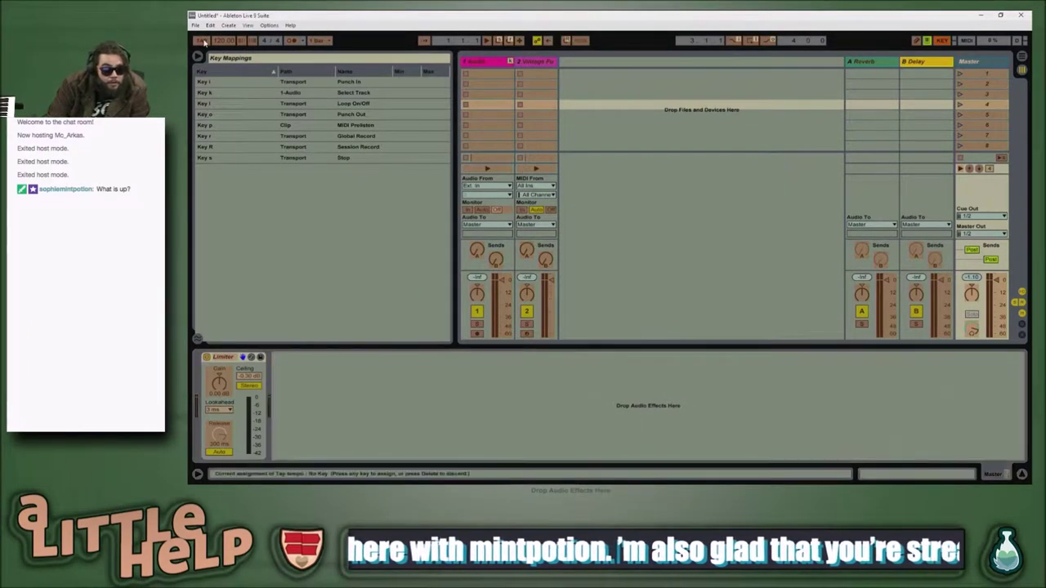
{"action": "key", "text": "a"}
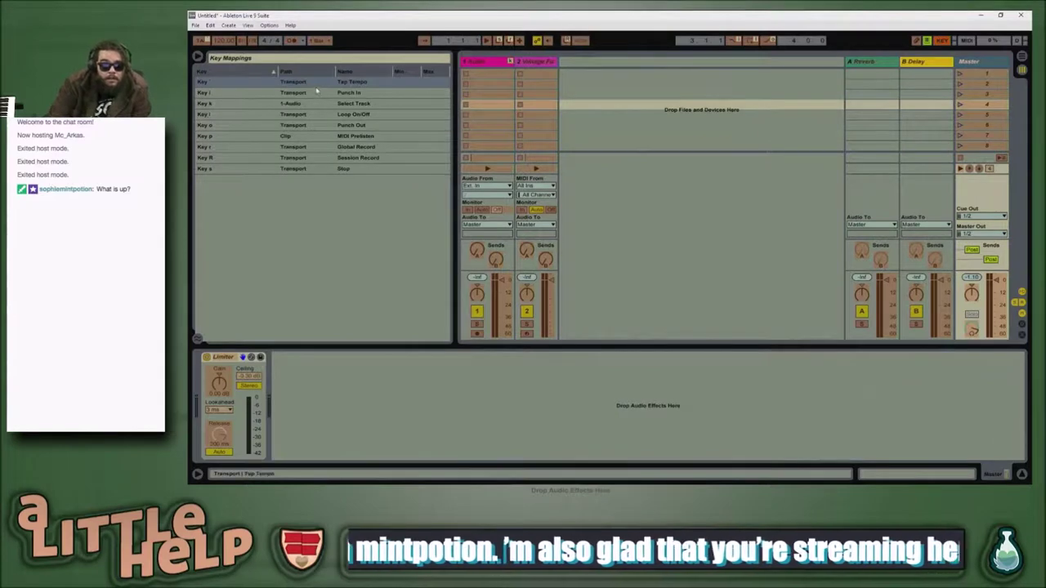
{"action": "left_click", "coordinate": [290, 42]}
{"action": "key", "text": "e"}
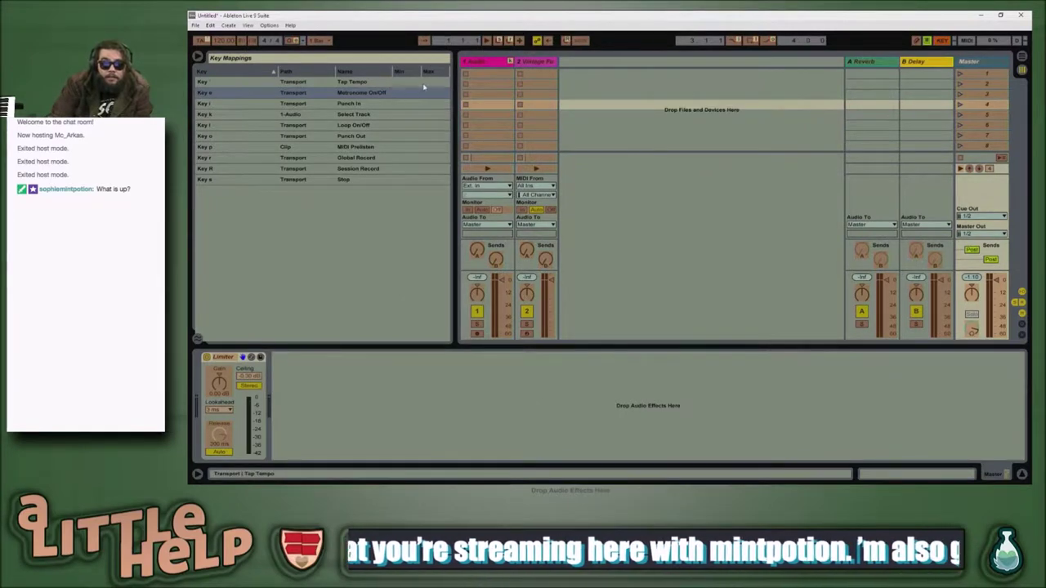
Step: Map the letter f to Follow and g to Back to Arrangement
{"action": "left_click", "coordinate": [424, 42]}
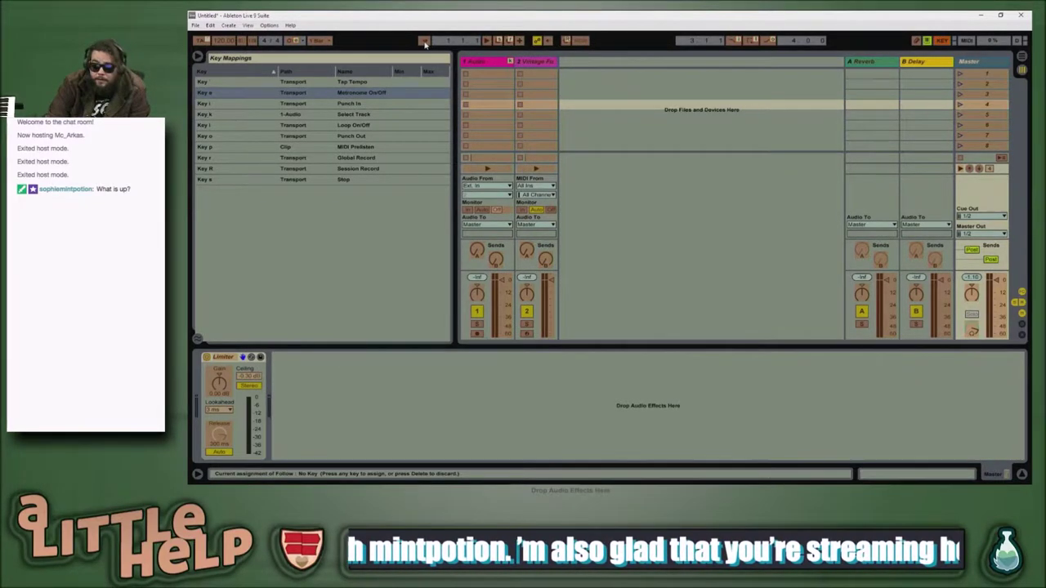
{"action": "key", "text": "t"}
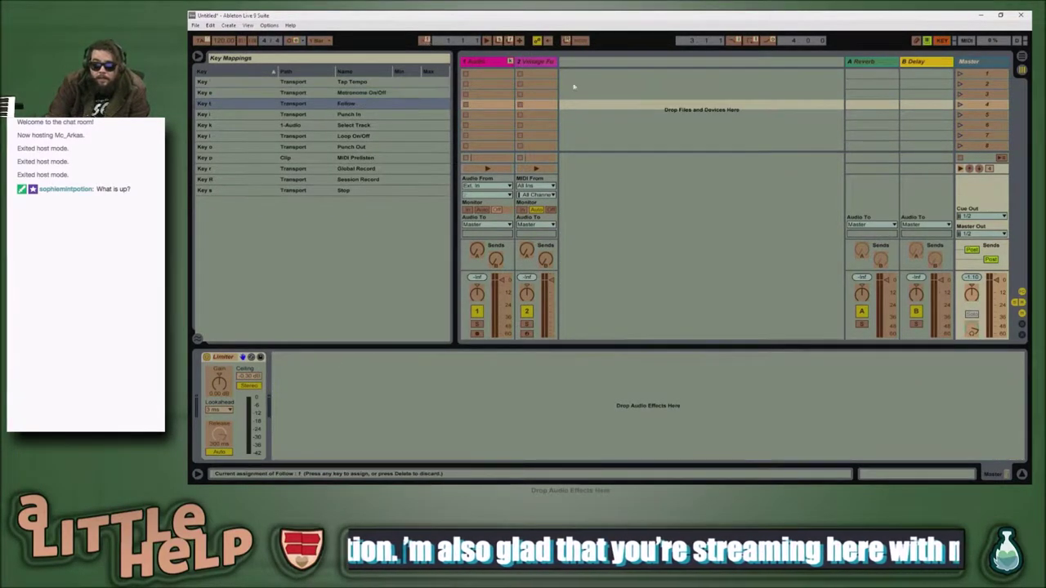
{"action": "left_click", "coordinate": [1002, 158]}
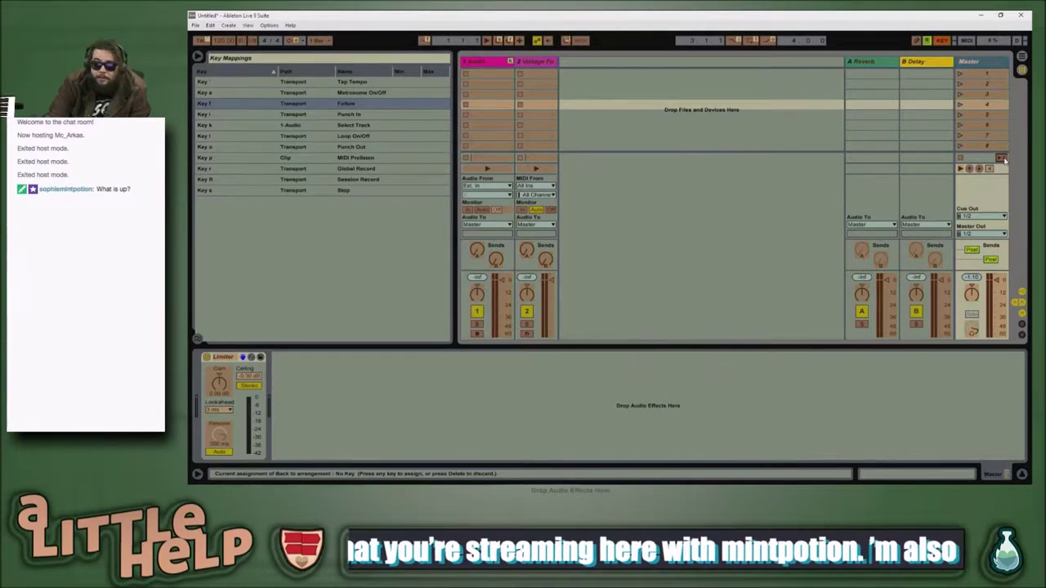
{"action": "key", "text": "g"}
Step: Switch to the Arrangement View and select the Vintage Funky Good Time track
{"action": "key", "text": "Tab"}
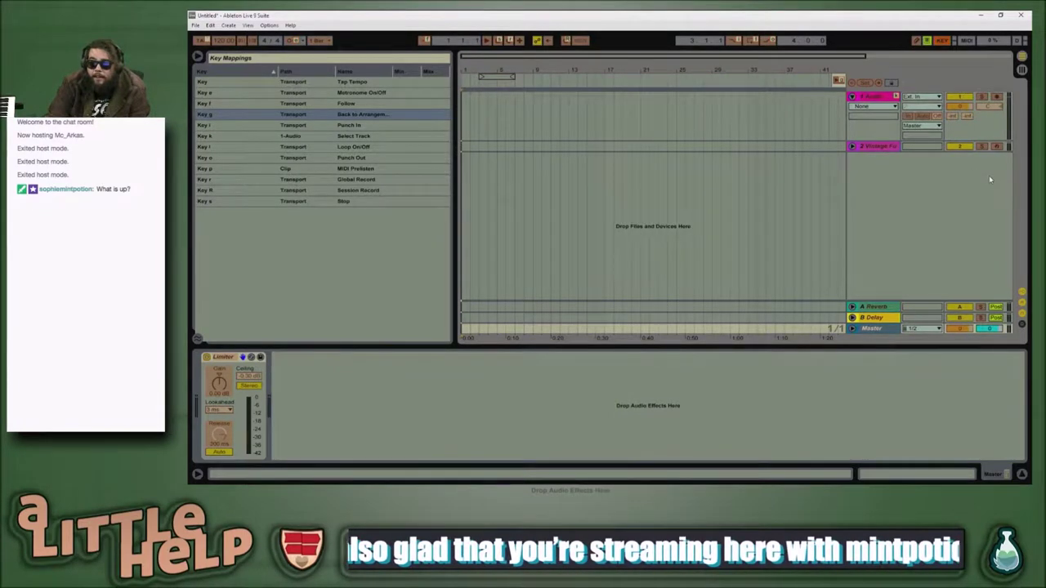
{"action": "left_click", "coordinate": [822, 225]}
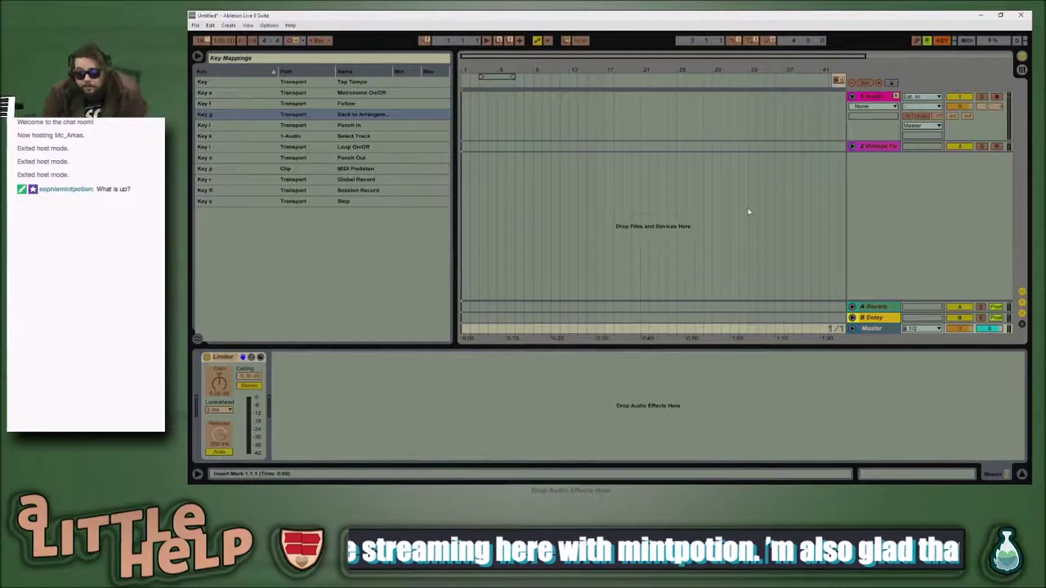
{"action": "key", "text": "Down"}
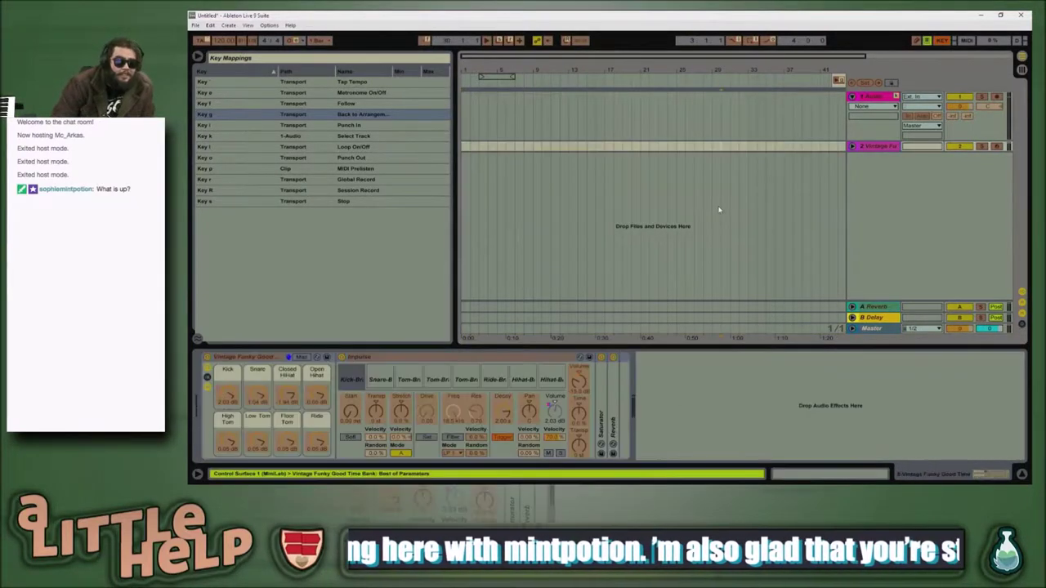
Step: Leave key mapping mode and look through the Look/Feel, Link MIDI, Audio and File Folder preferences
{"action": "key", "text": "ctrl+k"}
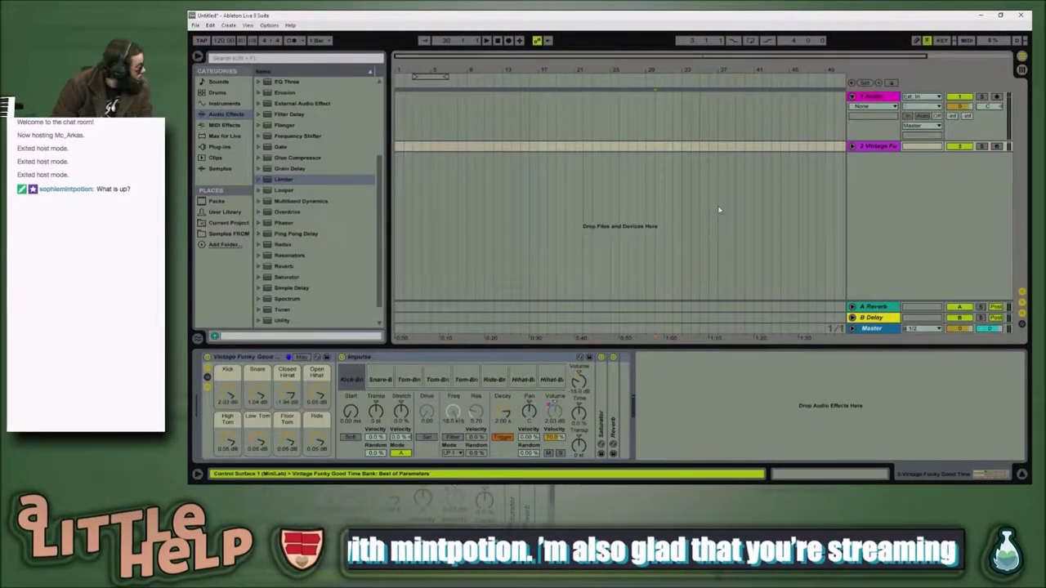
{"action": "key", "text": "ctrl+comma"}
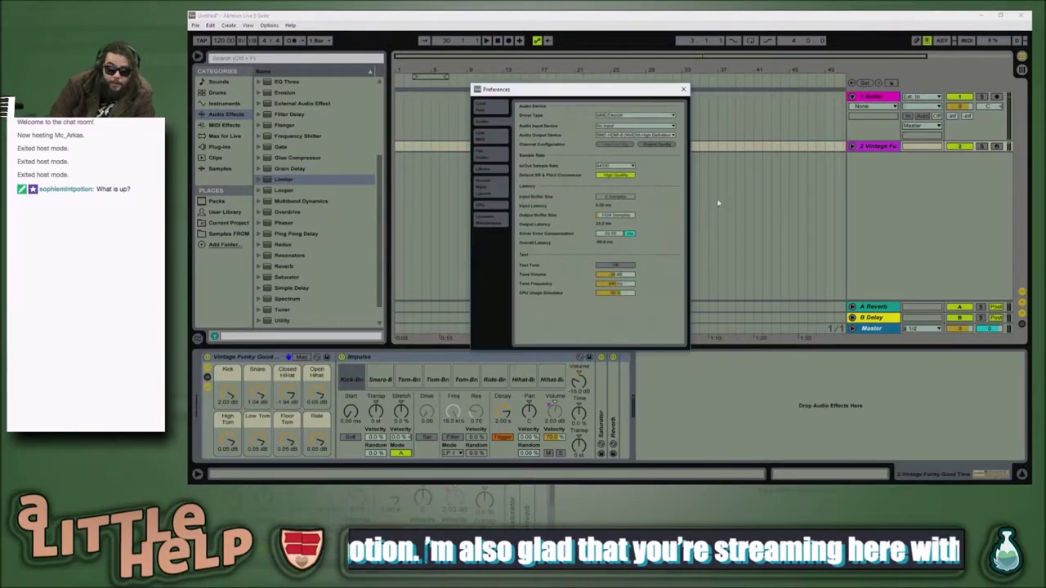
{"action": "left_click", "coordinate": [490, 108]}
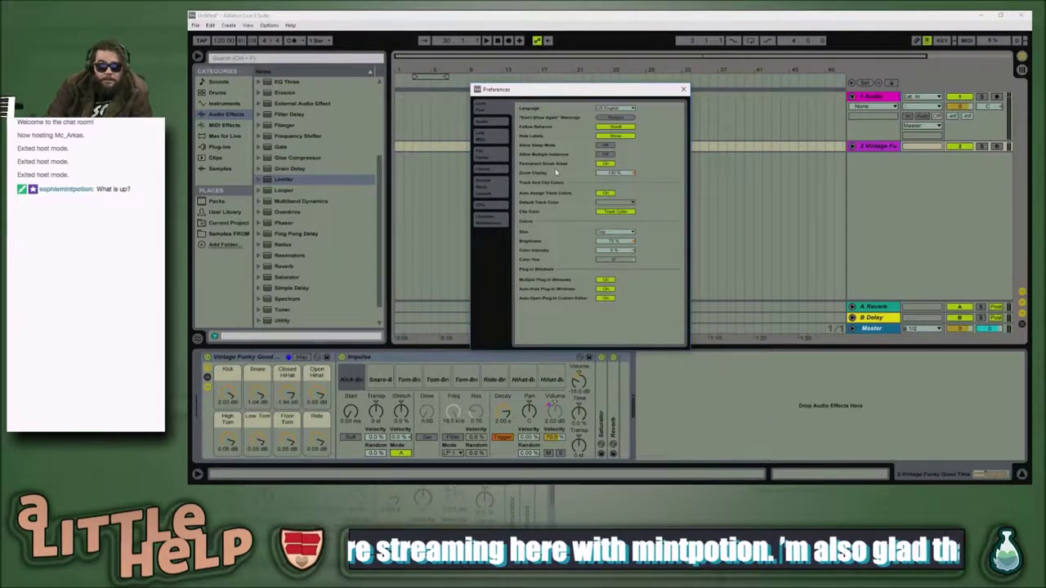
{"action": "left_click", "coordinate": [499, 137]}
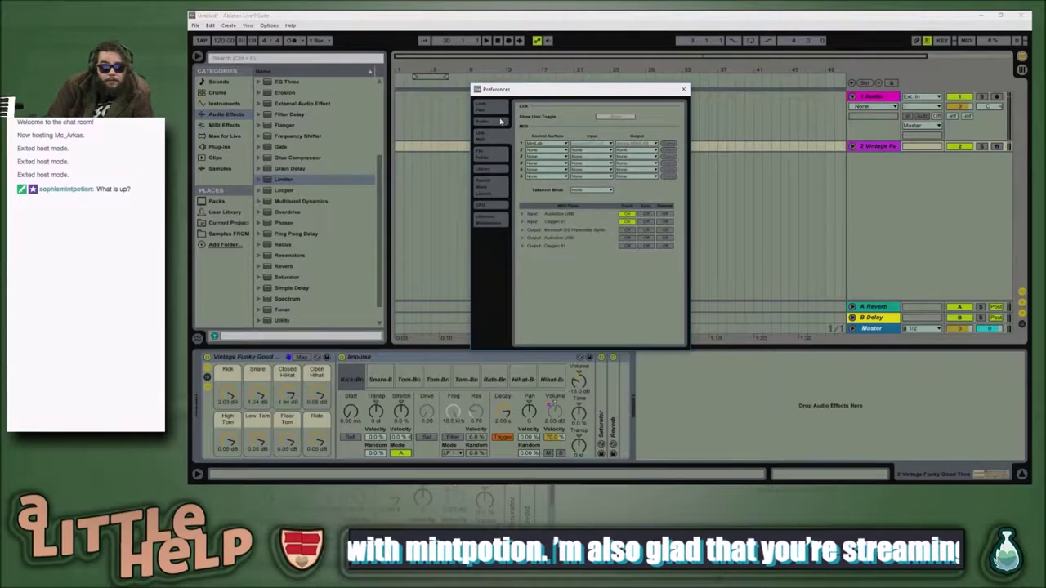
{"action": "left_click", "coordinate": [495, 123]}
{"action": "left_click", "coordinate": [501, 156]}
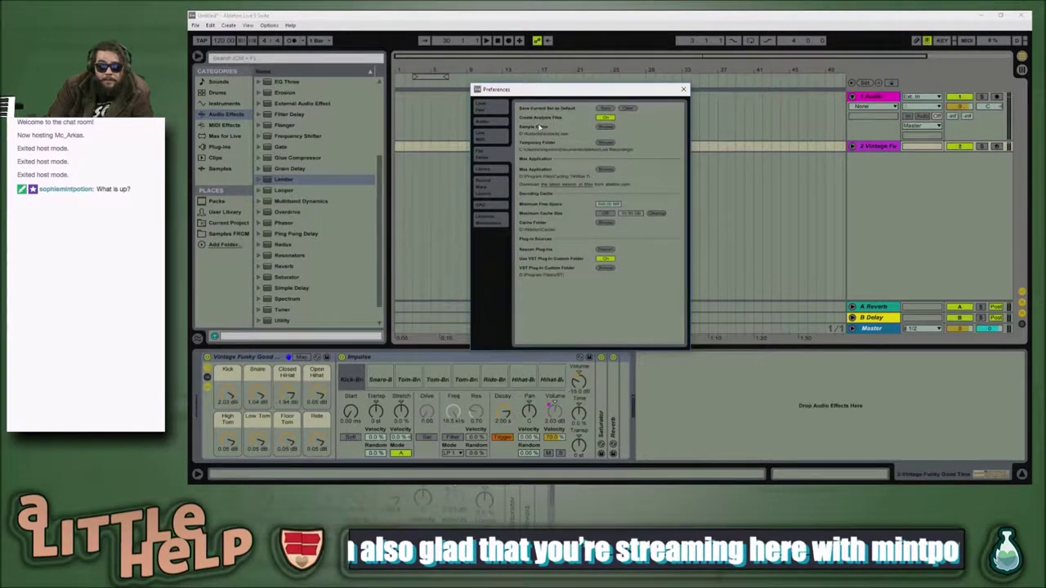
{"action": "left_click", "coordinate": [683, 89]}
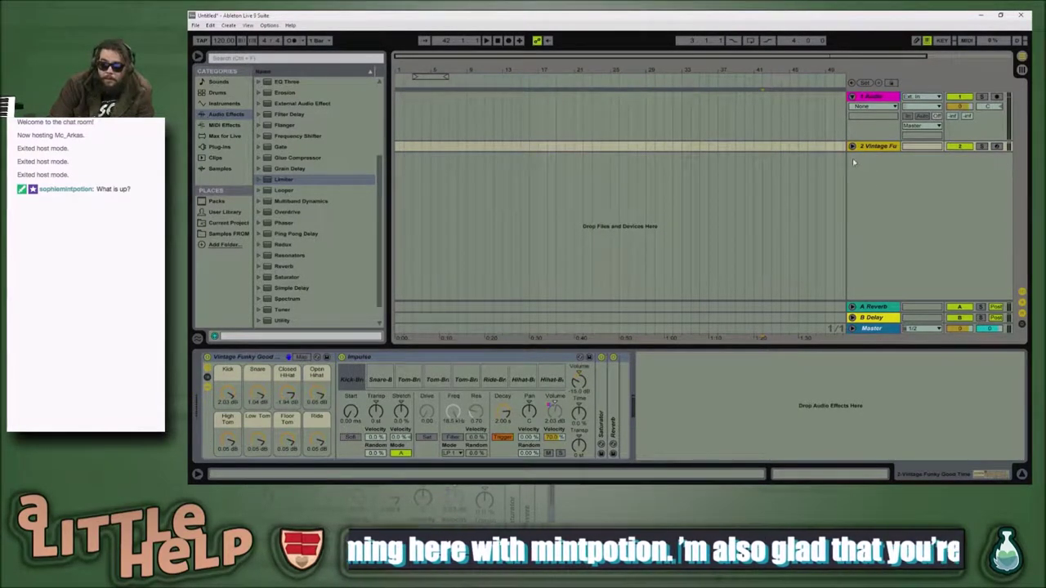
Step: Unfold the Vintage Funky Good Time track in the Arrangement View and leave it selected
{"action": "left_click", "coordinate": [852, 146]}
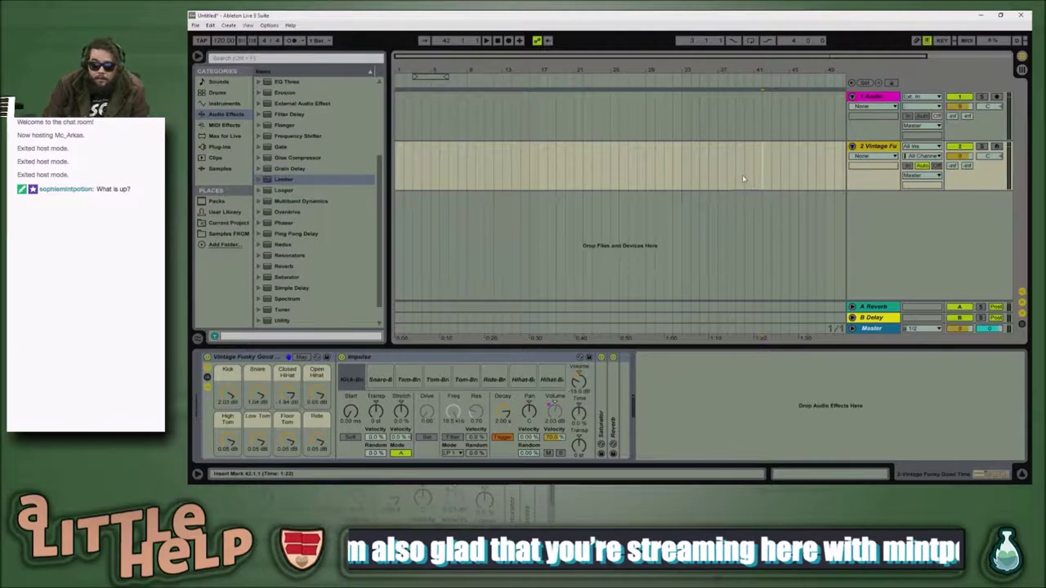
{"action": "left_click", "coordinate": [868, 117]}
{"action": "left_click", "coordinate": [877, 98]}
{"action": "left_click", "coordinate": [882, 158]}
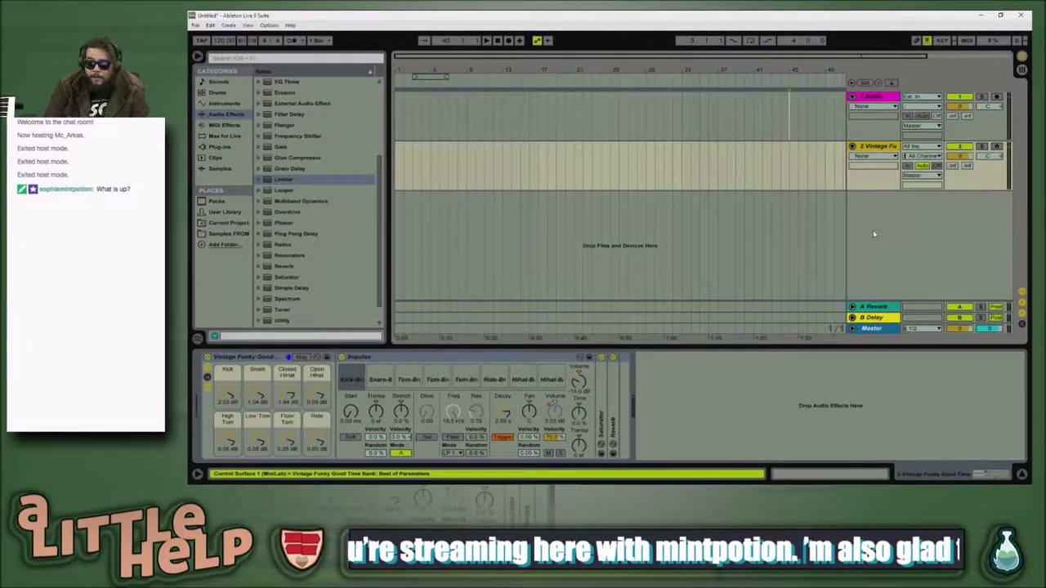
{"action": "left_click", "coordinate": [875, 96]}
{"action": "left_click", "coordinate": [875, 151]}
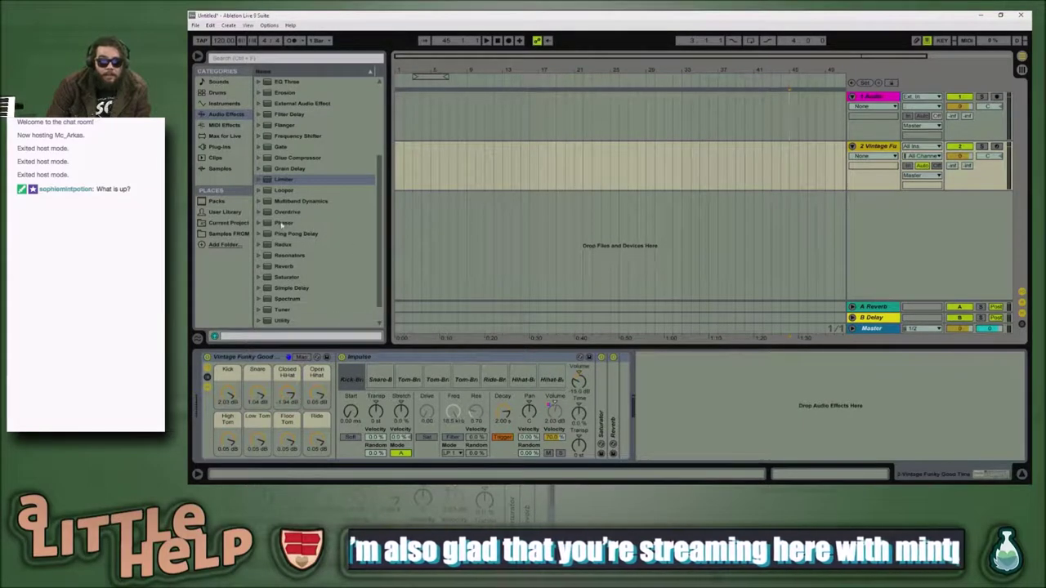
Step: Browse the Max for Live category and the Samples FROM folder in the browser
{"action": "left_click", "coordinate": [223, 136]}
{"action": "left_click", "coordinate": [267, 103]}
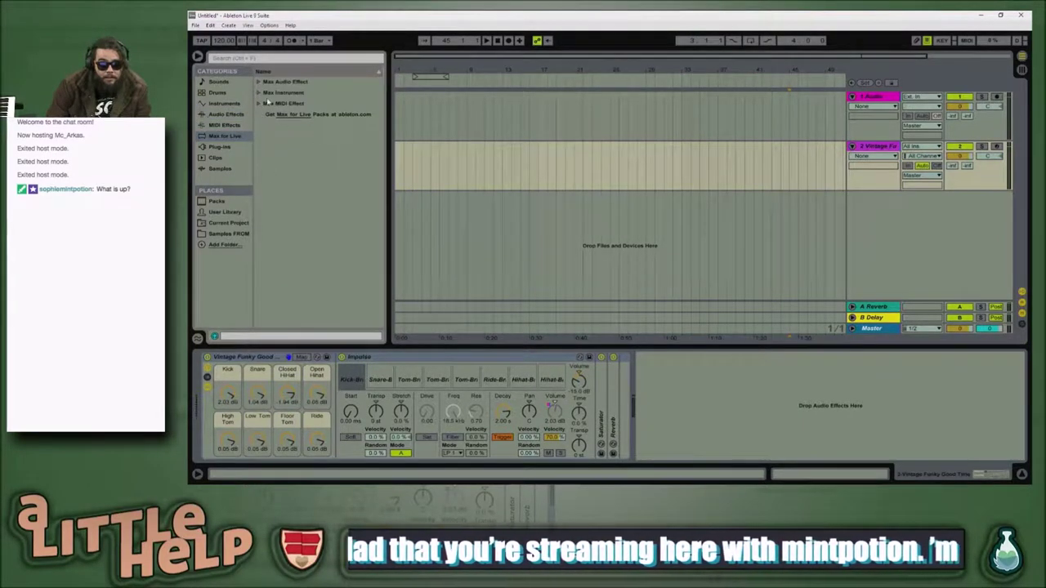
{"action": "left_click", "coordinate": [244, 235]}
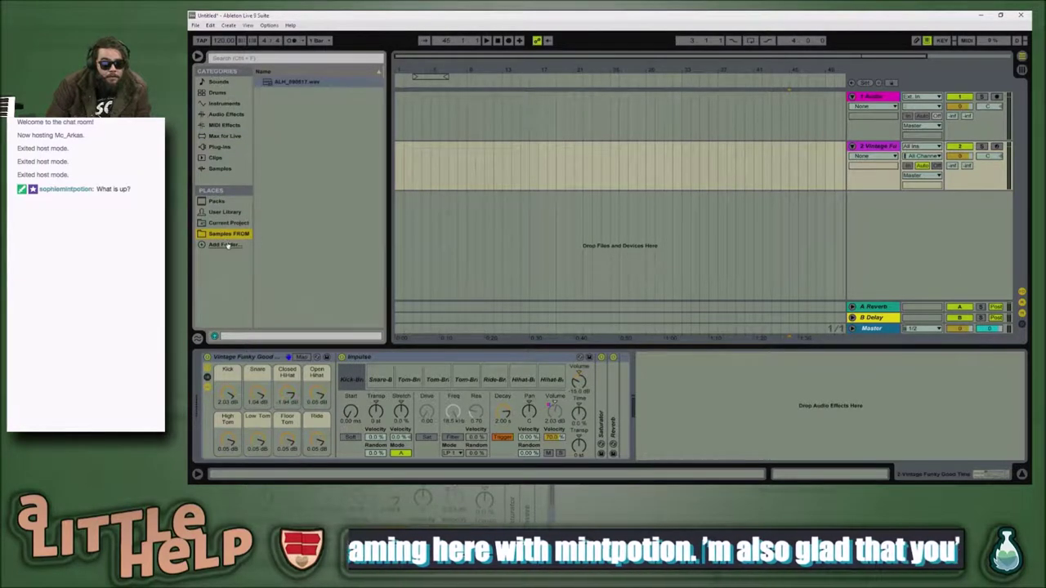
{"action": "mouse_move", "coordinate": [253, 217]}
{"action": "left_mouse_down"}
{"action": "mouse_move", "coordinate": [340, 221]}
{"action": "mouse_move", "coordinate": [247, 219]}
{"action": "mouse_move", "coordinate": [255, 217]}
{"action": "left_mouse_up"}
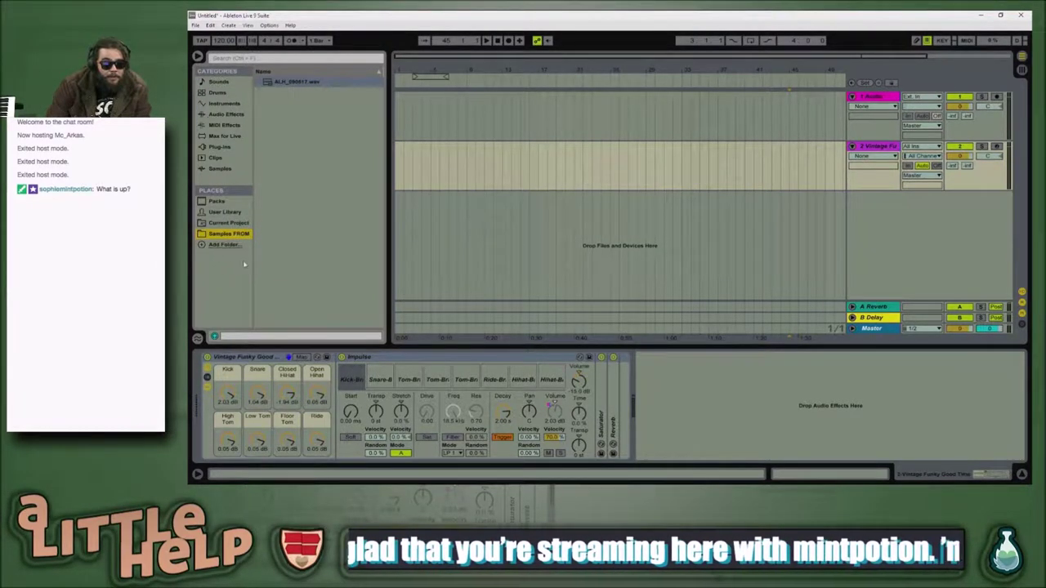
Step: Add a folder to the browser's Places, creating it as M4L Custom inside the Utils folder on DATA (D:)
{"action": "left_click", "coordinate": [202, 244]}
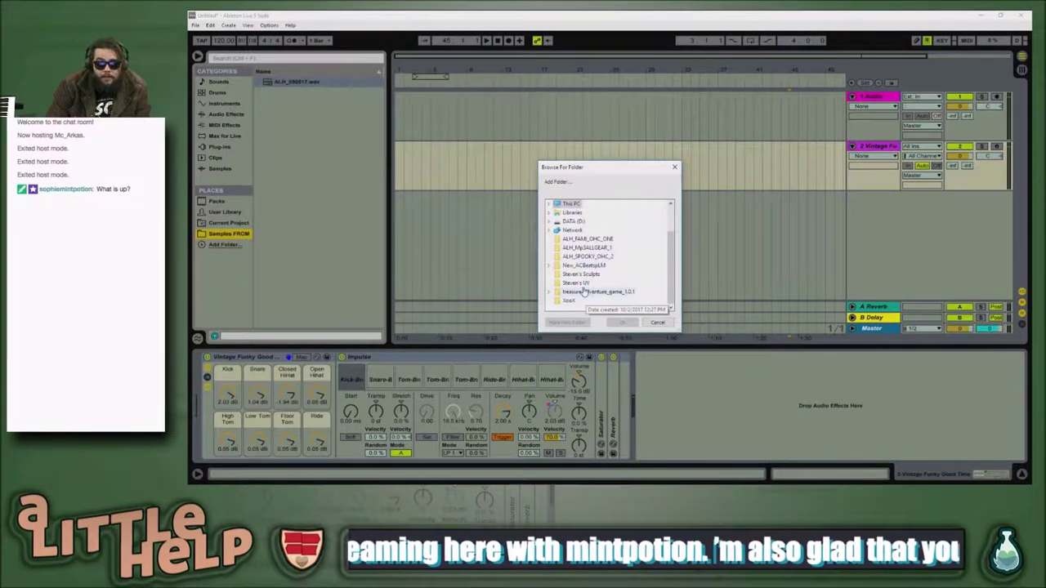
{"action": "scroll", "coordinate": [583, 259], "scroll_direction": "up", "scroll_amount": 2}
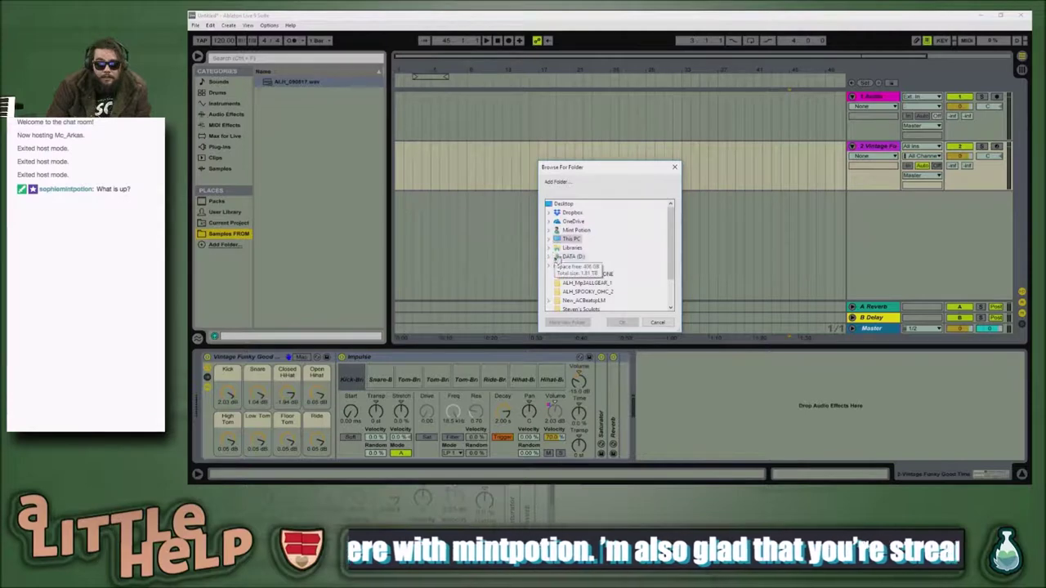
{"action": "double_click", "coordinate": [575, 257]}
{"action": "scroll", "coordinate": [614, 257], "scroll_direction": "down", "scroll_amount": 10}
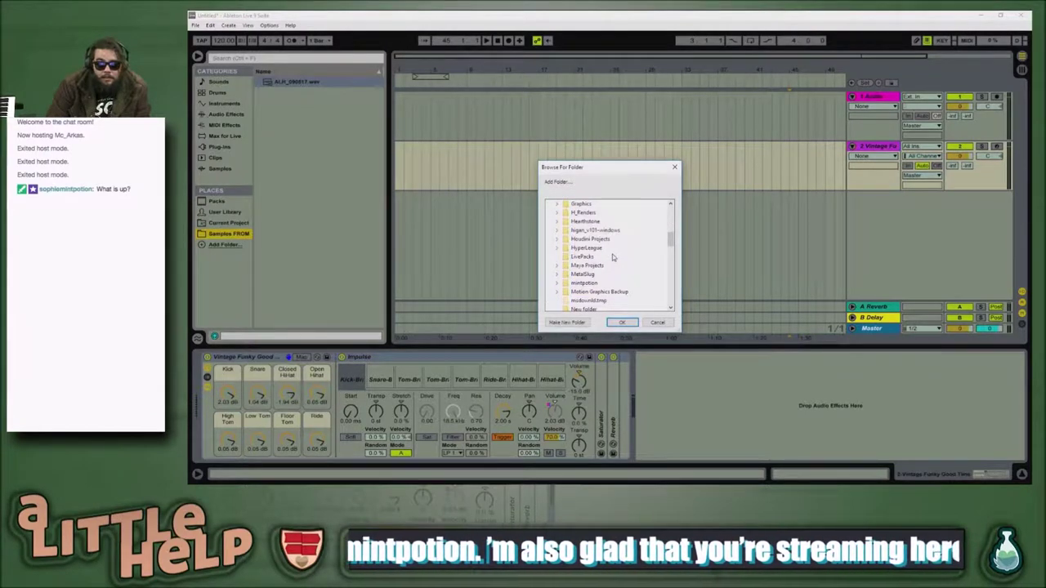
{"action": "double_click", "coordinate": [579, 275]}
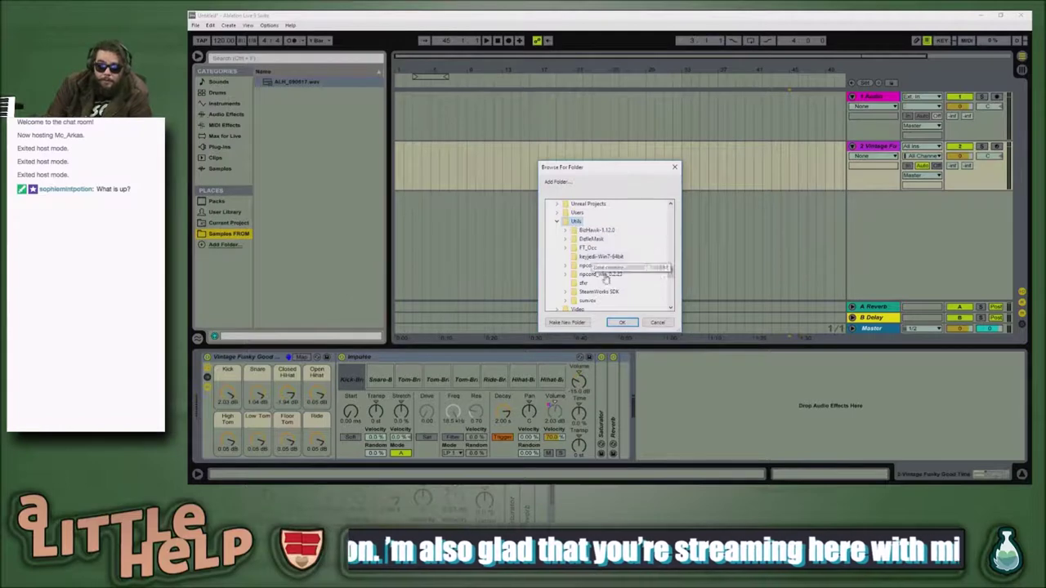
{"action": "left_click", "coordinate": [567, 323]}
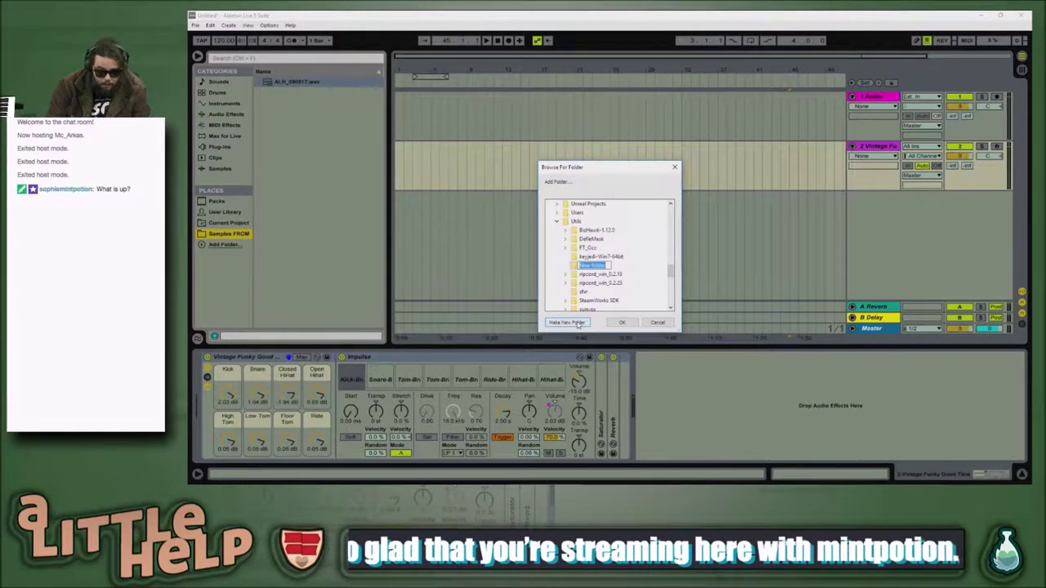
{"action": "type", "text": "MN"}
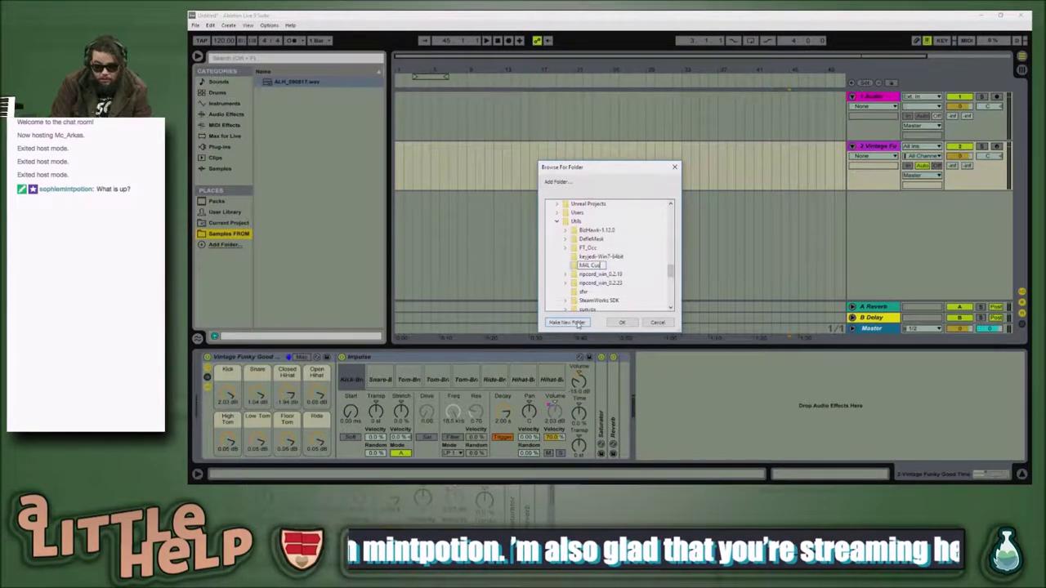
{"action": "type", "text": "tom"}
{"action": "key", "text": "Return"}
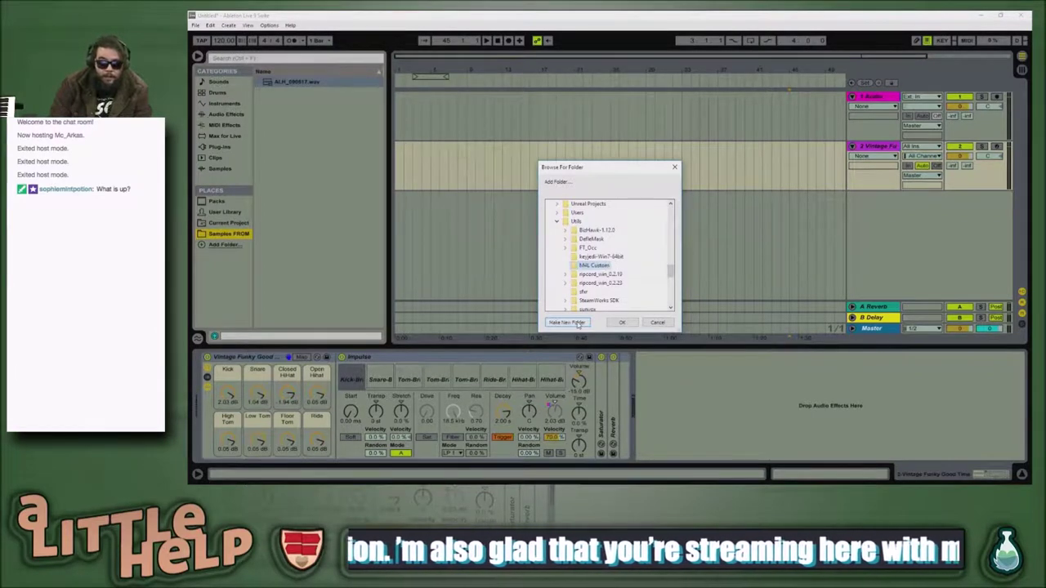
{"action": "left_click", "coordinate": [621, 323]}
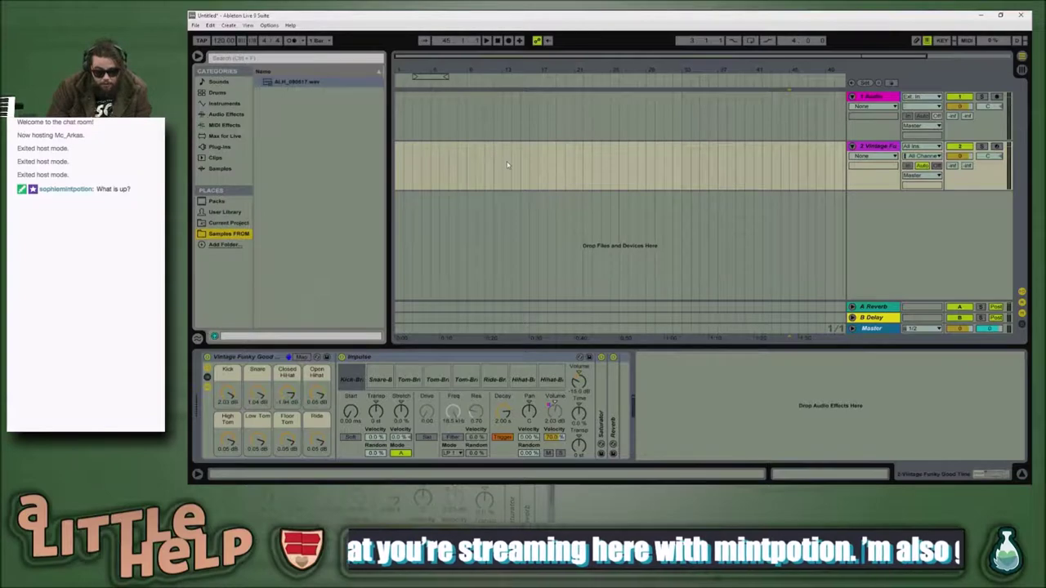
Step: Open the D:\Utils\M4L Custom folder in File Explorer, then move and shrink its window
{"action": "key", "text": "super+d"}
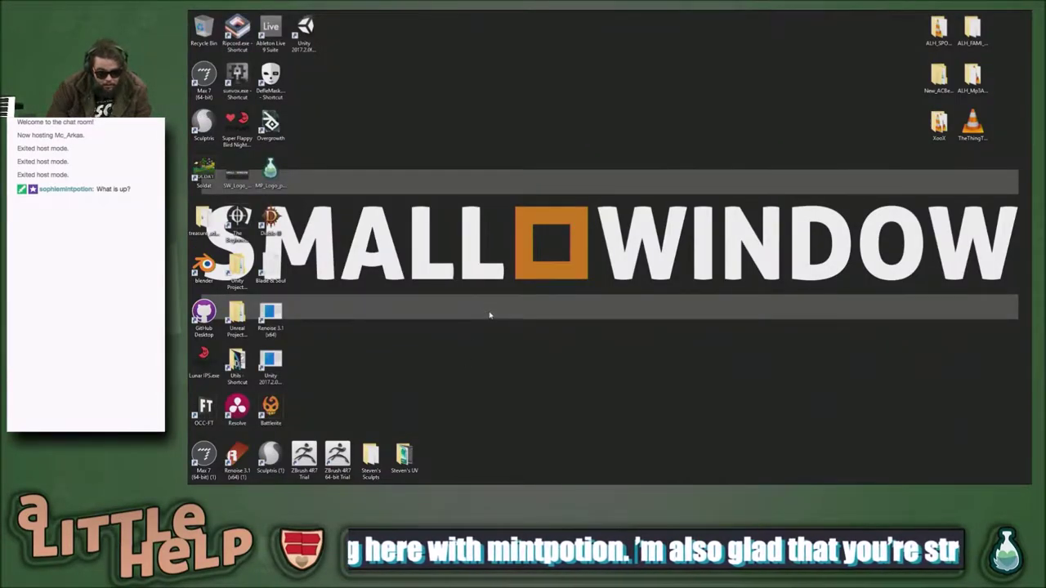
{"action": "key", "text": "super+e"}
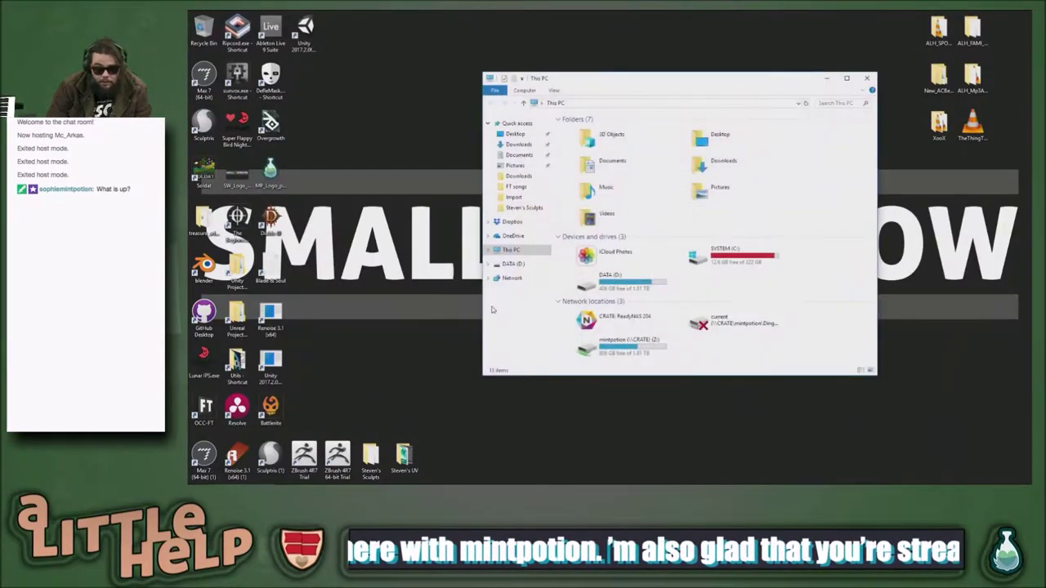
{"action": "double_click", "coordinate": [643, 285]}
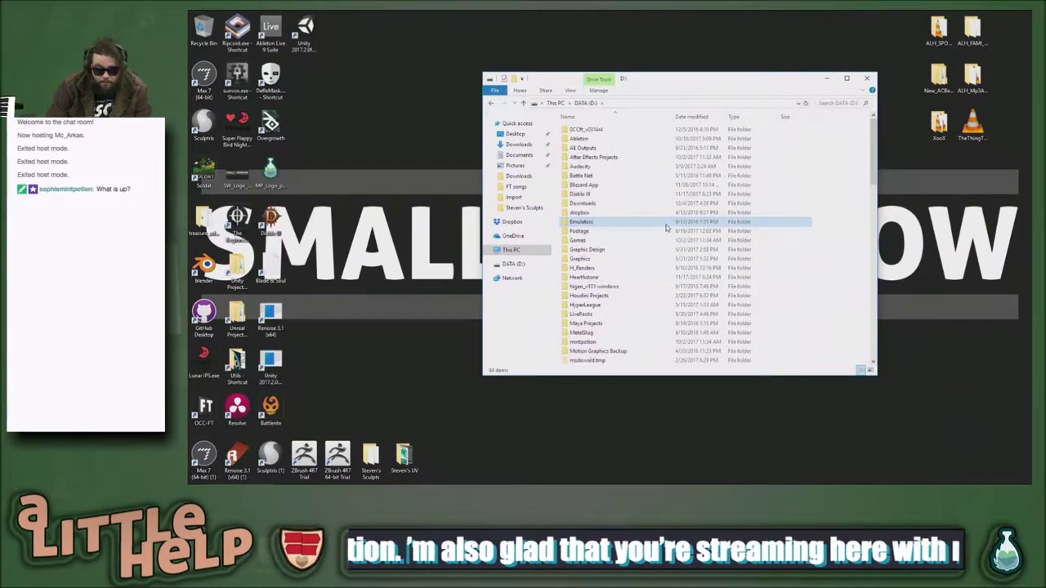
{"action": "key", "text": "m"}
{"action": "key", "text": "m"}
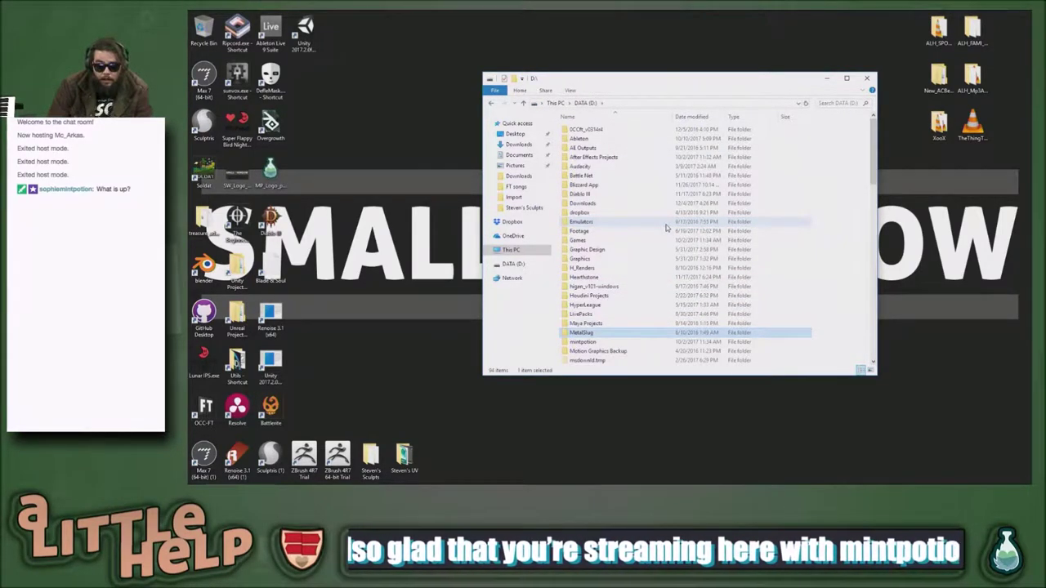
{"action": "key", "text": "u"}
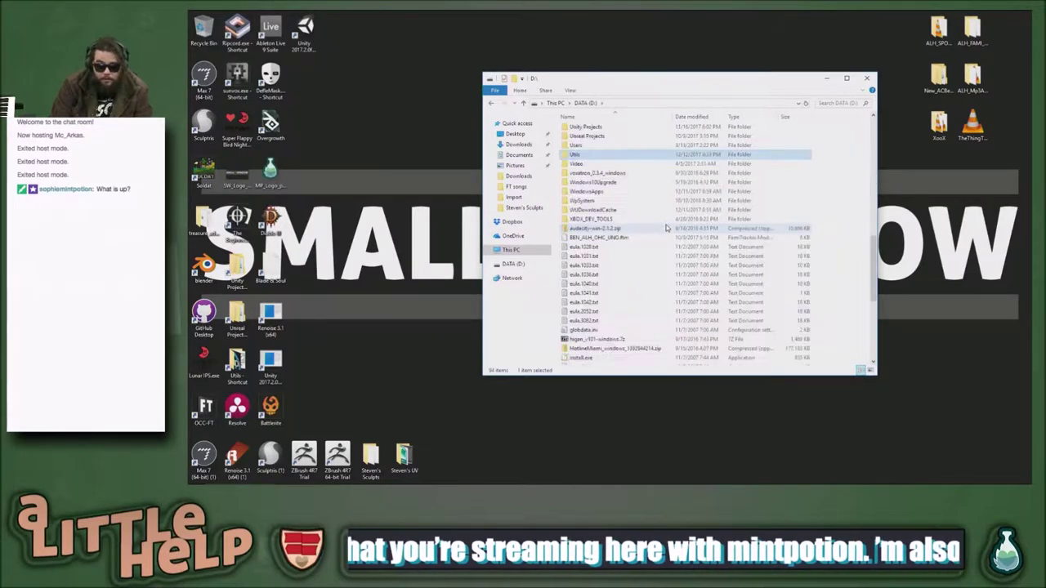
{"action": "key", "text": "Return"}
{"action": "key", "text": "m"}
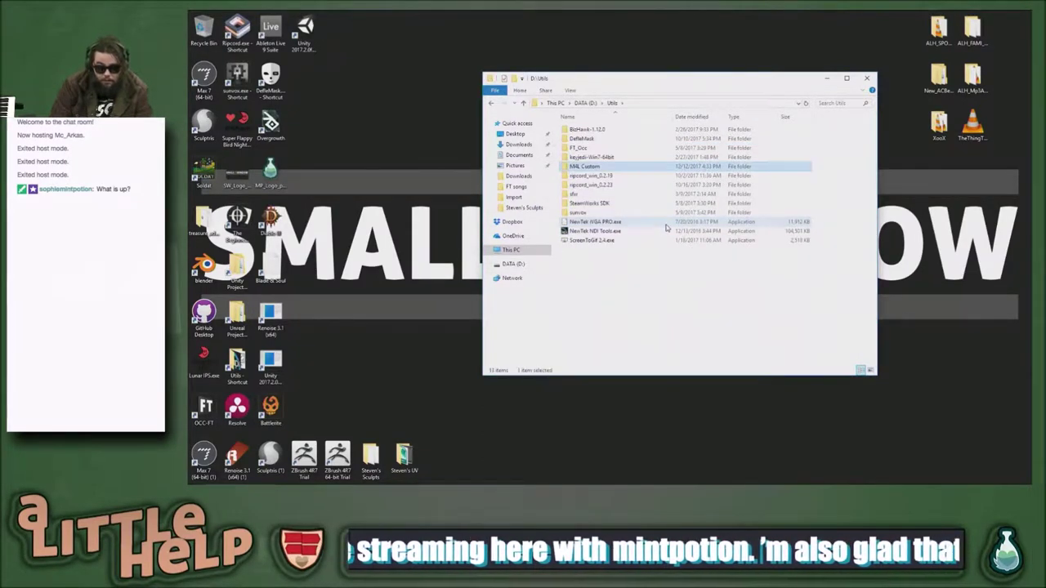
{"action": "key", "text": "Return"}
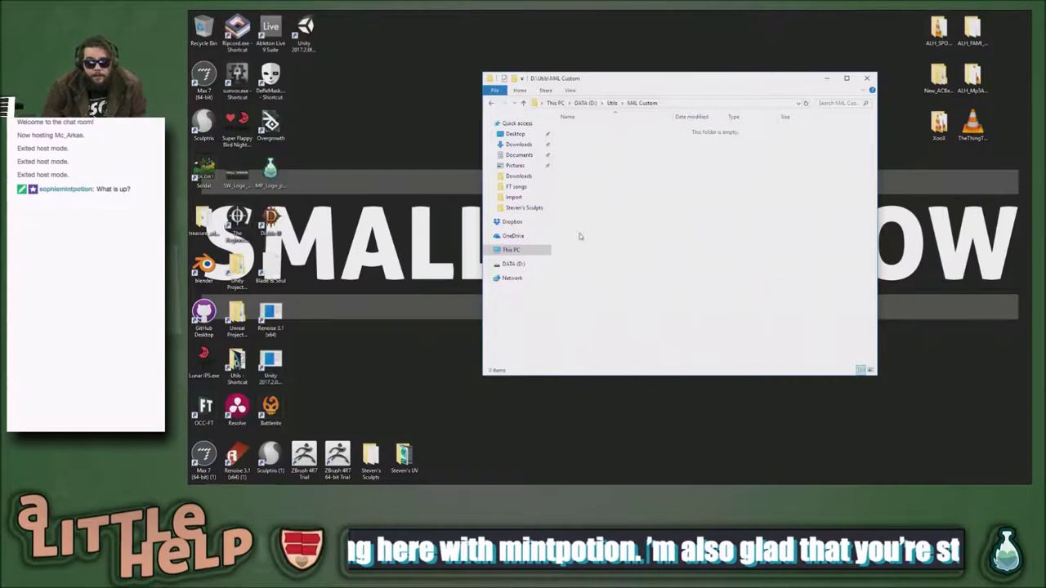
{"action": "left_click_drag", "start_coordinate": [723, 82], "coordinate": [625, 63]}
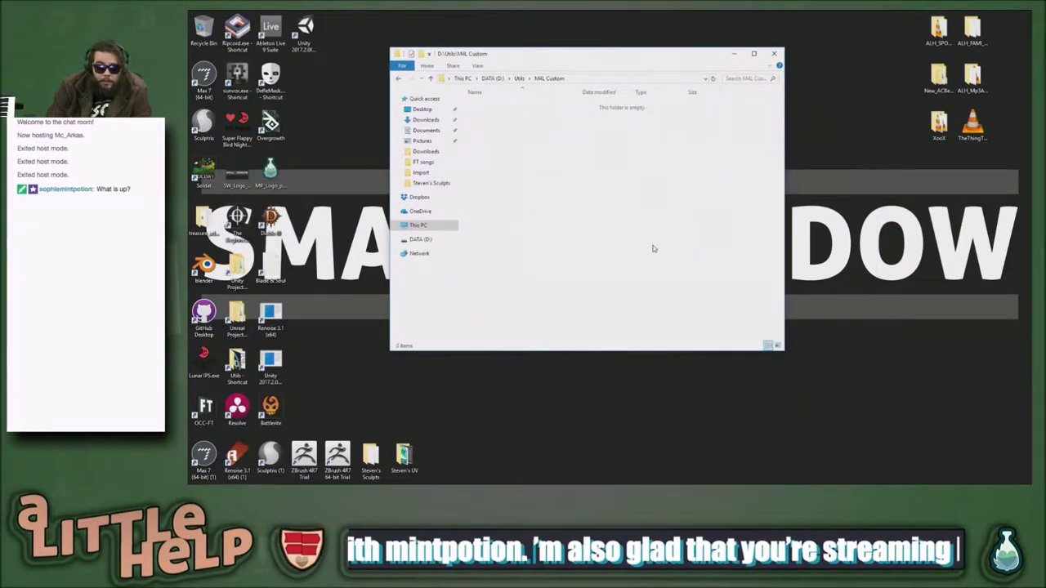
{"action": "left_click_drag", "start_coordinate": [783, 352], "coordinate": [745, 325]}
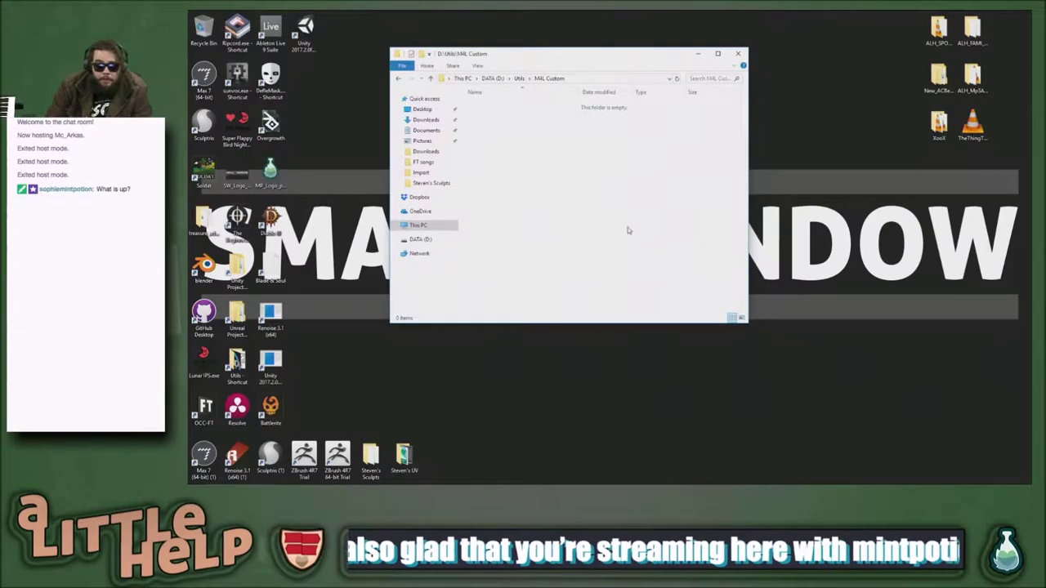
Step: Switch to the web browser and close the Discord and FBX Import Errors tabs
{"action": "left_click", "coordinate": [471, 453]}
{"action": "left_click", "coordinate": [367, 479]}
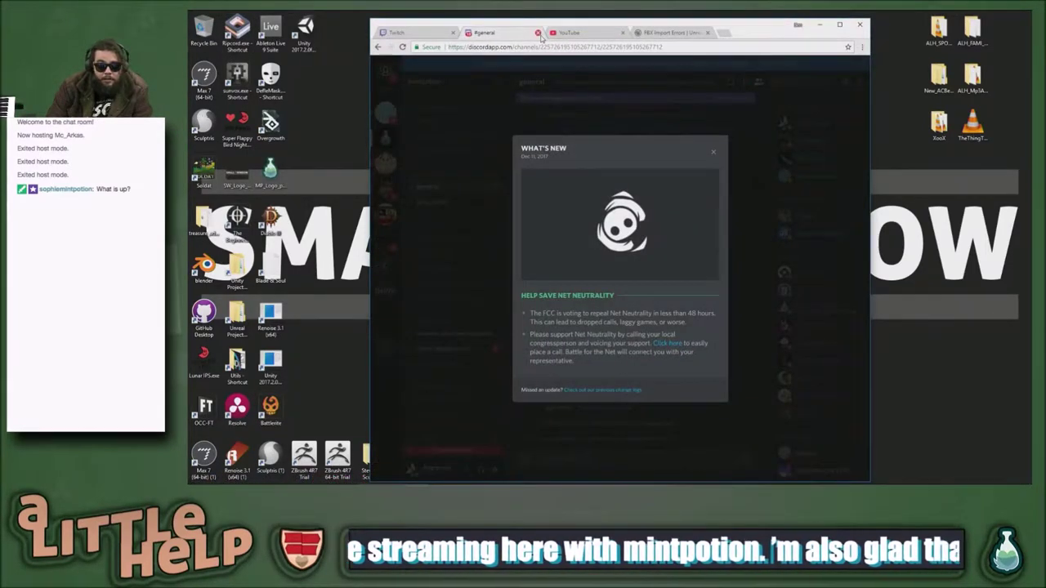
{"action": "left_click", "coordinate": [539, 34]}
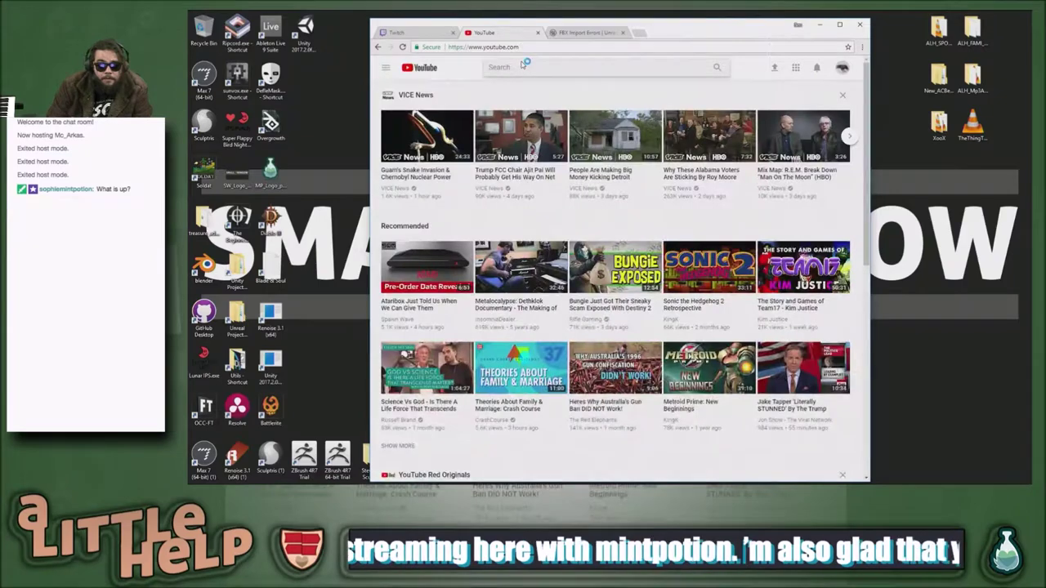
{"action": "left_click", "coordinate": [841, 67]}
{"action": "left_click", "coordinate": [626, 34]}
{"action": "left_click", "coordinate": [622, 32]}
Step: Load inbox.google.com in place of the YouTube page
{"action": "left_click", "coordinate": [623, 46]}
{"action": "type", "text": "inbox.google"}
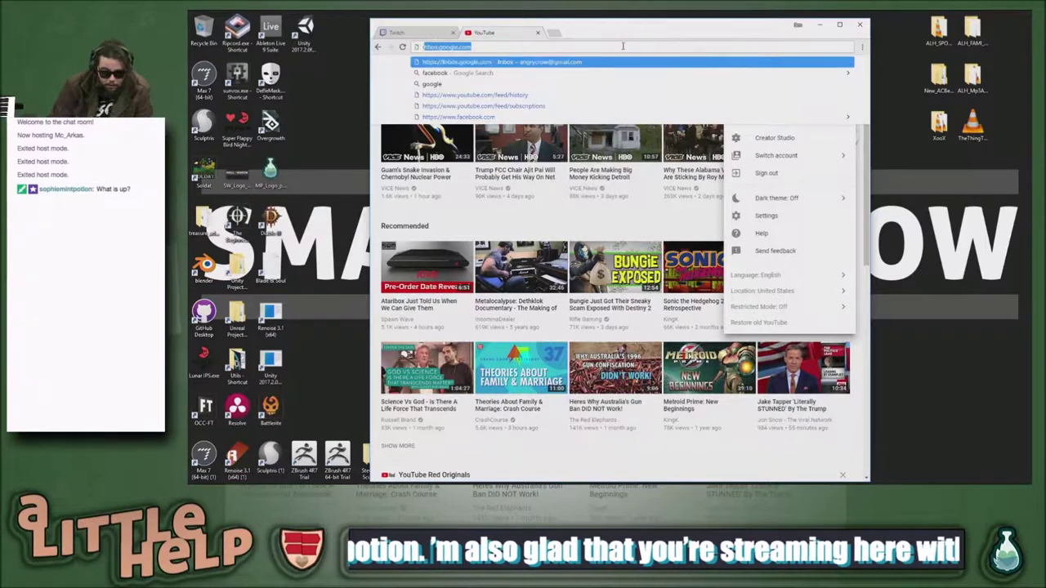
{"action": "key", "text": "Return"}
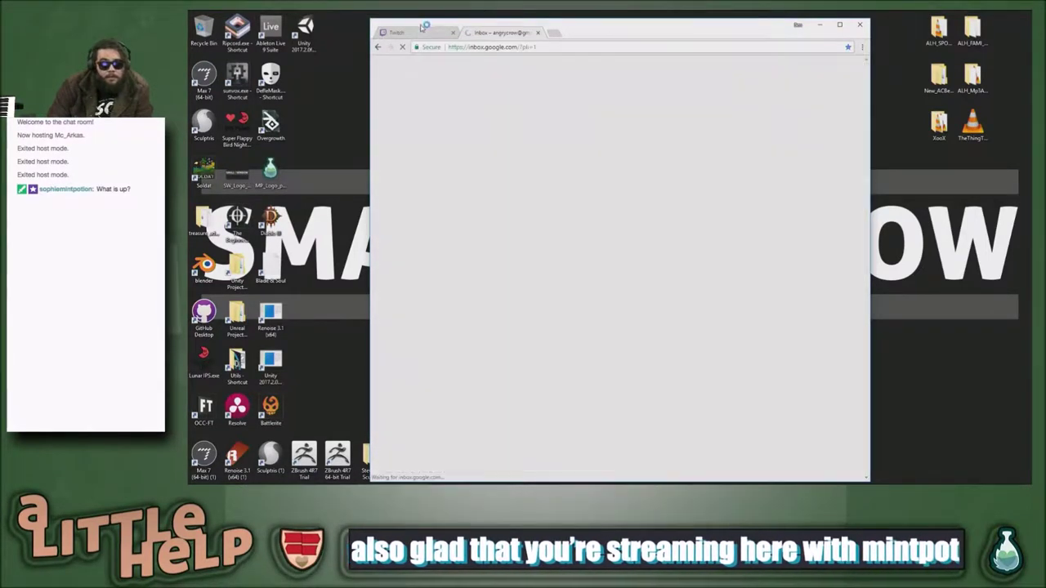
Step: Switch to the Twitch chat page and view the list of viewers
{"action": "left_click", "coordinate": [423, 30]}
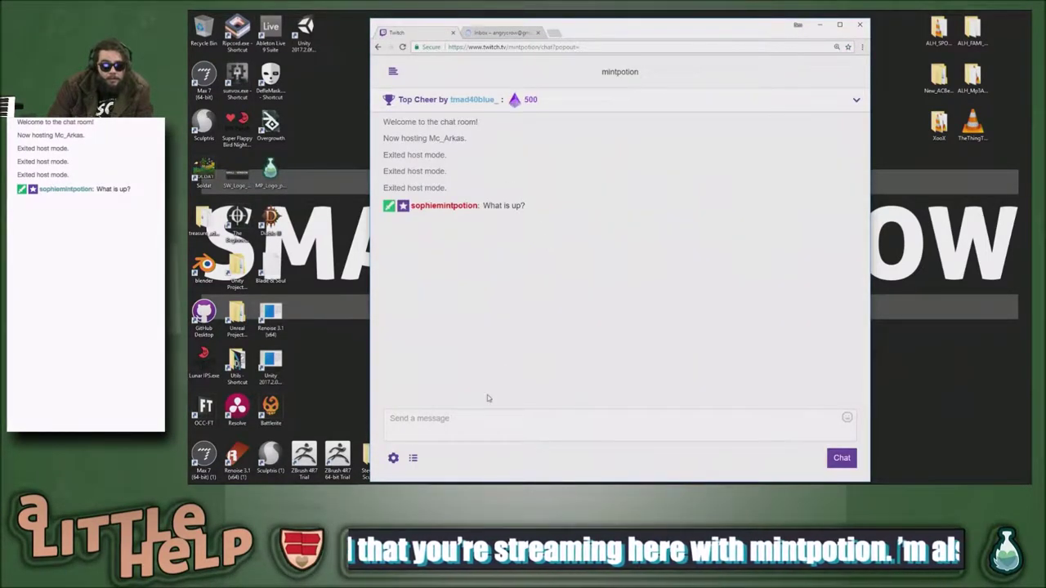
{"action": "left_click", "coordinate": [413, 459]}
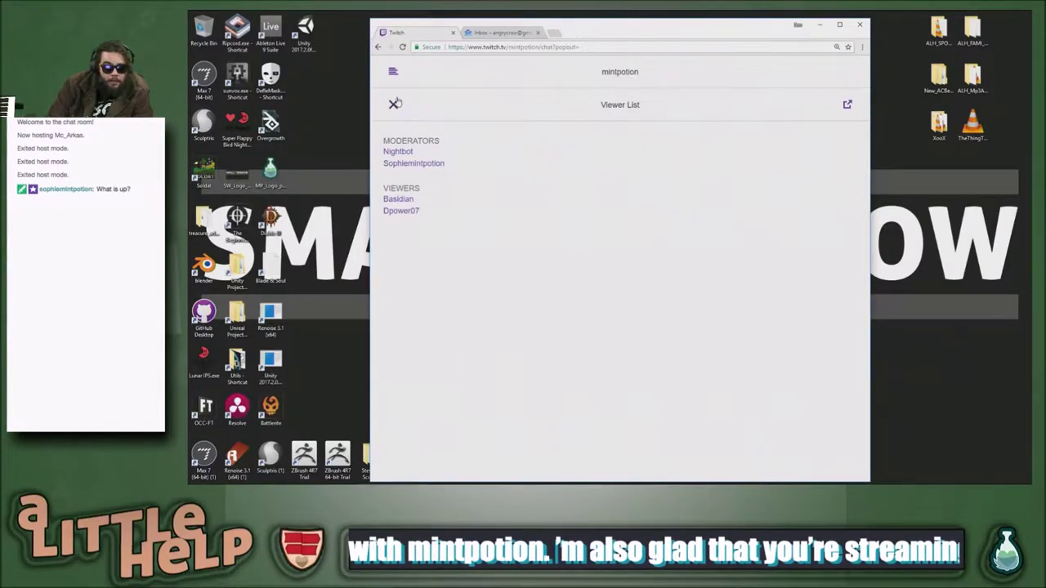
Step: Check the Twitch chat's viewer list once more and return to the chat message field
{"action": "left_click", "coordinate": [393, 105]}
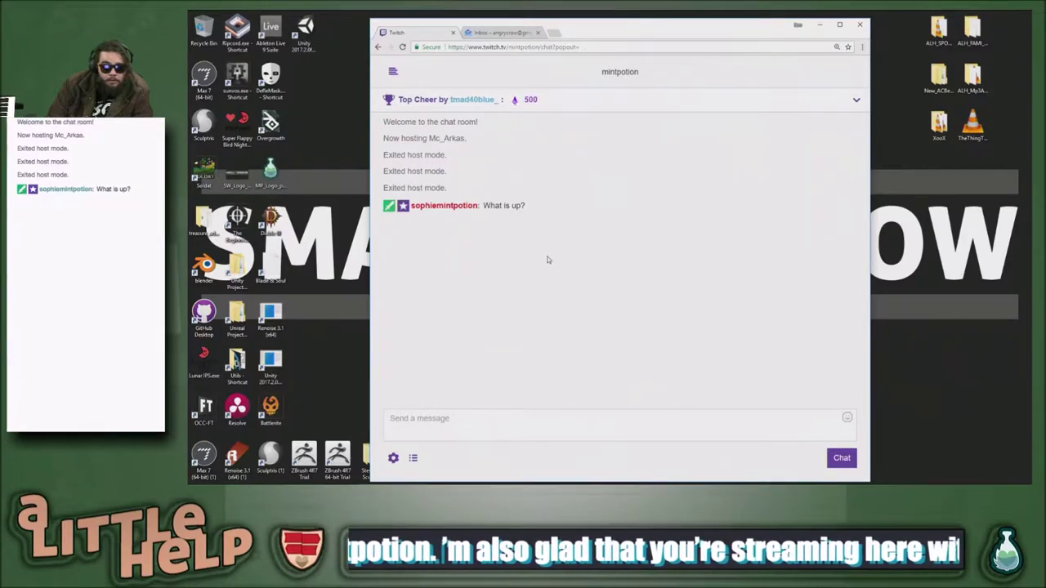
{"action": "left_click", "coordinate": [413, 460]}
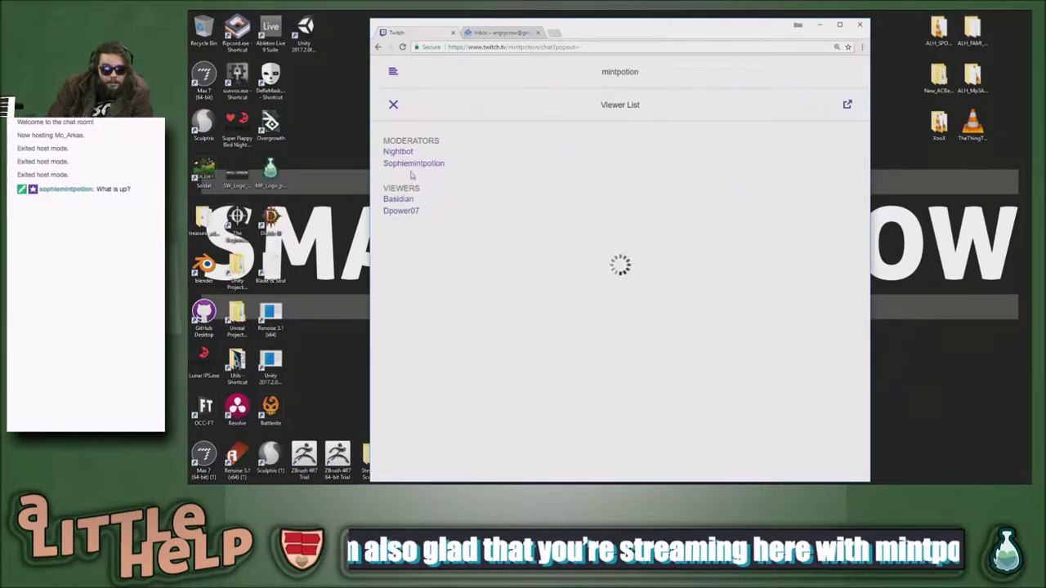
{"action": "left_click", "coordinate": [393, 107]}
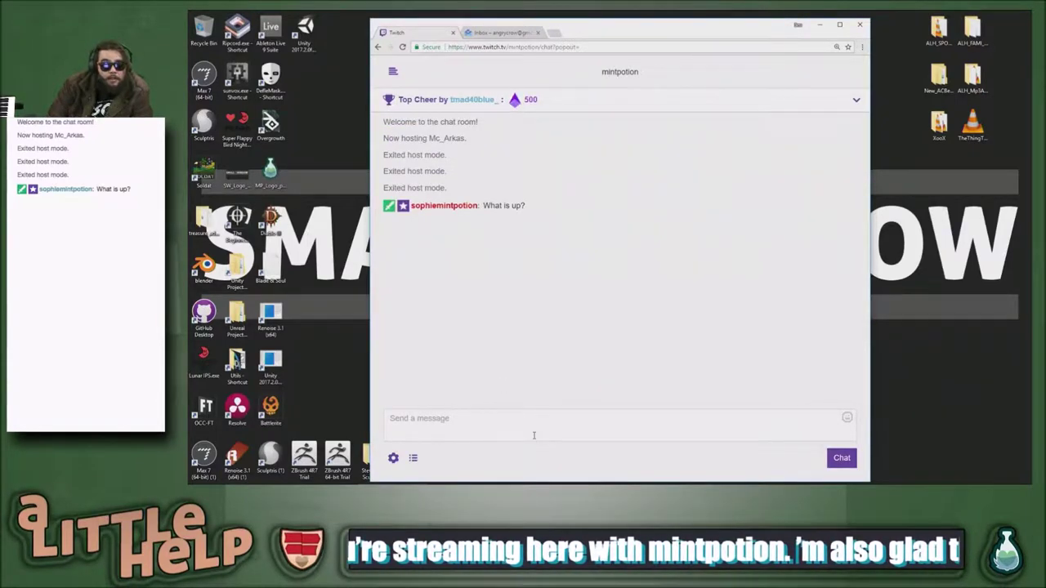
{"action": "left_click", "coordinate": [537, 426]}
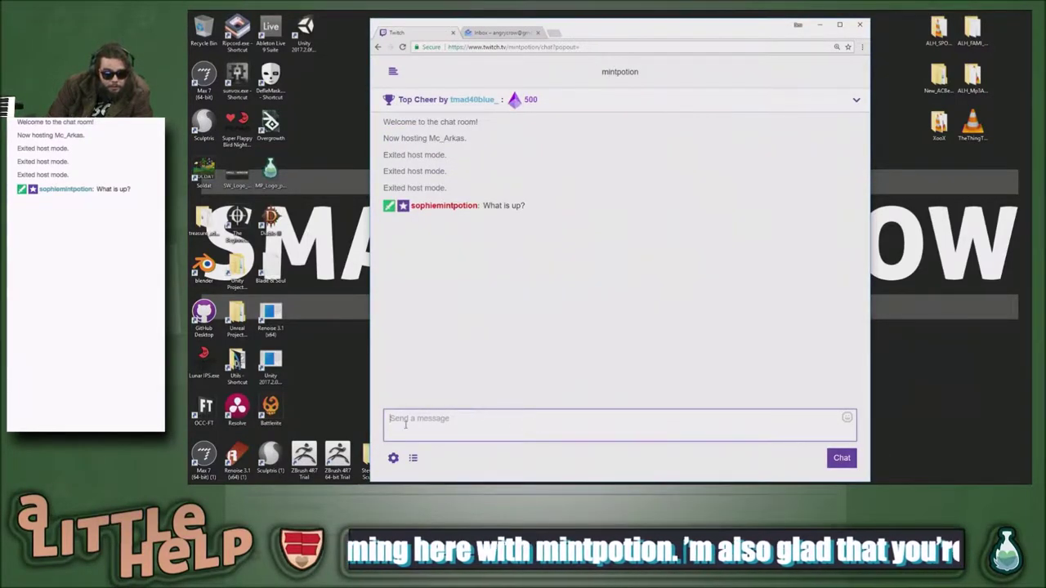
Step: Look through the Updates bundle in the e-mail inbox and open the mail search
{"action": "left_click", "coordinate": [507, 33]}
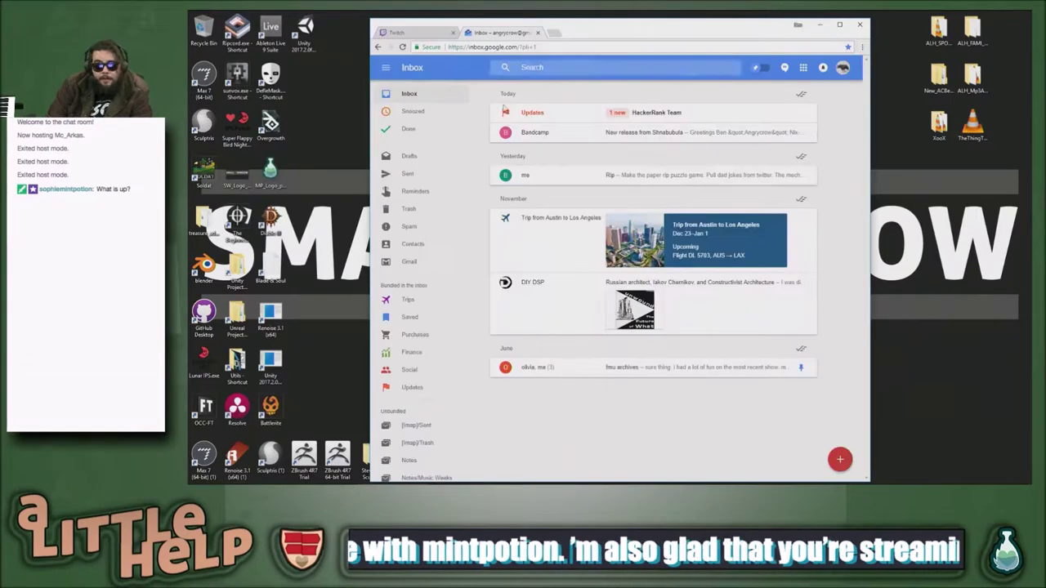
{"action": "left_click", "coordinate": [573, 117]}
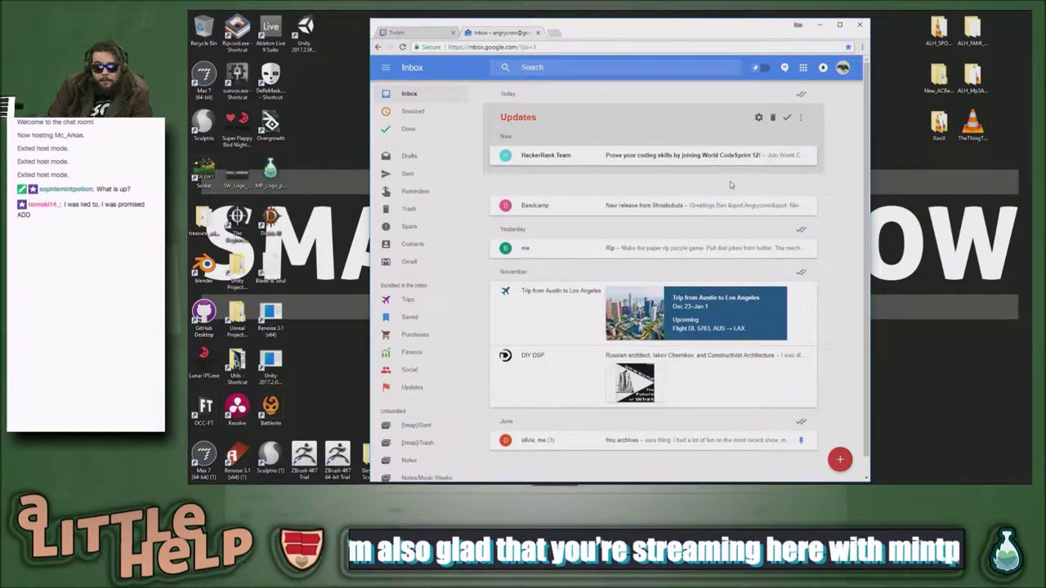
{"action": "left_click", "coordinate": [597, 67]}
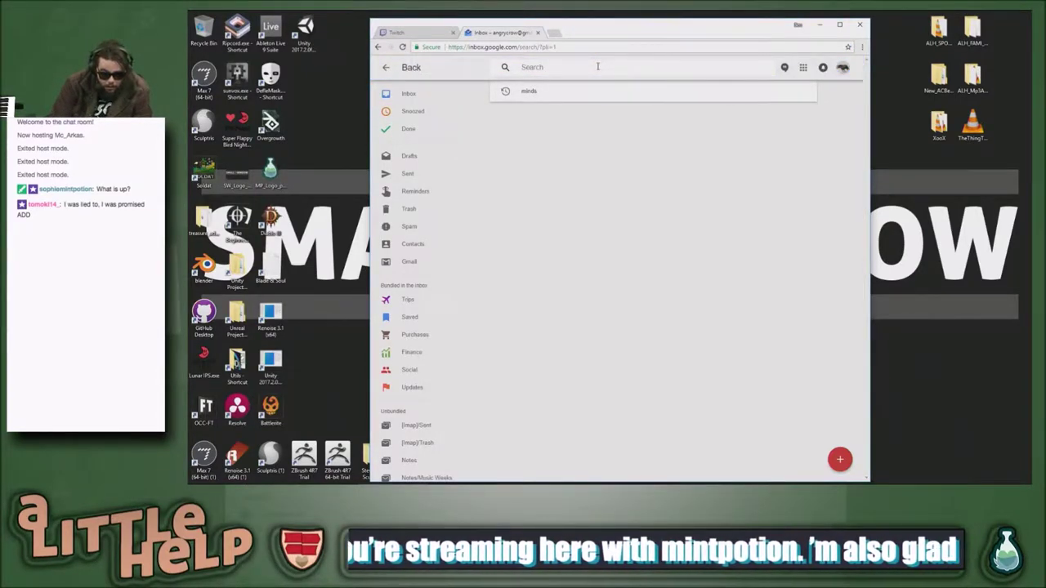
Step: Load dropbox.com in a new browser tab
{"action": "left_click", "coordinate": [555, 33]}
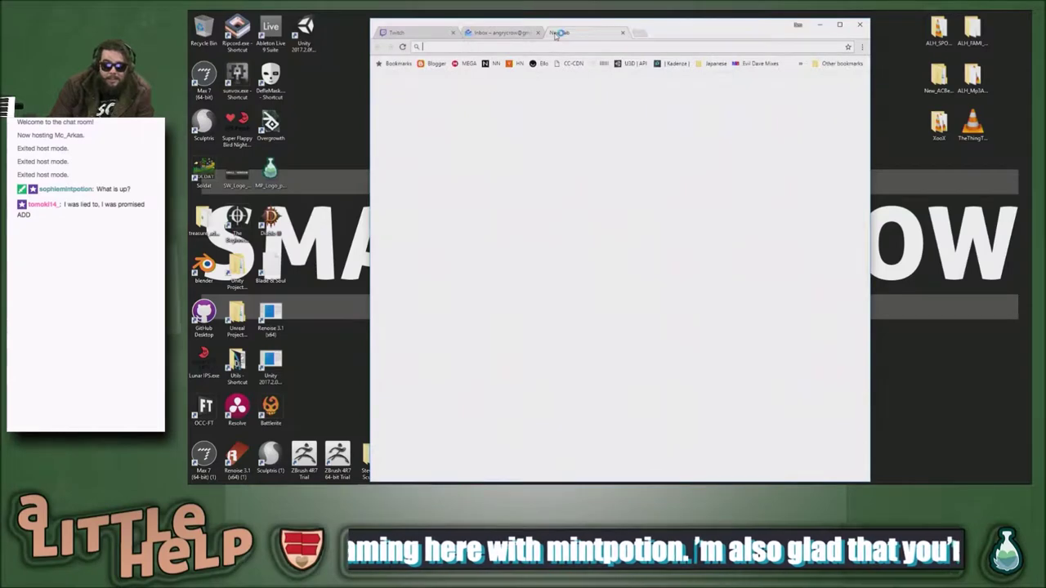
{"action": "type", "text": "dropbox.com"}
{"action": "key", "text": "Return"}
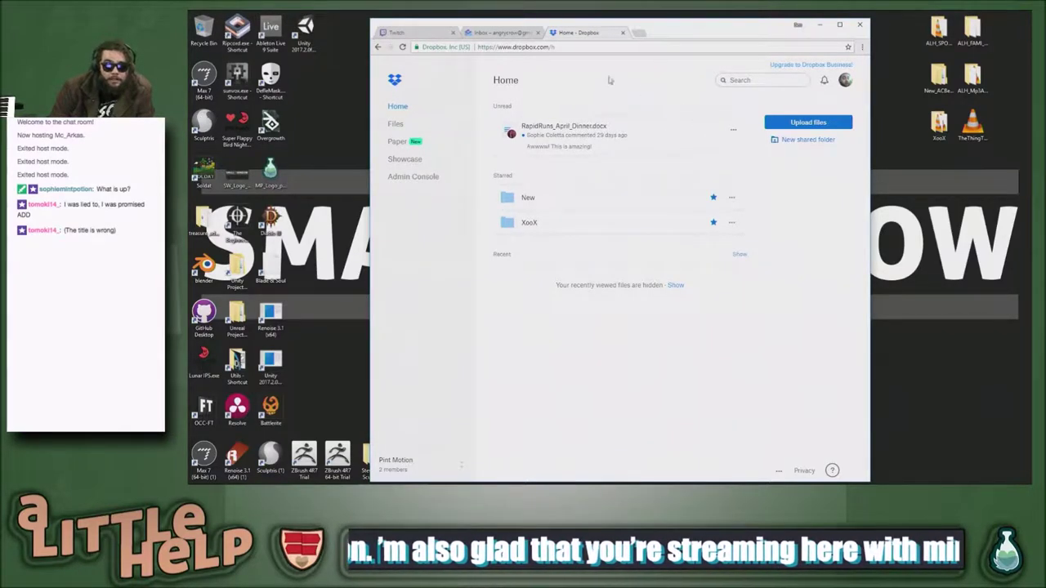
{"action": "left_click", "coordinate": [414, 34]}
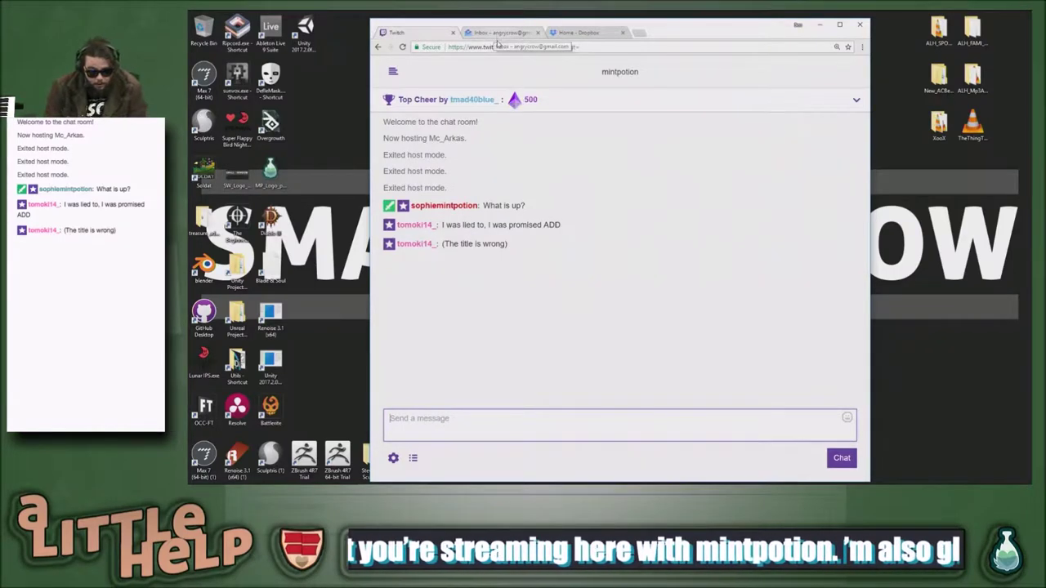
{"action": "key", "text": "ctrl+t"}
{"action": "type", "text": "twit"}
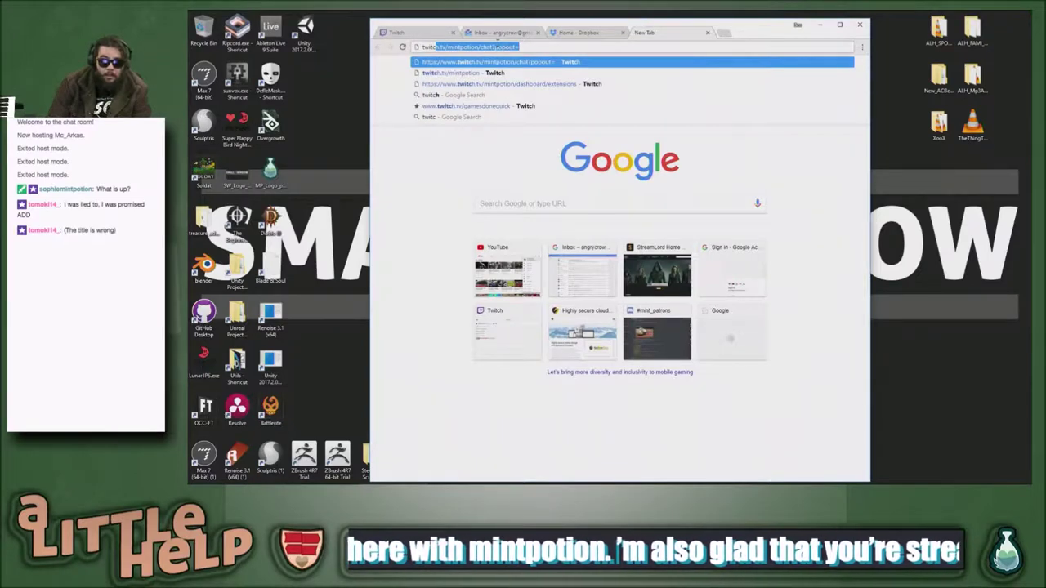
{"action": "type", "text": "c"}
{"action": "key", "text": "Down"}
{"action": "key", "text": "Down"}
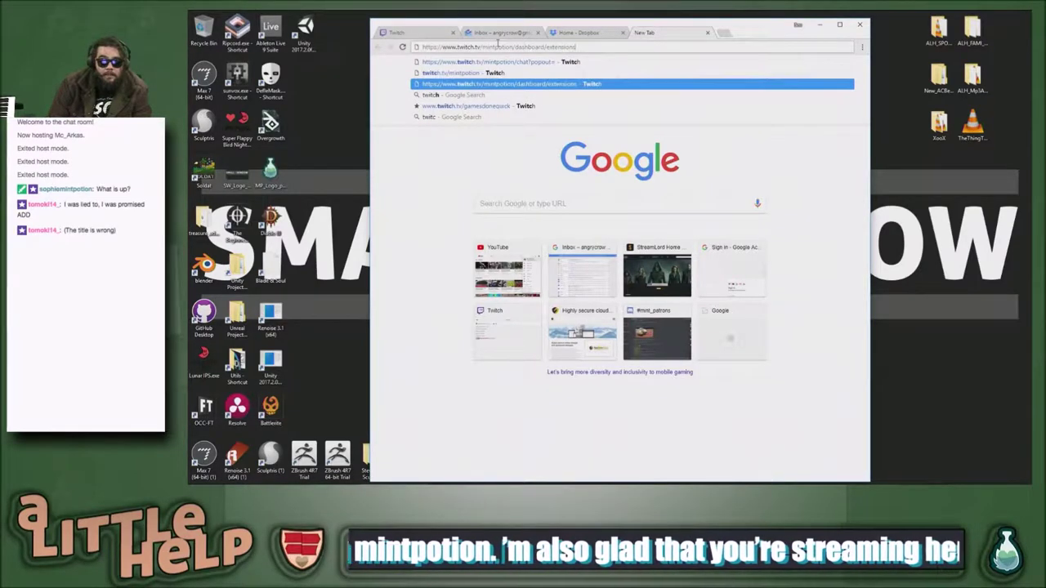
{"action": "key", "text": "BackSpace"}
{"action": "key", "text": "BackSpace"}
{"action": "key", "text": "BackSpace"}
{"action": "key", "text": "BackSpace"}
{"action": "key", "text": "BackSpace"}
{"action": "key", "text": "BackSpace"}
{"action": "key", "text": "BackSpace"}
{"action": "key", "text": "BackSpace"}
{"action": "key", "text": "BackSpace"}
{"action": "key", "text": "BackSpace"}
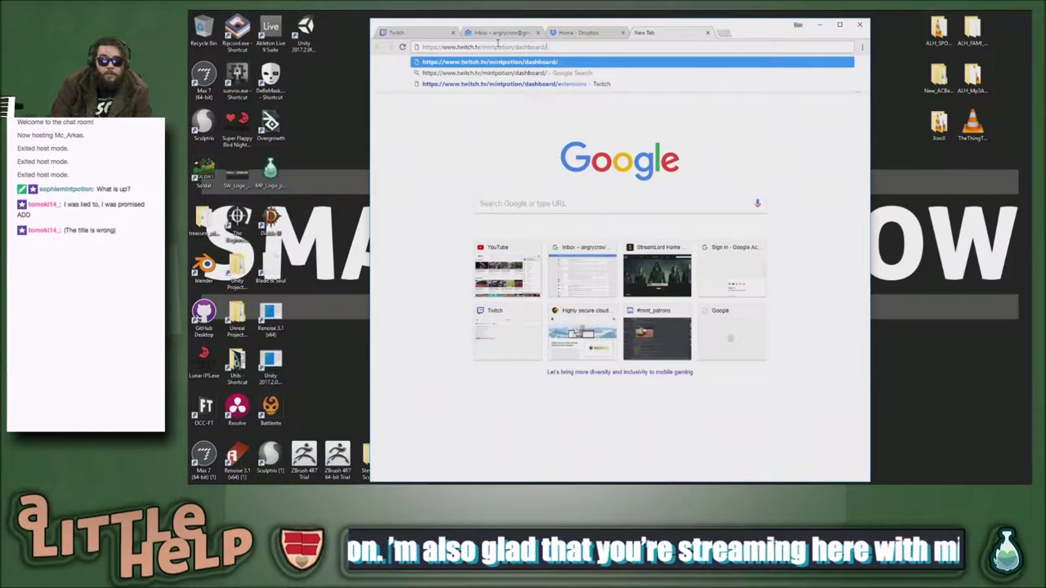
{"action": "key", "text": "Return"}
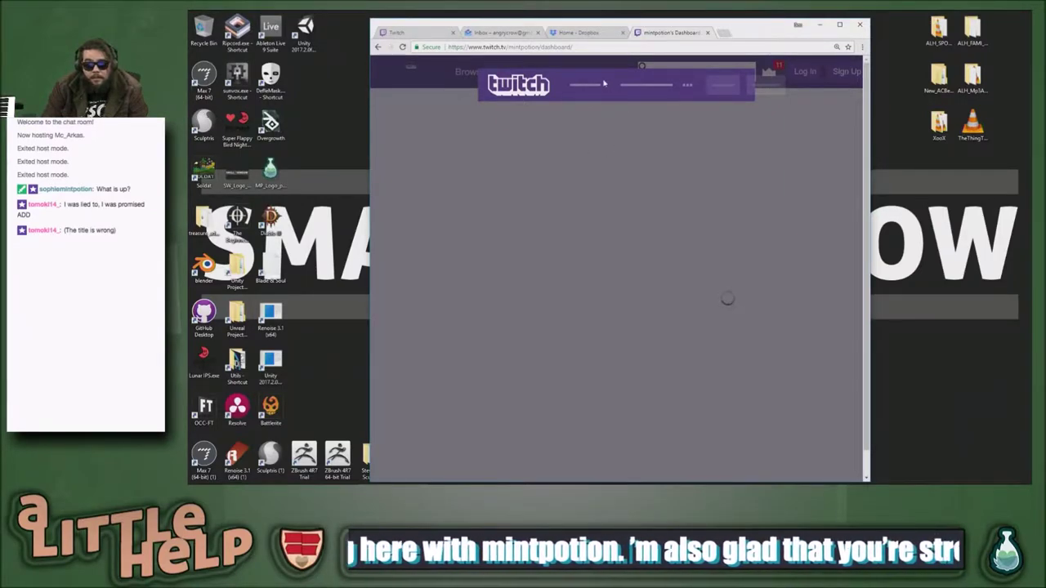
{"action": "left_click", "coordinate": [594, 48]}
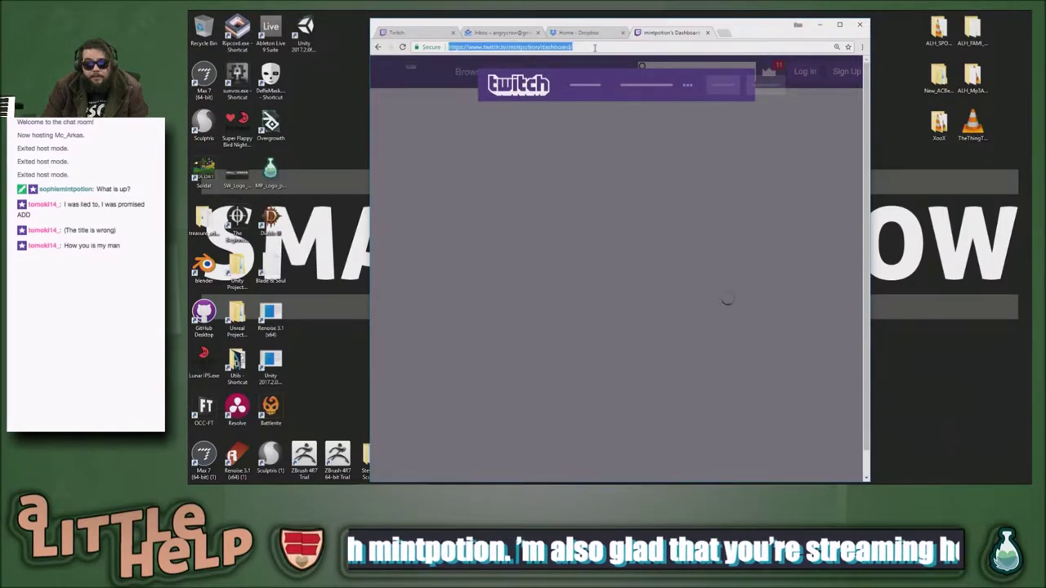
{"action": "left_click", "coordinate": [595, 48]}
{"action": "key", "text": "BackSpace"}
{"action": "key", "text": "BackSpace"}
{"action": "key", "text": "BackSpace"}
{"action": "key", "text": "BackSpace"}
{"action": "key", "text": "BackSpace"}
{"action": "key", "text": "BackSpace"}
{"action": "key", "text": "BackSpace"}
{"action": "key", "text": "BackSpace"}
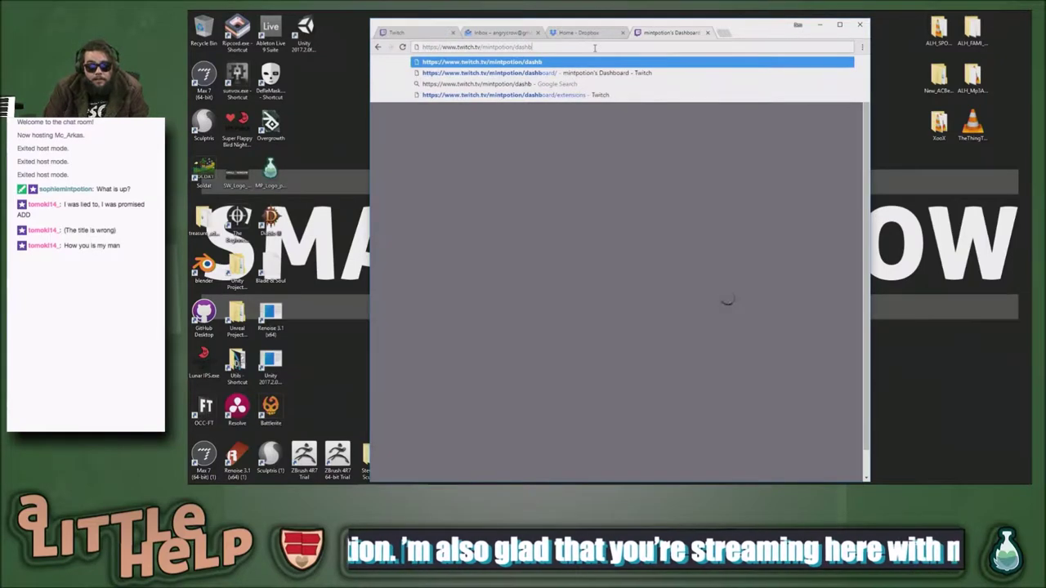
{"action": "key", "text": "BackSpace"}
{"action": "key", "text": "BackSpace"}
{"action": "key", "text": "Return"}
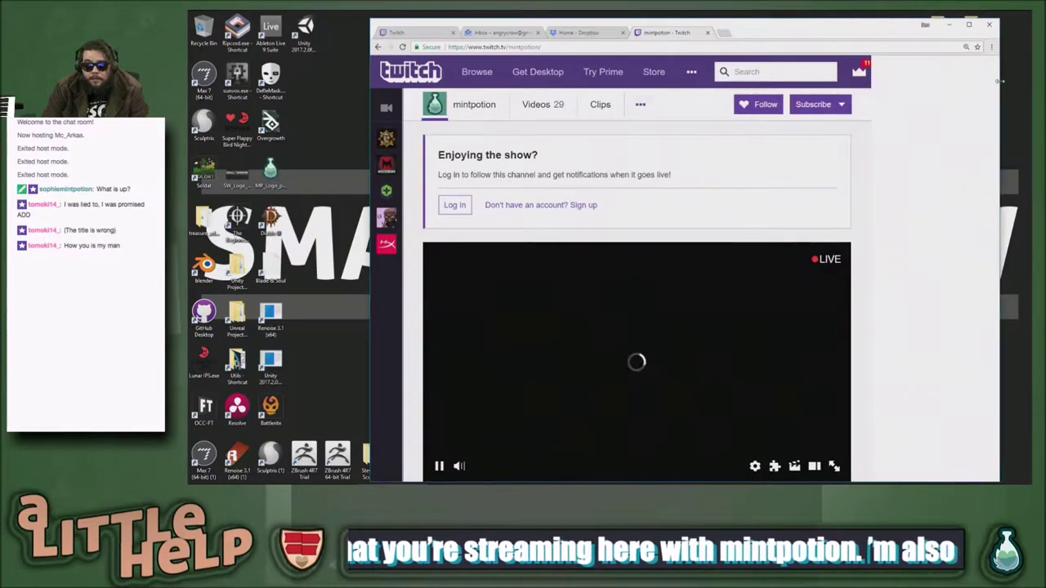
{"action": "left_click_drag", "start_coordinate": [929, 39], "coordinate": [860, 38]}
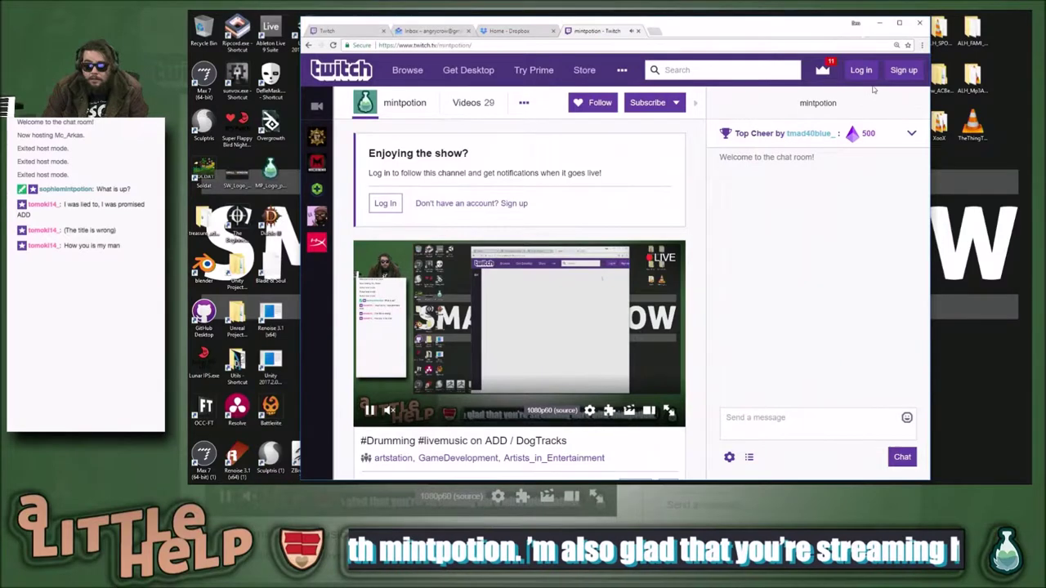
Step: Try to log in to the Twitch channel account by entering the account password
{"action": "left_click", "coordinate": [862, 70]}
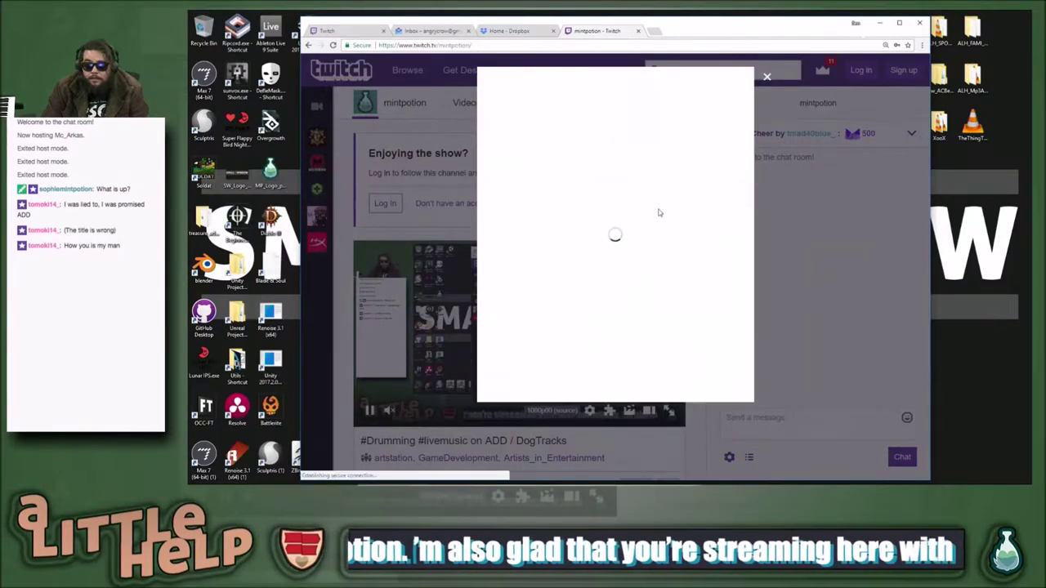
{"action": "left_click", "coordinate": [572, 230]}
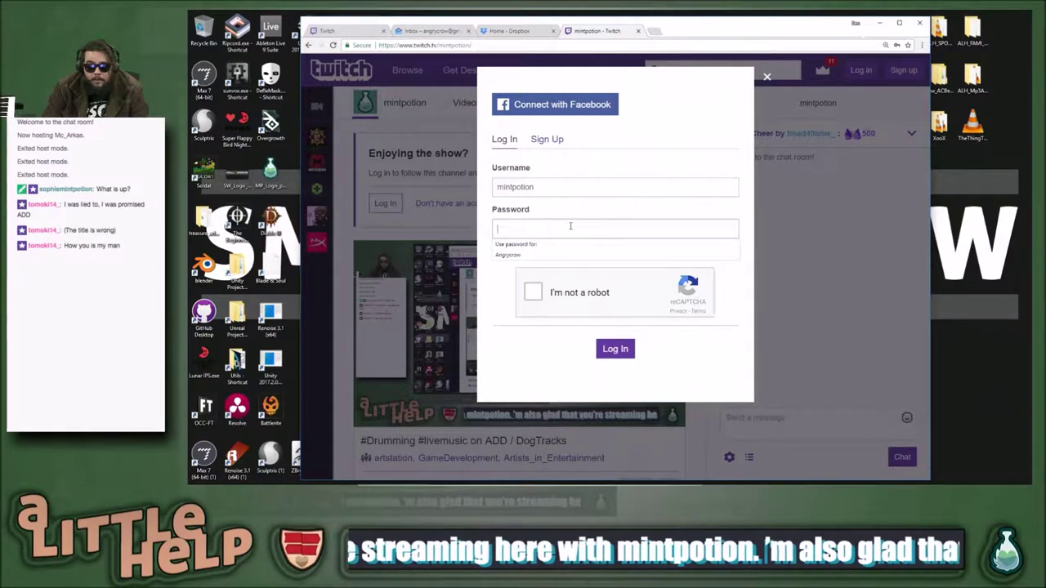
{"action": "type", "text": "••••••"}
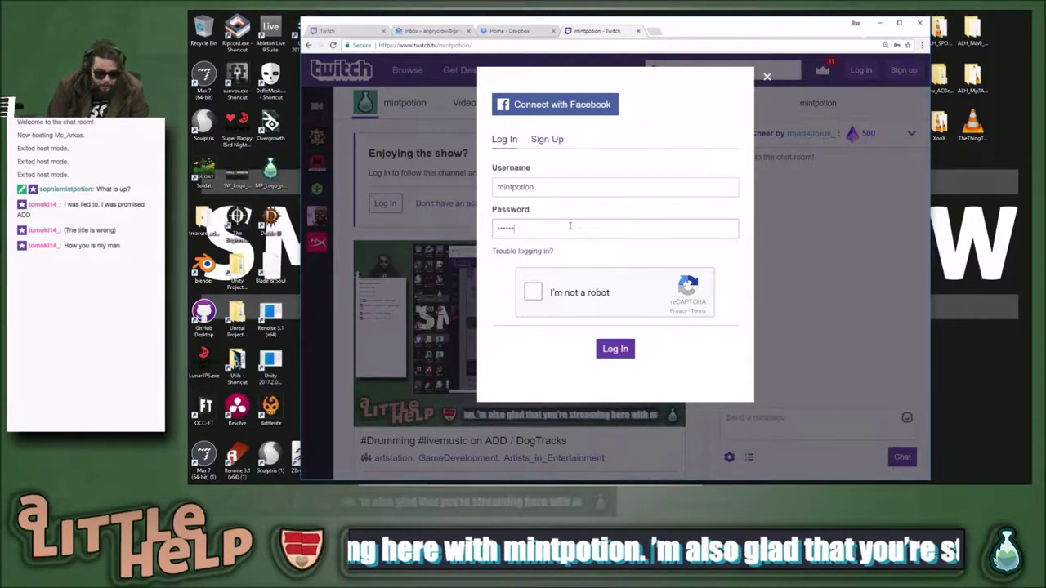
{"action": "key", "text": "Return"}
{"action": "type", "text": "••••••"}
{"action": "key", "text": "Return"}
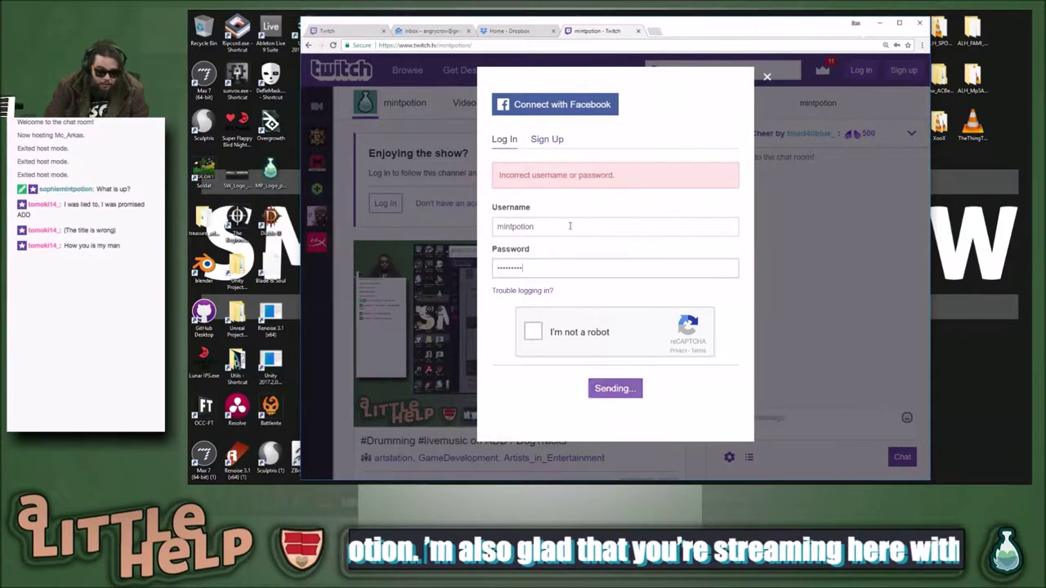
Step: Close the blank browser window and the Twitch channel tab to return to the Dropbox home page
{"action": "key", "text": "ctrl+n"}
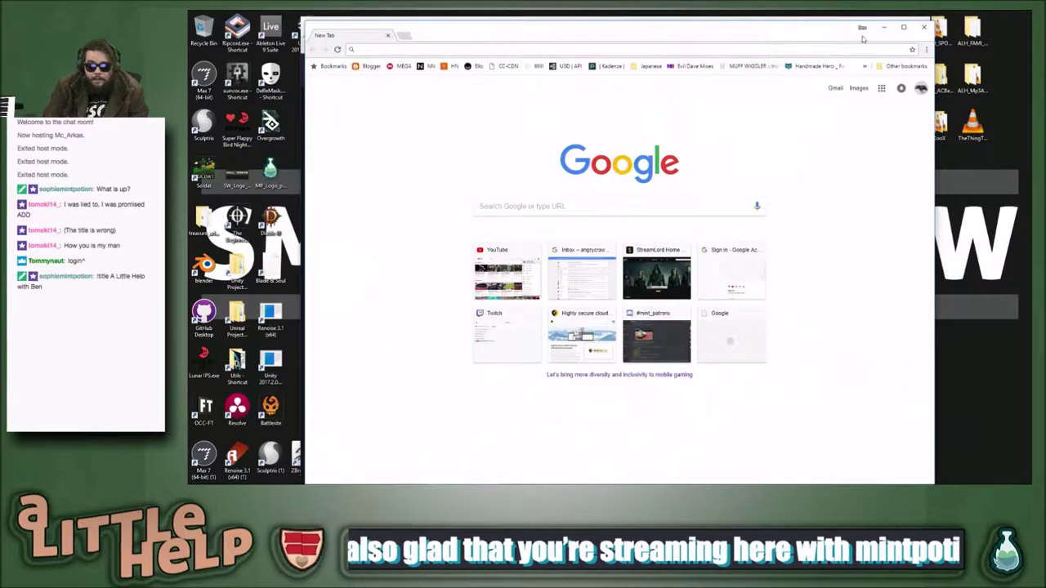
{"action": "left_click", "coordinate": [922, 22]}
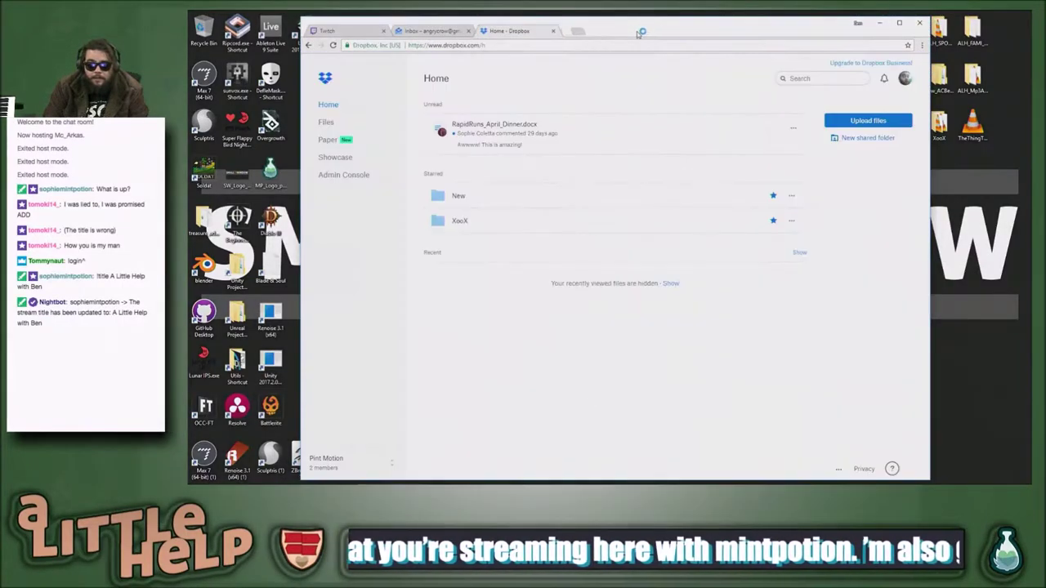
{"action": "left_click", "coordinate": [638, 31]}
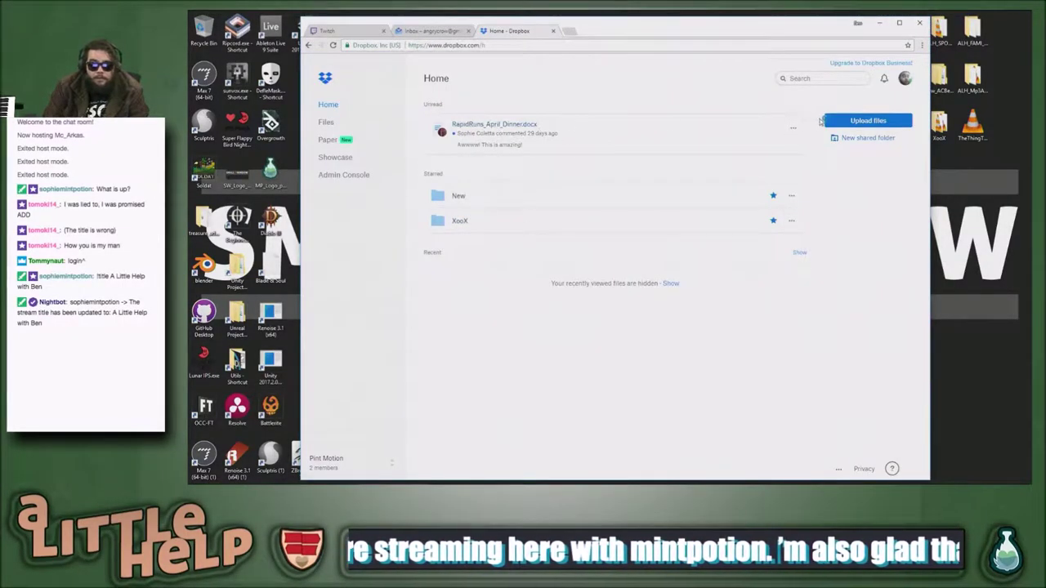
Step: Search Dropbox for "selec", "max" and ".am" to locate the Max for Live device file
{"action": "left_click", "coordinate": [808, 82]}
{"action": "type", "text": "selec"}
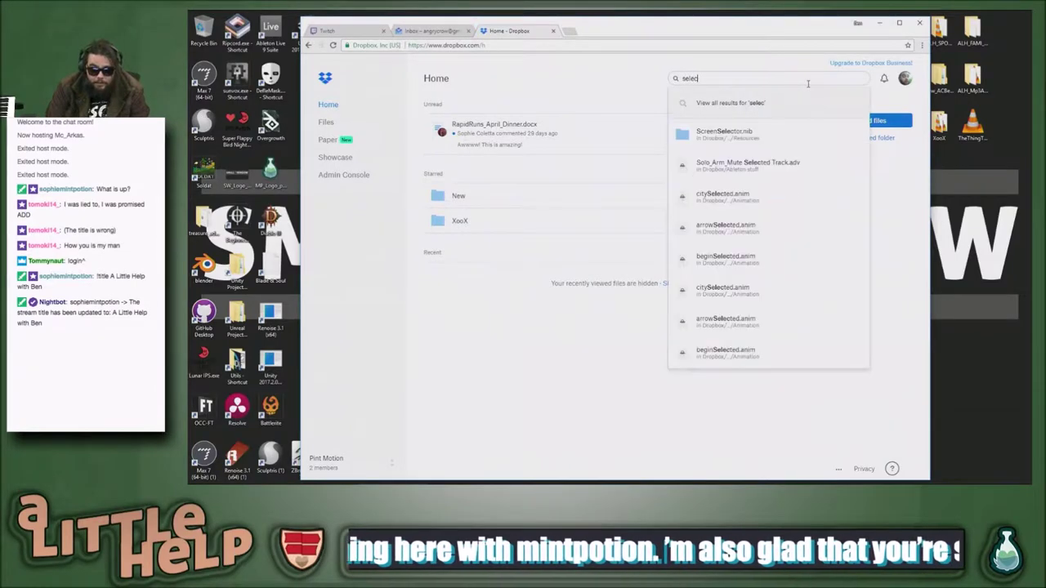
{"action": "key", "text": "ctrl+a"}
{"action": "type", "text": "max"}
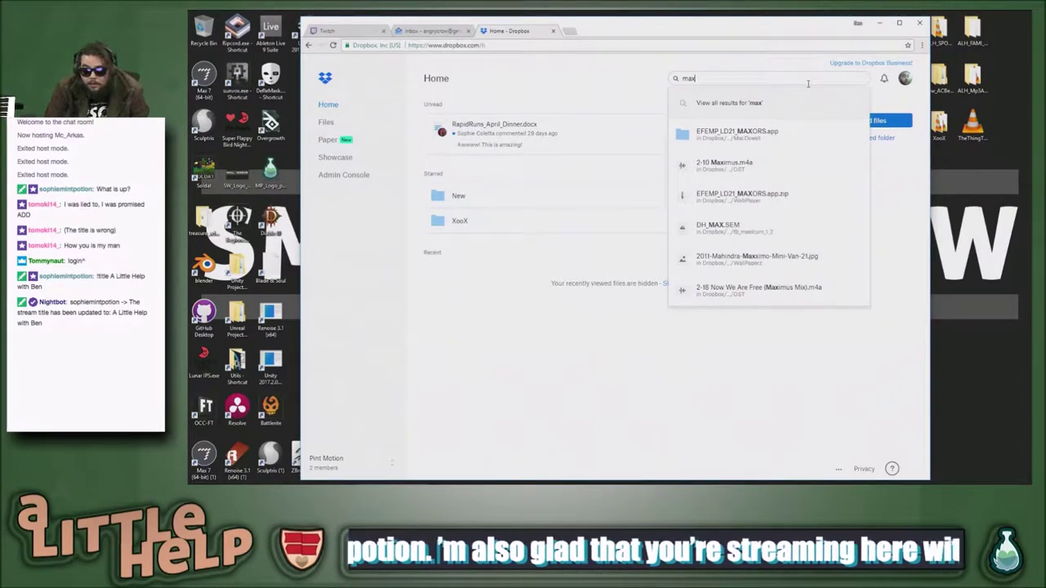
{"action": "key", "text": "BackSpace"}
{"action": "key", "text": "BackSpace"}
{"action": "key", "text": "BackSpace"}
{"action": "type", "text": "a"}
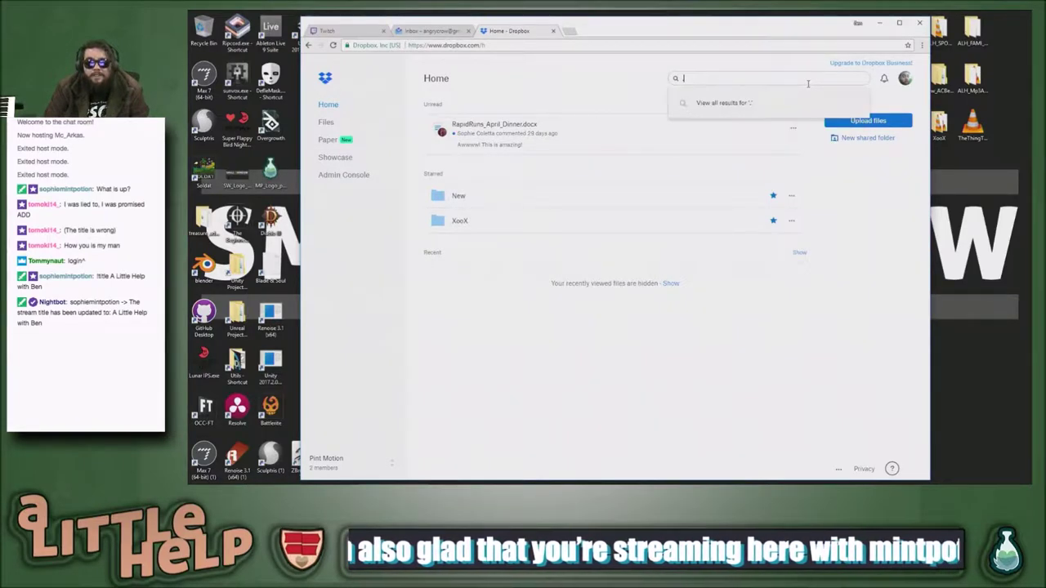
{"action": "type", "text": "m"}
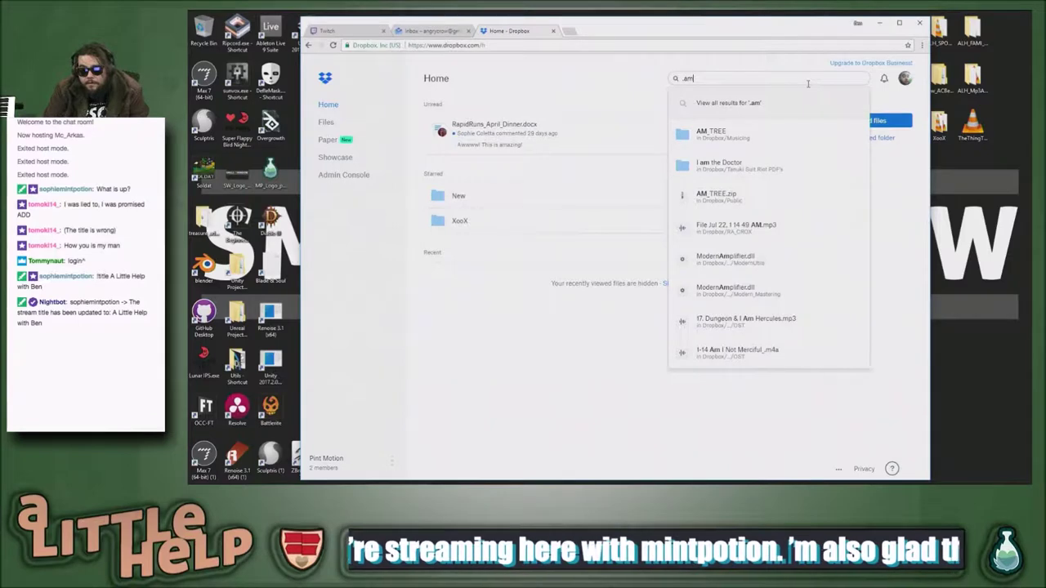
Step: Search Dropbox for "select" and open the file Solo_Arm_Mute Selected Track.adv from the Ableton stuff folder
{"action": "key", "text": "BackSpace"}
{"action": "key", "text": "BackSpace"}
{"action": "type", "text": "sele"}
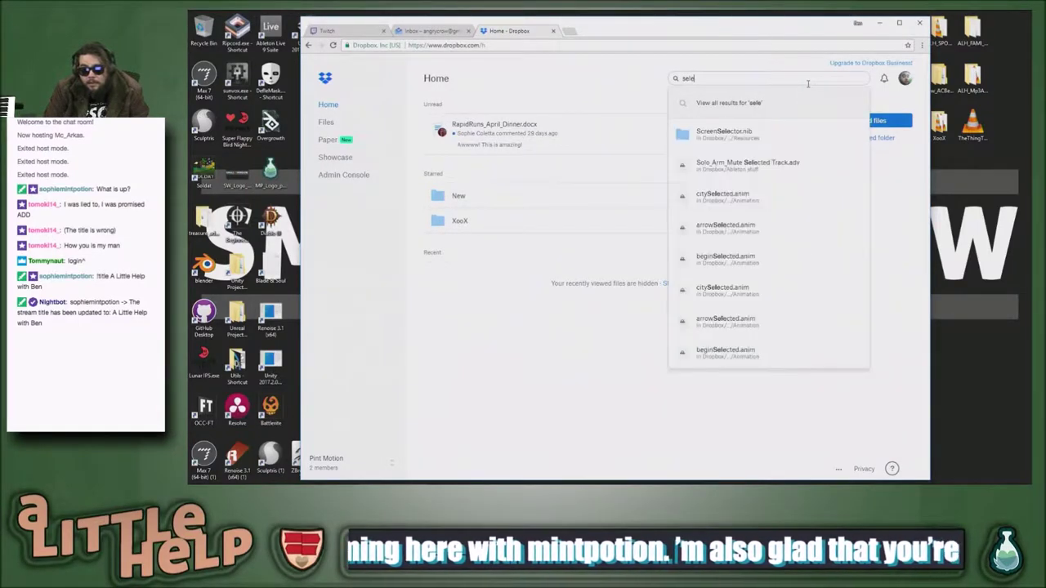
{"action": "type", "text": "ct"}
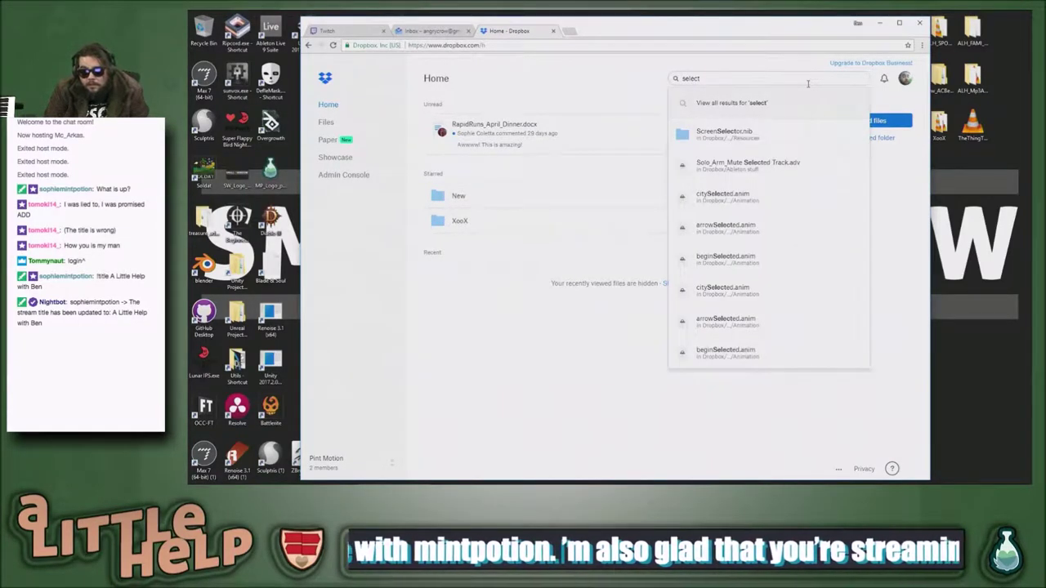
{"action": "left_click", "coordinate": [815, 170]}
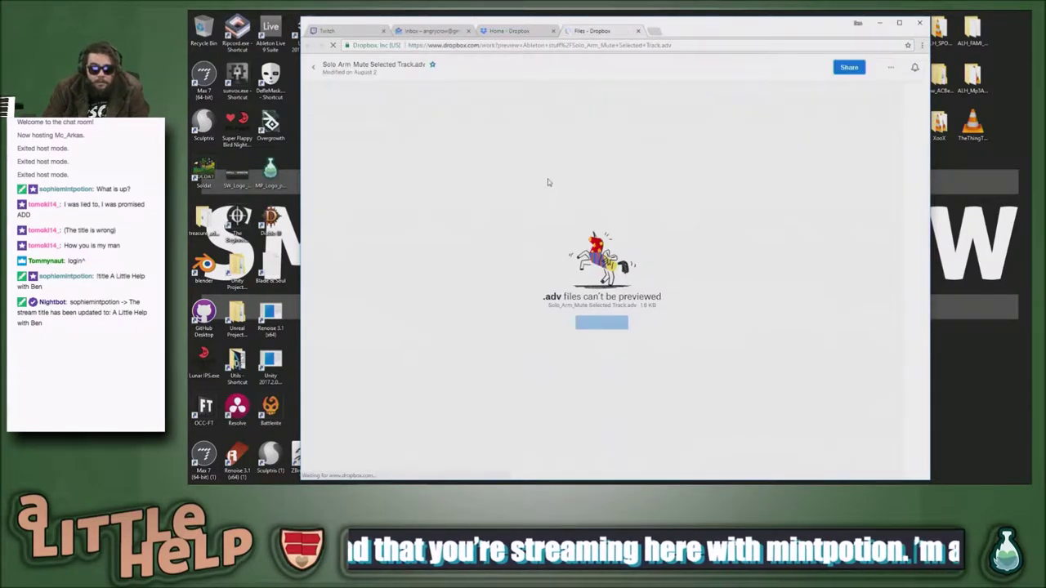
Step: Download Solo_Arm_Mute Selected Track.adv and save it to the Desktop
{"action": "left_click", "coordinate": [549, 325]}
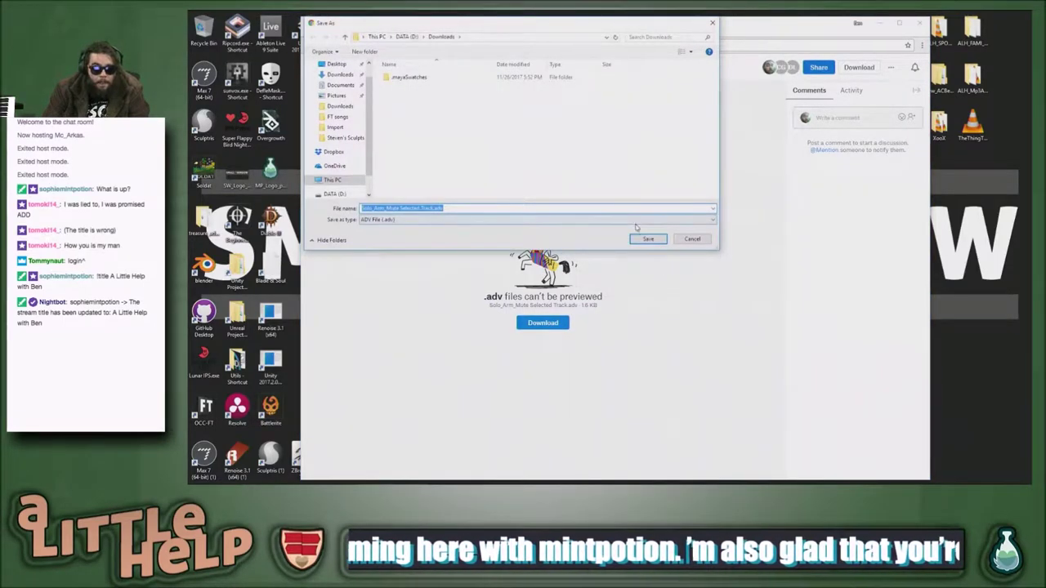
{"action": "left_click", "coordinate": [337, 64]}
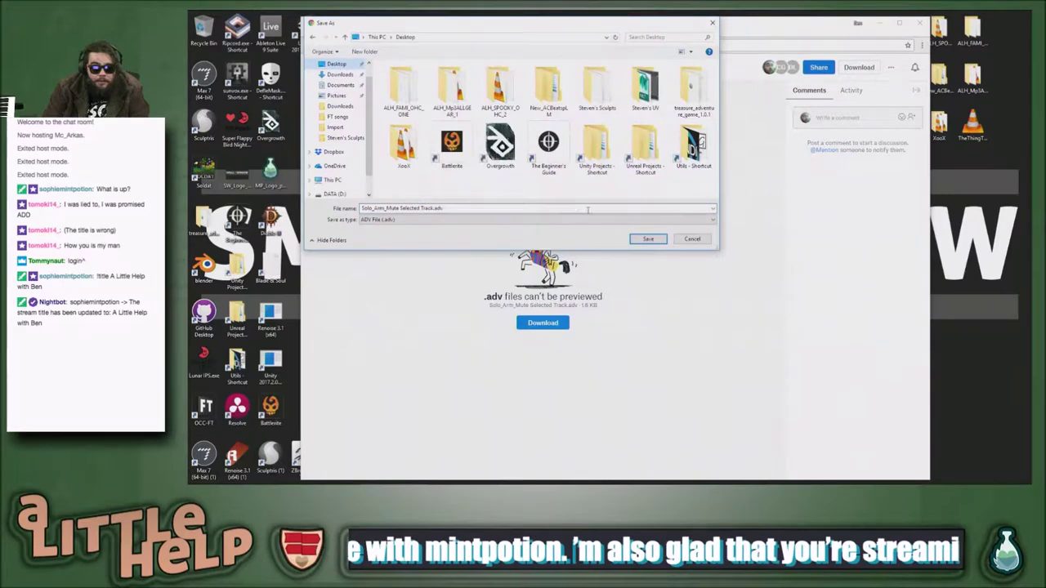
{"action": "left_click", "coordinate": [647, 239]}
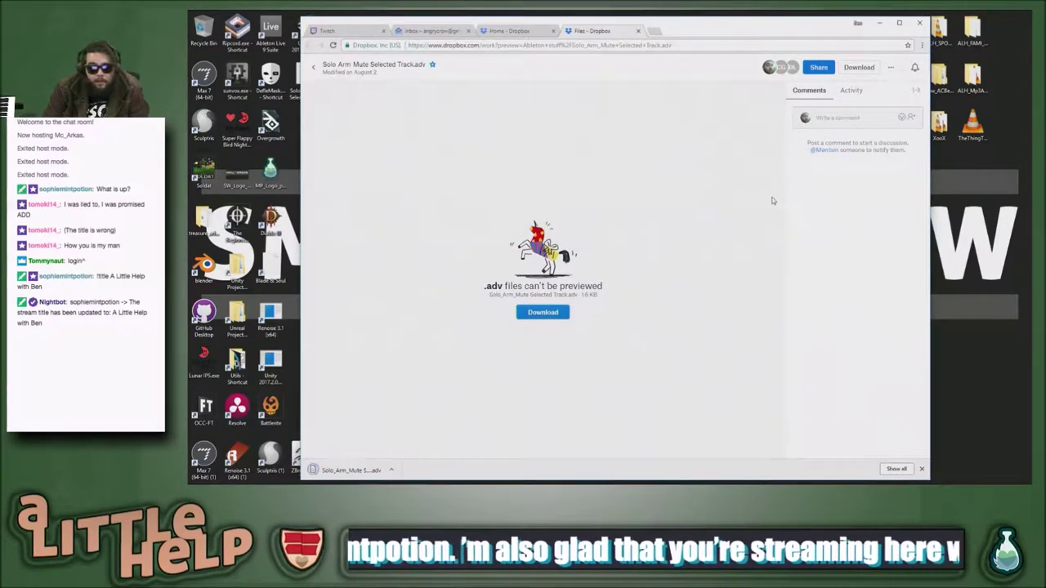
Step: Copy Solo_Arm_Mute Selected Track.adv from the Desktop into the M4L Custom folder and permanently delete the Desktop copy
{"action": "left_click", "coordinate": [879, 25]}
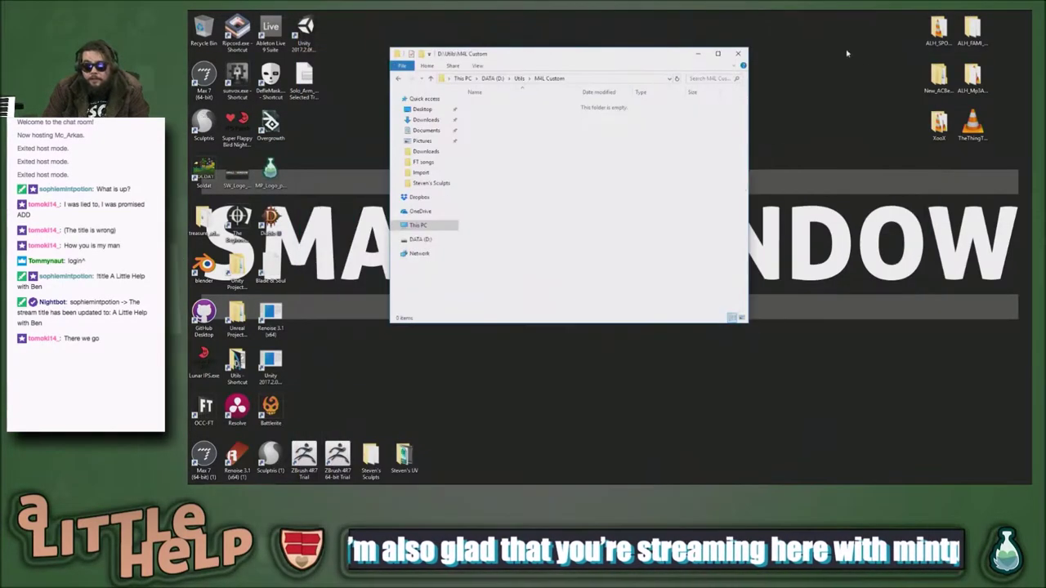
{"action": "left_click_drag", "start_coordinate": [304, 82], "coordinate": [608, 196]}
{"action": "left_click", "coordinate": [307, 86]}
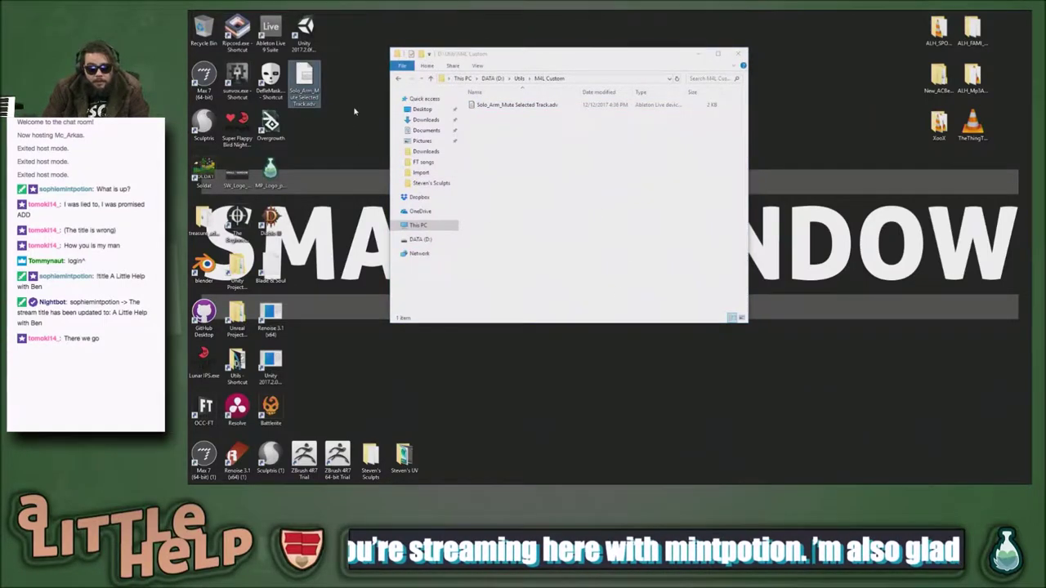
{"action": "key", "text": "shift+Delete"}
{"action": "key", "text": "Return"}
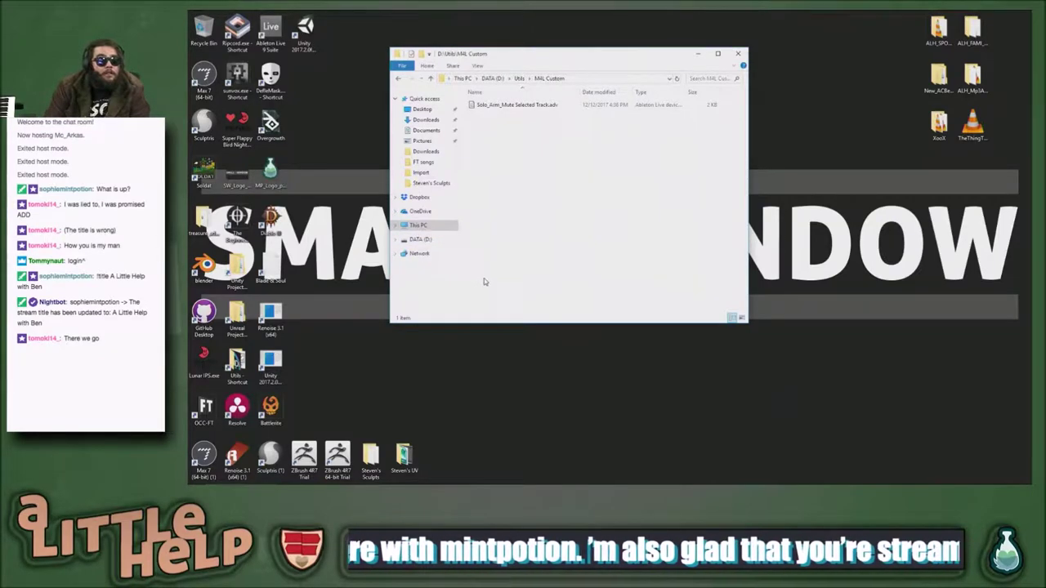
{"action": "left_click", "coordinate": [556, 346]}
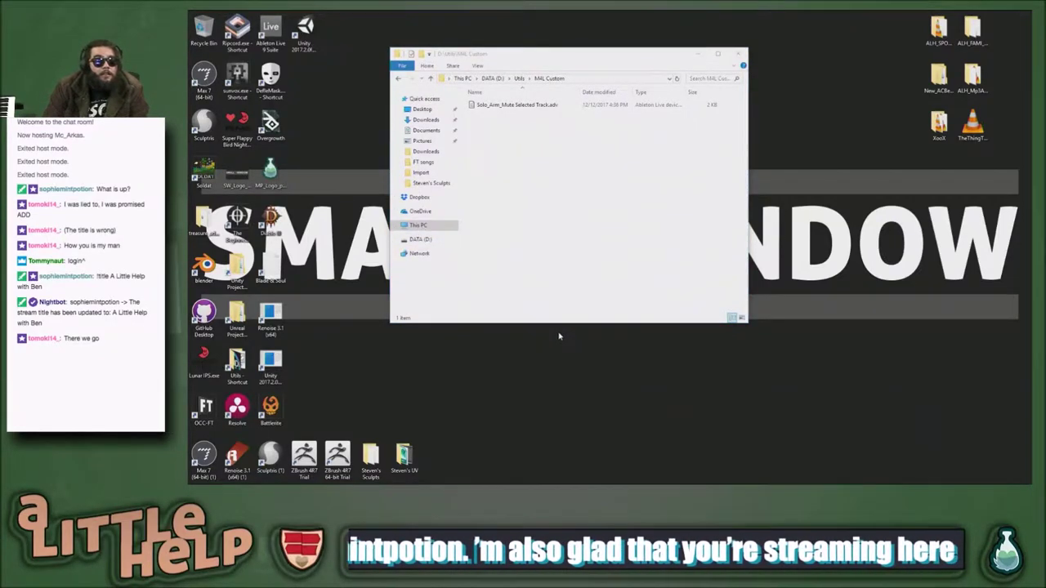
Step: Switch to Ableton Live and load Solo_Arm_Mute Selected Track.adv from the M4L Custom place onto the Master track before the Limiter
{"action": "key", "text": "alt+Tab"}
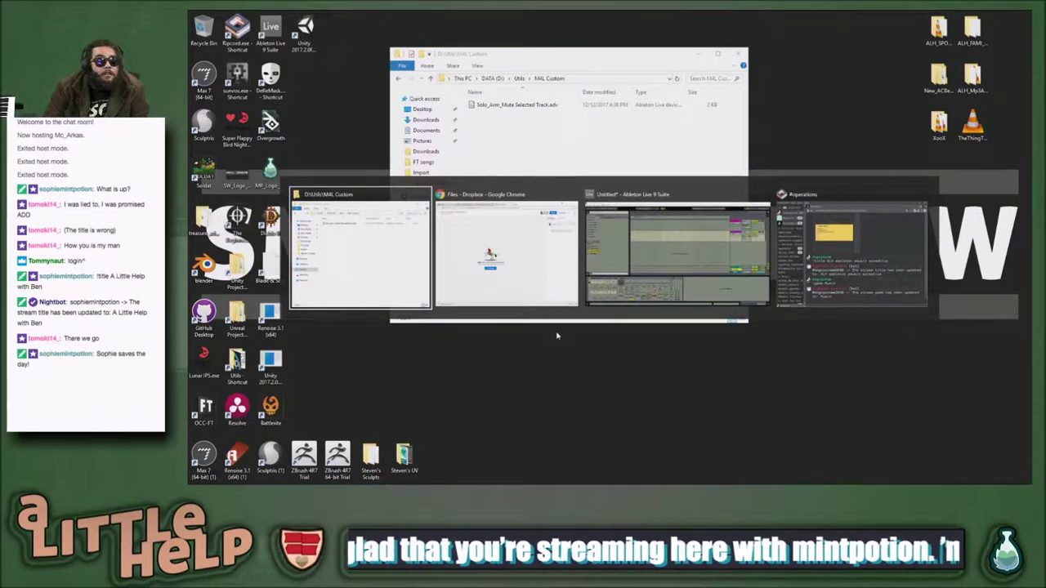
{"action": "left_click", "coordinate": [674, 267]}
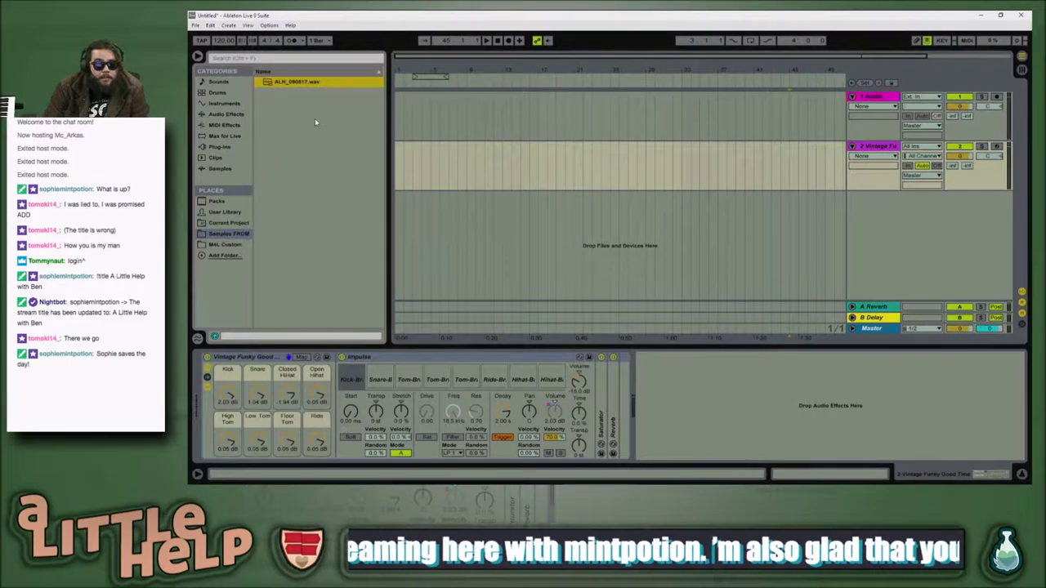
{"action": "left_click", "coordinate": [225, 244]}
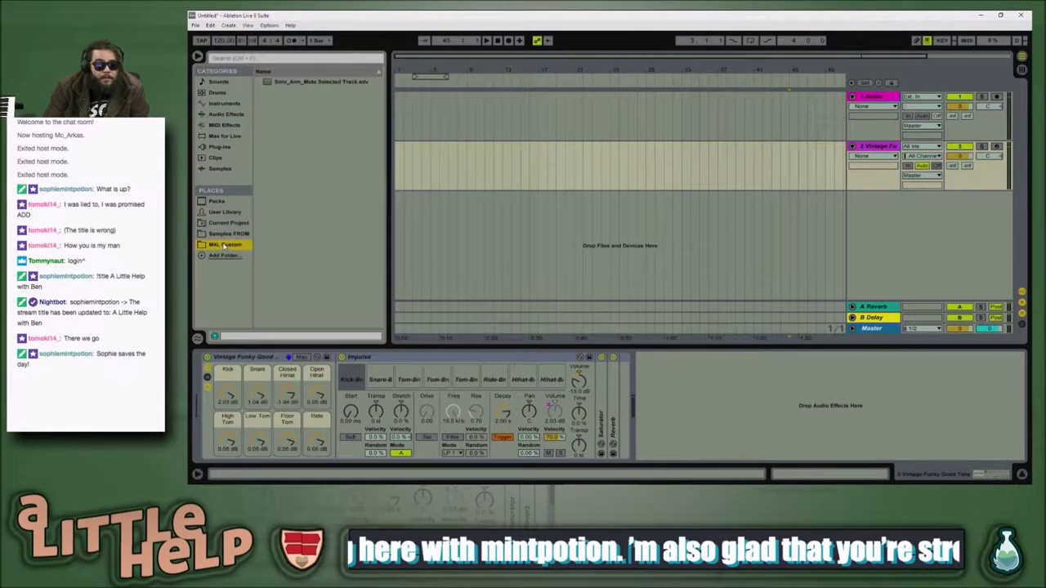
{"action": "left_click", "coordinate": [306, 83]}
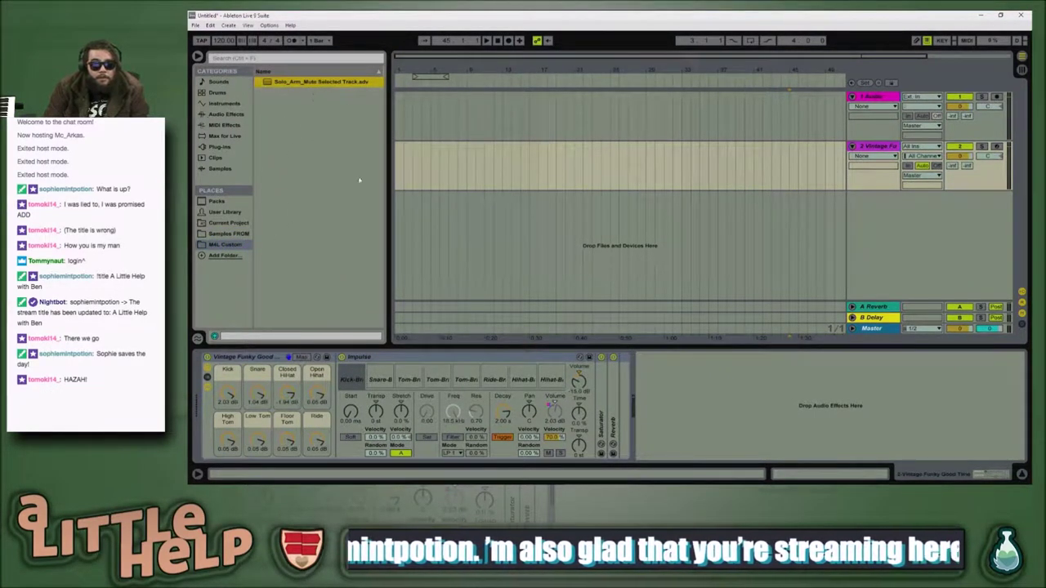
{"action": "left_click", "coordinate": [851, 329]}
{"action": "left_click", "coordinate": [549, 261]}
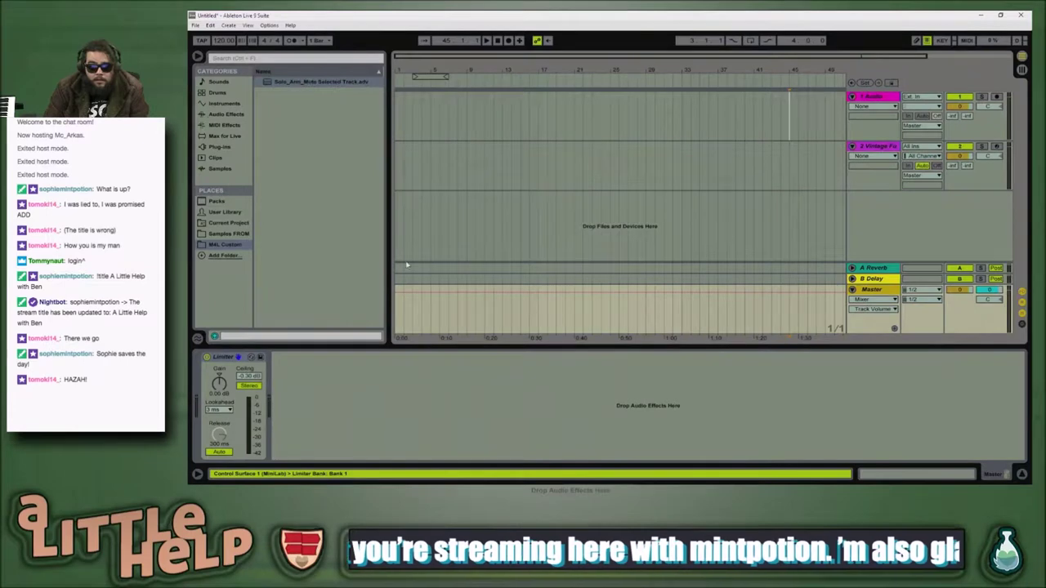
{"action": "left_click", "coordinate": [282, 82]}
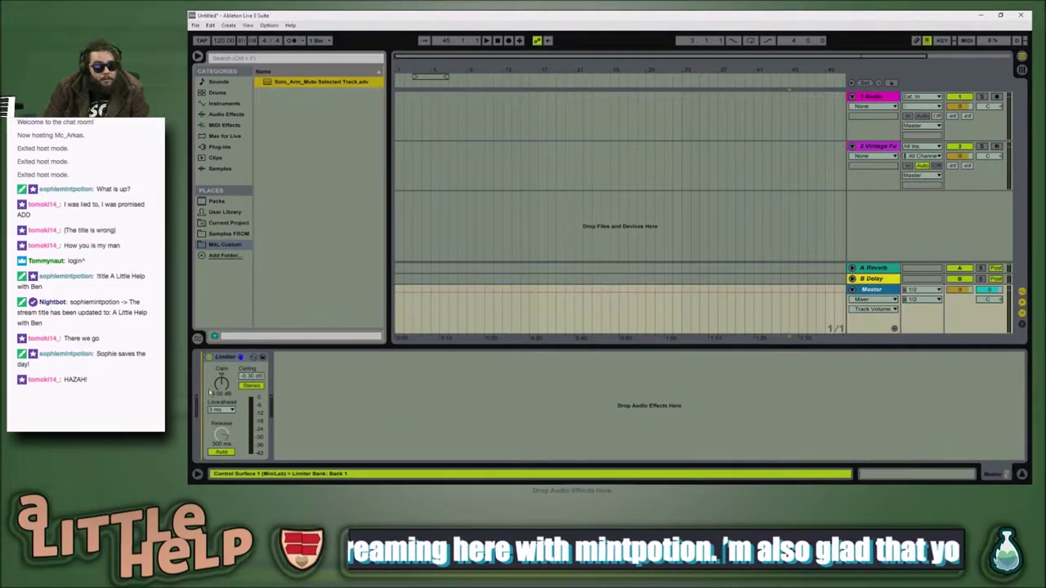
{"action": "key", "text": "Return"}
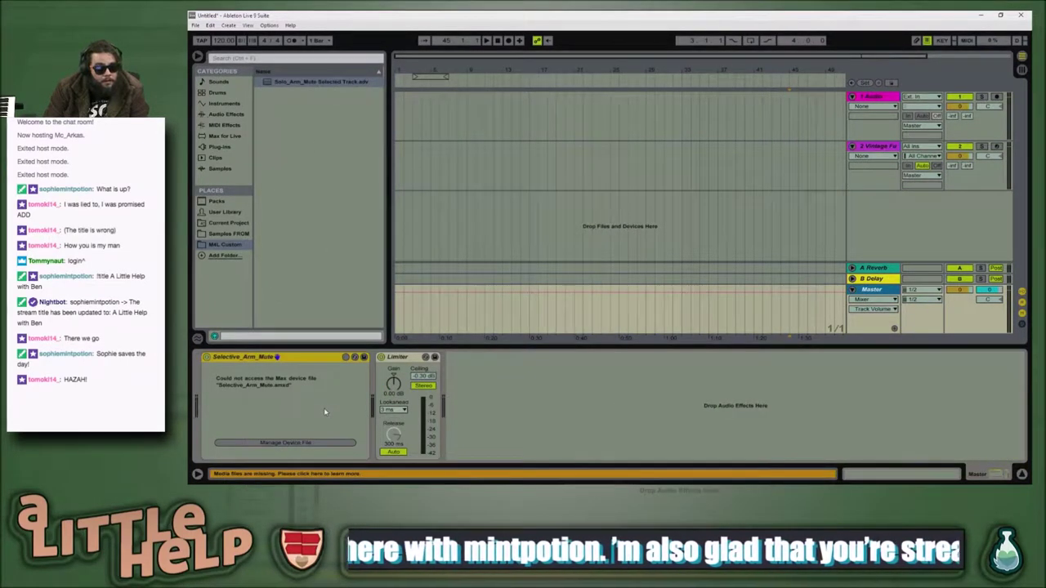
Step: Open the file management list for the Selective_Arm_Mute device and widen it enough to read the full file names
{"action": "left_click", "coordinate": [298, 443]}
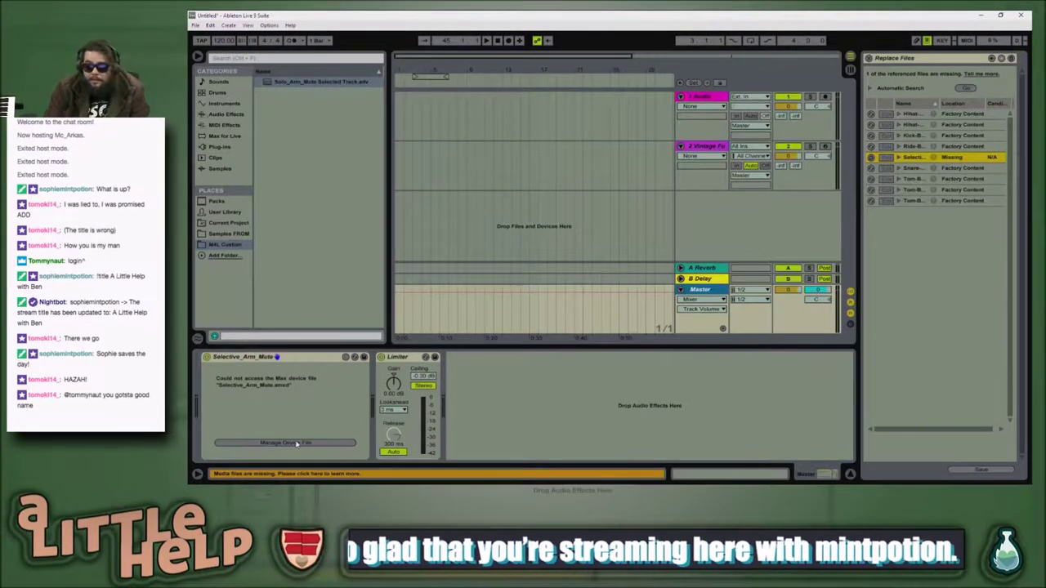
{"action": "left_click_drag", "start_coordinate": [857, 104], "coordinate": [685, 113]}
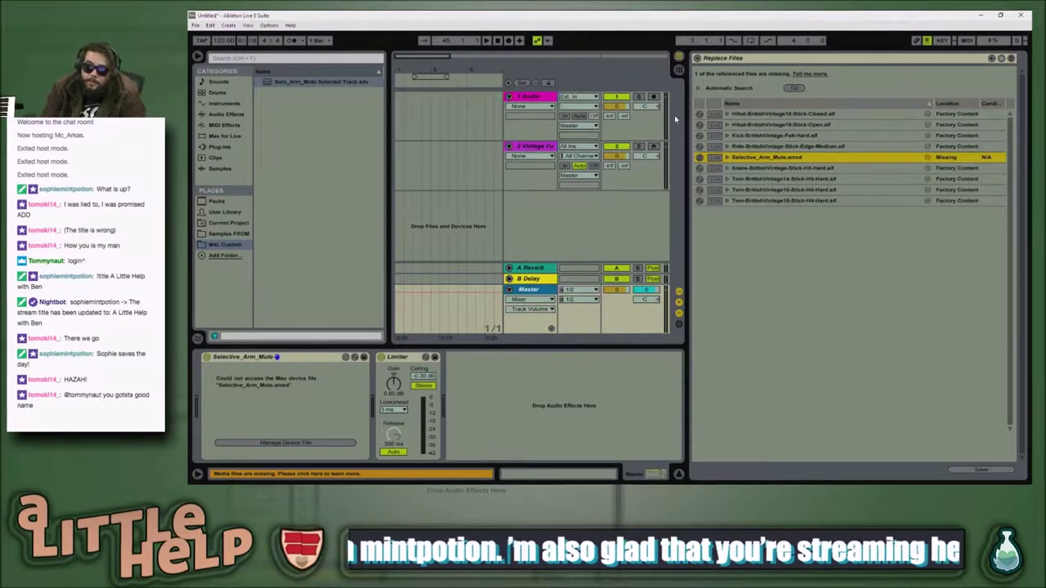
{"action": "left_click", "coordinate": [358, 142]}
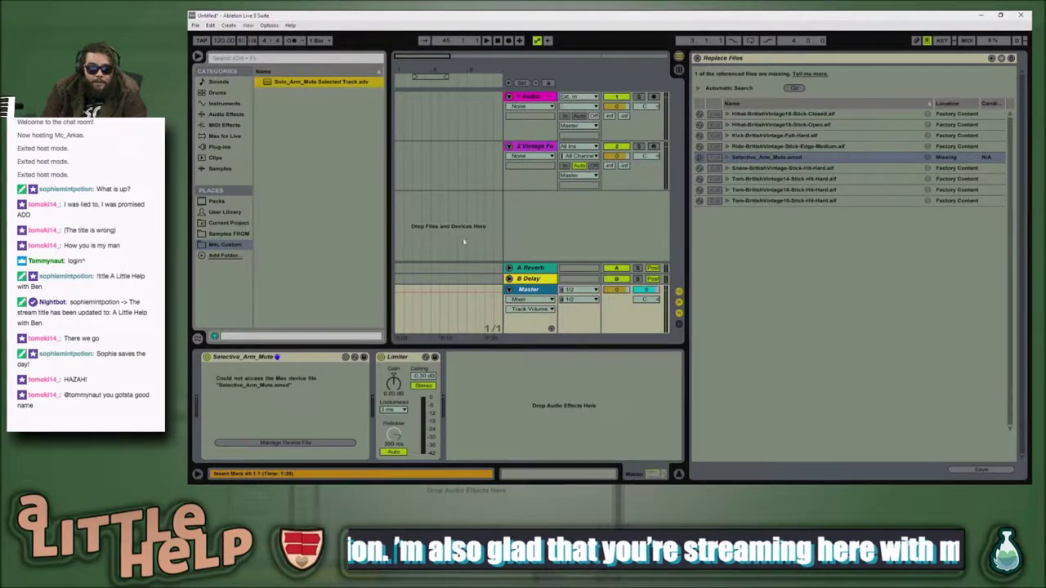
{"action": "key", "text": "alt+Tab"}
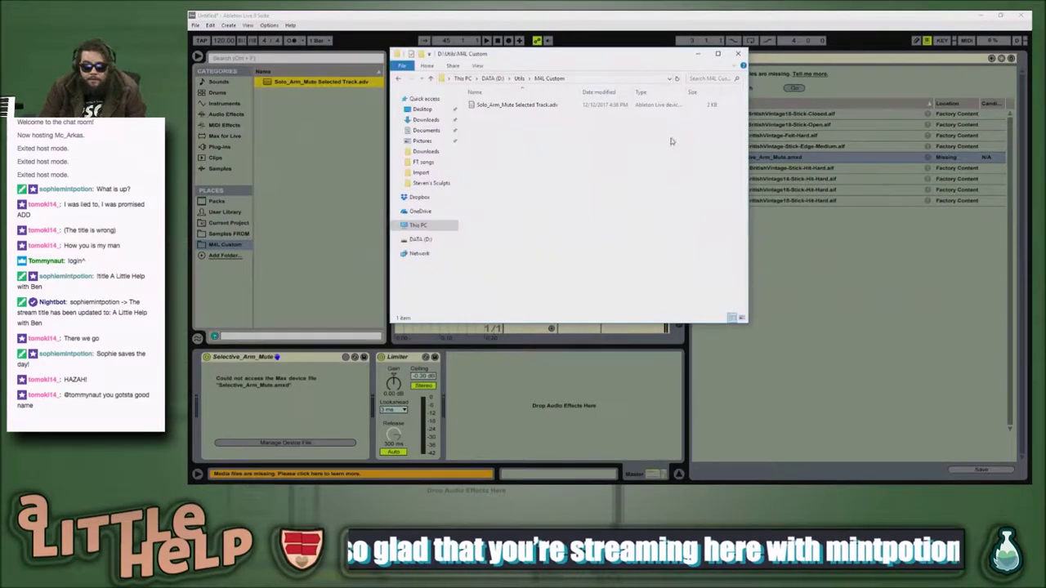
{"action": "key", "text": "alt+Tab"}
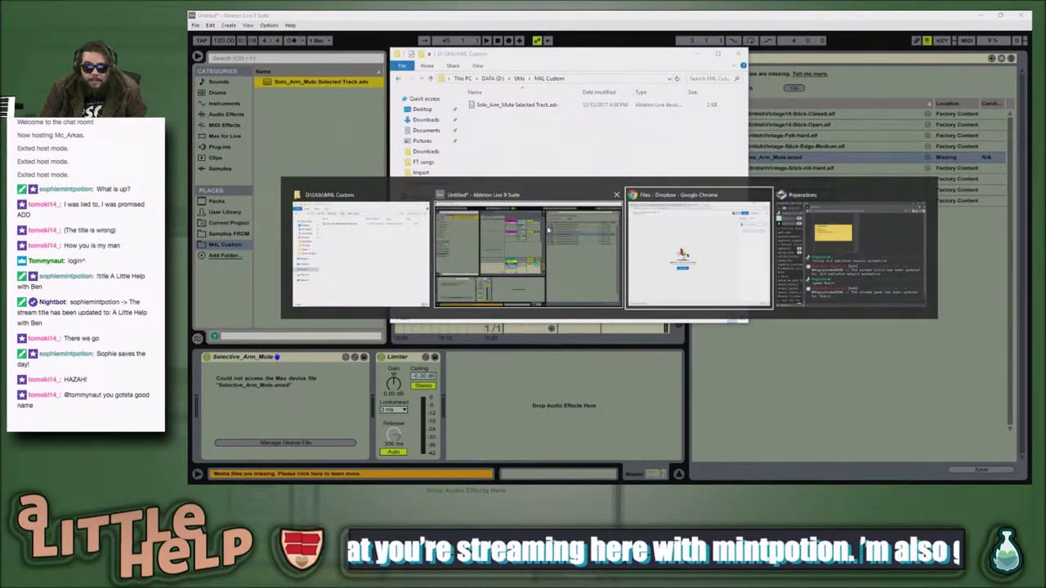
{"action": "key", "text": "alt+Tab"}
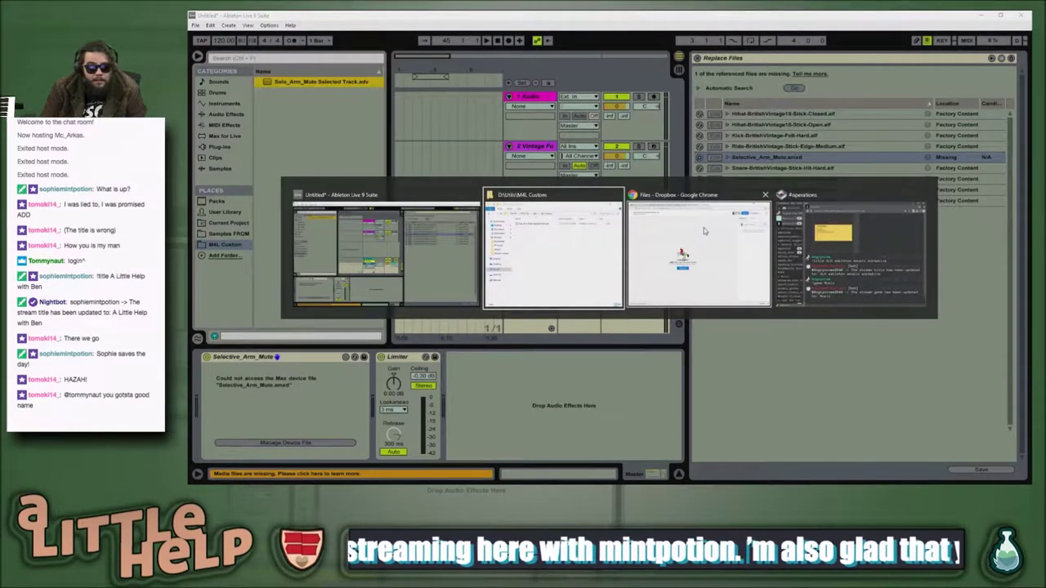
{"action": "key", "text": "alt+Tab"}
{"action": "key", "text": "alt+Tab"}
{"action": "key", "text": "alt+Tab"}
{"action": "left_click", "coordinate": [562, 250]}
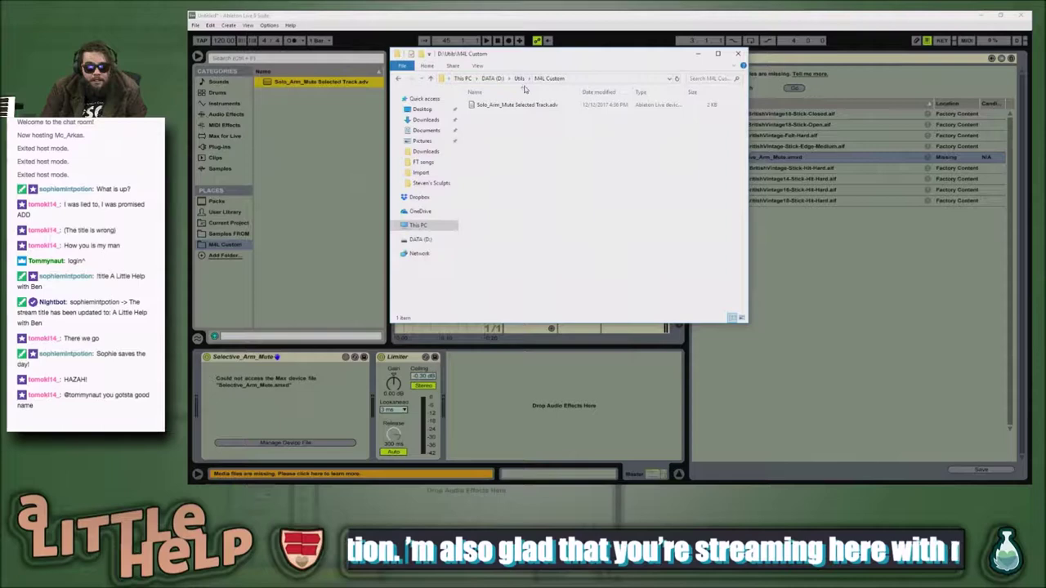
Step: Switch to Chrome, close the Solo_Arm_Mute file preview tab and search Dropbox for ".amxd"
{"action": "key", "text": "alt+Tab"}
{"action": "left_click", "coordinate": [621, 206]}
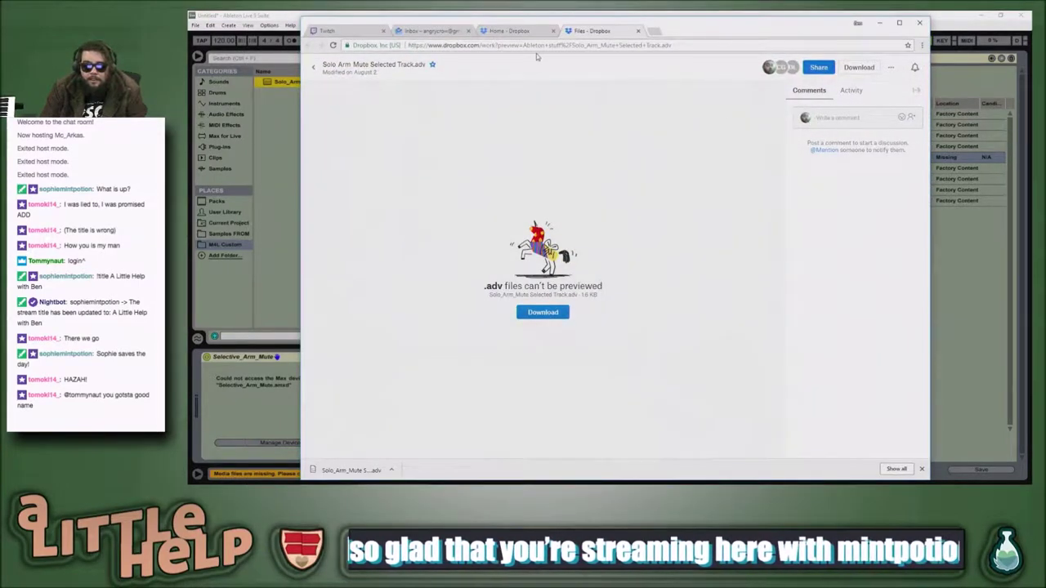
{"action": "left_click", "coordinate": [637, 31]}
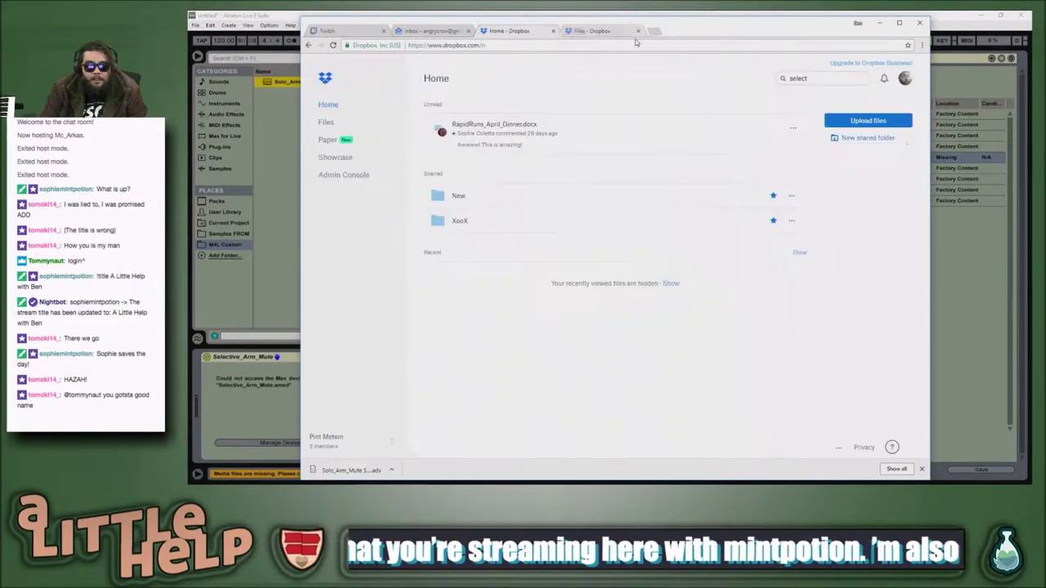
{"action": "left_click", "coordinate": [752, 78]}
{"action": "type", "text": "select"}
{"action": "key", "text": "ctrl+a"}
{"action": "key", "text": "BackSpace"}
{"action": "type", "text": ".amxd"}
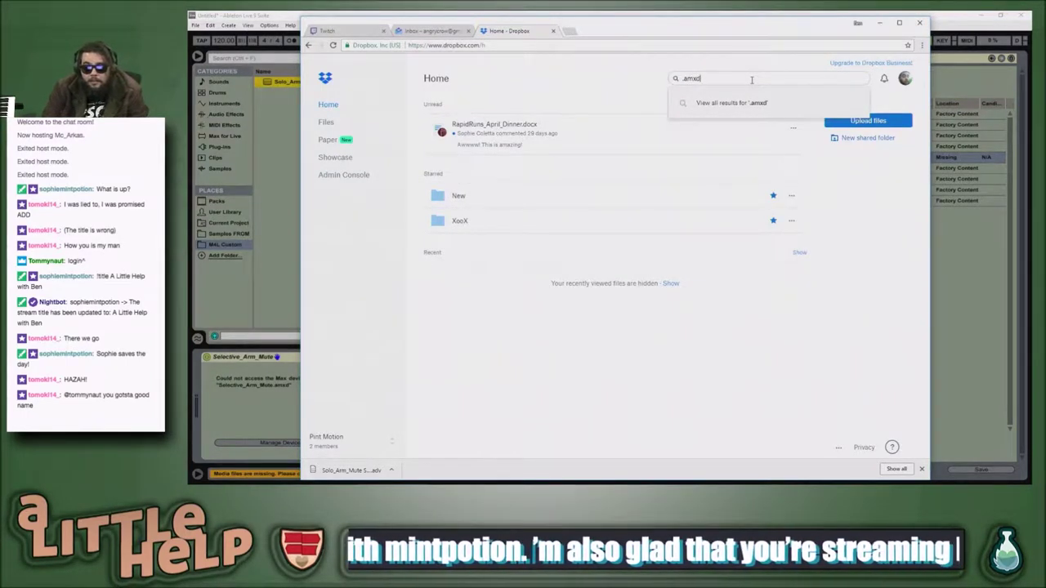
{"action": "key", "text": "Return"}
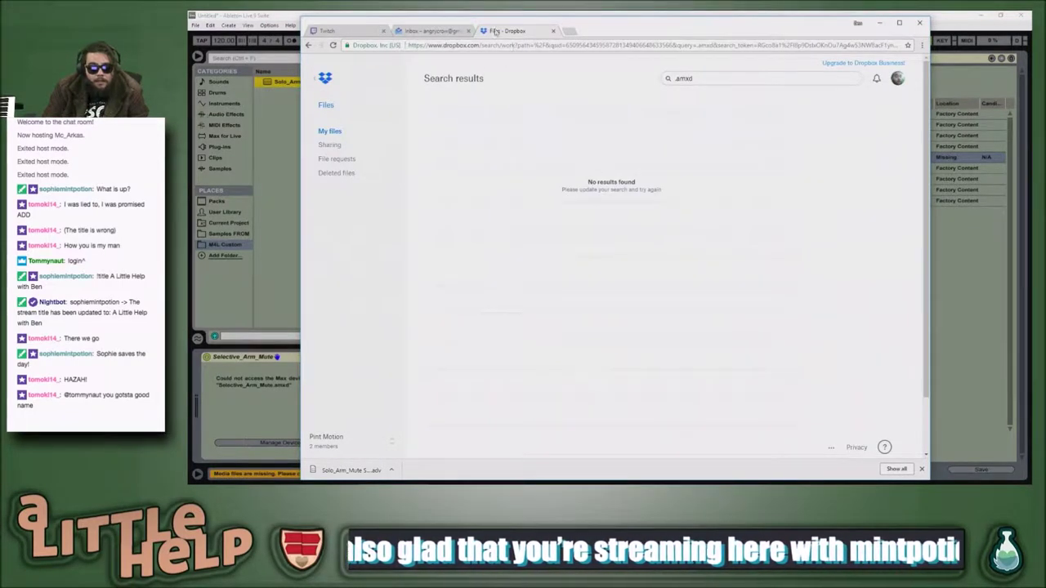
Step: Search the mail inbox for "amxd" and open the message titled "This max for live thing"
{"action": "left_click", "coordinate": [423, 31]}
{"action": "type", "text": "amxsd"}
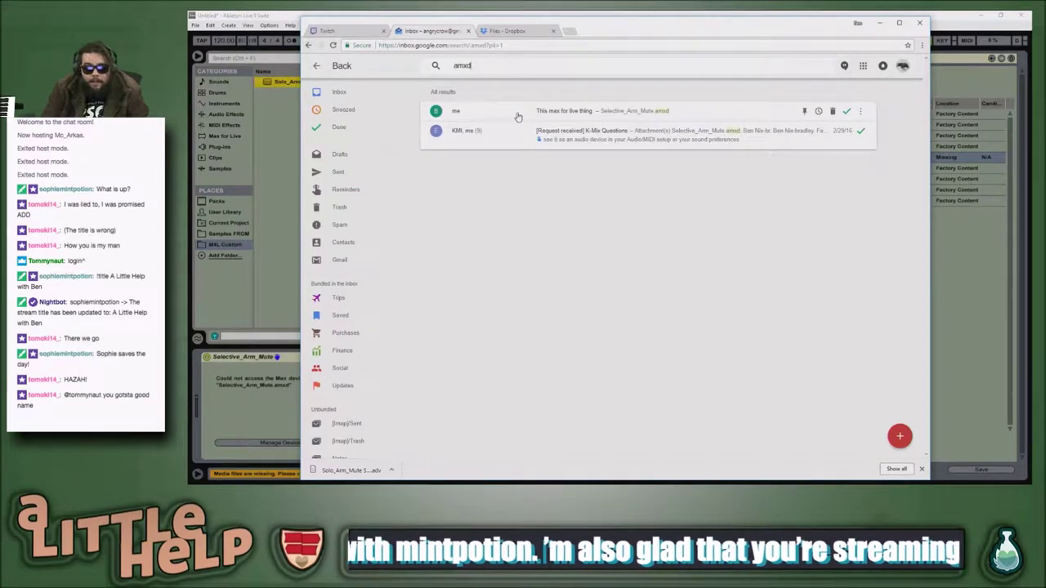
{"action": "left_click", "coordinate": [708, 122]}
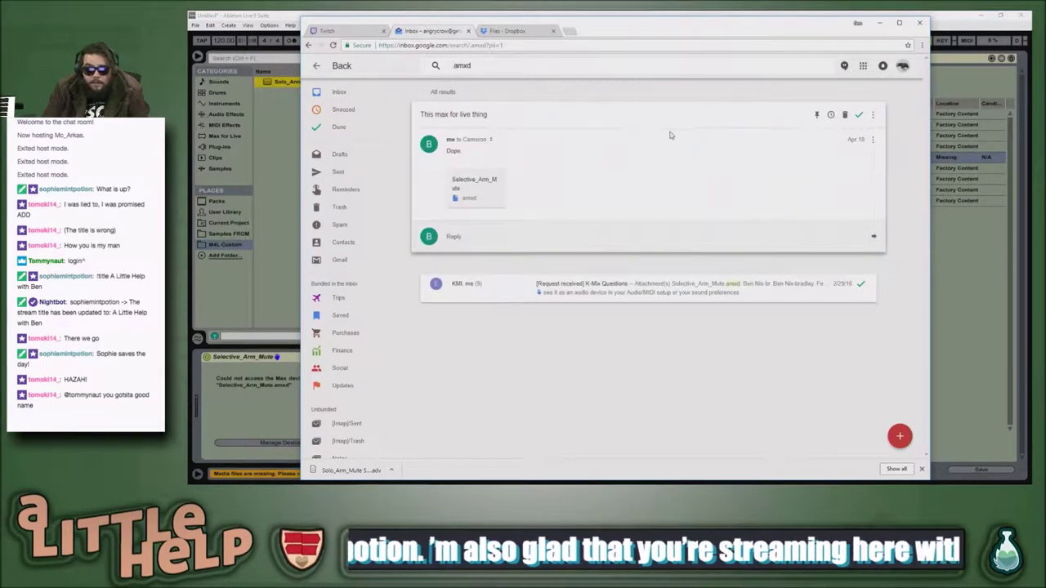
Step: Download the attachment Selective_Arm_Mute.amxd to the Desktop and minimize the browser
{"action": "left_click", "coordinate": [479, 192]}
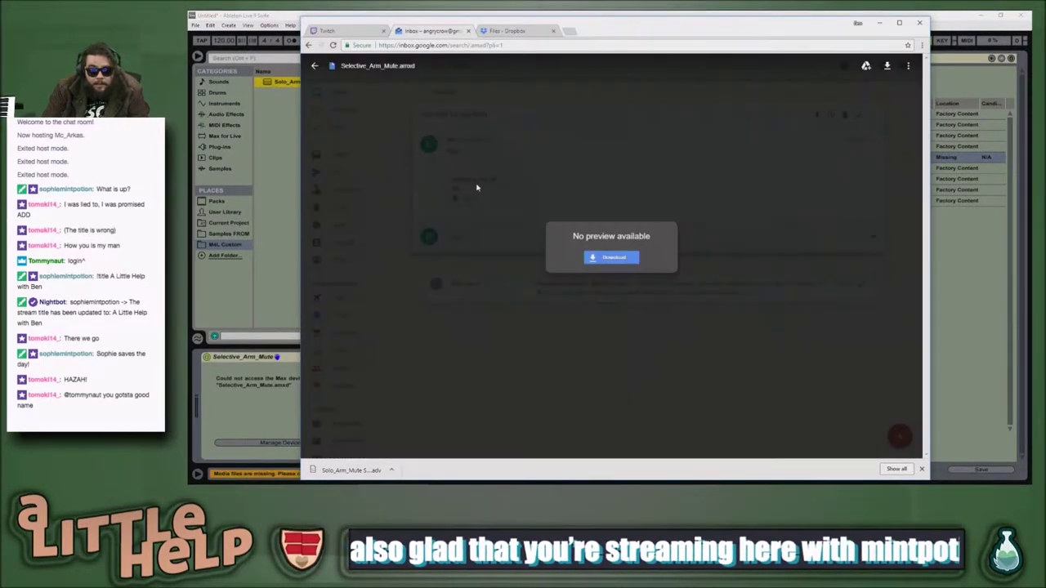
{"action": "left_click", "coordinate": [612, 258]}
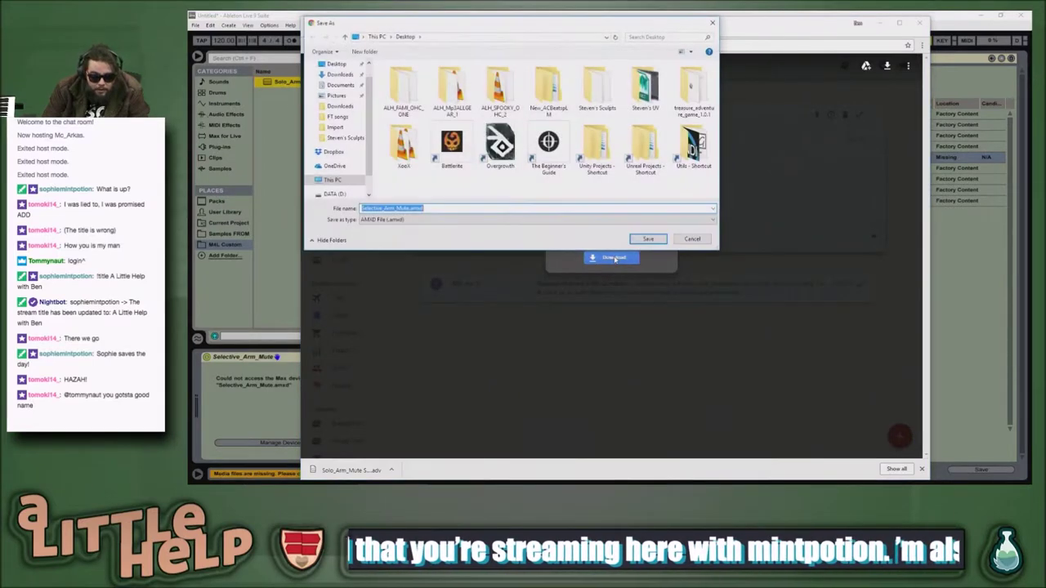
{"action": "left_click", "coordinate": [648, 239]}
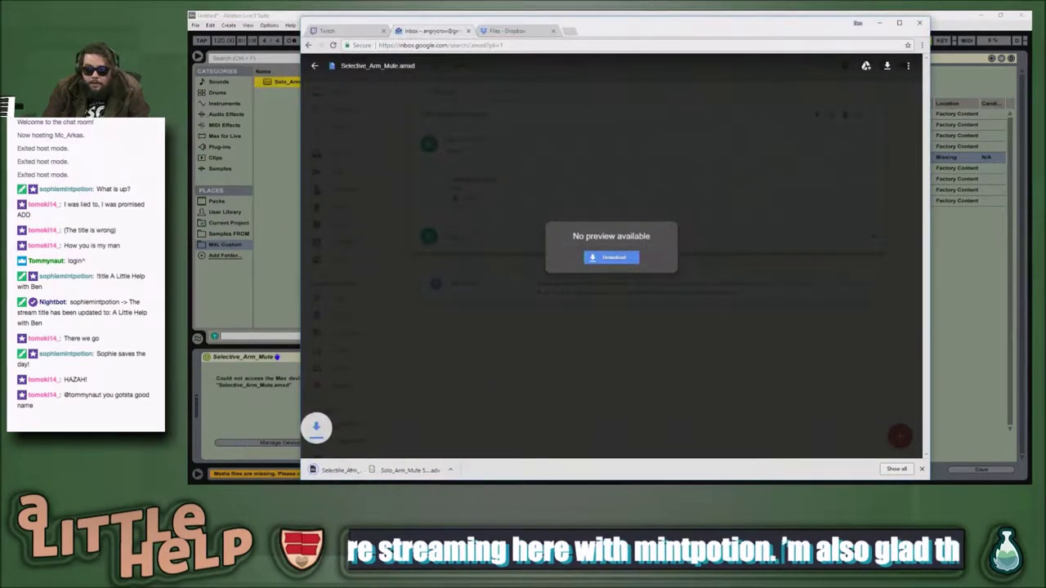
{"action": "left_click", "coordinate": [879, 22]}
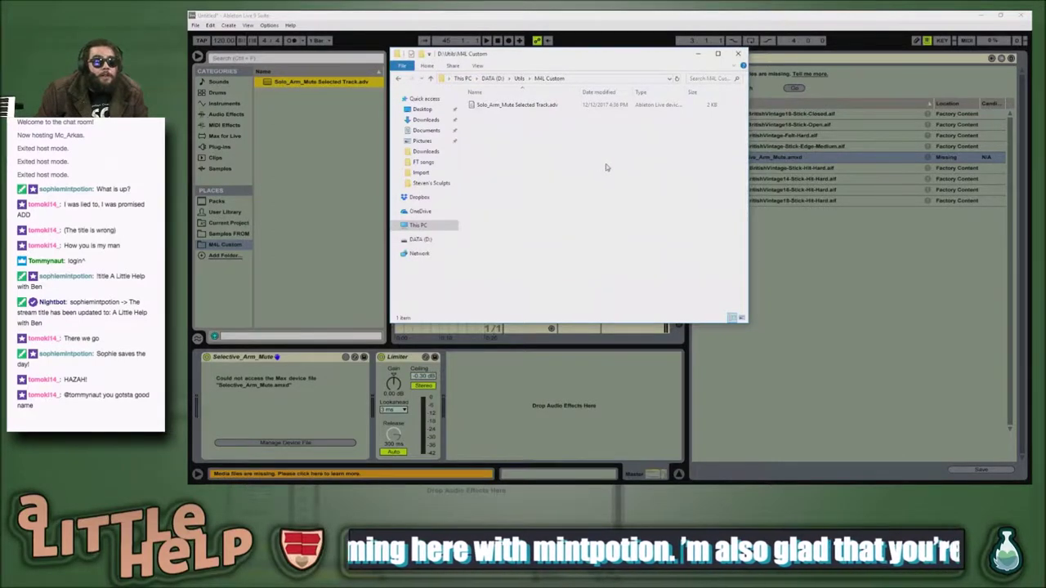
Step: Return to Chrome and close the mail inbox and Dropbox tabs, keeping the Twitch chat tab open
{"action": "key", "text": "alt+Tab"}
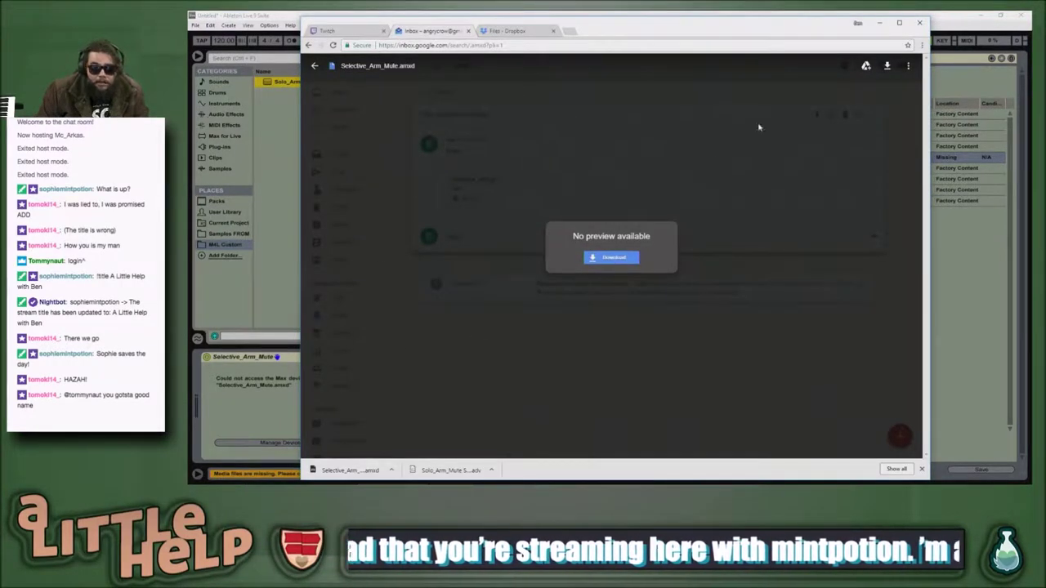
{"action": "left_click", "coordinate": [468, 30]}
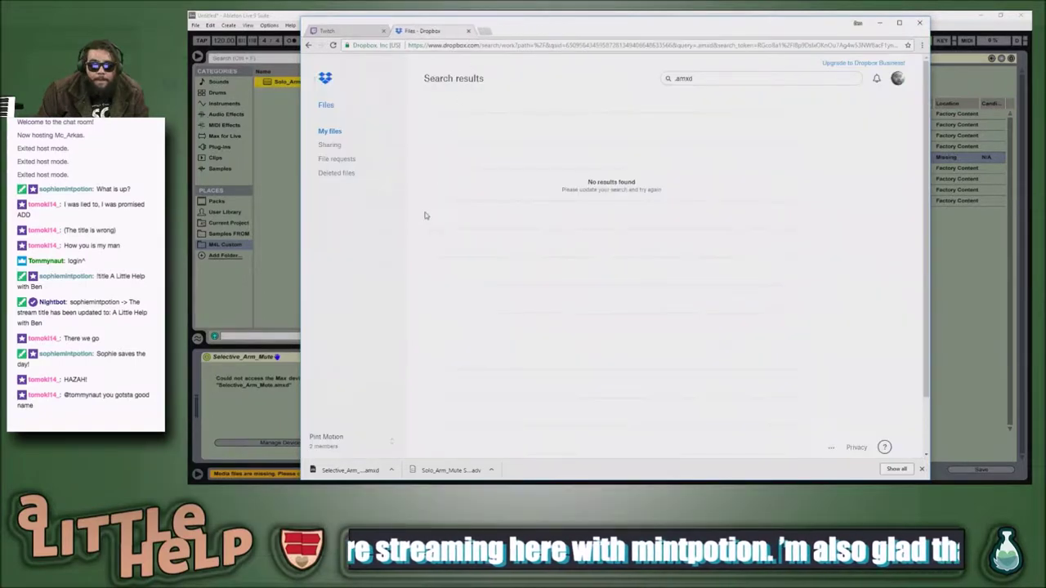
{"action": "left_click", "coordinate": [356, 32]}
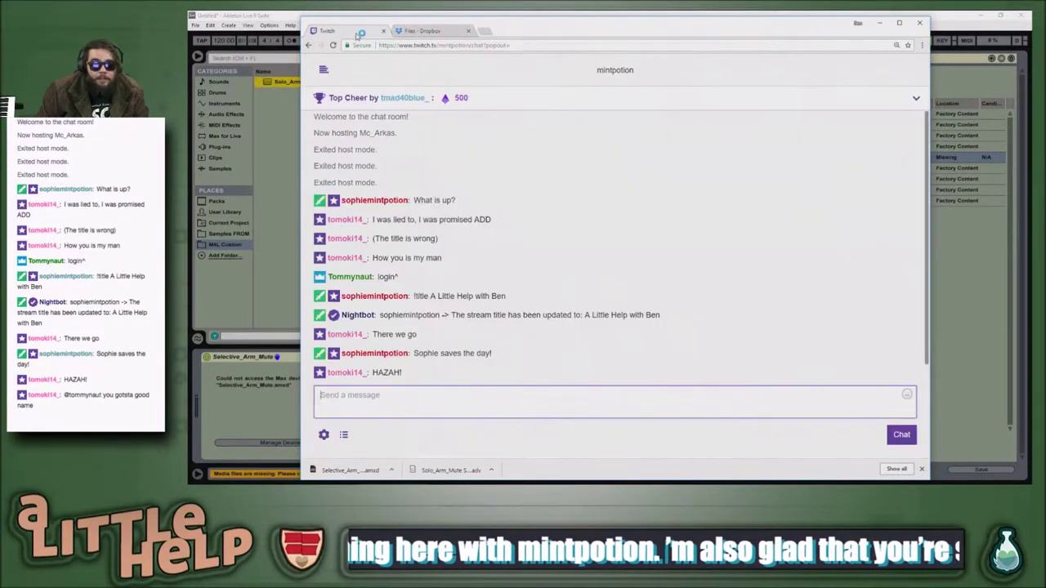
{"action": "left_click", "coordinate": [463, 31]}
{"action": "left_click", "coordinate": [468, 31]}
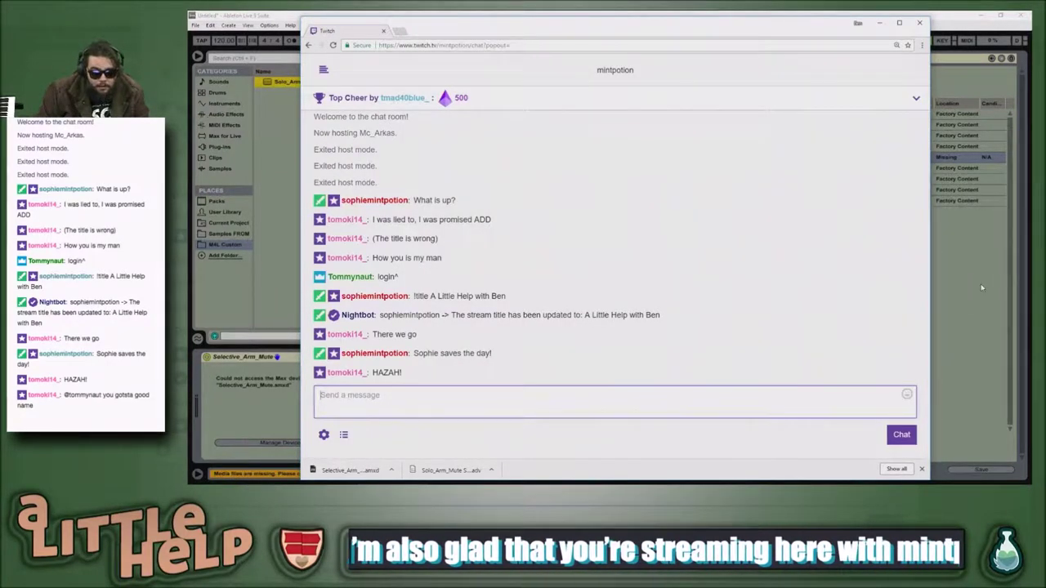
Step: Switch back to Ableton Live, narrow the Replace Files pane and close it
{"action": "left_click", "coordinate": [1008, 303]}
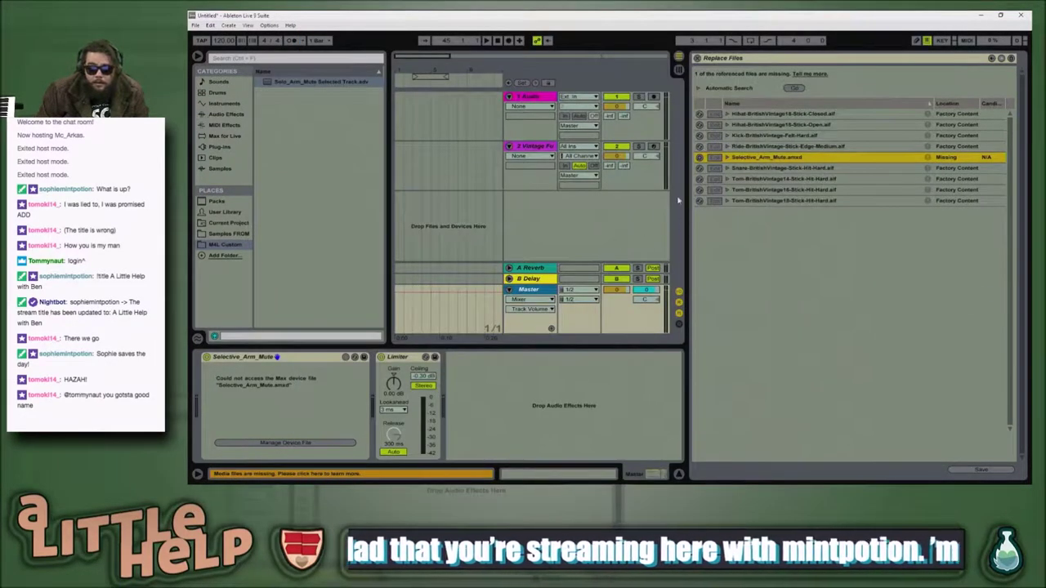
{"action": "left_click_drag", "start_coordinate": [685, 205], "coordinate": [773, 202]}
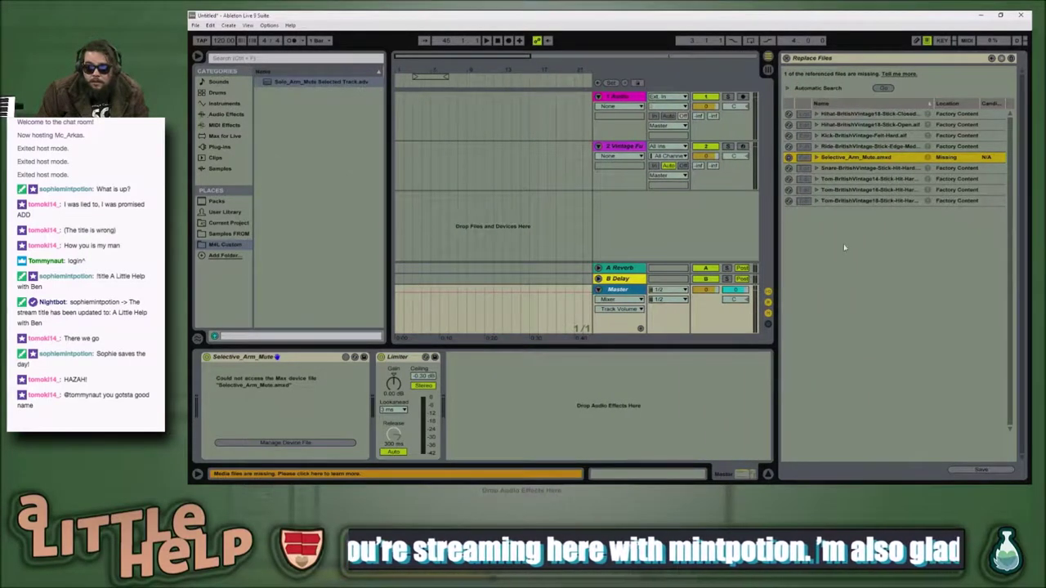
{"action": "left_click", "coordinate": [787, 59]}
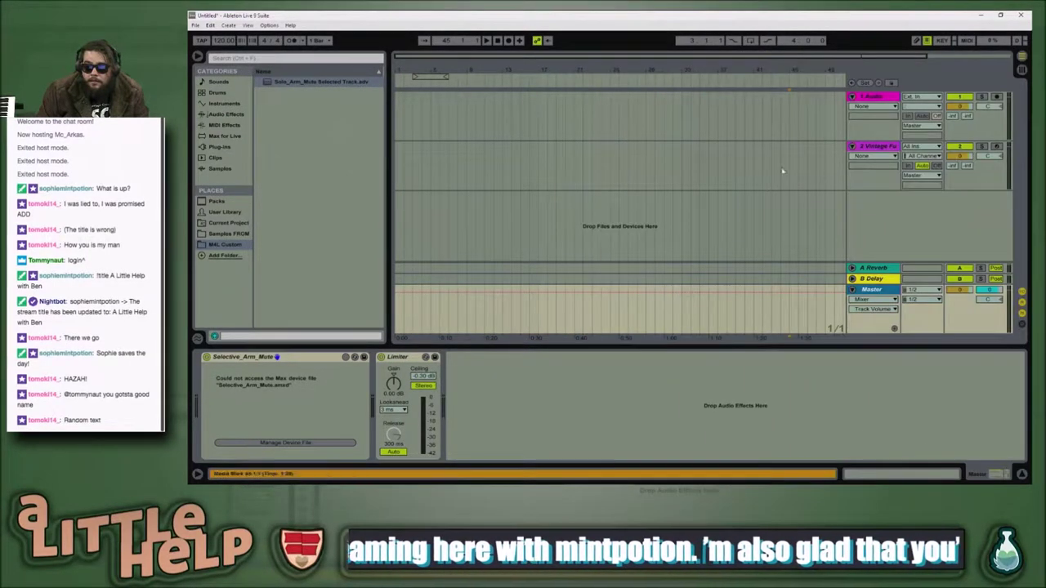
Step: Delete the Selective_Arm_Mute device with the inaccessible file from the Master track
{"action": "left_click", "coordinate": [297, 357]}
{"action": "key", "text": "Delete"}
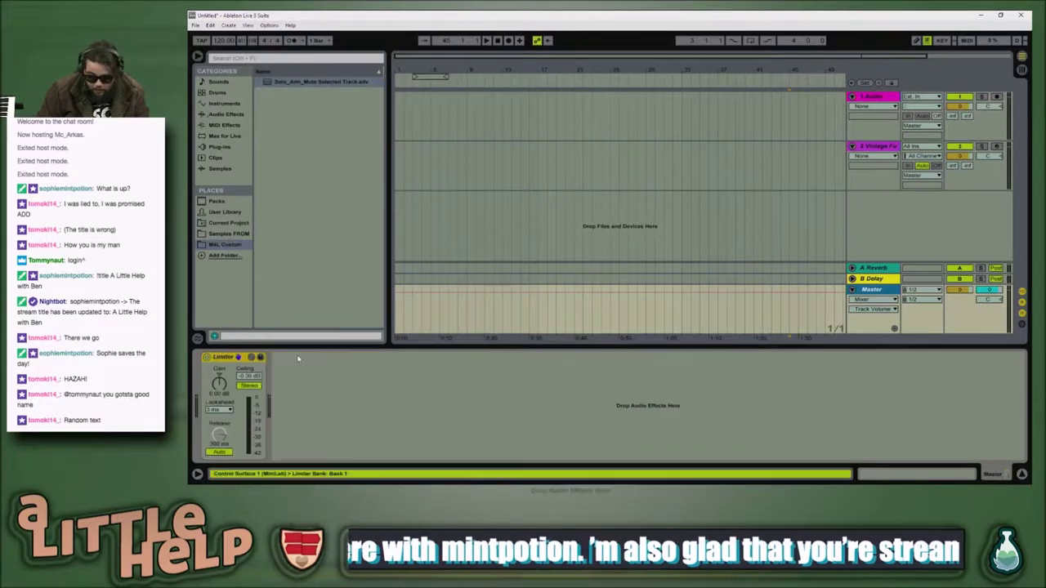
Step: Try loading the Solo_Arm_Mute Selected Track.adv preset onto the Master track again
{"action": "left_click", "coordinate": [325, 190]}
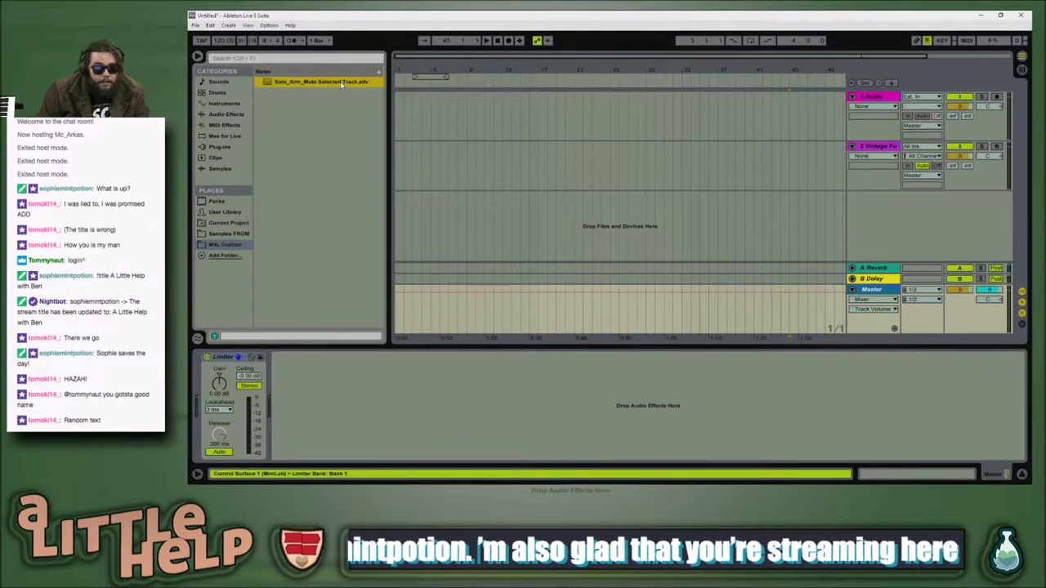
{"action": "key", "text": "alt+Tab"}
{"action": "key", "text": "alt+Tab"}
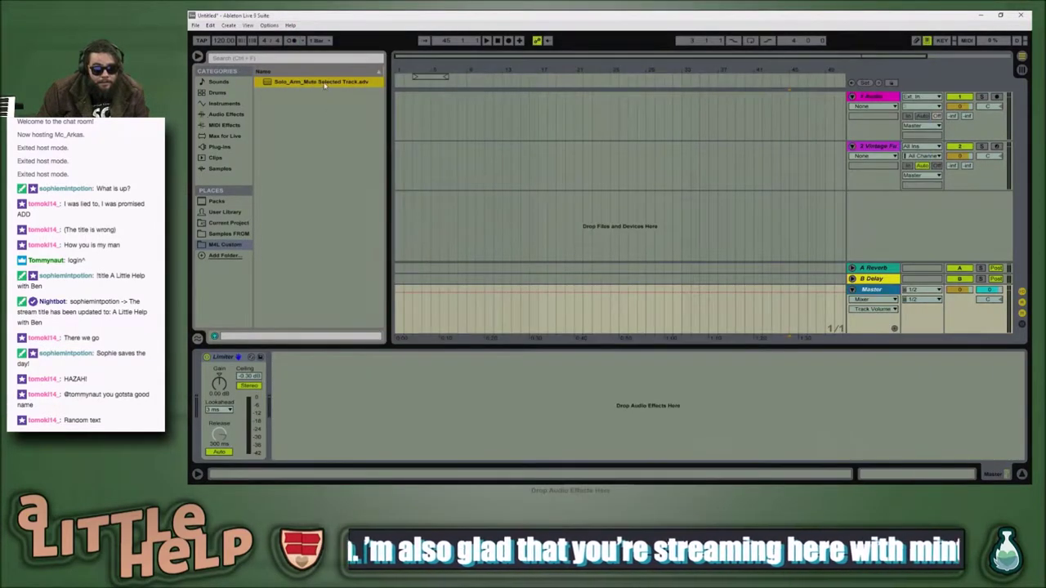
{"action": "double_click", "coordinate": [324, 82]}
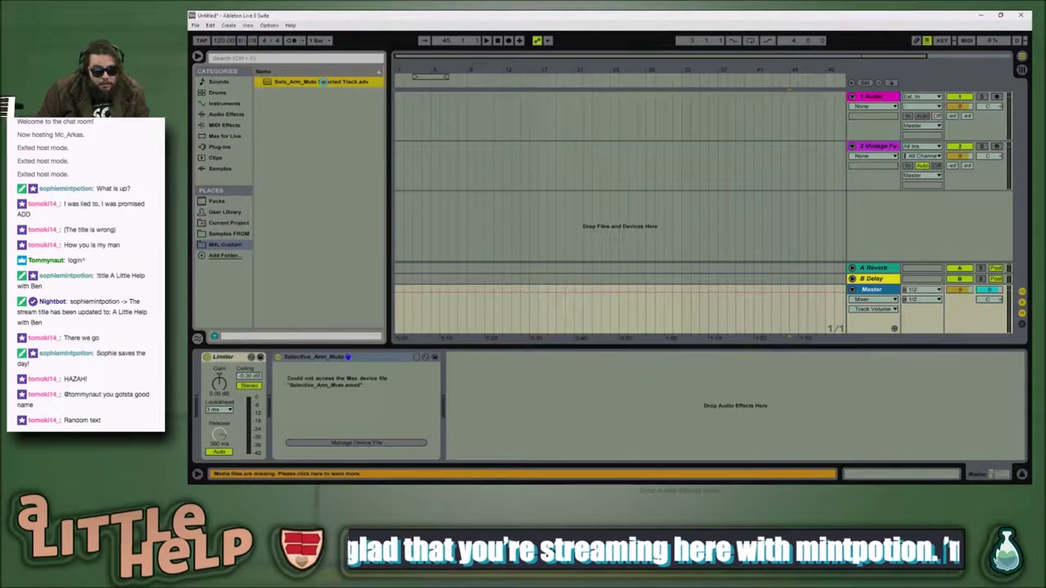
{"action": "left_click", "coordinate": [375, 359]}
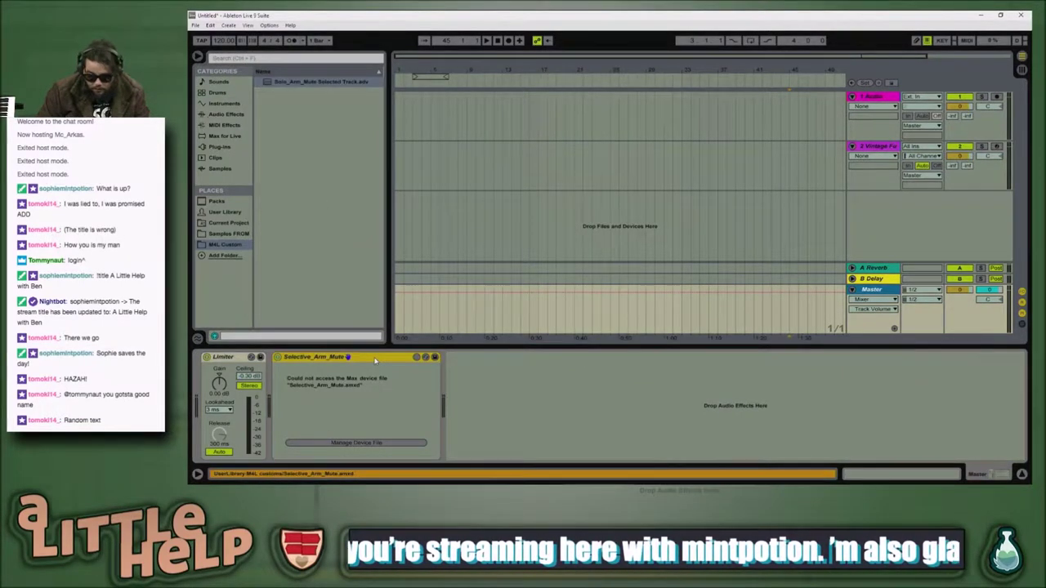
{"action": "key", "text": "Delete"}
Step: Delete the preset file Solo_Arm_Mute Selected Track.adv from the M4L Custom folder
{"action": "right_click", "coordinate": [325, 83]}
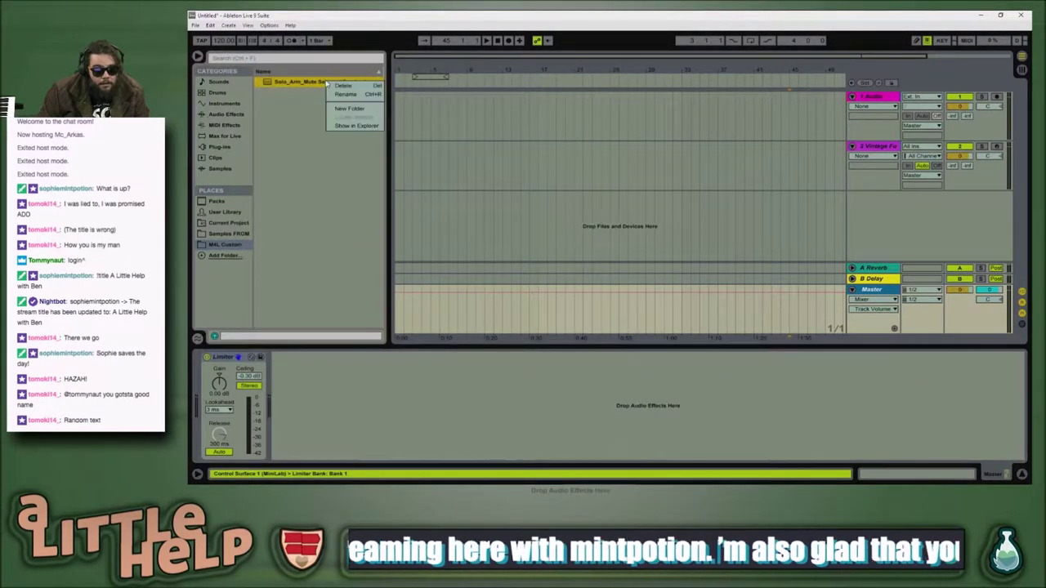
{"action": "left_click", "coordinate": [342, 94]}
{"action": "left_click", "coordinate": [566, 280]}
Step: Switch to File Explorer and put Selective_Arm_Mute.amxd from the desktop into the D:\Utils\M4L Custom folder
{"action": "key", "text": "alt+Tab"}
{"action": "key", "text": "Tab"}
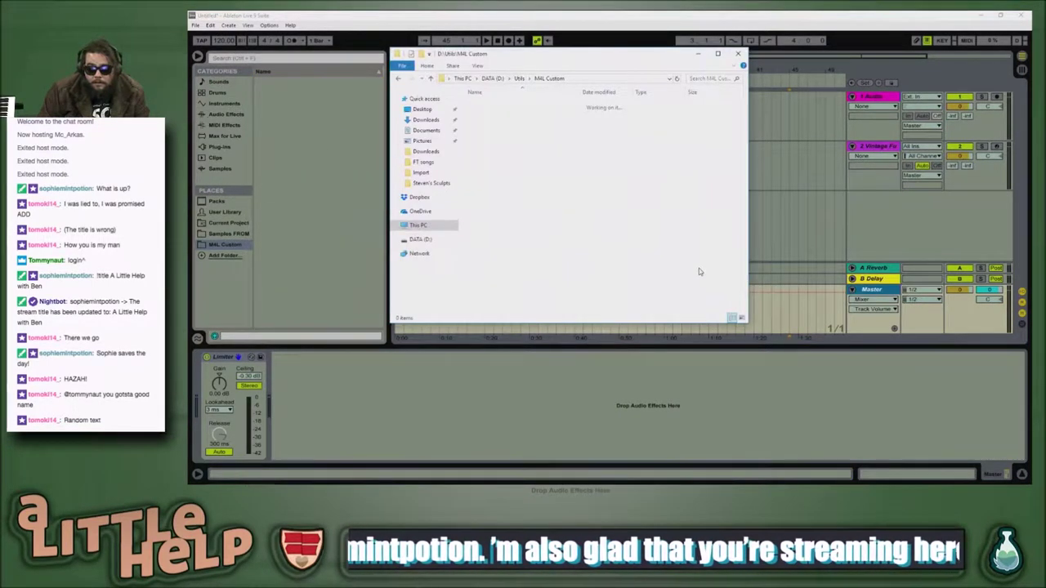
{"action": "key", "text": "super+d"}
{"action": "key", "text": "alt+Tab"}
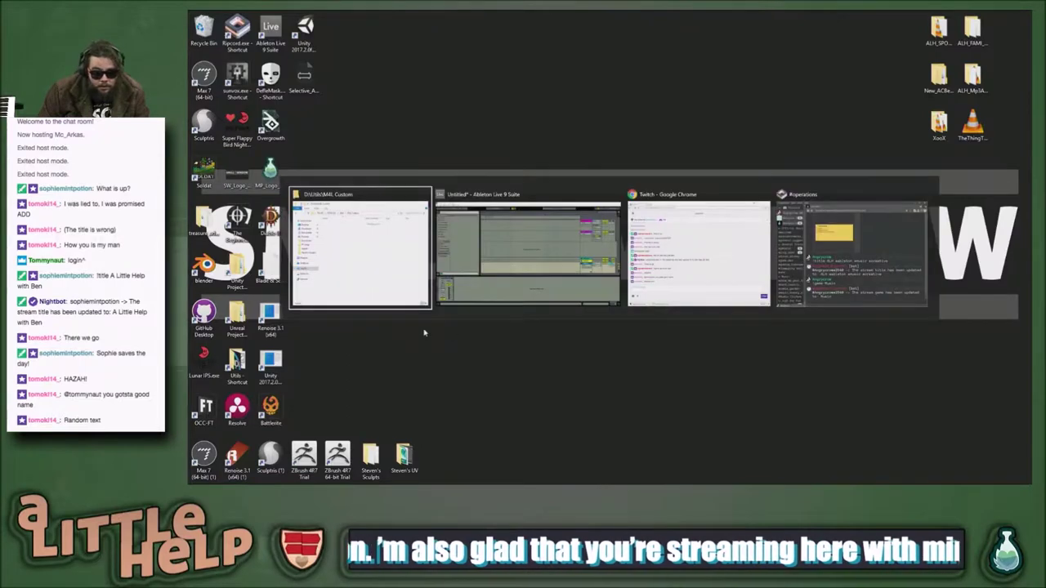
{"action": "left_click_drag", "start_coordinate": [313, 85], "coordinate": [654, 179]}
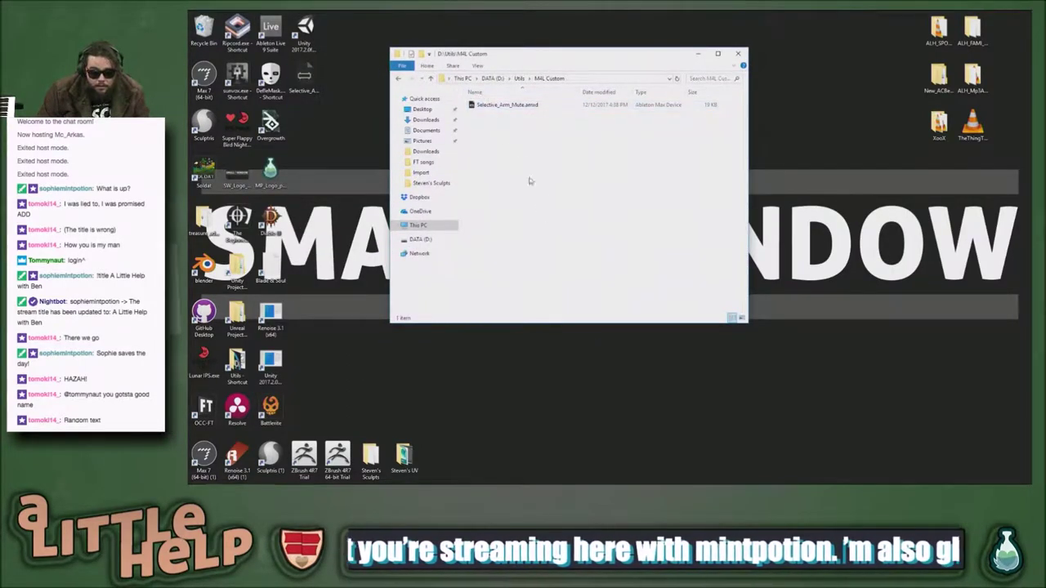
Step: Return to Ableton Live, load Selective_Arm_Mute.amxd onto the Master track ahead of the Limiter and try its SOLO button
{"action": "key", "text": "alt+Tab"}
{"action": "left_click_drag", "start_coordinate": [306, 81], "coordinate": [229, 418]}
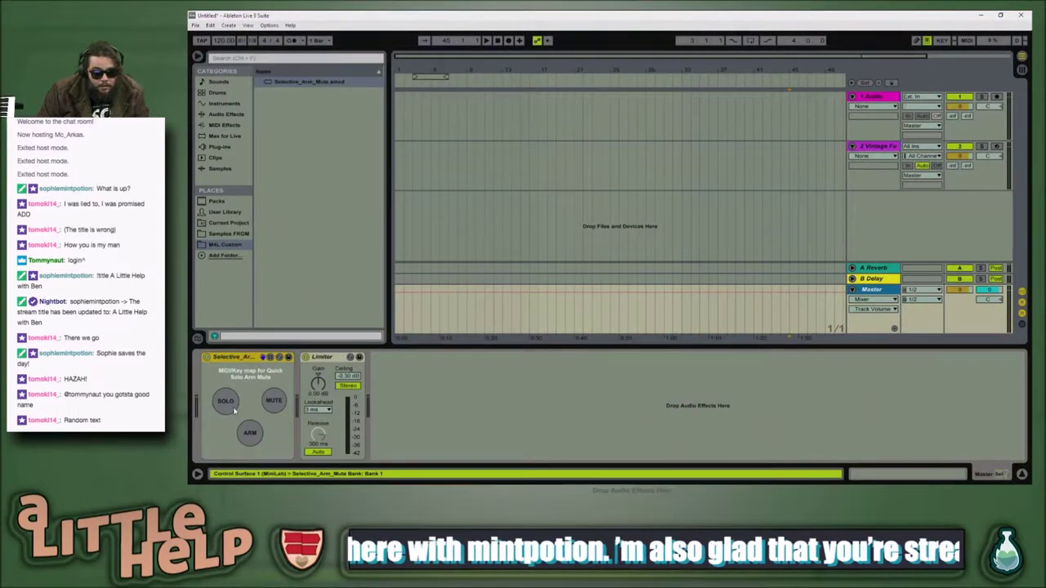
{"action": "left_click", "coordinate": [816, 179]}
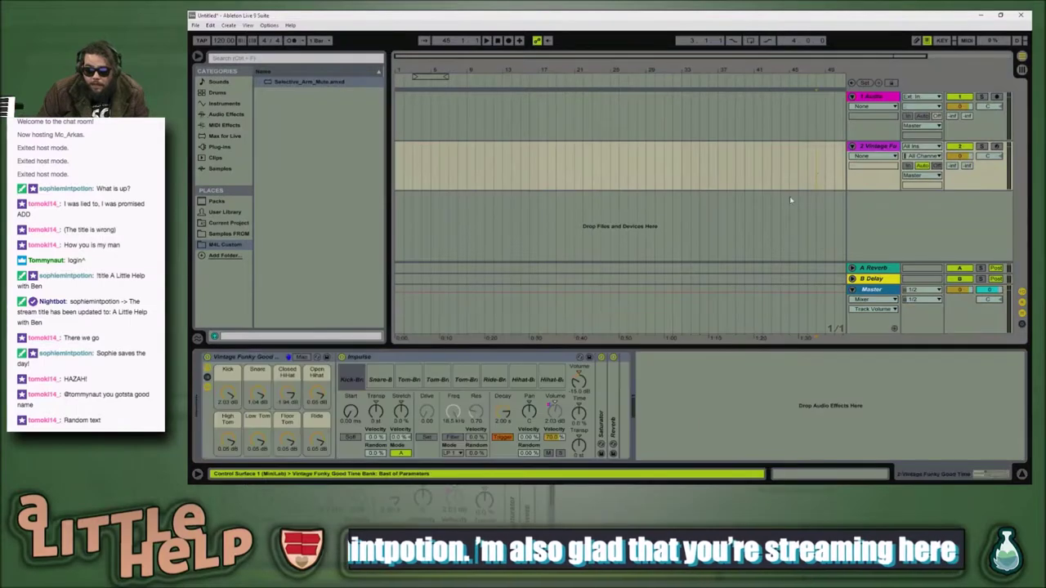
{"action": "left_click", "coordinate": [874, 289]}
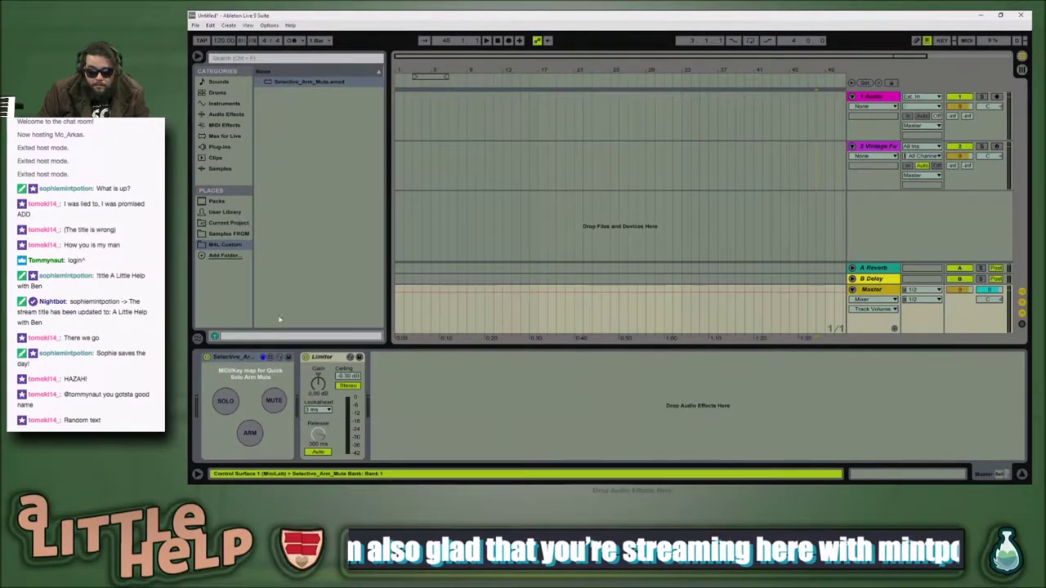
{"action": "left_click", "coordinate": [233, 402]}
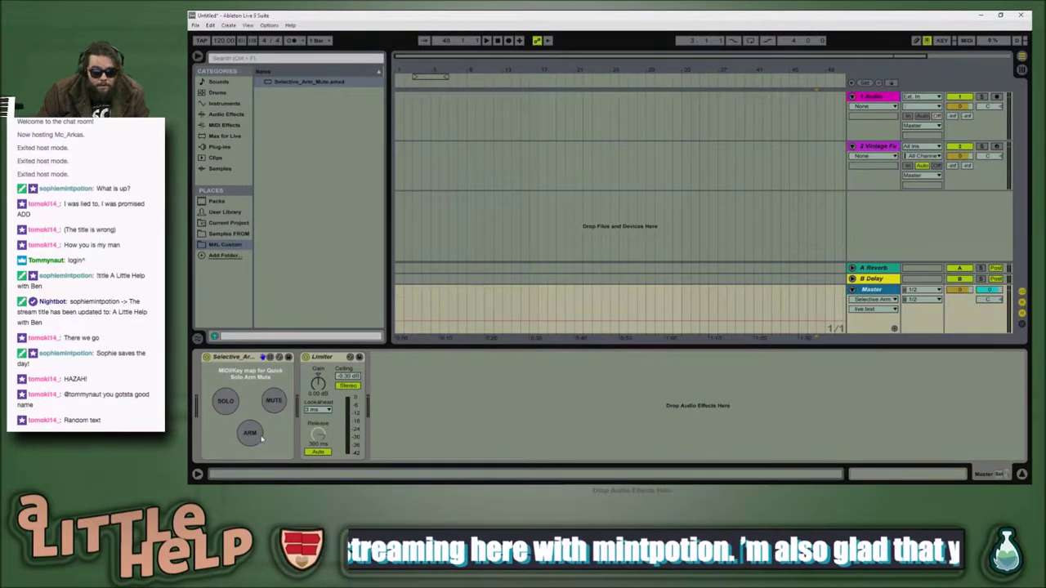
{"action": "left_click", "coordinate": [232, 358]}
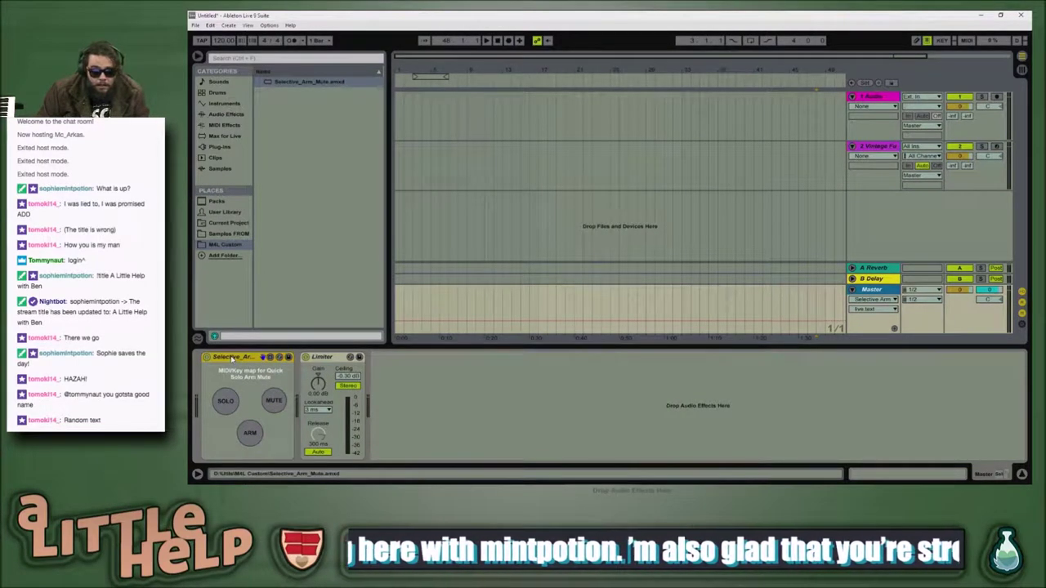
Step: Key-map the Selective_Arm_Mute device's buttons with capital letters: SOLO to S, ARM to A and MUTE to X
{"action": "key", "text": "ctrl+k"}
{"action": "left_click", "coordinate": [232, 408]}
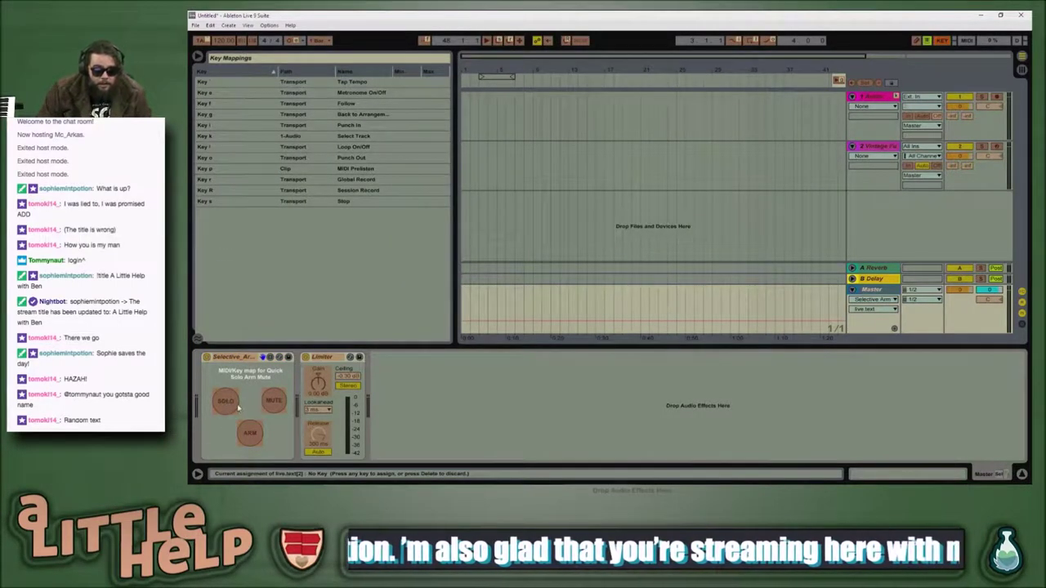
{"action": "key", "text": "s"}
{"action": "left_click", "coordinate": [260, 430]}
{"action": "key", "text": "a"}
{"action": "left_click", "coordinate": [274, 402]}
{"action": "key", "text": "x"}
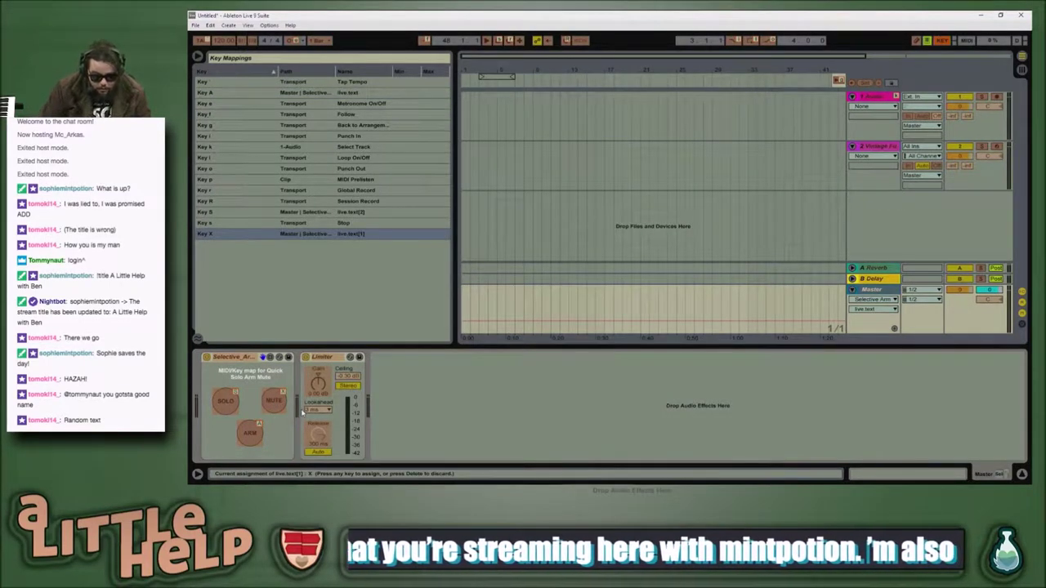
{"action": "key", "text": "ctrl+k"}
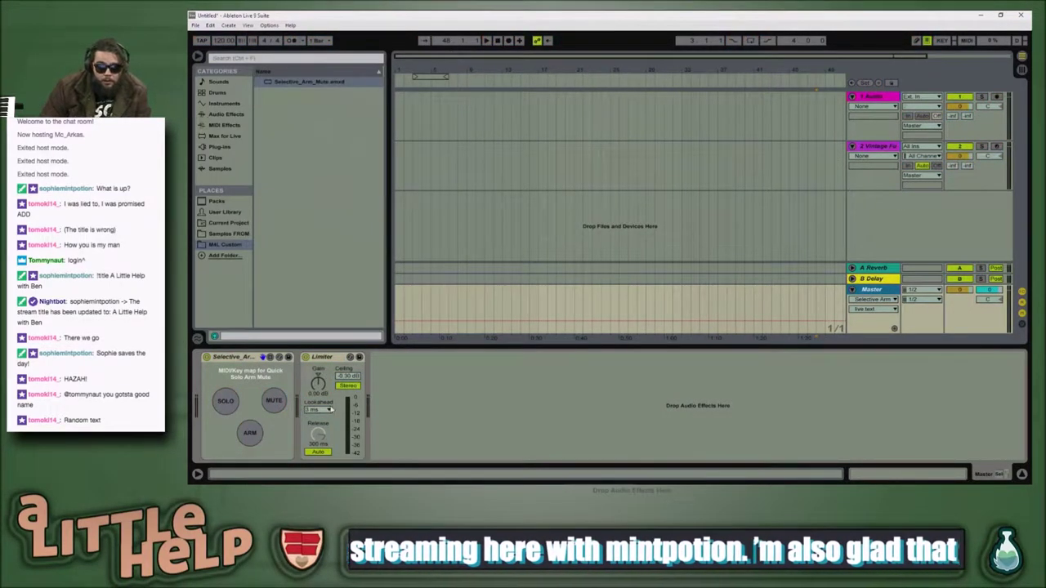
Step: Test the new mute, solo and arm key mappings on the 1 Audio and 2 Vintage Funky tracks
{"action": "left_click", "coordinate": [790, 167]}
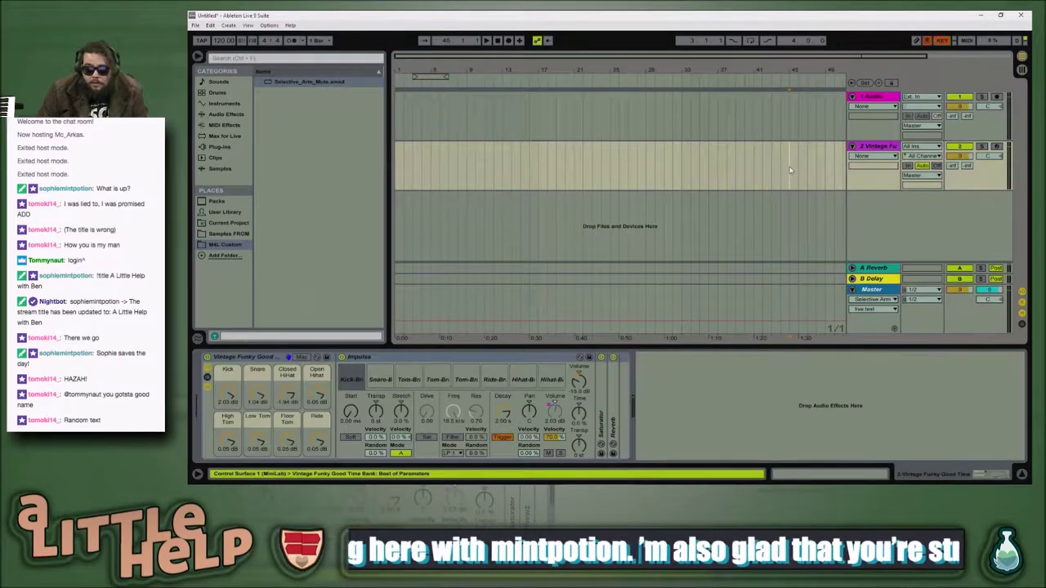
{"action": "key", "text": "x"}
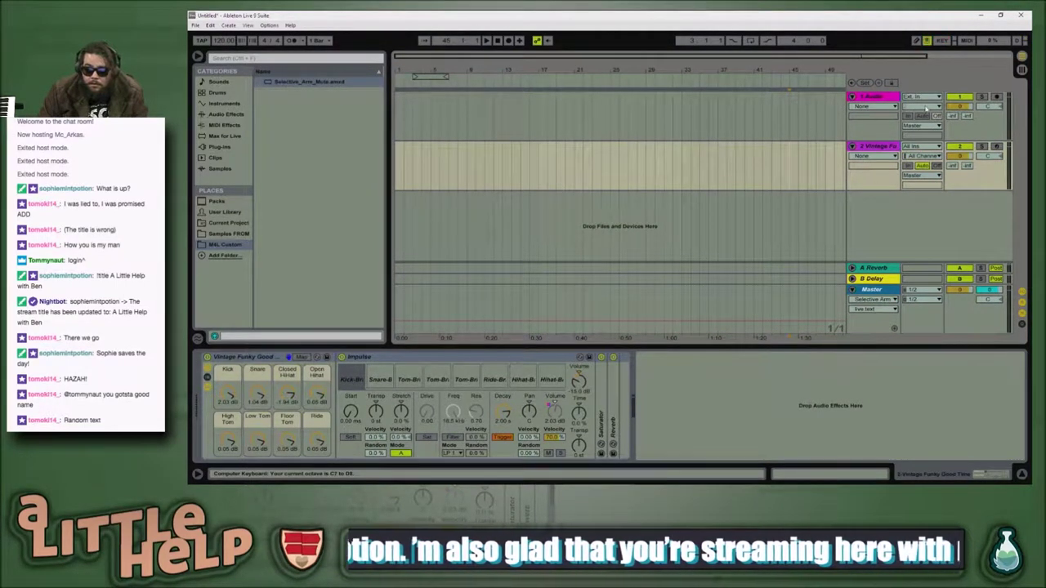
{"action": "left_click", "coordinate": [883, 97]}
{"action": "key", "text": "a"}
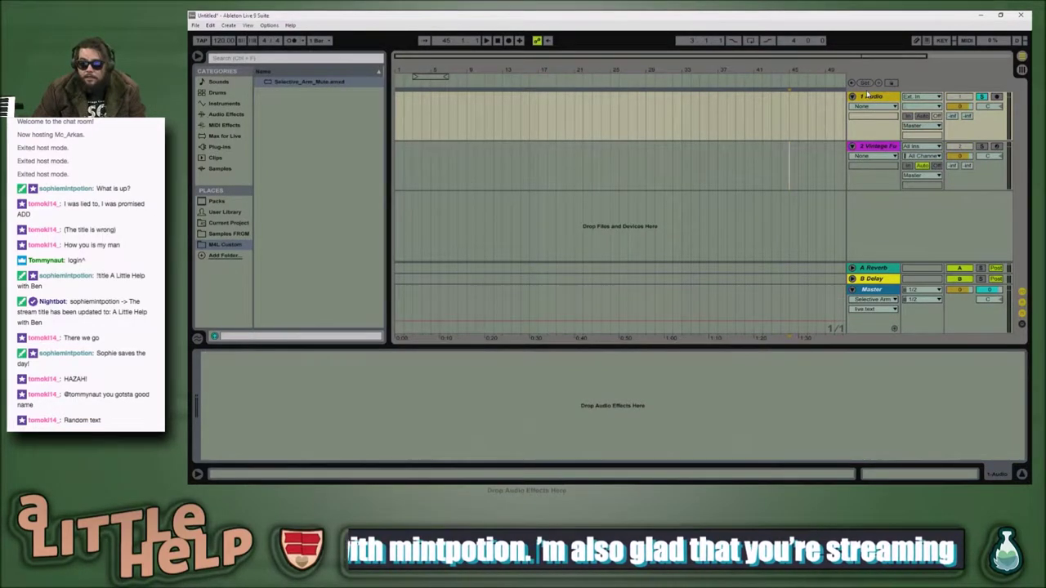
{"action": "left_click", "coordinate": [884, 147]}
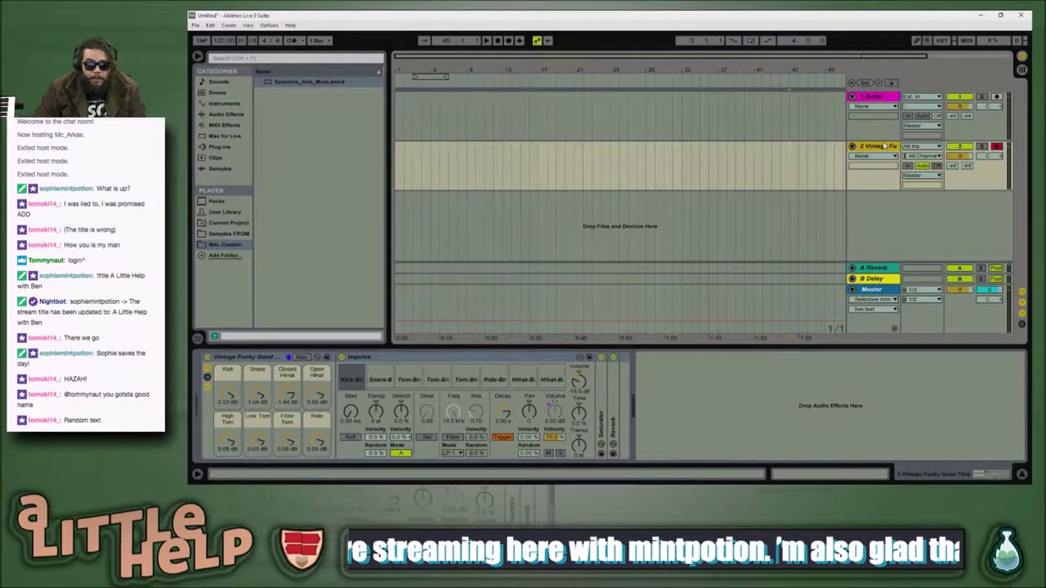
Step: Open the Master track's Selective_Arm_Mute device in the Max editor, check its patching view and return to presentation mode
{"action": "left_click", "coordinate": [874, 291]}
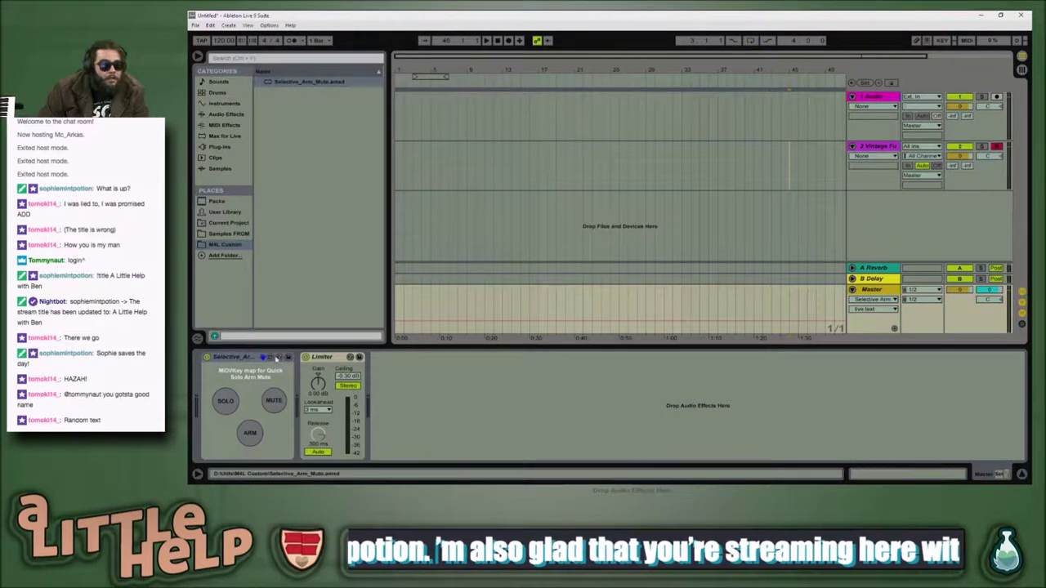
{"action": "left_click", "coordinate": [272, 358]}
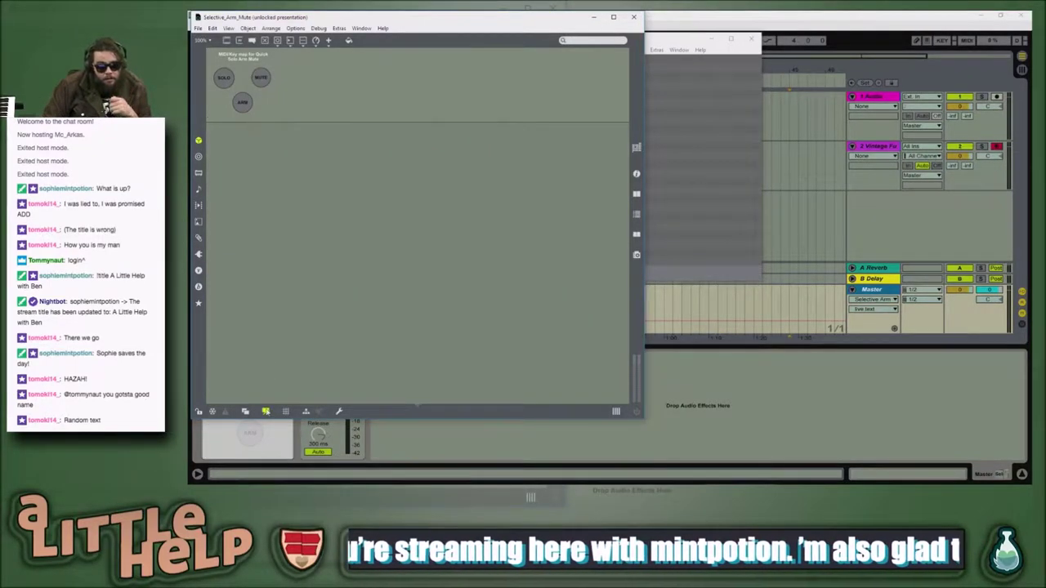
{"action": "left_click", "coordinate": [267, 411]}
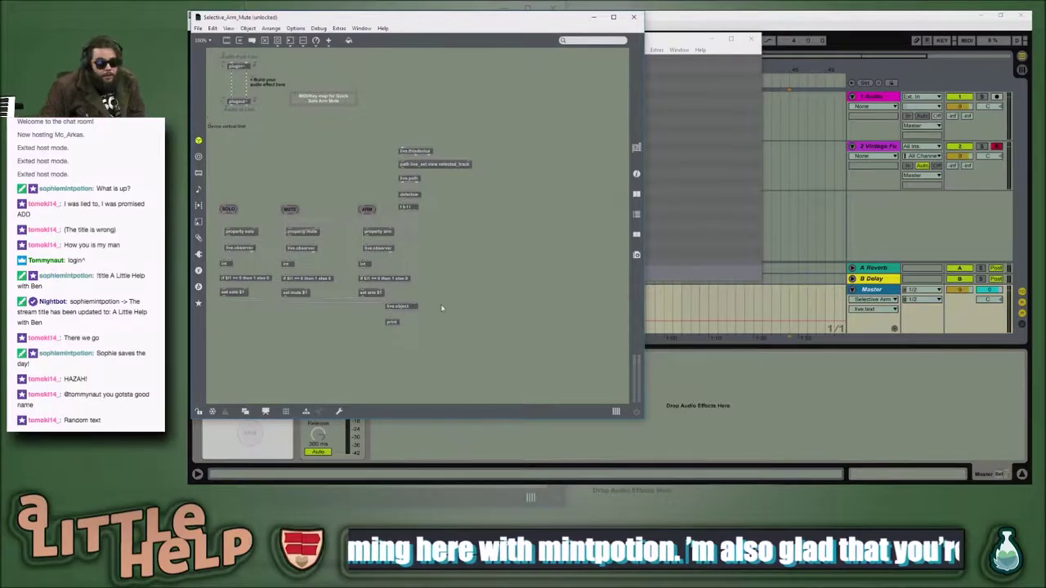
{"action": "left_click", "coordinate": [266, 411]}
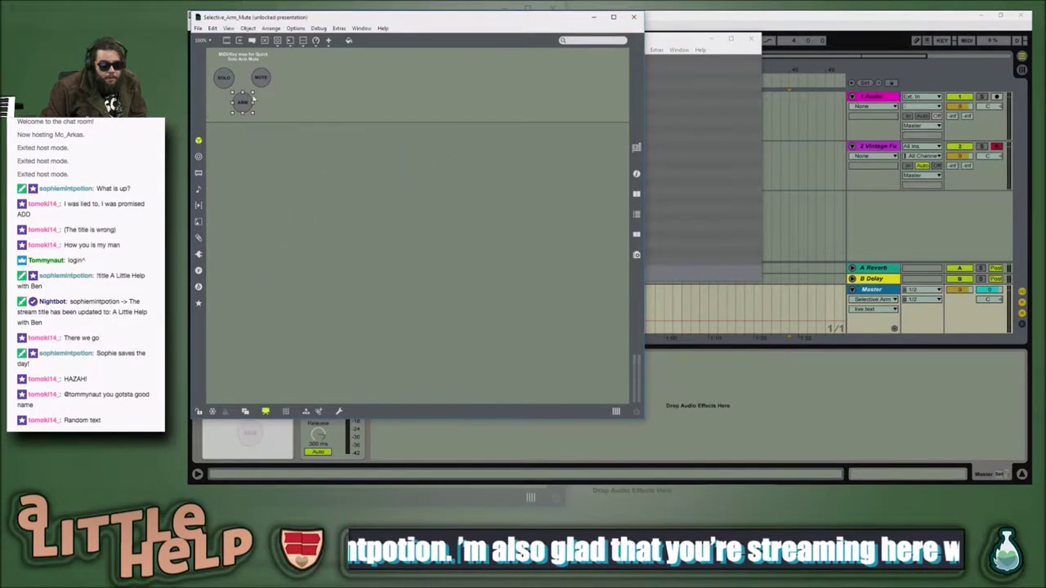
Step: Reshape the round ARM button into a wide, flat pill in the device's presentation layout
{"action": "left_click_drag", "start_coordinate": [253, 113], "coordinate": [262, 114]}
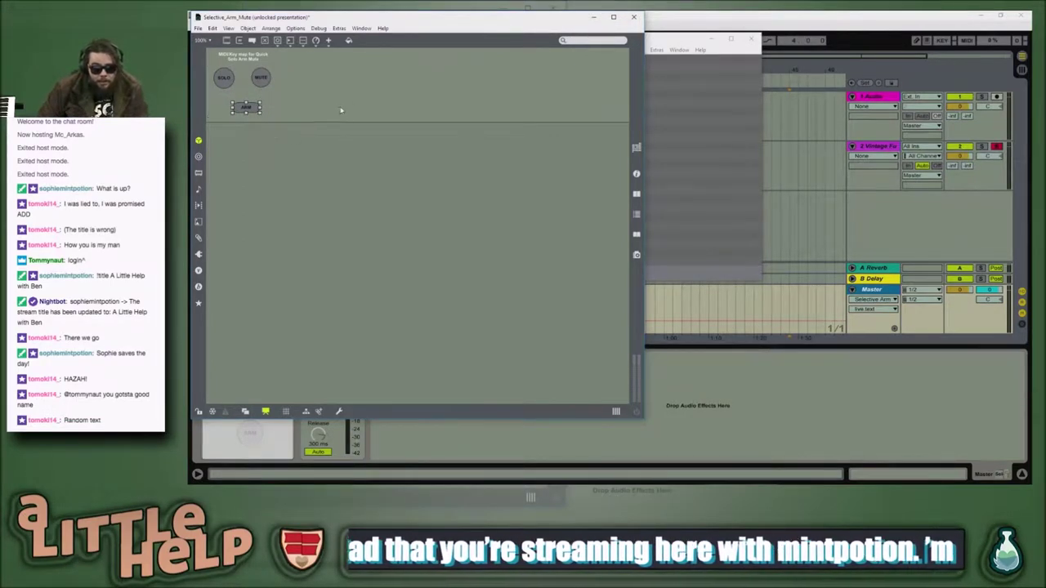
{"action": "left_click", "coordinate": [229, 28]}
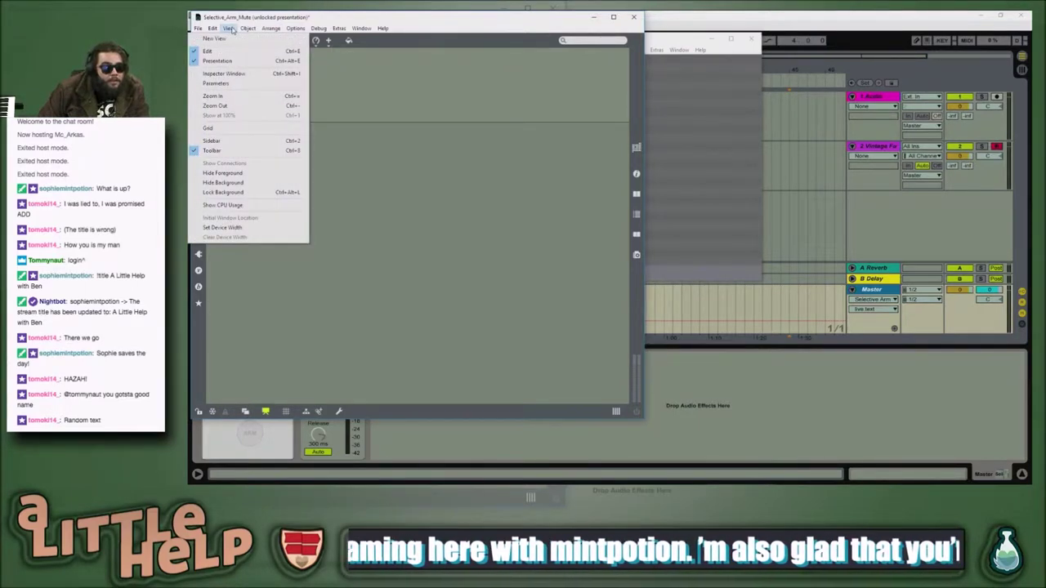
{"action": "left_click", "coordinate": [412, 189]}
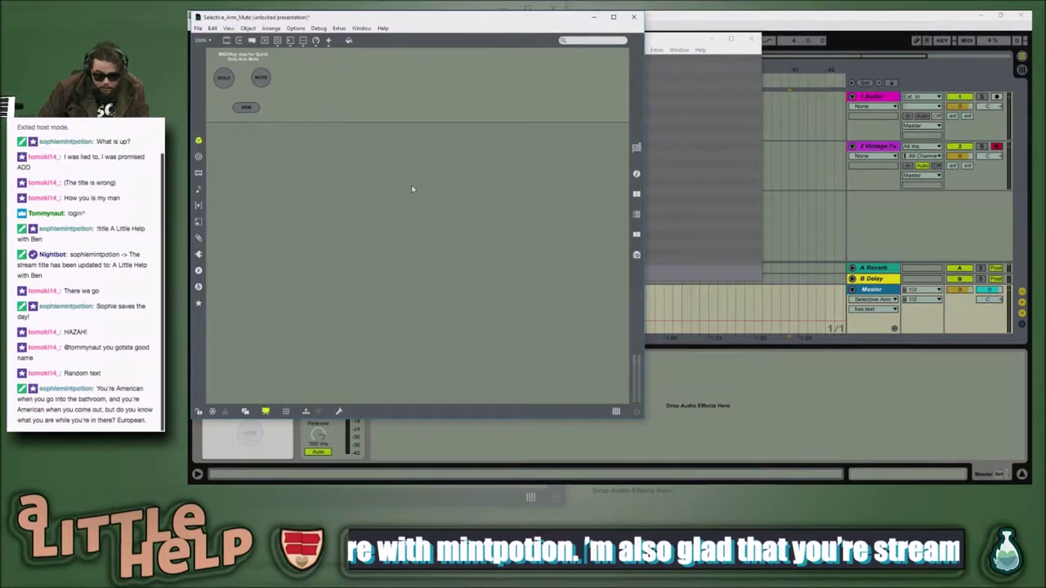
Step: Flatten the SOLO button into a pill and place it just below the device's title text
{"action": "scroll", "coordinate": [413, 189], "scroll_direction": "down", "scroll_amount": 5}
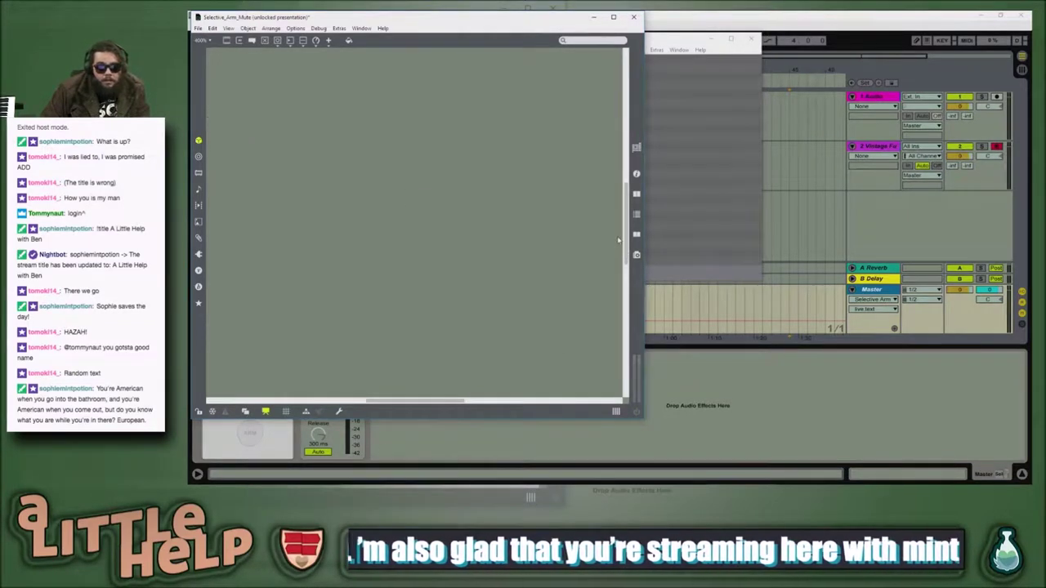
{"action": "scroll", "coordinate": [392, 333], "scroll_direction": "up", "scroll_amount": 4}
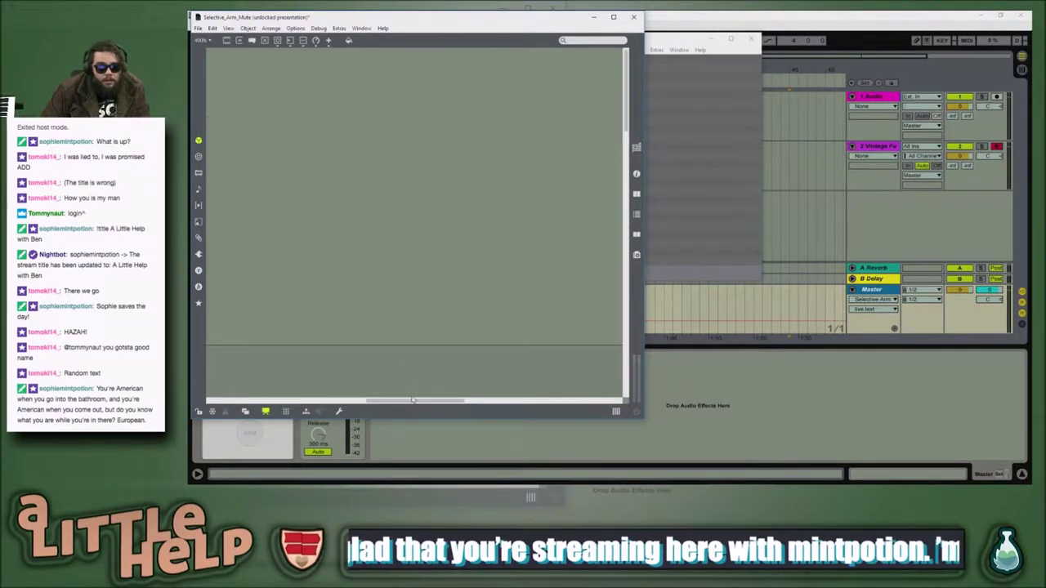
{"action": "left_click_drag", "start_coordinate": [409, 400], "coordinate": [252, 399]}
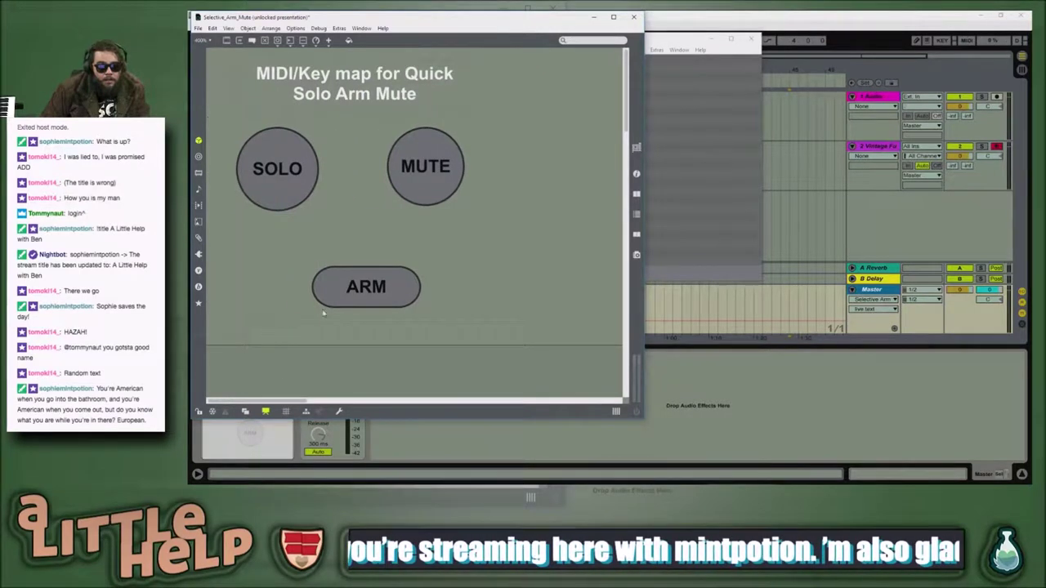
{"action": "left_click", "coordinate": [387, 289]}
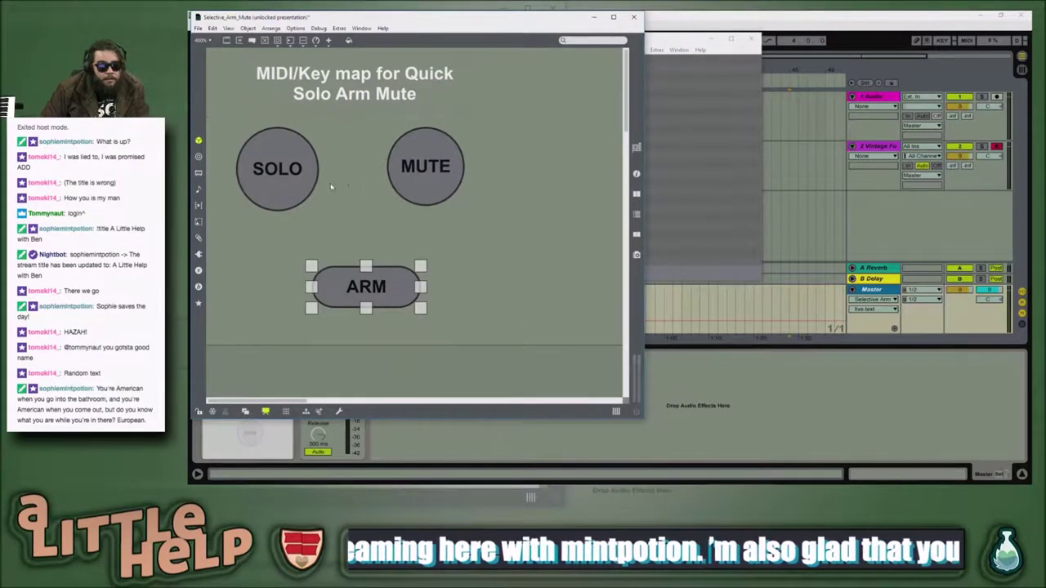
{"action": "left_click", "coordinate": [296, 173]}
{"action": "left_click_drag", "start_coordinate": [317, 126], "coordinate": [328, 168]}
{"action": "left_click_drag", "start_coordinate": [286, 196], "coordinate": [293, 144]}
Step: Place ARM directly below SOLO, flatten MUTE into a pill and stack it evenly beneath ARM
{"action": "left_click_drag", "start_coordinate": [413, 294], "coordinate": [343, 204]}
{"action": "left_click_drag", "start_coordinate": [408, 188], "coordinate": [276, 282]}
{"action": "left_click_drag", "start_coordinate": [331, 220], "coordinate": [359, 269]}
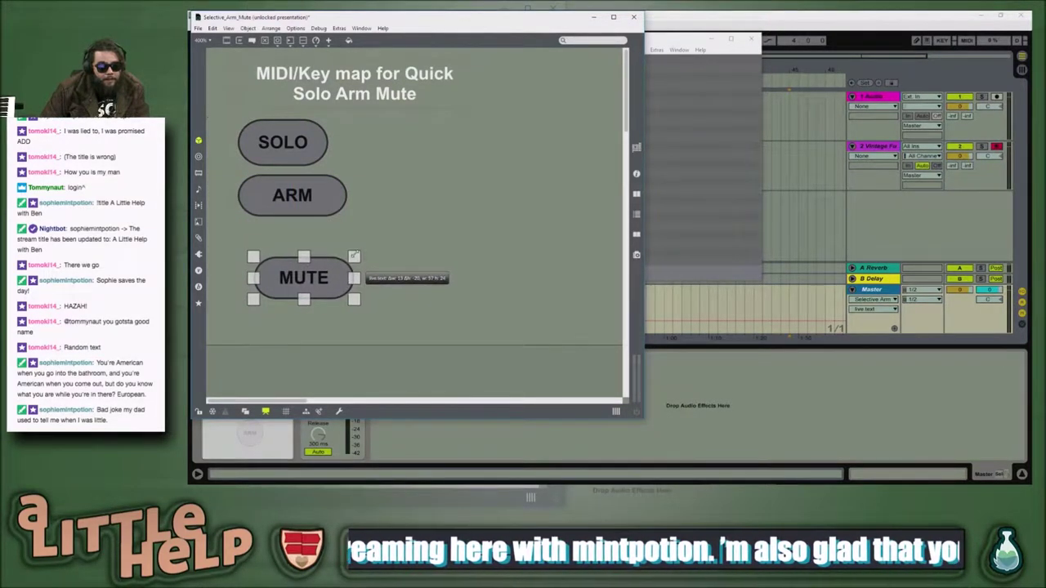
{"action": "left_click_drag", "start_coordinate": [294, 290], "coordinate": [278, 262]}
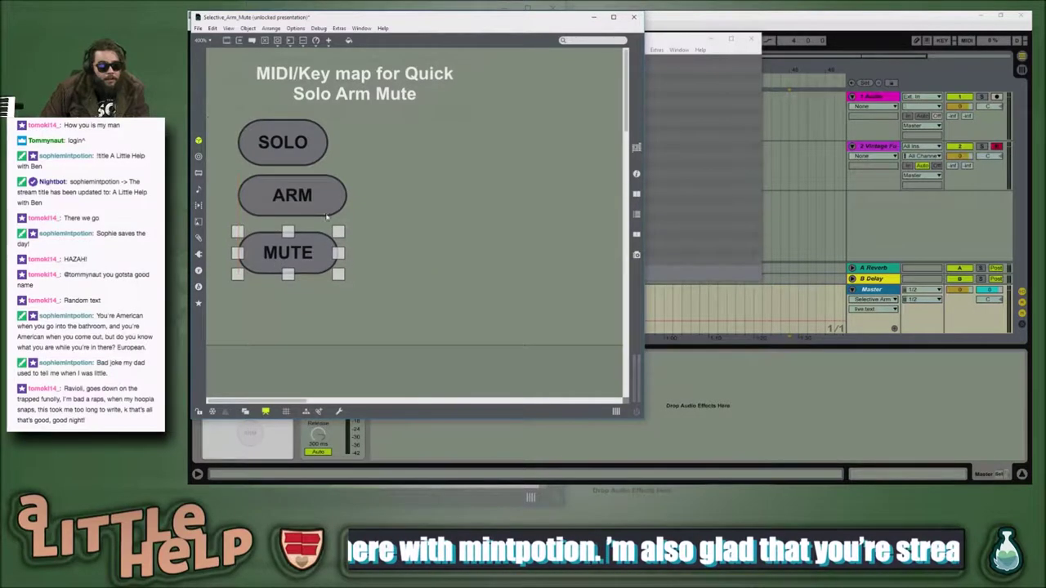
{"action": "left_click", "coordinate": [313, 196]}
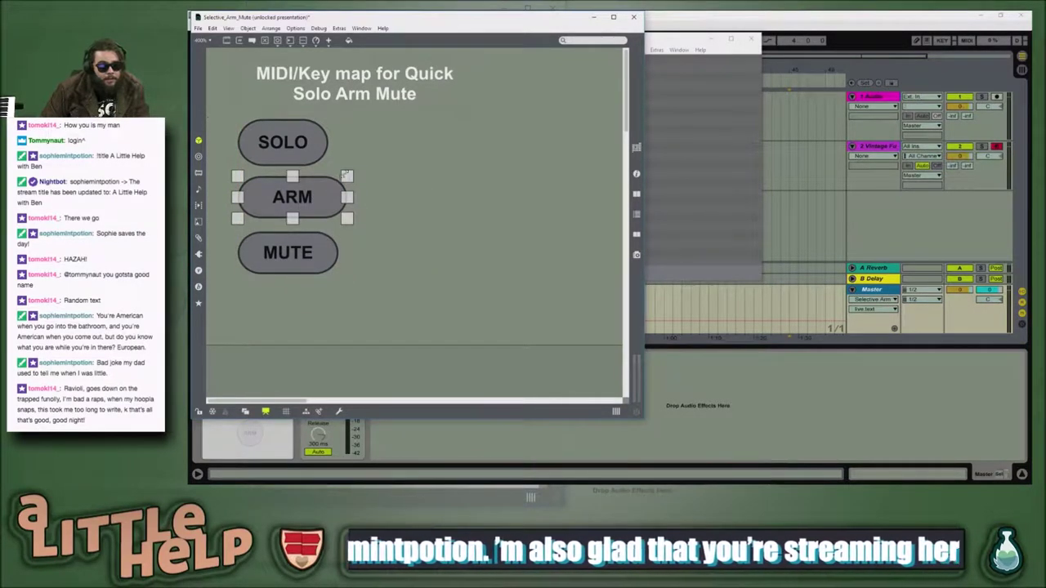
Step: Match the widths of ARM and SOLO to MUTE and restack SOLO, ARM and MUTE more tightly below the title text
{"action": "left_click_drag", "start_coordinate": [348, 177], "coordinate": [339, 177]}
{"action": "left_click_drag", "start_coordinate": [298, 147], "coordinate": [340, 157]}
{"action": "left_click_drag", "start_coordinate": [292, 200], "coordinate": [338, 188]}
{"action": "left_click_drag", "start_coordinate": [310, 252], "coordinate": [420, 136]}
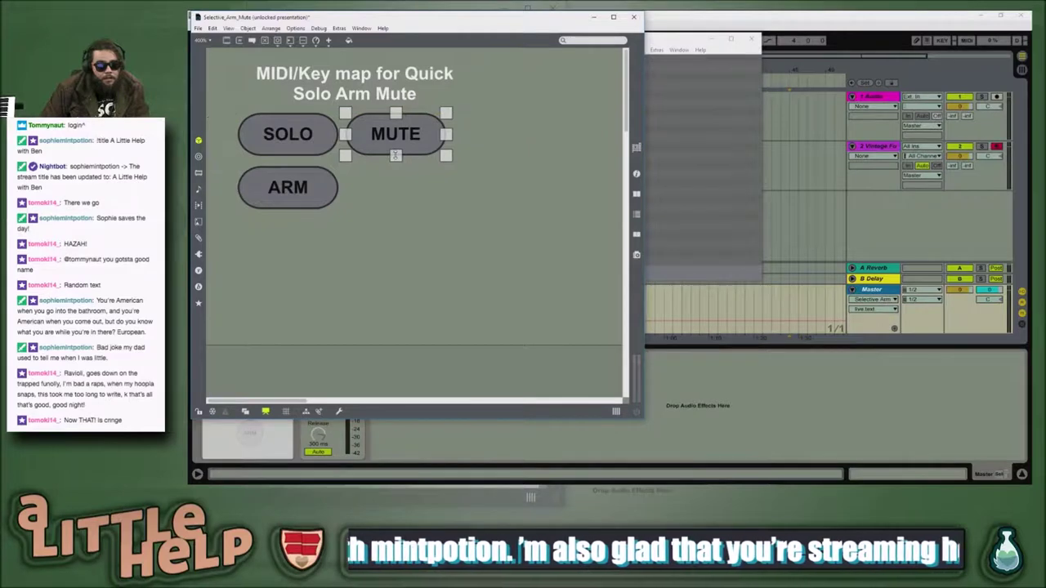
{"action": "left_click_drag", "start_coordinate": [420, 135], "coordinate": [296, 242]}
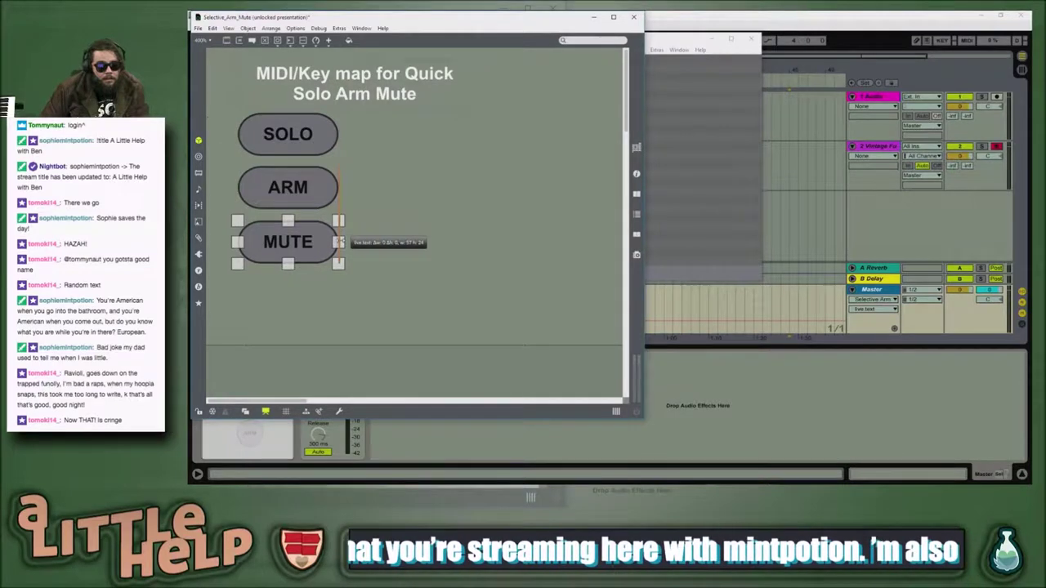
Step: Nudge ARM and SOLO slightly down so the three pill buttons are evenly spaced, and save the device
{"action": "left_click", "coordinate": [423, 258]}
{"action": "left_click", "coordinate": [287, 225]}
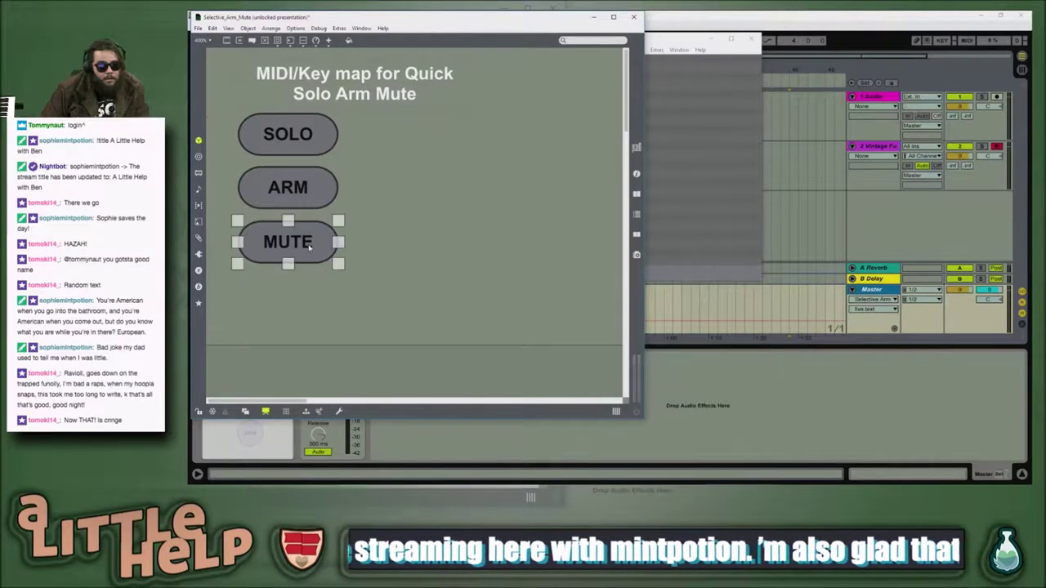
{"action": "left_click", "coordinate": [428, 206]}
{"action": "left_click_drag", "start_coordinate": [301, 199], "coordinate": [300, 202]}
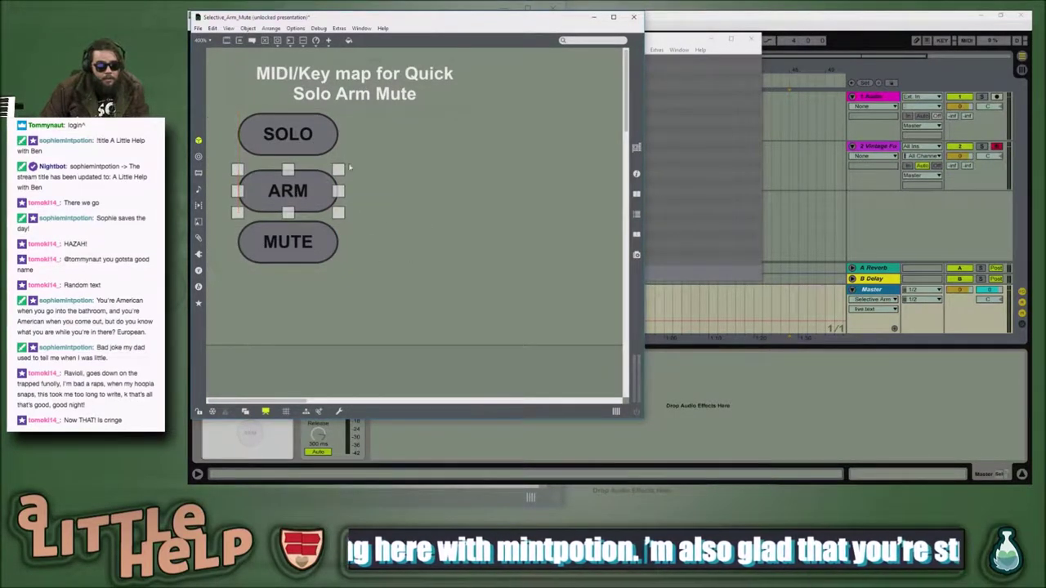
{"action": "left_click", "coordinate": [346, 133]}
{"action": "left_click_drag", "start_coordinate": [300, 133], "coordinate": [300, 138]}
{"action": "left_click", "coordinate": [428, 207]}
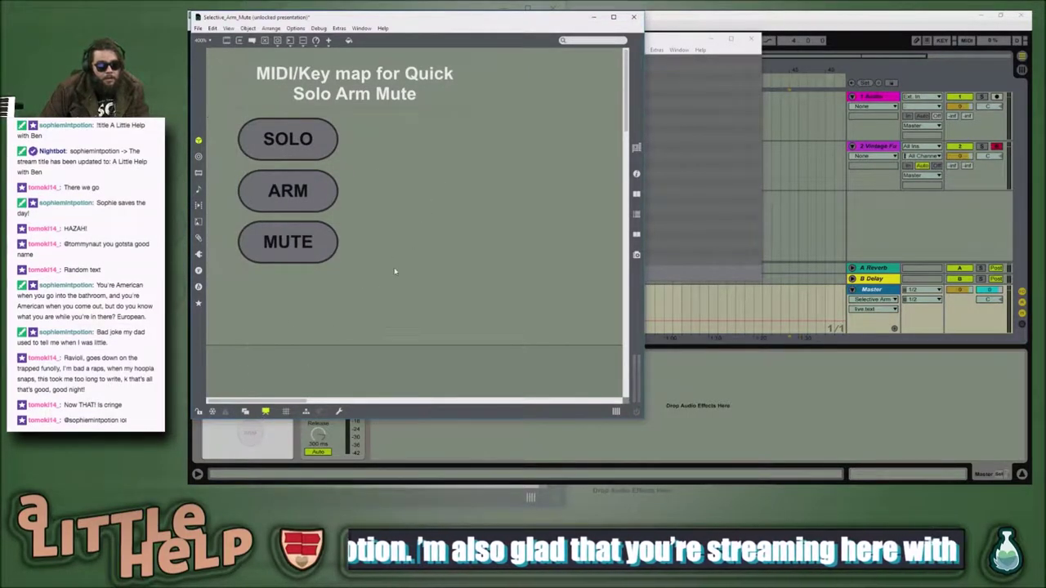
{"action": "left_click", "coordinate": [199, 29]}
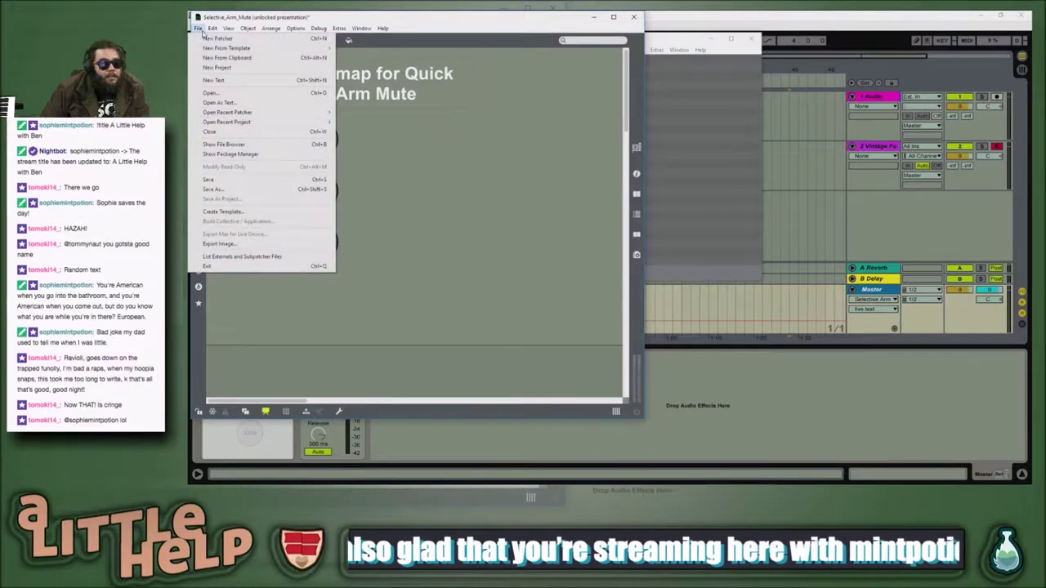
{"action": "left_click", "coordinate": [266, 180]}
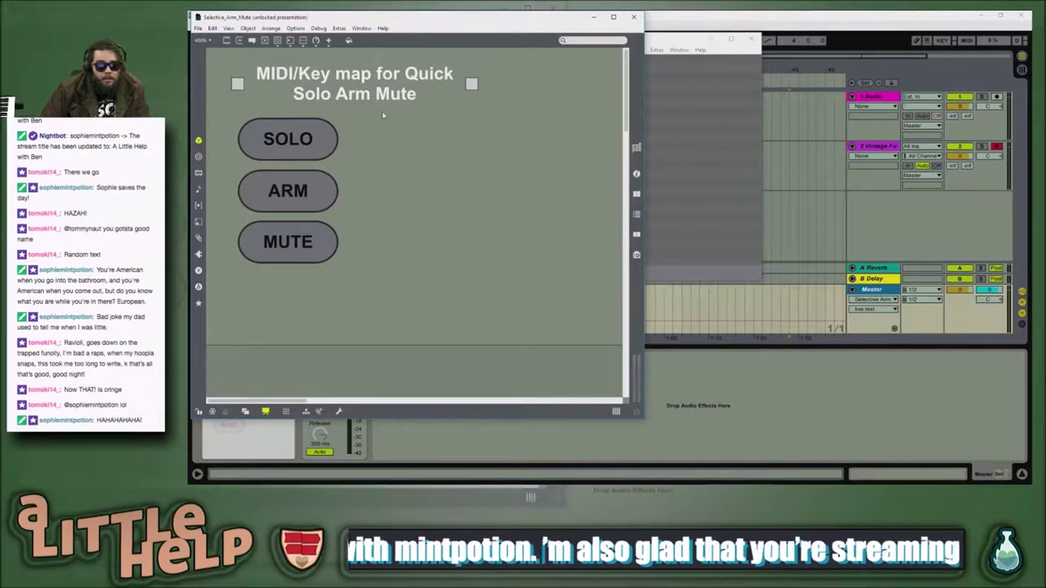
Step: Try the title text as a narrow column beside the buttons, and undo both changes
{"action": "left_click_drag", "start_coordinate": [472, 84], "coordinate": [362, 86]}
{"action": "left_click_drag", "start_coordinate": [293, 88], "coordinate": [403, 130]}
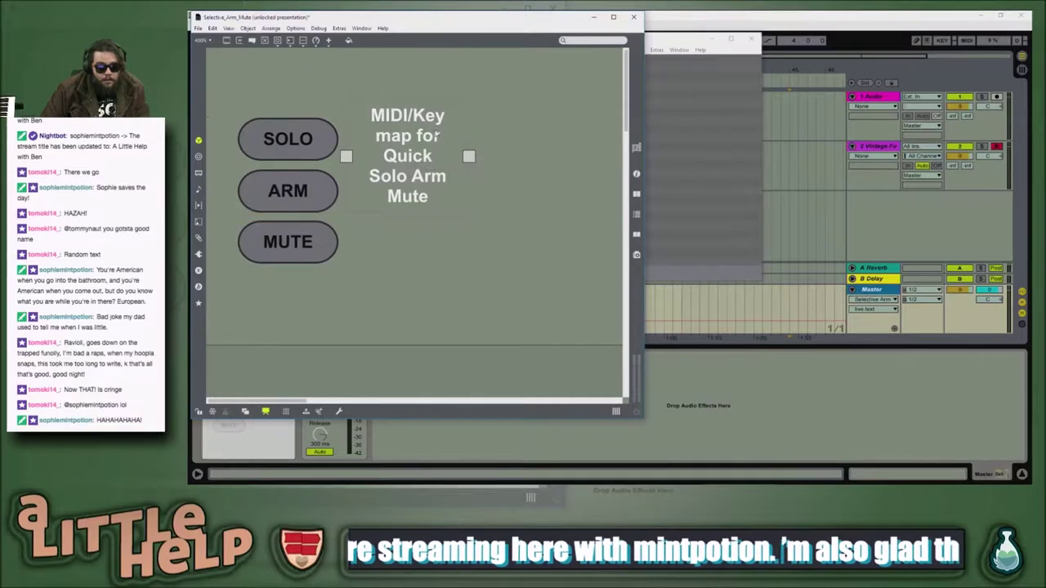
{"action": "key", "text": "ctrl+z"}
{"action": "key", "text": "ctrl+z"}
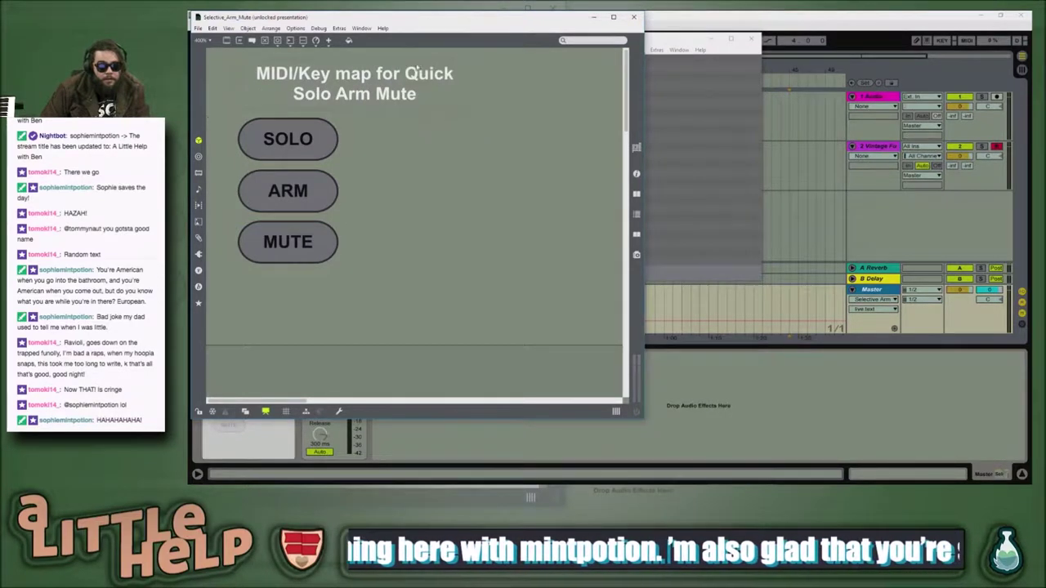
Step: Try green as the title's text color in the inspector, and set the color back to white
{"action": "double_click", "coordinate": [387, 73]}
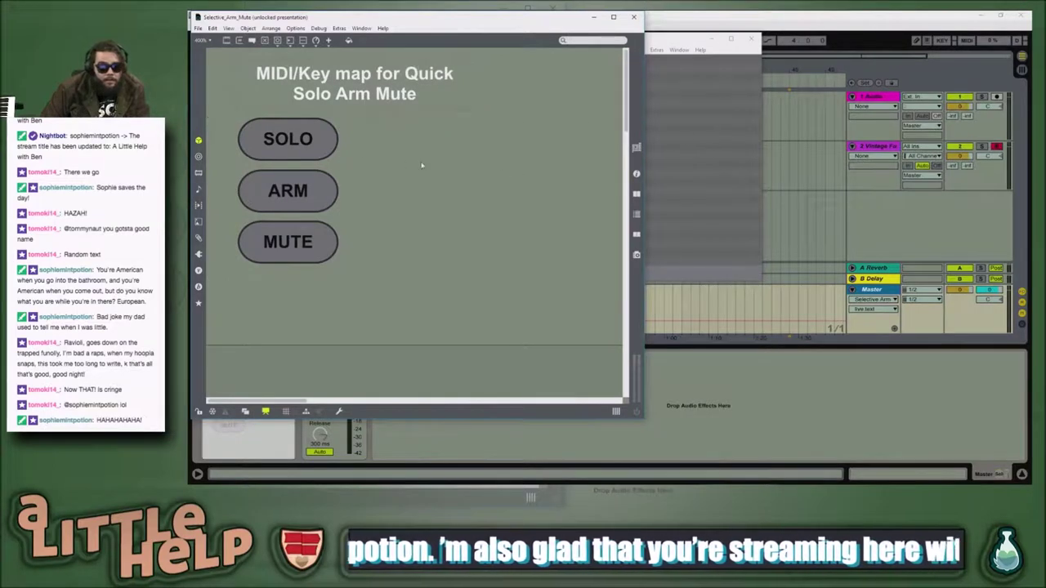
{"action": "left_click", "coordinate": [637, 174]}
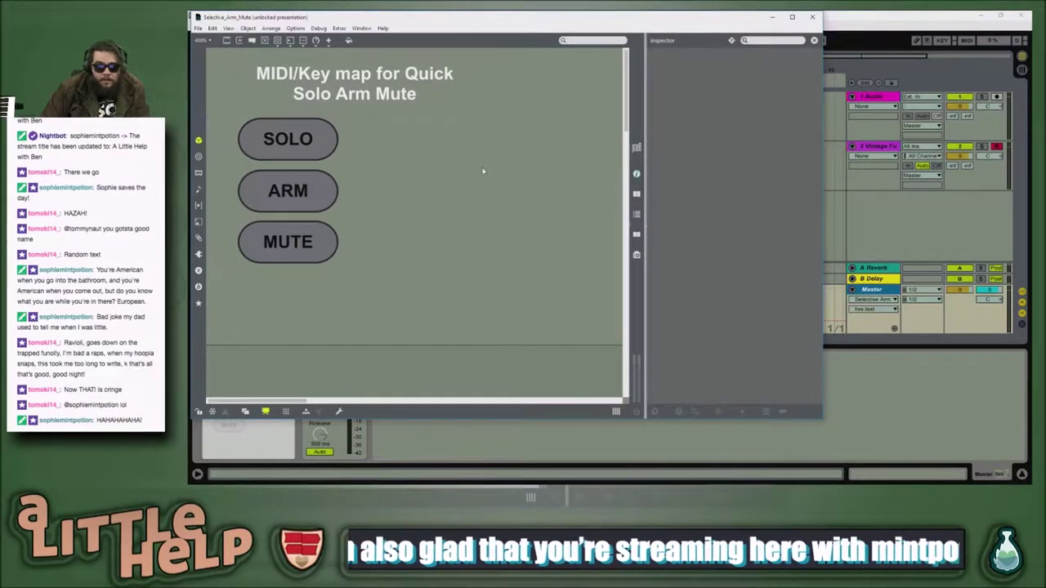
{"action": "left_click", "coordinate": [404, 104]}
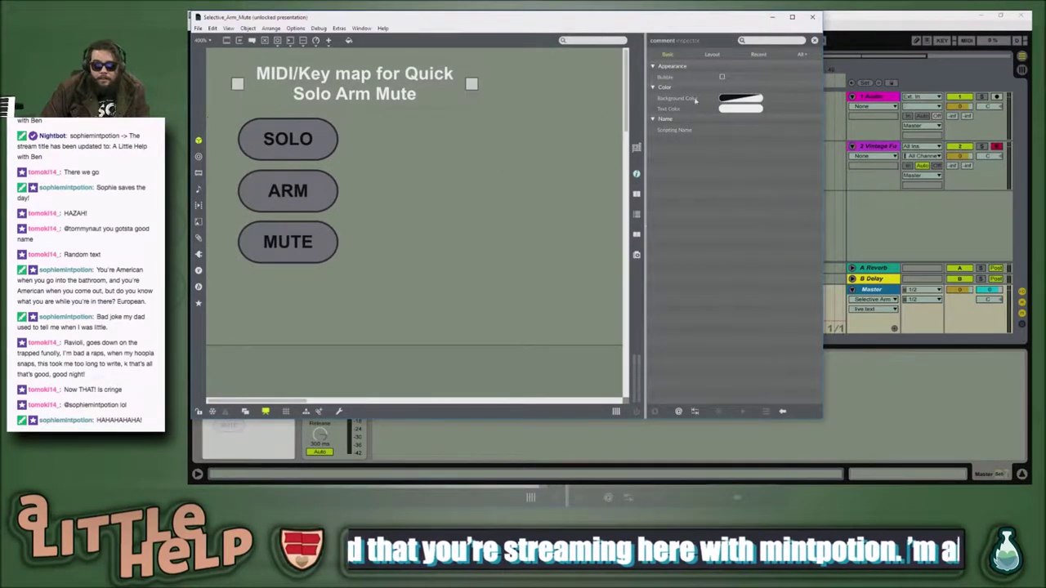
{"action": "left_click", "coordinate": [748, 108]}
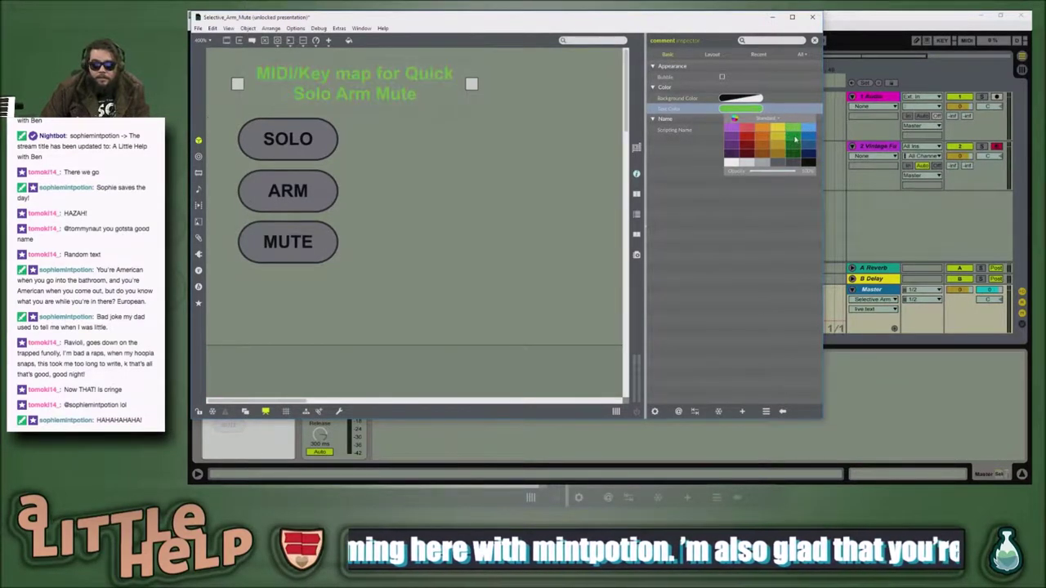
{"action": "left_click", "coordinate": [735, 164]}
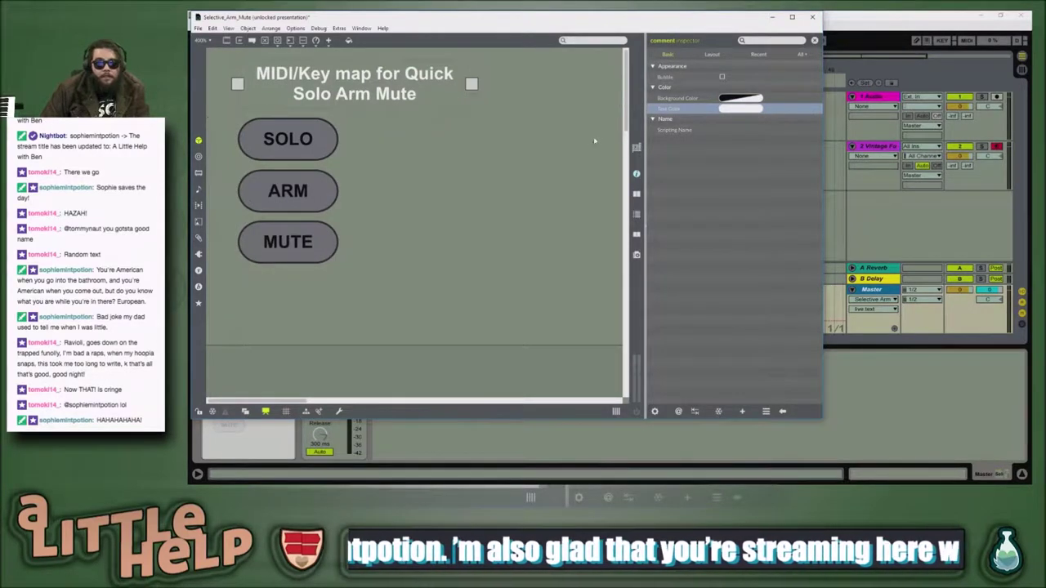
Step: Try a doubled title by duplicating its comment and laying the copy over the original, offset slightly up and left
{"action": "left_click", "coordinate": [449, 92]}
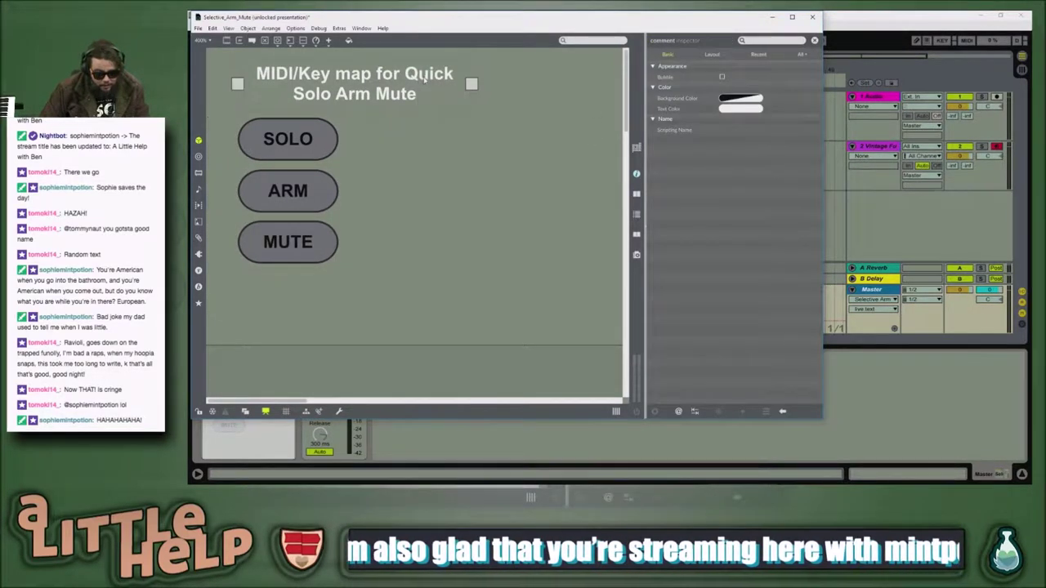
{"action": "key", "text": "ctrl+d"}
{"action": "left_click_drag", "start_coordinate": [441, 120], "coordinate": [414, 92]}
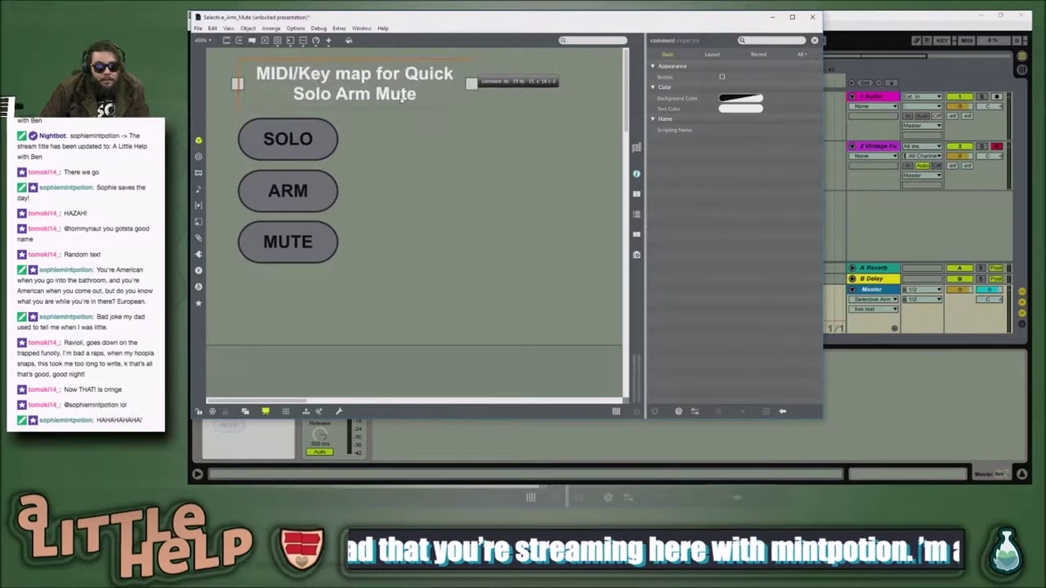
{"action": "key", "text": "Up"}
{"action": "key", "text": "Left"}
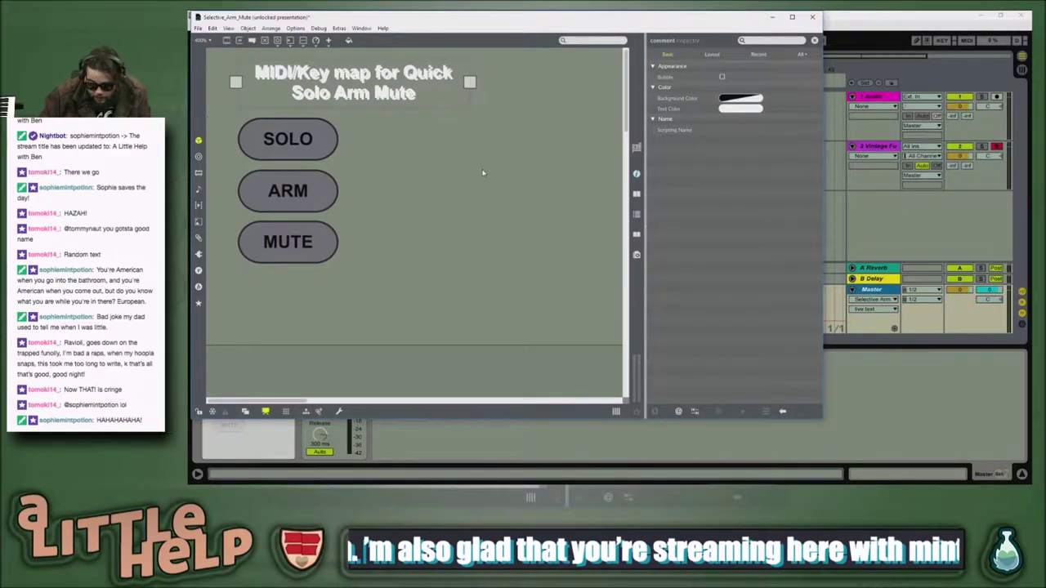
{"action": "left_click", "coordinate": [483, 172]}
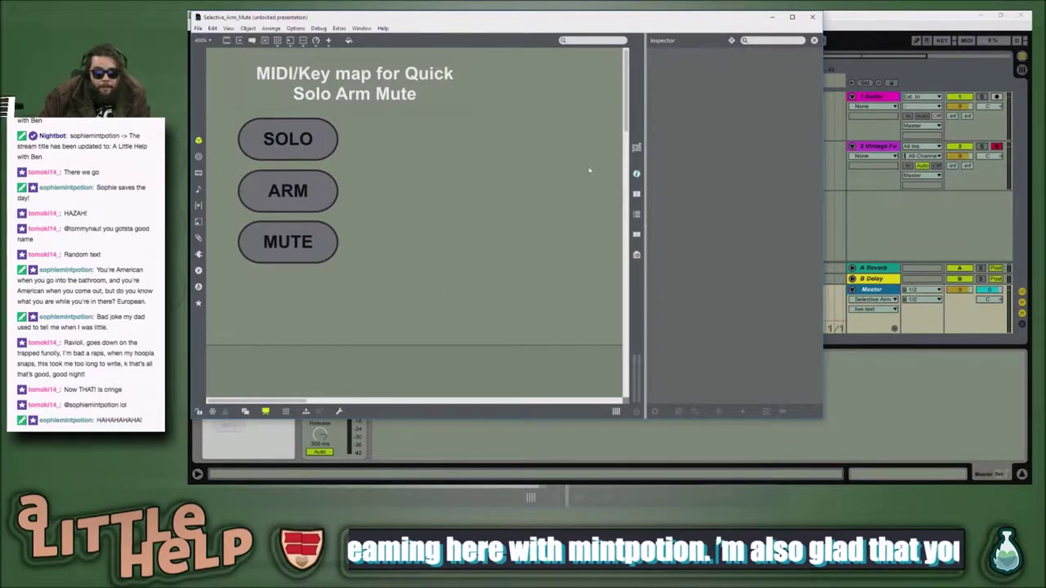
Step: Close the Max editor and test the device's solo function while switching between the 1 Audio and 2 Vintage Fu track headers
{"action": "left_click", "coordinate": [814, 17]}
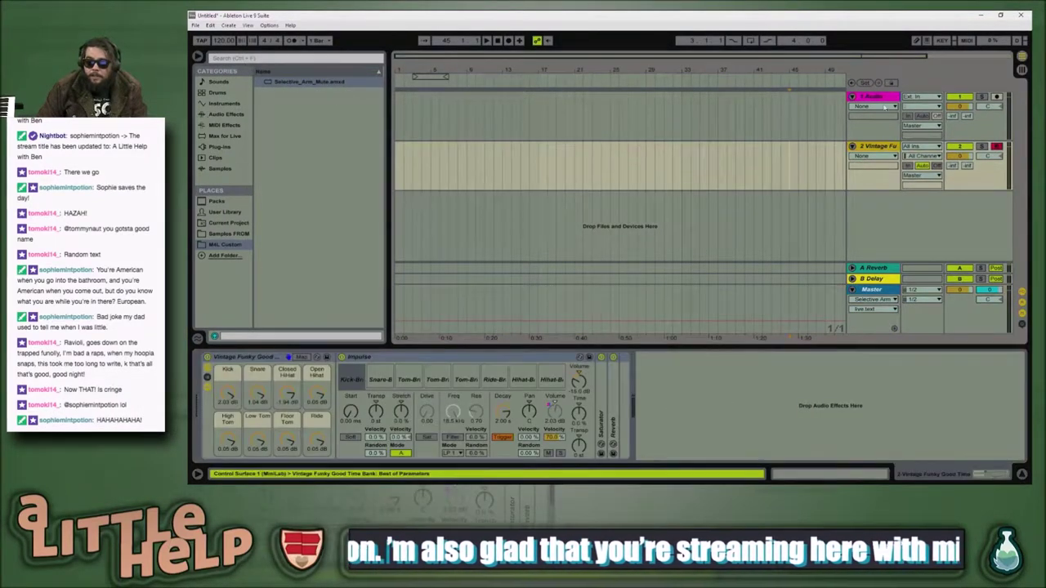
{"action": "left_click", "coordinate": [883, 97]}
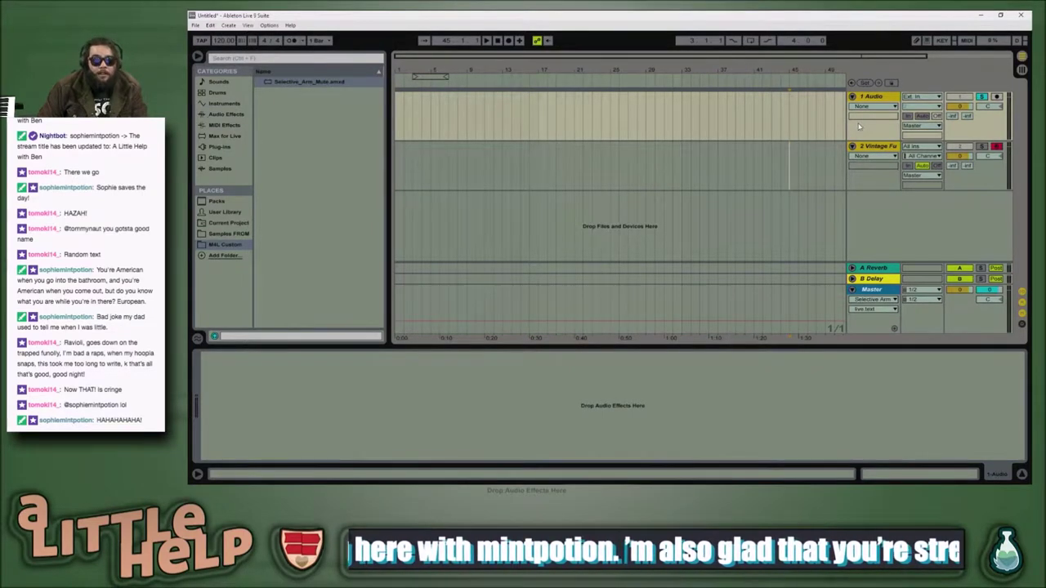
{"action": "left_click", "coordinate": [887, 146]}
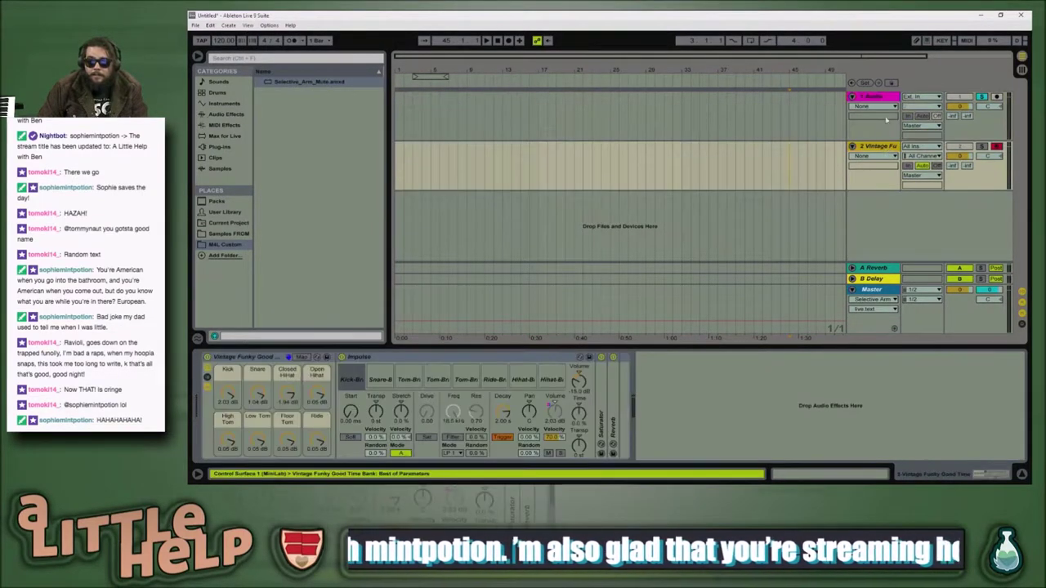
{"action": "left_click", "coordinate": [886, 97]}
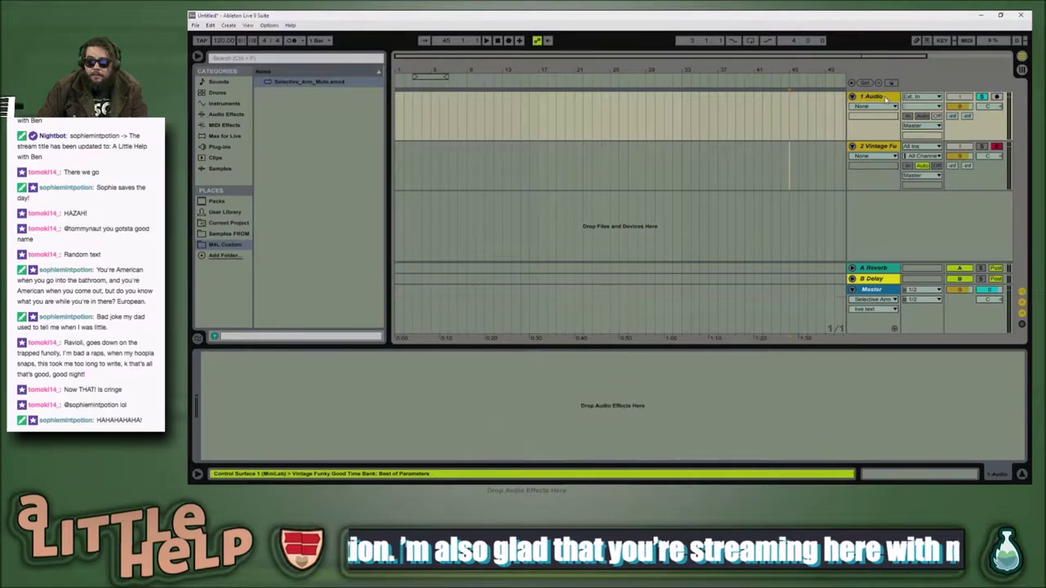
{"action": "left_click", "coordinate": [883, 147]}
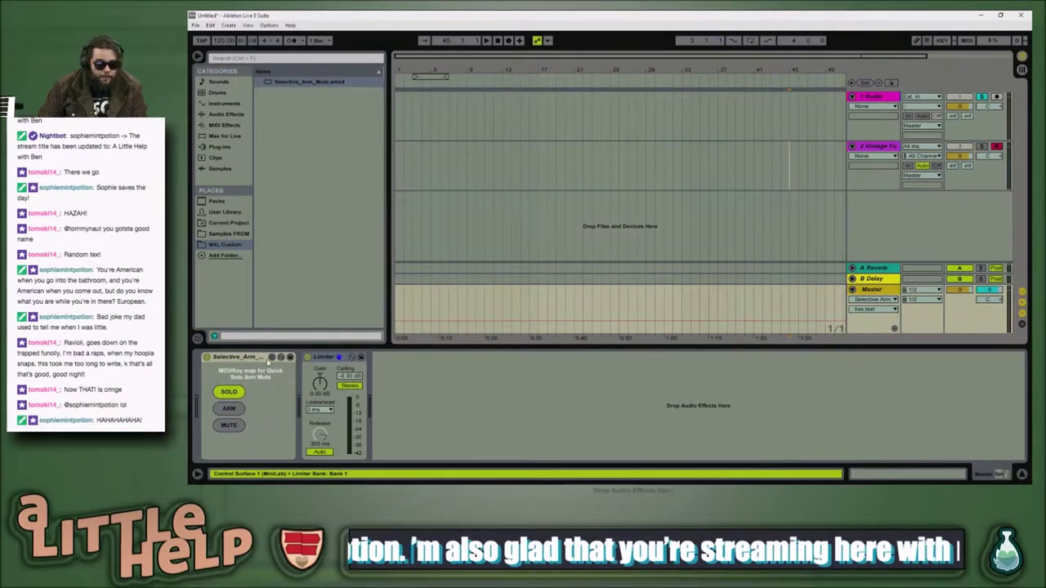
Step: Test the device's response by alternately selecting the audio and Vintage Fu lanes in the arrangement
{"action": "left_click", "coordinate": [455, 178]}
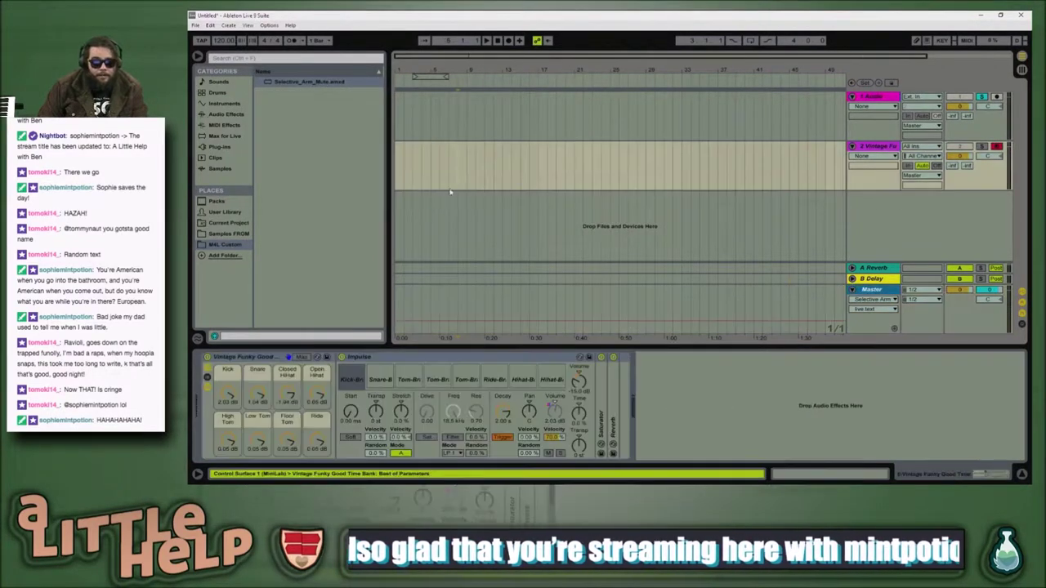
{"action": "left_click", "coordinate": [773, 174]}
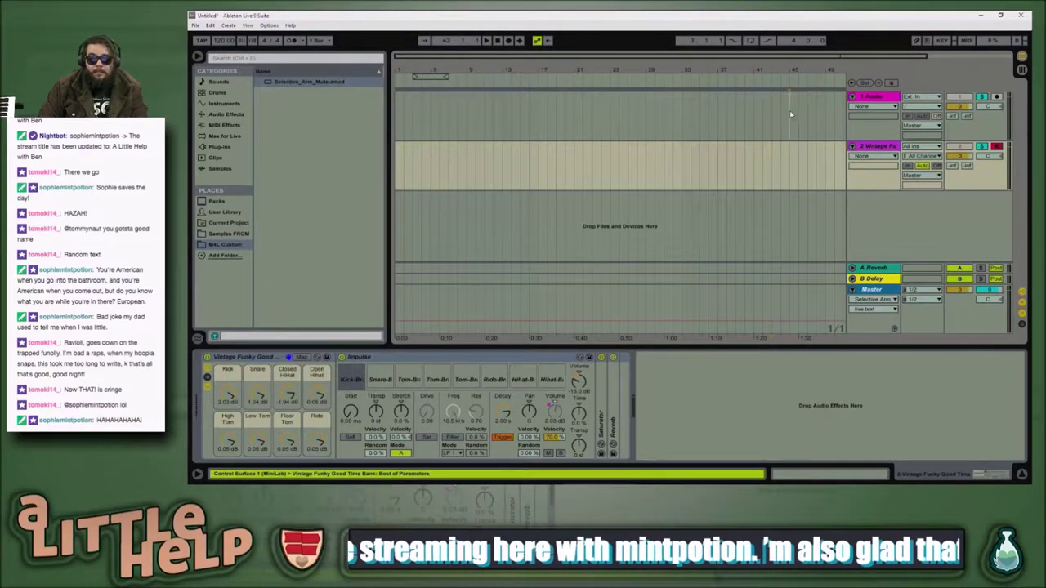
{"action": "left_click", "coordinate": [790, 111]}
{"action": "left_click", "coordinate": [780, 166]}
{"action": "left_click", "coordinate": [771, 111]}
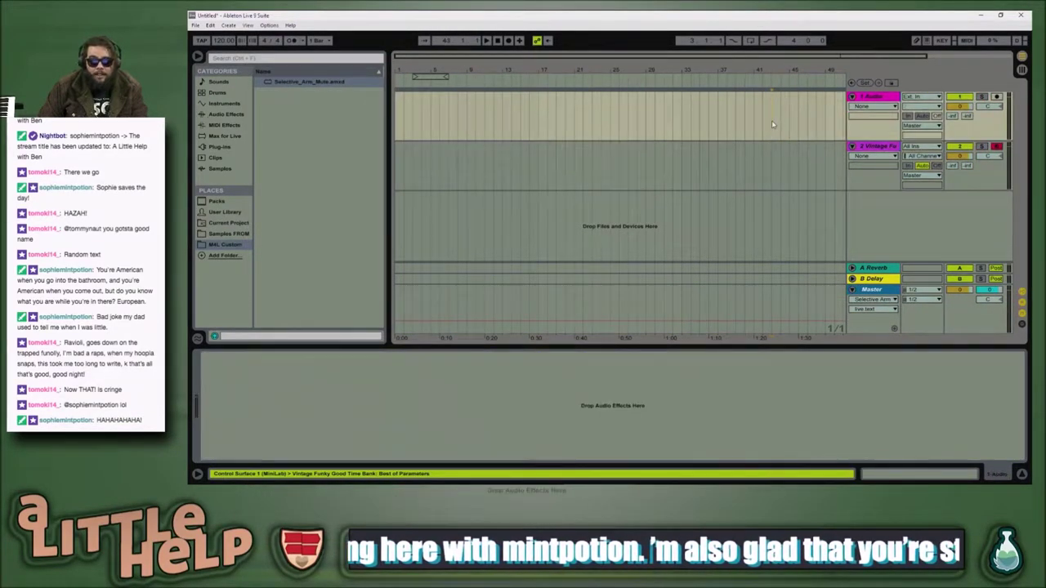
{"action": "left_click", "coordinate": [768, 164]}
{"action": "left_click", "coordinate": [775, 110]}
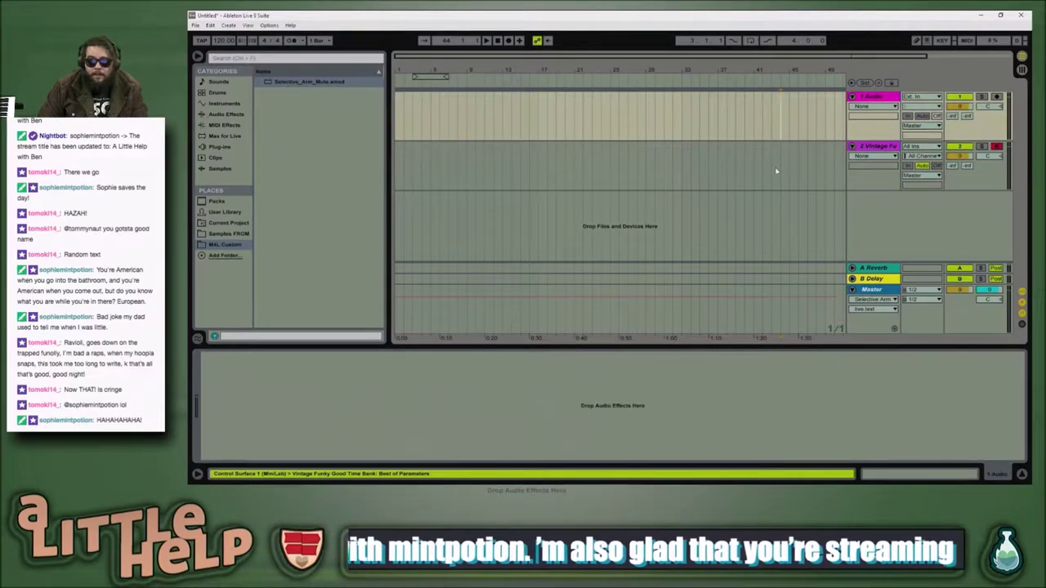
{"action": "left_click", "coordinate": [786, 159]}
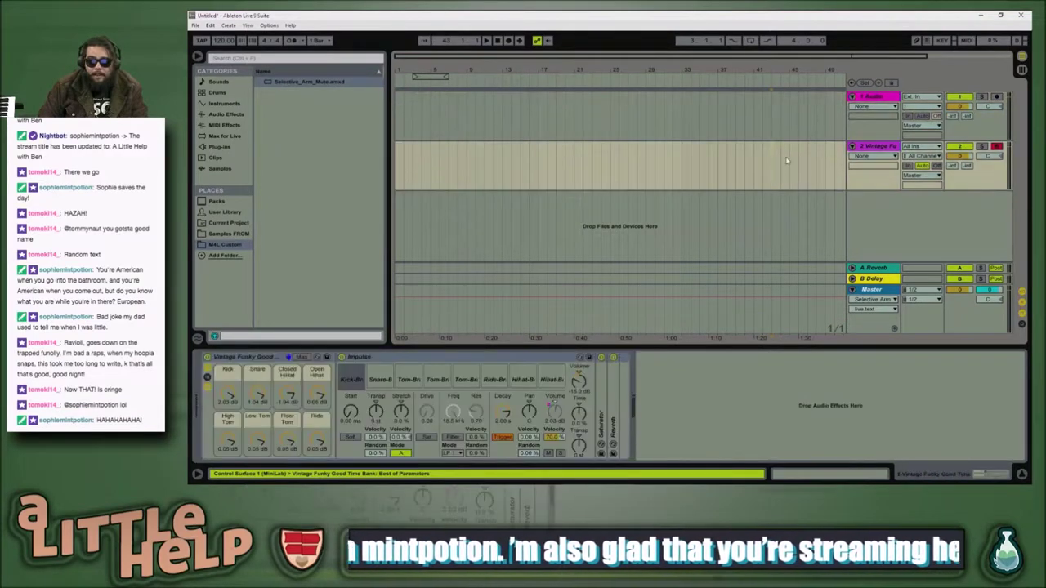
Step: Duplicate the 2 Vintage Fu track, test selecting and arming across the copies, and delete the duplicate track
{"action": "left_click", "coordinate": [878, 147]}
{"action": "key", "text": "ctrl+d"}
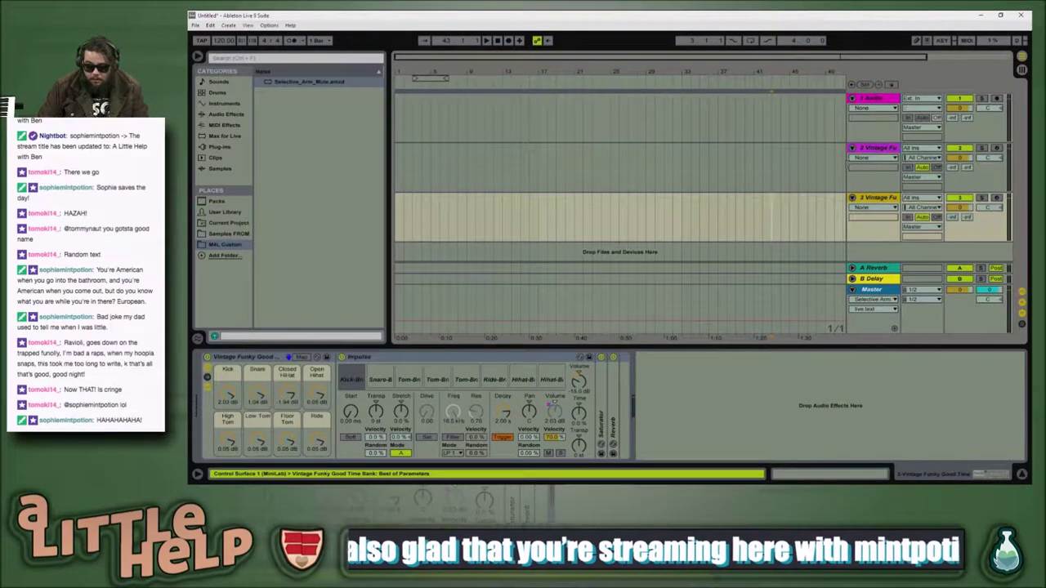
{"action": "left_click", "coordinate": [791, 177]}
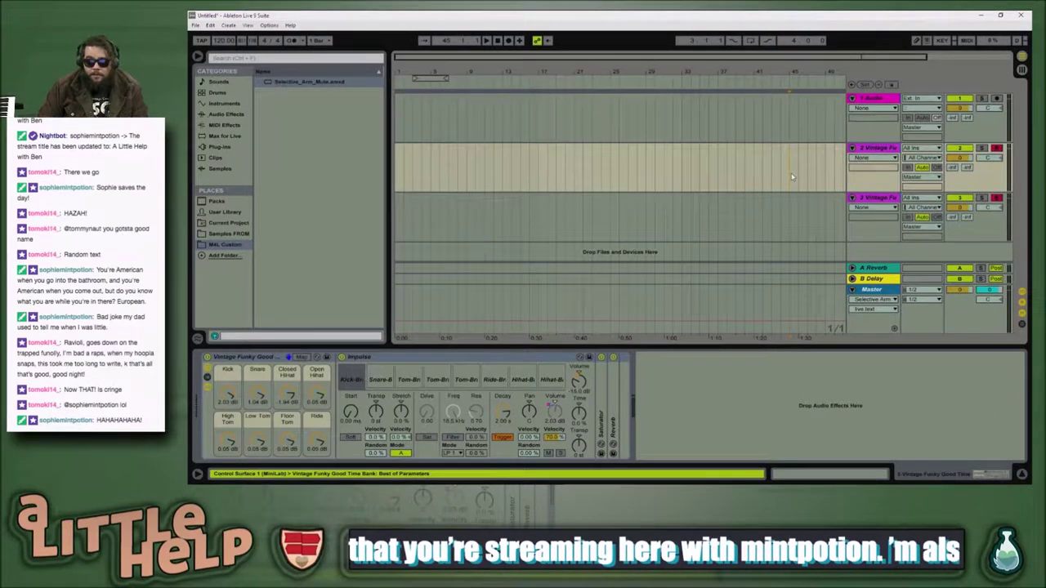
{"action": "left_click", "coordinate": [781, 216]}
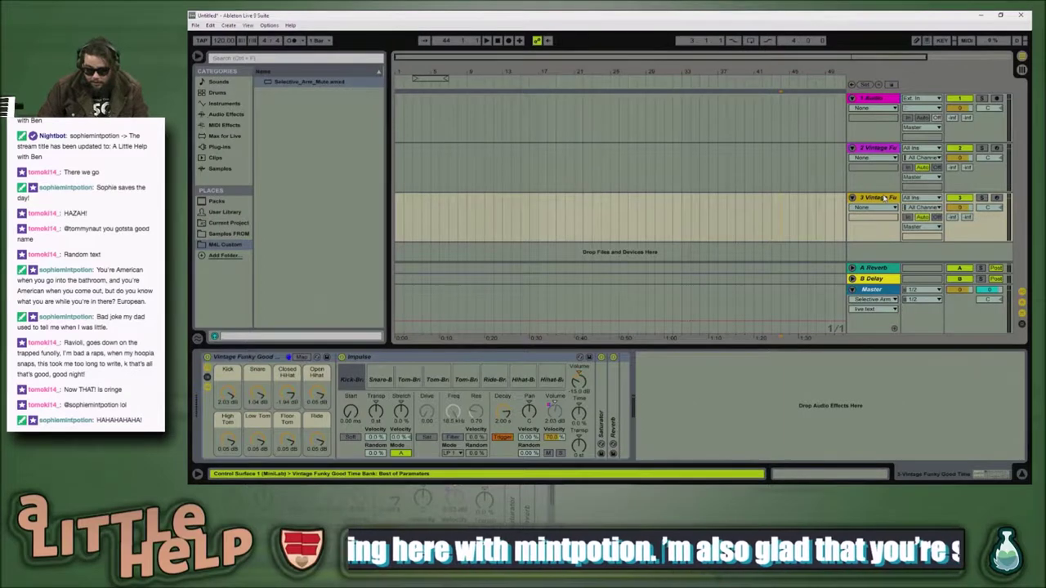
{"action": "key", "text": "Delete"}
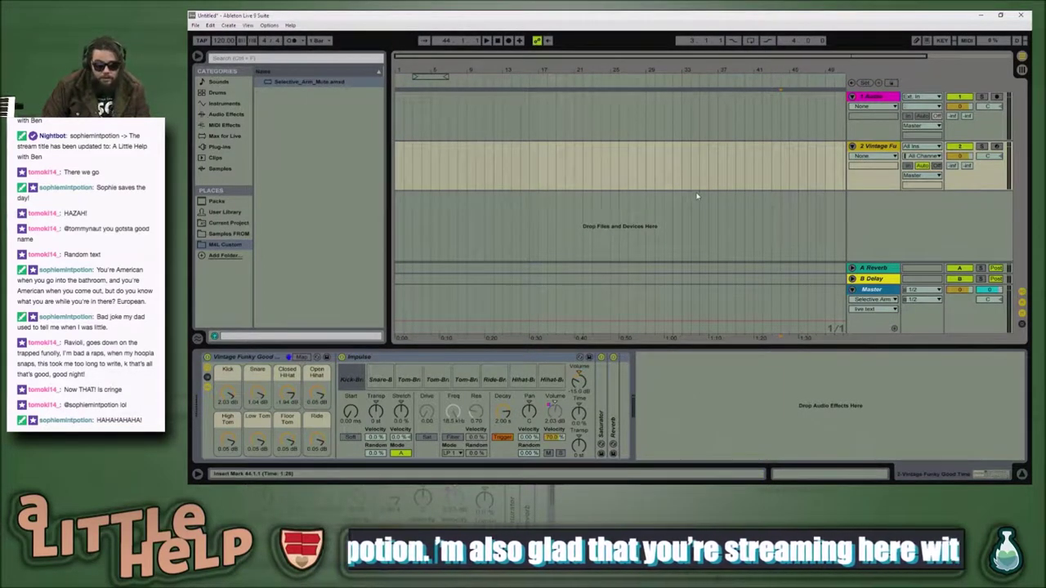
Step: Save the current Set as the default in Preferences, overwriting the existing default Set, and close Preferences
{"action": "key", "text": "ctrl+comma"}
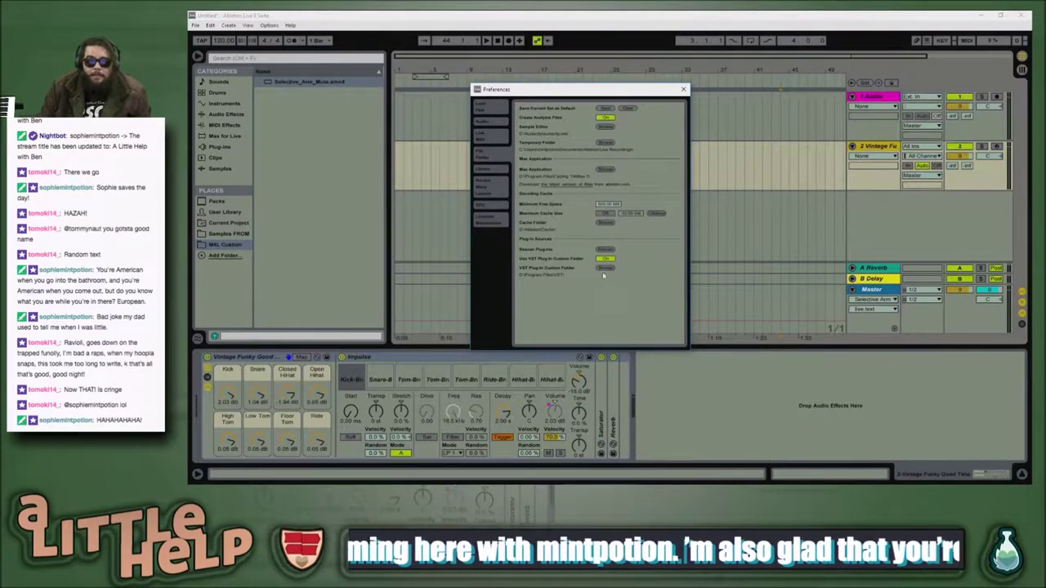
{"action": "left_click_drag", "start_coordinate": [605, 93], "coordinate": [673, 52]}
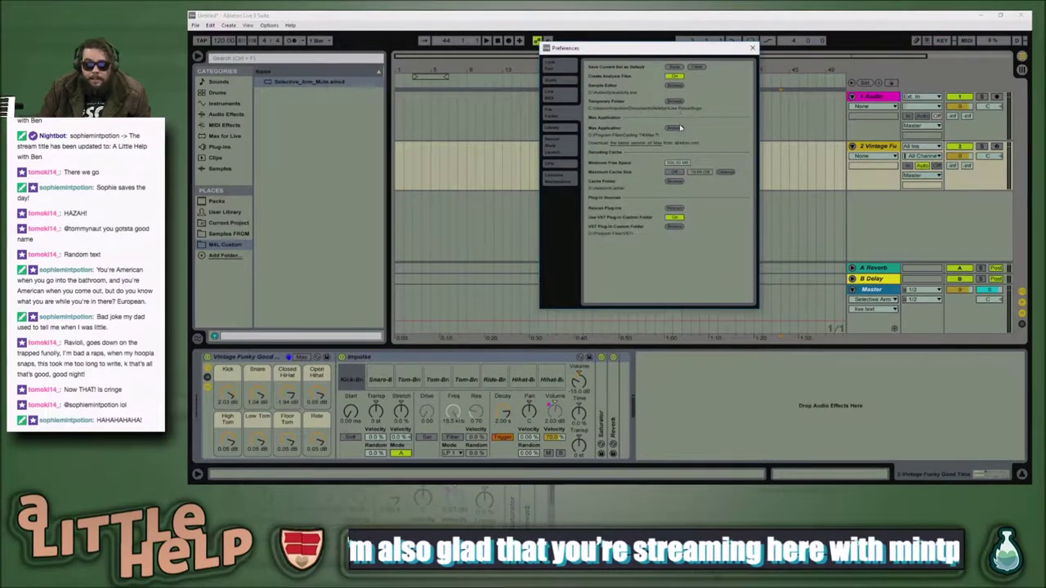
{"action": "left_click", "coordinate": [677, 68]}
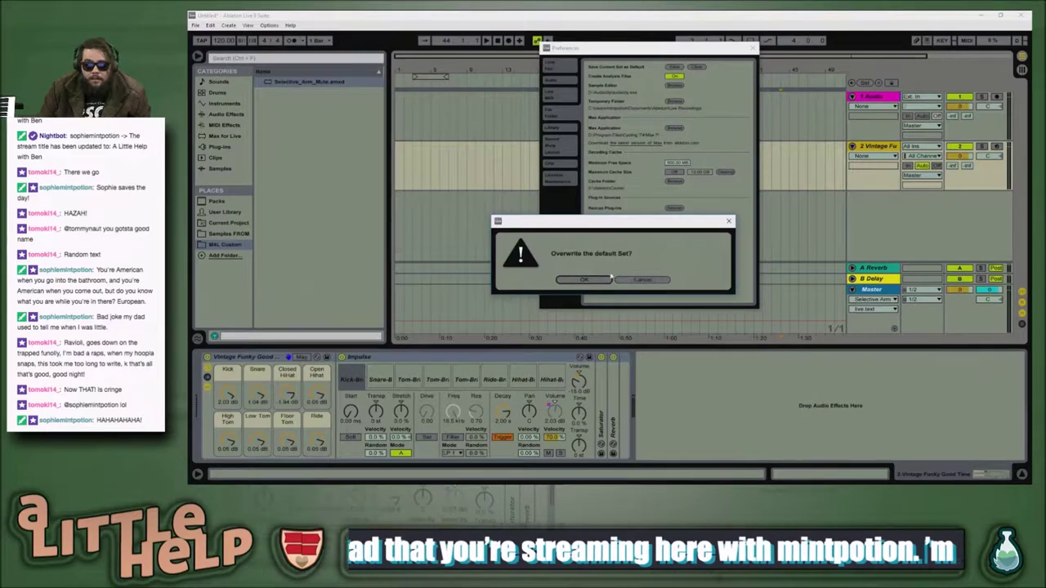
{"action": "left_click", "coordinate": [592, 280]}
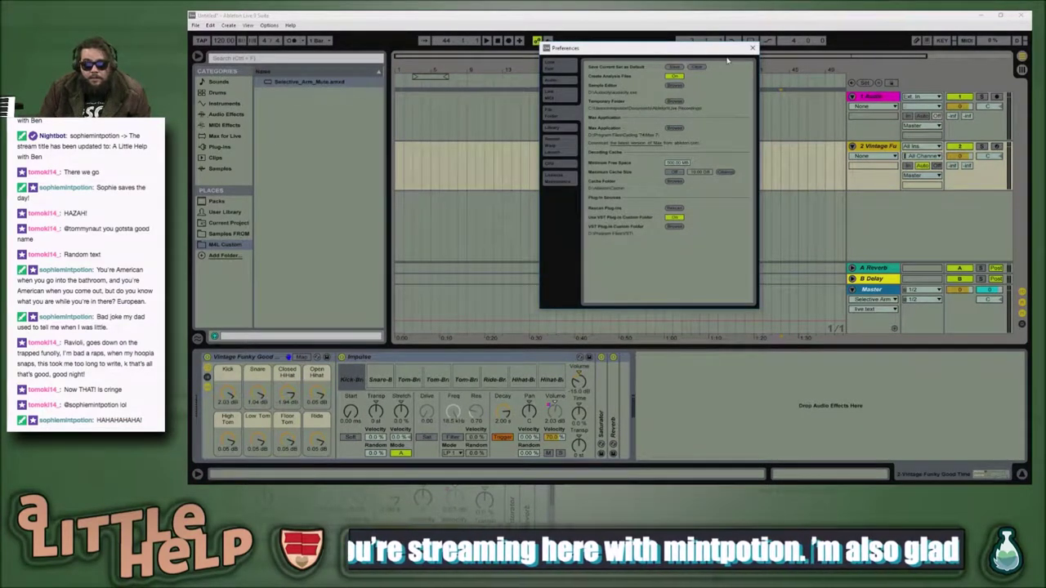
{"action": "left_click", "coordinate": [753, 48]}
Step: Turn off ARM in the Selective_Arm_Mute device on Master and briefly view its patch in the Max editor
{"action": "left_click", "coordinate": [639, 267]}
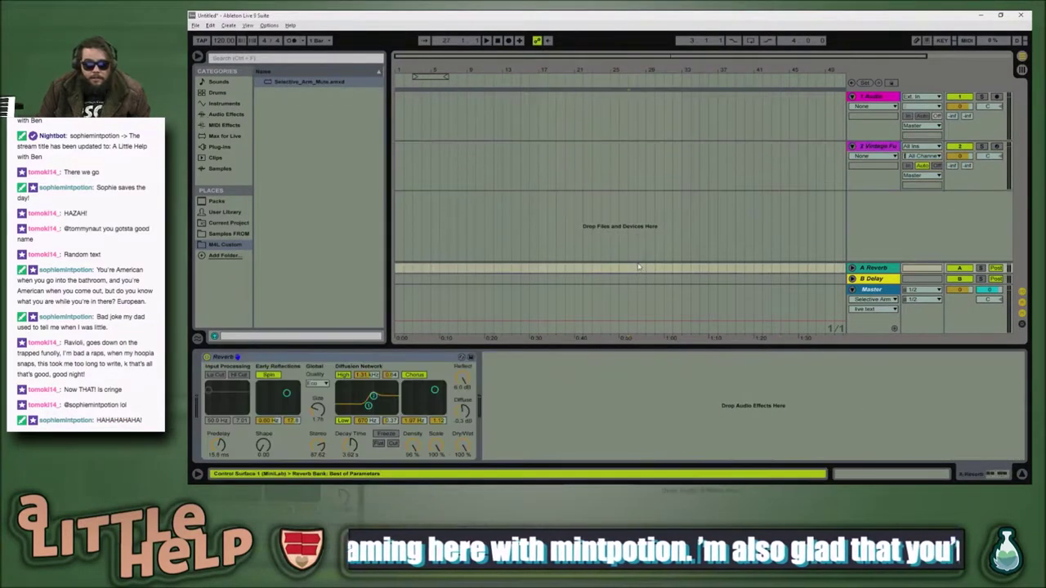
{"action": "left_click", "coordinate": [745, 172]}
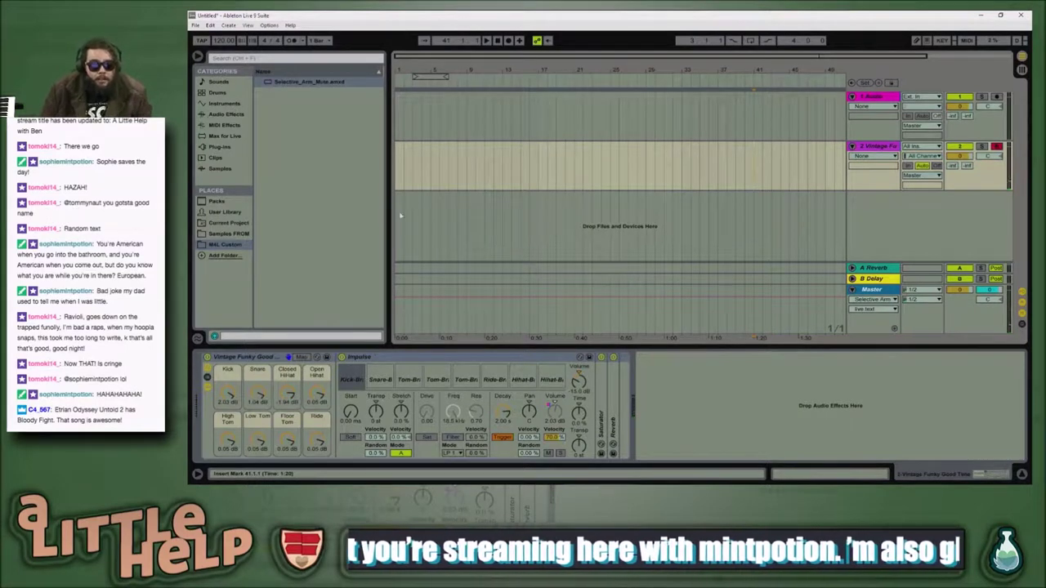
{"action": "left_click", "coordinate": [556, 306]}
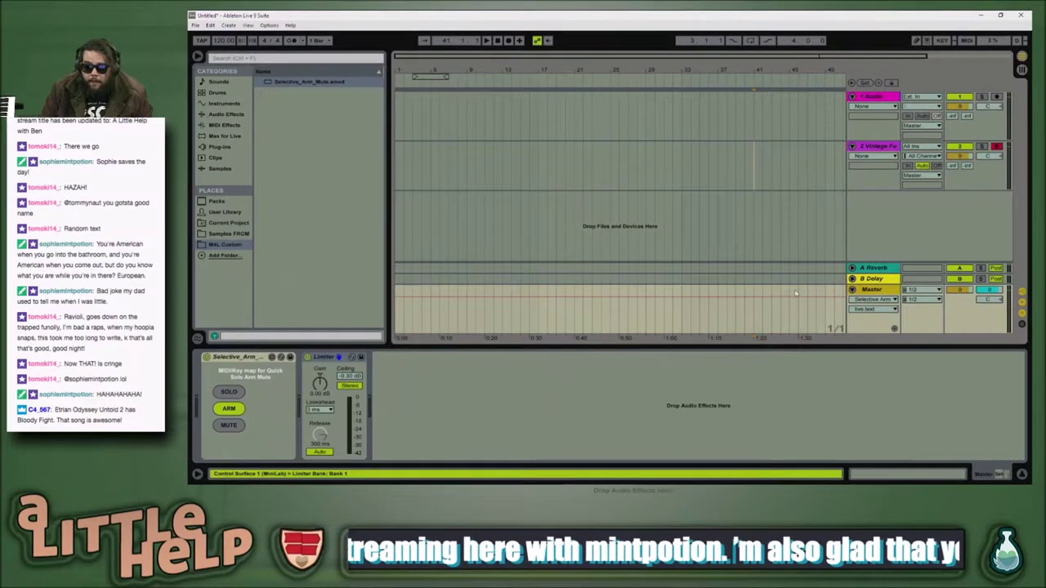
{"action": "left_click", "coordinate": [229, 408]}
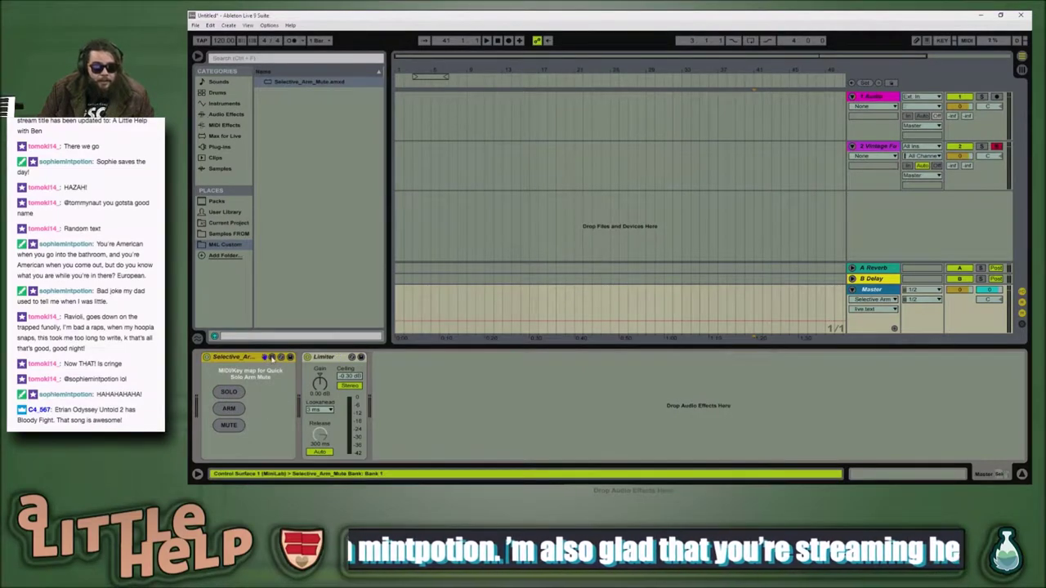
{"action": "left_click", "coordinate": [273, 358]}
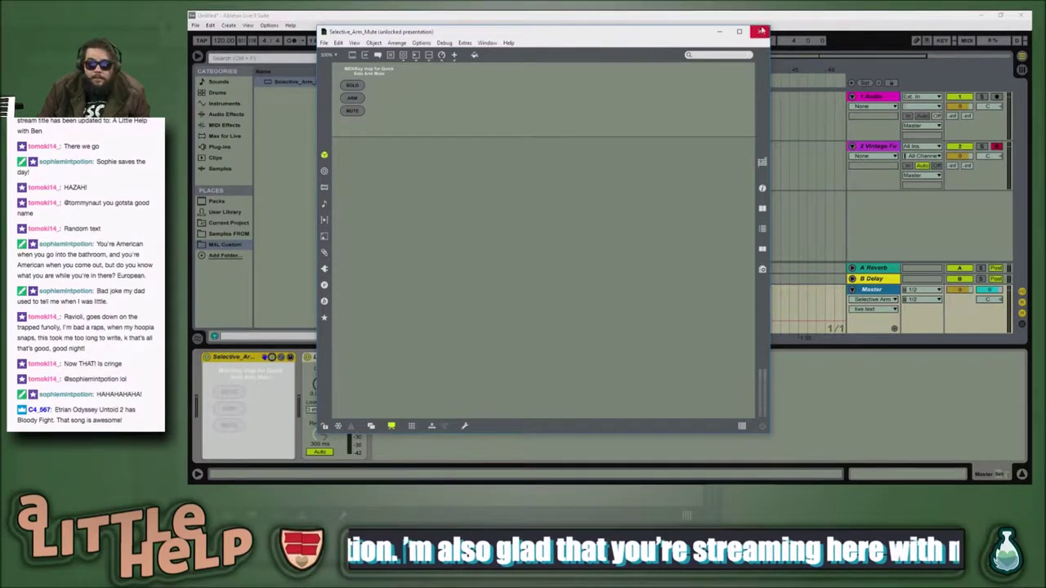
{"action": "left_click", "coordinate": [760, 31]}
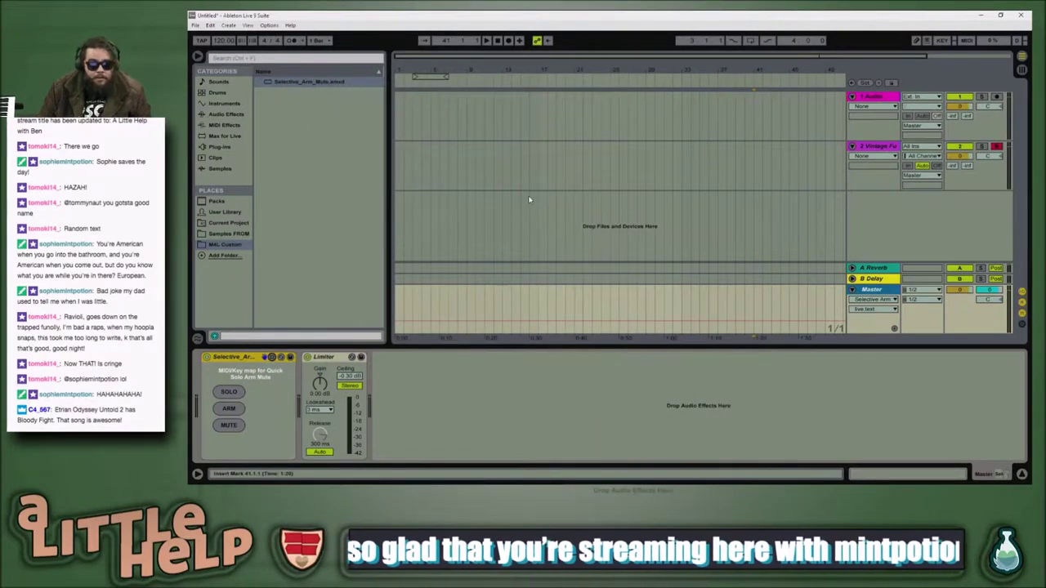
Step: Save the Live Set as E_TRAIN in the Ableton folder on the DATA (D:) drive
{"action": "left_click", "coordinate": [540, 171]}
{"action": "key", "text": "ctrl+s"}
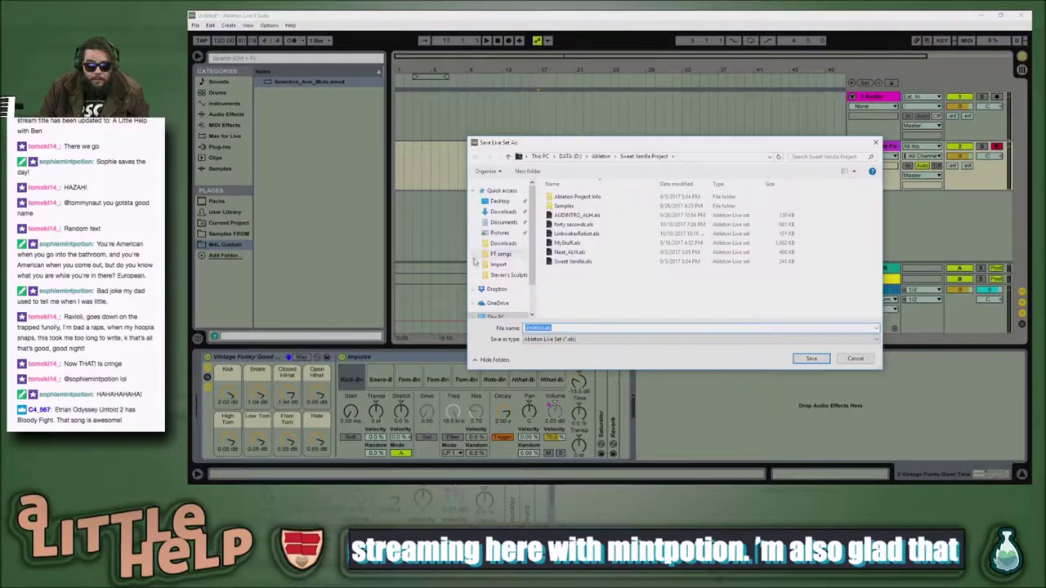
{"action": "left_click", "coordinate": [602, 156]}
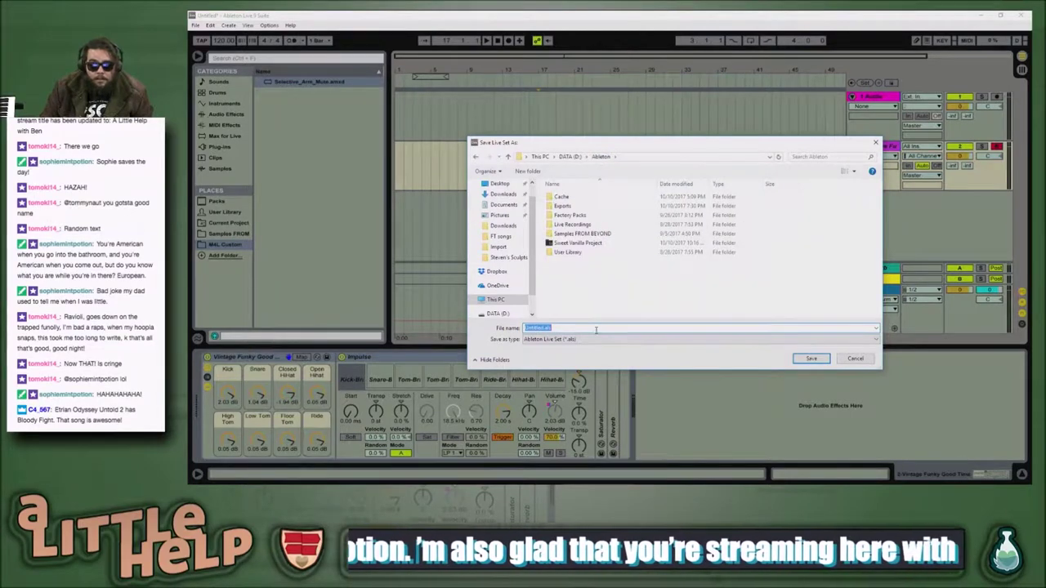
{"action": "type", "text": "E"}
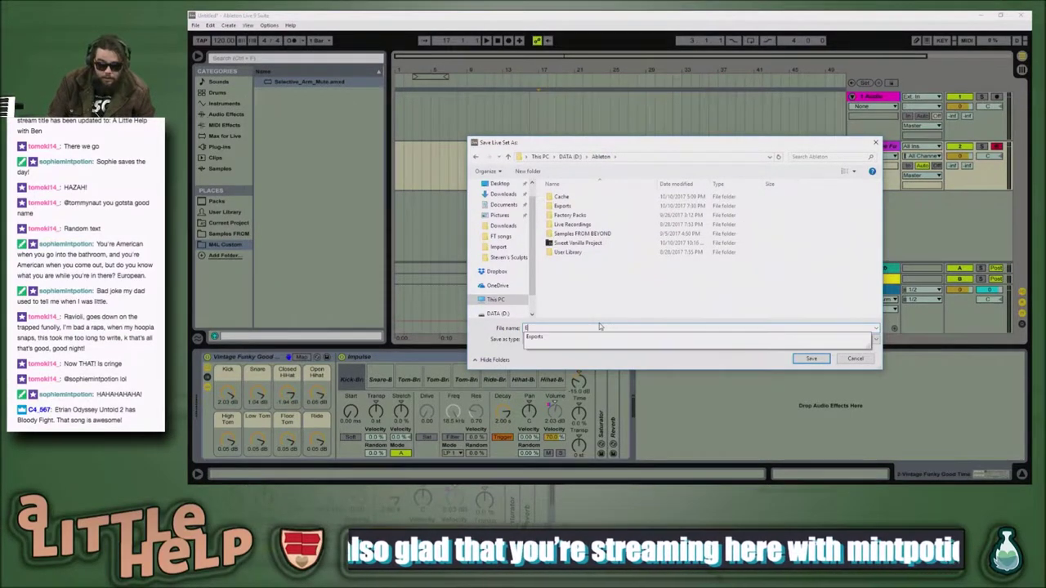
{"action": "type", "text": "TFAIN"}
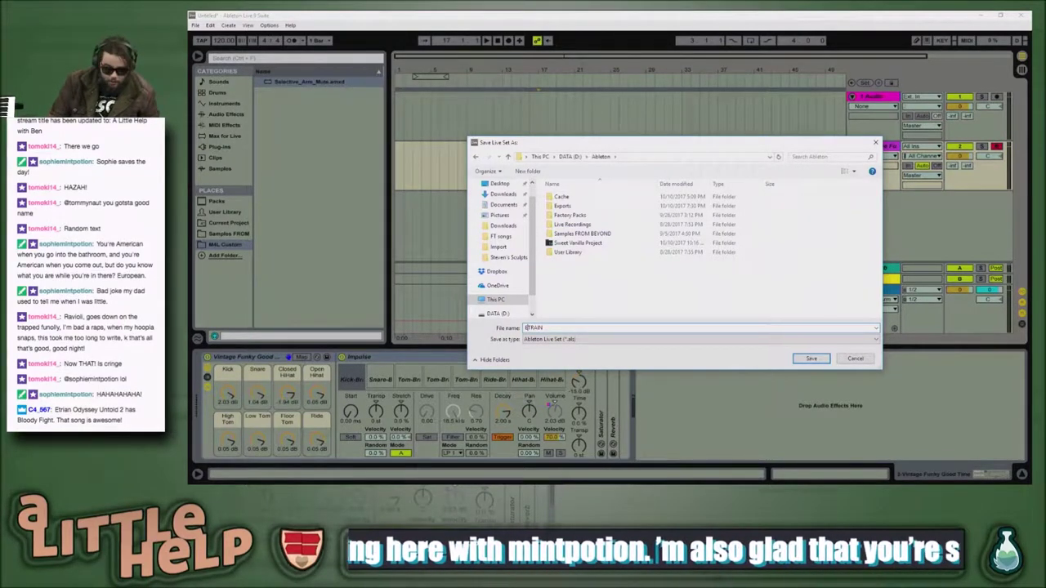
{"action": "key", "text": "Return"}
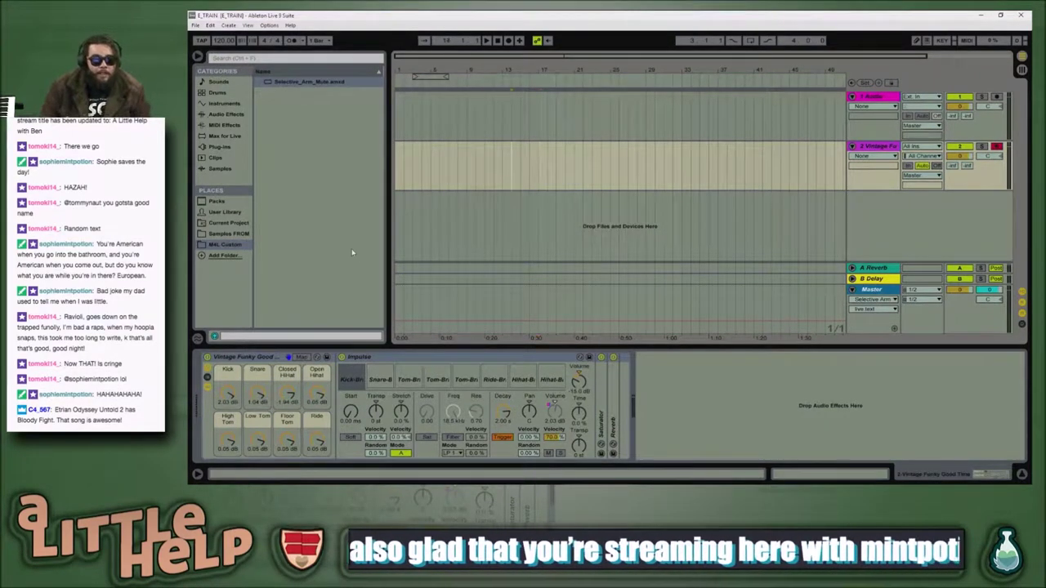
Step: Switch to the Twitch chat in Chrome and select the song title "Bloody Fight" in the chat message
{"action": "key", "text": "alt+Tab"}
{"action": "key", "text": "alt+Tab"}
{"action": "key", "text": "alt+Tab"}
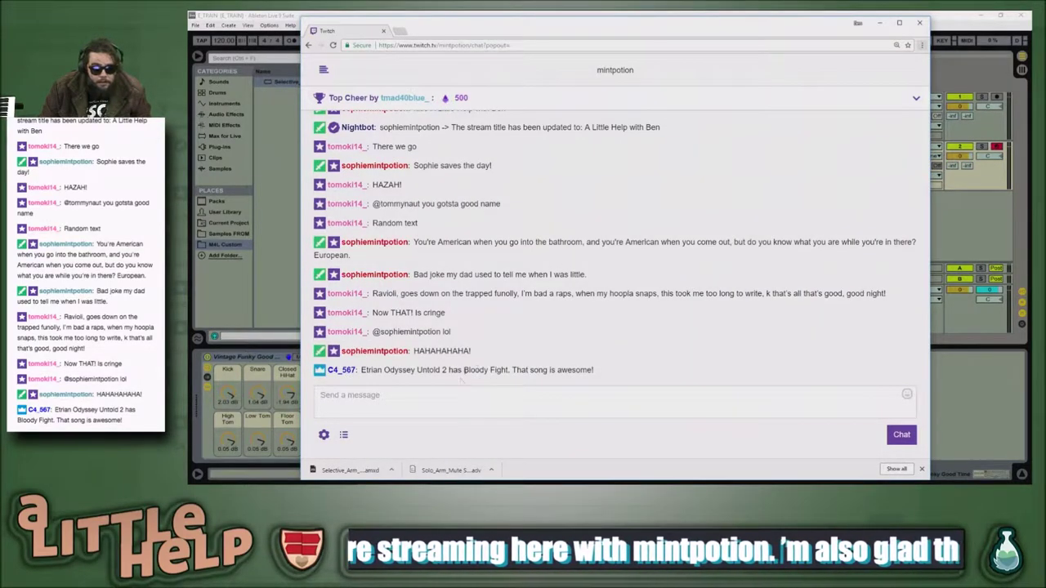
{"action": "left_click_drag", "start_coordinate": [508, 370], "coordinate": [462, 370]}
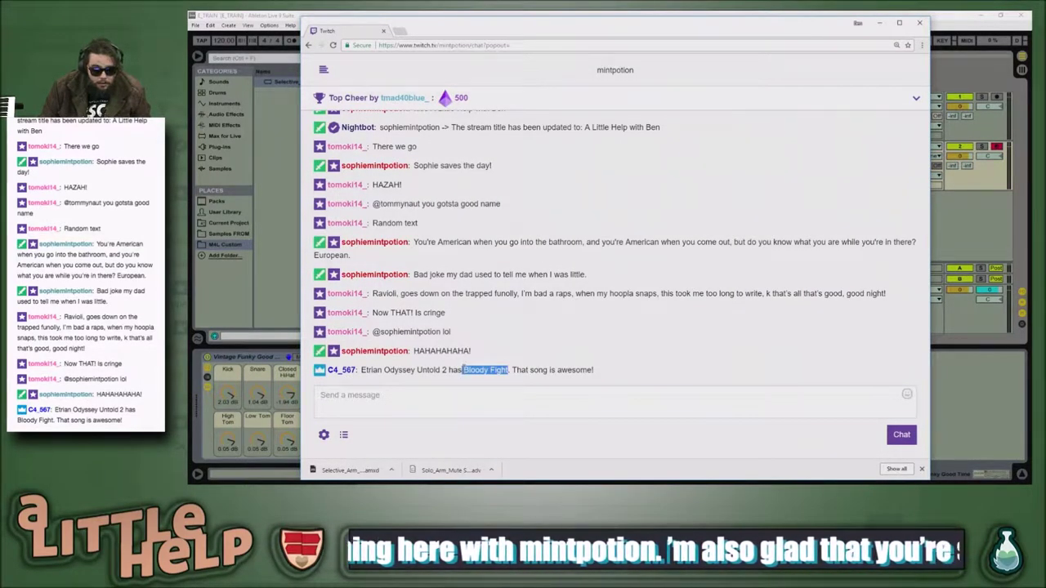
Step: Search YouTube for "etrian odyssey Bloody Fight" in a new browser tab
{"action": "key", "text": "ctrl+t"}
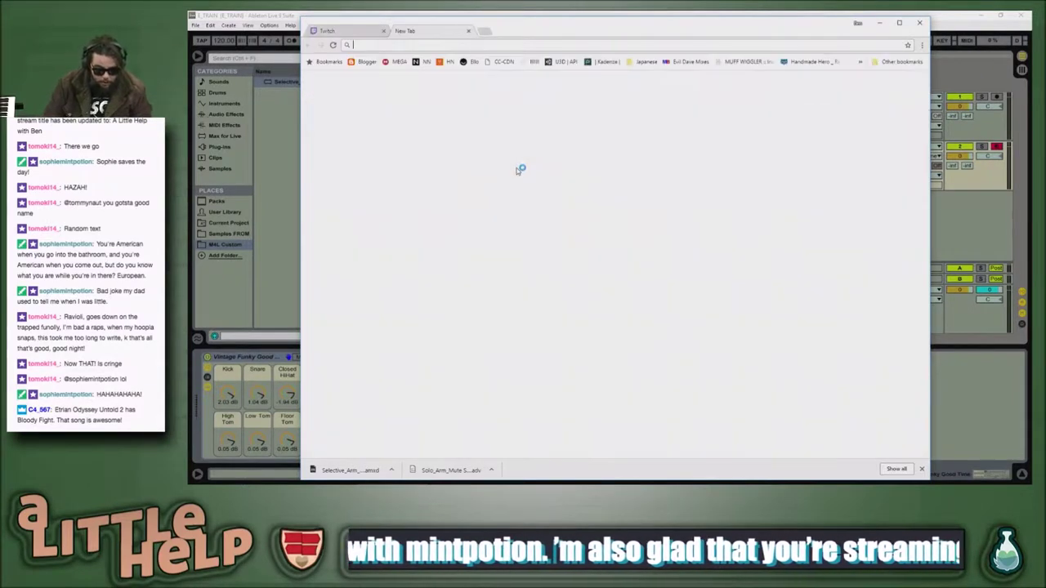
{"action": "type", "text": "ou"}
{"action": "key", "text": "BackSpace"}
{"action": "key", "text": "BackSpace"}
{"action": "key", "text": "BackSpace"}
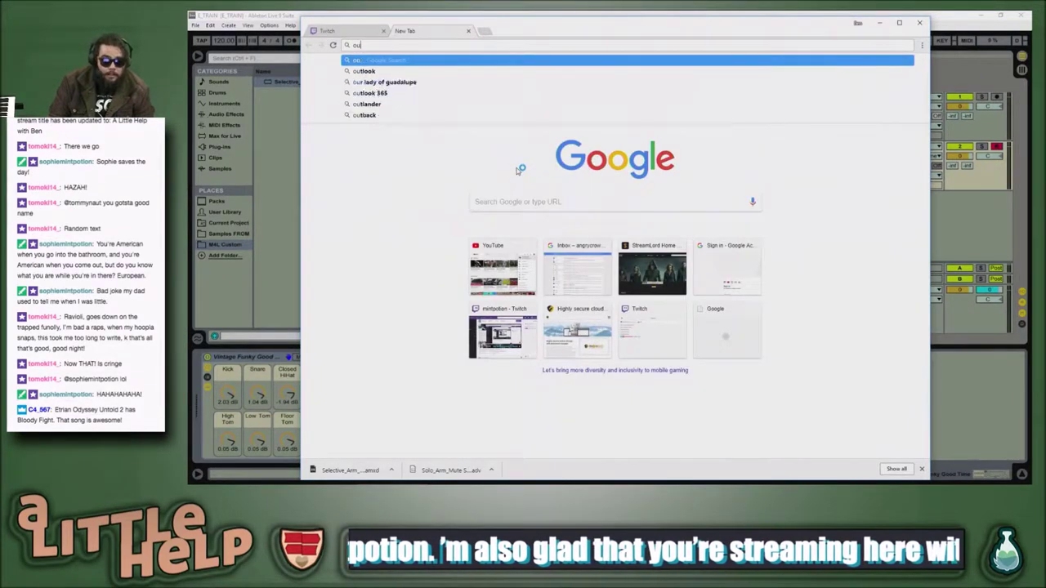
{"action": "type", "text": "you"}
{"action": "key", "text": "Tab"}
{"action": "type", "text": "etr"}
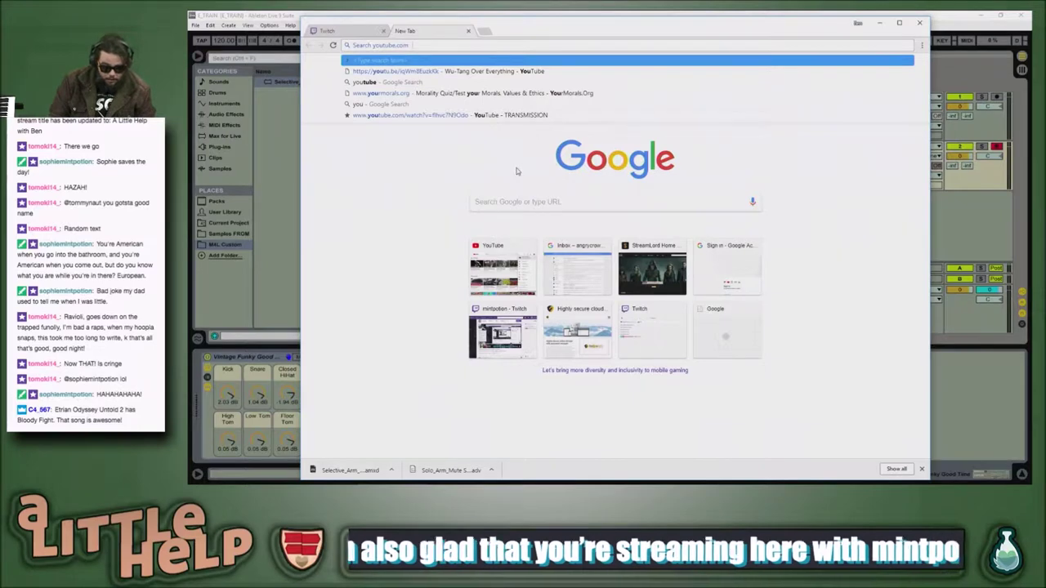
{"action": "type", "text": "ian o"}
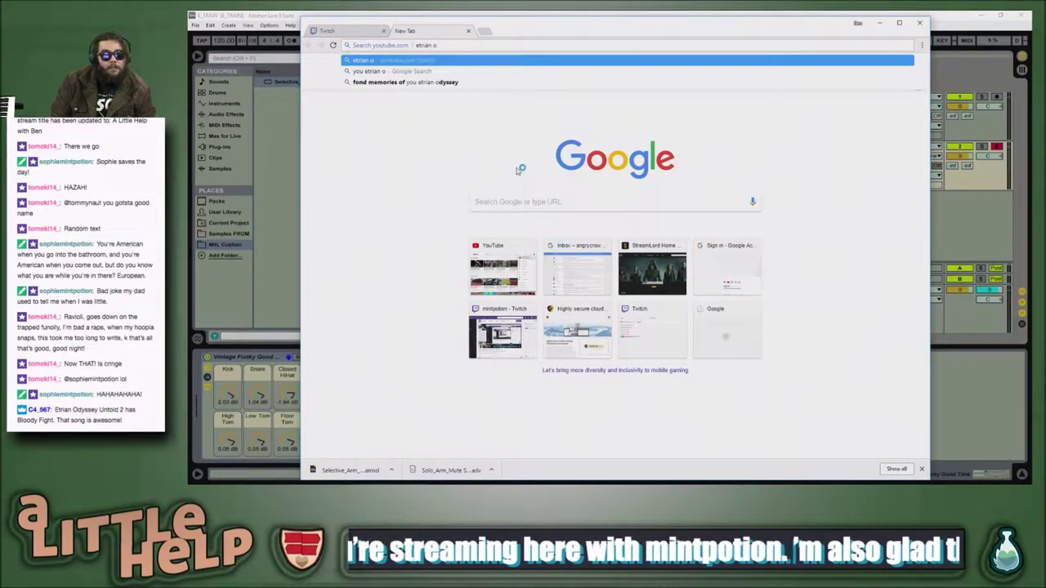
{"action": "type", "text": "dyssey"}
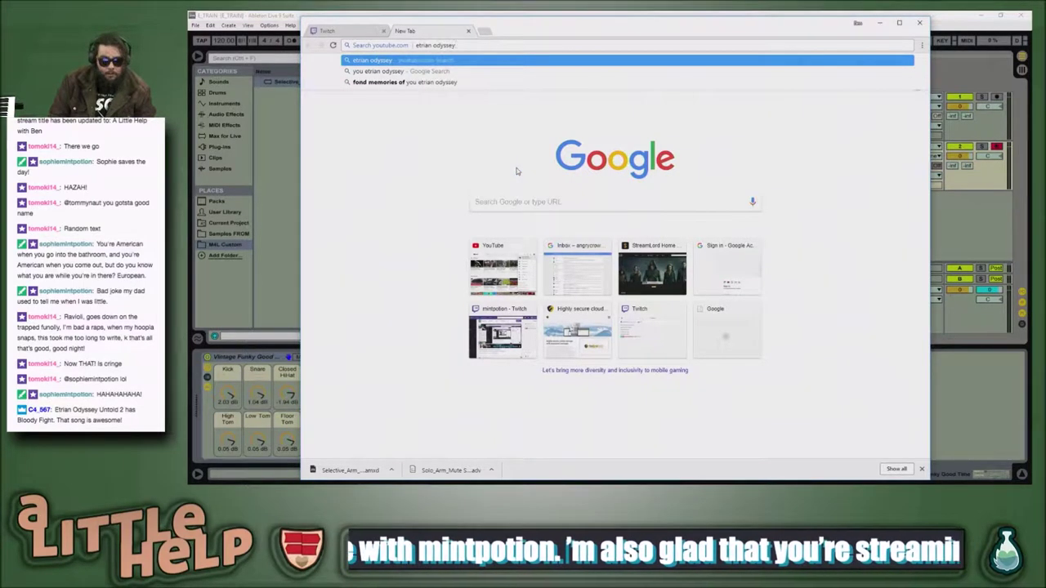
{"action": "type", "text": " Bloody Fight"}
{"action": "key", "text": "Return"}
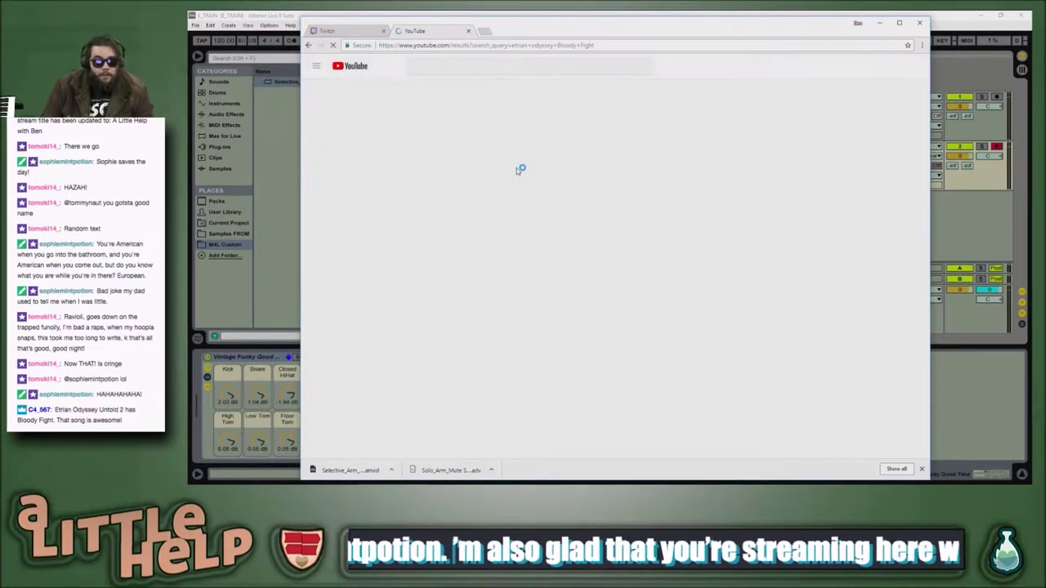
Step: Play the "Etrian Odyssey Untold 2: TKoF - Bloody Fight - Betting It All" video and give it a like
{"action": "left_click", "coordinate": [648, 123]}
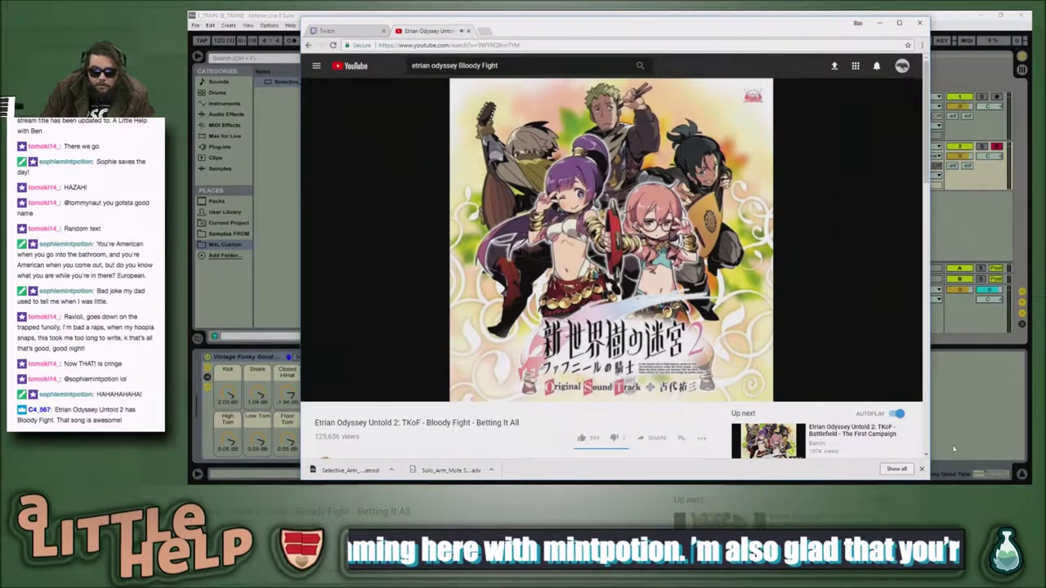
{"action": "left_click", "coordinate": [922, 470]}
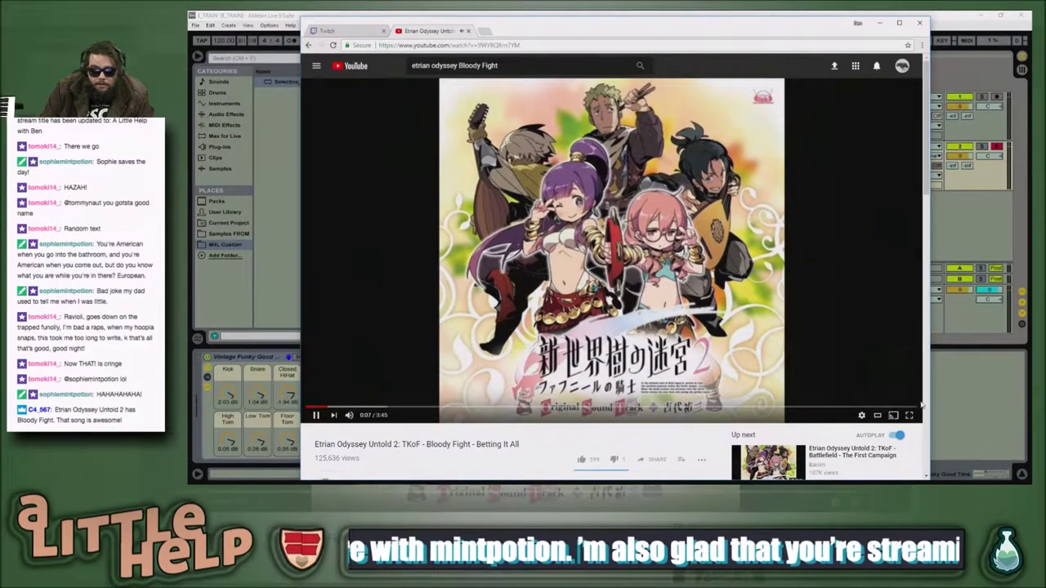
{"action": "mouse_move", "coordinate": [797, 377]}
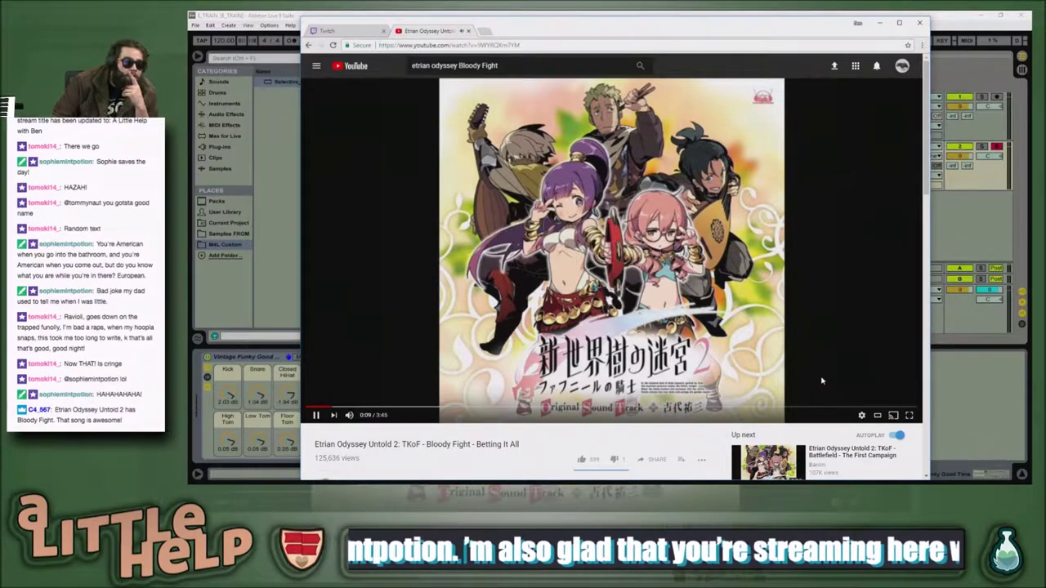
{"action": "left_click", "coordinate": [581, 459]}
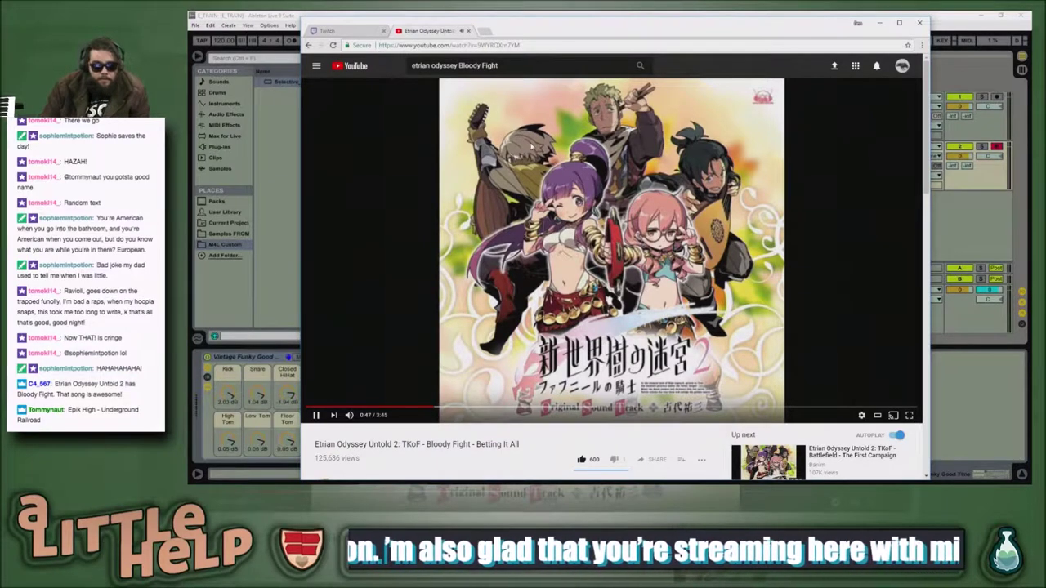
Step: Switch to Ableton Live and back to Chrome, listen to more of the Bloody Fight video, and pause it
{"action": "left_click", "coordinate": [265, 208]}
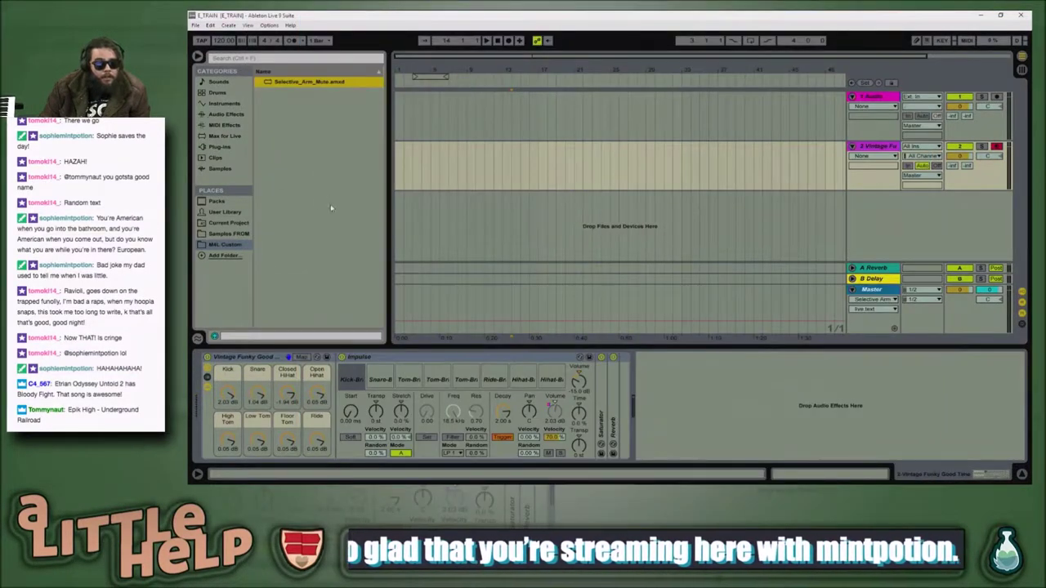
{"action": "key", "text": "alt+Tab"}
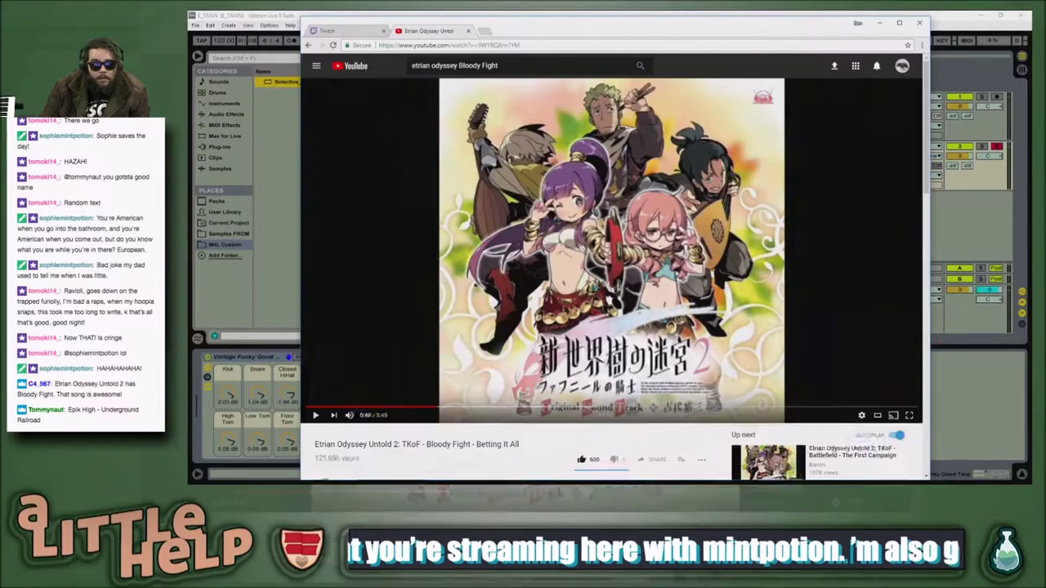
{"action": "key", "text": "space"}
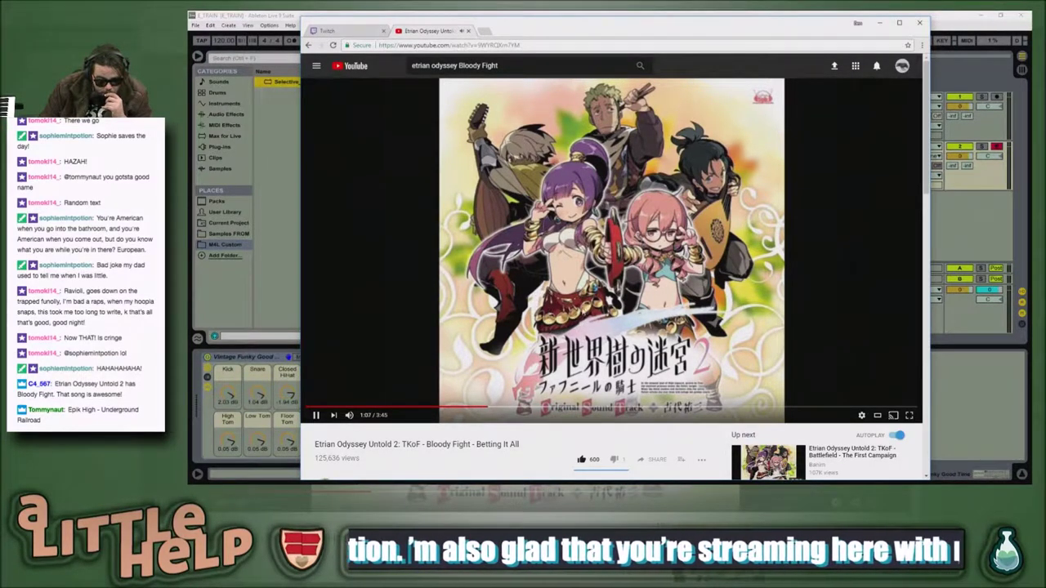
{"action": "left_click", "coordinate": [578, 287]}
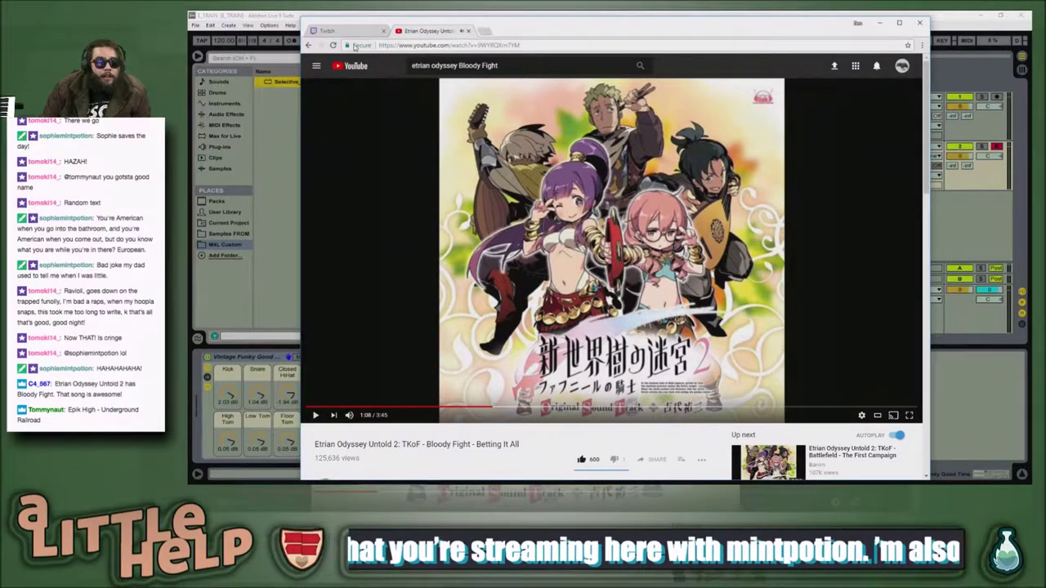
Step: Copy "Epik High - Underground Railroad" from the latest message in the Twitch chat
{"action": "left_click", "coordinate": [353, 31]}
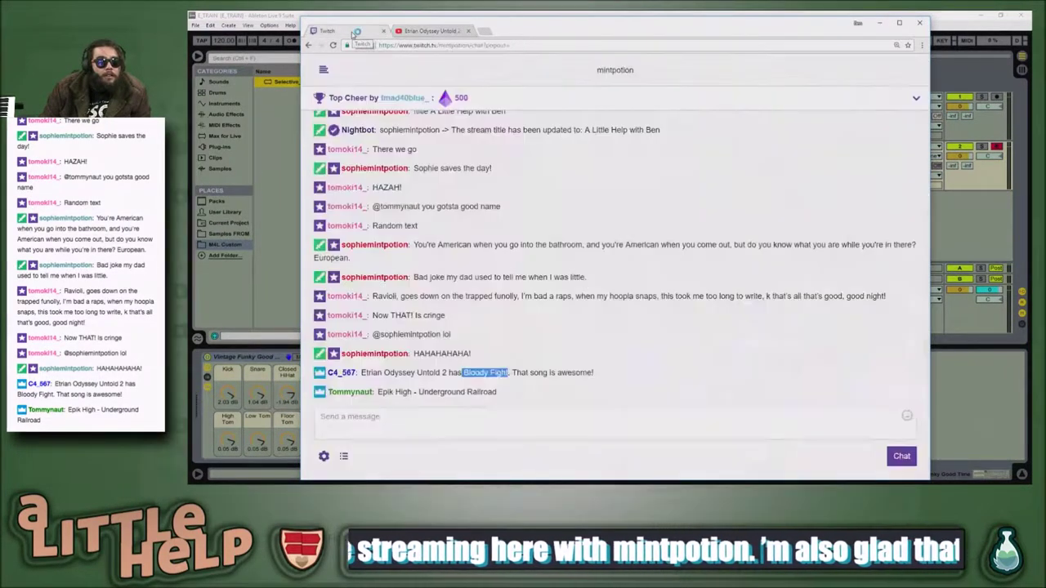
{"action": "left_click_drag", "start_coordinate": [496, 392], "coordinate": [378, 393]}
{"action": "key", "text": "ctrl+c"}
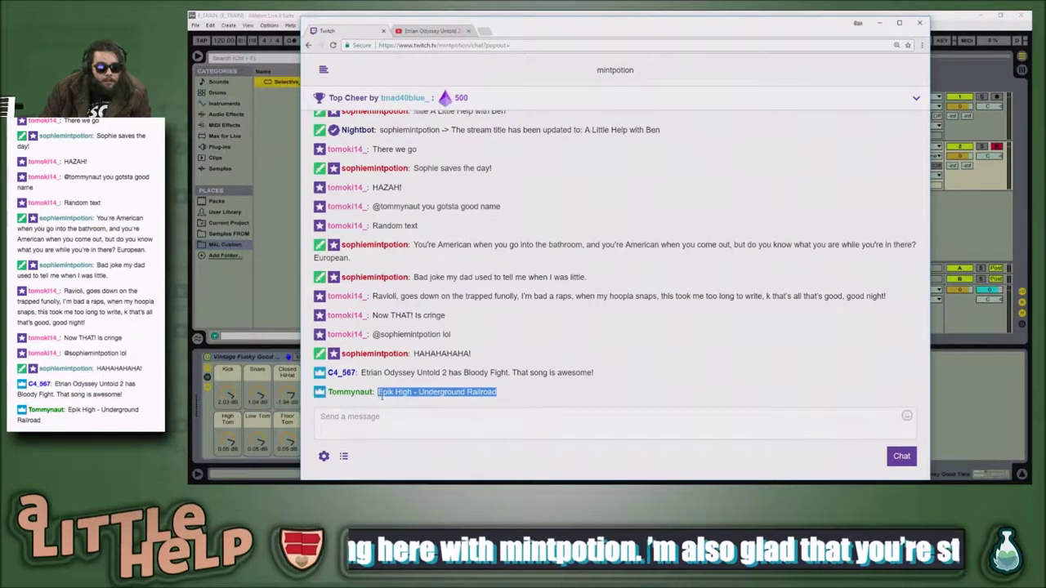
Step: Search Google in a new tab for "Epik High - Underground Railroad" and play the YouTube video result
{"action": "left_click", "coordinate": [488, 31]}
{"action": "key", "text": "ctrl+v"}
{"action": "key", "text": "Return"}
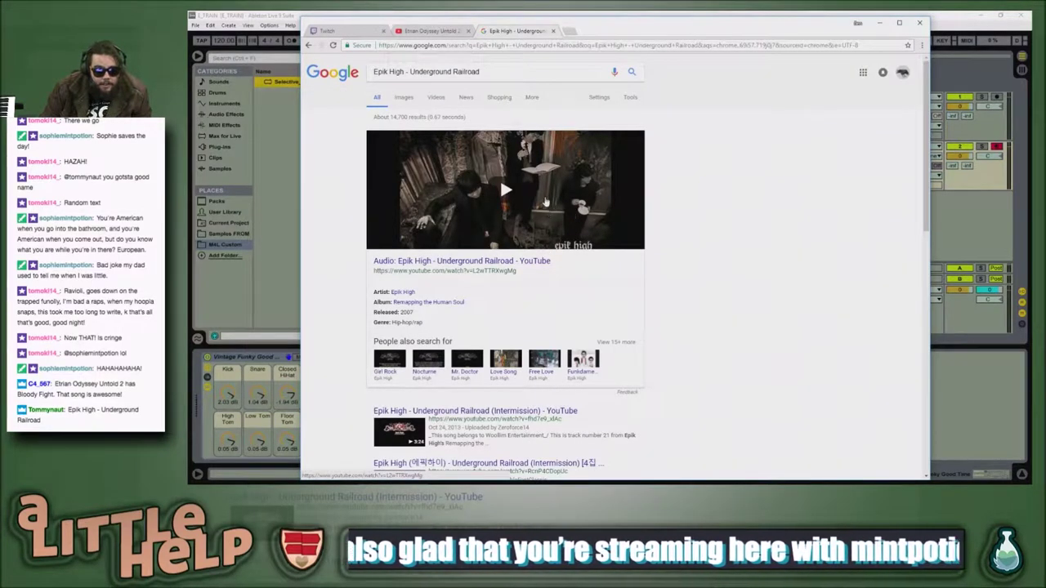
{"action": "left_click", "coordinate": [524, 188]}
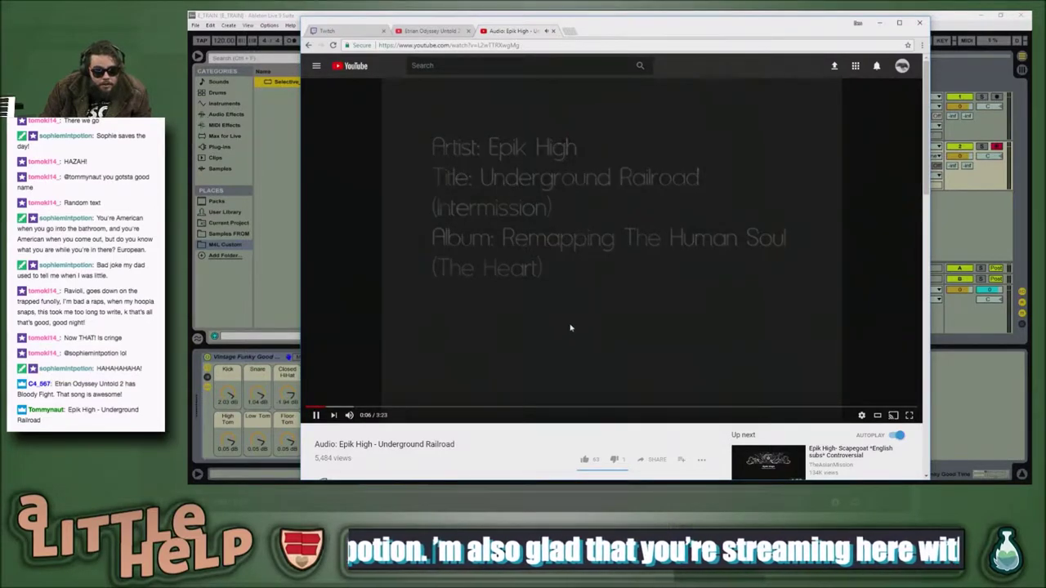
Step: Listen to excerpts of the Epik High - Underground Railroad video, skipping ahead to about 0:40, and pause it
{"action": "left_click", "coordinate": [367, 414]}
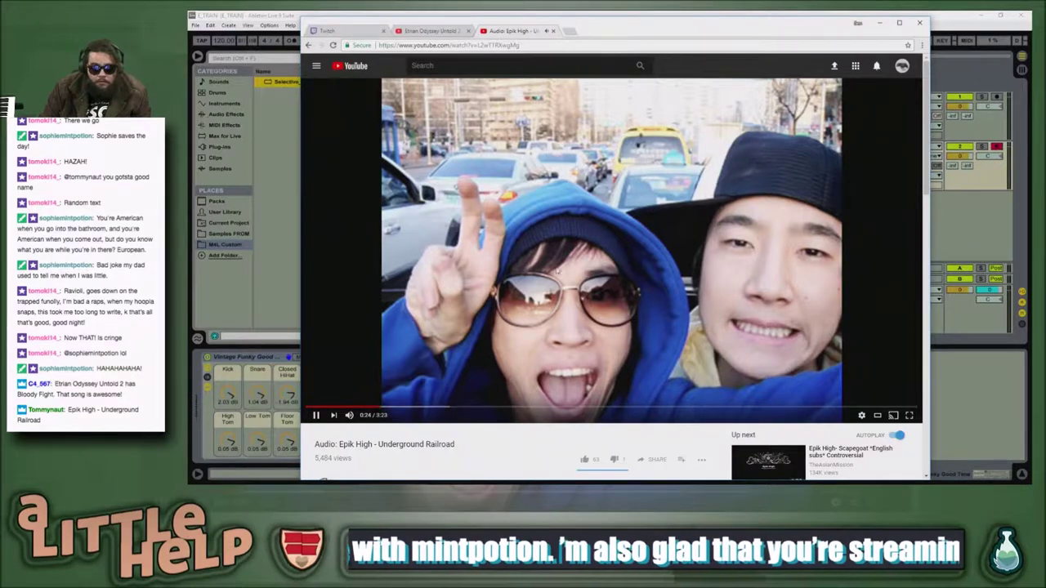
{"action": "left_click", "coordinate": [570, 255]}
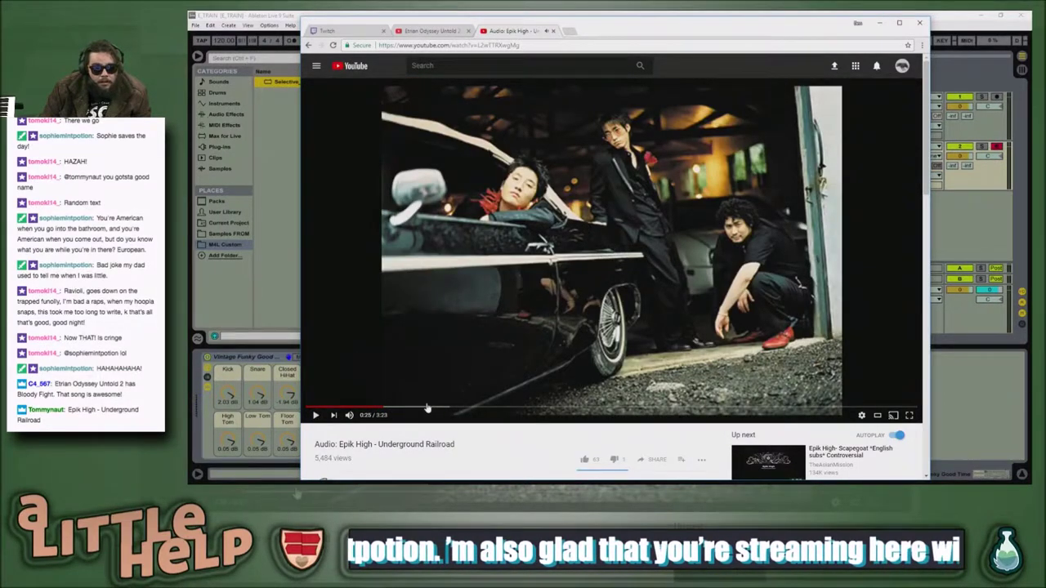
{"action": "left_click", "coordinate": [427, 407]}
{"action": "left_click", "coordinate": [601, 360]}
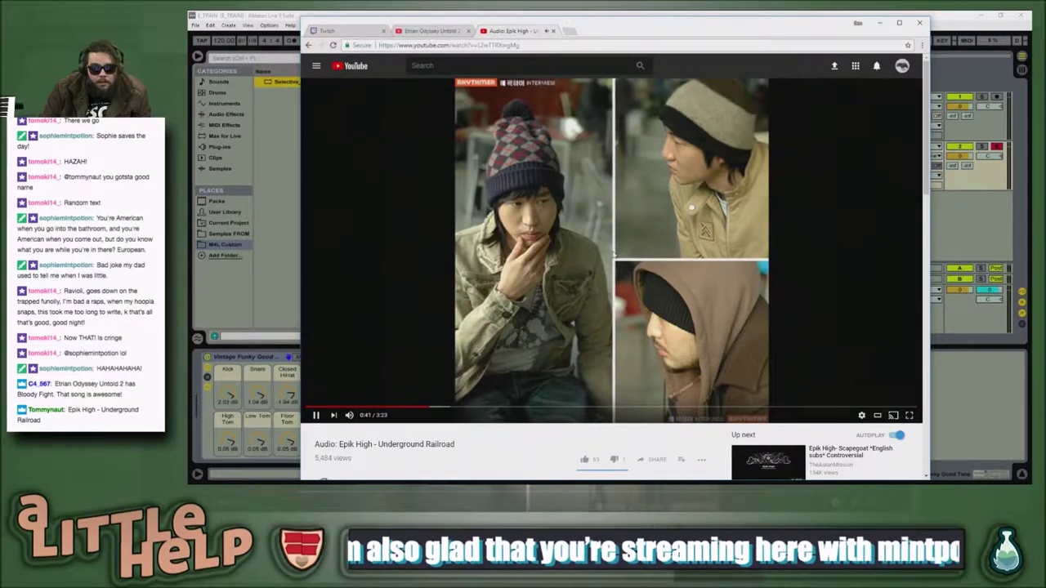
{"action": "left_click", "coordinate": [614, 253]}
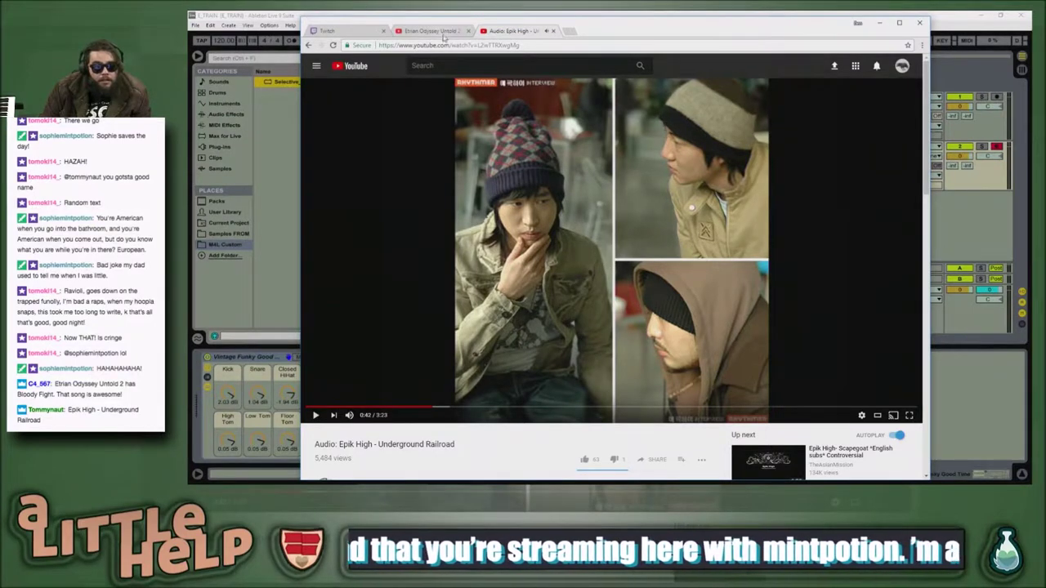
Step: Return to the Etrian Odyssey Untold 2 Bloody Fight video, replay its opening seconds, and pause it
{"action": "left_click", "coordinate": [442, 33]}
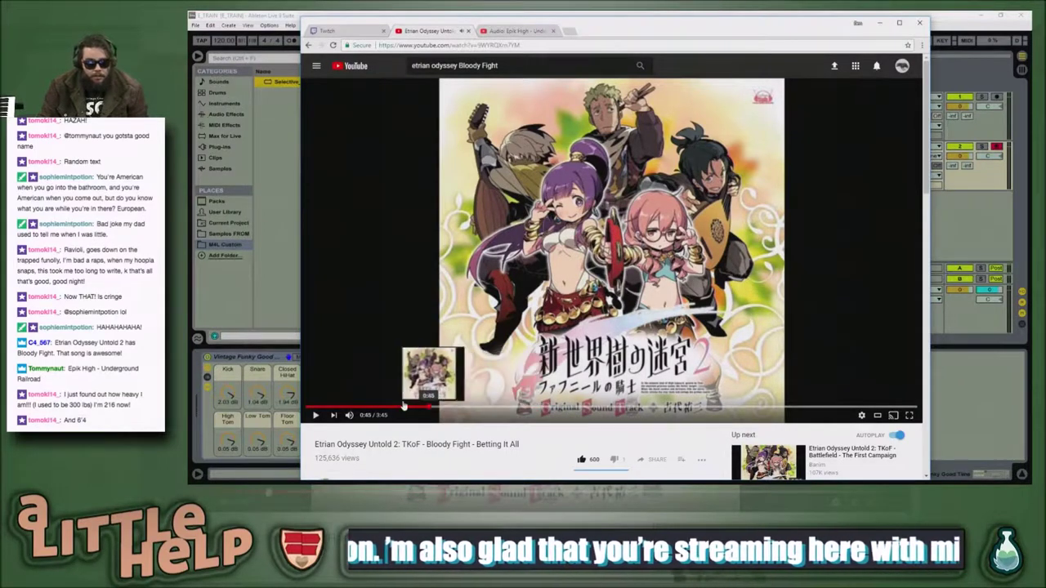
{"action": "left_click_drag", "start_coordinate": [433, 407], "coordinate": [324, 400]}
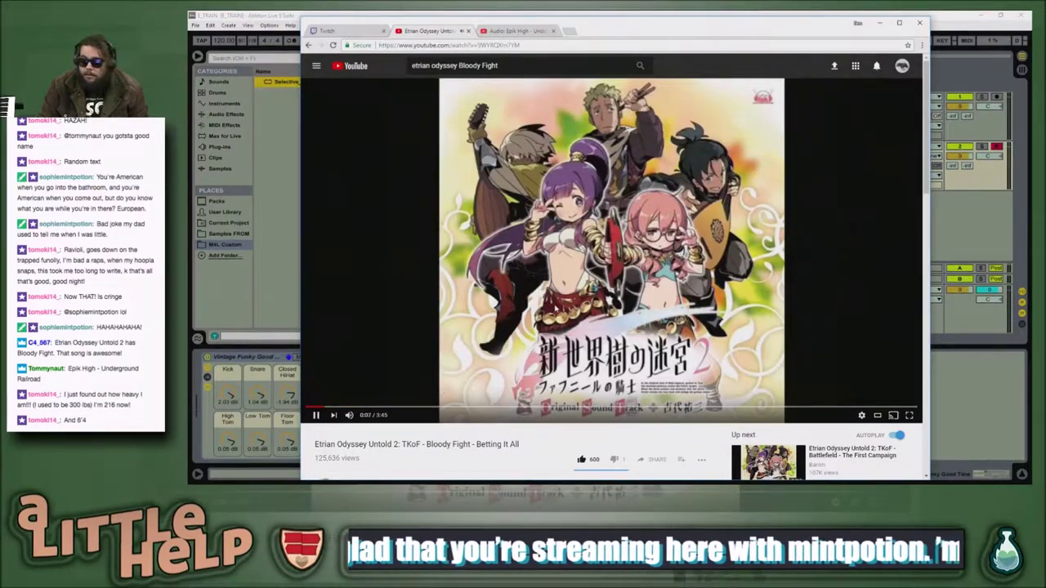
{"action": "left_click_drag", "start_coordinate": [309, 407], "coordinate": [307, 407]}
{"action": "key", "text": "space"}
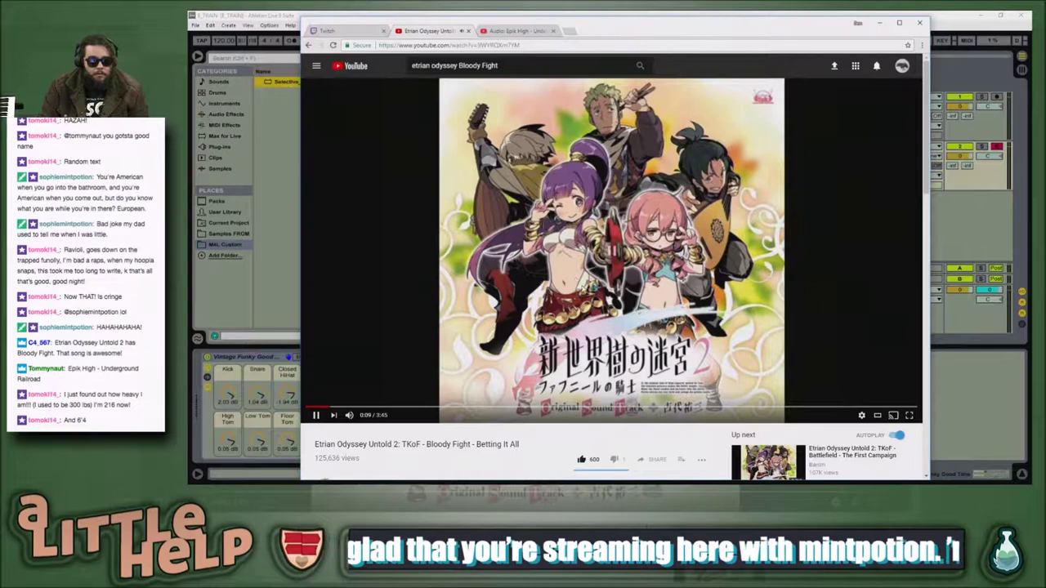
Step: Switch to Ableton Live and look through the sample folder, the Drums category and the installed Packs for a drum kit
{"action": "left_click", "coordinate": [263, 175]}
{"action": "left_click", "coordinate": [472, 170]}
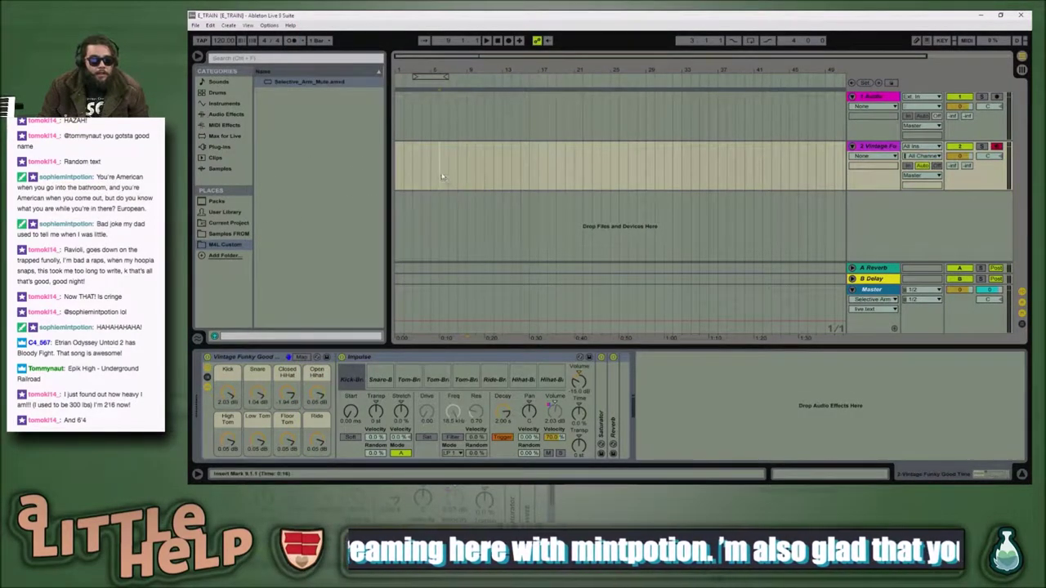
{"action": "left_click", "coordinate": [228, 233]}
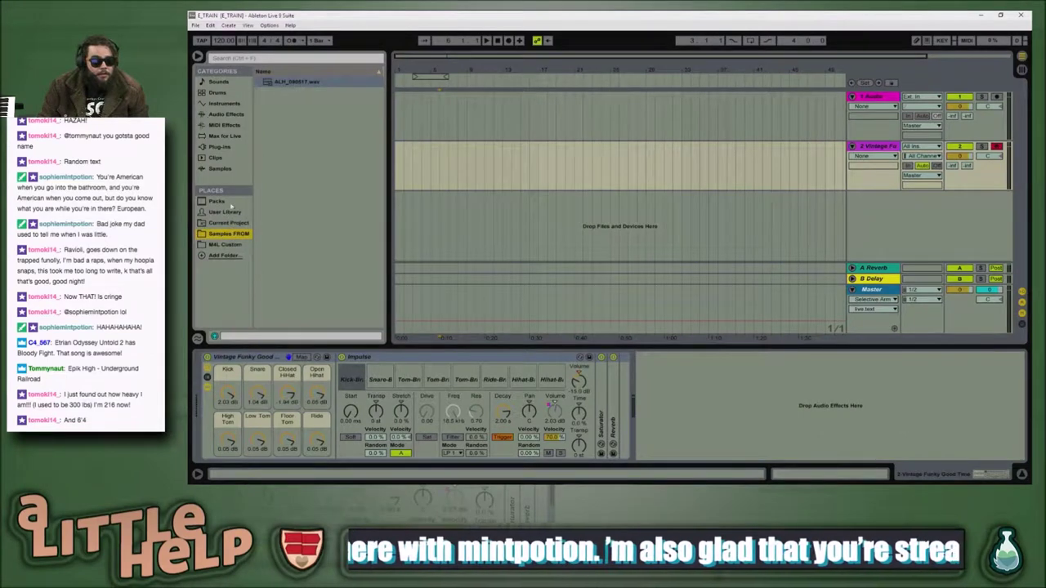
{"action": "left_click", "coordinate": [217, 92]}
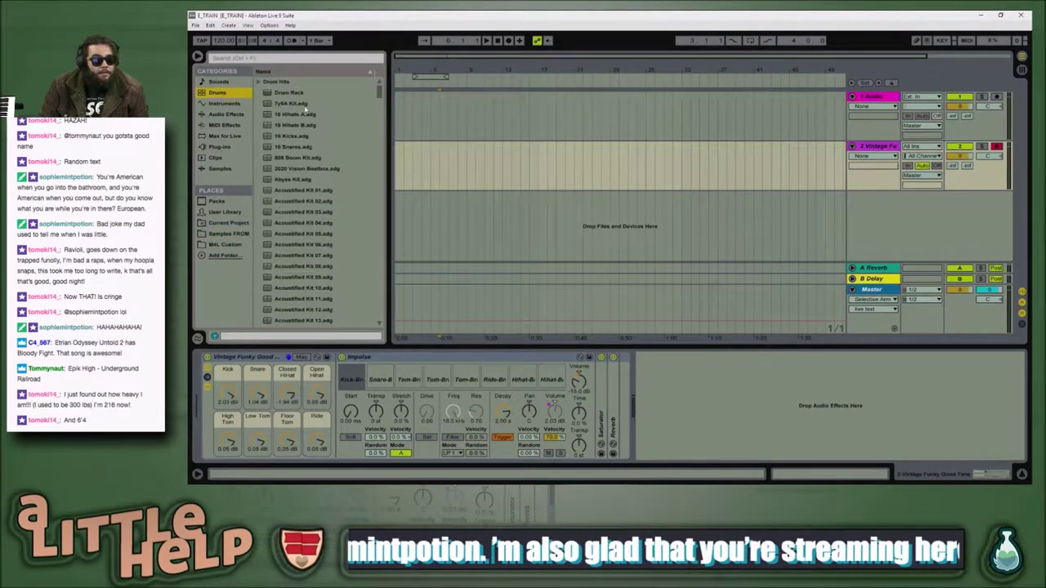
{"action": "left_click", "coordinate": [302, 93]}
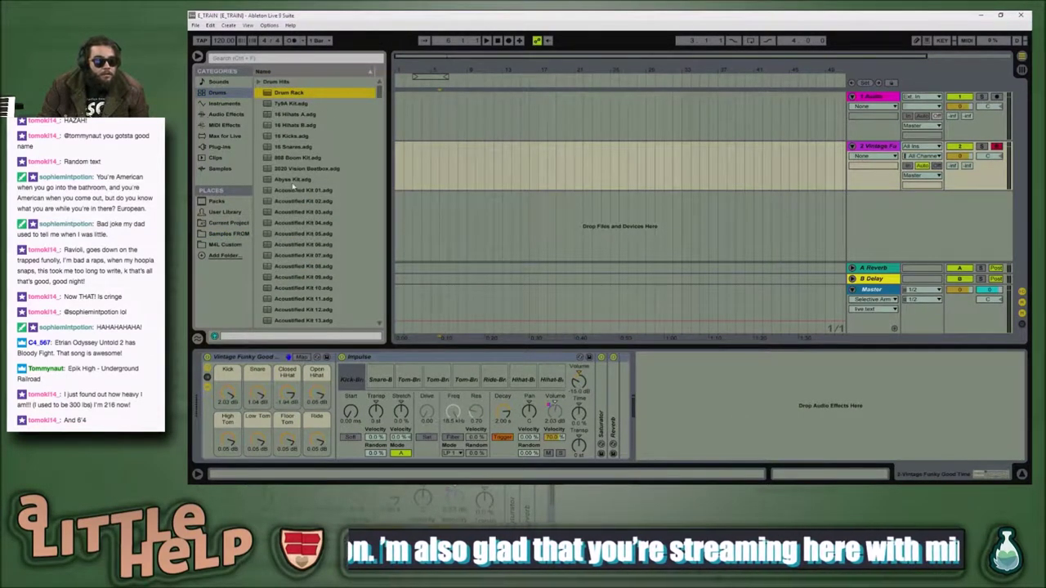
{"action": "scroll", "coordinate": [292, 186], "scroll_direction": "down", "scroll_amount": 4}
{"action": "left_click", "coordinate": [237, 202]}
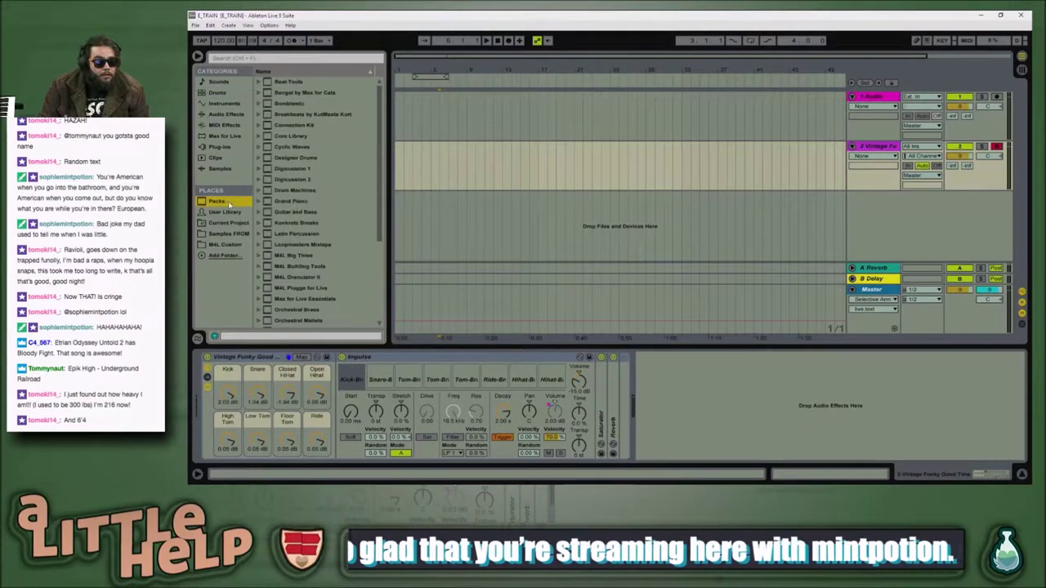
{"action": "scroll", "coordinate": [309, 217], "scroll_direction": "down", "scroll_amount": 6}
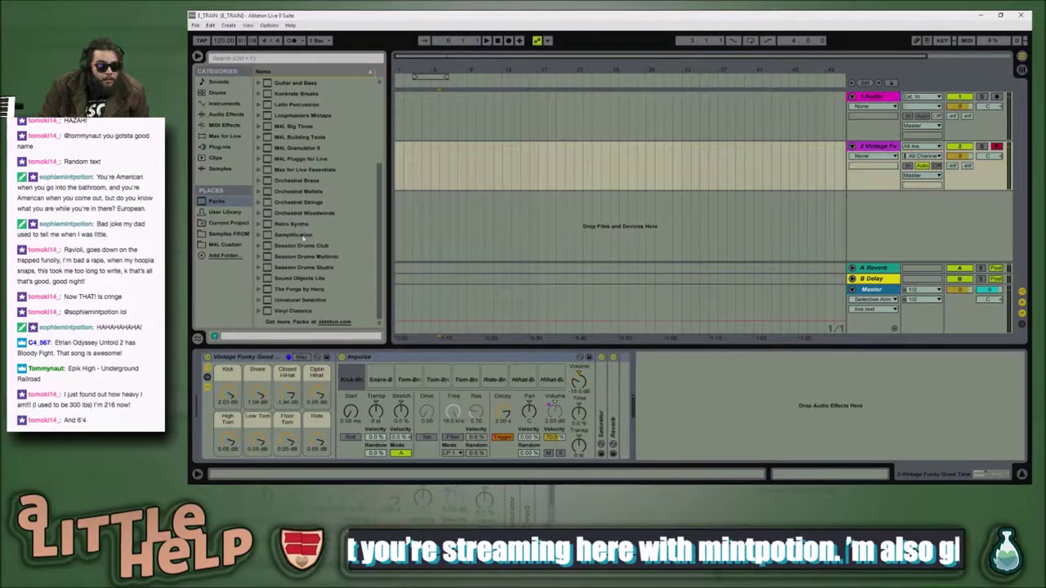
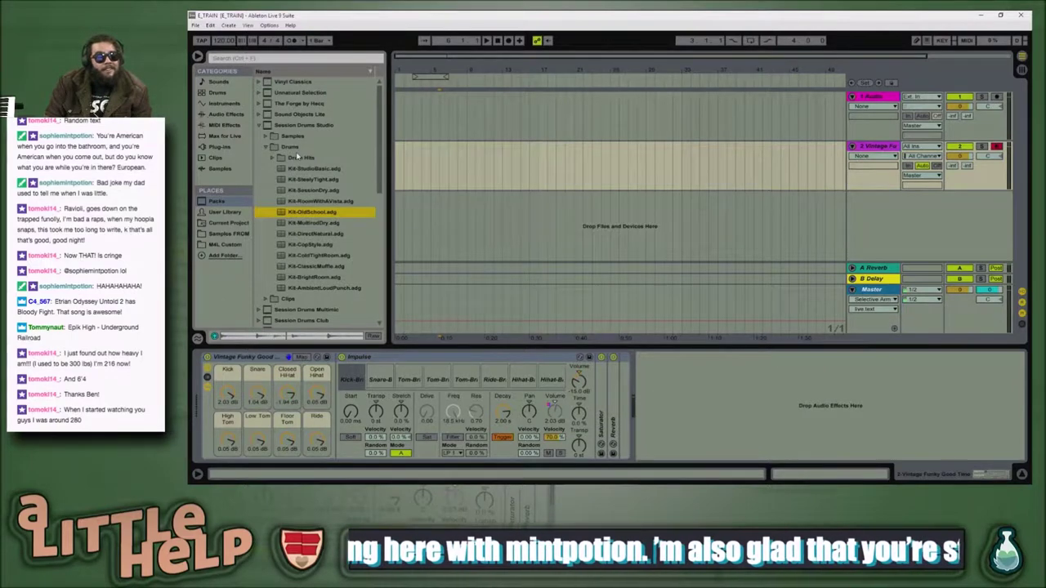
Step: Audition the drum kit presets in the Drums folder of the Session Drums Studio pack, from Kit-SteelyTight to Kit-ClassicMuffle
{"action": "key", "text": "Down"}
{"action": "key", "text": "Down"}
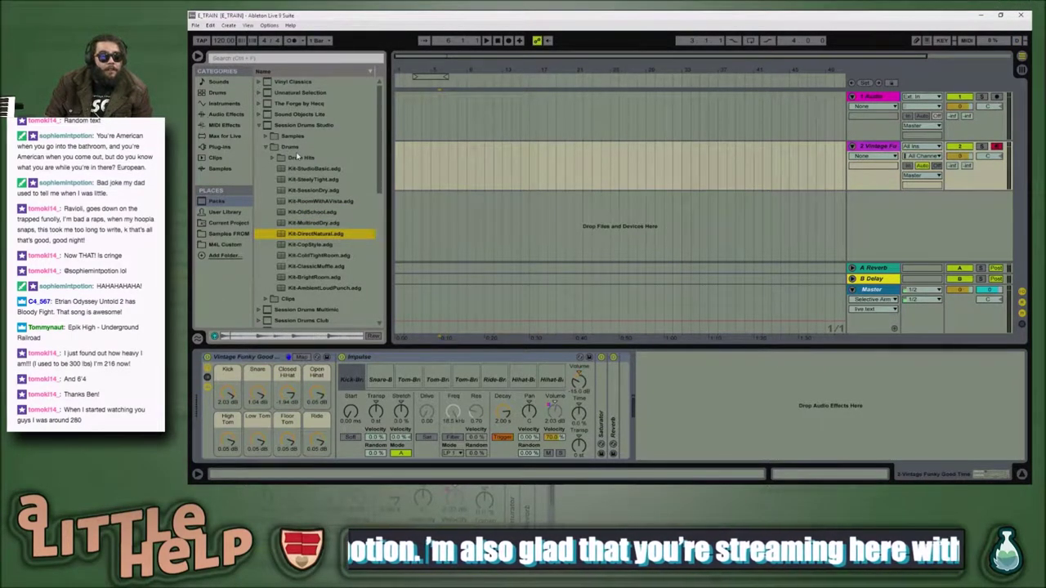
{"action": "key", "text": "Down"}
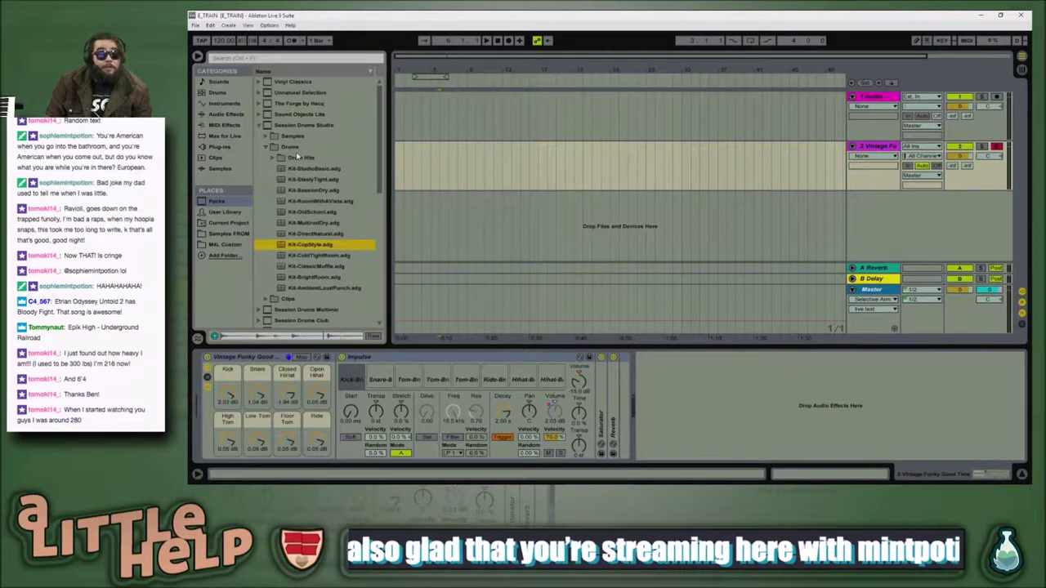
{"action": "key", "text": "Down"}
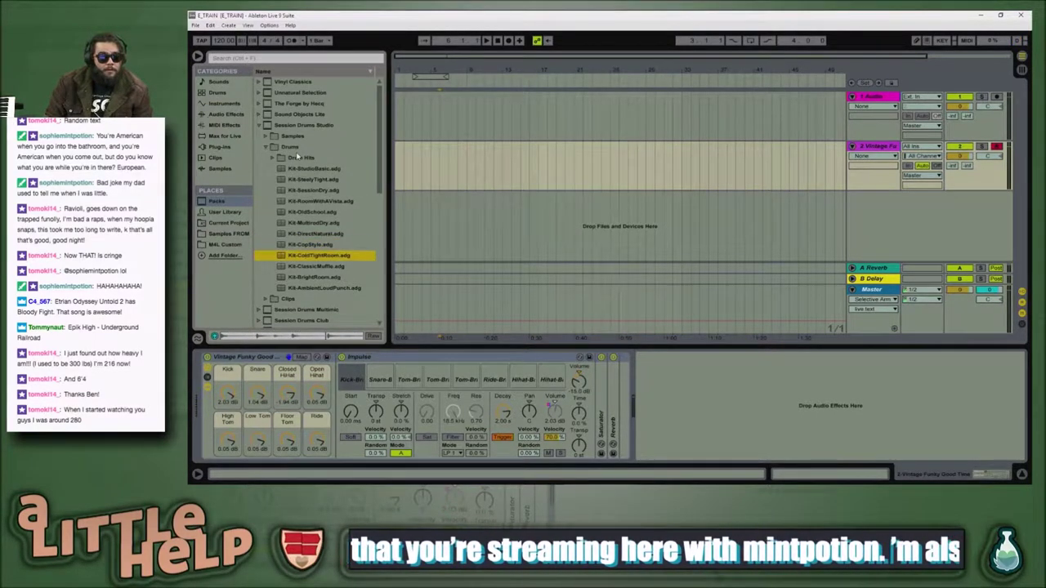
{"action": "key", "text": "Down"}
{"action": "key", "text": "Up"}
{"action": "key", "text": "Up"}
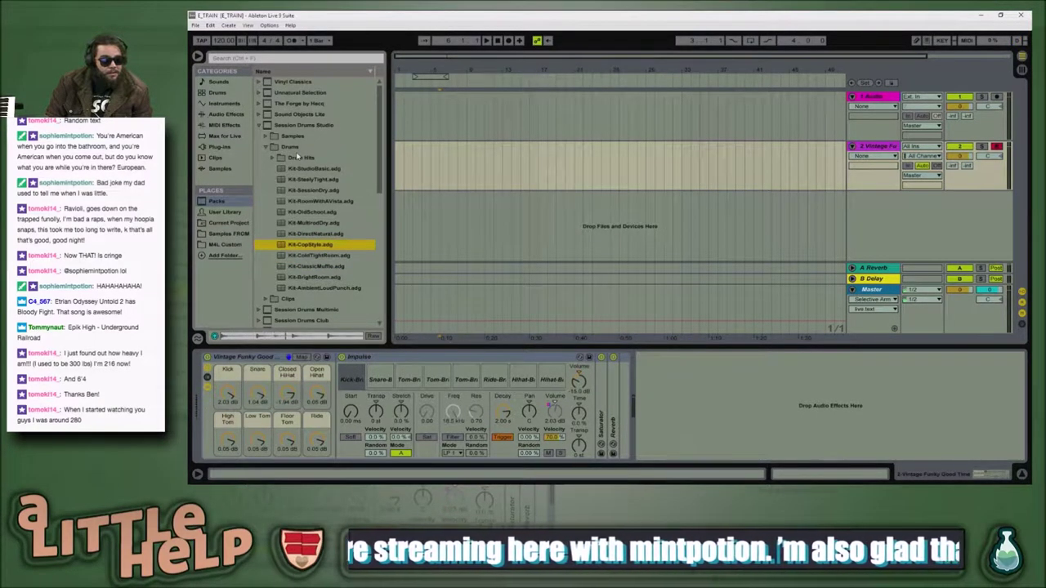
{"action": "key", "text": "Down"}
{"action": "key", "text": "Down"}
{"action": "key", "text": "Down"}
{"action": "key", "text": "Up"}
{"action": "key", "text": "Up"}
{"action": "key", "text": "Up"}
{"action": "key", "text": "Up"}
{"action": "key", "text": "Up"}
{"action": "key", "text": "Up"}
{"action": "key", "text": "Up"}
{"action": "key", "text": "Up"}
{"action": "key", "text": "Up"}
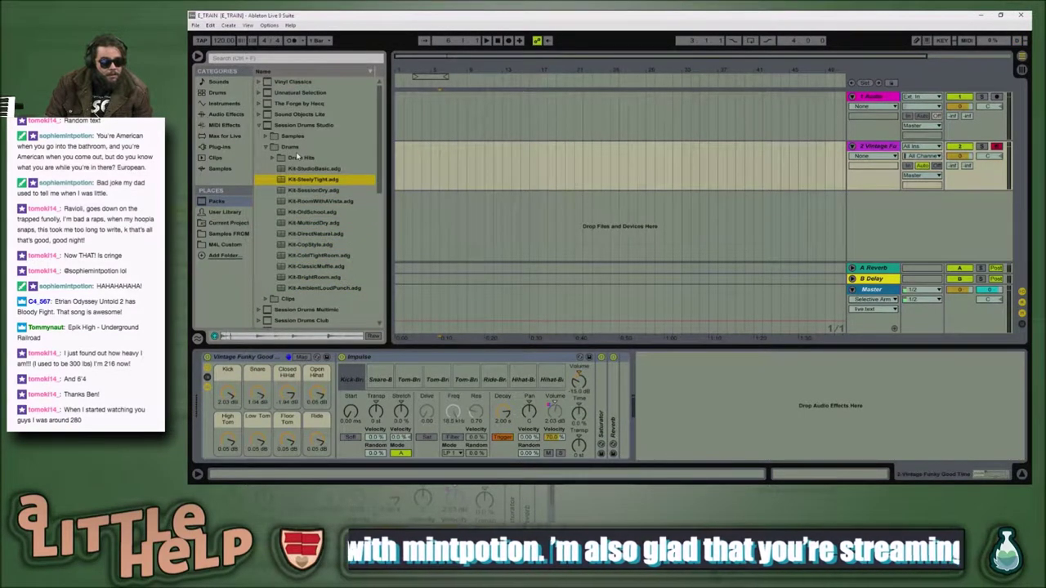
Step: Load Kit-OldSchool.adg from the Session Drums Studio pack onto the second track in place of the Vintage Funky kit
{"action": "key", "text": "Down"}
{"action": "key", "text": "Down"}
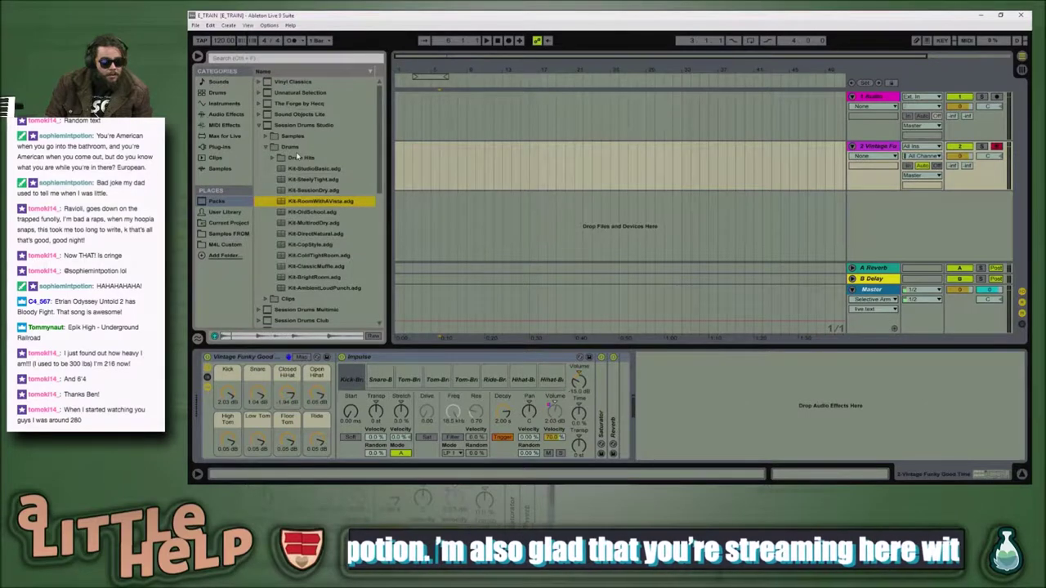
{"action": "key", "text": "Down"}
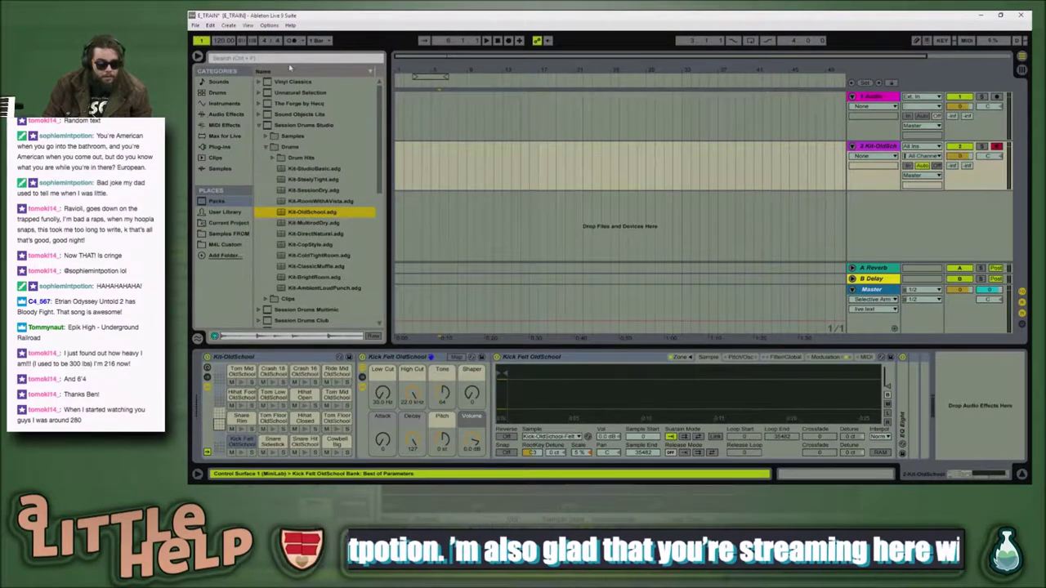
Step: Set the song tempo to 96 BPM and create an empty four-bar MIDI clip at the start of the Kit-OldSchool track
{"action": "left_click", "coordinate": [229, 40]}
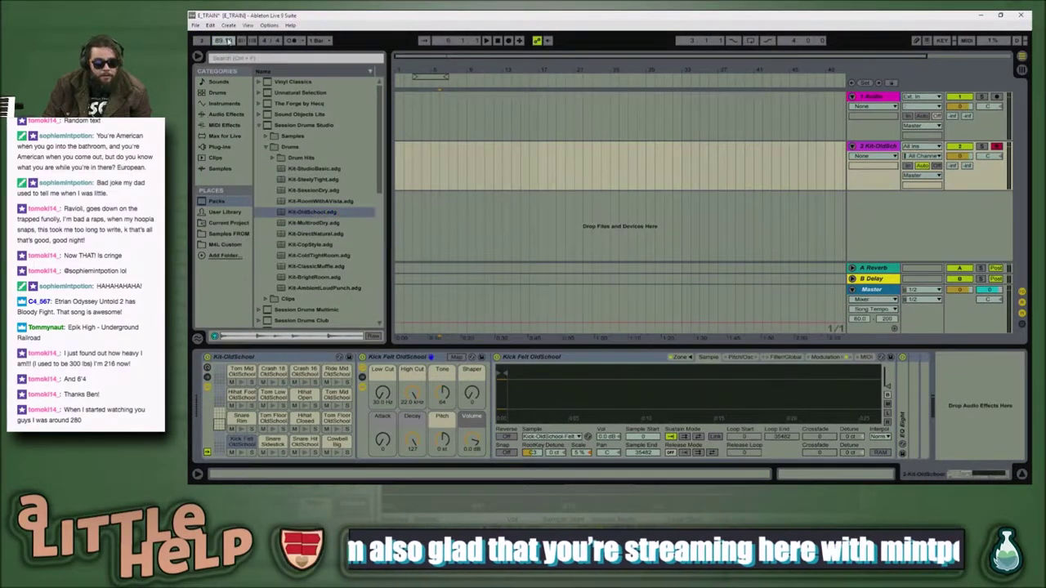
{"action": "left_click", "coordinate": [409, 162]}
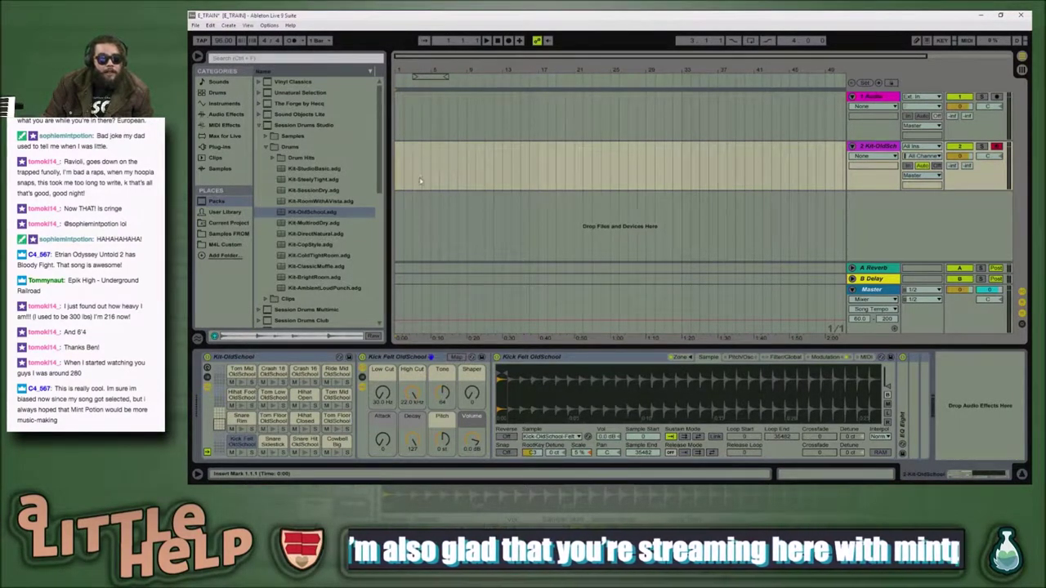
{"action": "left_click_drag", "start_coordinate": [430, 181], "coordinate": [392, 179]}
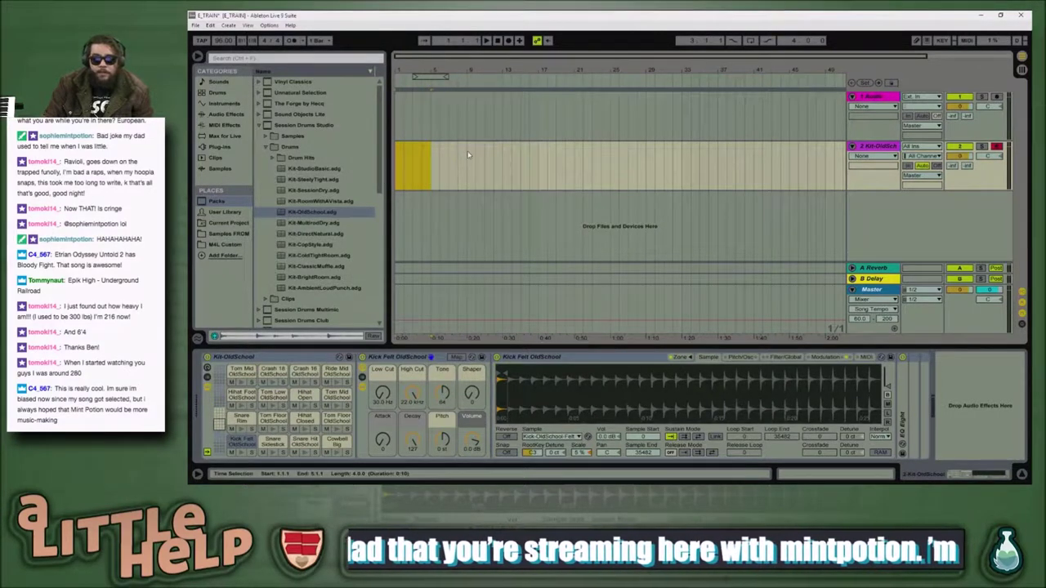
{"action": "key", "text": "ctrl+shift+m"}
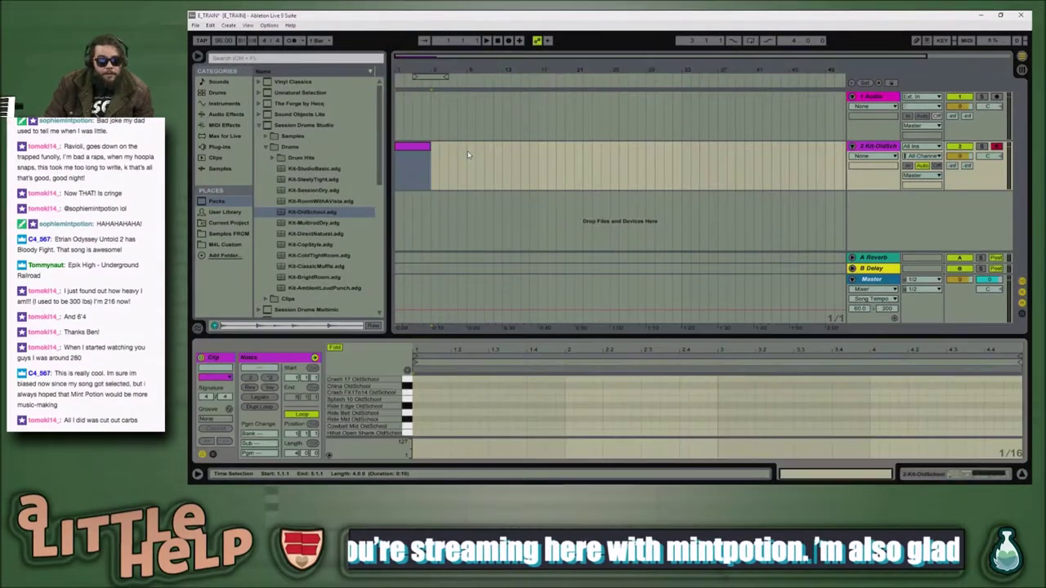
Step: Enlarge the note editor and place a 1/16 Kick Felt Low note at 1.1.1, removing the trial Kick Felt note
{"action": "left_click_drag", "start_coordinate": [494, 336], "coordinate": [477, 238]}
{"action": "scroll", "coordinate": [467, 392], "scroll_direction": "down", "scroll_amount": 1}
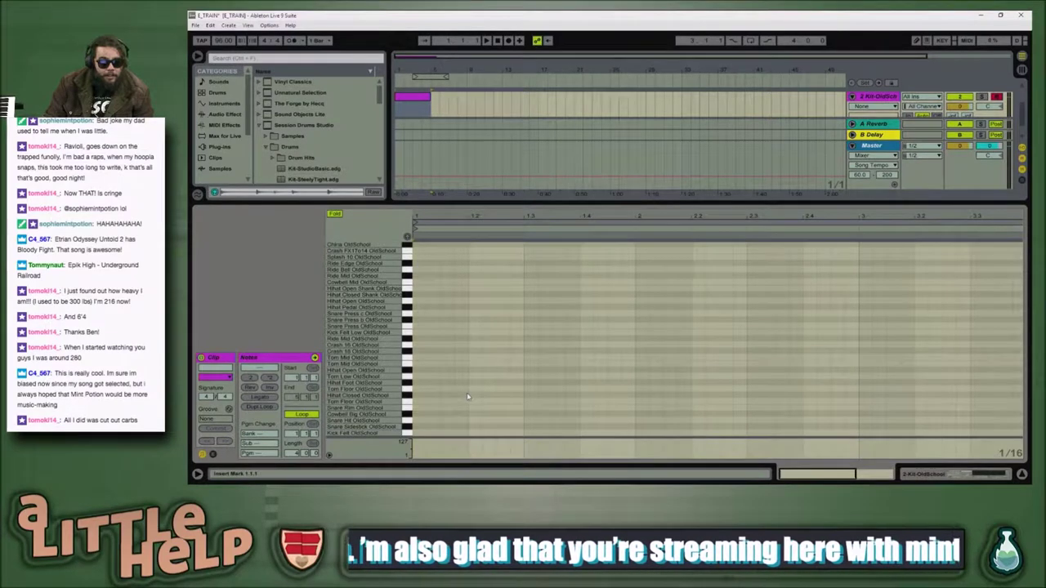
{"action": "double_click", "coordinate": [420, 433]}
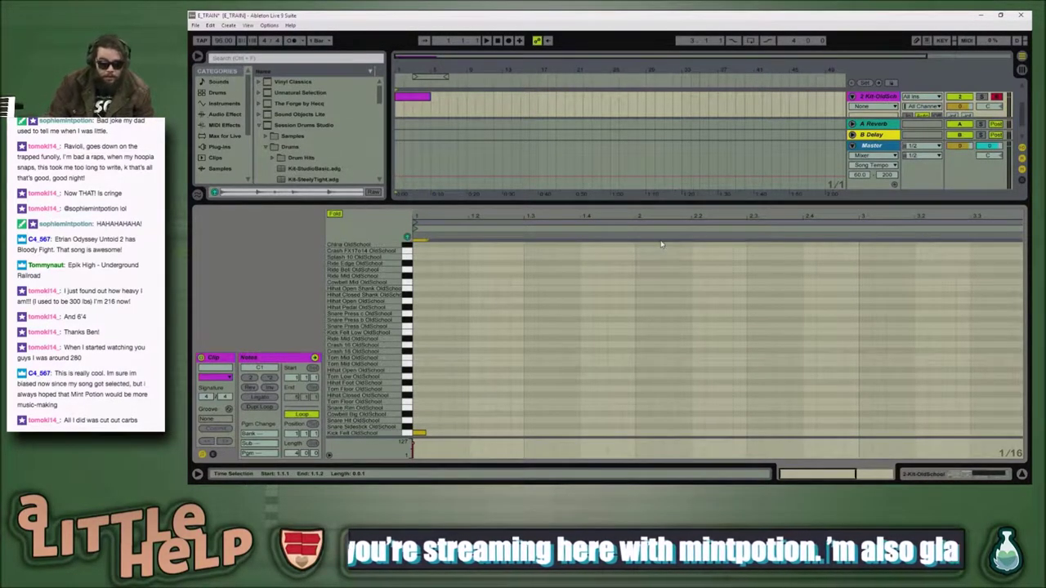
{"action": "key", "text": "ctrl+a"}
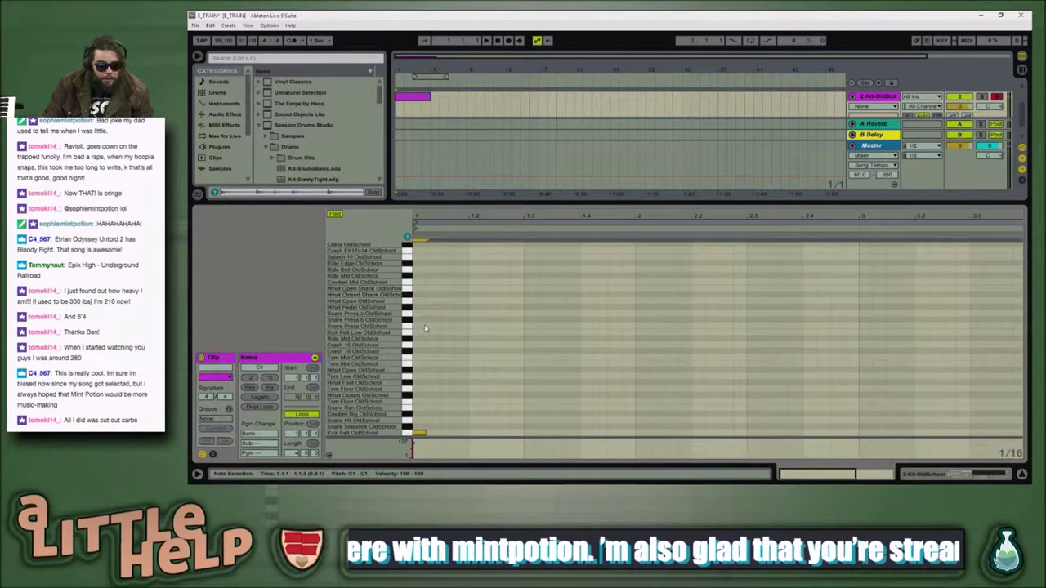
{"action": "double_click", "coordinate": [419, 332]}
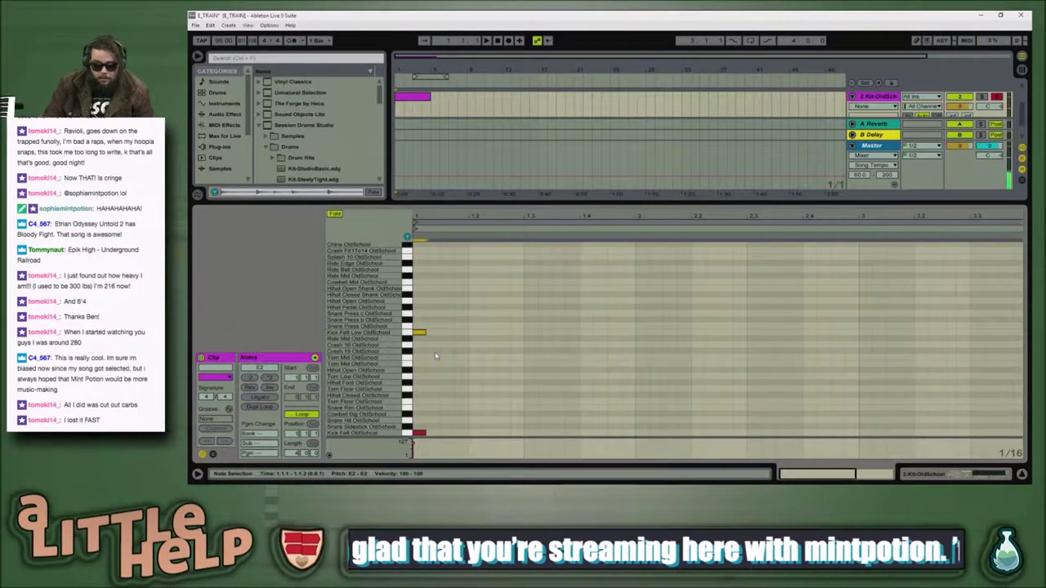
{"action": "left_click", "coordinate": [419, 434]}
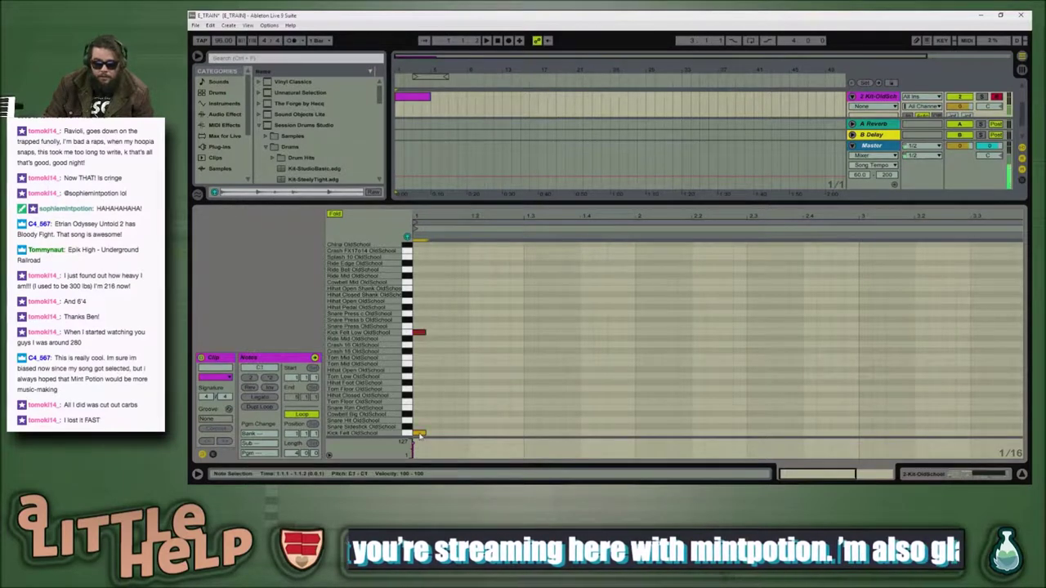
{"action": "key", "text": "Delete"}
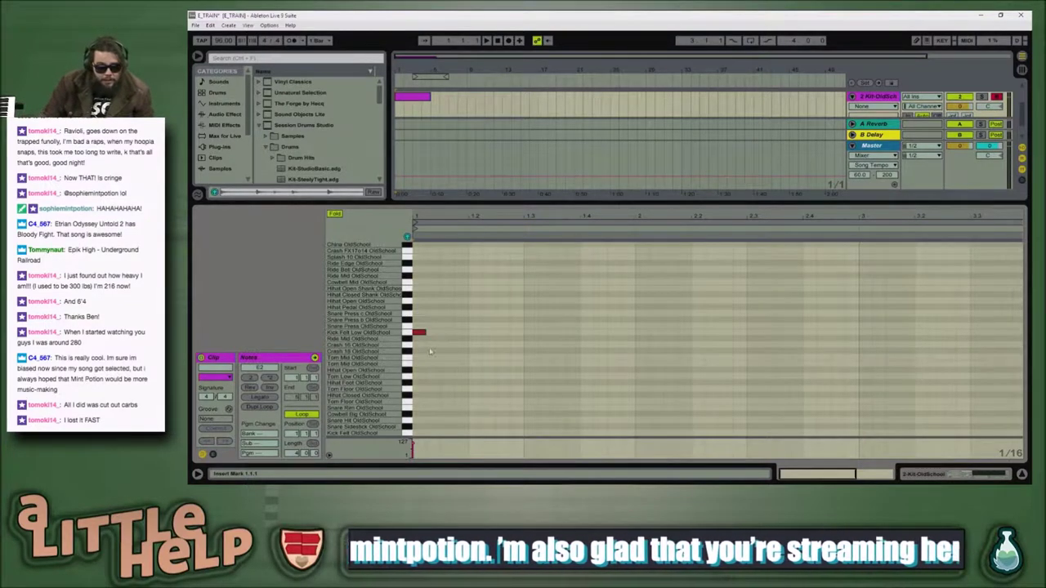
Step: Add a 1/16 snare note, move it to Snare Sidestick at 1.2.1, and set its velocity to 104
{"action": "double_click", "coordinate": [419, 408]}
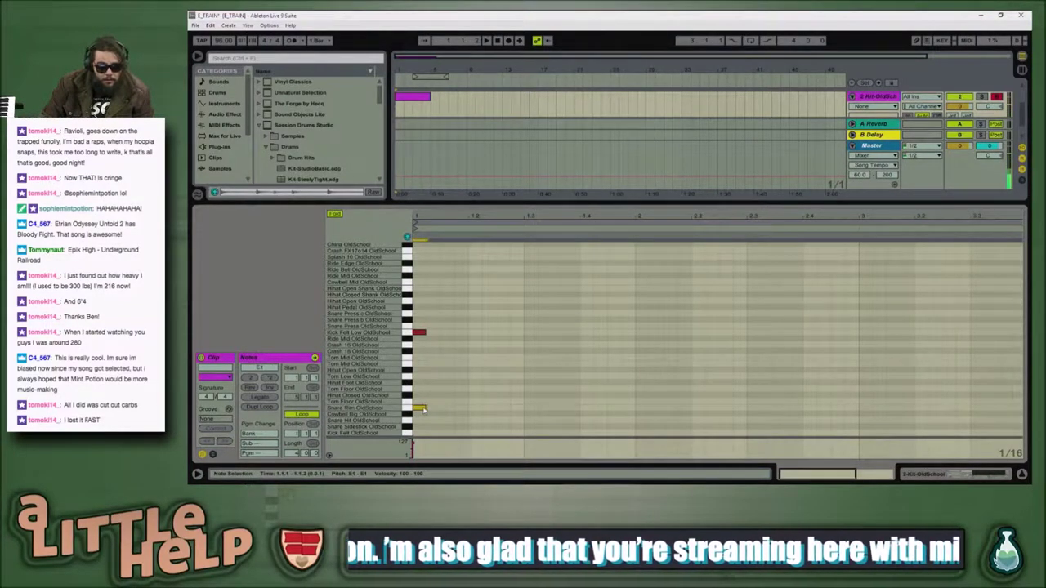
{"action": "key", "text": "Right"}
{"action": "key", "text": "Right"}
{"action": "key", "text": "Right"}
{"action": "key", "text": "Right"}
{"action": "key", "text": "Right"}
{"action": "key", "text": "Up"}
{"action": "left_click_drag", "start_coordinate": [489, 401], "coordinate": [488, 456]}
{"action": "left_click_drag", "start_coordinate": [489, 401], "coordinate": [489, 392]}
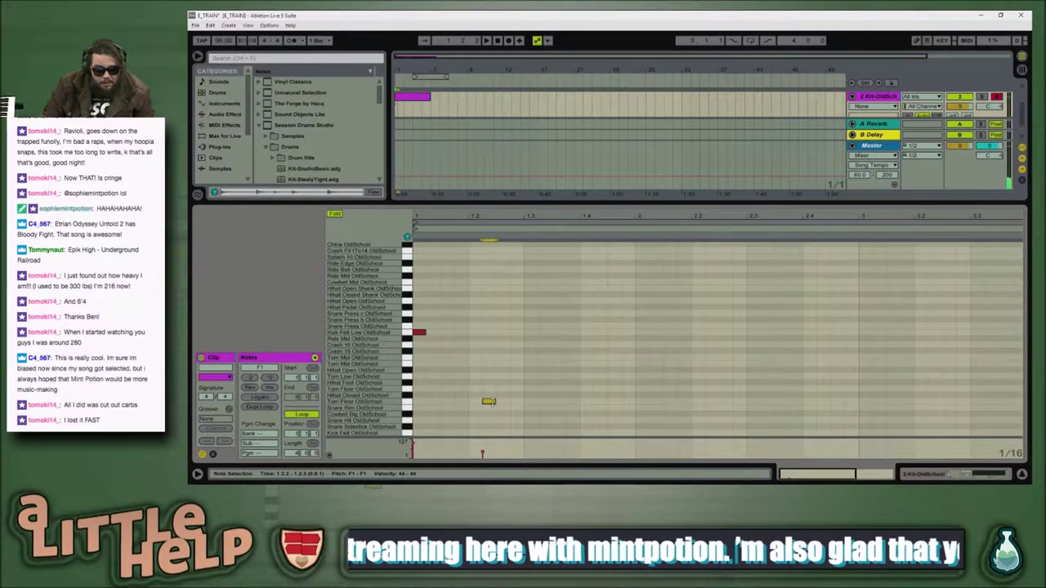
{"action": "key", "text": "Down"}
{"action": "key", "text": "Down"}
{"action": "key", "text": "Down"}
{"action": "key", "text": "Left"}
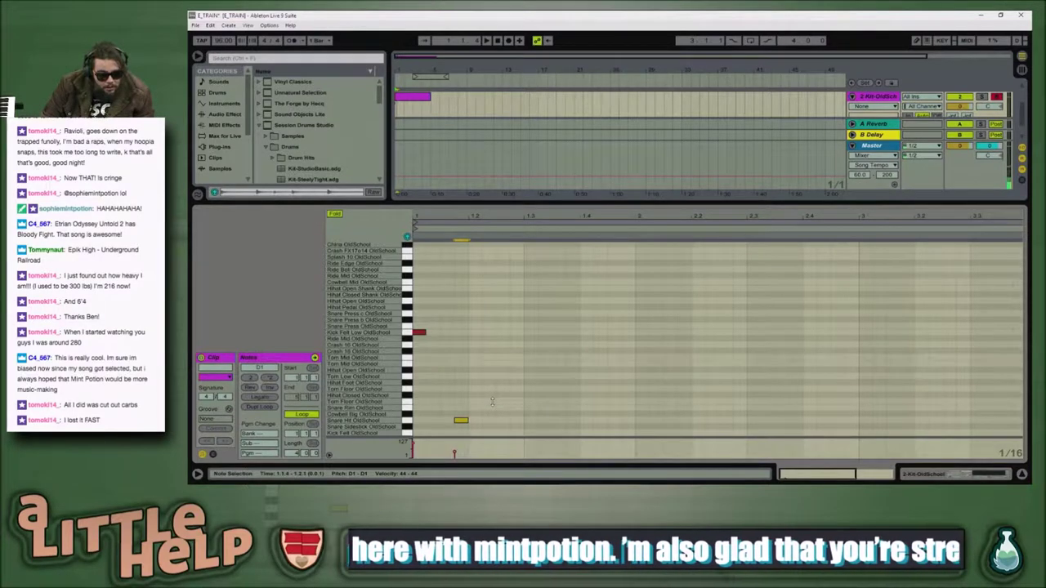
{"action": "key", "text": "Down"}
{"action": "left_click_drag", "start_coordinate": [492, 401], "coordinate": [492, 352]}
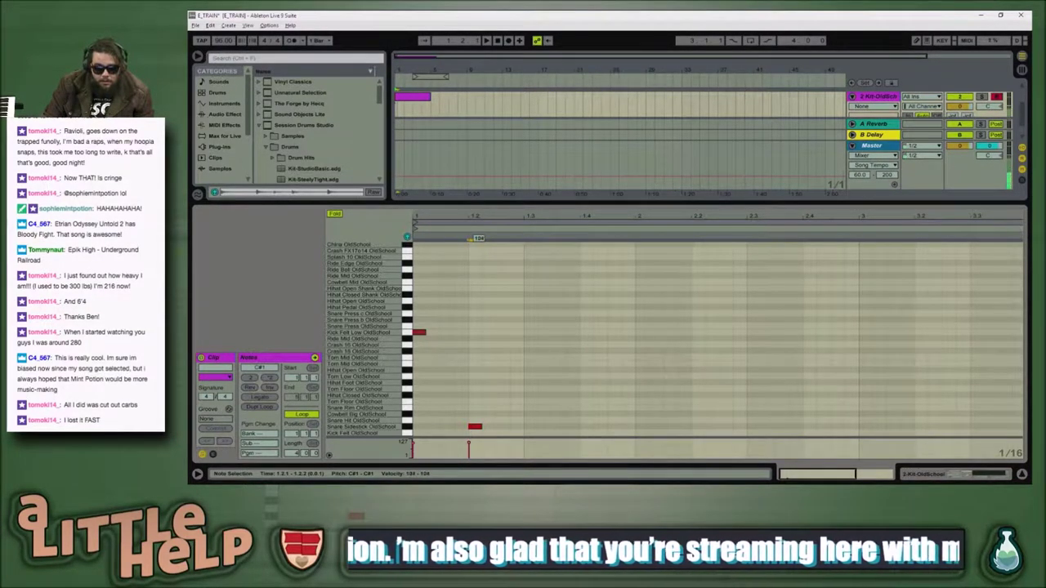
Step: Move the Snare Sidestick note to 1.2.3 and audition the kick and sidestick pattern
{"action": "left_click_drag", "start_coordinate": [478, 431], "coordinate": [505, 431]}
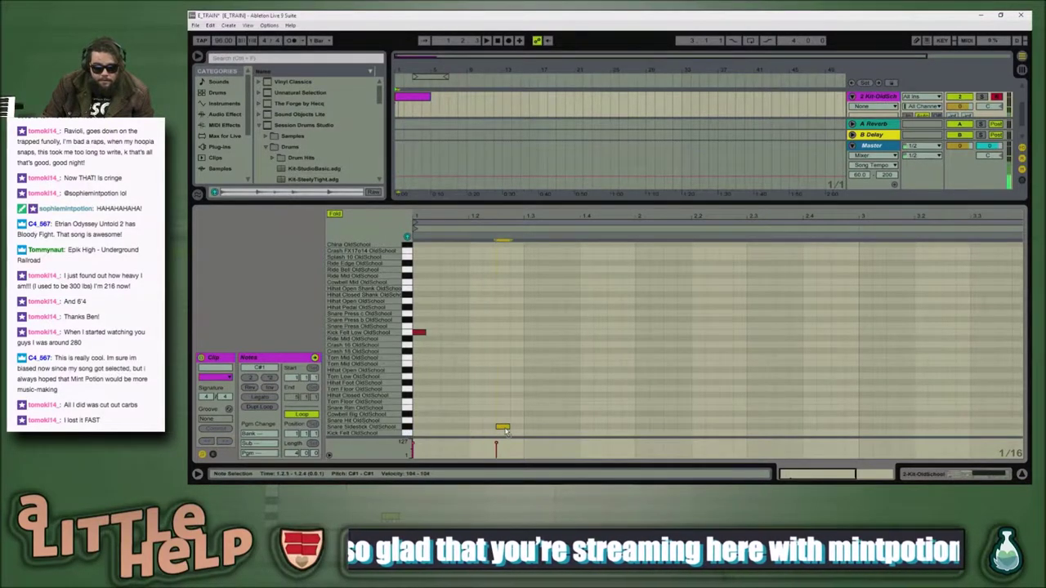
{"action": "key", "text": "space"}
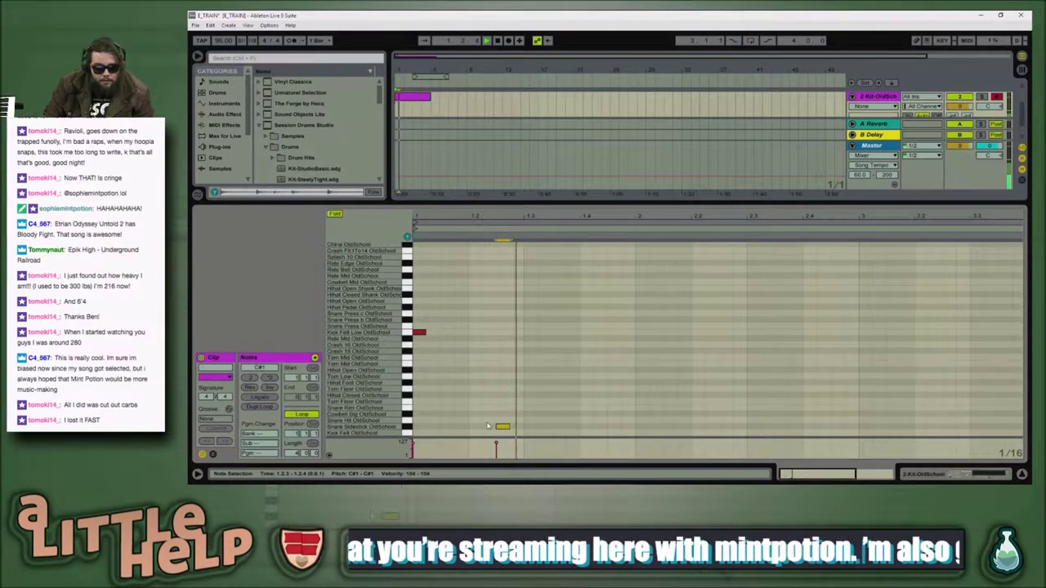
{"action": "key", "text": "space"}
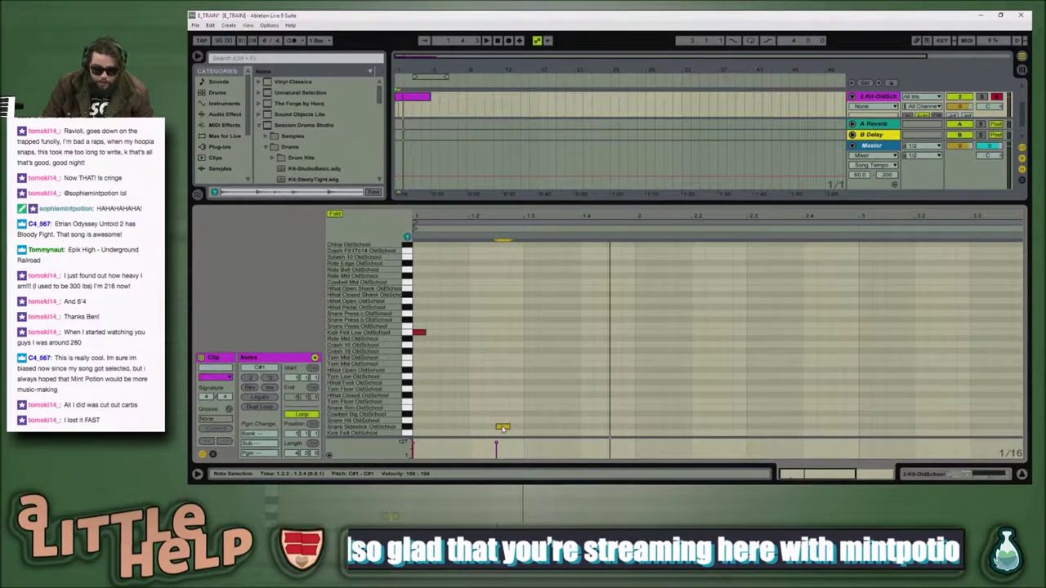
{"action": "mouse_move", "coordinate": [504, 429]}
{"action": "left_mouse_down"}
{"action": "mouse_move", "coordinate": [482, 433]}
{"action": "mouse_move", "coordinate": [497, 430]}
{"action": "left_mouse_up"}
{"action": "key", "text": "space"}
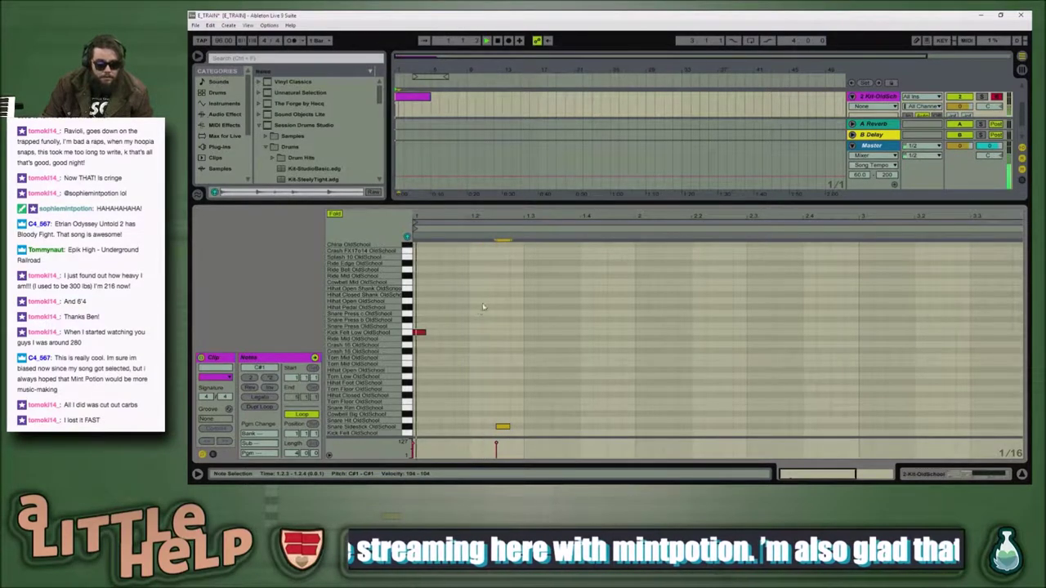
{"action": "key", "text": "space"}
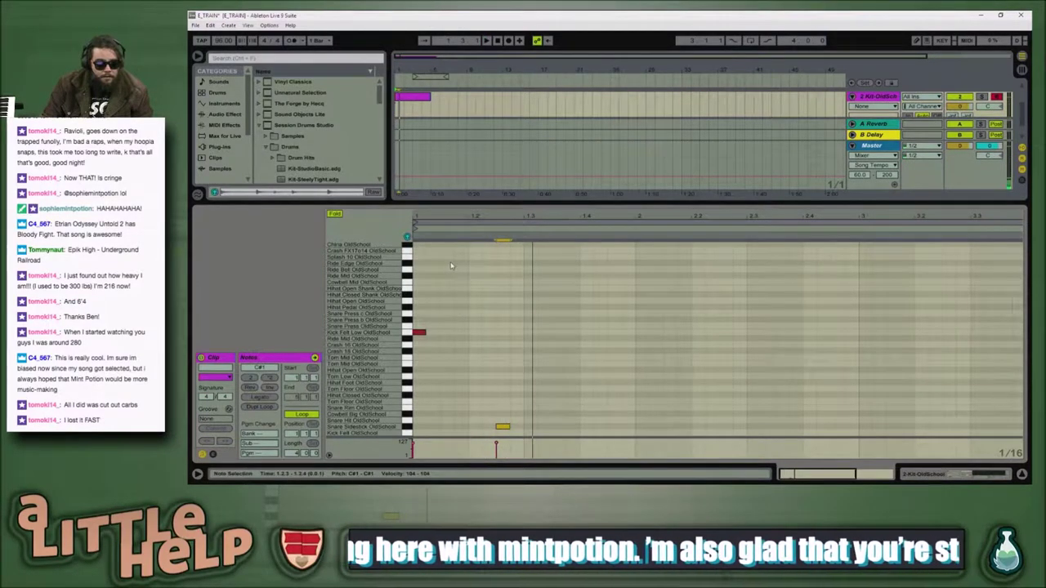
Step: Reduce the note editor's height and delete the four-bar MIDI clip from the Kit-OldSchool track
{"action": "left_click_drag", "start_coordinate": [463, 205], "coordinate": [458, 281]}
{"action": "key", "text": "shift+Tab"}
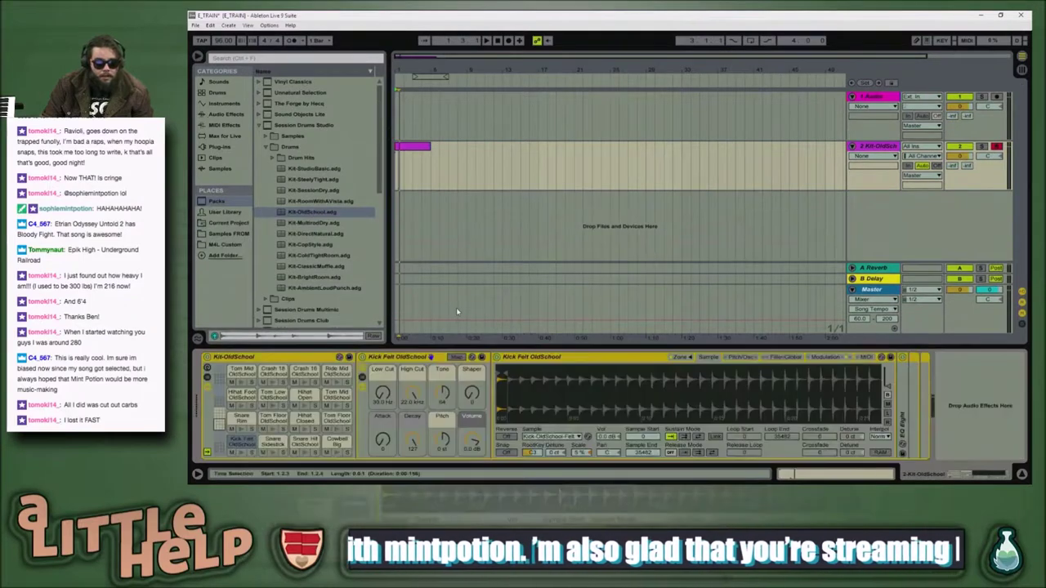
{"action": "key", "text": "alt+Tab"}
{"action": "key", "text": "alt+Tab"}
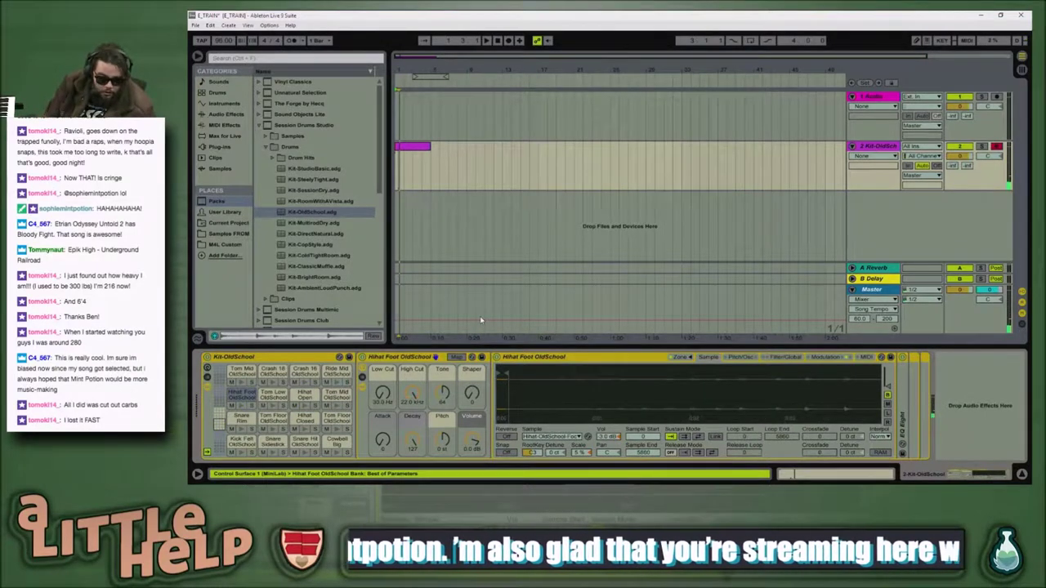
{"action": "left_click", "coordinate": [415, 147]}
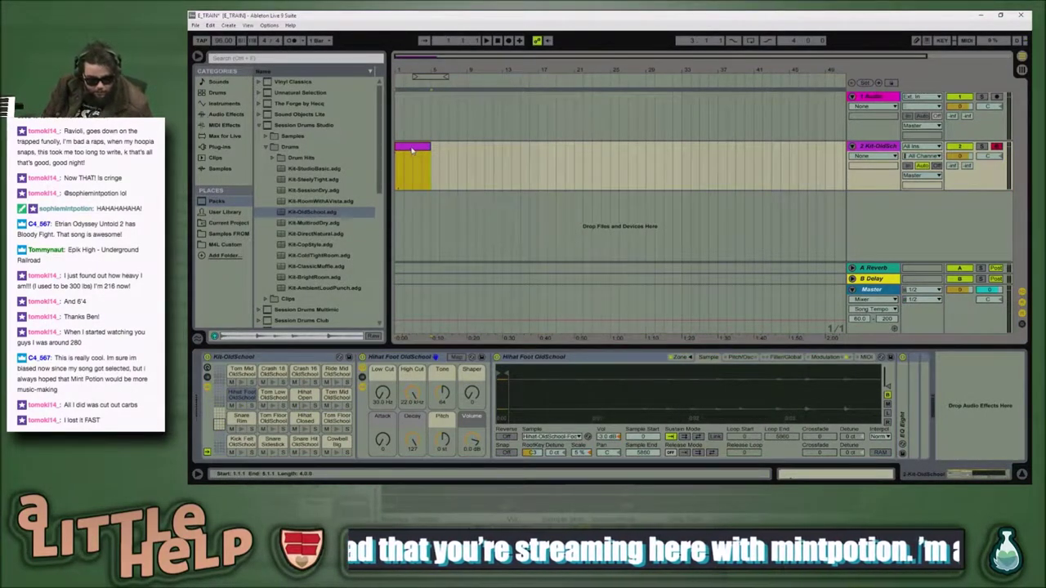
{"action": "double_click", "coordinate": [425, 184]}
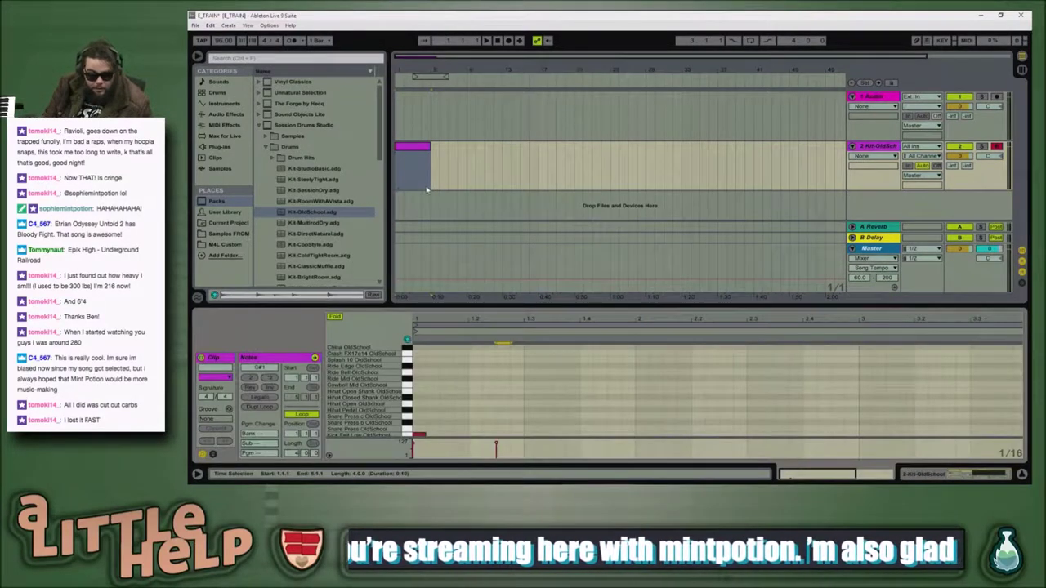
{"action": "left_click", "coordinate": [415, 154]}
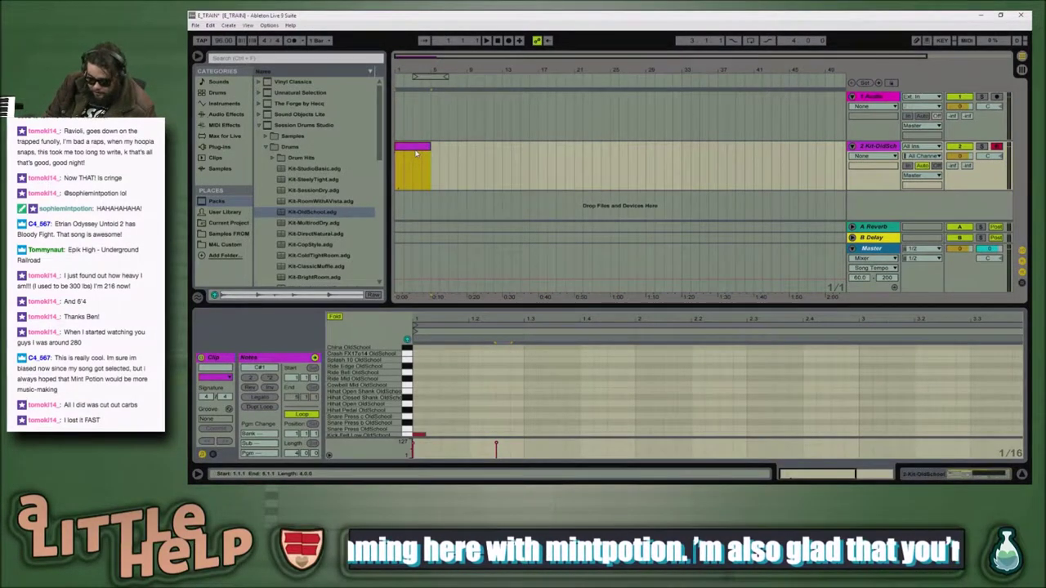
{"action": "key", "text": "Delete"}
Step: Create a new empty four-bar MIDI clip at bar 1 of the Kit-OldSchool track and loop the song over it
{"action": "left_click", "coordinate": [401, 160]}
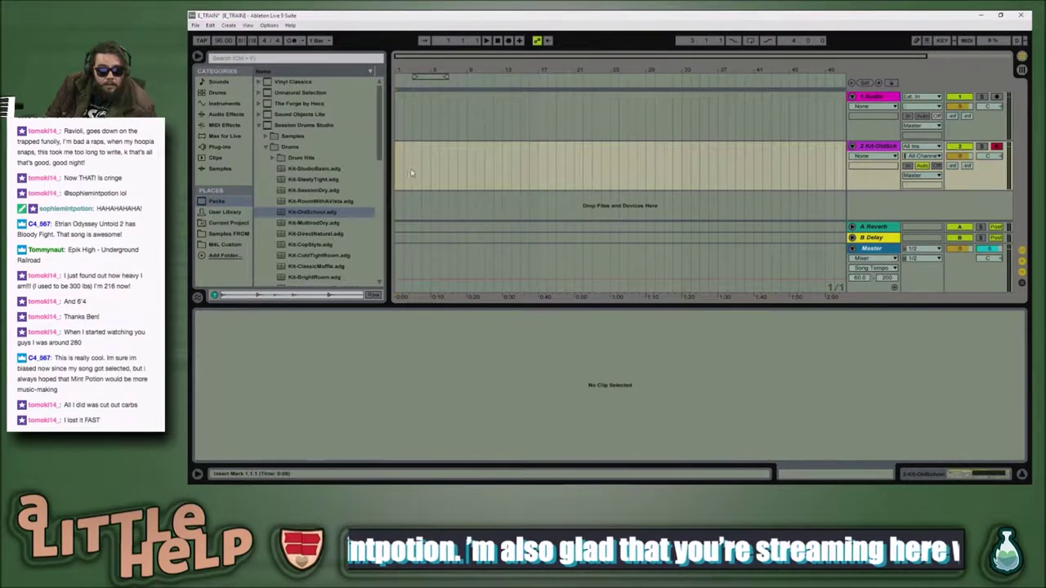
{"action": "left_click_drag", "start_coordinate": [412, 173], "coordinate": [396, 175]}
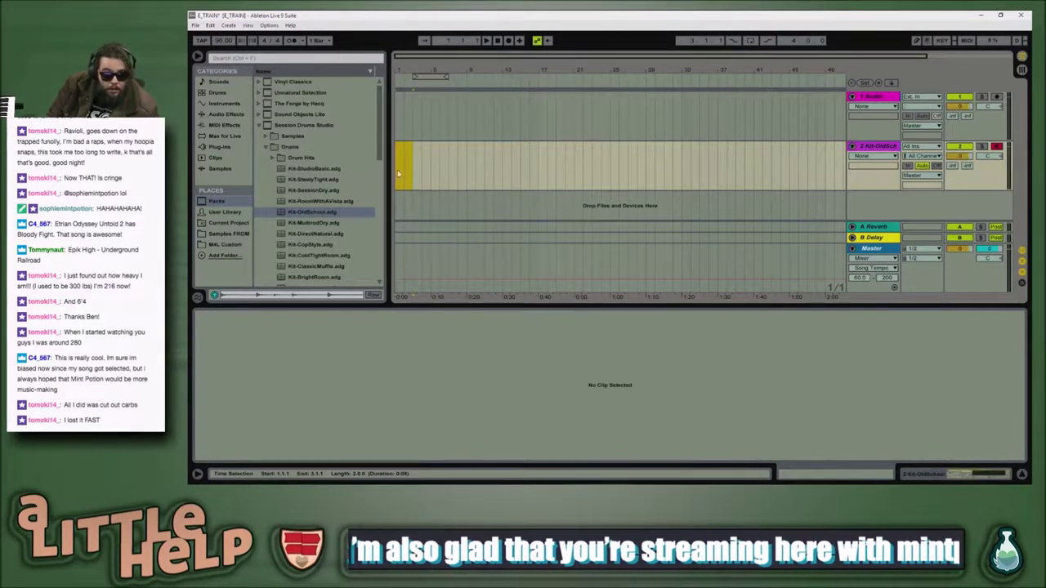
{"action": "left_click_drag", "start_coordinate": [430, 173], "coordinate": [396, 175]}
{"action": "key", "text": "ctrl+shift+m"}
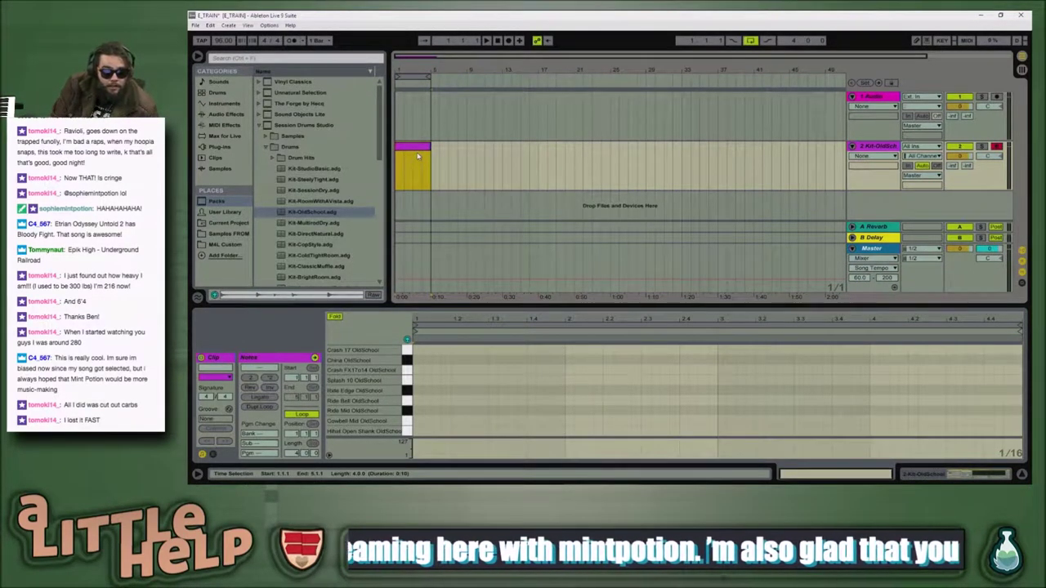
{"action": "key", "text": "ctrl+l"}
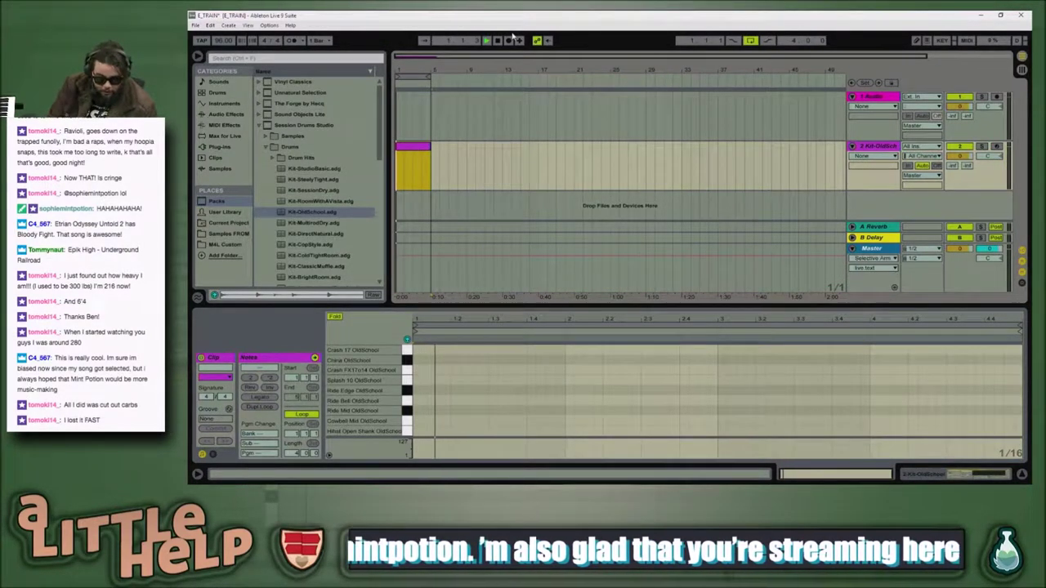
Step: Stop playback and check the assigned key mappings for the transport and track arm controls
{"action": "key", "text": "space"}
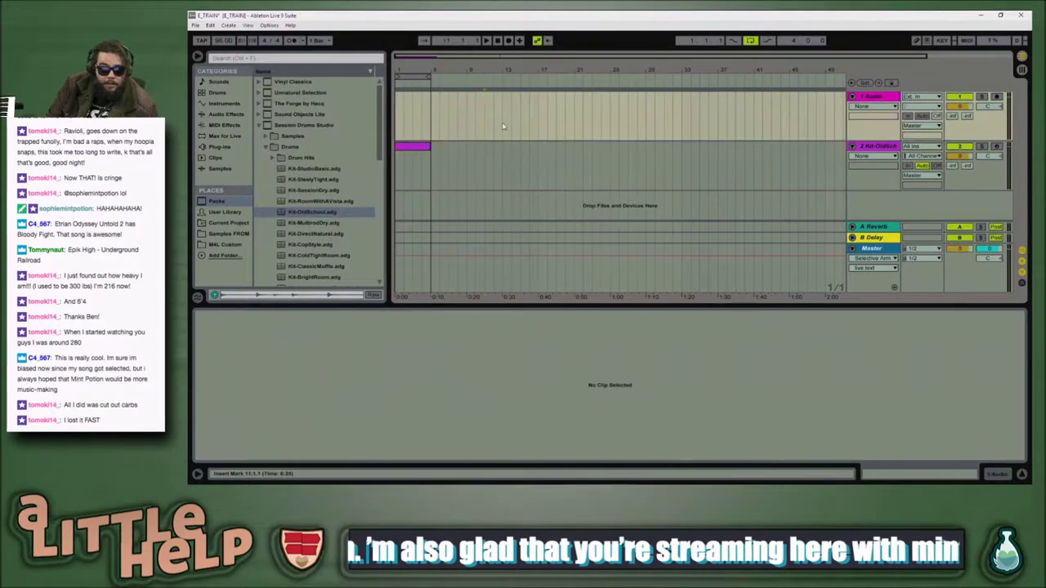
{"action": "left_click", "coordinate": [509, 106]}
{"action": "key", "text": "ctrl+k"}
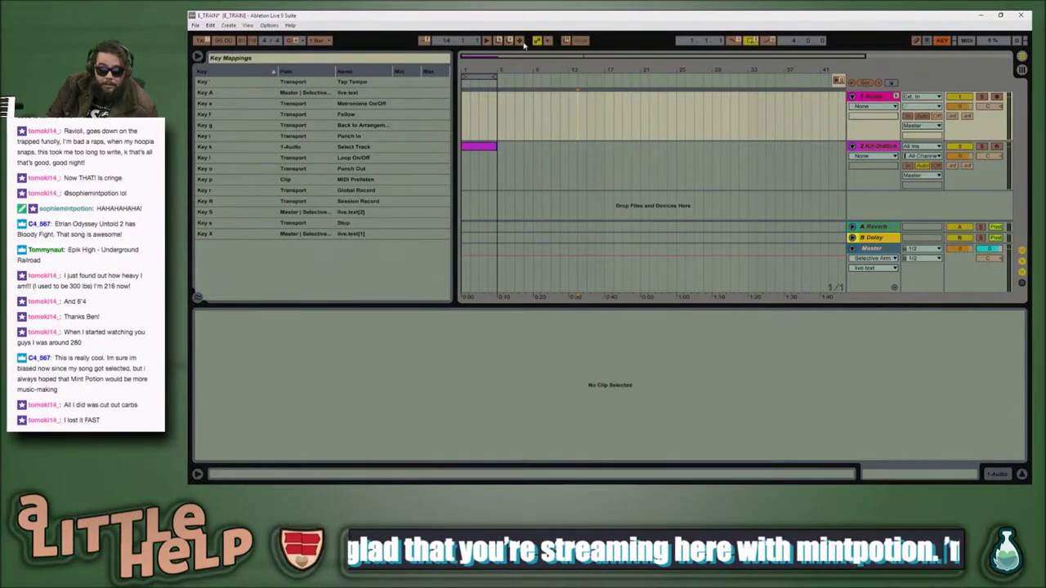
{"action": "key", "text": "ctrl+k"}
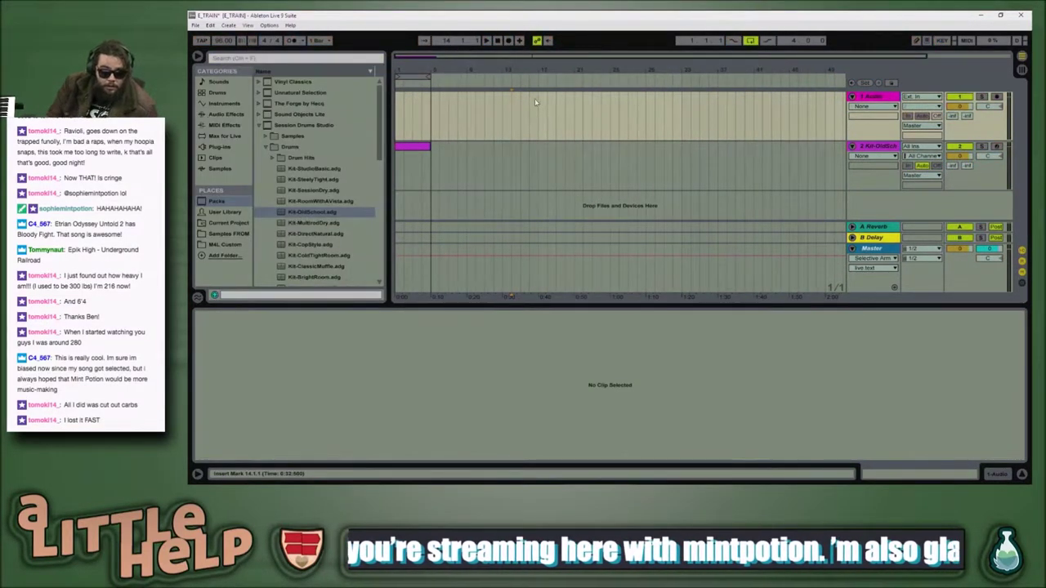
Step: Record a live kick and sidestick take over the looped four-bar Kit-OldSchool clip, with metronome and MIDI overdub on
{"action": "left_click", "coordinate": [420, 150]}
{"action": "key", "text": "space"}
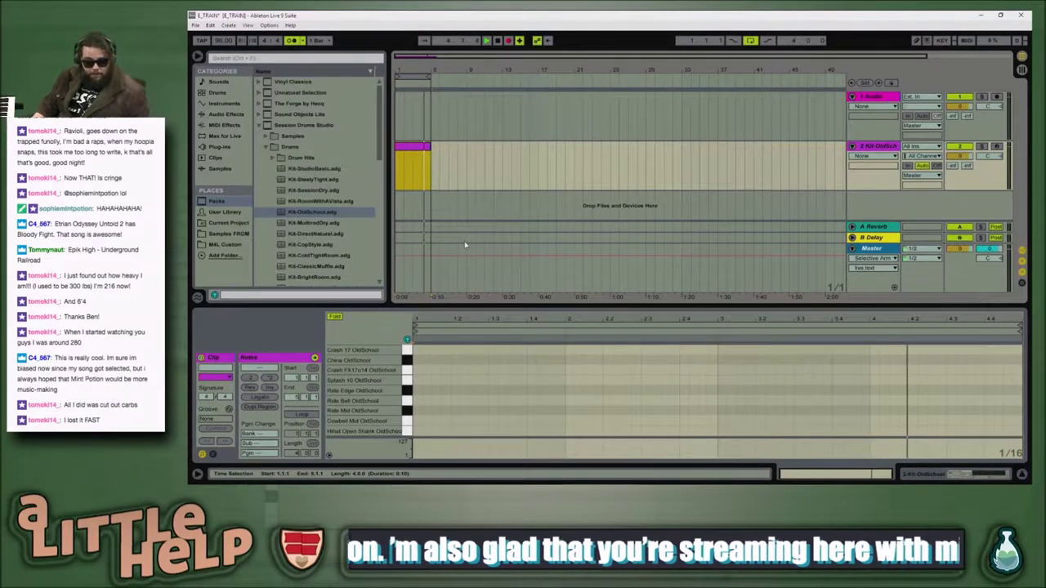
{"action": "left_click", "coordinate": [465, 245]}
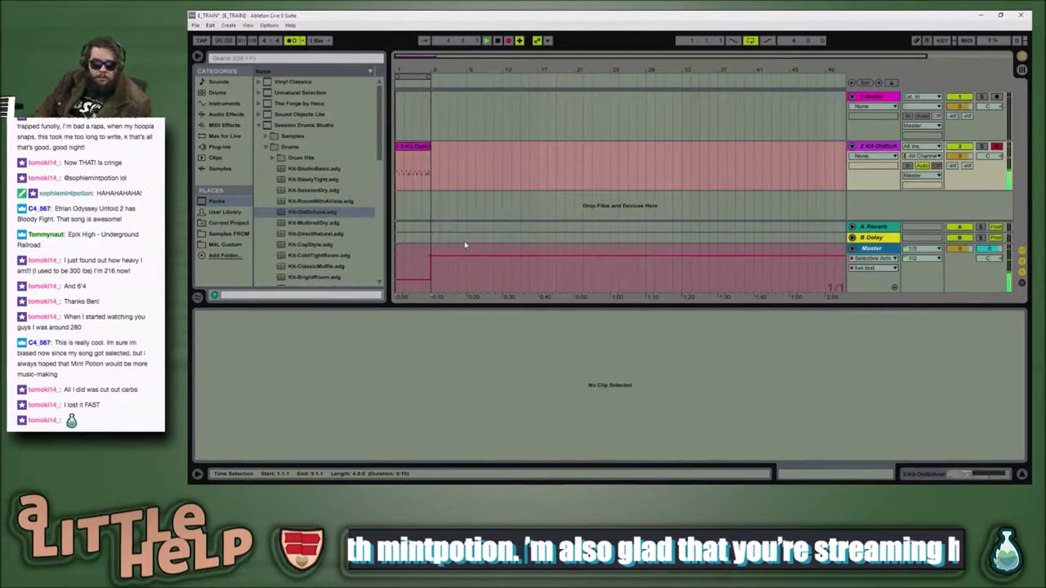
{"action": "key", "text": "space"}
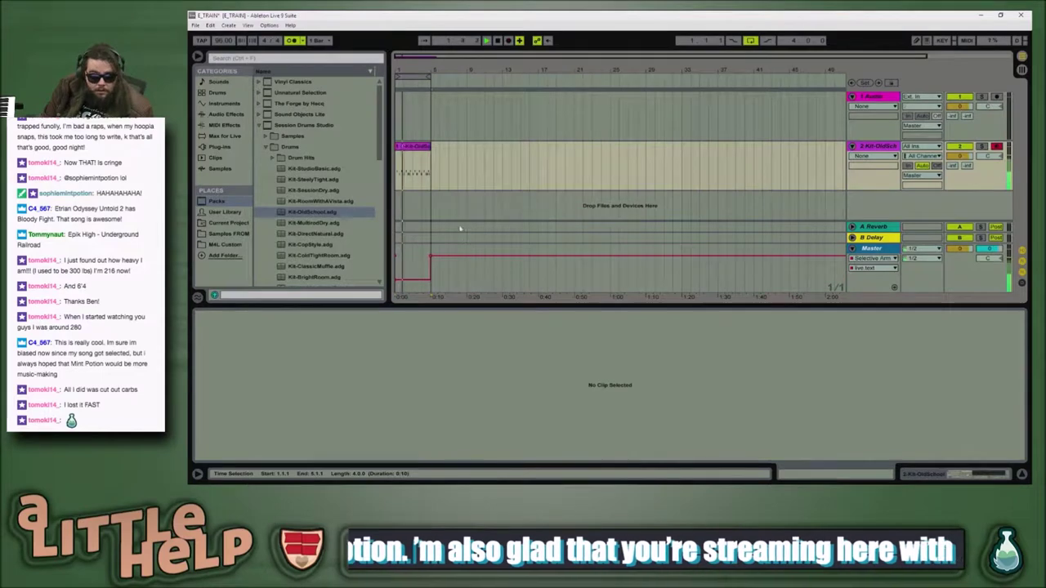
Step: Stop playback and clear the accidentally recorded Selective_Arm_Mute automation from the Master track
{"action": "left_click", "coordinate": [418, 158]}
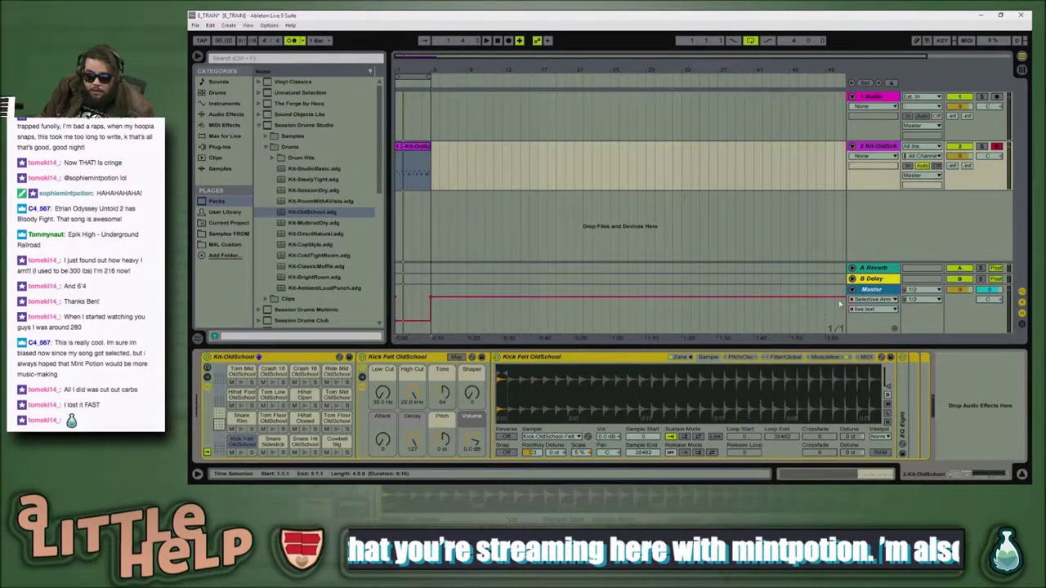
{"action": "key", "text": "shift+Tab"}
{"action": "key", "text": "shift+Tab"}
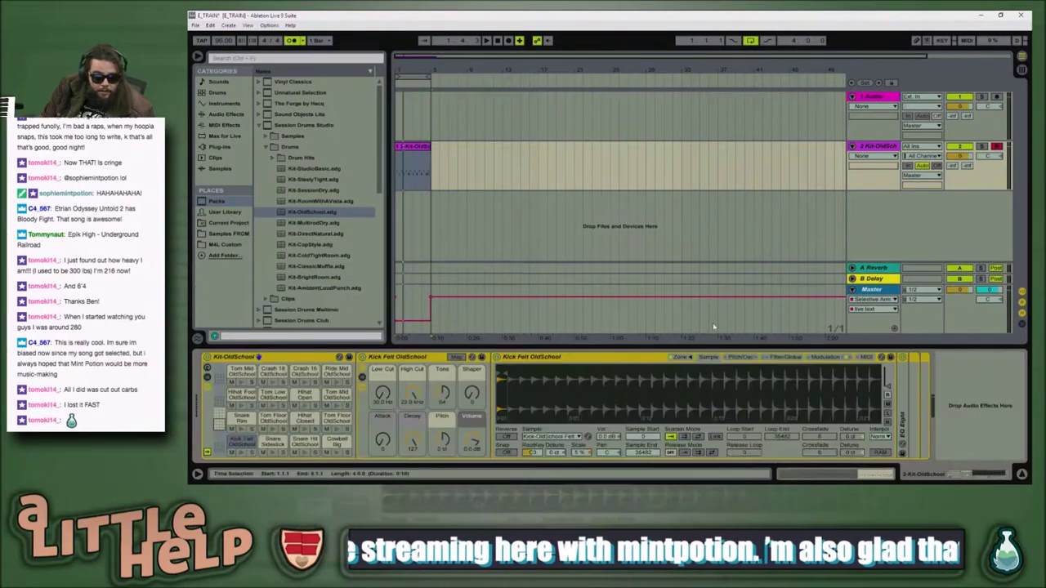
{"action": "left_click", "coordinate": [889, 292]}
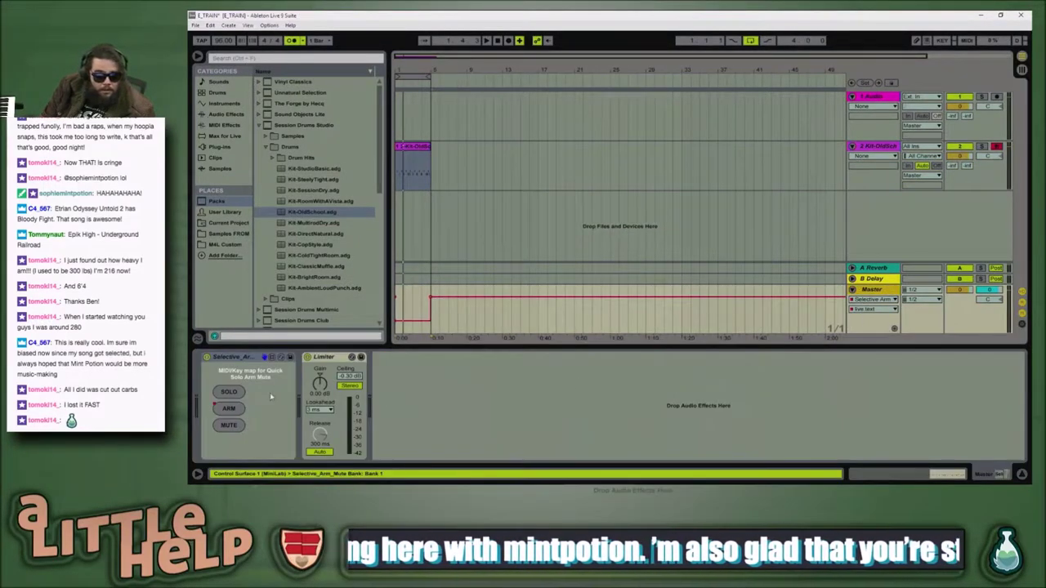
{"action": "left_click", "coordinate": [458, 298]}
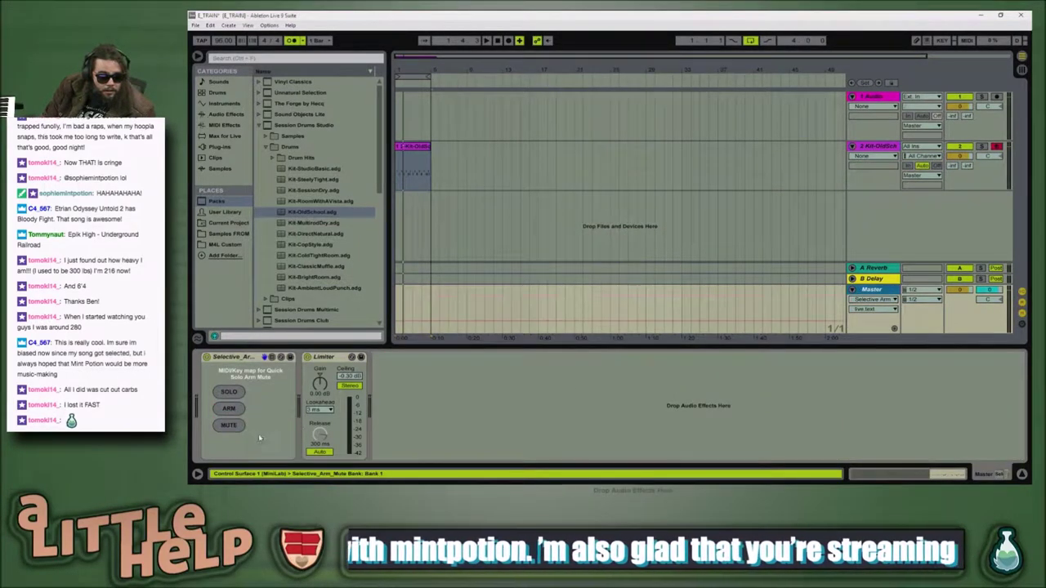
Step: Trim the recorded drum clip's contents to its four audible bars and enlarge the note editor to show all its notes
{"action": "left_click", "coordinate": [410, 184]}
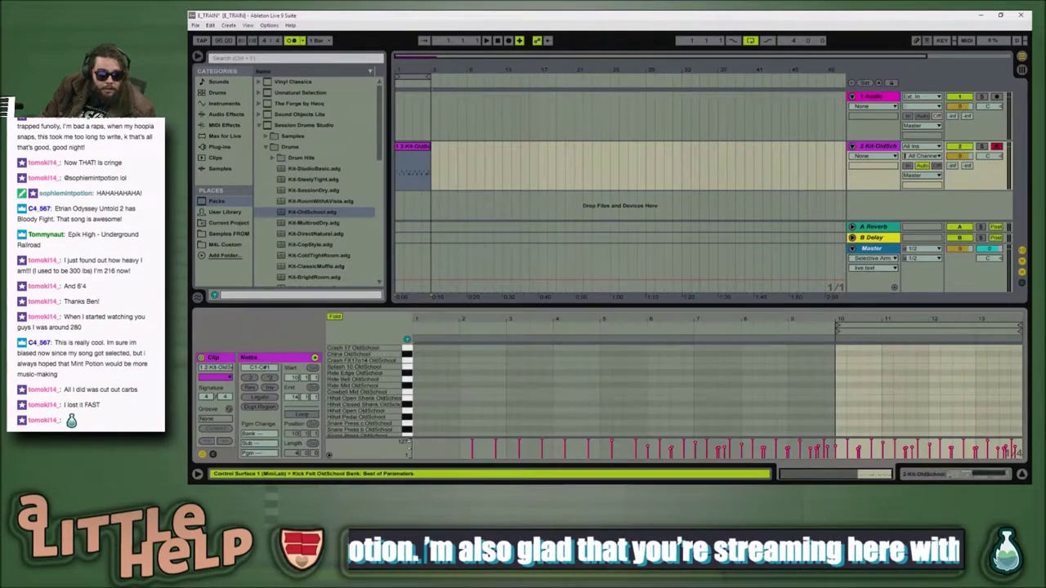
{"action": "left_click", "coordinate": [882, 319]}
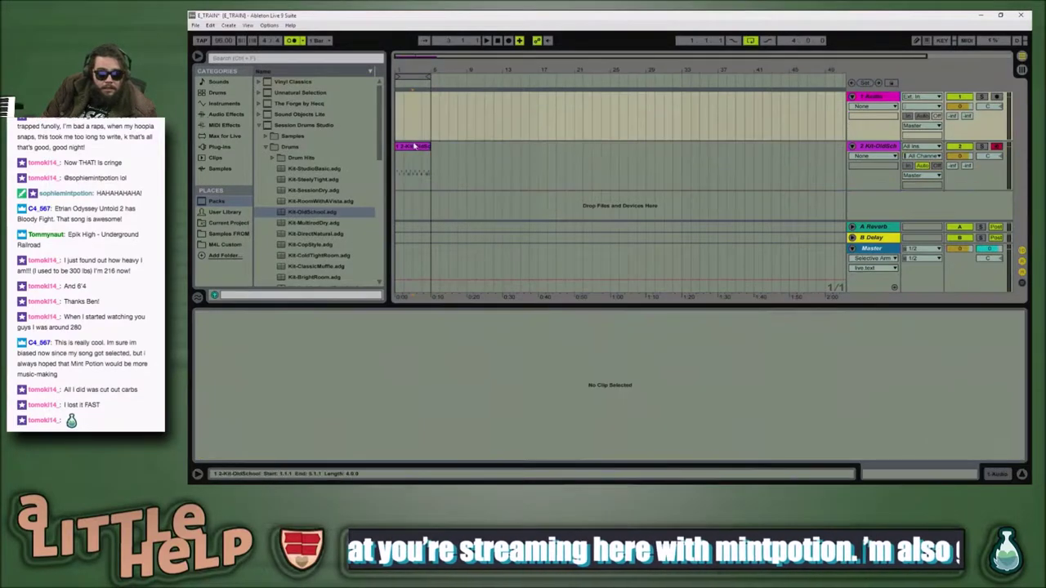
{"action": "left_click", "coordinate": [415, 147]}
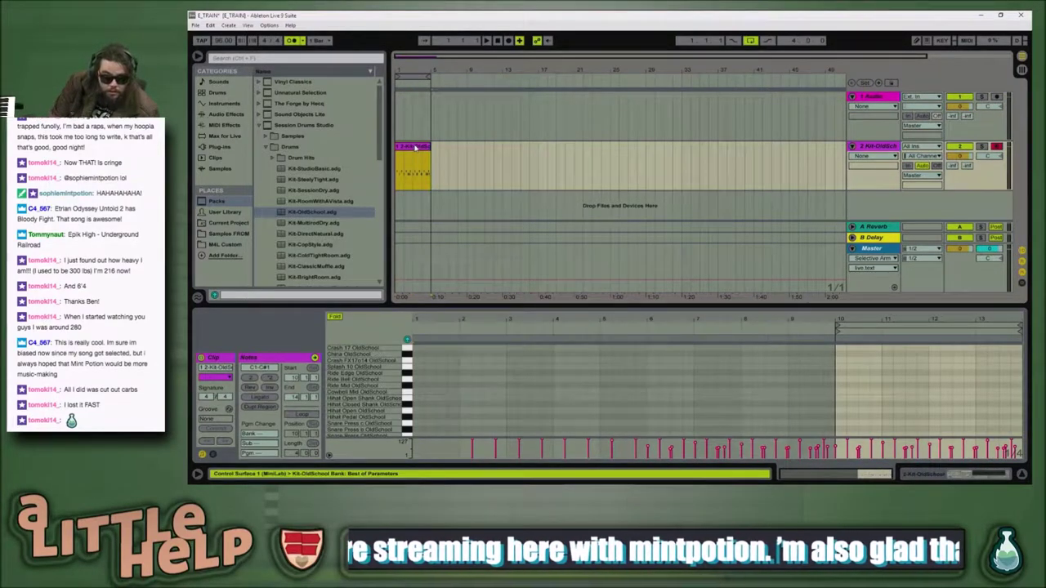
{"action": "double_click", "coordinate": [415, 148]}
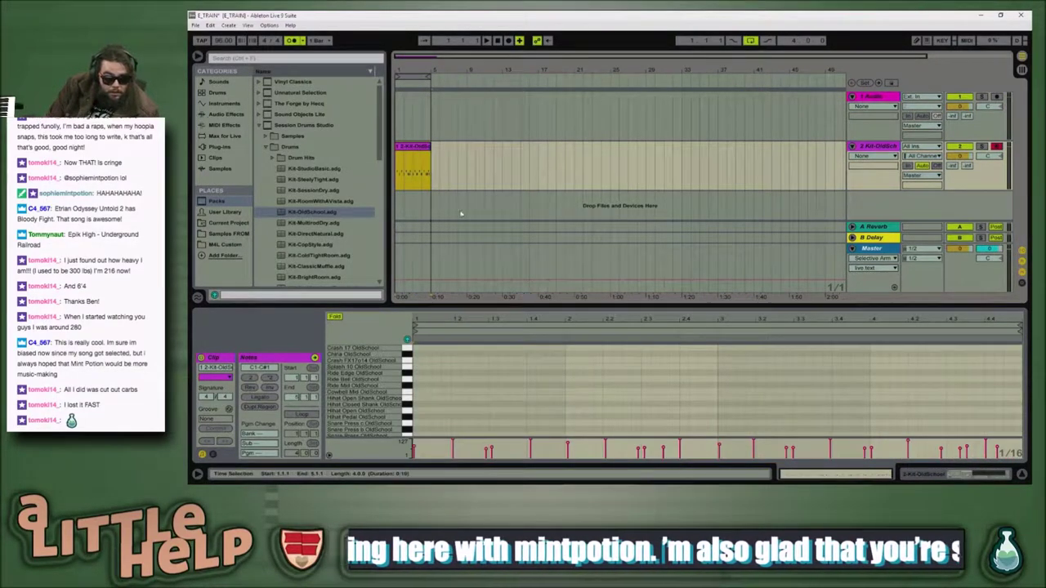
{"action": "left_click_drag", "start_coordinate": [536, 304], "coordinate": [556, 193]}
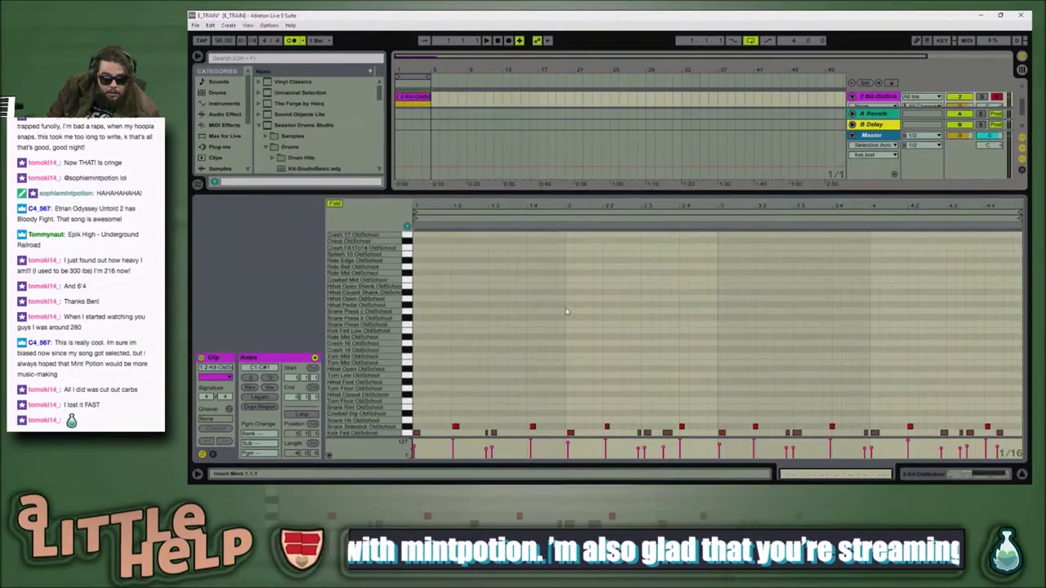
Step: Try quantizing all notes in the recorded drum clip, undoing it to compare playback with the original timing
{"action": "key", "text": "ctrl+a"}
{"action": "mouse_move", "coordinate": [601, 208]}
{"action": "left_mouse_down"}
{"action": "mouse_move", "coordinate": [601, 253]}
{"action": "mouse_move", "coordinate": [617, 206]}
{"action": "mouse_move", "coordinate": [640, 224]}
{"action": "left_mouse_up"}
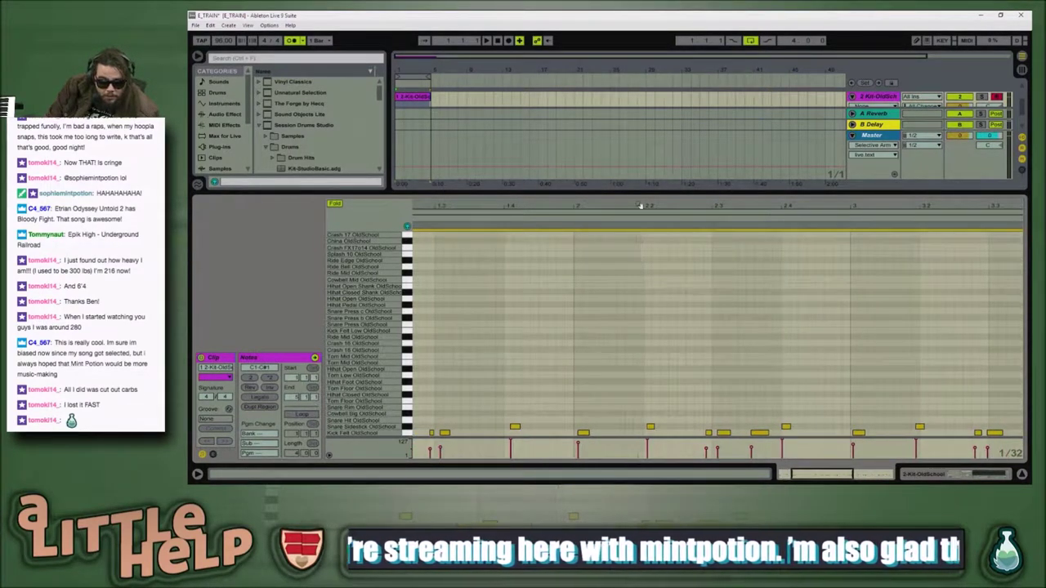
{"action": "key", "text": "ctrl+u"}
{"action": "key", "text": "space"}
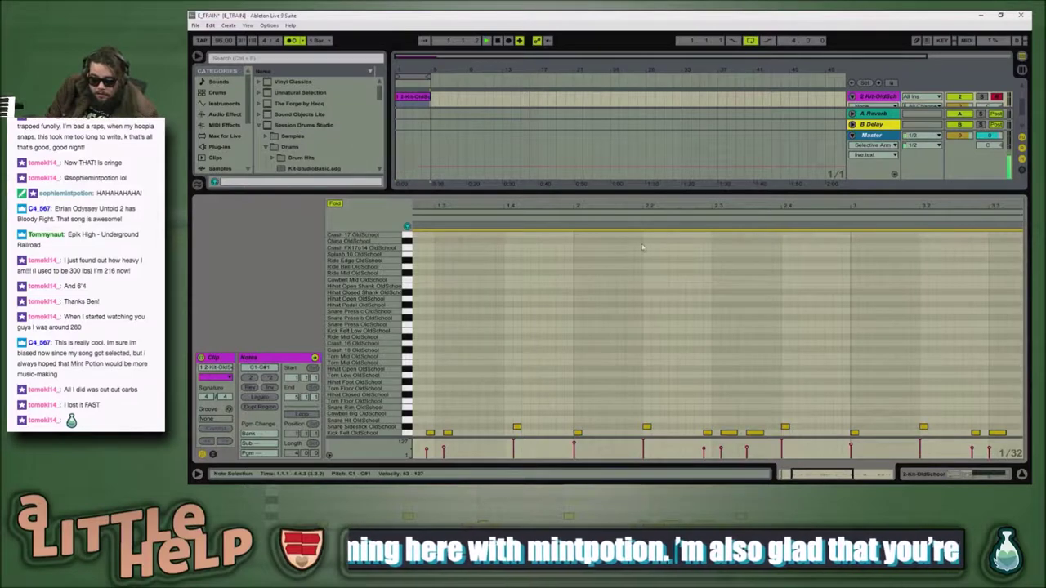
{"action": "left_click", "coordinate": [553, 362]}
{"action": "key", "text": "space"}
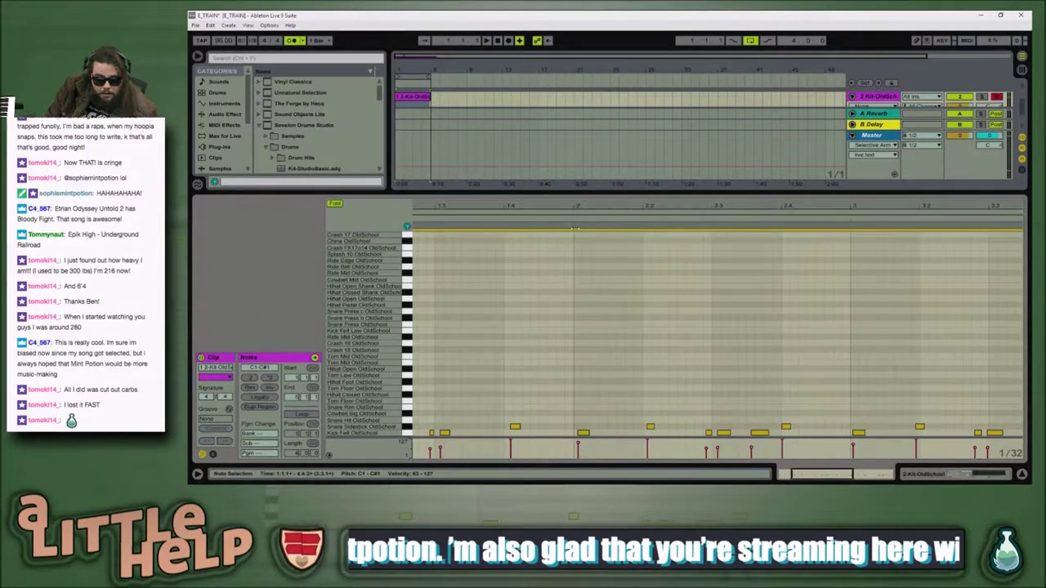
{"action": "mouse_move", "coordinate": [593, 204]}
{"action": "left_mouse_down"}
{"action": "mouse_move", "coordinate": [593, 194]}
{"action": "mouse_move", "coordinate": [595, 205]}
{"action": "left_mouse_up"}
{"action": "key", "text": "space"}
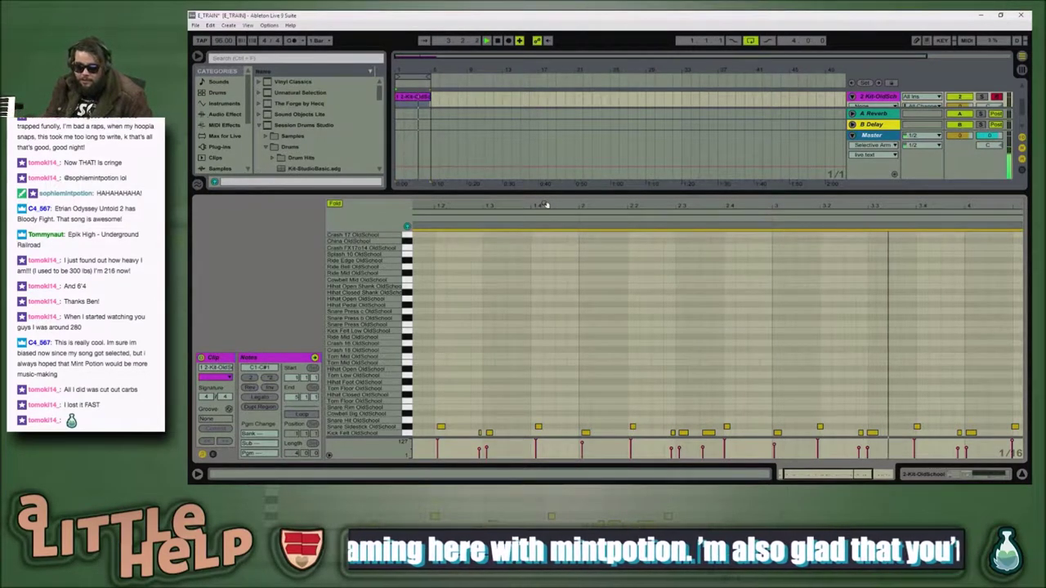
Step: Quantize the recorded notes in the drum clip and widen the note editor's grid to 1/8
{"action": "key", "text": "ctrl+u"}
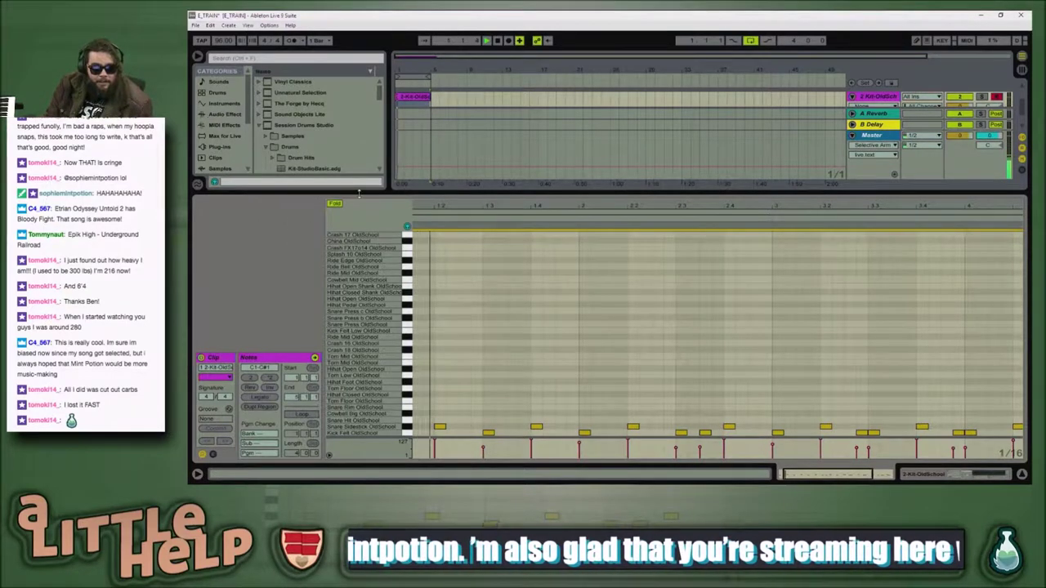
{"action": "left_click_drag", "start_coordinate": [413, 193], "coordinate": [413, 276]}
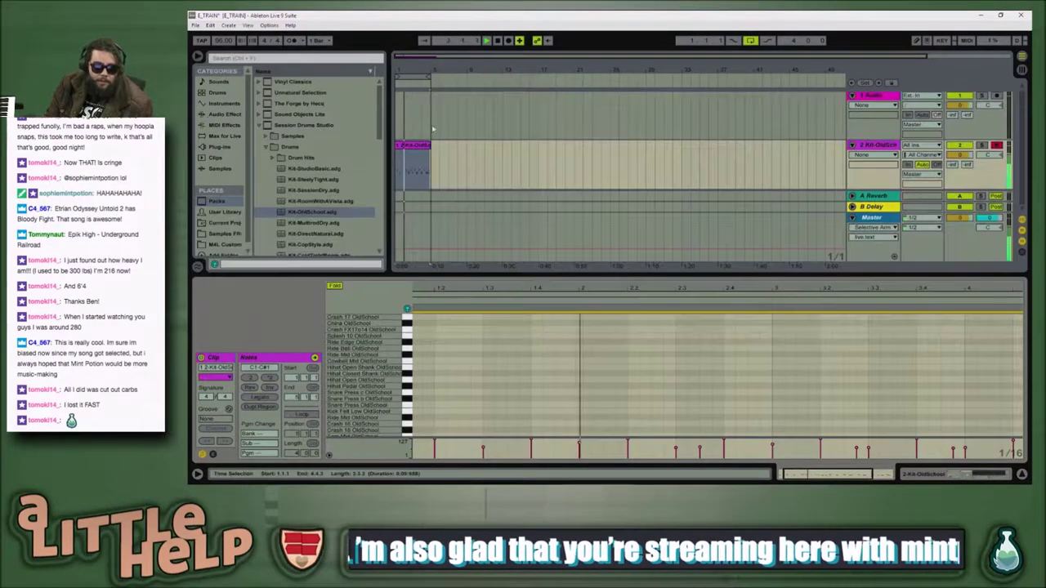
{"action": "left_click_drag", "start_coordinate": [483, 291], "coordinate": [483, 204]}
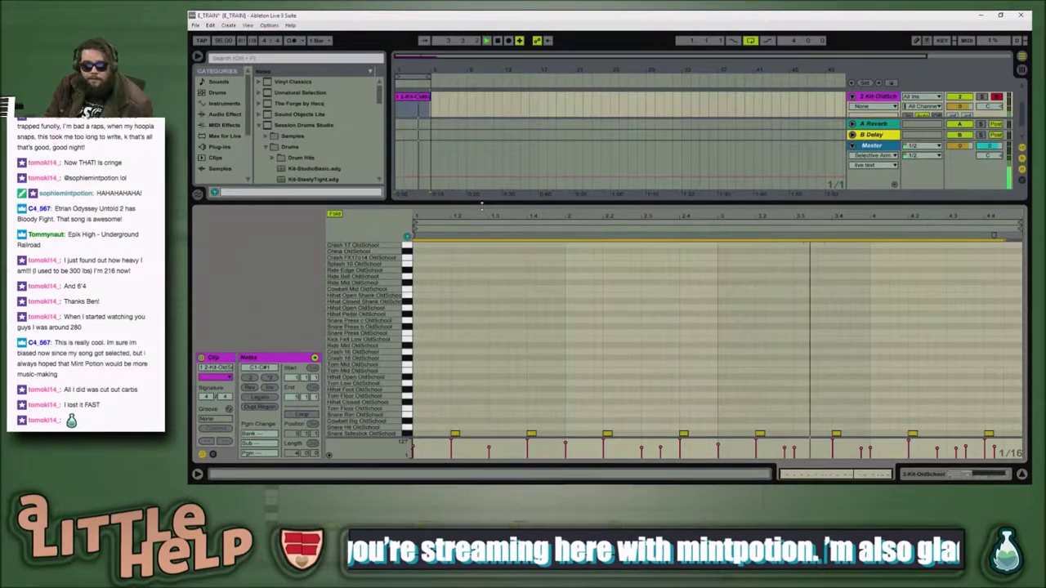
{"action": "key", "text": "ctrl+2"}
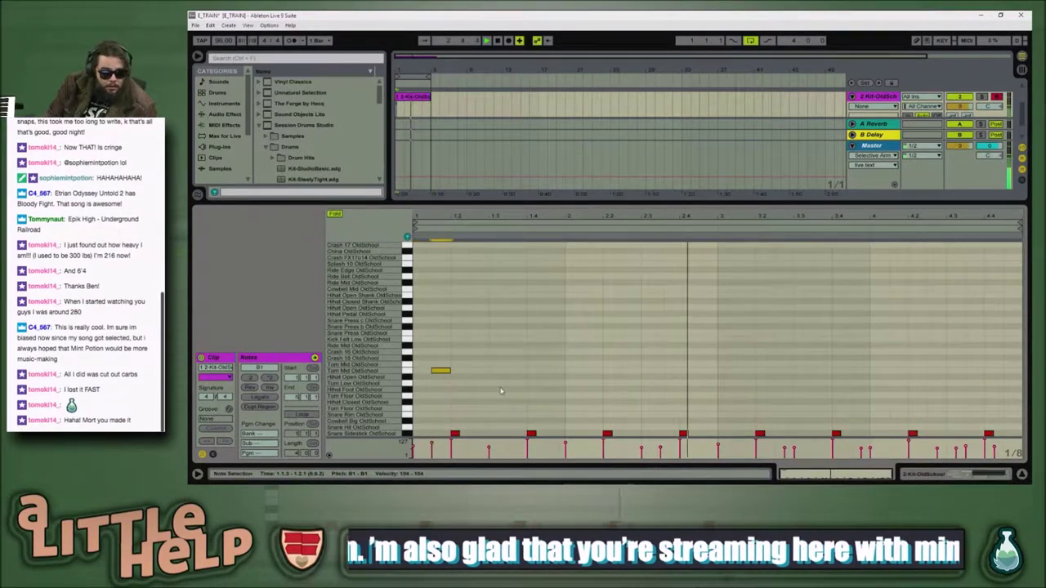
Step: Move the single test note down to the Hihat Foot row and record another pass on the drum kit track
{"action": "key", "text": "Down"}
{"action": "key", "text": "Down"}
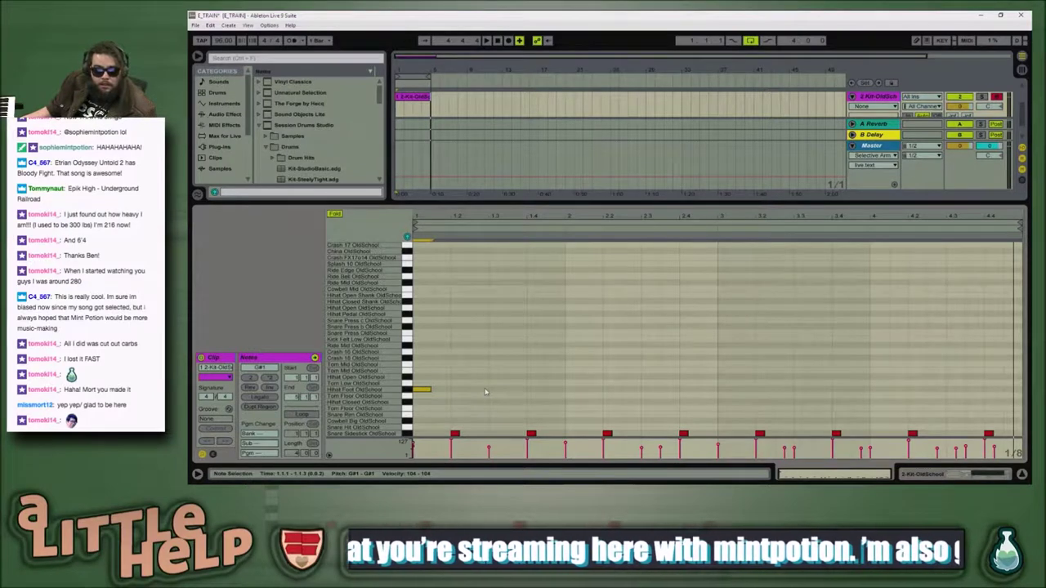
{"action": "key", "text": "space"}
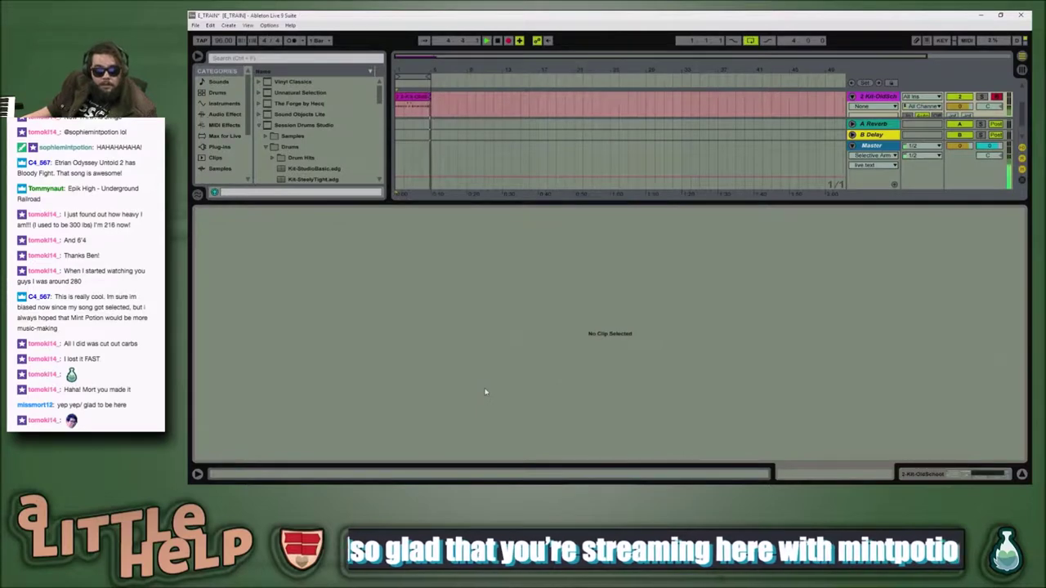
{"action": "left_click", "coordinate": [485, 392]}
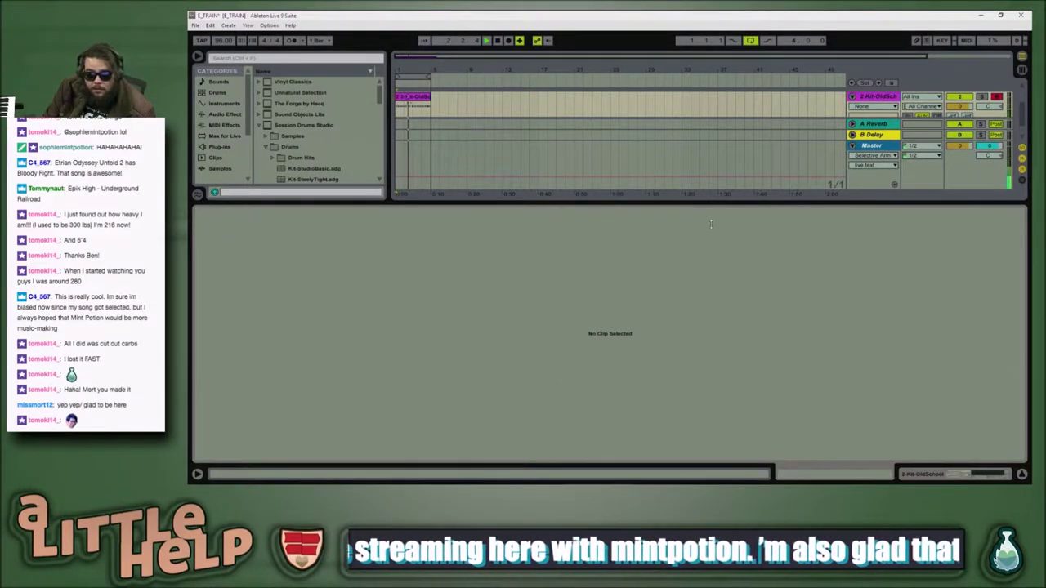
Step: Insert a MIDI track below the drum kit track and fold the audio track
{"action": "left_click_drag", "start_coordinate": [710, 202], "coordinate": [709, 333]}
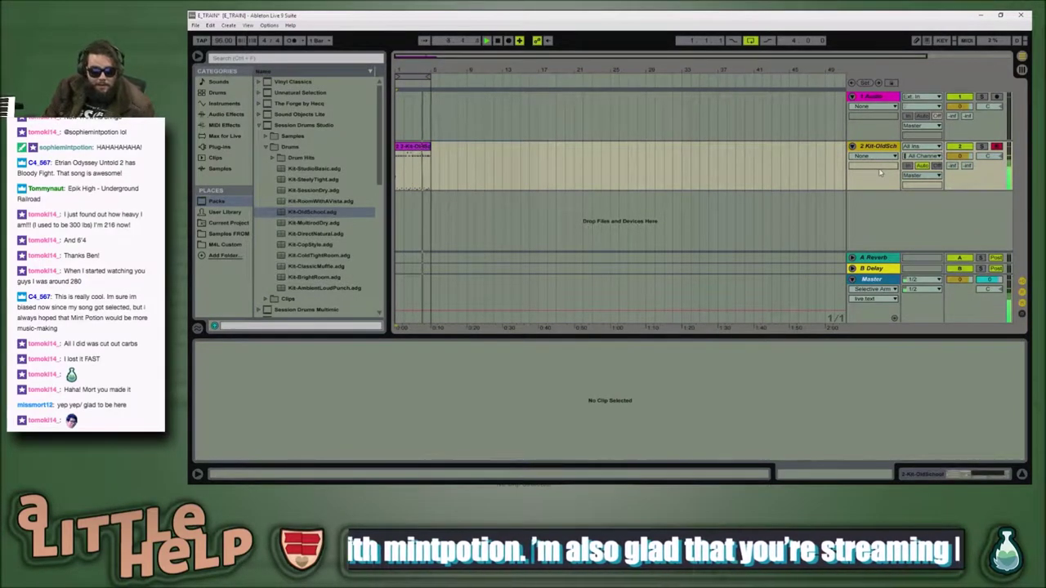
{"action": "key", "text": "ctrl+shift+t"}
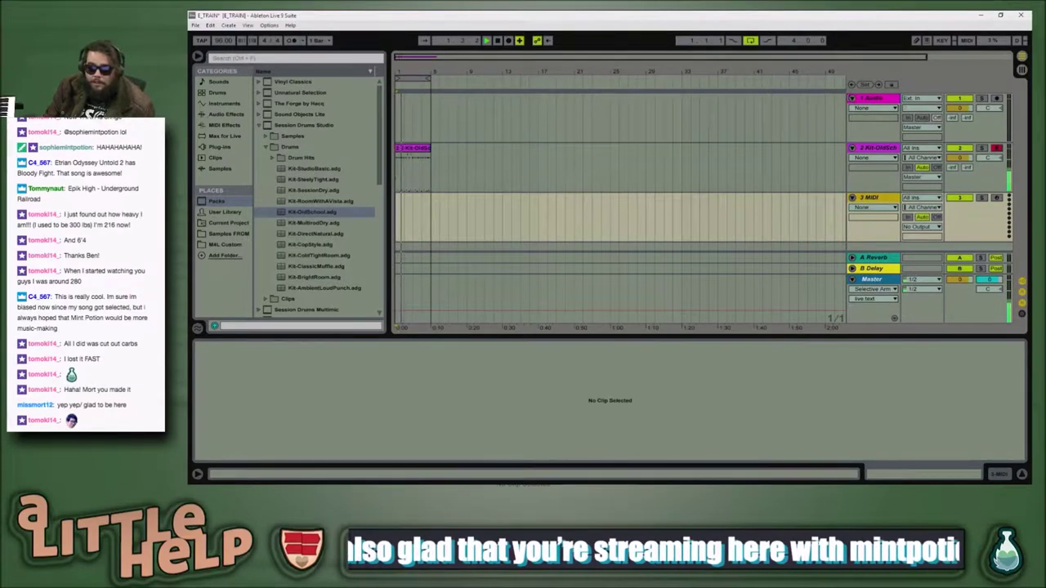
{"action": "left_click", "coordinate": [852, 98]}
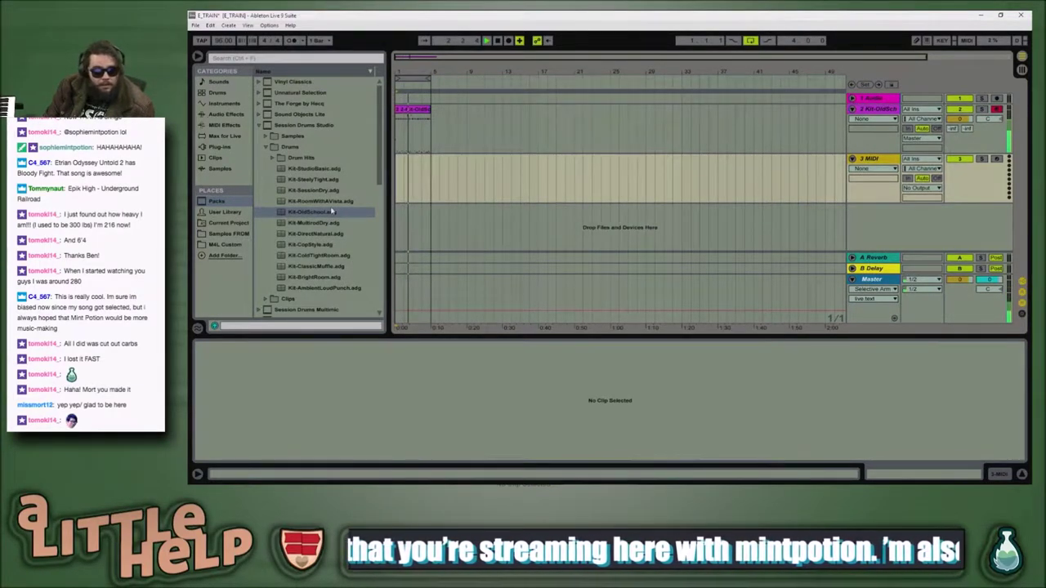
Step: Collapse the Session Drums Studio pack and look through the instrument folders in the Orchestral Brass pack's sounds
{"action": "left_click", "coordinate": [259, 125]}
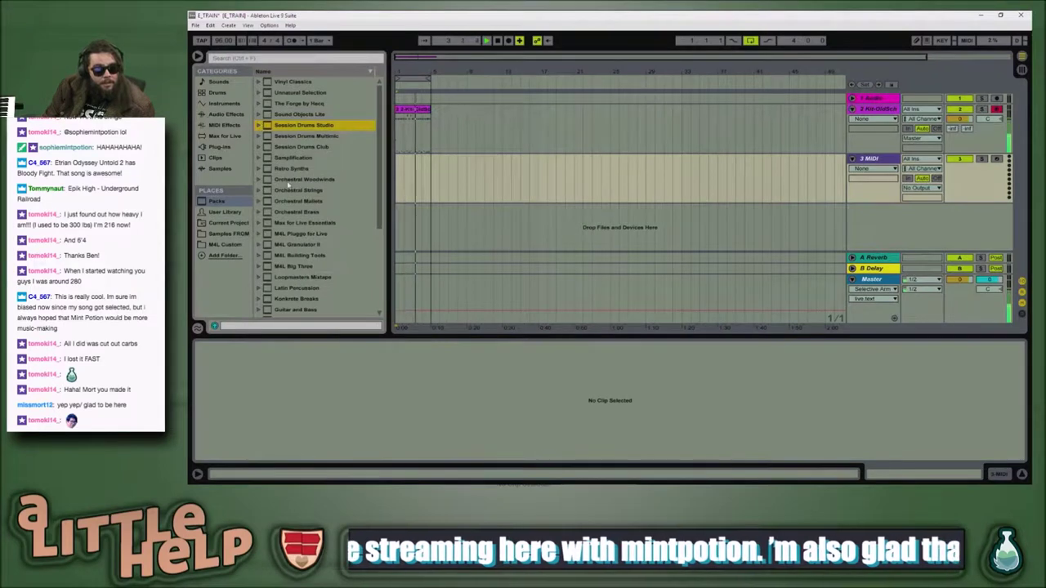
{"action": "left_click", "coordinate": [320, 212]}
{"action": "scroll", "coordinate": [325, 250], "scroll_direction": "down", "scroll_amount": 1}
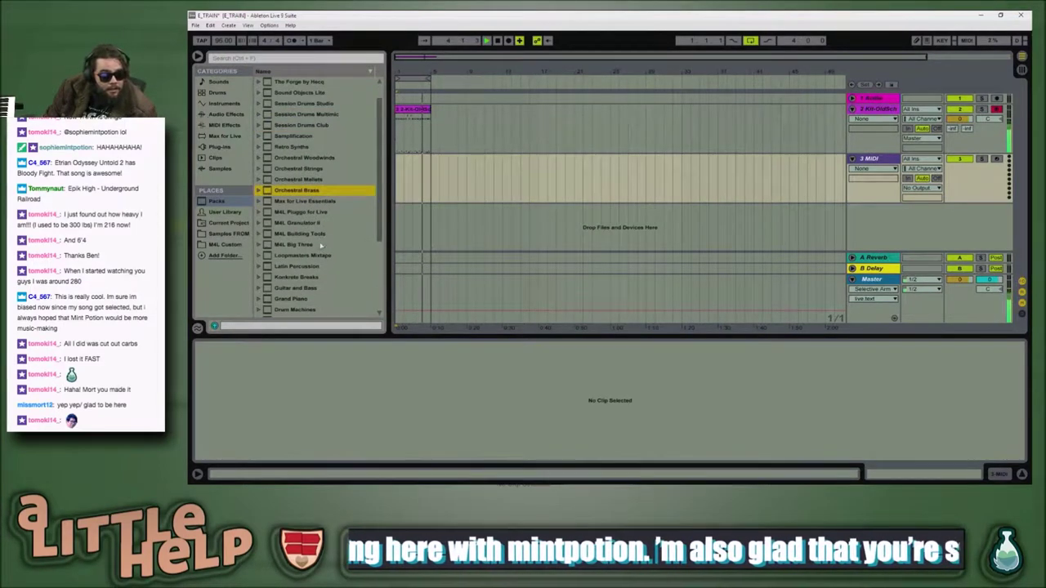
{"action": "left_click", "coordinate": [259, 191]}
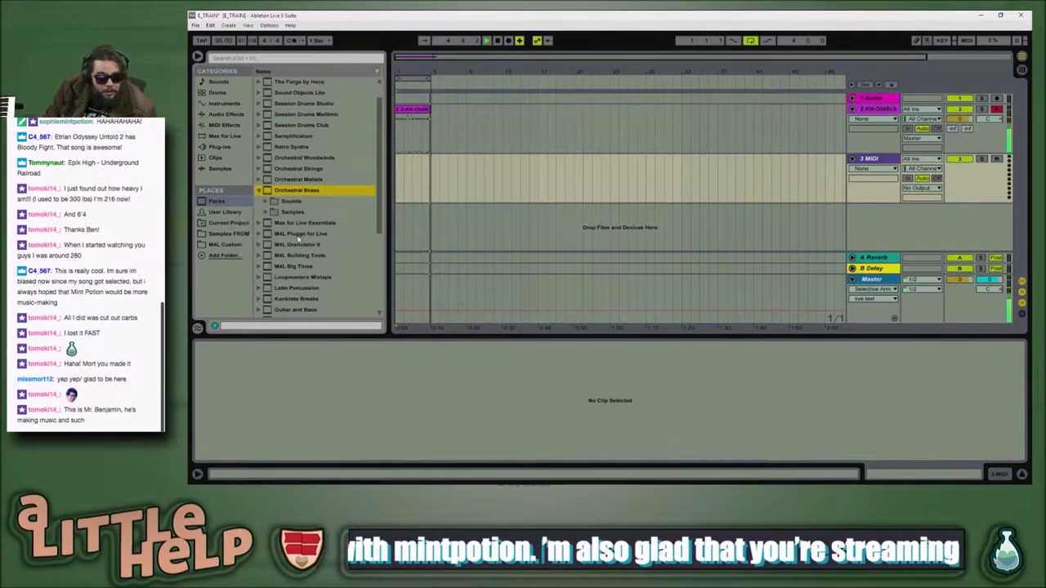
{"action": "left_click", "coordinate": [267, 201]}
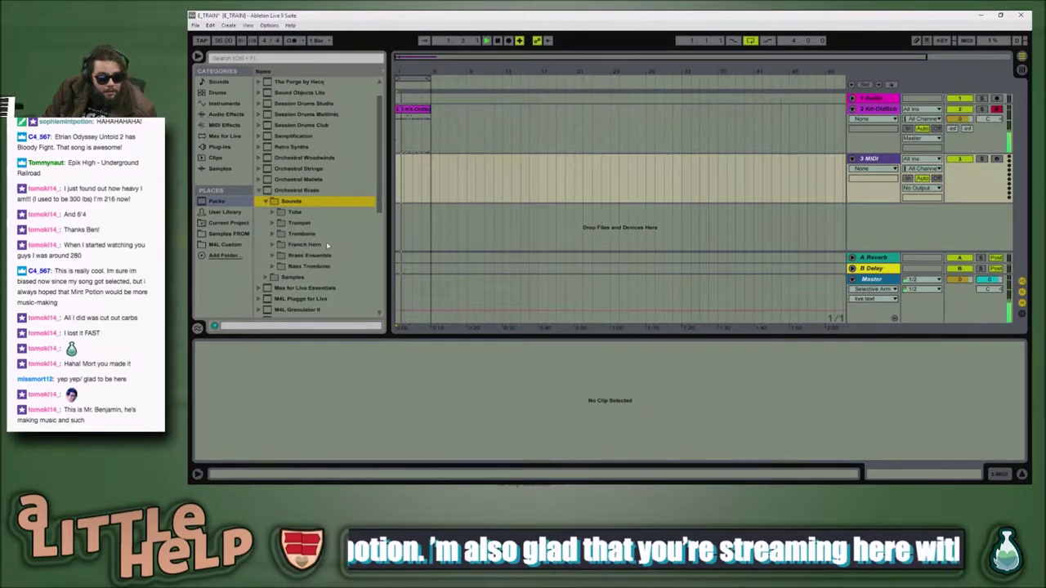
{"action": "left_click", "coordinate": [260, 190]}
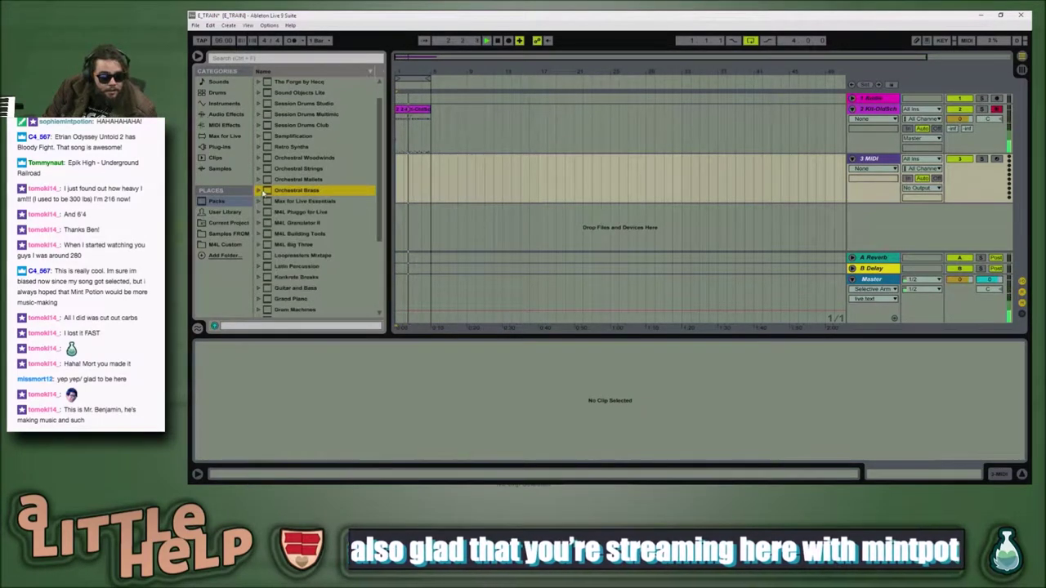
Step: Load the Double Bass Solo Pizzicato preset from the Orchestral Strings pack onto the empty MIDI track
{"action": "left_click", "coordinate": [258, 169]}
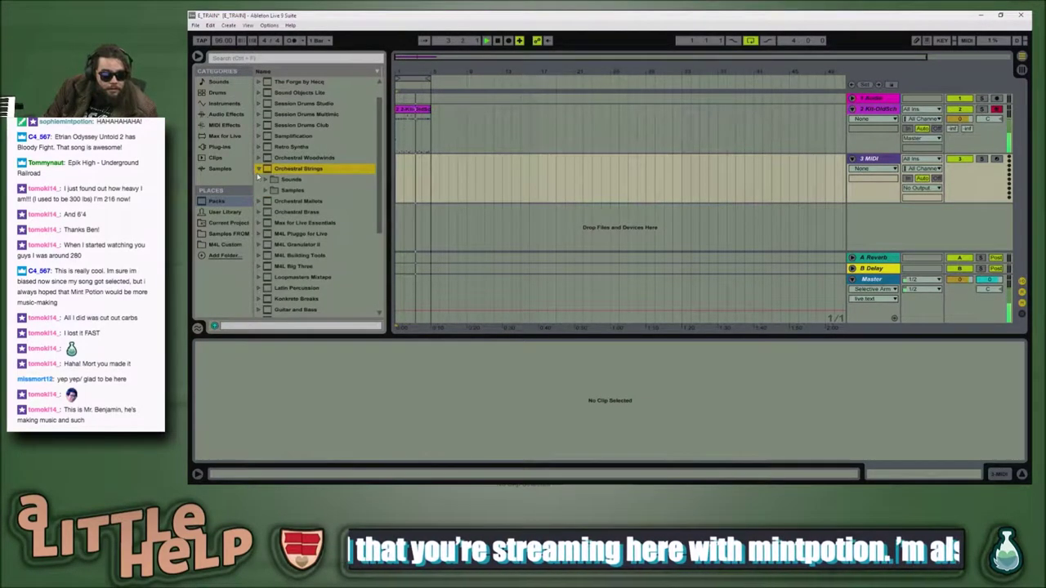
{"action": "left_click", "coordinate": [266, 180]}
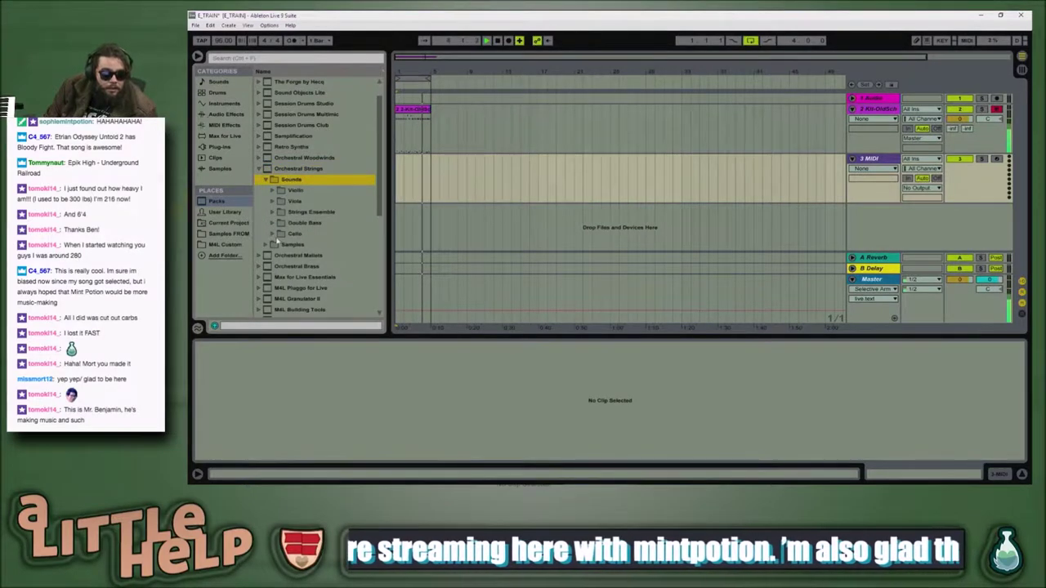
{"action": "left_click", "coordinate": [276, 223]}
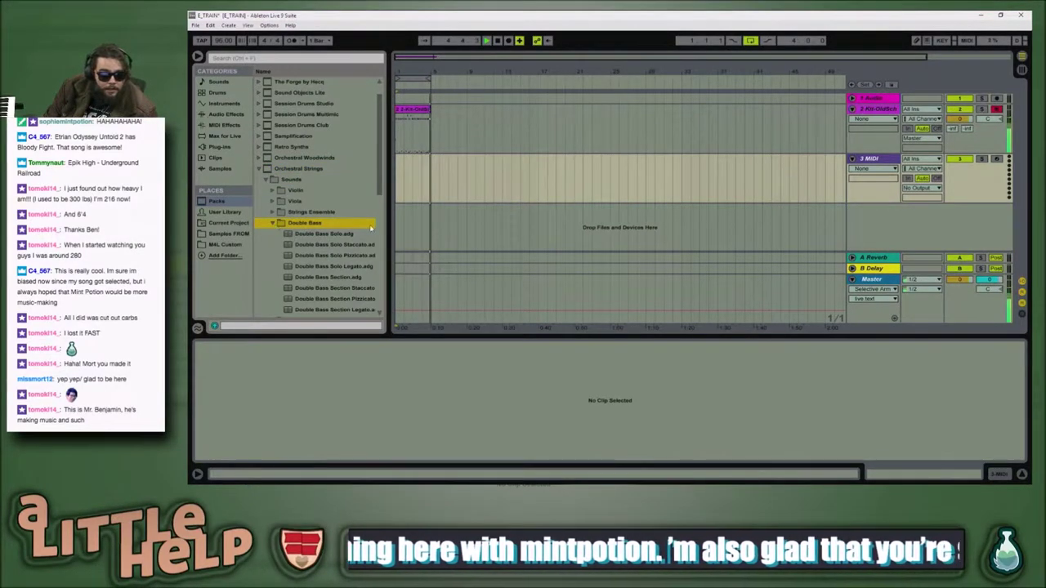
{"action": "left_click", "coordinate": [338, 235]}
{"action": "scroll", "coordinate": [318, 239], "scroll_direction": "down", "scroll_amount": 2}
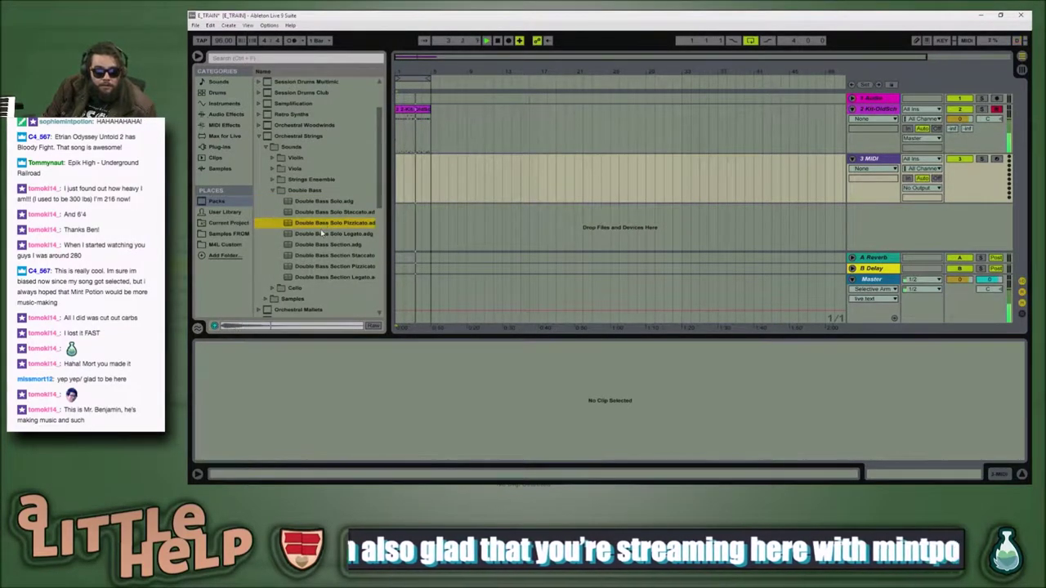
{"action": "left_click_drag", "start_coordinate": [406, 166], "coordinate": [406, 168]}
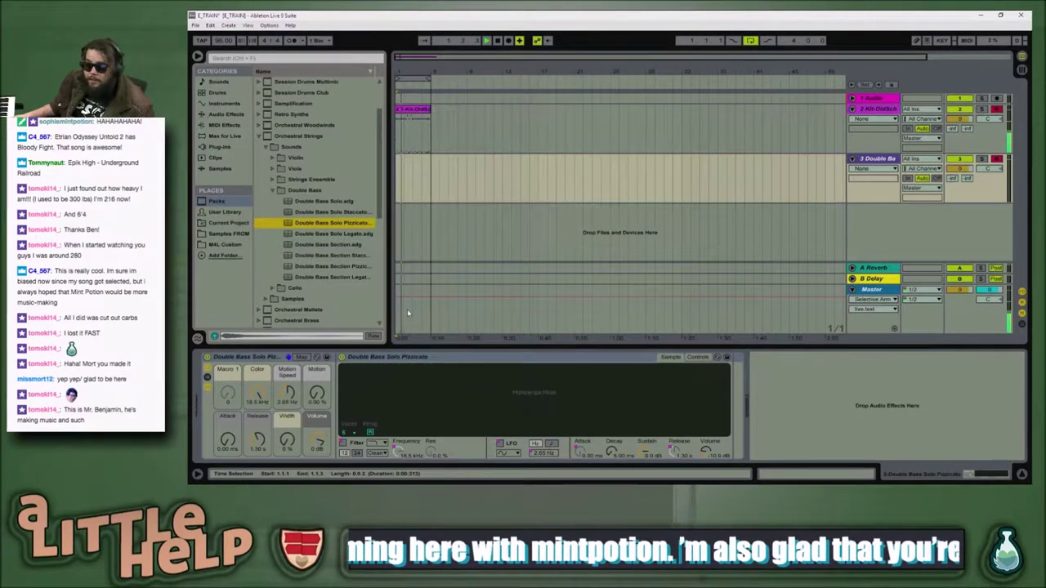
Step: Record a bass line on the Double Bass track over the four-bar loop
{"action": "left_click", "coordinate": [606, 138]}
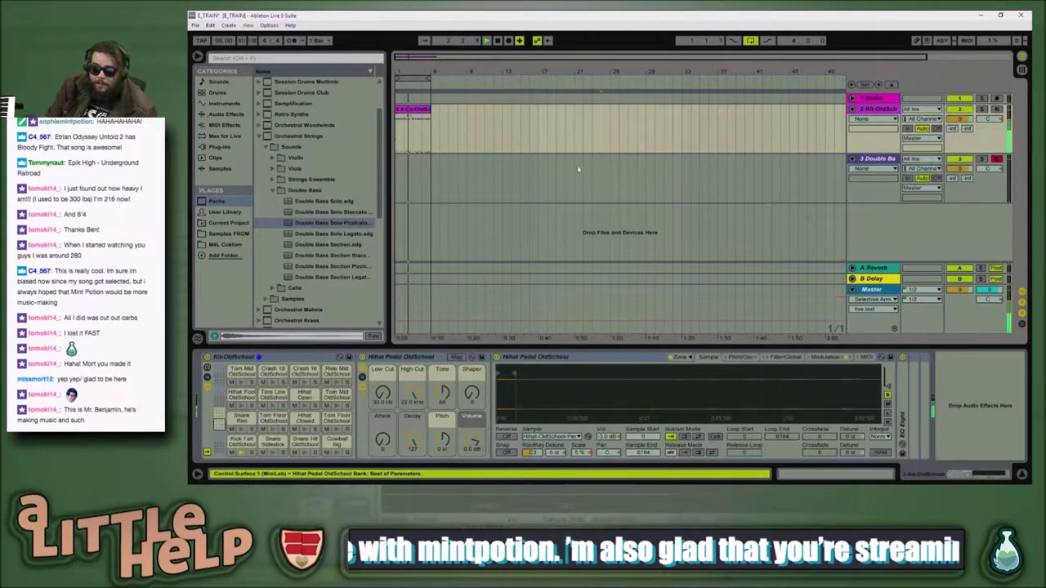
{"action": "left_click", "coordinate": [563, 175]}
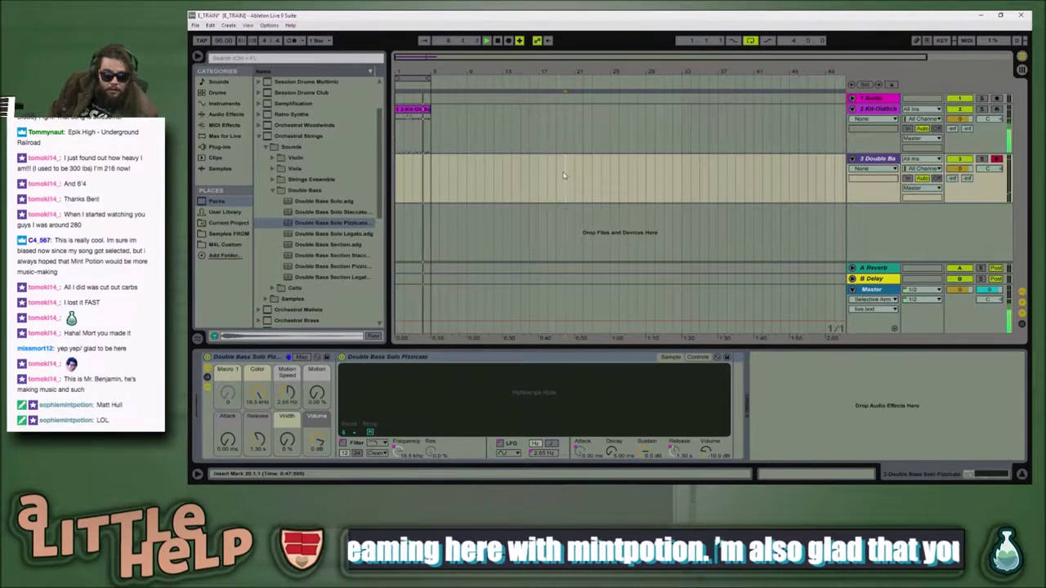
{"action": "key", "text": "F9"}
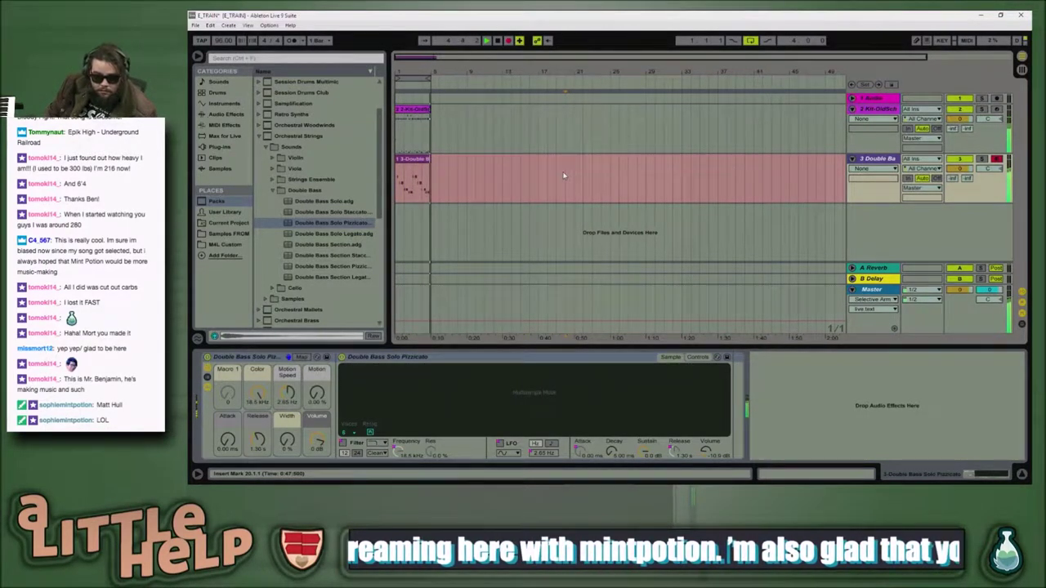
{"action": "key", "text": "F9"}
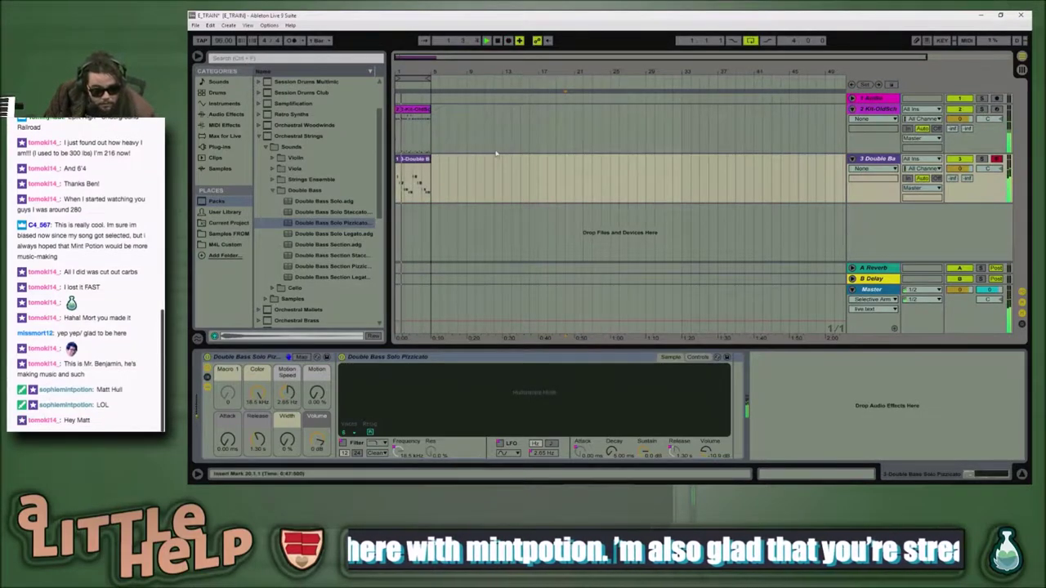
Step: Switch to the browser, replay the opening of the Etrian Odyssey "Bloody Fight" video as reference, pause it and return to Ableton Live
{"action": "key", "text": "alt+Tab"}
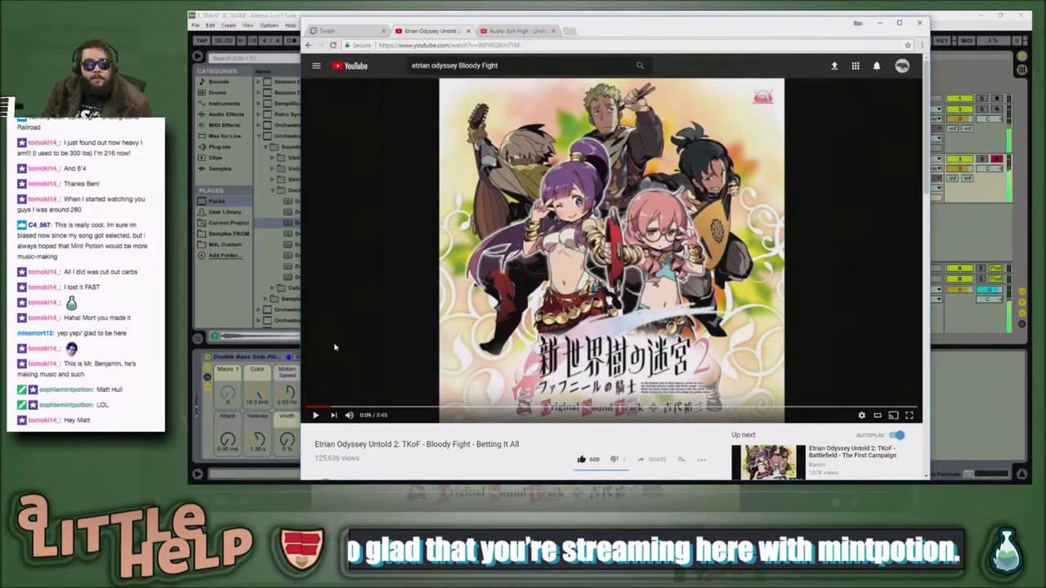
{"action": "key", "text": "alt+Tab"}
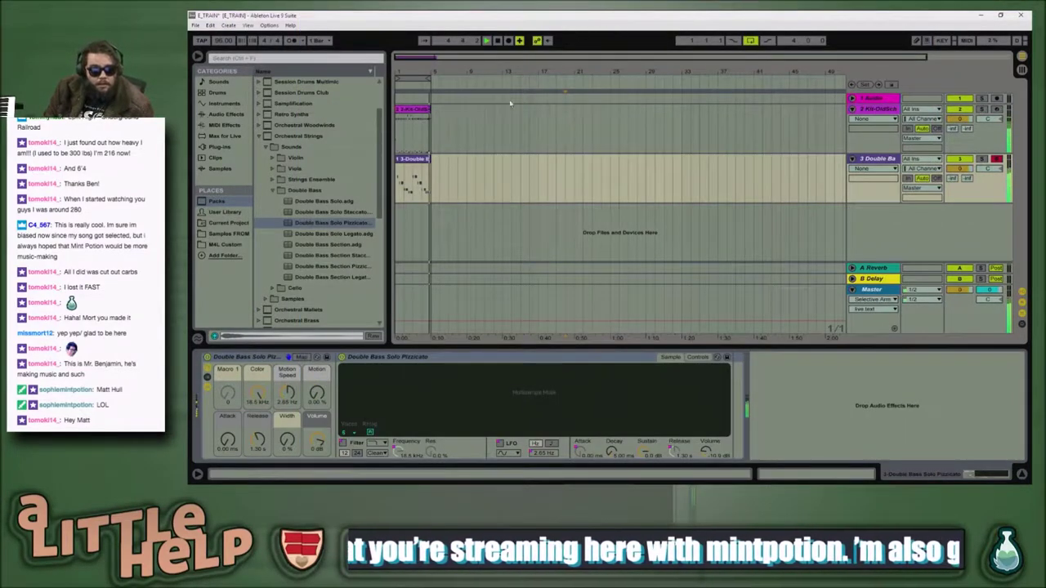
{"action": "key", "text": "alt+Tab"}
{"action": "left_click", "coordinate": [564, 296]}
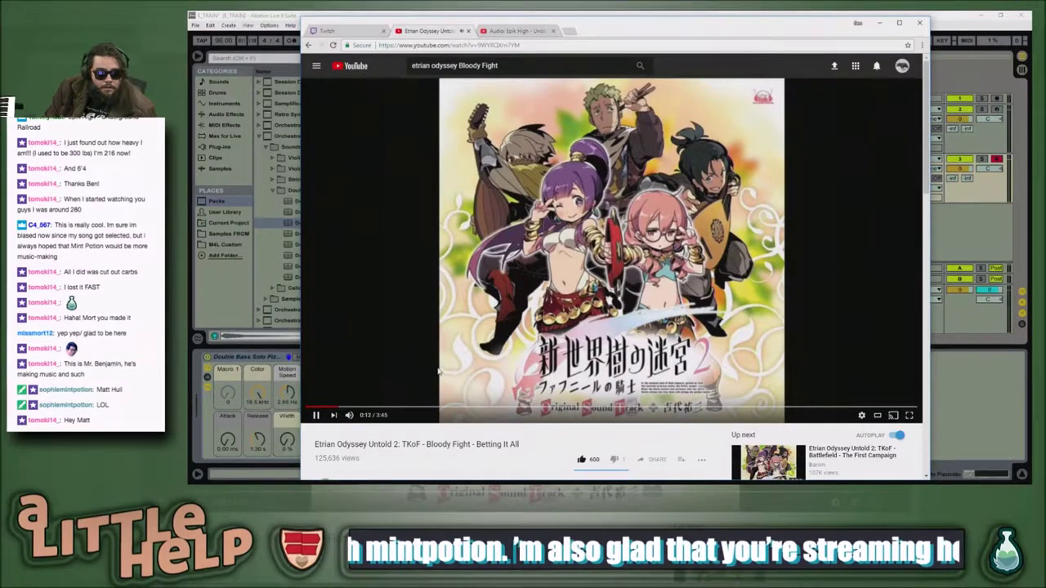
{"action": "left_click", "coordinate": [310, 406]}
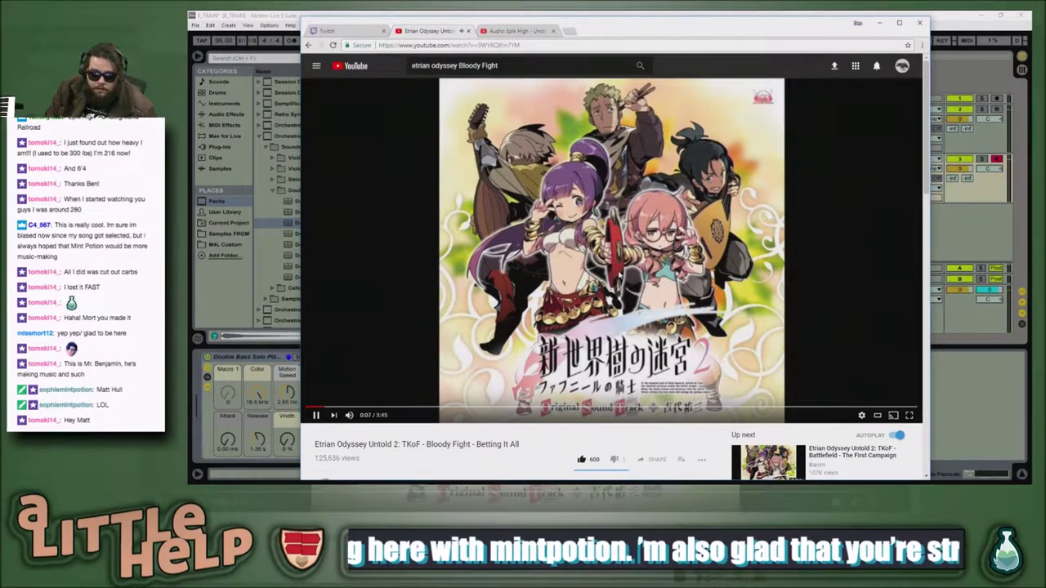
{"action": "left_click", "coordinate": [621, 278]}
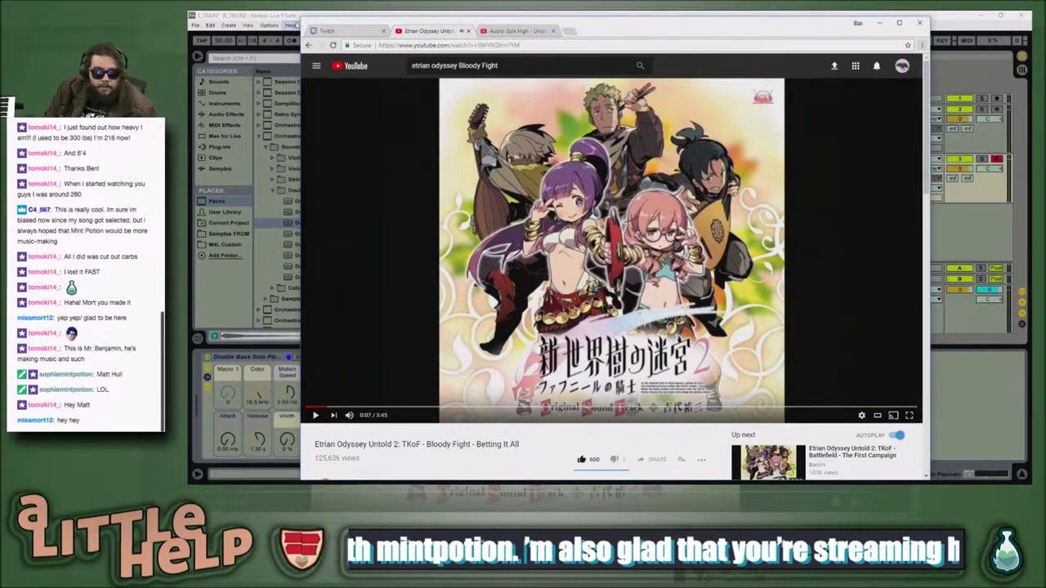
{"action": "left_click", "coordinate": [291, 21]}
{"action": "left_click", "coordinate": [399, 225]}
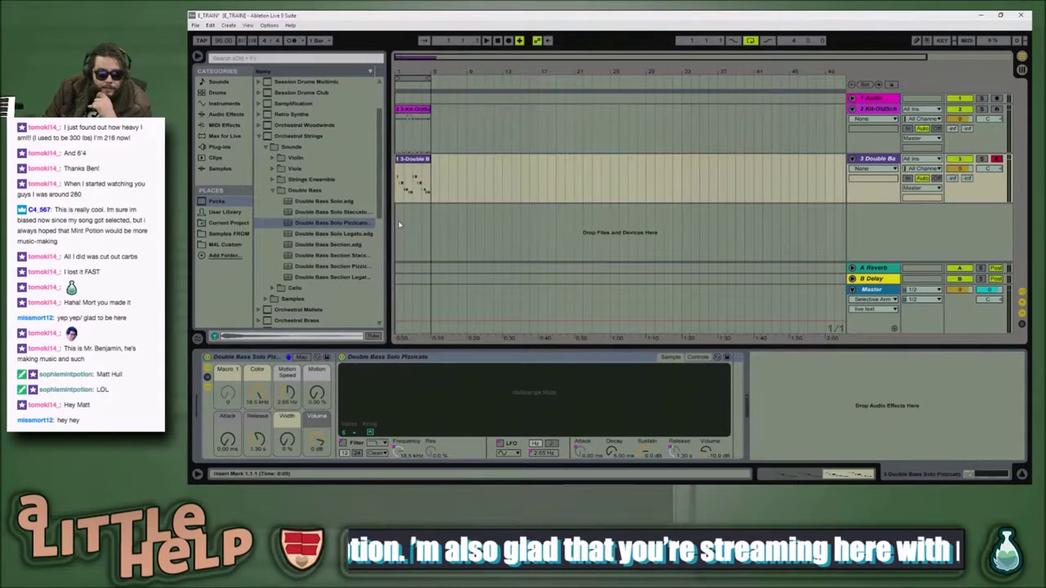
Step: List the built-in instruments in the library and insert a MIDI track below the Double Bass track
{"action": "left_click", "coordinate": [327, 222]}
{"action": "scroll", "coordinate": [294, 204], "scroll_direction": "up", "scroll_amount": 3}
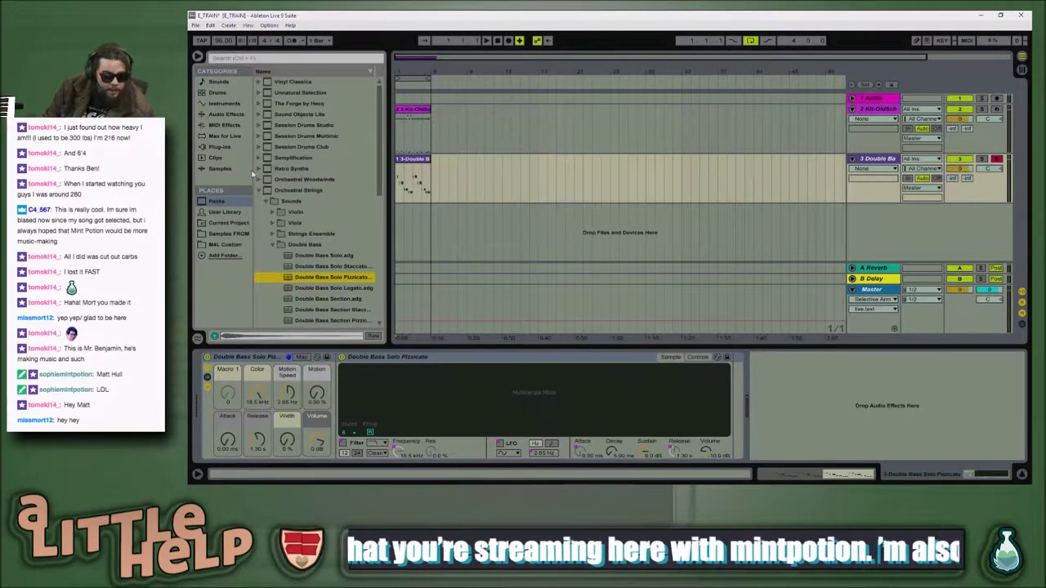
{"action": "left_click", "coordinate": [224, 124]}
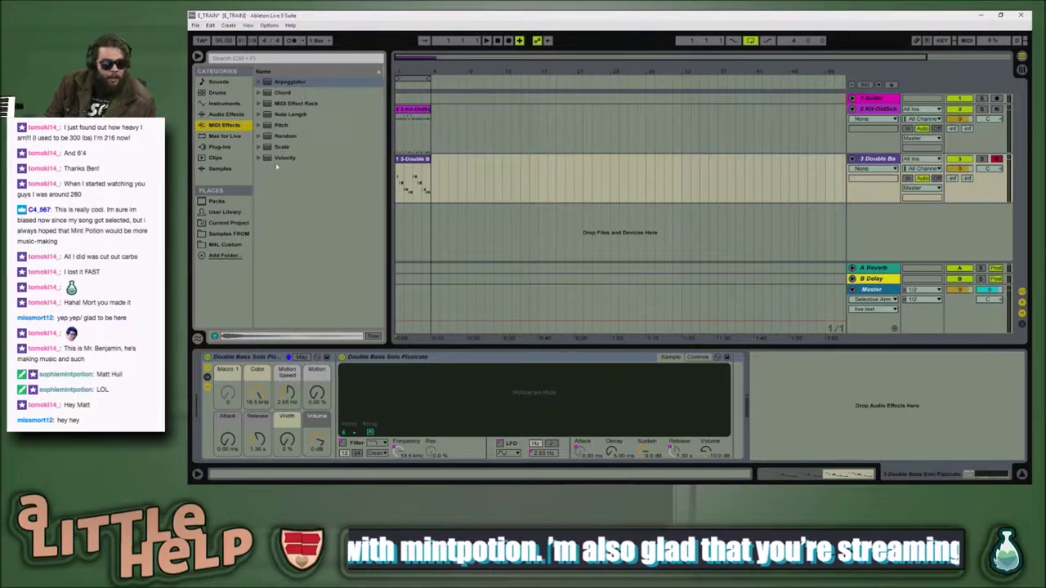
{"action": "left_click", "coordinate": [224, 107]}
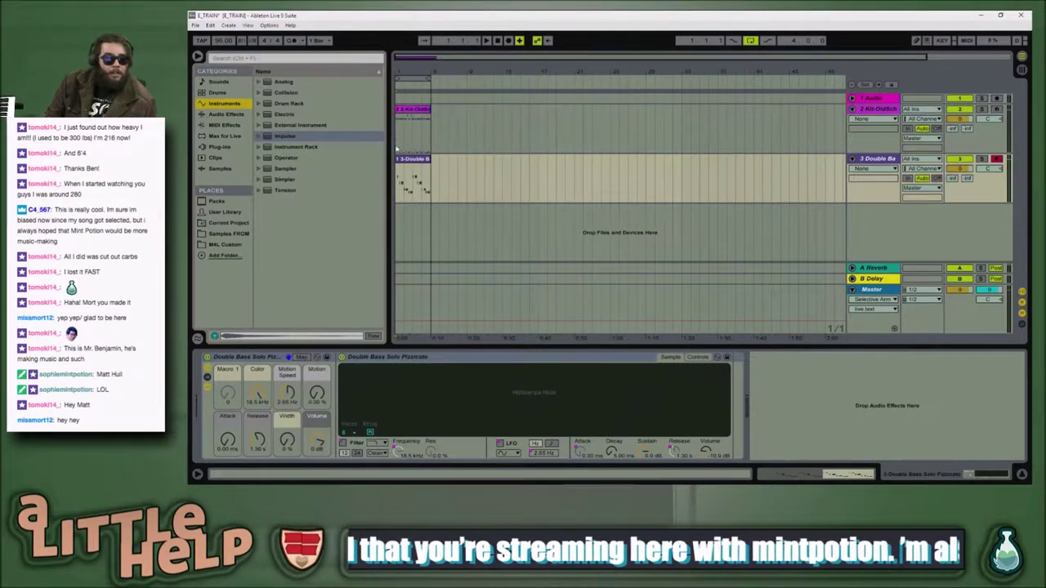
{"action": "left_click", "coordinate": [881, 159]}
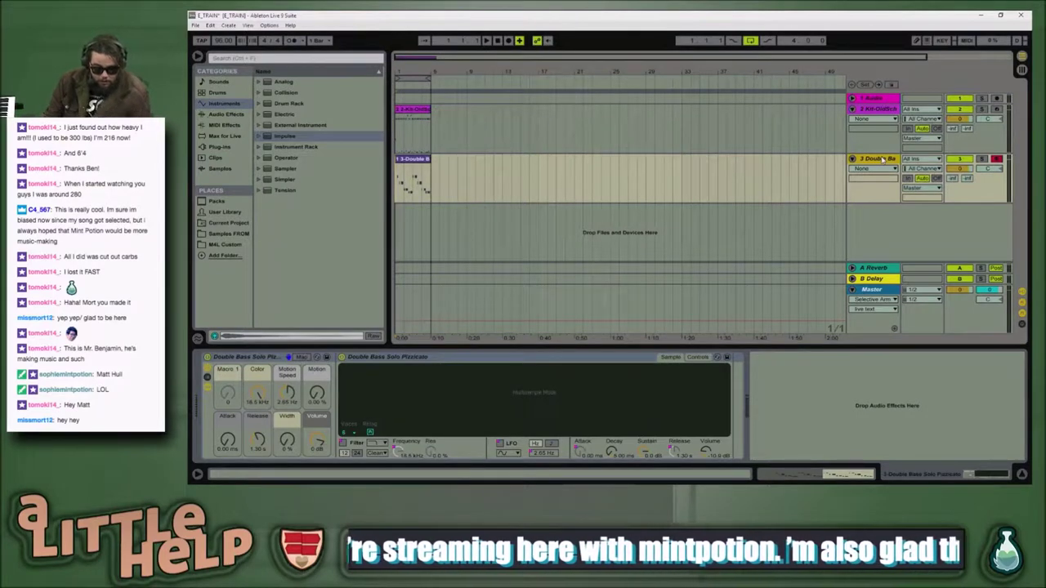
{"action": "key", "text": "ctrl+shift+t"}
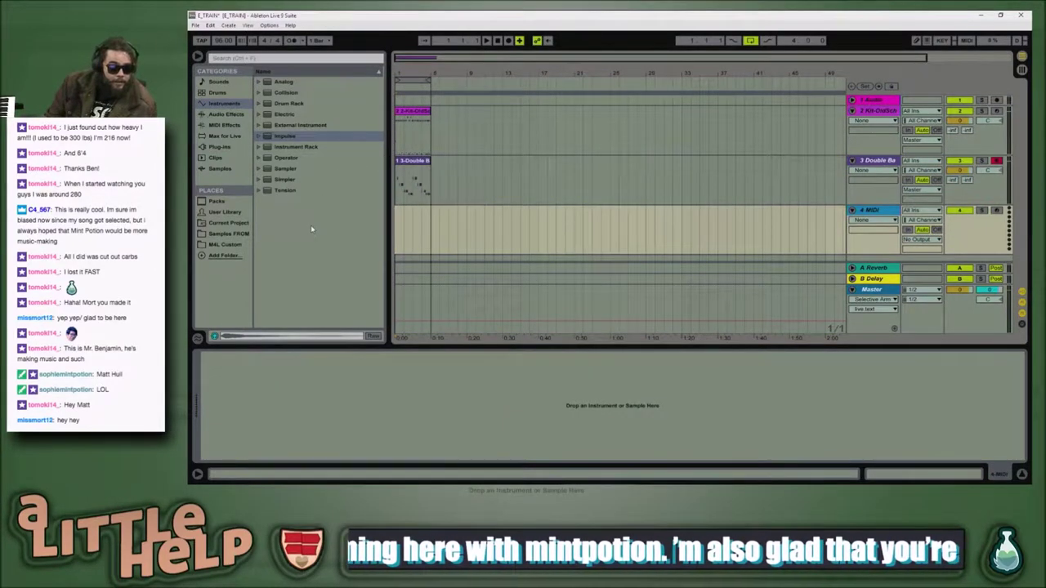
{"action": "left_click", "coordinate": [226, 245]}
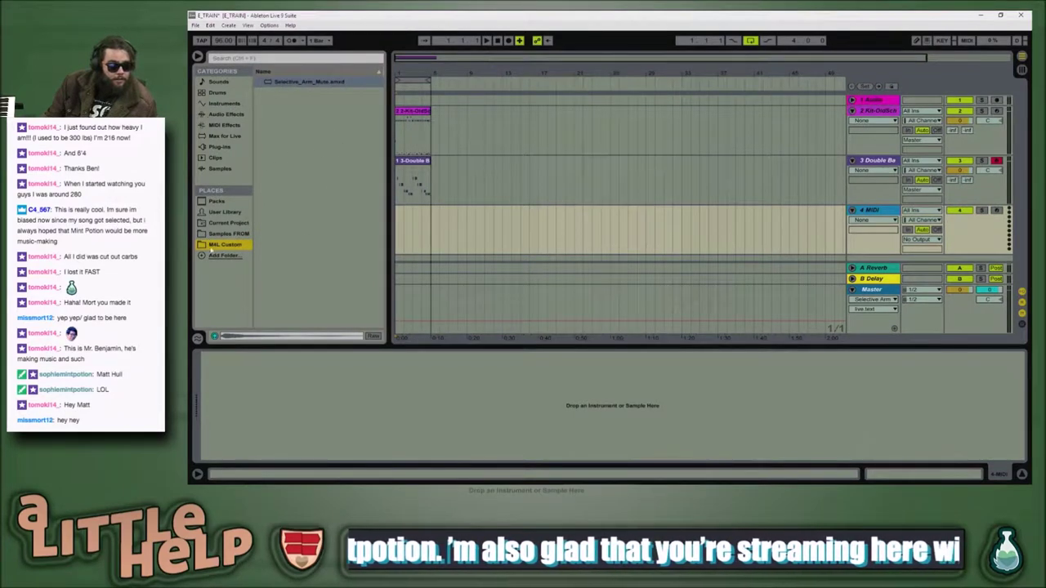
{"action": "left_click", "coordinate": [225, 234]}
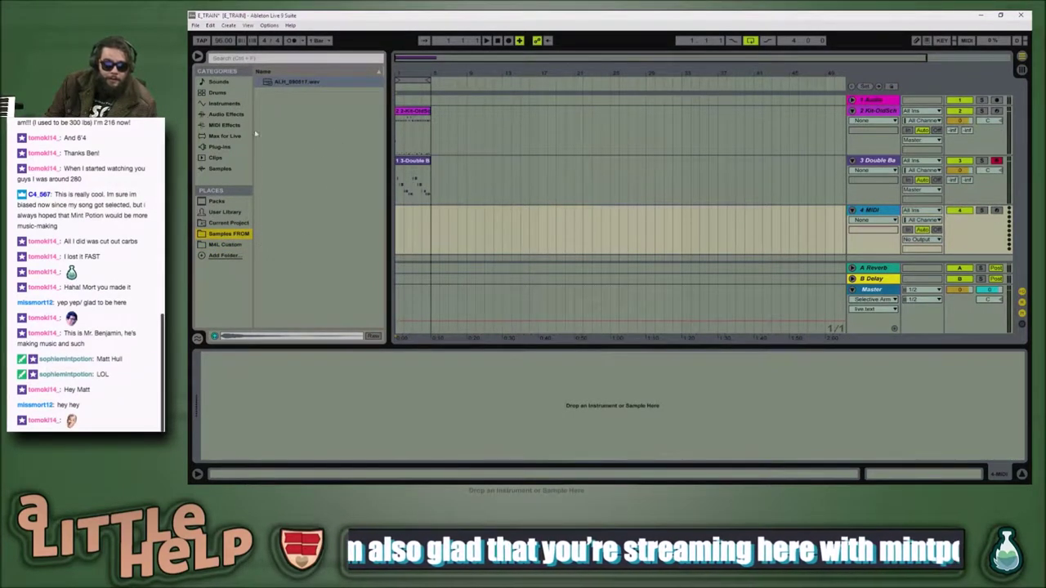
{"action": "left_click", "coordinate": [231, 115]}
{"action": "left_click", "coordinate": [291, 233]}
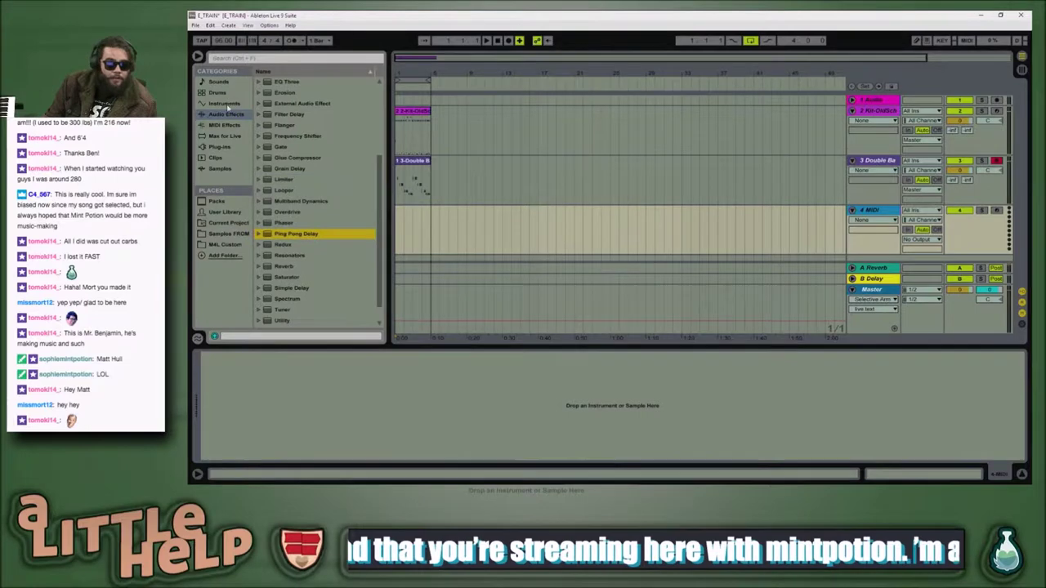
{"action": "left_click", "coordinate": [229, 136]}
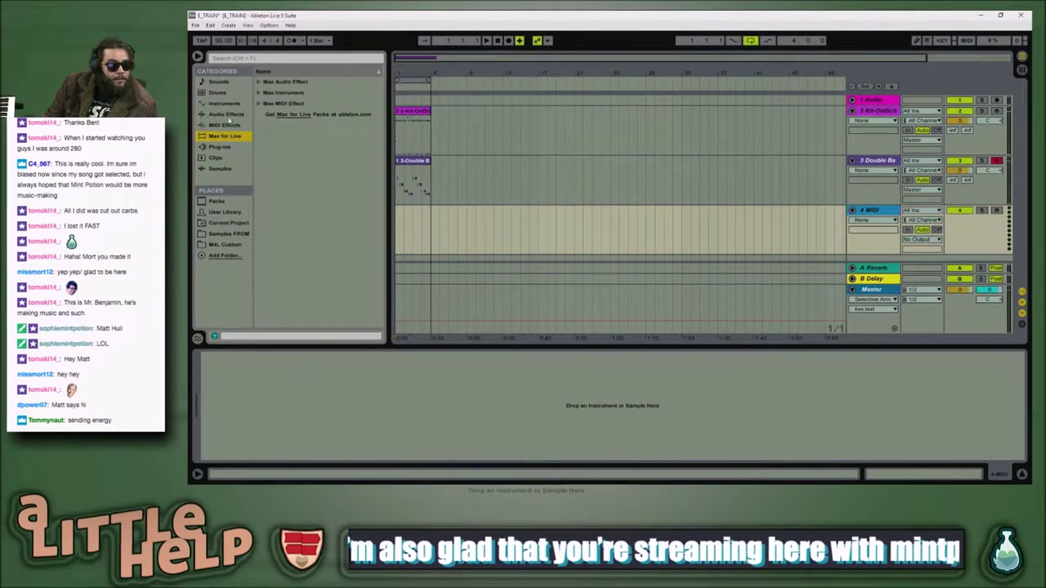
Step: List the Piano & Keys presets of the Electric instrument in the library
{"action": "left_click", "coordinate": [225, 104]}
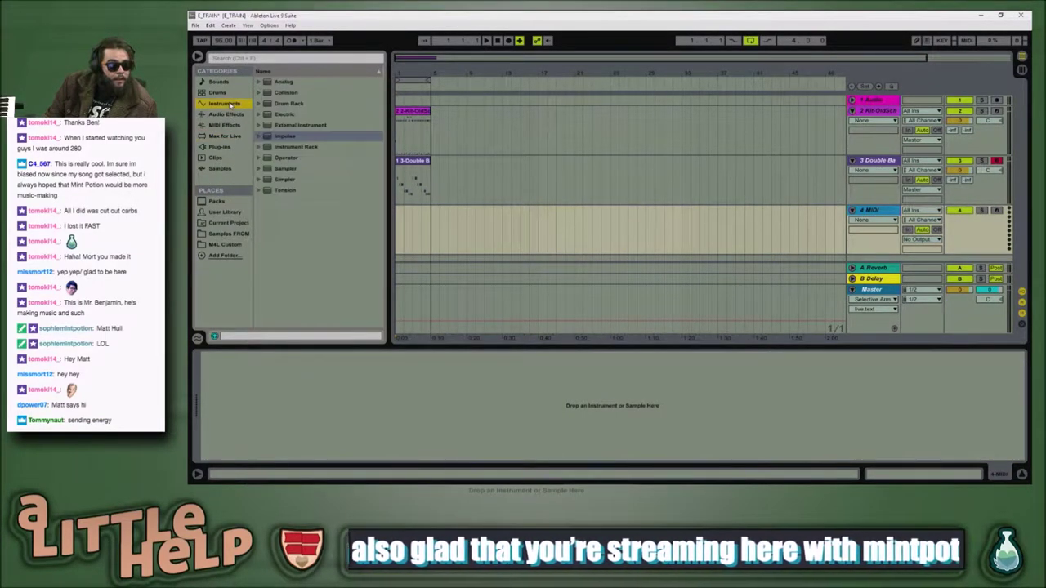
{"action": "left_click", "coordinate": [307, 158]}
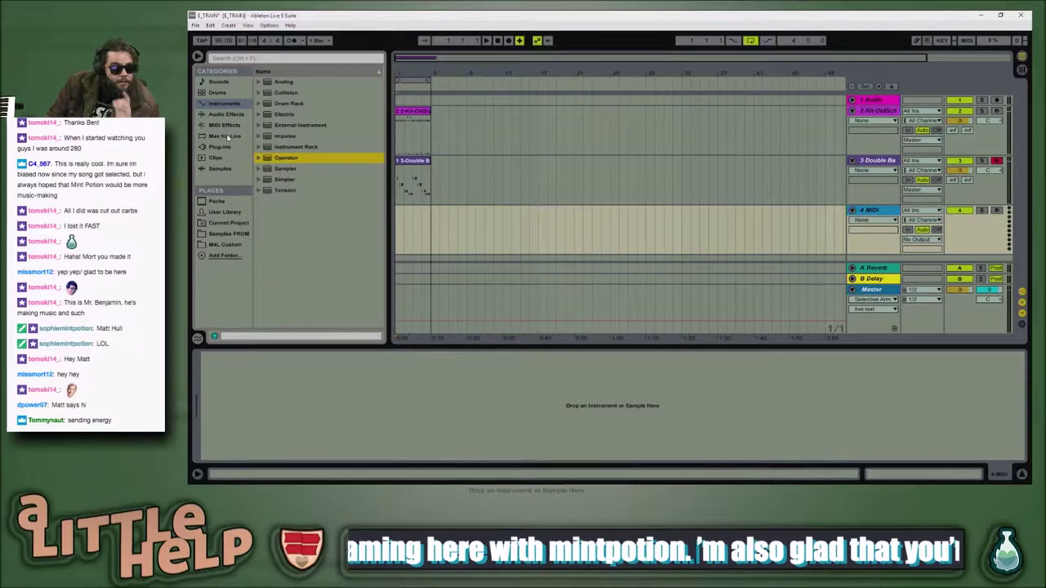
{"action": "left_click", "coordinate": [282, 114]}
{"action": "key", "text": "Right"}
{"action": "key", "text": "Down"}
{"action": "key", "text": "Down"}
{"action": "key", "text": "Down"}
{"action": "key", "text": "Right"}
Step: Preview the Electric piano presets around Beckoner, Electrique and EP Faceplant, and load Gold House onto the new MIDI track
{"action": "key", "text": "Down"}
{"action": "key", "text": "Down"}
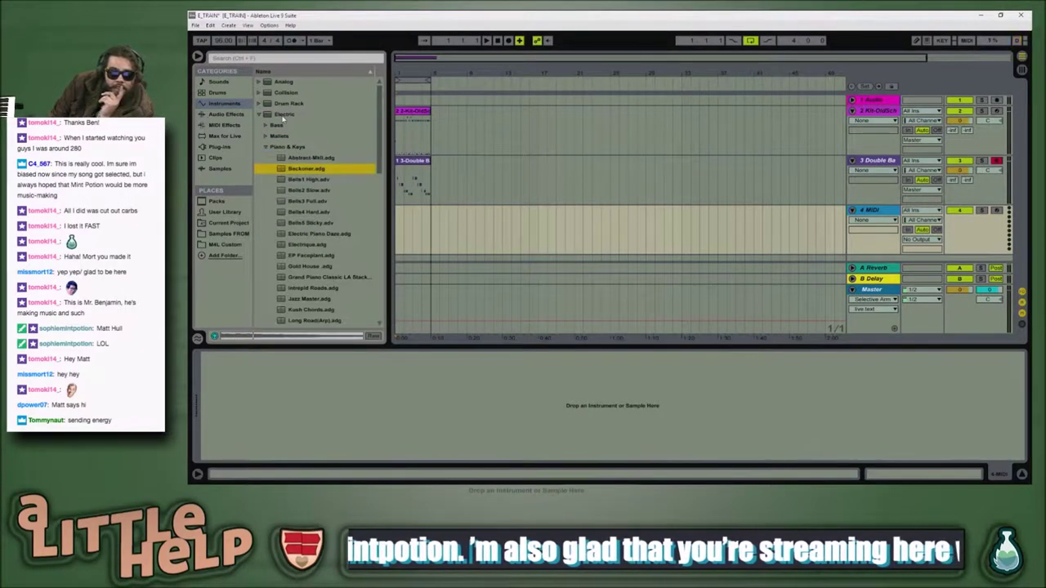
{"action": "key", "text": "Down"}
{"action": "key", "text": "Down"}
{"action": "key", "text": "Up"}
{"action": "key", "text": "Up"}
{"action": "key", "text": "Up"}
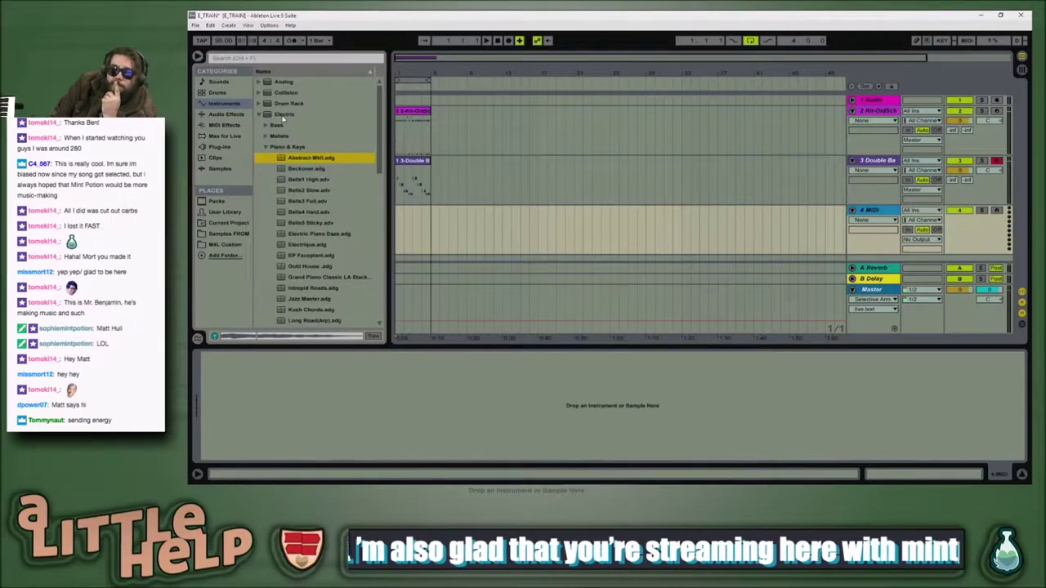
{"action": "key", "text": "Down"}
{"action": "key", "text": "Down"}
{"action": "key", "text": "Down"}
{"action": "key", "text": "Down"}
{"action": "key", "text": "Down"}
{"action": "key", "text": "Down"}
{"action": "key", "text": "Down"}
{"action": "key", "text": "Down"}
{"action": "key", "text": "Up"}
{"action": "key", "text": "Down"}
{"action": "key", "text": "Down"}
{"action": "key", "text": "Down"}
{"action": "key", "text": "Down"}
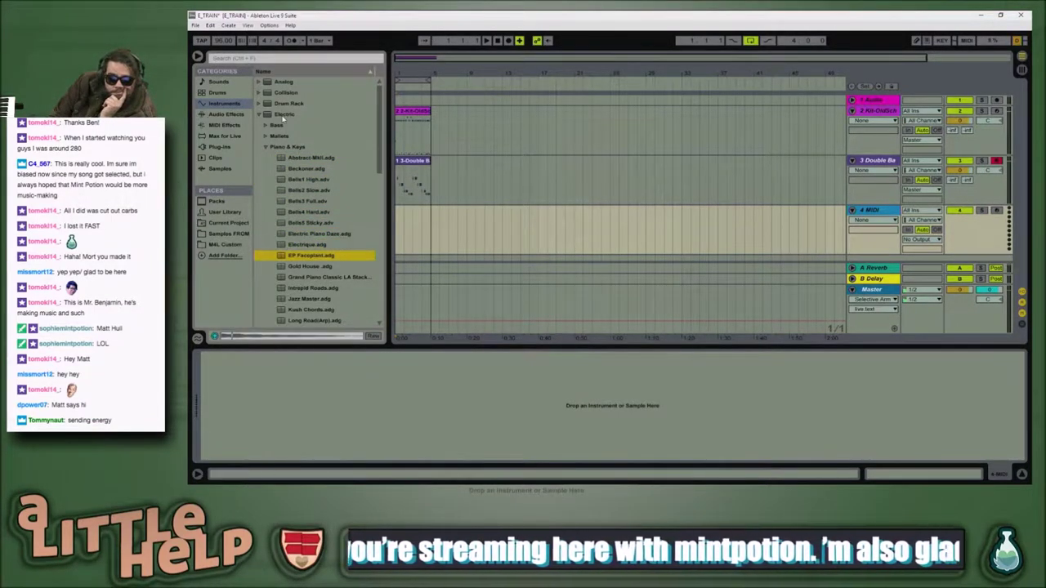
{"action": "key", "text": "Up"}
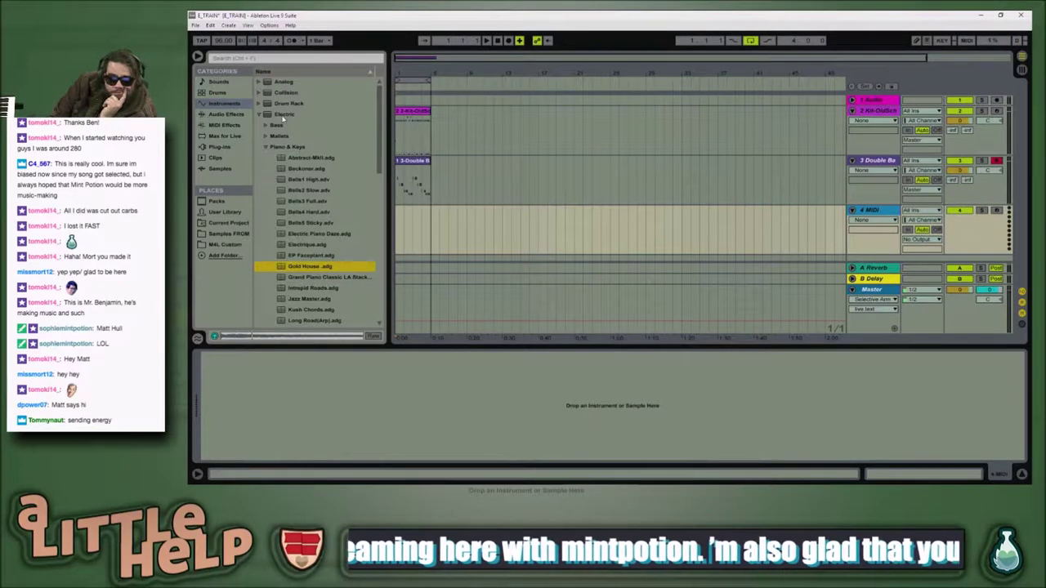
{"action": "key", "text": "Down"}
{"action": "key", "text": "Up"}
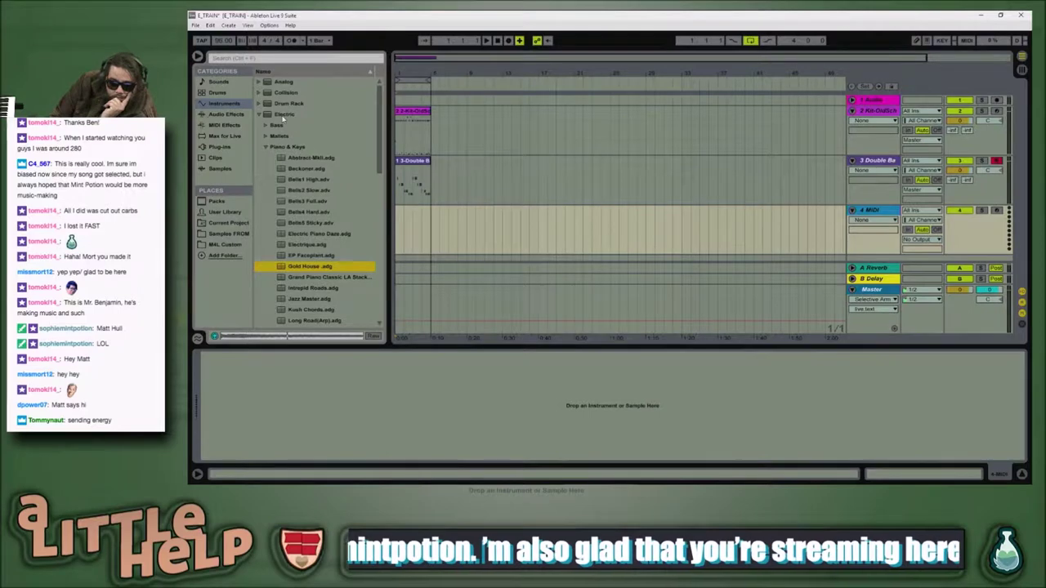
{"action": "key", "text": "Return"}
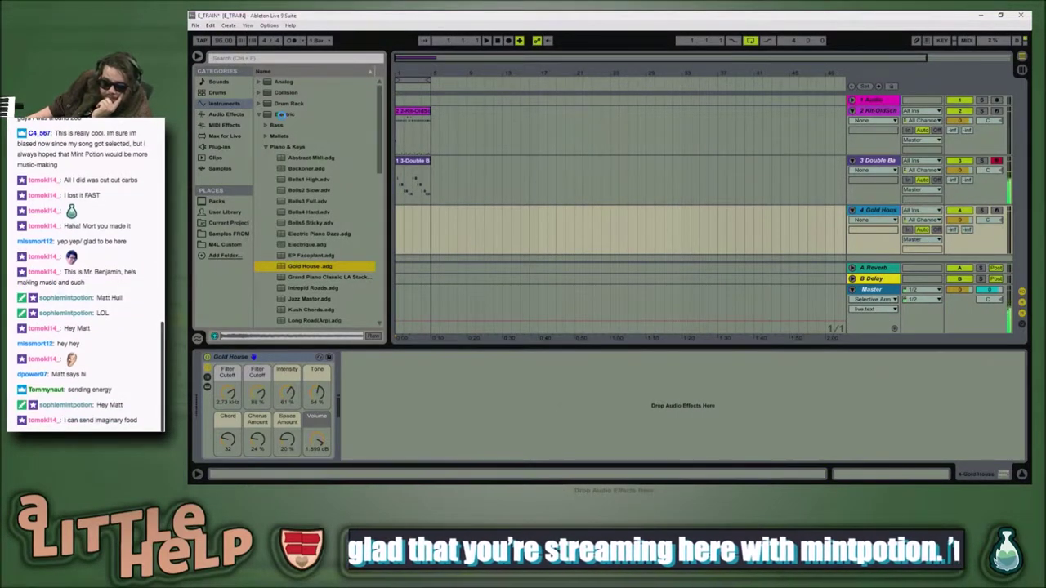
{"action": "left_click", "coordinate": [592, 235]}
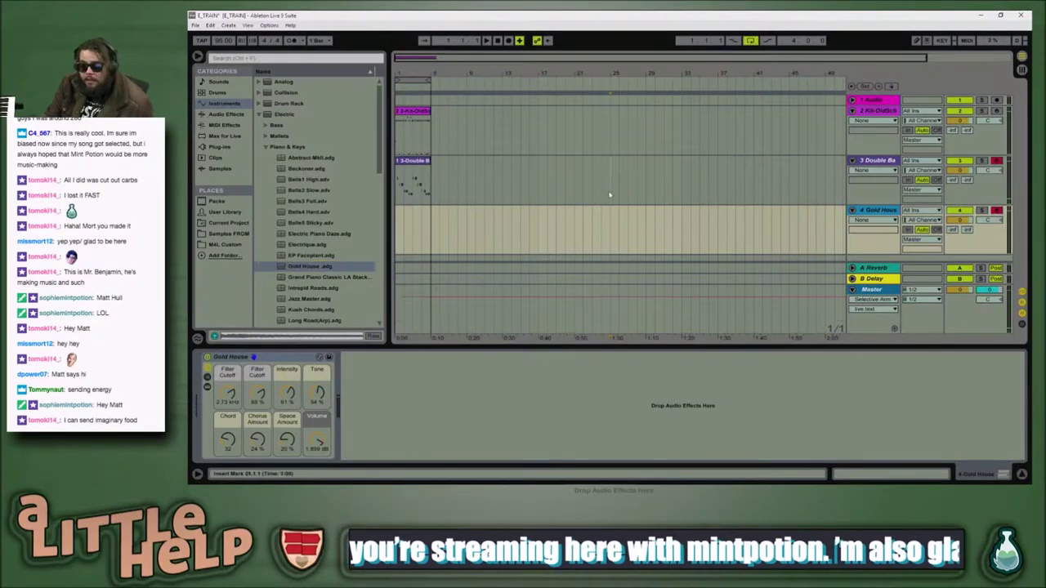
Step: Check the audio and the record, warp and launch pages of the preferences and close them
{"action": "key", "text": "ctrl+comma"}
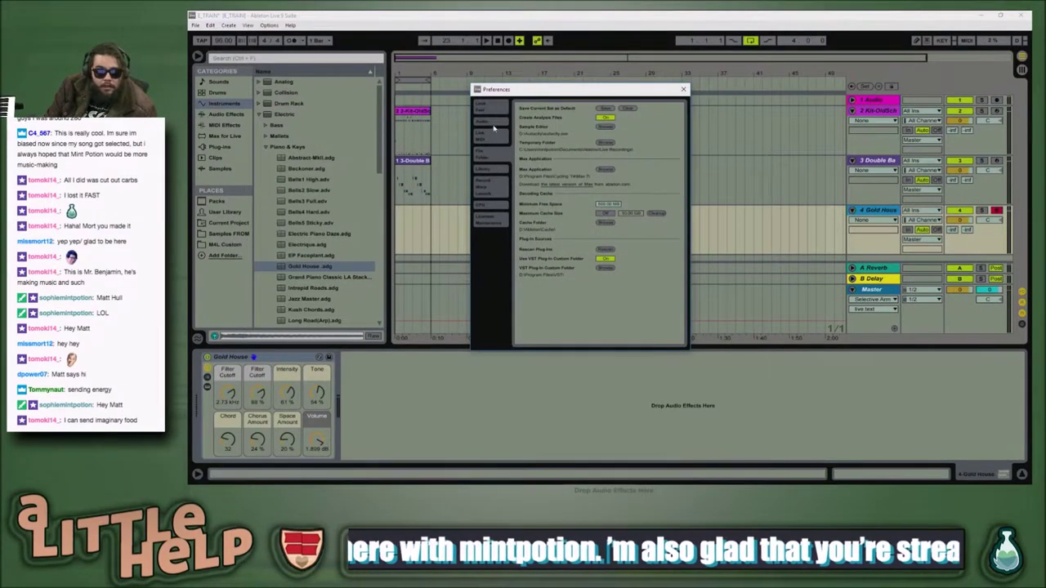
{"action": "left_click", "coordinate": [494, 125]}
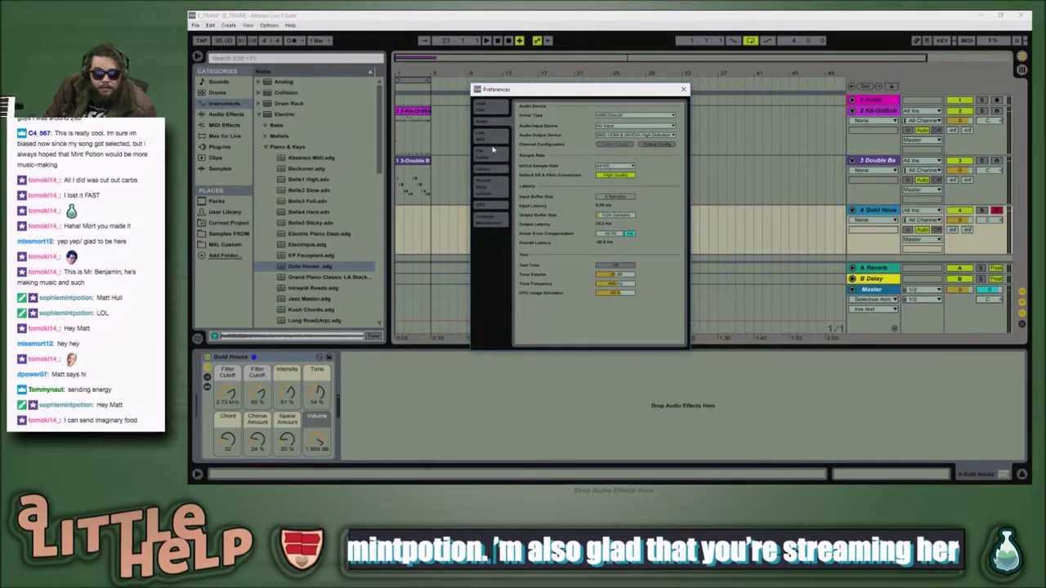
{"action": "left_click", "coordinate": [488, 193]}
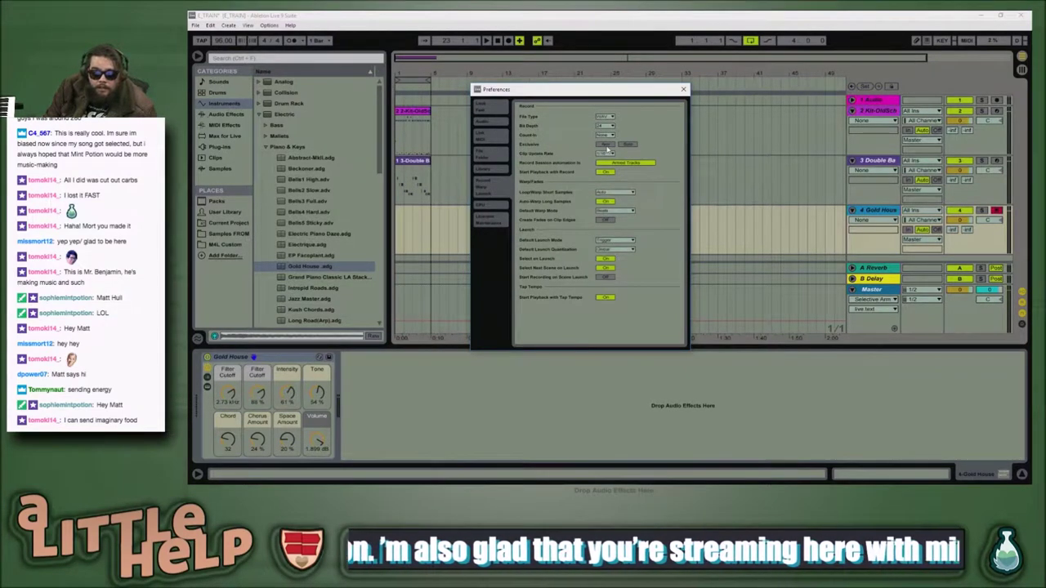
{"action": "left_click", "coordinate": [683, 88]}
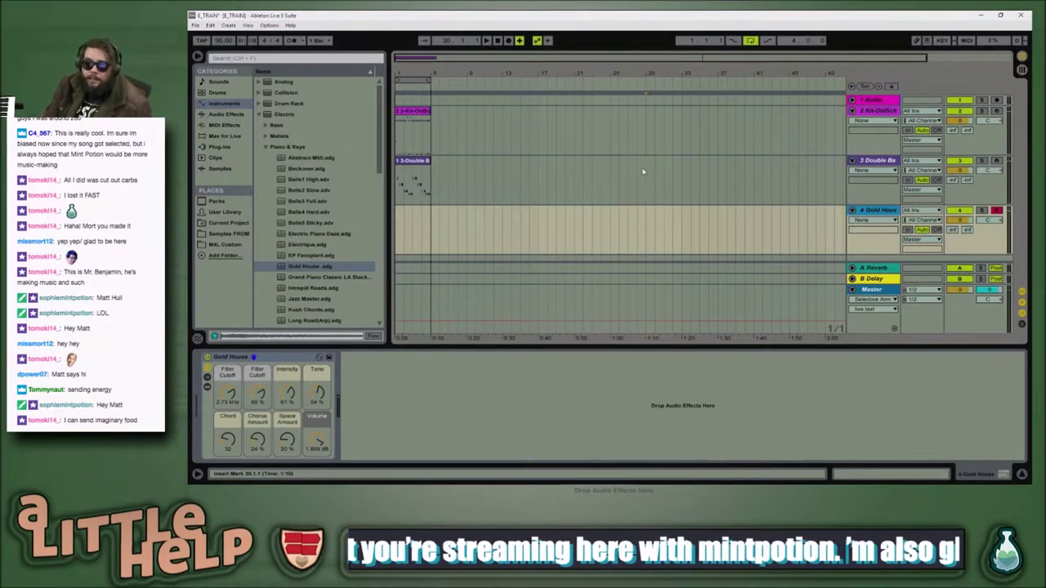
Step: Place the insert marker at the very start of the fourth track, at 1.1.1
{"action": "left_click", "coordinate": [658, 191]}
{"action": "left_click", "coordinate": [664, 221]}
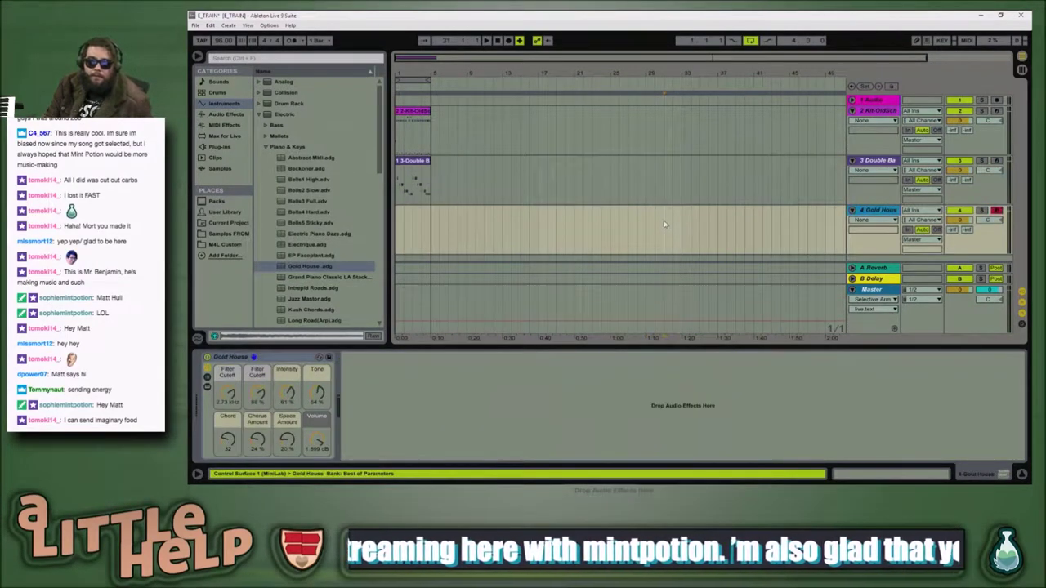
{"action": "left_click", "coordinate": [409, 233]}
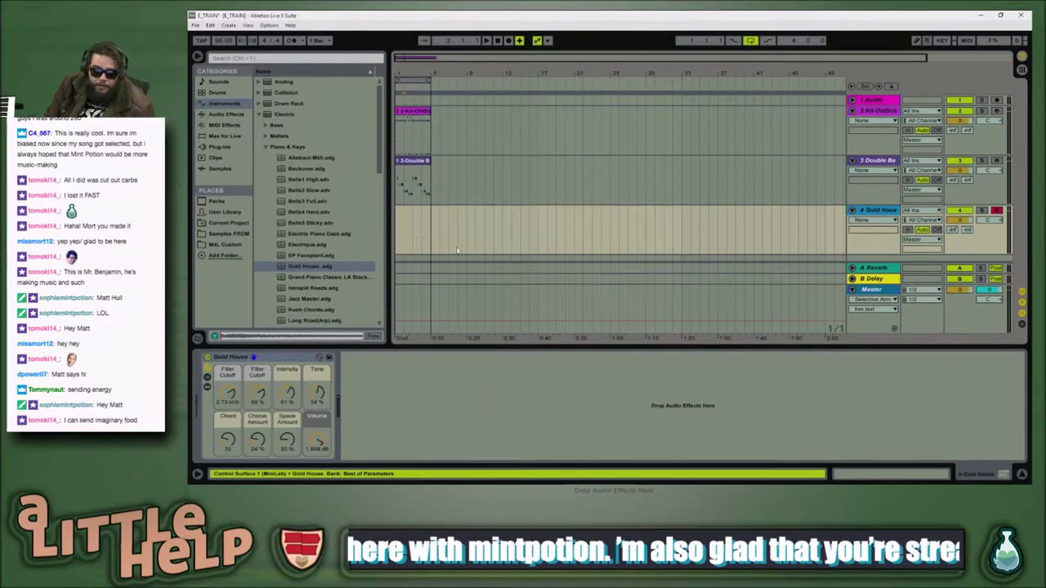
{"action": "key", "text": "Home"}
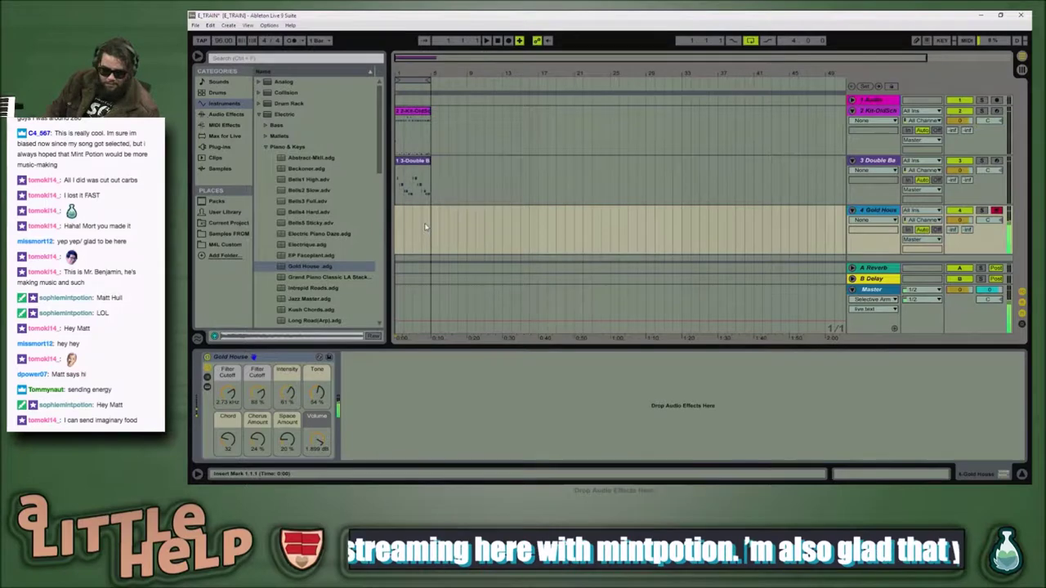
Step: Preview the Electric piano presets listed after Gold House and load MkI1 Dirty Piano onto the fourth track as its replacement
{"action": "left_click", "coordinate": [346, 268]}
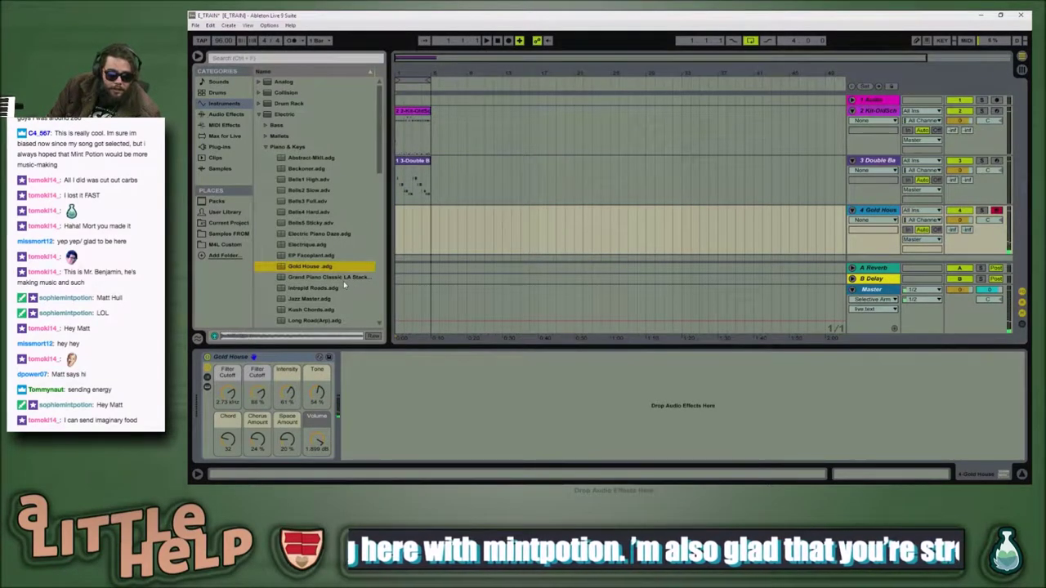
{"action": "key", "text": "Down"}
{"action": "key", "text": "Down"}
{"action": "key", "text": "Down"}
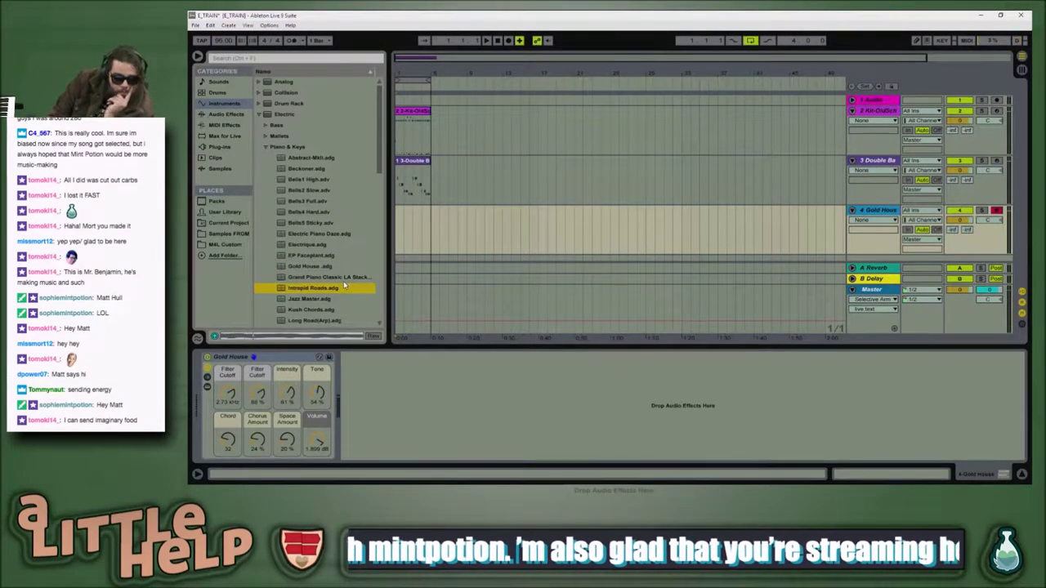
{"action": "key", "text": "Down"}
{"action": "key", "text": "Down"}
{"action": "key", "text": "Down"}
{"action": "key", "text": "Down"}
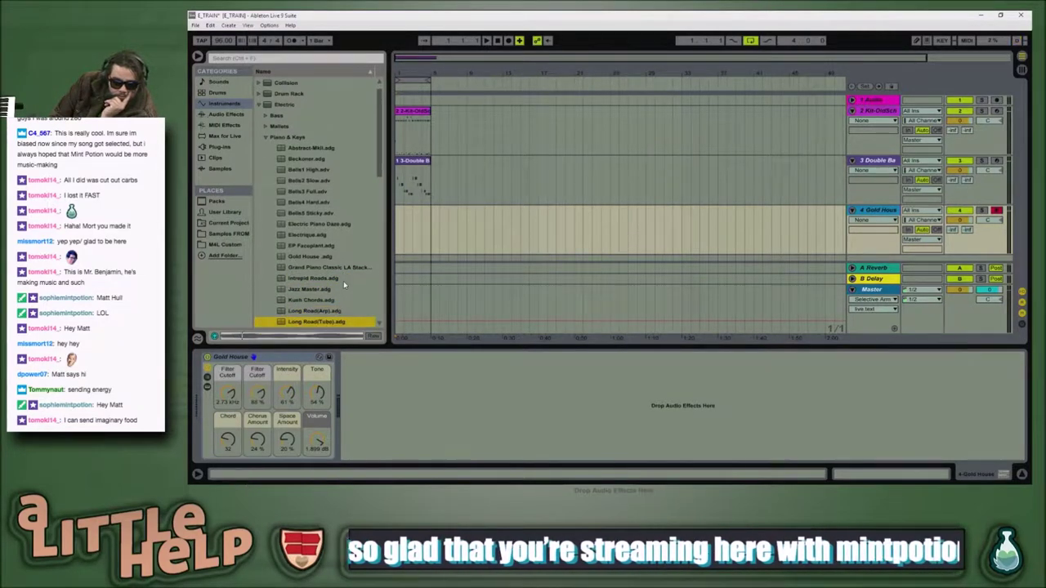
{"action": "key", "text": "Down"}
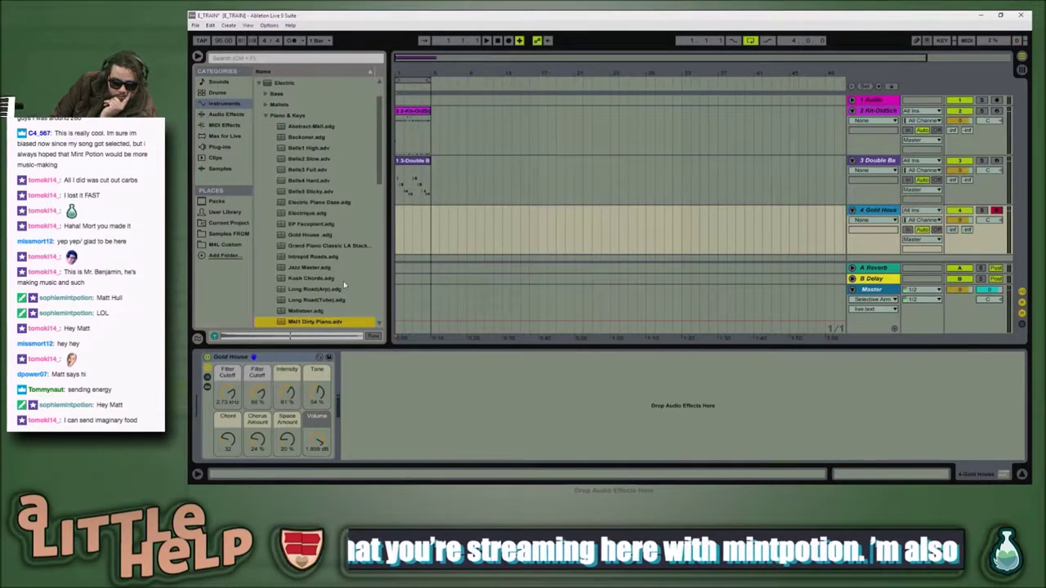
{"action": "key", "text": "Down"}
{"action": "key", "text": "Down"}
{"action": "key", "text": "Down"}
{"action": "key", "text": "Down"}
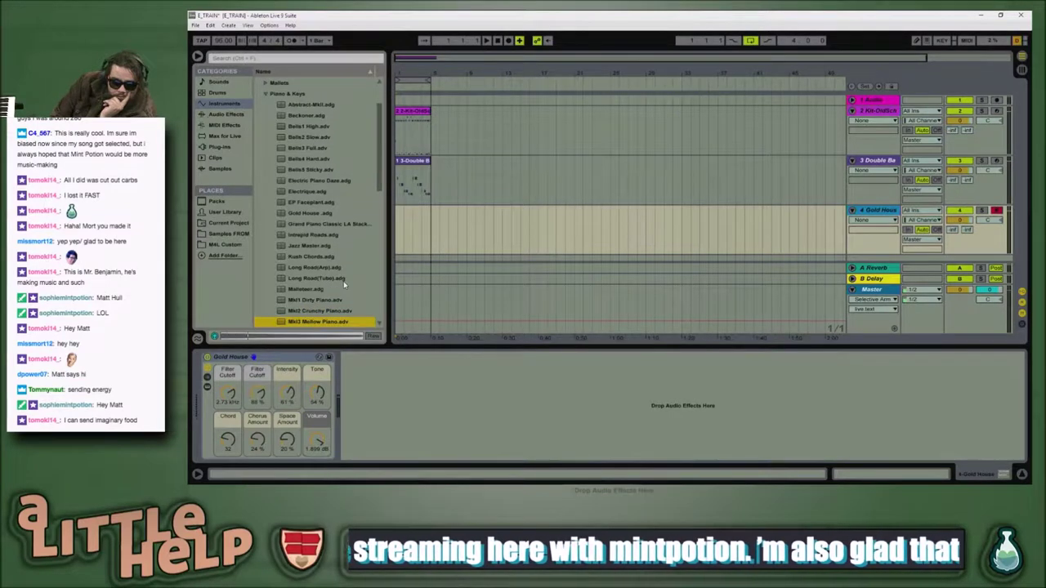
{"action": "key", "text": "Down"}
{"action": "key", "text": "Up"}
{"action": "key", "text": "Up"}
{"action": "key", "text": "Up"}
{"action": "key", "text": "Up"}
{"action": "key", "text": "Up"}
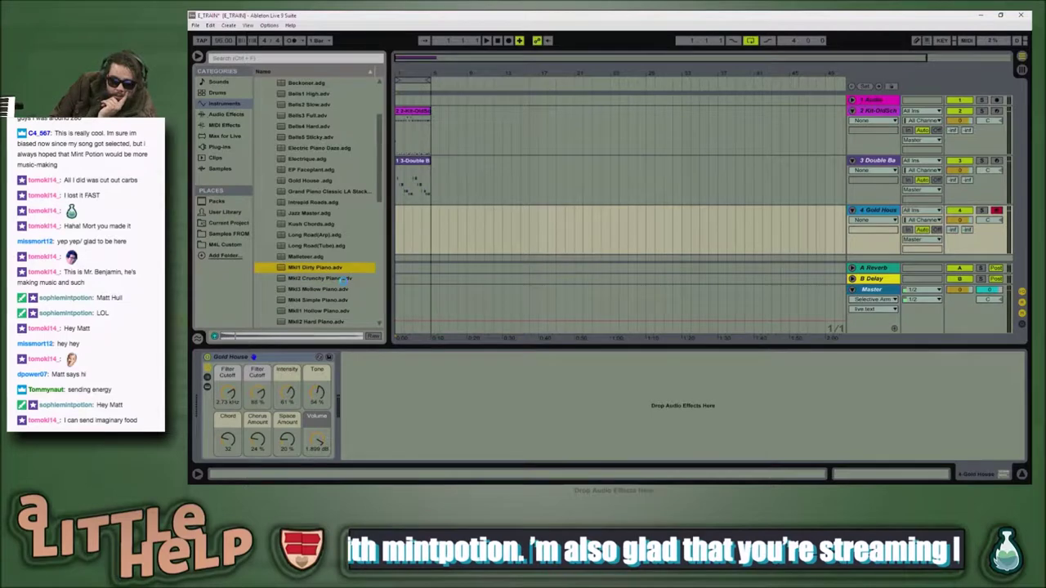
{"action": "key", "text": "Return"}
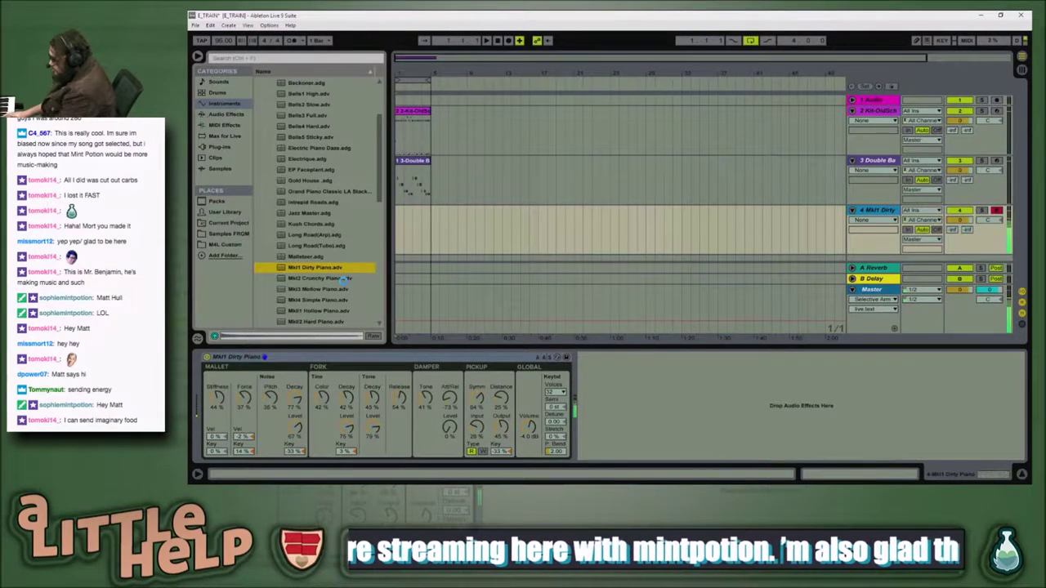
Step: Turn on the metronome and set the song tempo to 76 BPM with the loop playing
{"action": "key", "text": "space"}
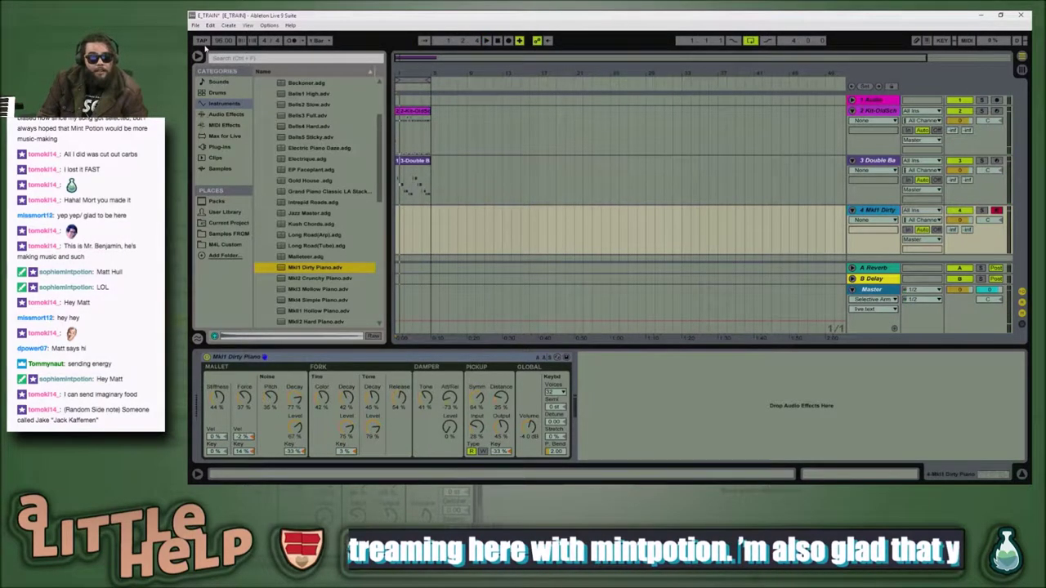
{"action": "left_click", "coordinate": [201, 41]}
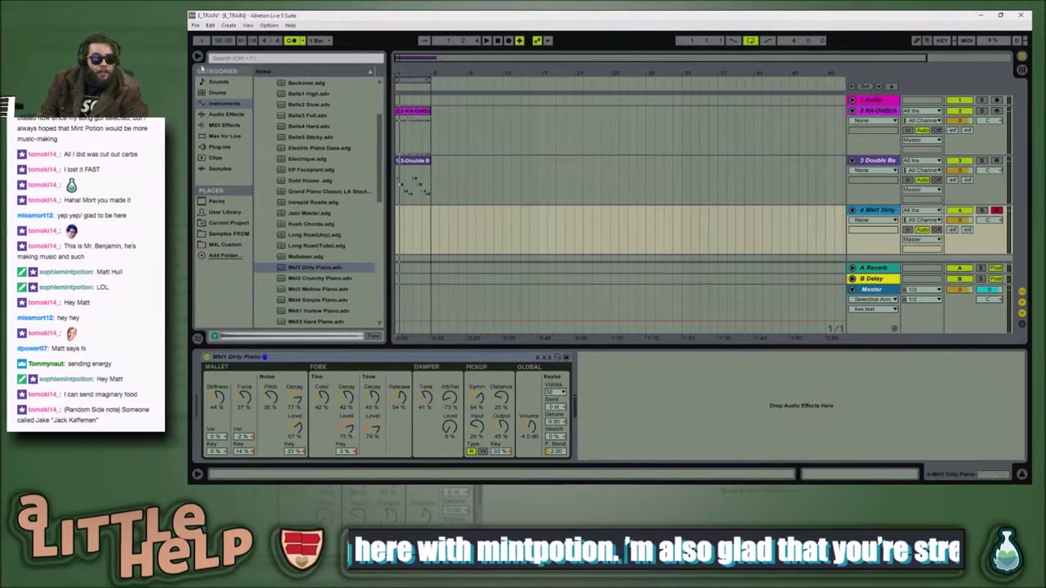
{"action": "left_click", "coordinate": [201, 40]}
{"action": "left_click", "coordinate": [201, 41]}
{"action": "left_click", "coordinate": [201, 41]}
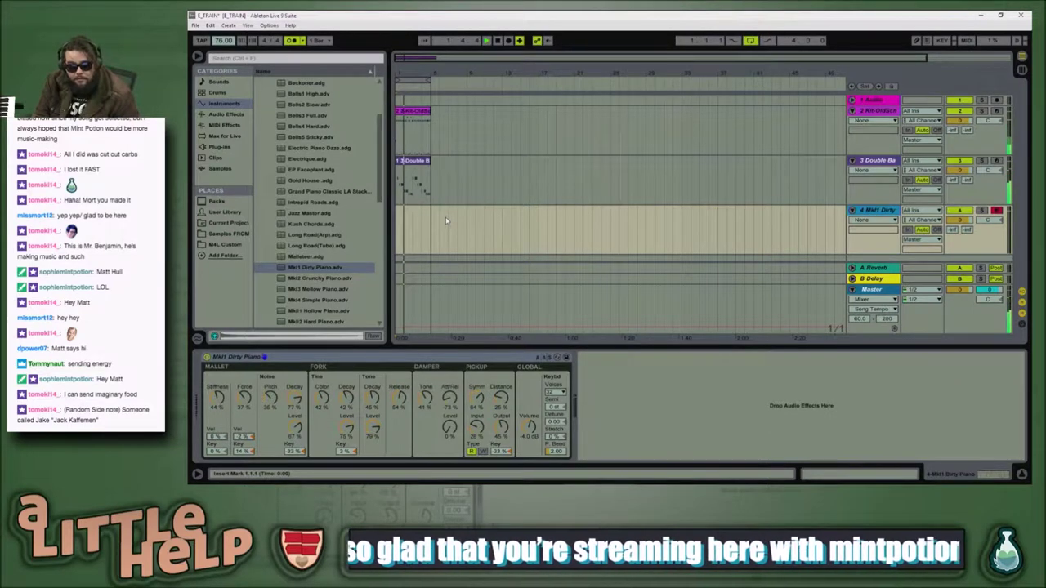
Step: Record an electric piano part on the MkI1 Dirty Piano track over the four-bar loop, and stop playback
{"action": "key", "text": "XF86AudioRaiseVolume"}
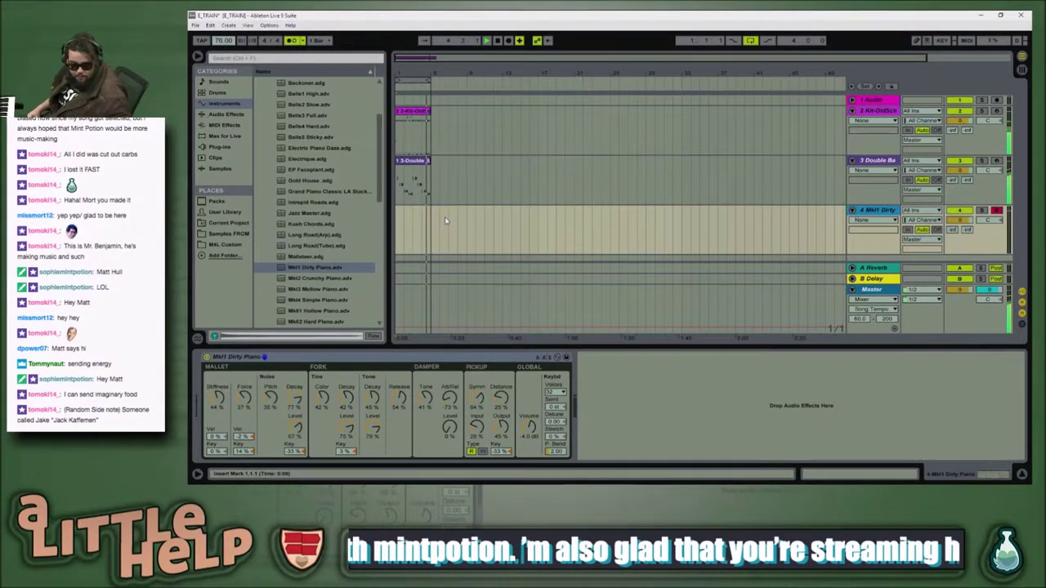
{"action": "key", "text": "F9"}
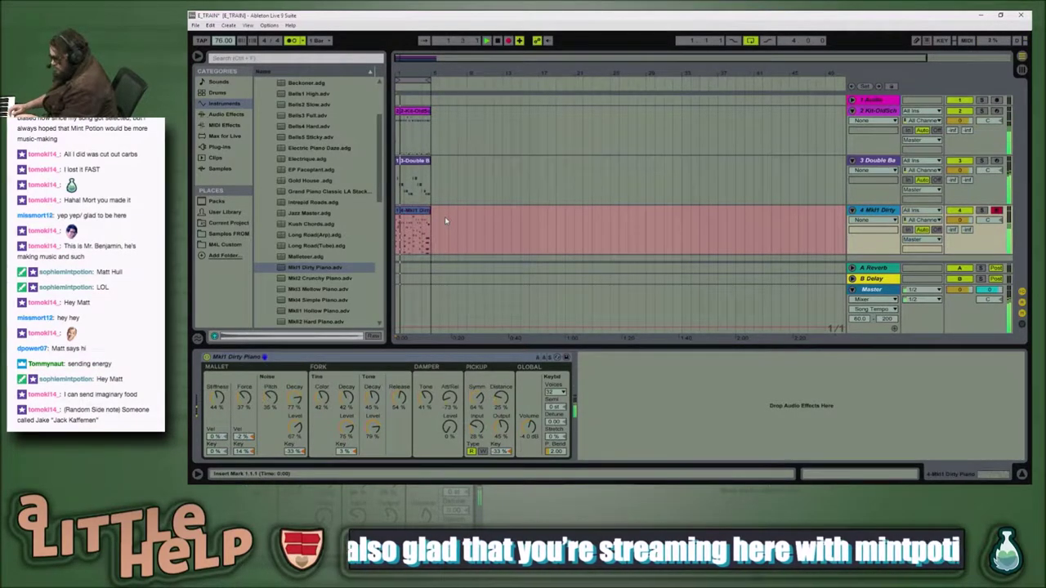
{"action": "key", "text": "space"}
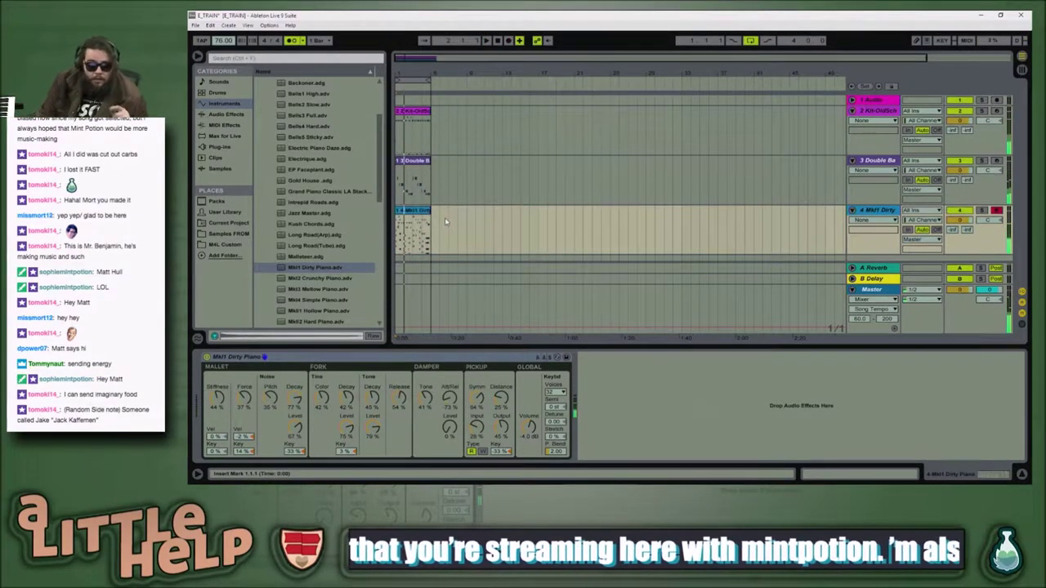
Step: Open the recorded piano clip in the MIDI note editor and enlarge the editor's height
{"action": "double_click", "coordinate": [413, 231]}
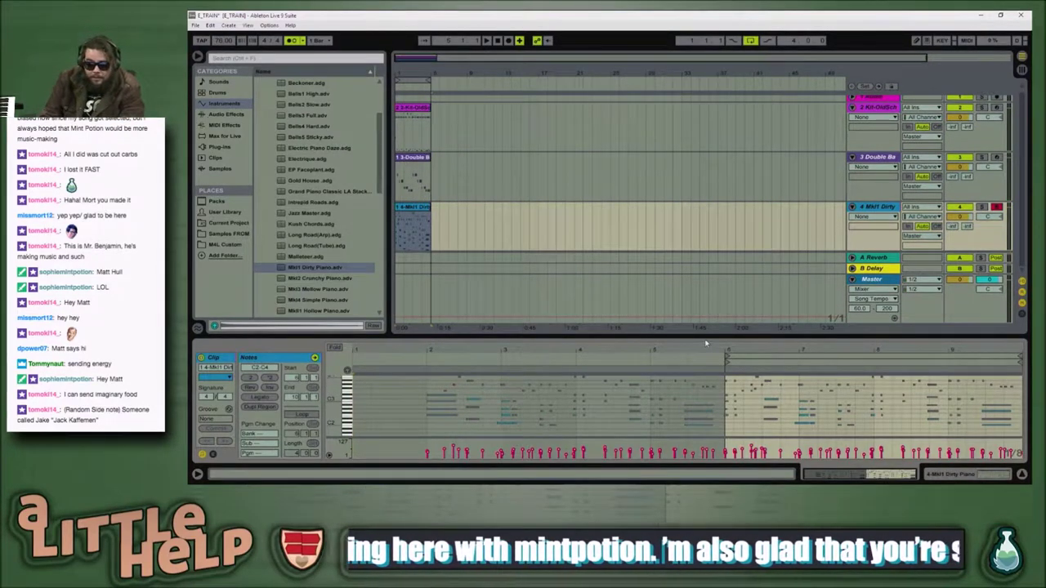
{"action": "left_click_drag", "start_coordinate": [706, 335], "coordinate": [703, 193]}
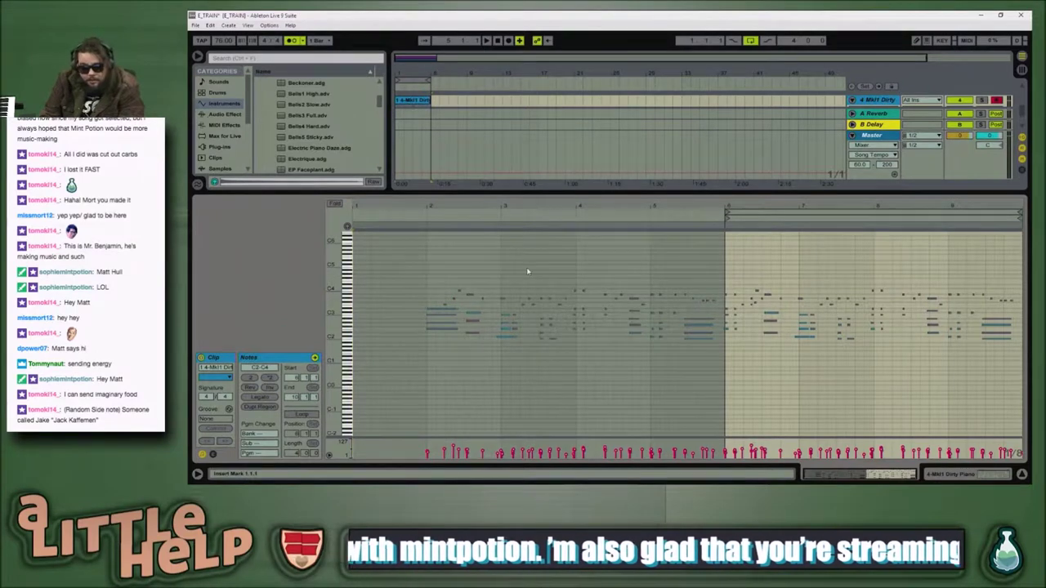
Step: Shrink the note editor, delete the recorded piano clip, turn off MIDI overdub, and set the insert mark at the start of the piano track
{"action": "left_click_drag", "start_coordinate": [739, 198], "coordinate": [743, 340]}
{"action": "left_click", "coordinate": [654, 237]}
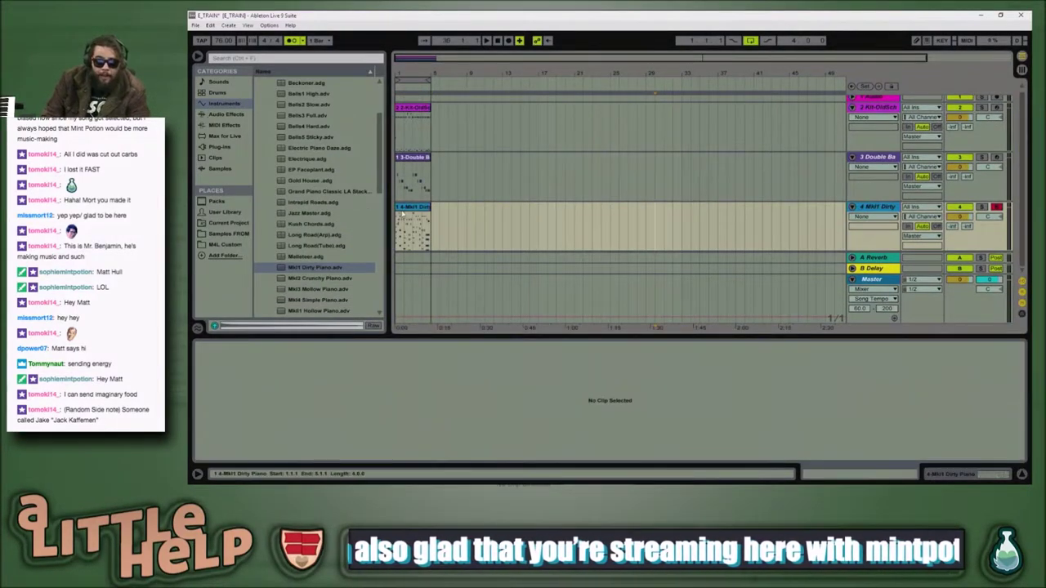
{"action": "left_click", "coordinate": [413, 229]}
{"action": "left_click", "coordinate": [468, 238]}
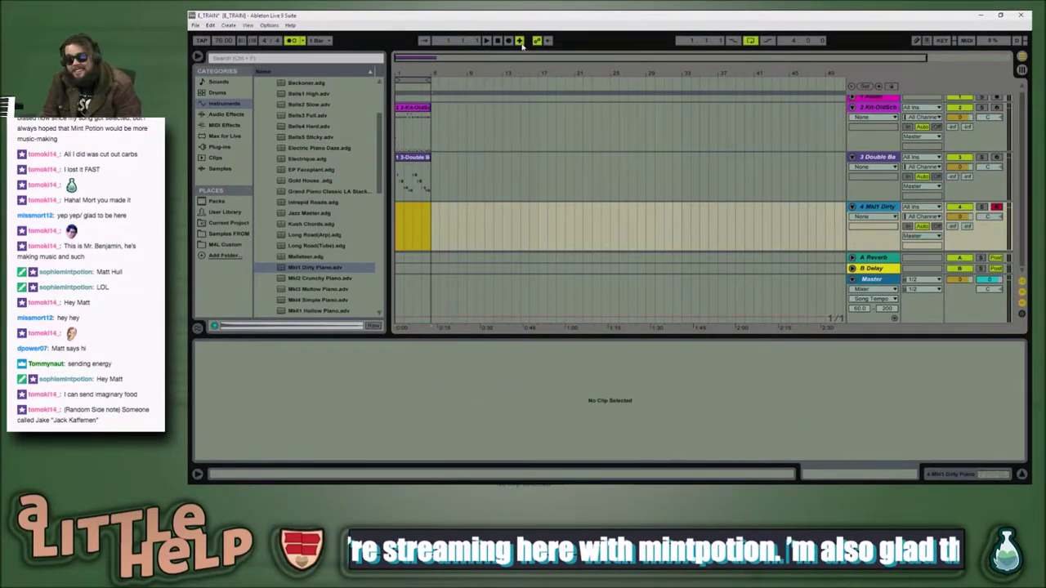
{"action": "left_click", "coordinate": [501, 252]}
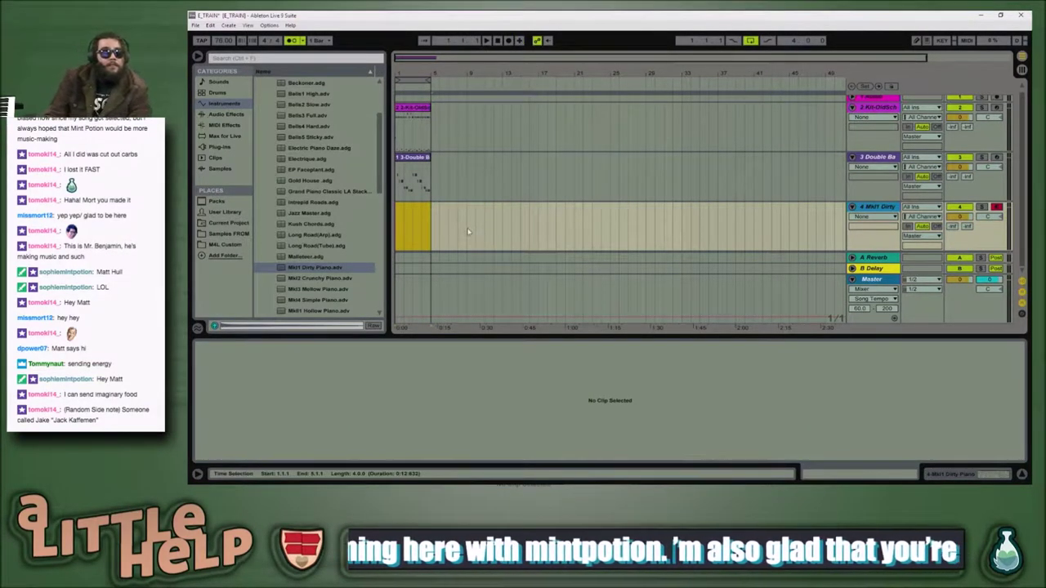
{"action": "left_click", "coordinate": [425, 235]}
{"action": "left_click", "coordinate": [399, 229]}
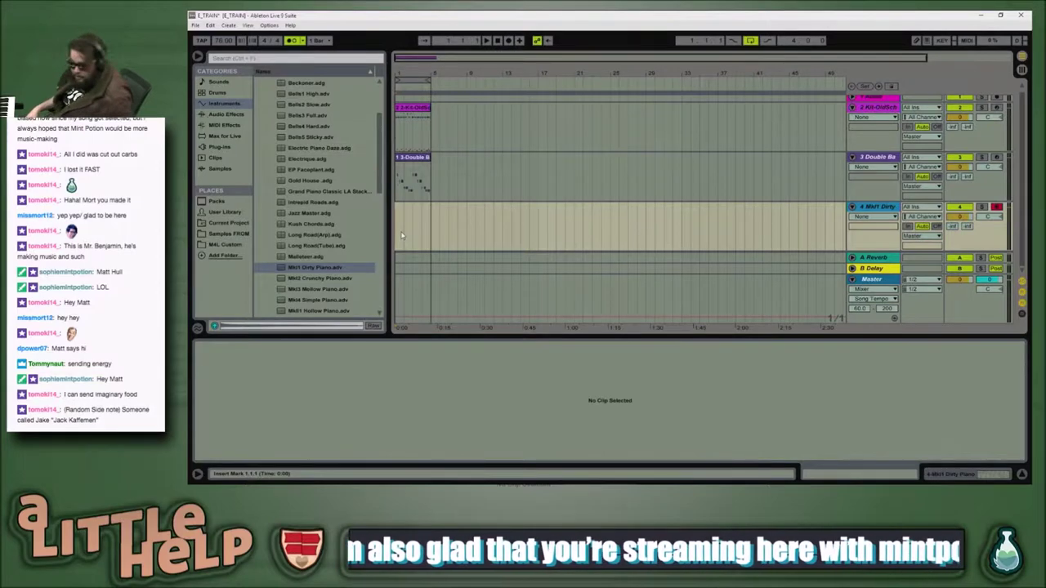
Step: Record a new electric piano take over the drum and bass loop, stop recording, and open the new clip in the note editor
{"action": "key", "text": "F9"}
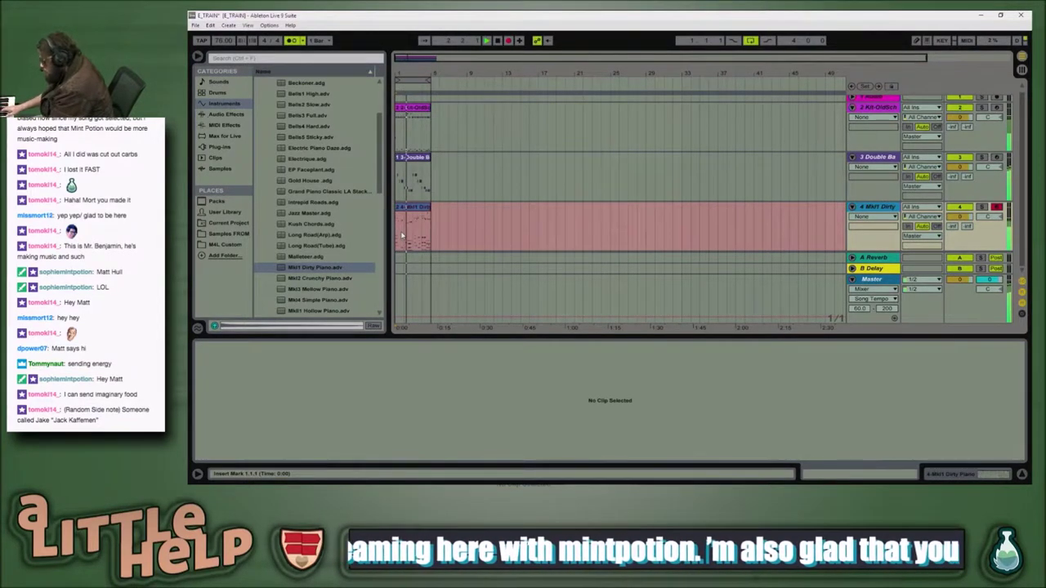
{"action": "left_click", "coordinate": [401, 236]}
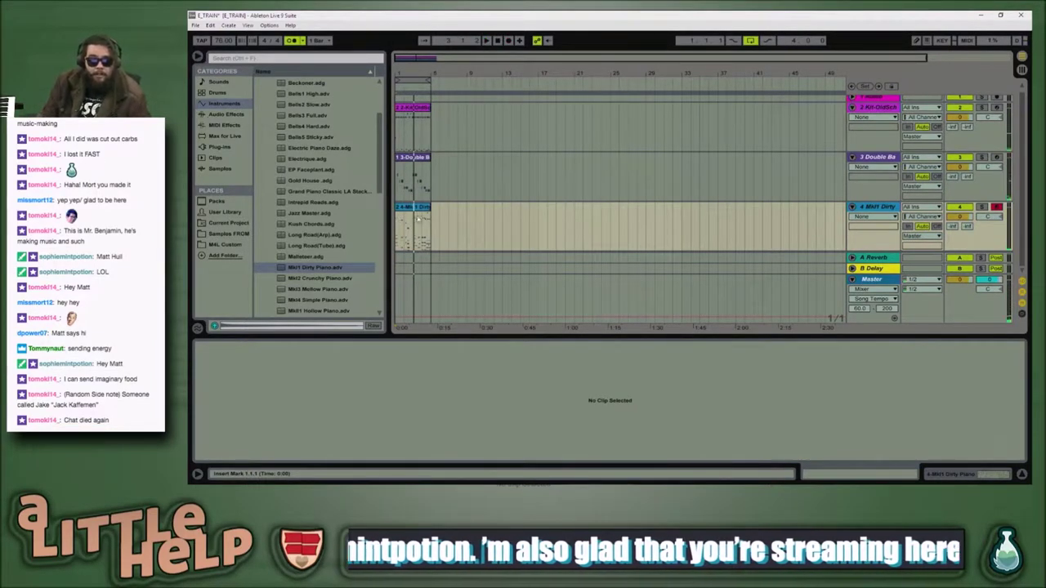
{"action": "double_click", "coordinate": [414, 207]}
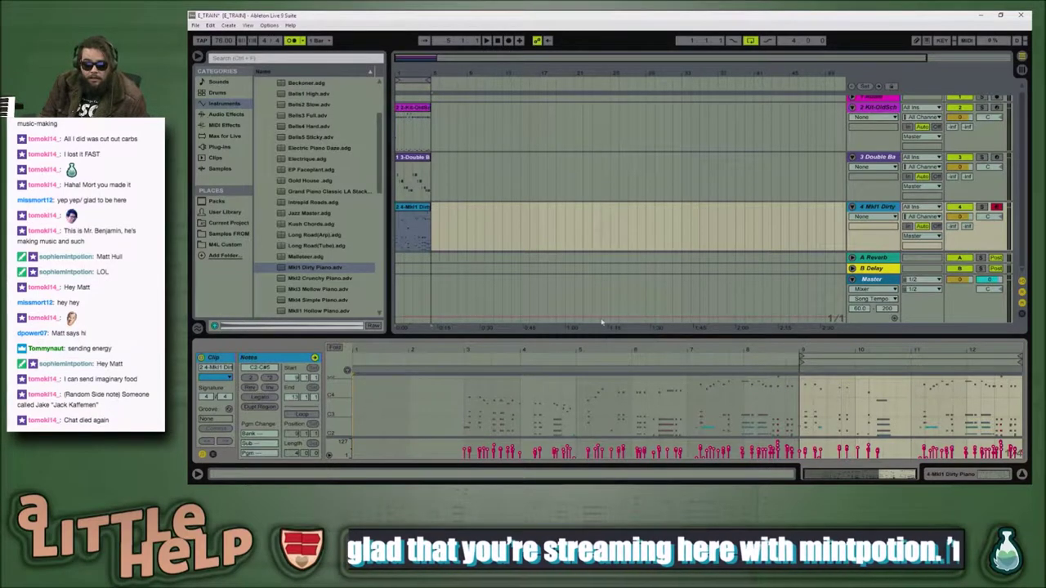
Step: Extend the piano clip to reveal the full take, trim it to an 11-bar section, and move that section to bar 1
{"action": "left_click_drag", "start_coordinate": [431, 220], "coordinate": [670, 219]}
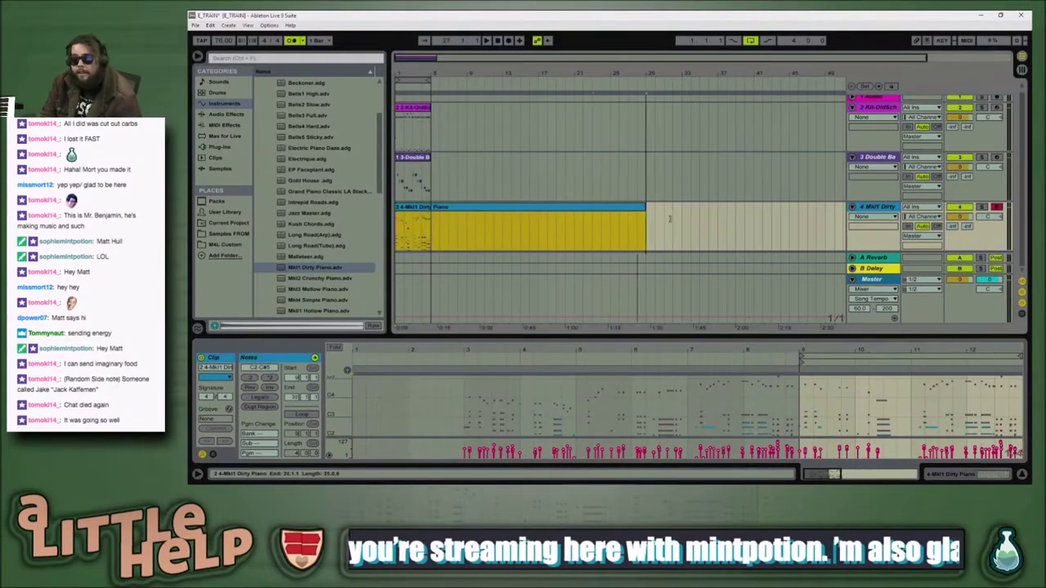
{"action": "left_click_drag", "start_coordinate": [401, 207], "coordinate": [477, 208]}
{"action": "left_click_drag", "start_coordinate": [816, 210], "coordinate": [572, 198]}
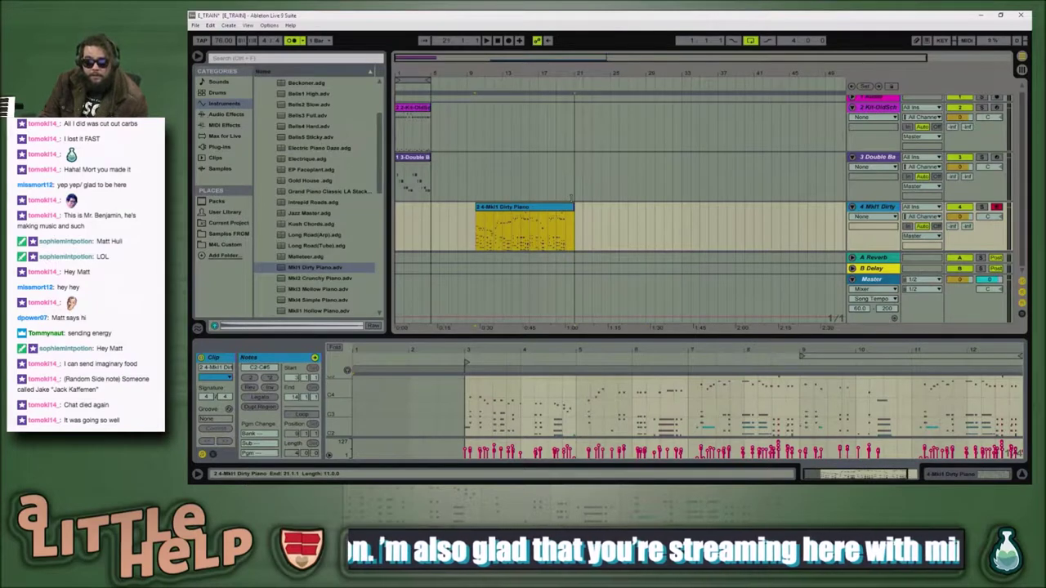
{"action": "left_click_drag", "start_coordinate": [565, 237], "coordinate": [482, 255]}
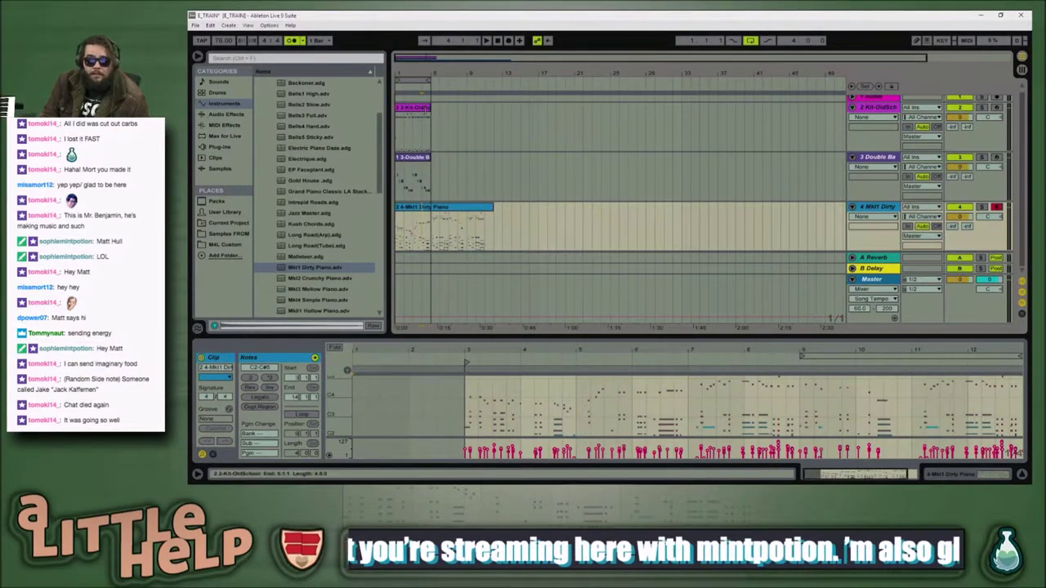
Step: Turn on looping for the drum and double bass clips together and extend both to bar 12, matching the piano clip's end
{"action": "left_click", "coordinate": [428, 146]}
{"action": "left_click", "coordinate": [426, 157], "text": "shift"}
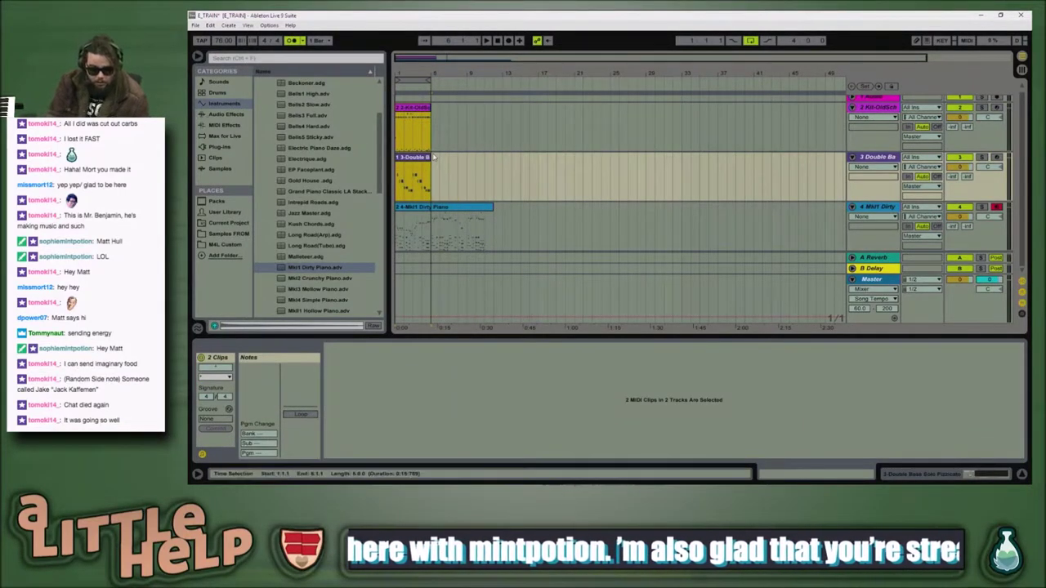
{"action": "key", "text": "shift+Tab"}
{"action": "key", "text": "shift+Tab"}
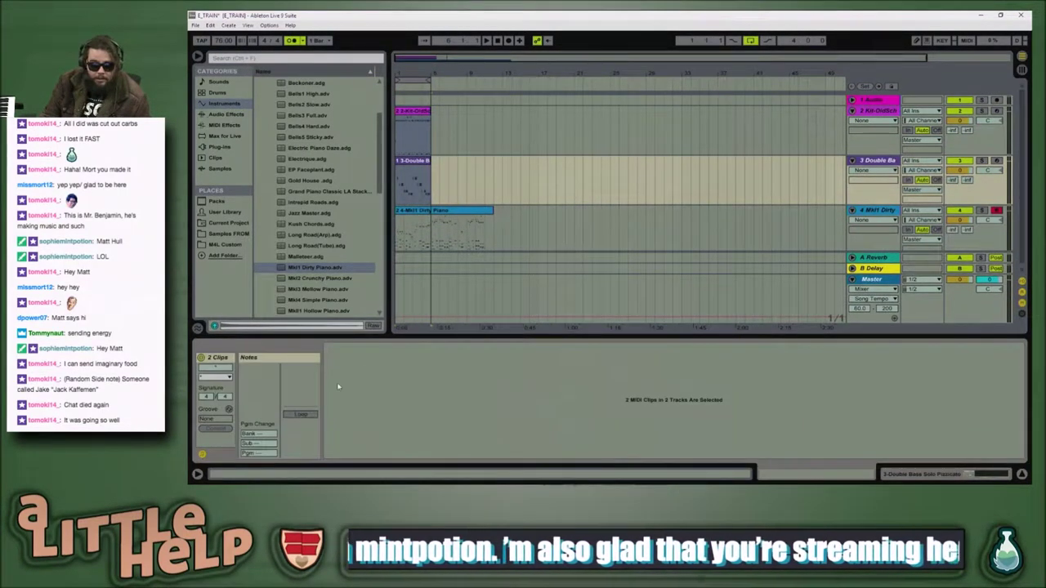
{"action": "left_click", "coordinate": [298, 415]}
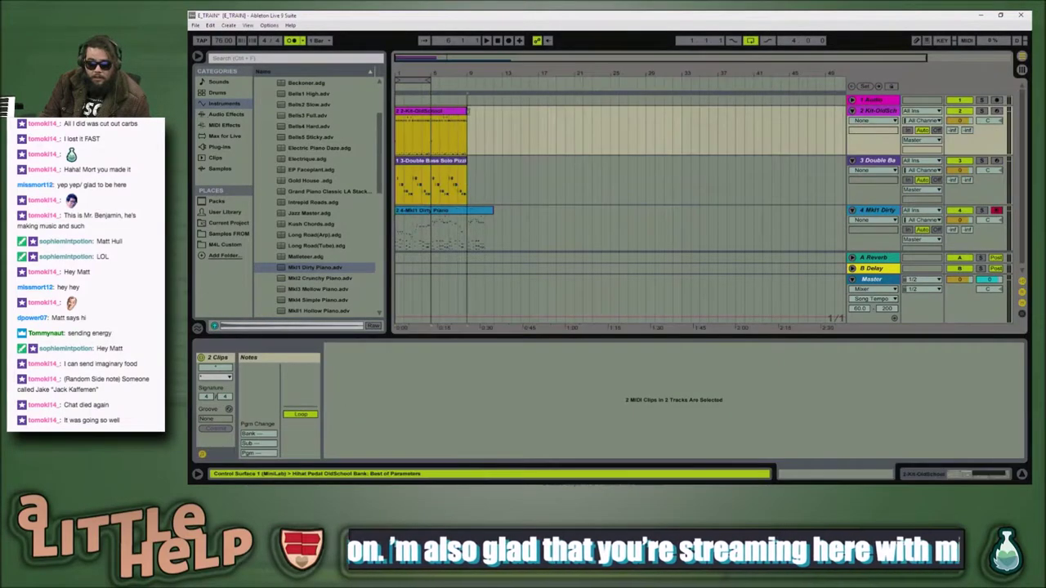
{"action": "left_click_drag", "start_coordinate": [520, 93], "coordinate": [493, 92]}
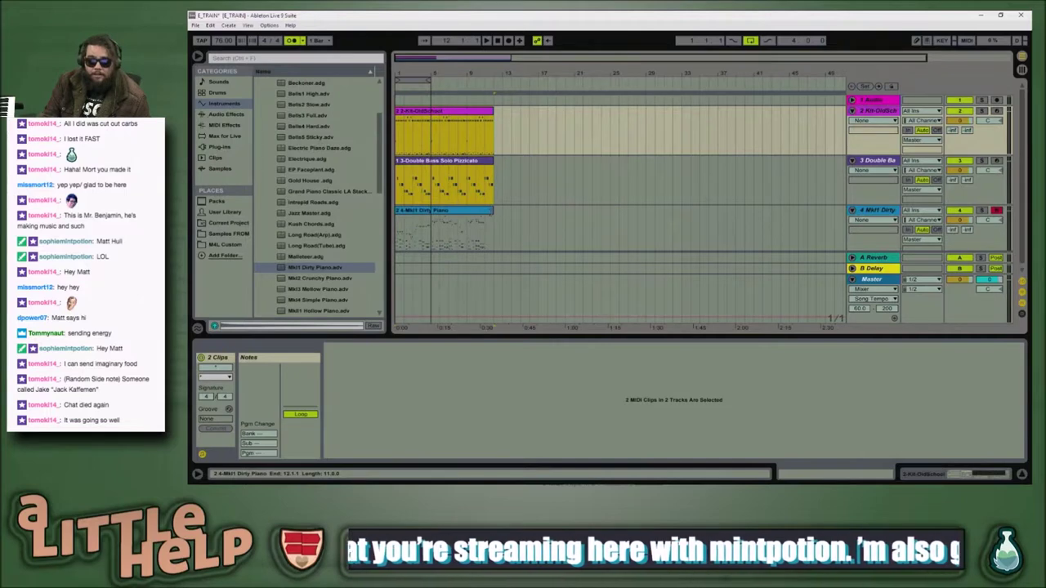
Step: Shorten the piano, double bass and drum clips to end at bar 9, and play the eight-bar loop
{"action": "left_click_drag", "start_coordinate": [493, 212], "coordinate": [466, 213]}
{"action": "left_click_drag", "start_coordinate": [495, 161], "coordinate": [467, 161]}
{"action": "left_click_drag", "start_coordinate": [490, 110], "coordinate": [466, 110]}
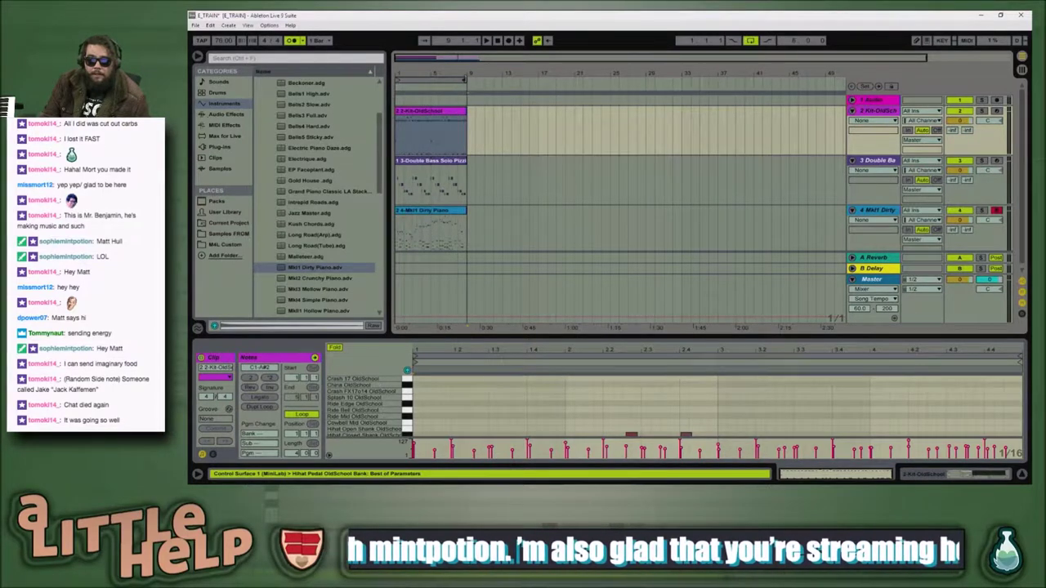
{"action": "key", "text": "space"}
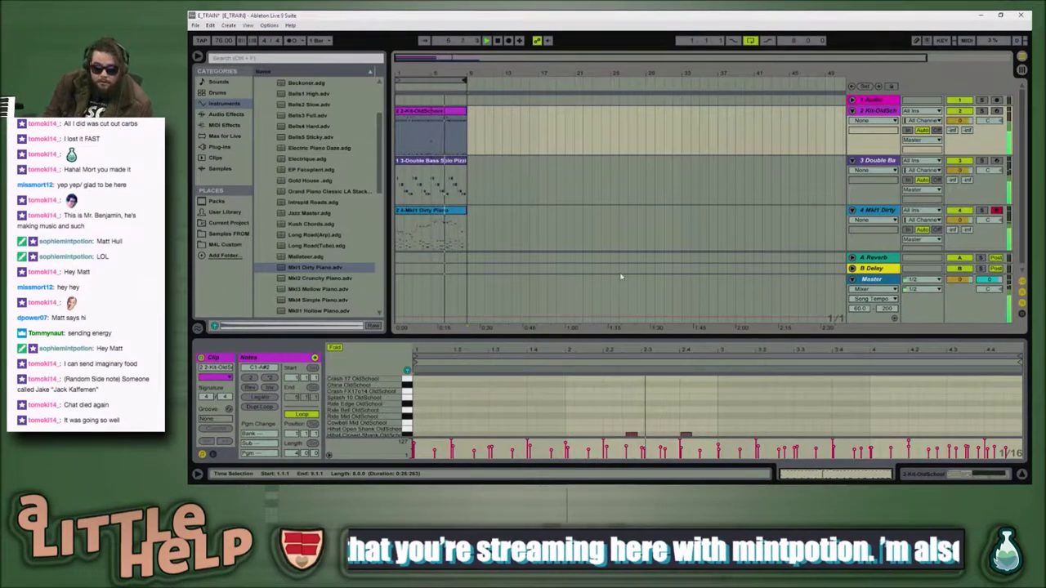
Step: Try quantizing all the notes in the double bass clip during playback, and undo the quantization
{"action": "key", "text": "shift+Tab"}
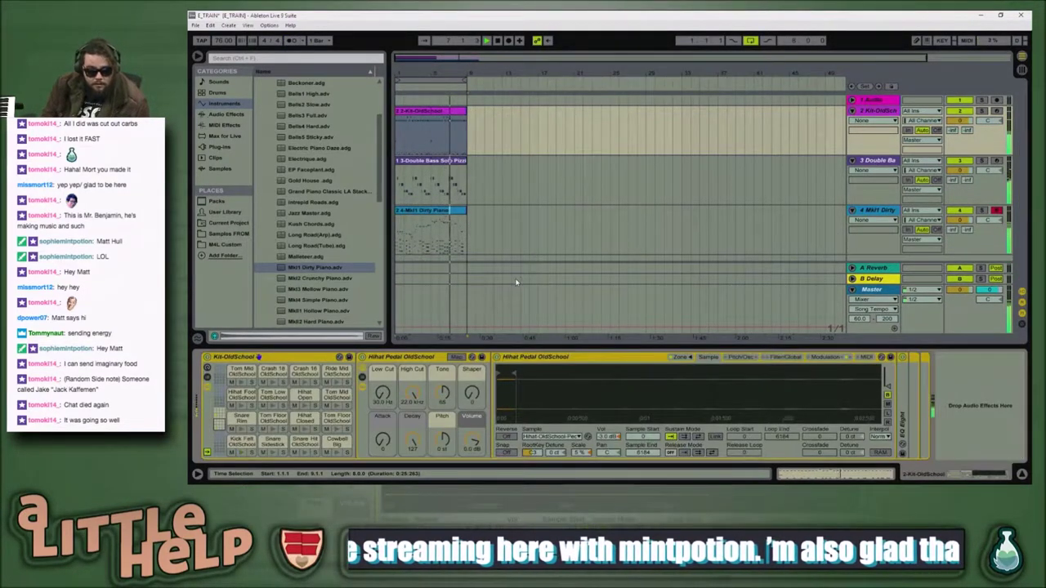
{"action": "key", "text": "shift+Tab"}
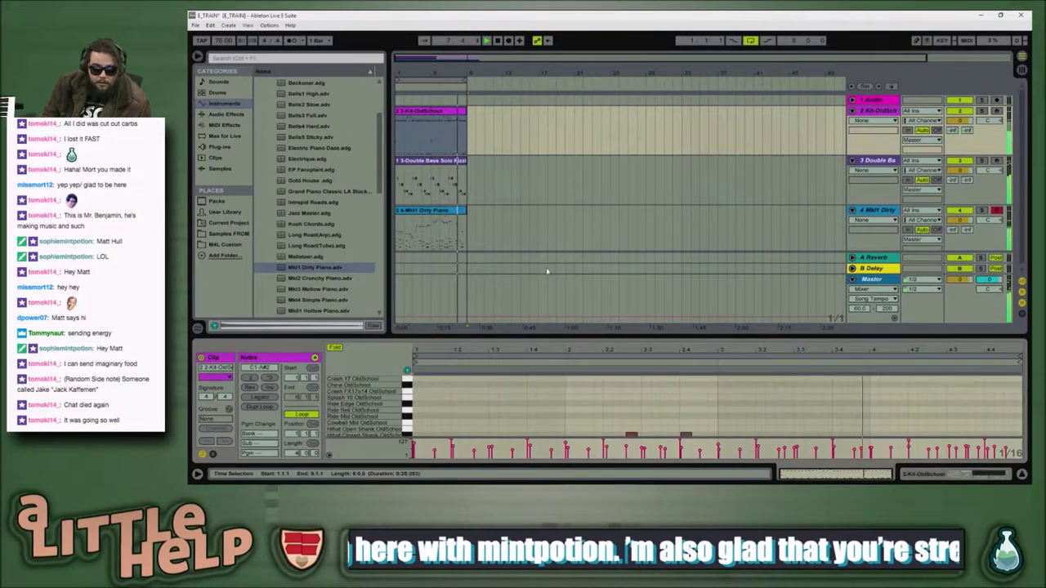
{"action": "left_click", "coordinate": [456, 161]}
{"action": "left_click", "coordinate": [632, 412]}
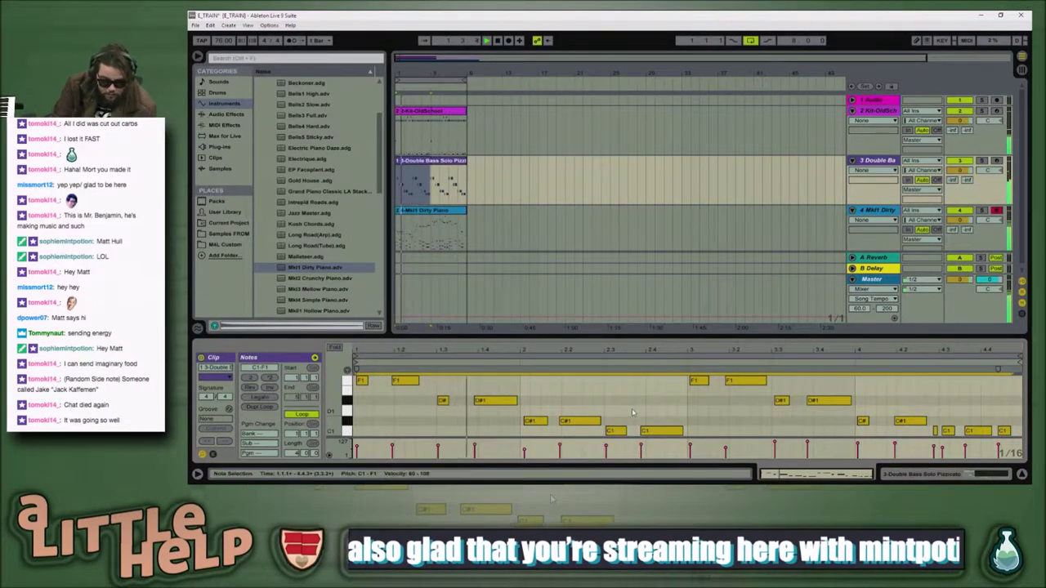
{"action": "key", "text": "ctrl+u"}
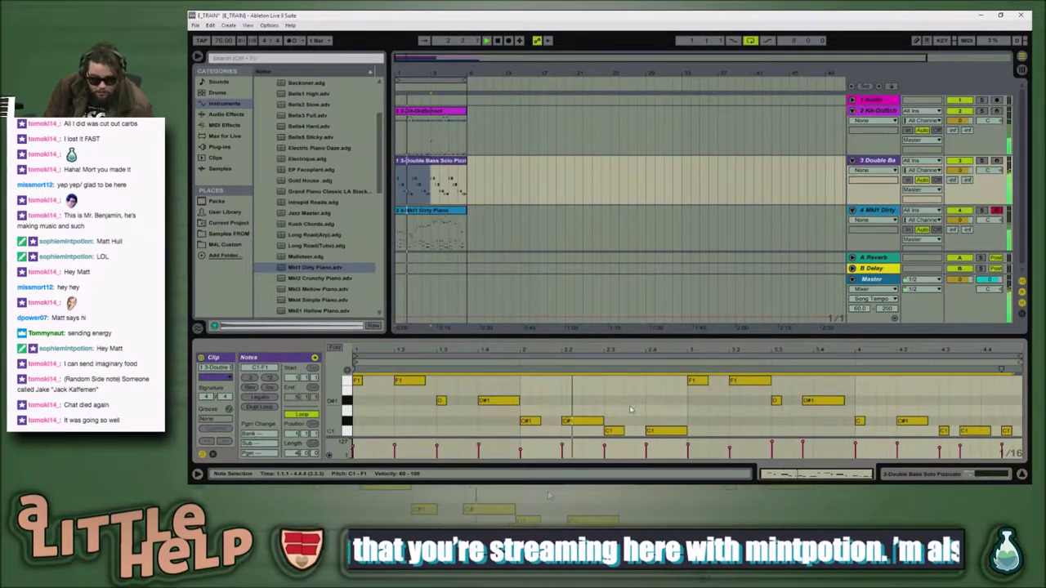
{"action": "key", "text": "ctrl+z"}
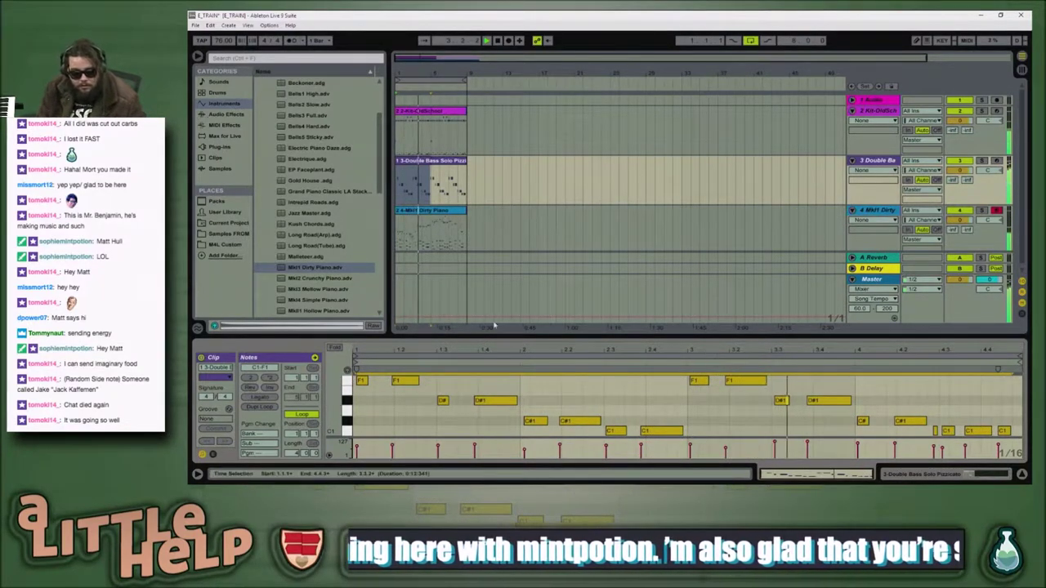
Step: On the MkI1 Dirty Piano, set noise decay to 46%, mallet stiffness to 46% with 23% velocity modulation, and damper tone to 67%
{"action": "left_click", "coordinate": [483, 228]}
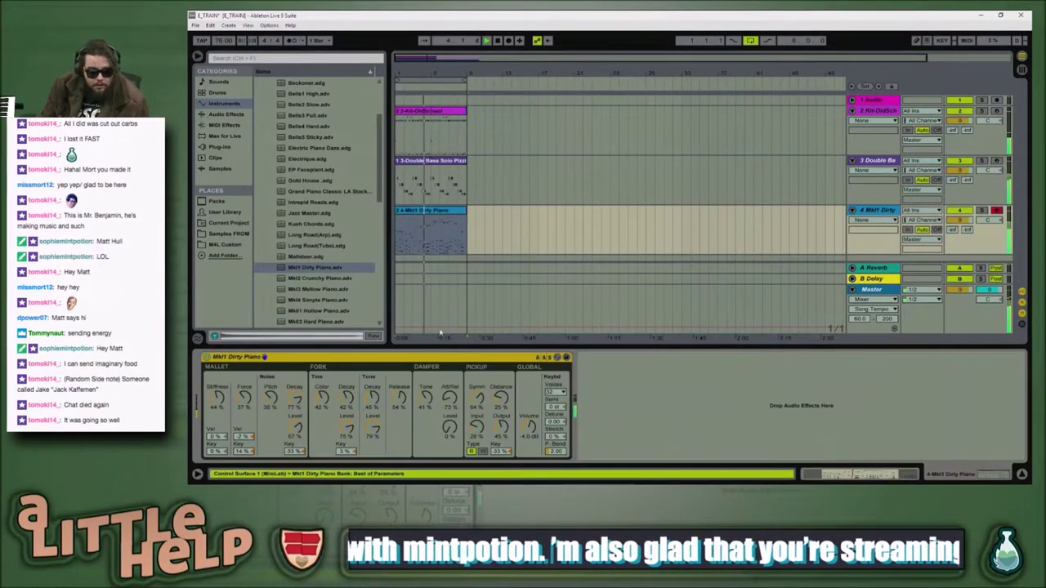
{"action": "left_click", "coordinate": [296, 399]}
{"action": "left_click_drag", "start_coordinate": [296, 398], "coordinate": [296, 411]}
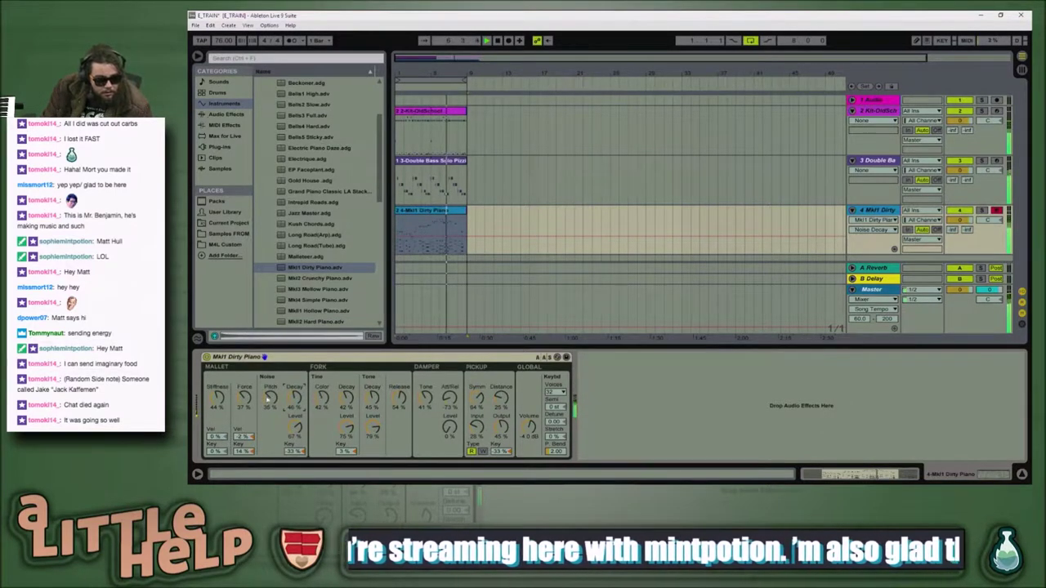
{"action": "left_click", "coordinate": [217, 398]}
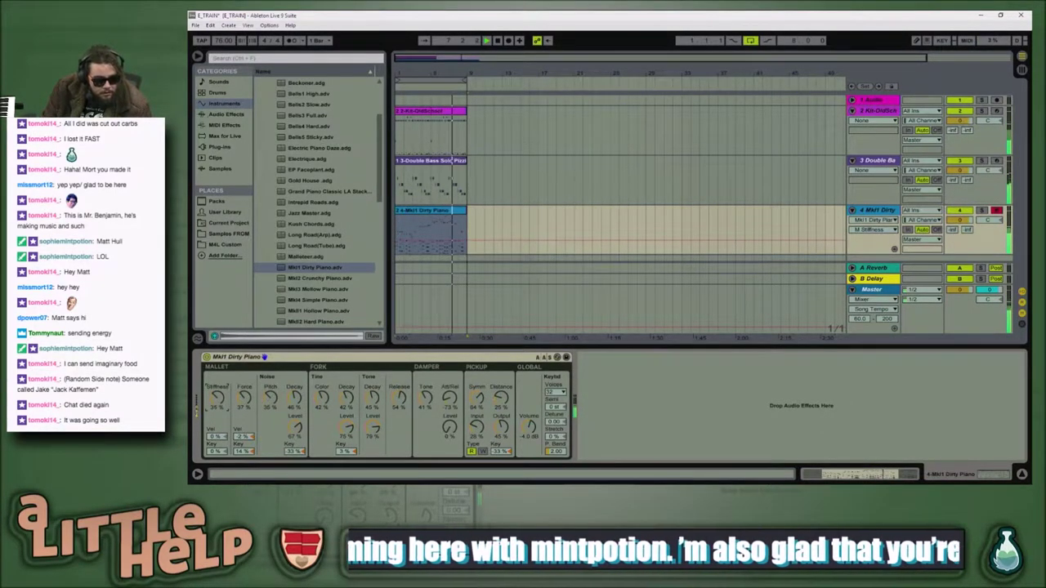
{"action": "left_click", "coordinate": [217, 436]}
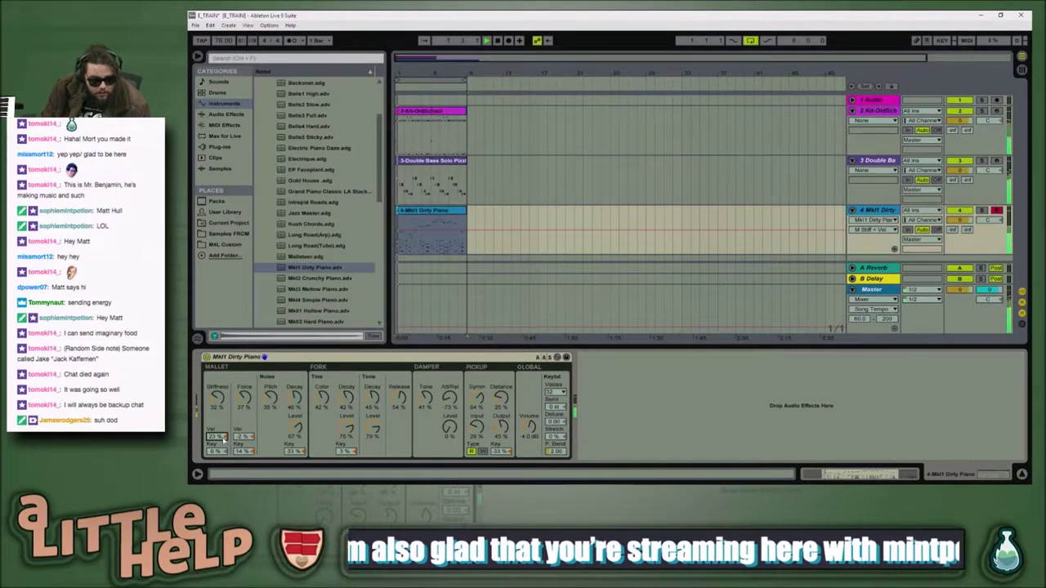
{"action": "left_click", "coordinate": [216, 395]}
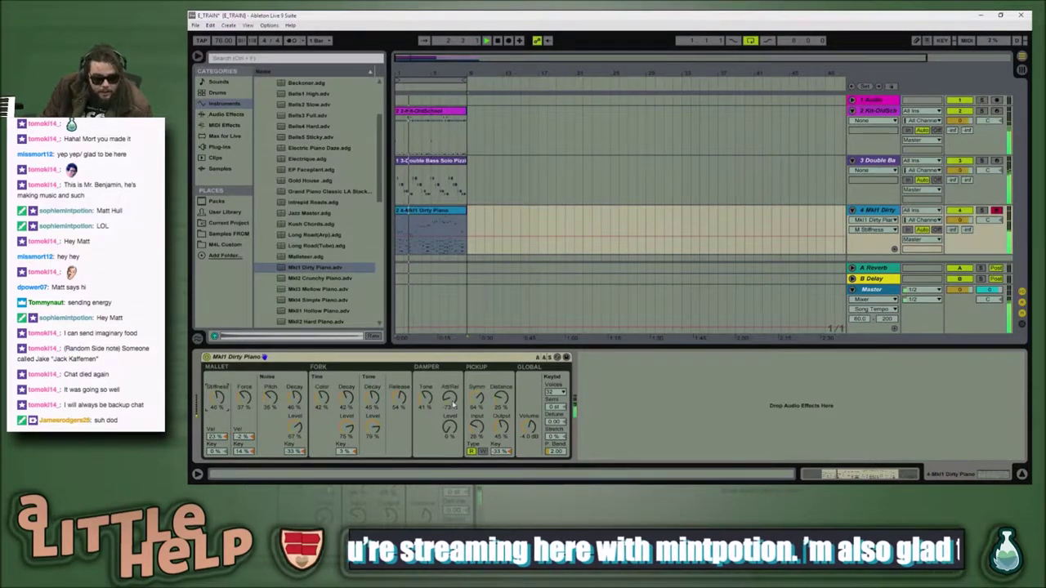
{"action": "left_click_drag", "start_coordinate": [428, 401], "coordinate": [432, 381]}
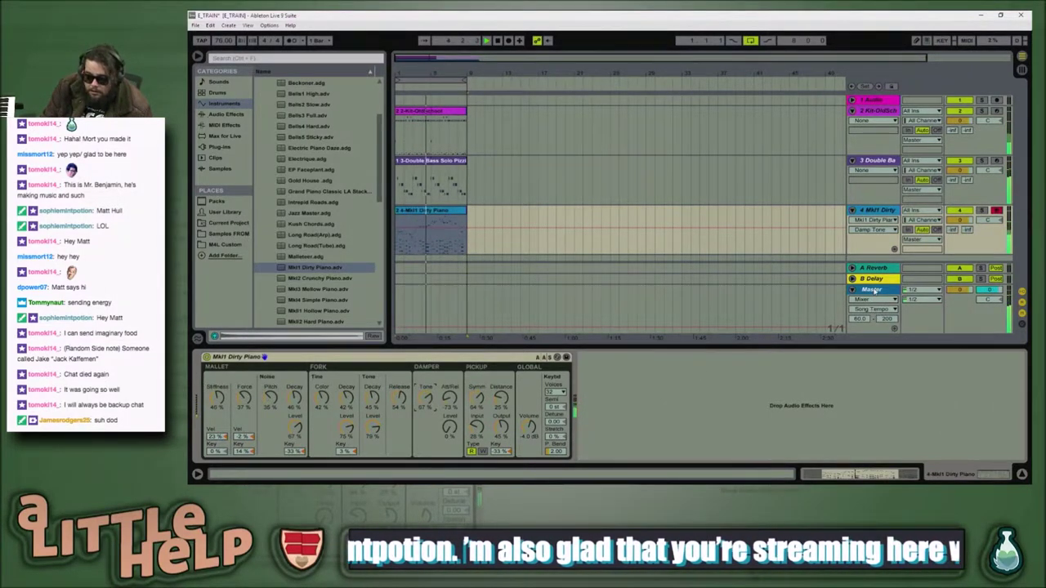
Step: Show the Master track's device chain
{"action": "left_click", "coordinate": [806, 328]}
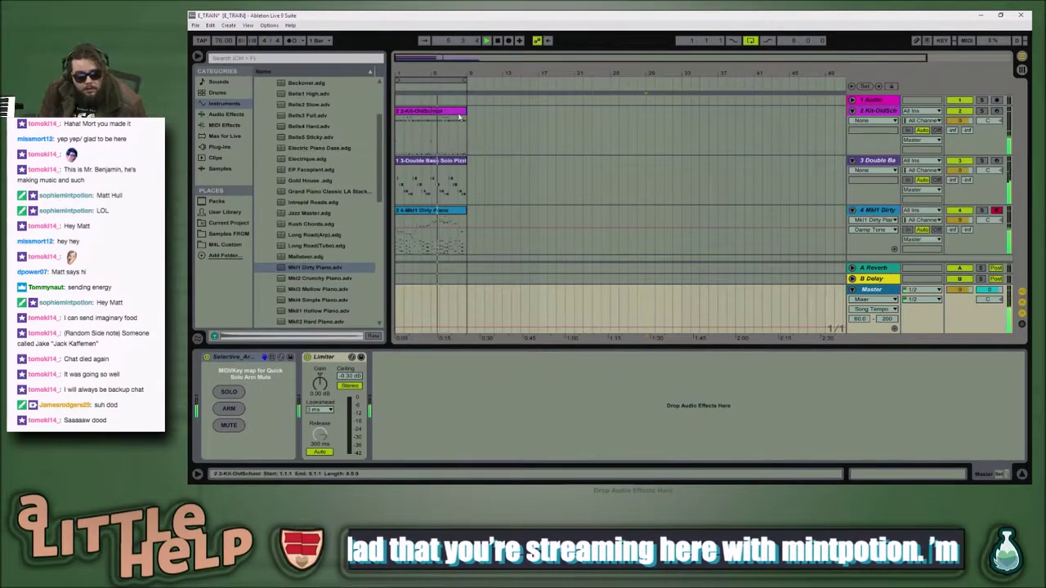
{"action": "left_click", "coordinate": [497, 145]}
{"action": "key", "text": "shift+Tab"}
Step: Switch to the browser, replay the opening of the Bloody Fight reference song on YouTube, and pause it
{"action": "key", "text": "alt+Tab"}
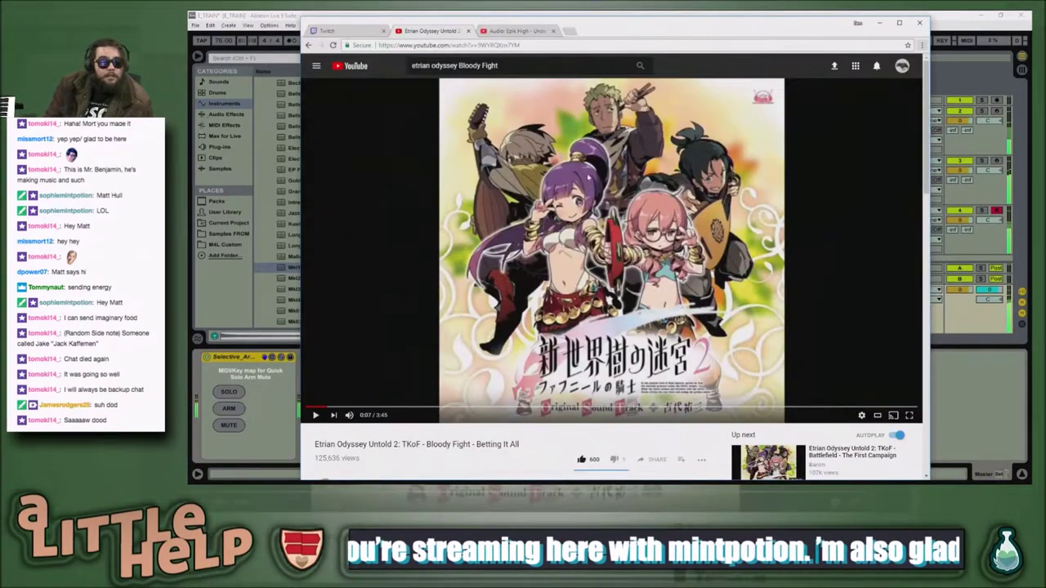
{"action": "key", "text": "alt+Tab"}
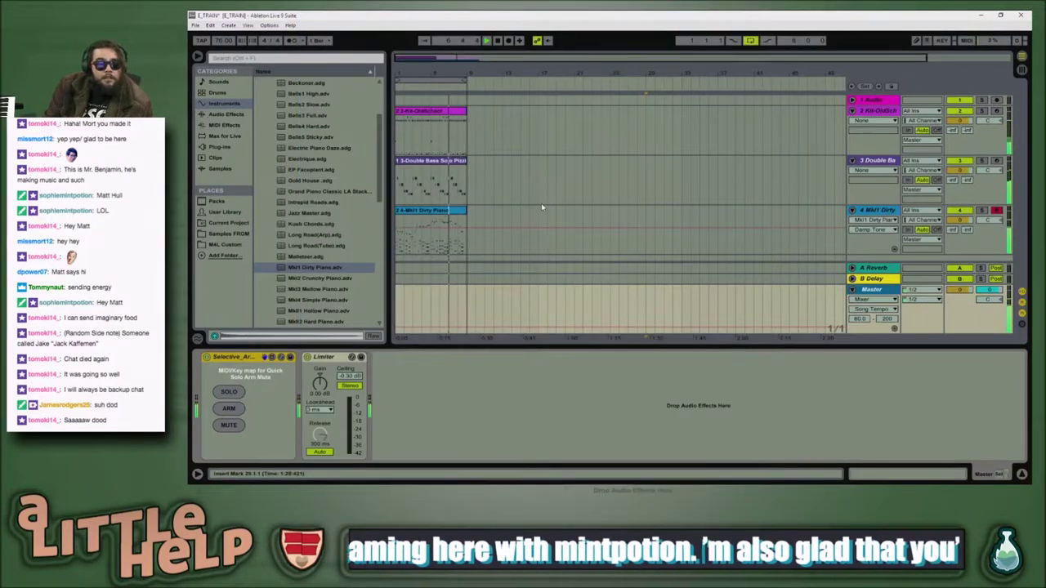
{"action": "key", "text": "alt+Tab"}
{"action": "key", "text": "alt+f"}
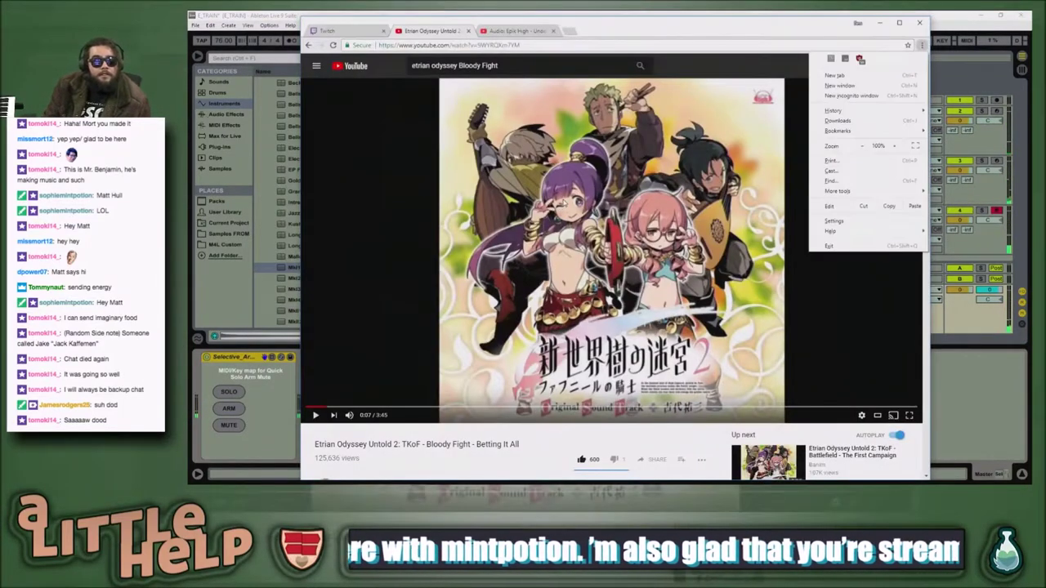
{"action": "key", "text": "Escape"}
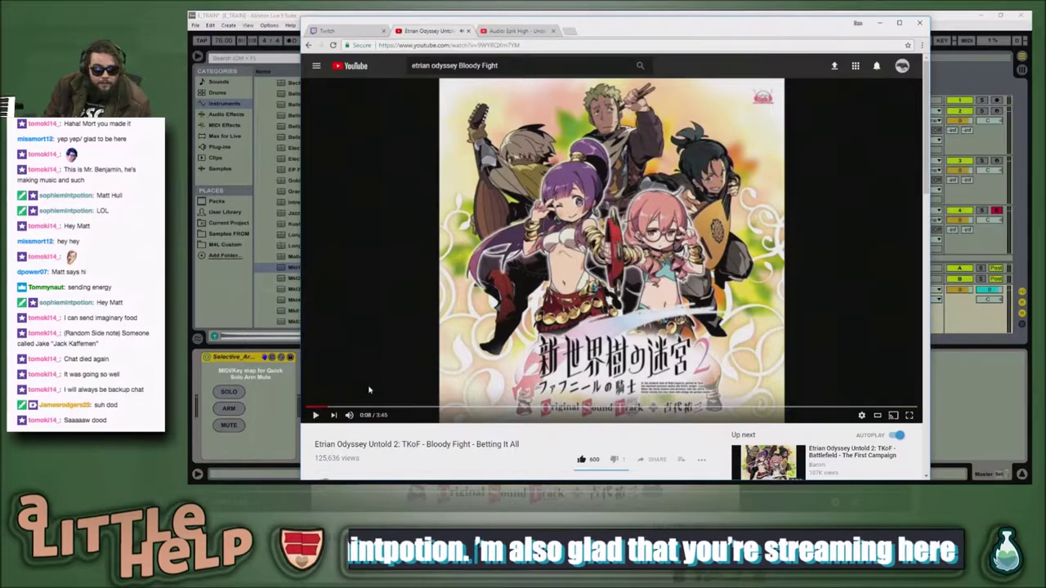
{"action": "left_click", "coordinate": [314, 406]}
{"action": "left_click", "coordinate": [316, 415]}
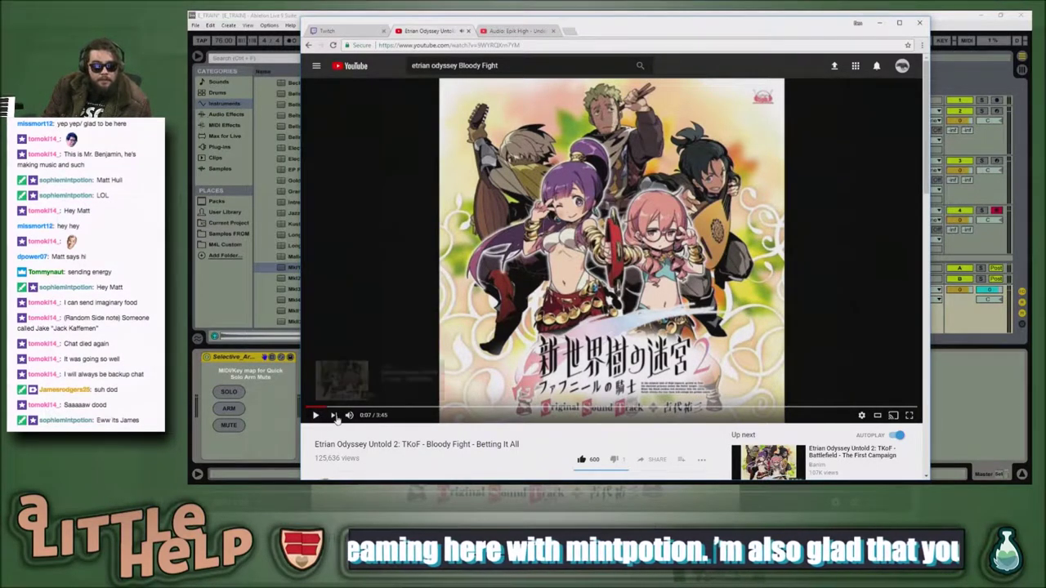
Step: Switch back to Ableton Live and open the Sounds folder of the Orchestral Woodwinds pack
{"action": "left_click", "coordinate": [237, 287]}
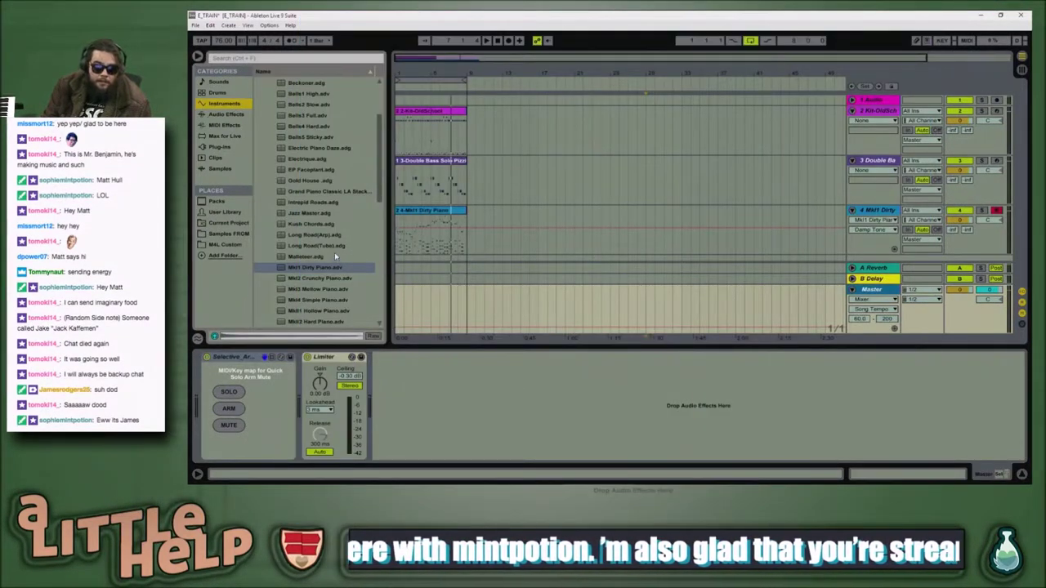
{"action": "left_click", "coordinate": [403, 225]}
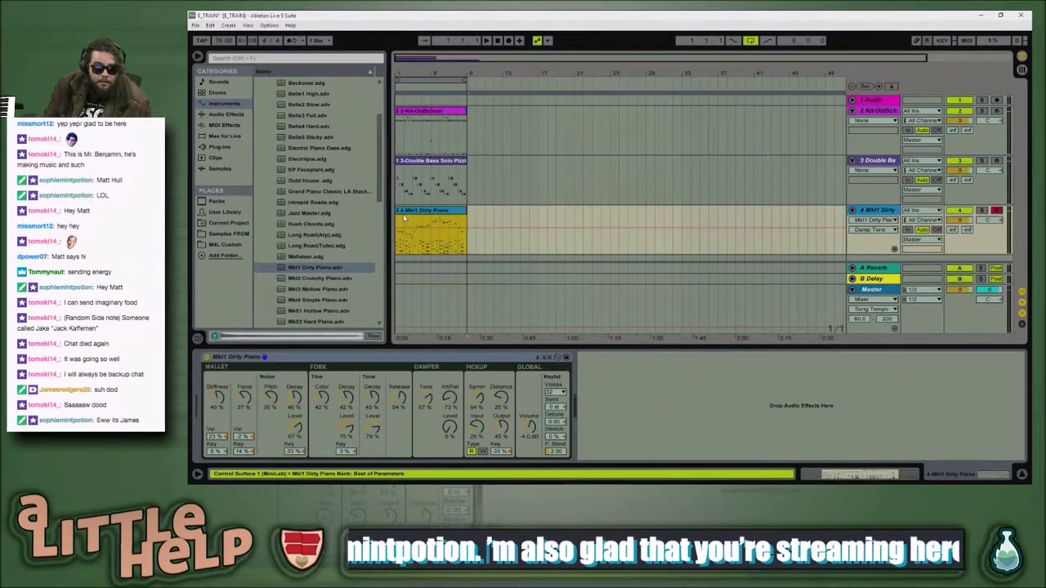
{"action": "left_click", "coordinate": [327, 267]}
{"action": "scroll", "coordinate": [335, 237], "scroll_direction": "down", "scroll_amount": 2}
{"action": "scroll", "coordinate": [335, 236], "scroll_direction": "up", "scroll_amount": 5}
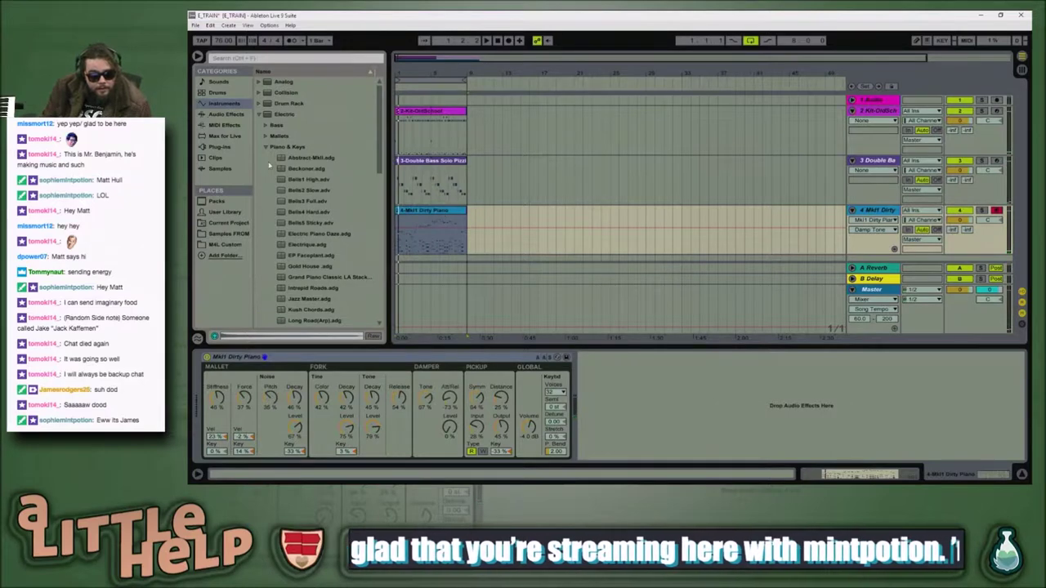
{"action": "left_click", "coordinate": [258, 114]}
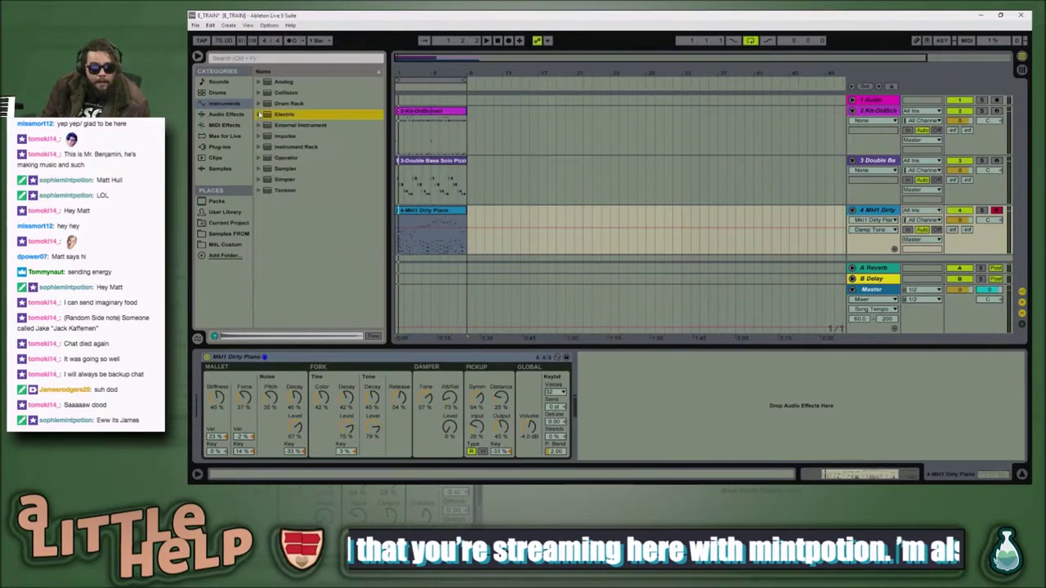
{"action": "left_click", "coordinate": [226, 201]}
{"action": "left_click", "coordinate": [263, 191]}
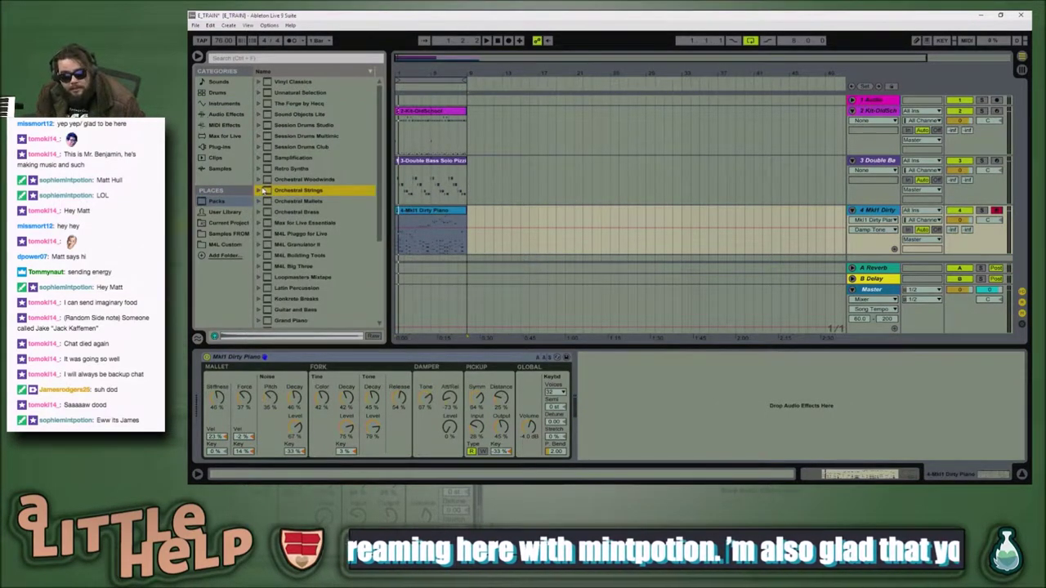
{"action": "left_click", "coordinate": [259, 180]}
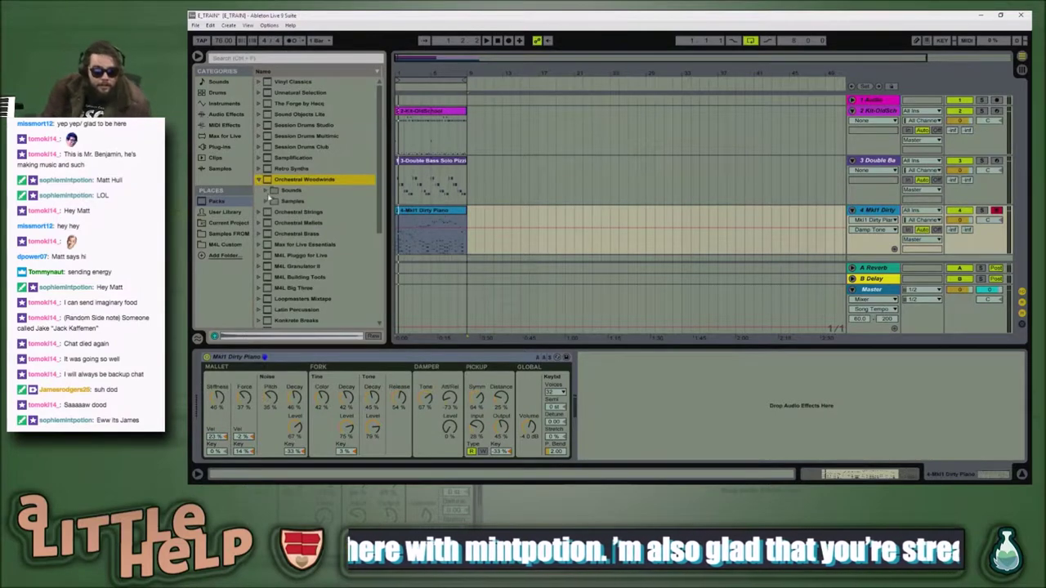
{"action": "left_click", "coordinate": [264, 190]}
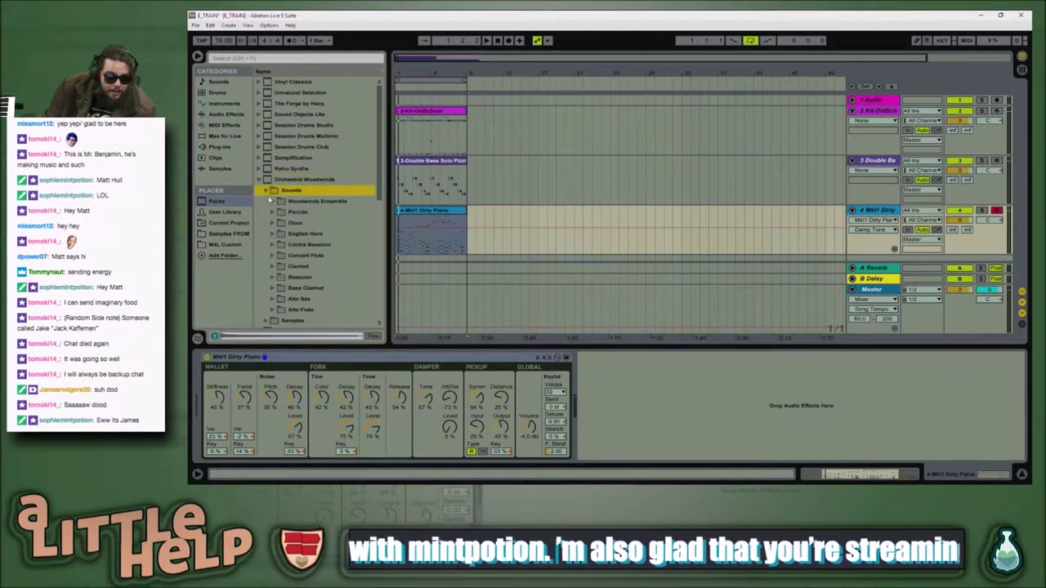
Step: Preview the Bassoon Solo and English Horn Solo presets from the Orchestral Woodwinds pack
{"action": "left_click", "coordinate": [273, 277]}
{"action": "left_click", "coordinate": [328, 290]}
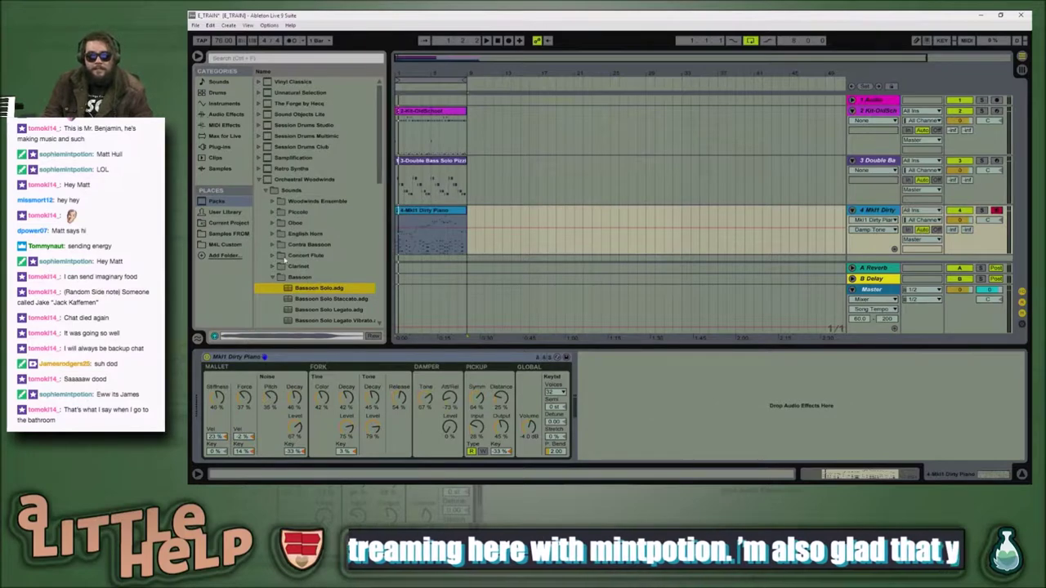
{"action": "left_click", "coordinate": [274, 235]}
{"action": "left_click", "coordinate": [316, 247]}
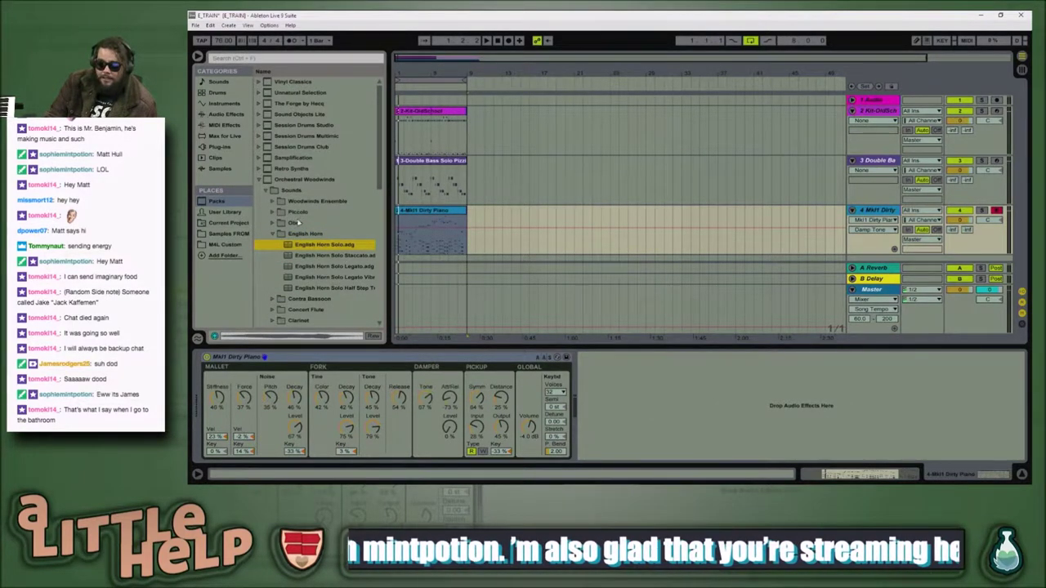
Step: Preview the Eb Clarinet Solo and Bb Clarinet Solo presets in the Clarinet folder
{"action": "scroll", "coordinate": [282, 237], "scroll_direction": "down", "scroll_amount": 1}
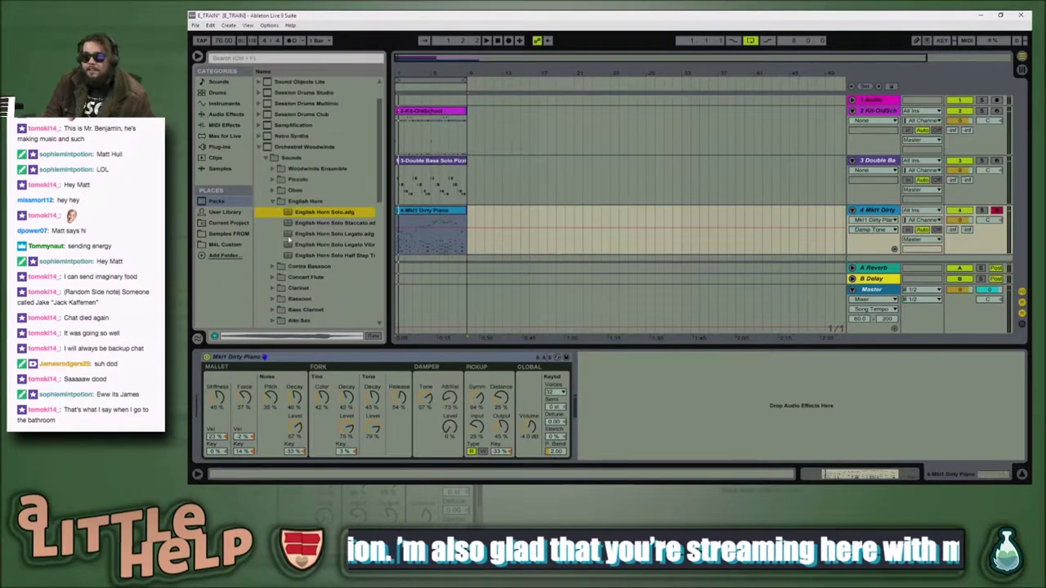
{"action": "scroll", "coordinate": [286, 259], "scroll_direction": "down", "scroll_amount": 1}
{"action": "left_click", "coordinate": [272, 266]}
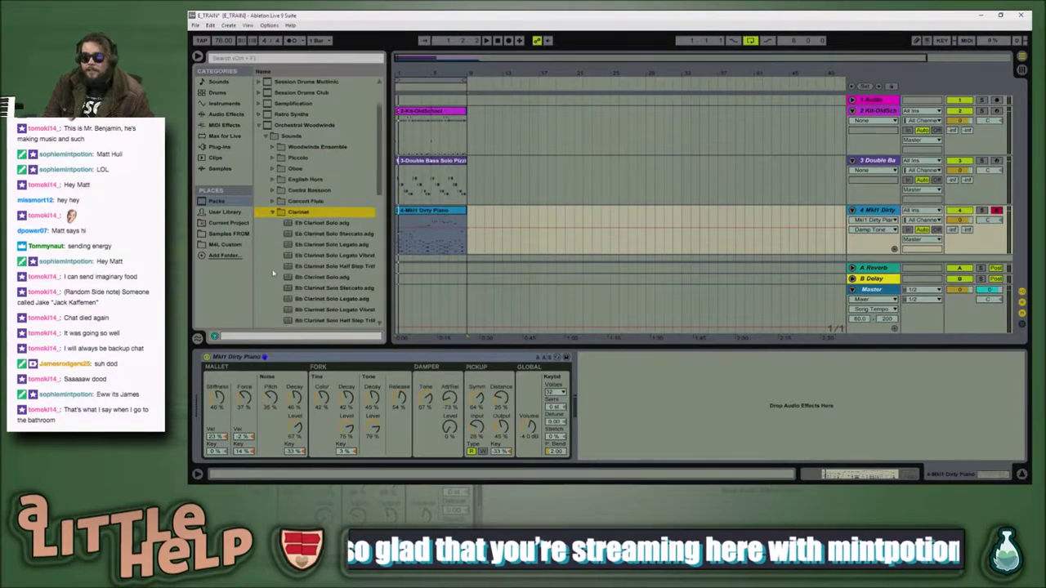
{"action": "left_click", "coordinate": [271, 265]}
{"action": "left_click", "coordinate": [315, 224]}
{"action": "scroll", "coordinate": [323, 296], "scroll_direction": "down", "scroll_amount": 1}
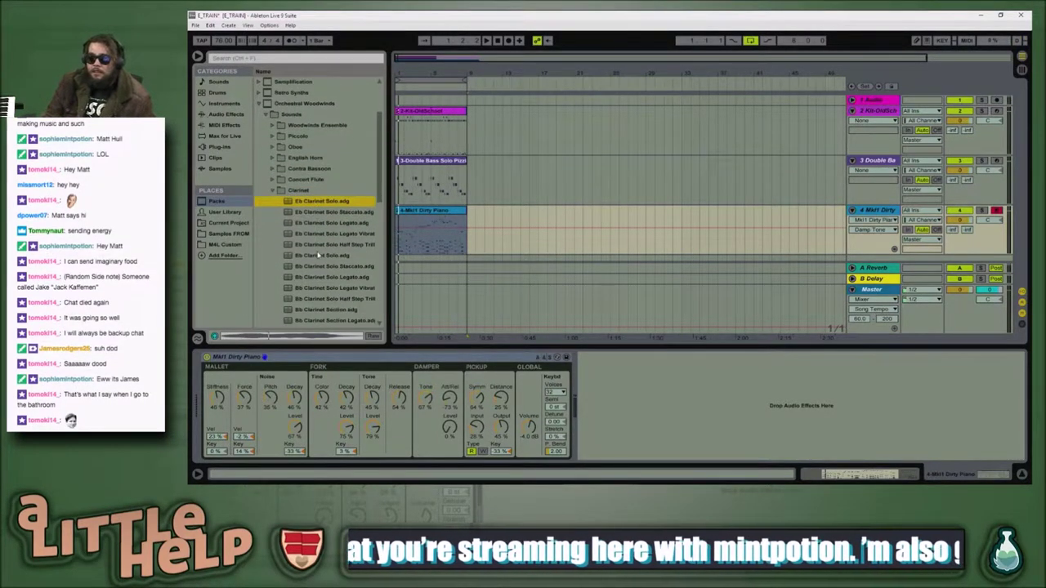
{"action": "left_click", "coordinate": [329, 256]}
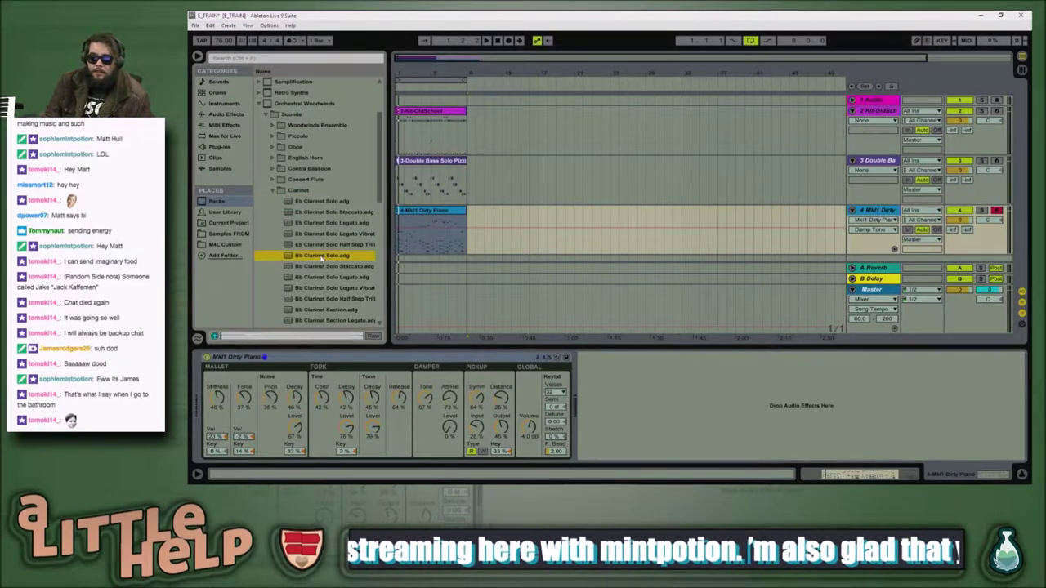
{"action": "scroll", "coordinate": [331, 286], "scroll_direction": "down", "scroll_amount": 2}
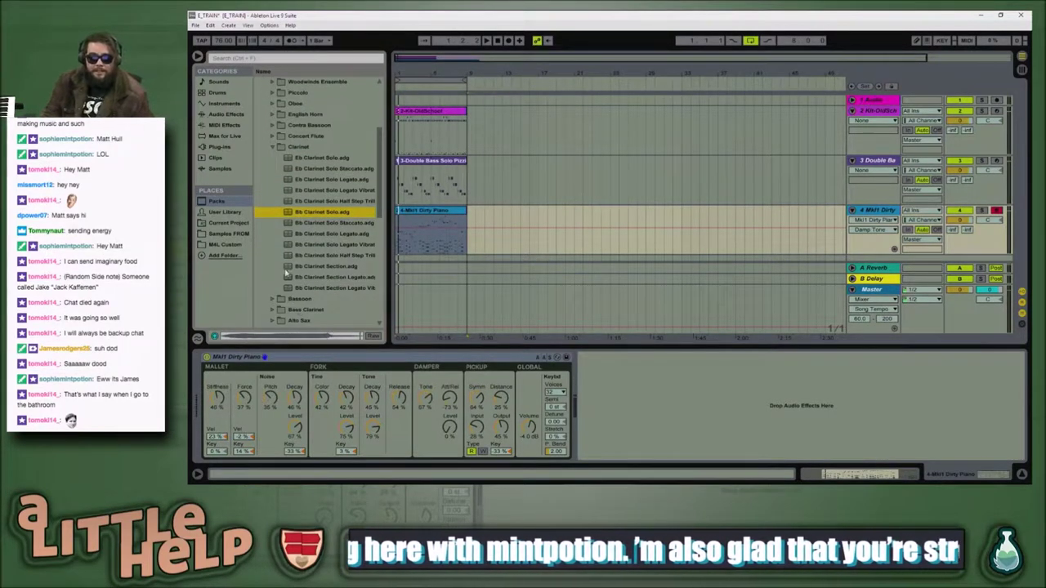
{"action": "left_click", "coordinate": [291, 158]}
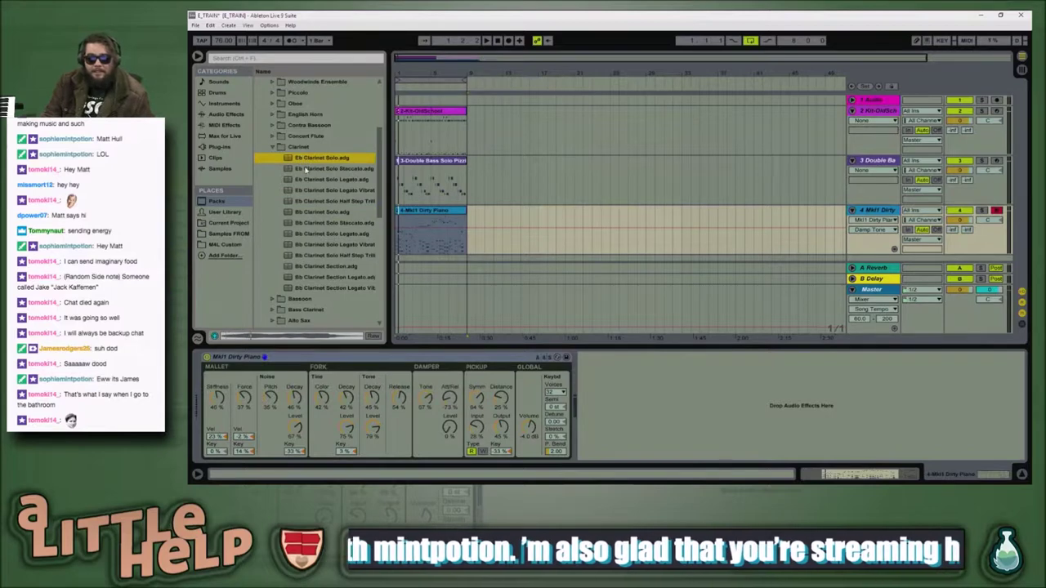
{"action": "left_click", "coordinate": [398, 233]}
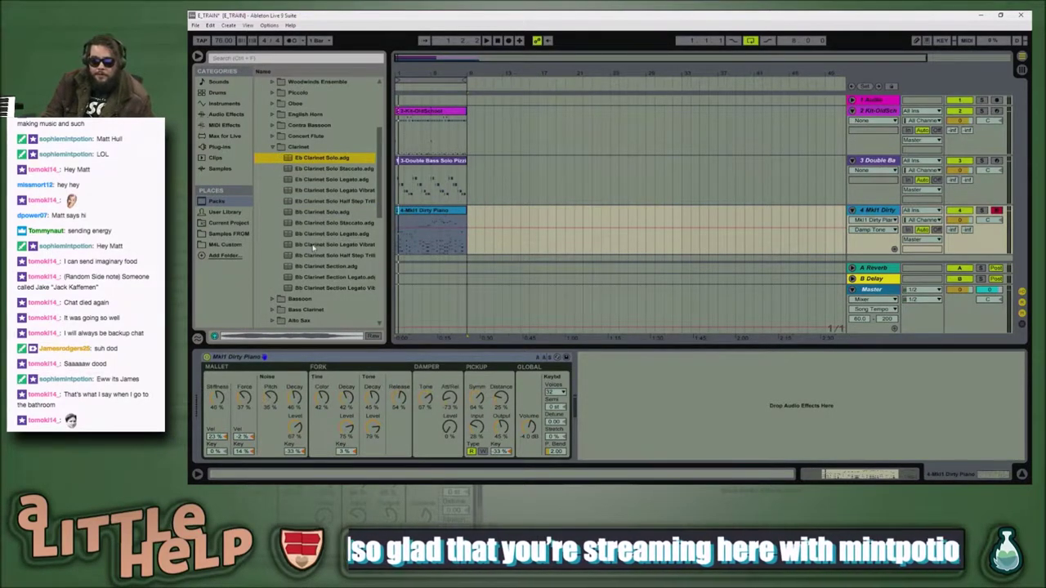
{"action": "scroll", "coordinate": [303, 269], "scroll_direction": "down", "scroll_amount": 2}
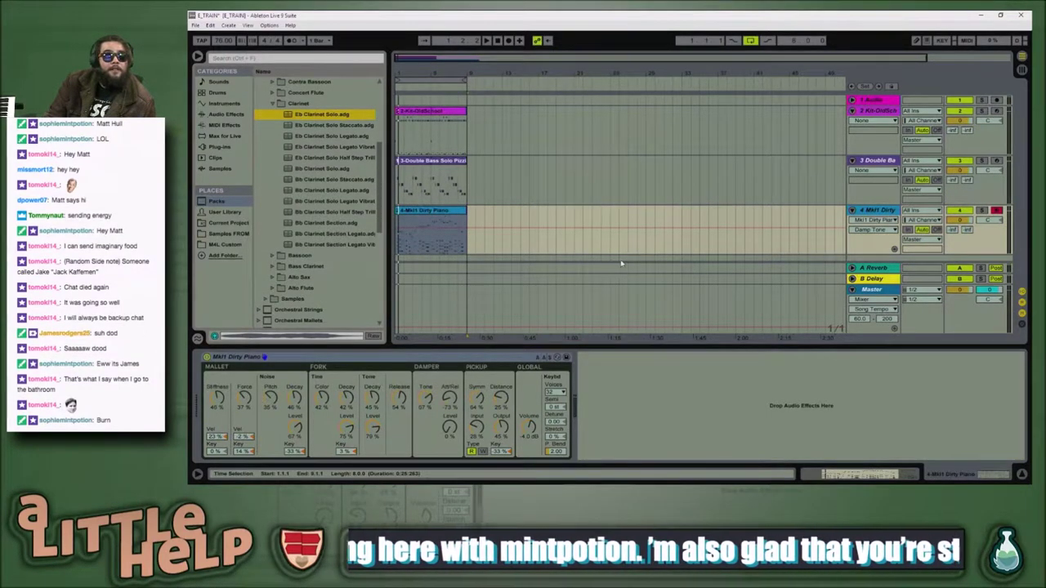
Step: Add a MIDI track below the MkI1 Dirty Piano track, load Bass Clarinet Solo on it, and play the loop
{"action": "left_click", "coordinate": [878, 212]}
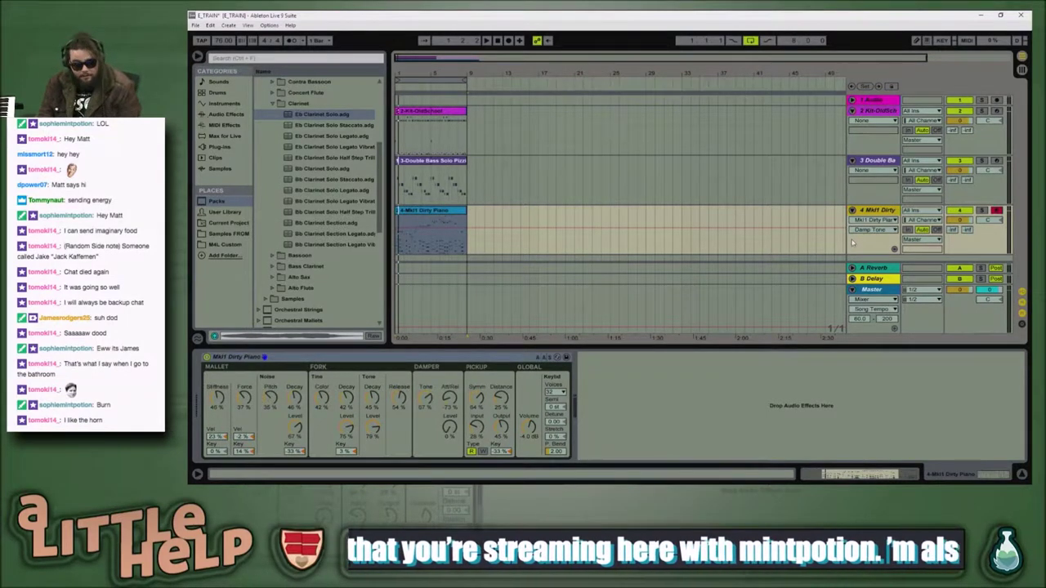
{"action": "key", "text": "ctrl+shift+t"}
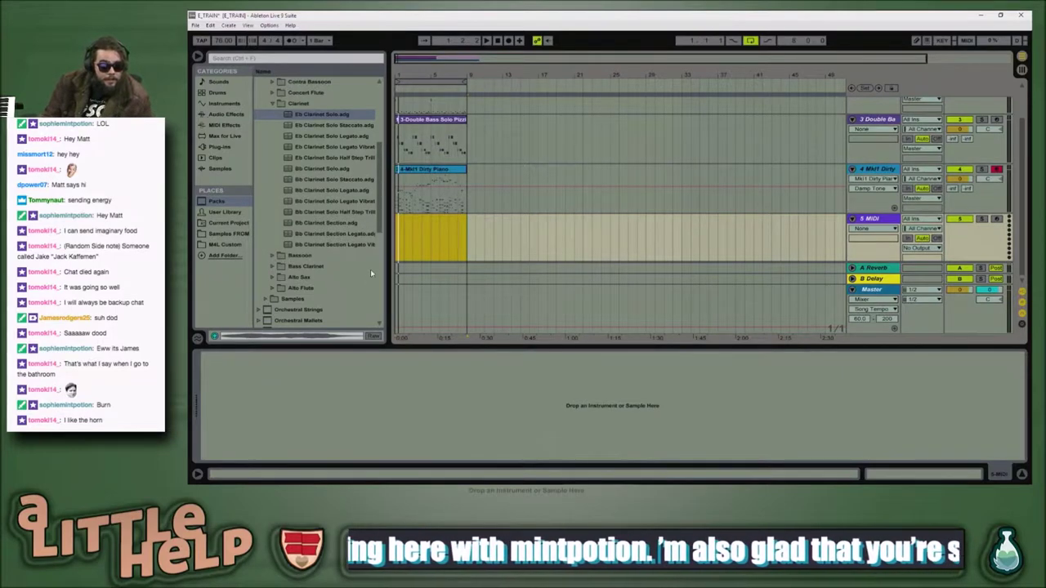
{"action": "left_click", "coordinate": [276, 267]}
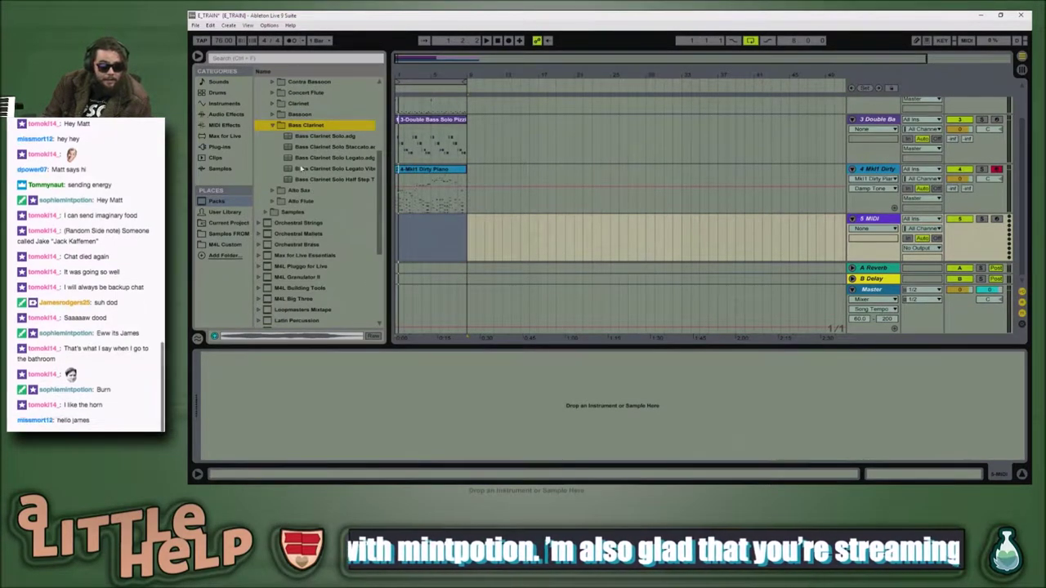
{"action": "key", "text": "Down"}
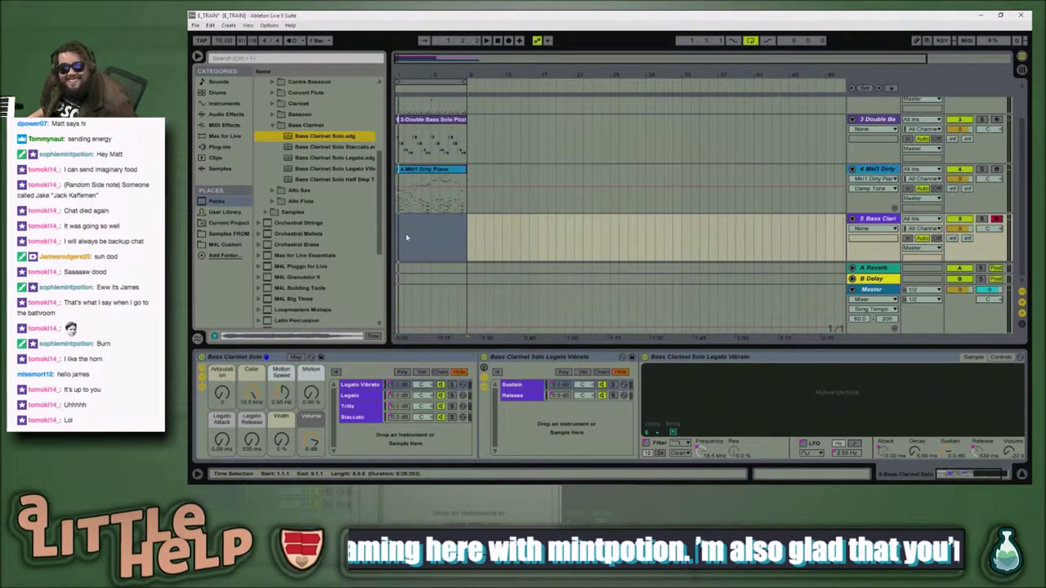
{"action": "key", "text": "space"}
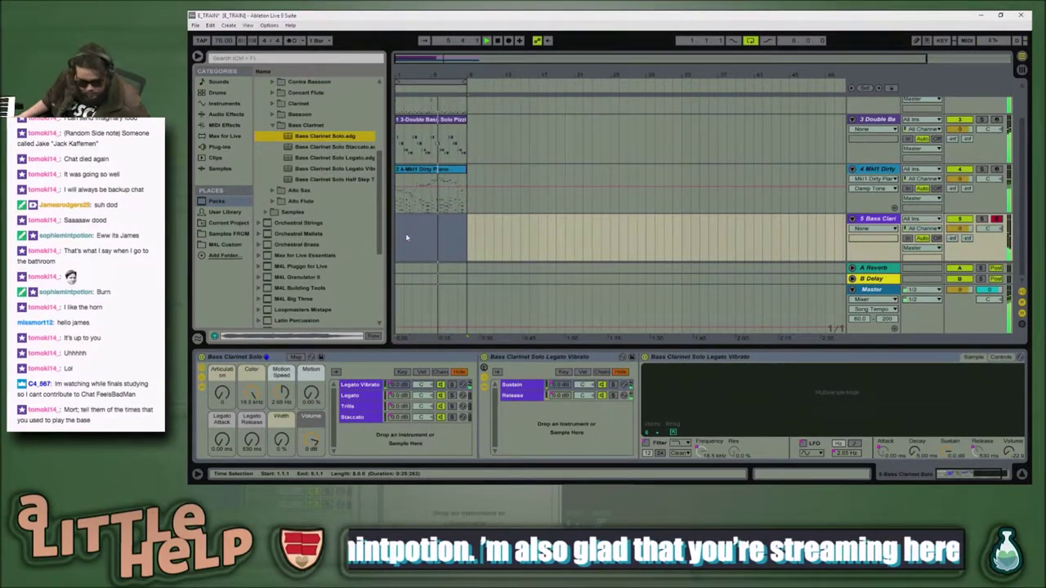
Step: Switch to the browser, replay the Bloody Fight reference song from the start, pause it, and return to Ableton Live
{"action": "key", "text": "alt+Tab"}
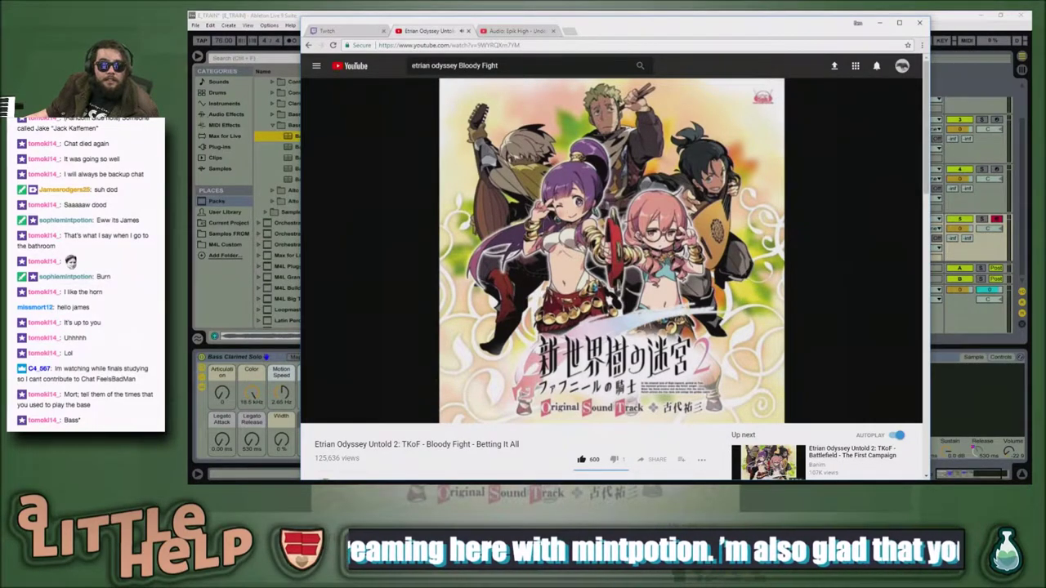
{"action": "left_click", "coordinate": [406, 237]}
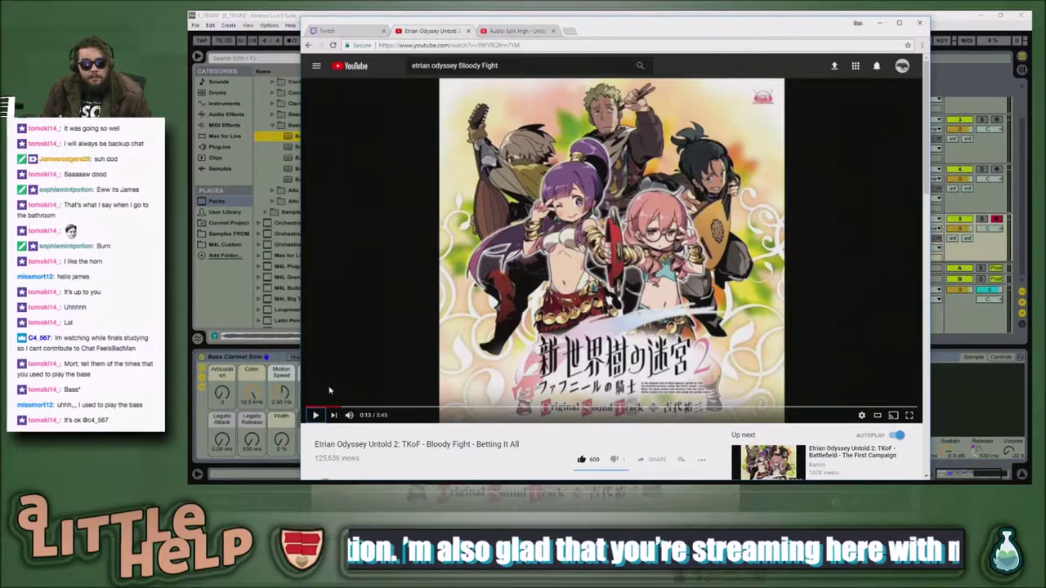
{"action": "left_click", "coordinate": [309, 406]}
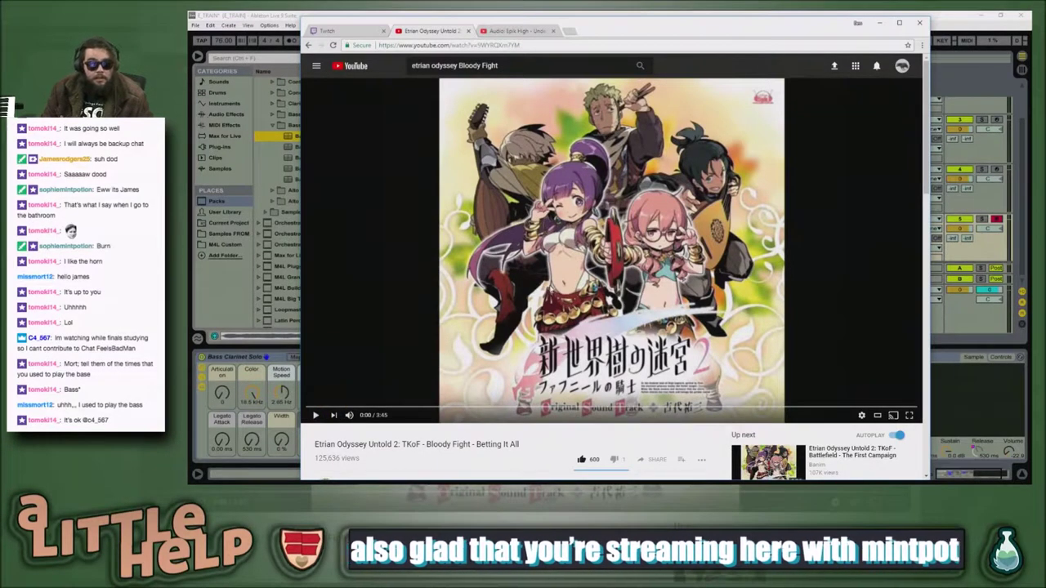
{"action": "left_click", "coordinate": [550, 286]}
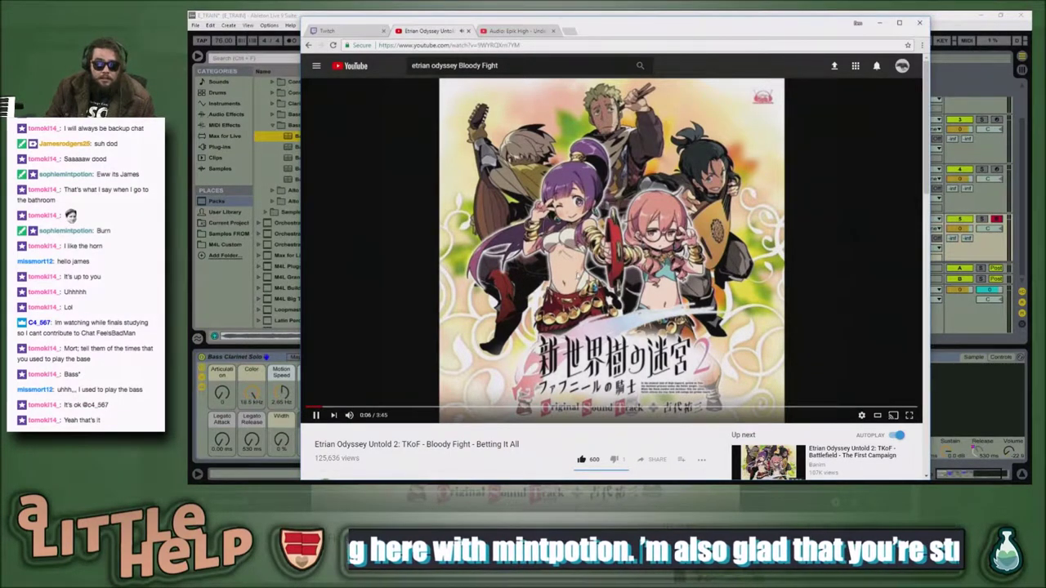
{"action": "left_click", "coordinate": [600, 241]}
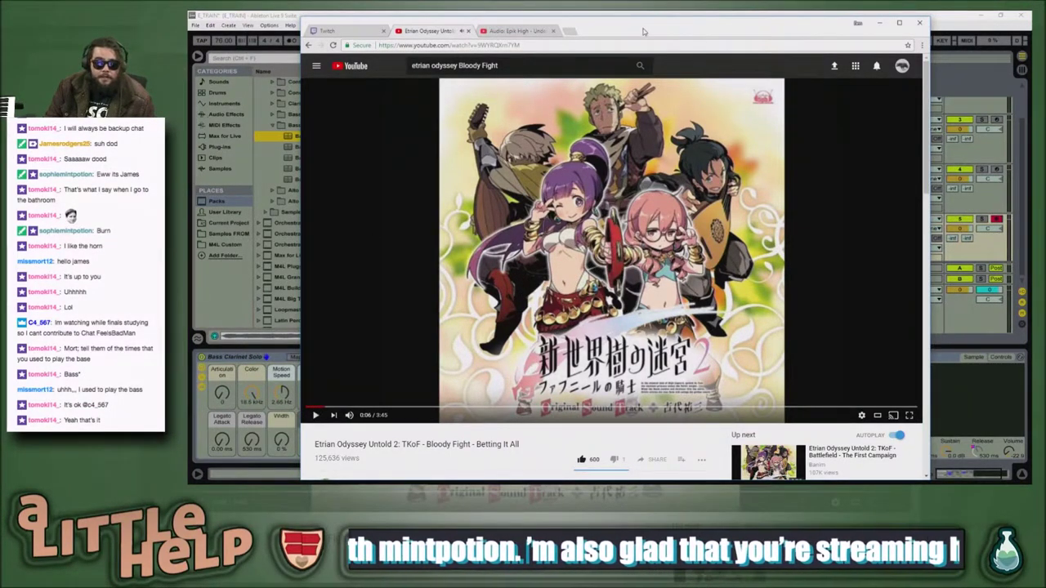
{"action": "key", "text": "super+Down"}
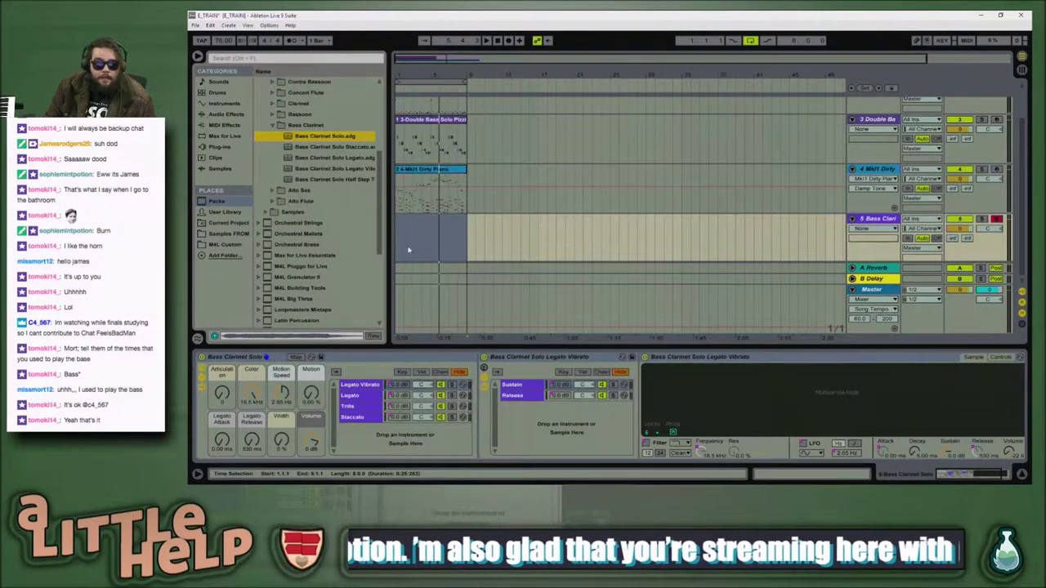
Step: Replace the bass clarinet on the new track with the Woodwinds Ensemble preset
{"action": "scroll", "coordinate": [348, 227], "scroll_direction": "up", "scroll_amount": 3}
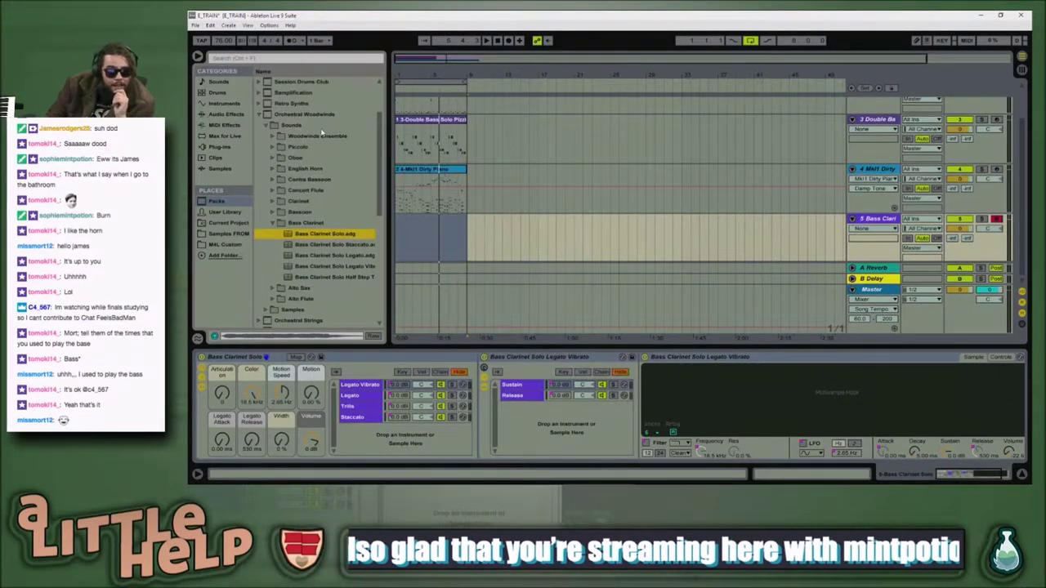
{"action": "left_click", "coordinate": [274, 136]}
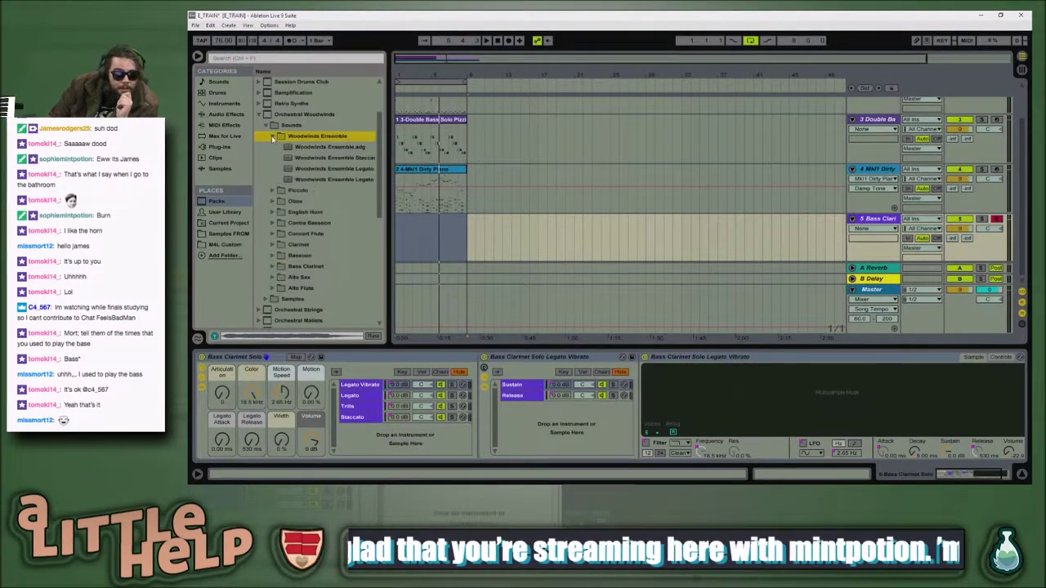
{"action": "left_click", "coordinate": [313, 147]}
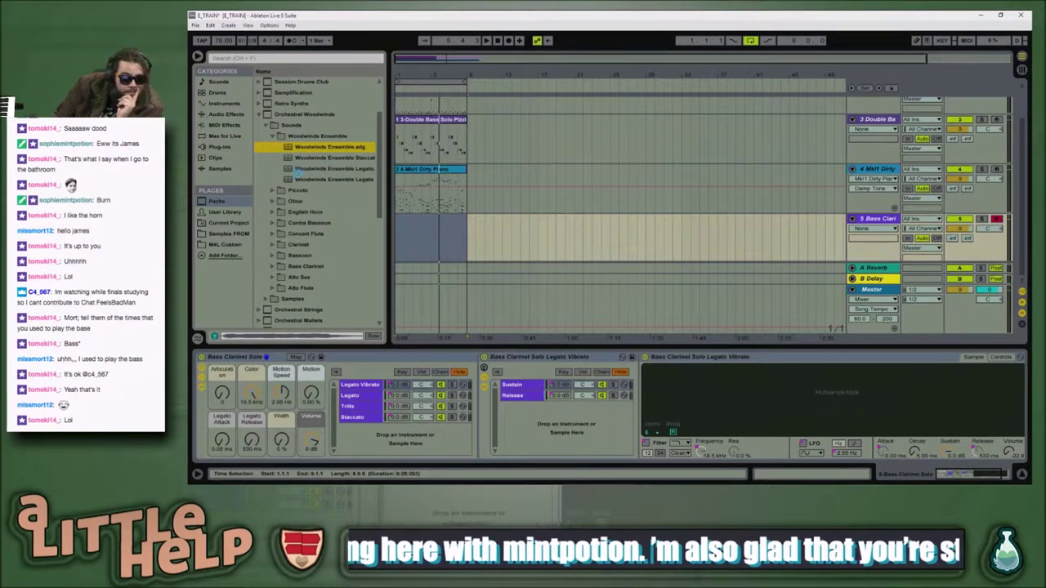
{"action": "key", "text": "Return"}
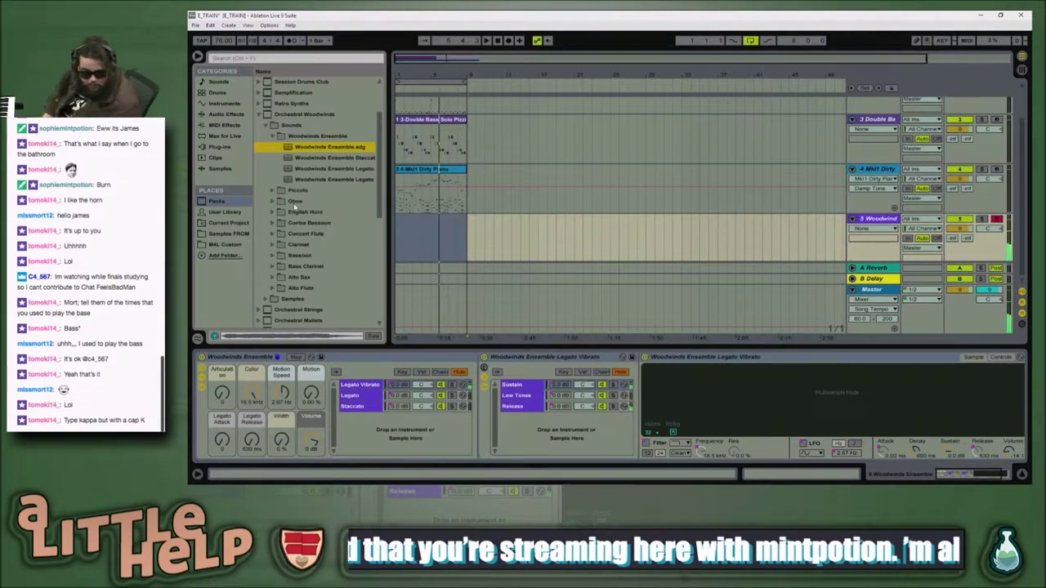
{"action": "key", "text": "space"}
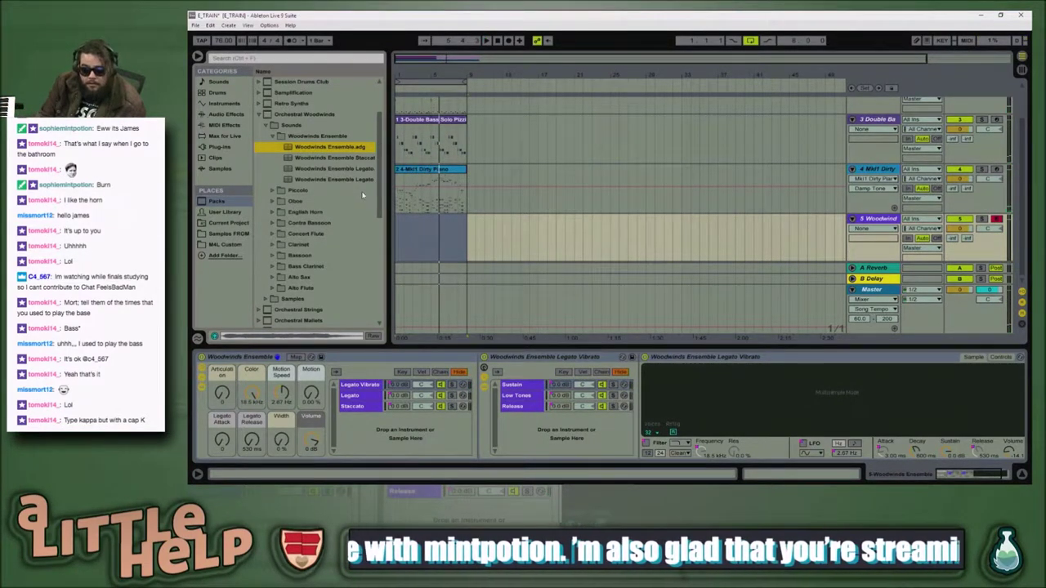
Step: Insert an empty eight-bar MIDI clip on the woodwinds track, covering bars 1 to 8
{"action": "left_click", "coordinate": [447, 181]}
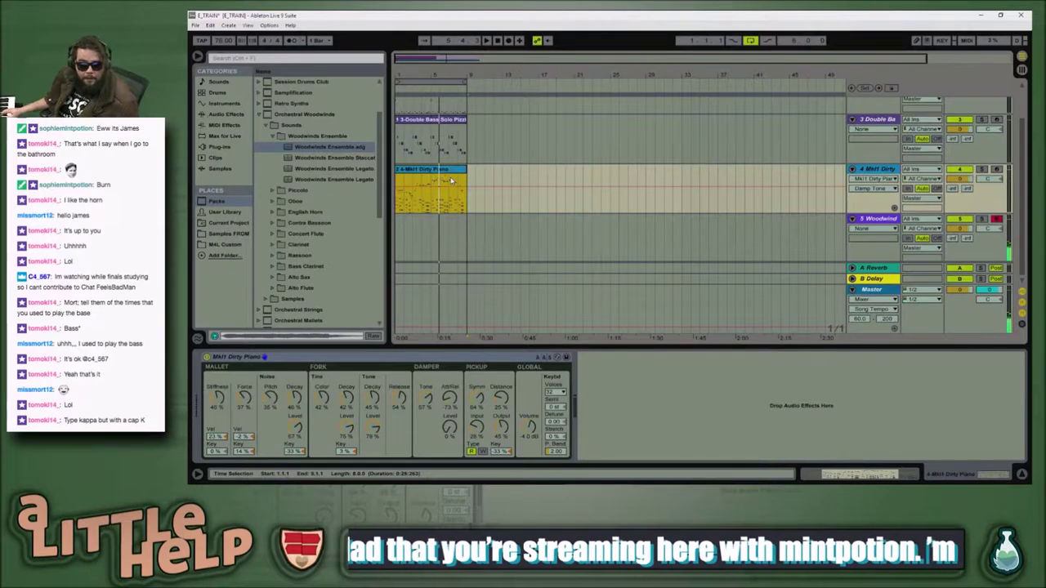
{"action": "left_click", "coordinate": [458, 236]}
{"action": "left_click_drag", "start_coordinate": [469, 242], "coordinate": [403, 237]}
{"action": "key", "text": "ctrl+shift+m"}
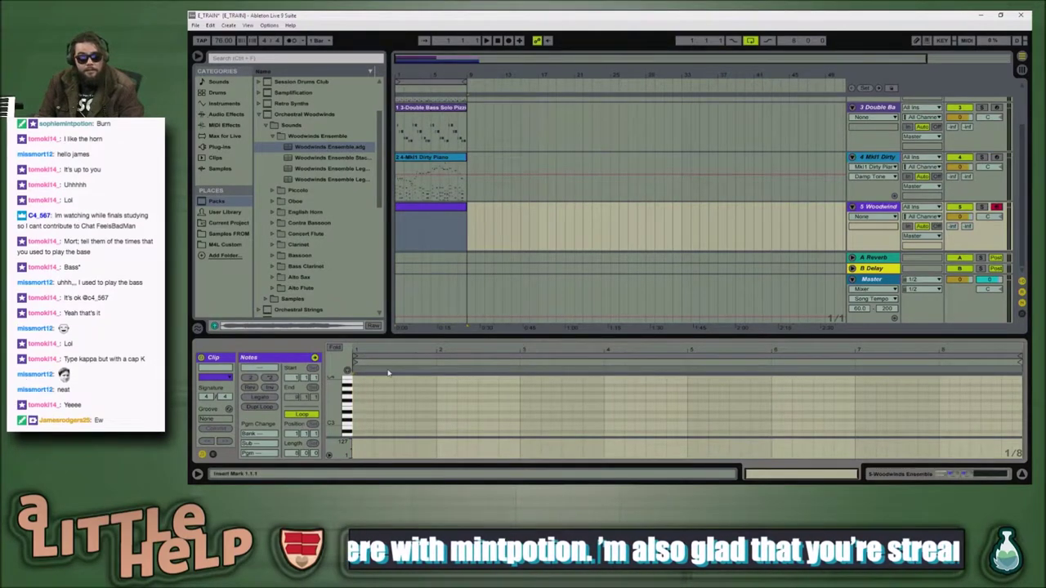
Step: Enlarge the note editor of the empty woodwinds clip and play the loop to rehearse a part
{"action": "left_click_drag", "start_coordinate": [406, 335], "coordinate": [411, 298]}
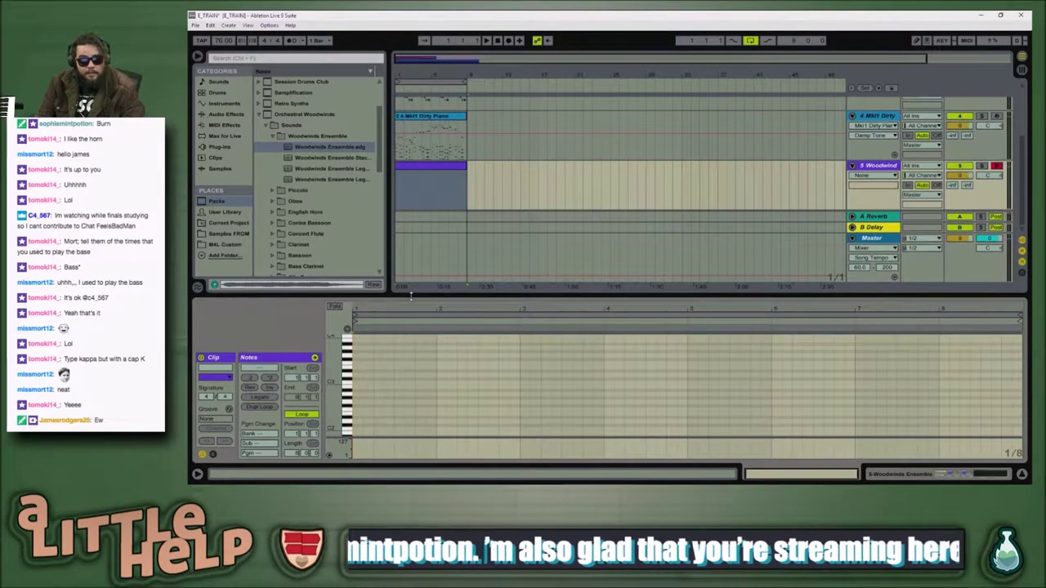
{"action": "left_click", "coordinate": [416, 402]}
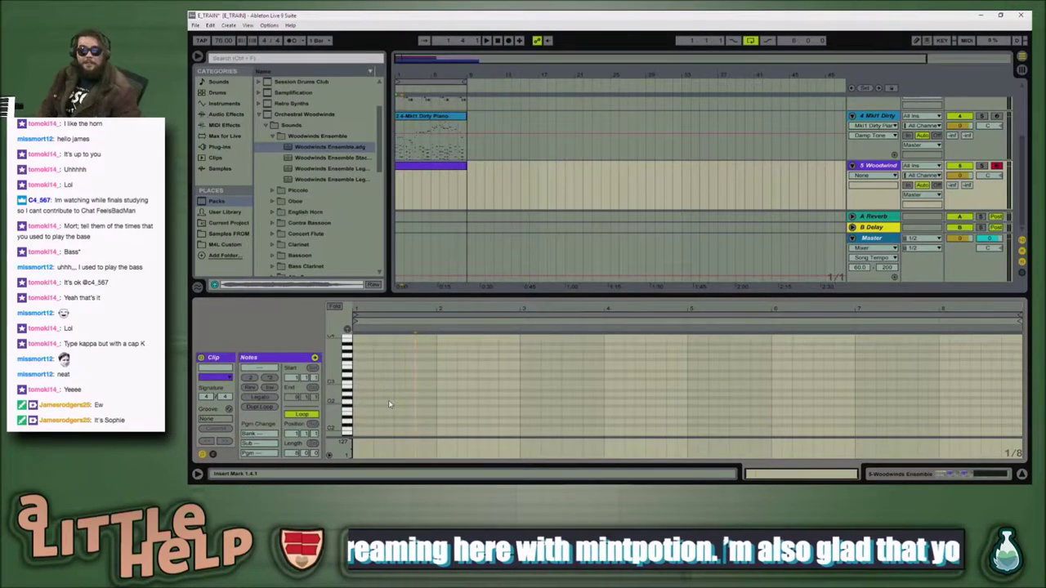
{"action": "key", "text": "space"}
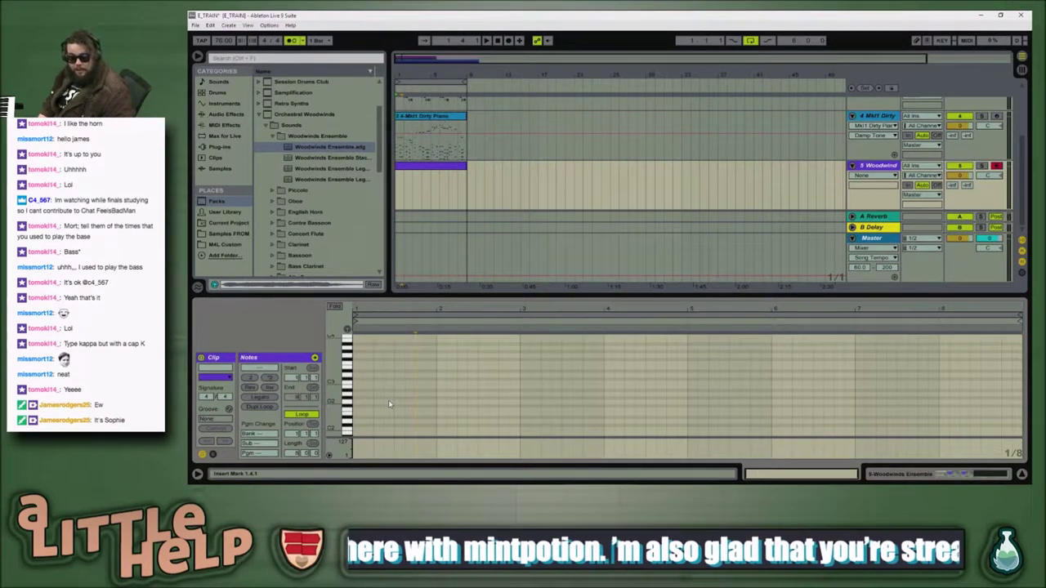
{"action": "key", "text": "space"}
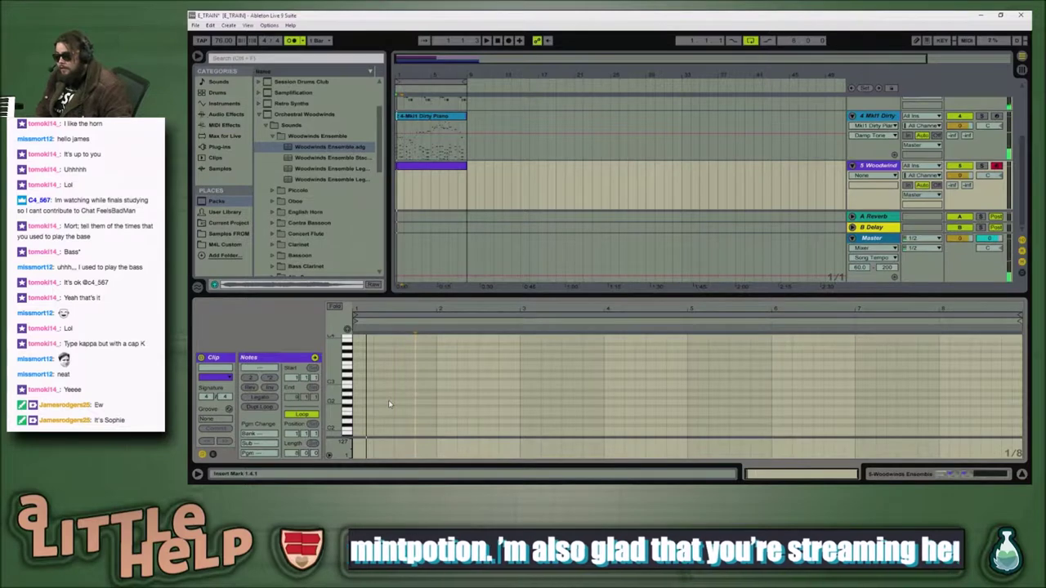
{"action": "key", "text": "space"}
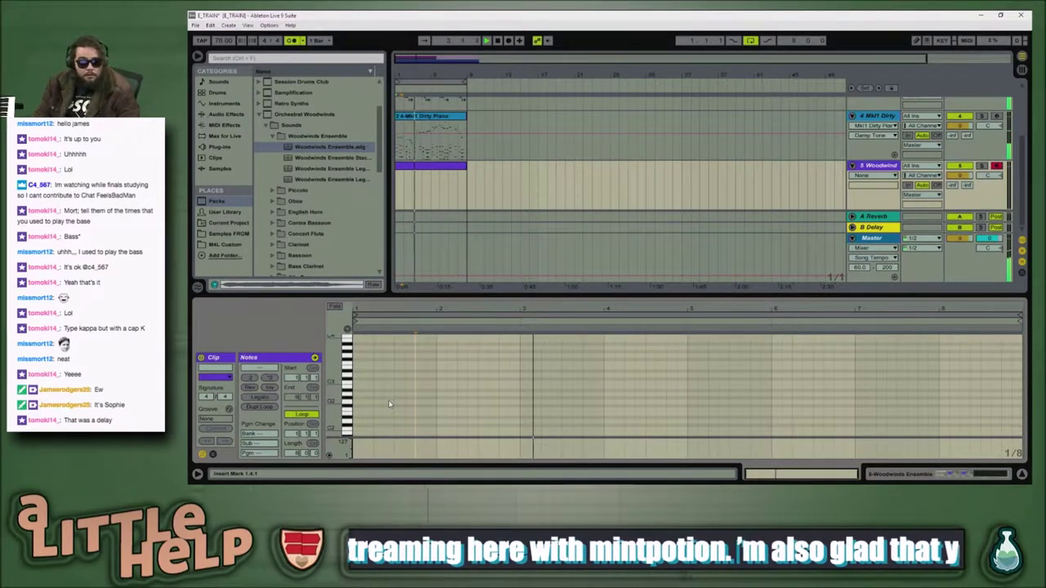
{"action": "key", "text": "space"}
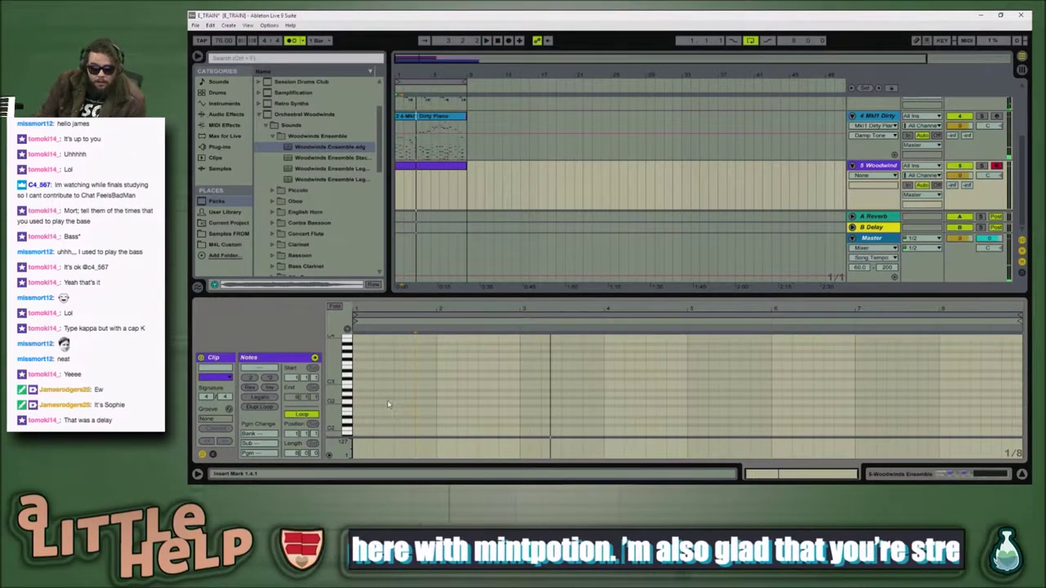
Step: Try a four-note phrase between F3 and G#3 in bar 1 of the woodwinds clip, play it back, and undo it
{"action": "left_click", "coordinate": [358, 413]}
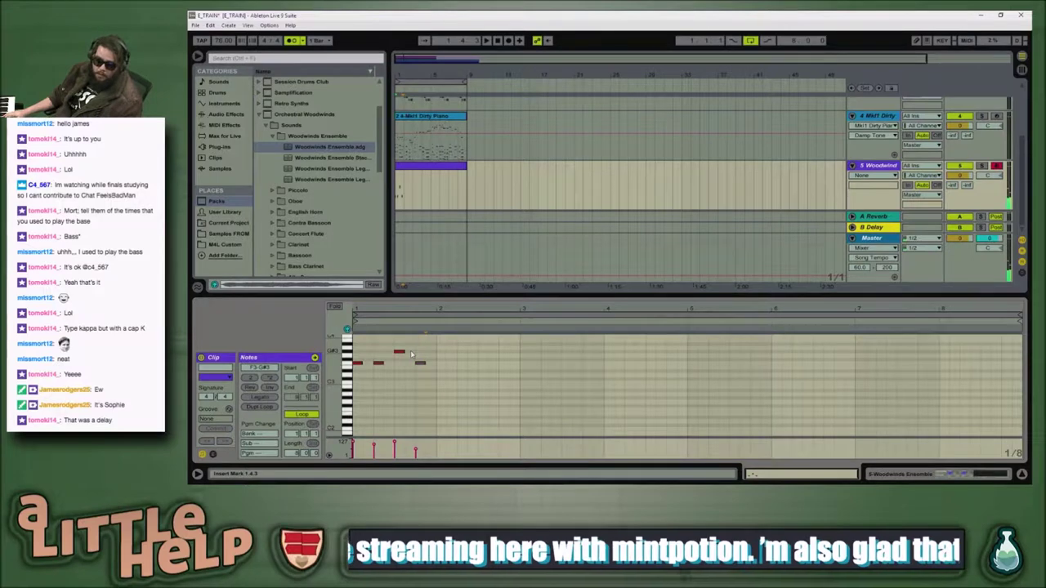
{"action": "key", "text": "space"}
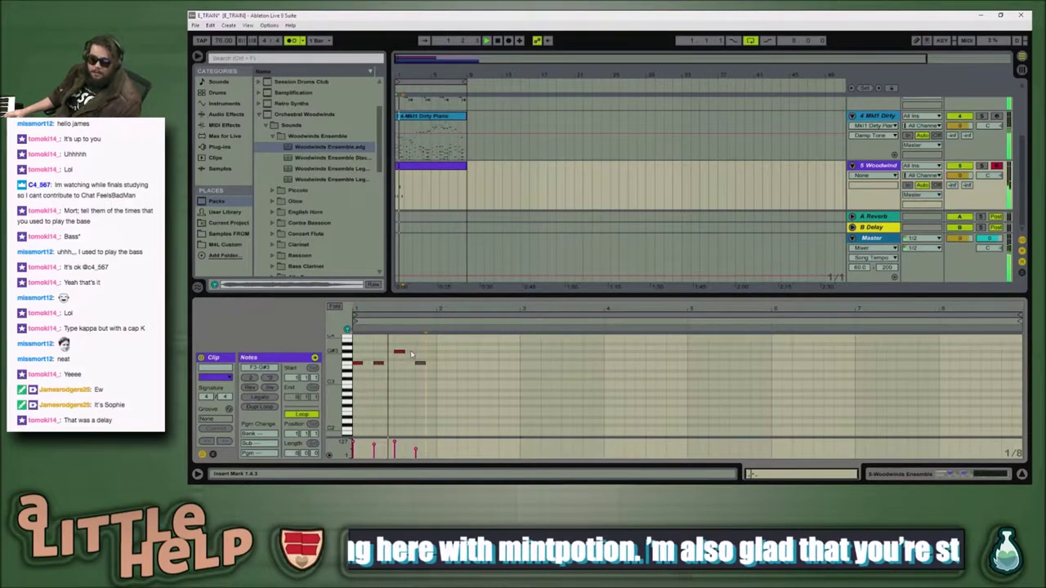
{"action": "key", "text": "space"}
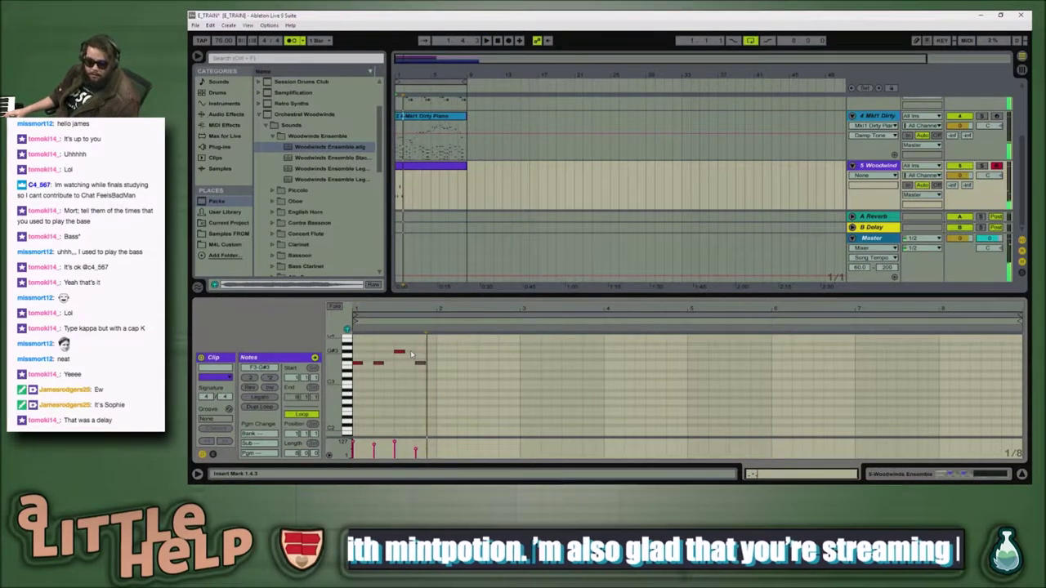
{"action": "key", "text": "ctrl+z"}
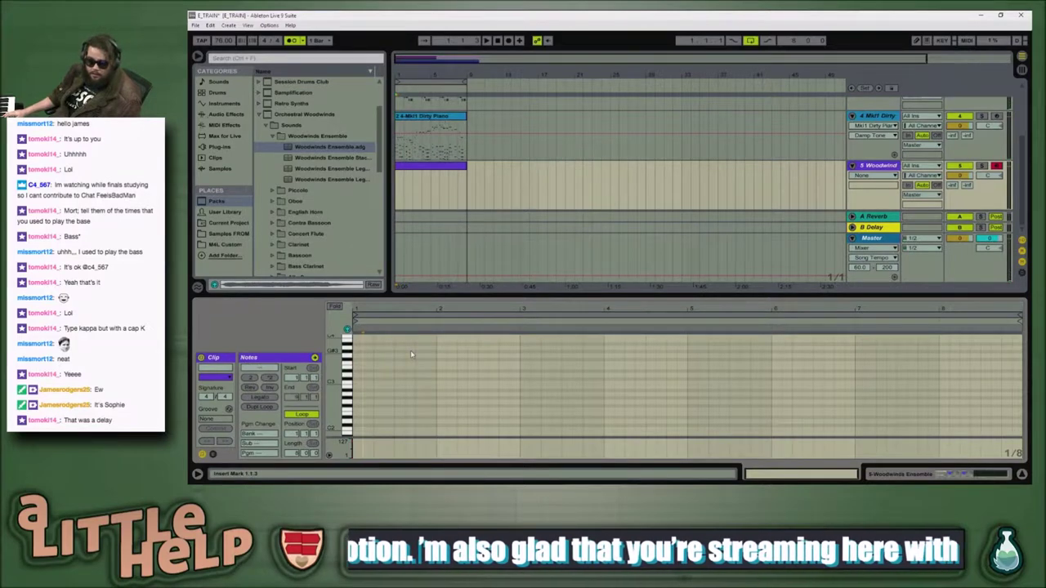
Step: Step-record an eighth-note woodwinds melody between C3 and D#4 across bars 1 to 3 and play it back
{"action": "key", "text": "space"}
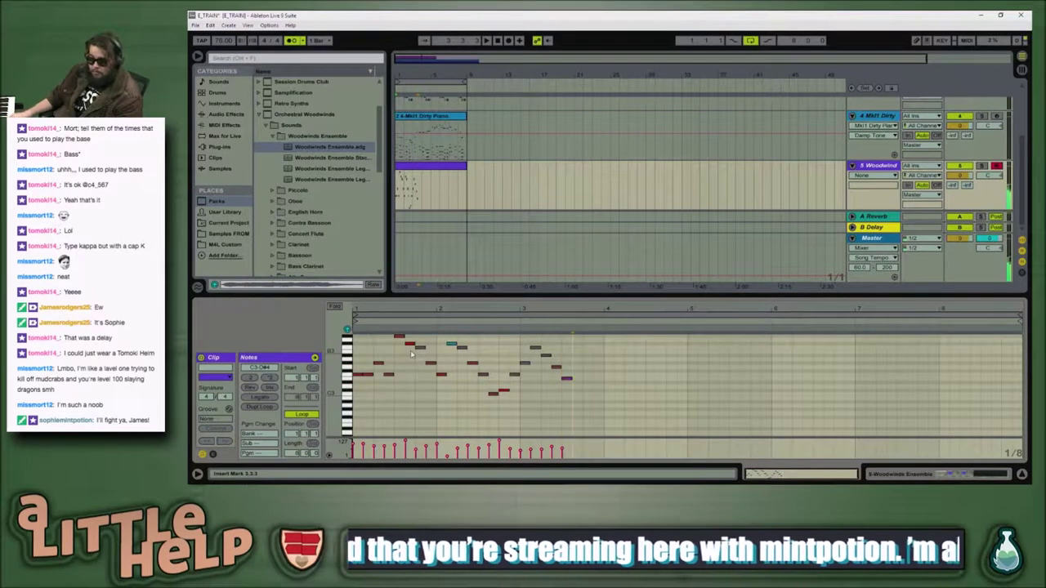
{"action": "key", "text": "space"}
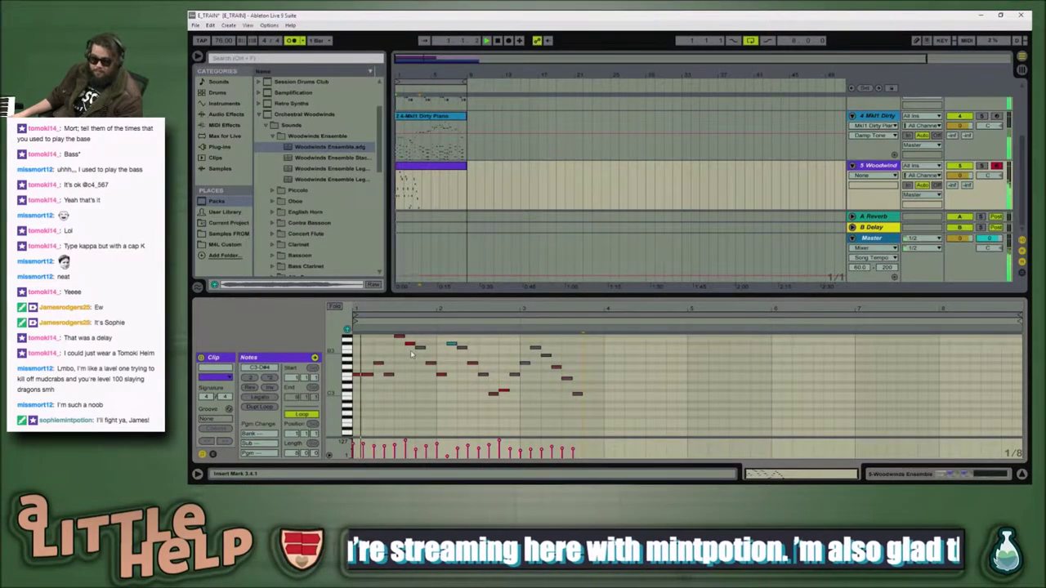
{"action": "key", "text": "space"}
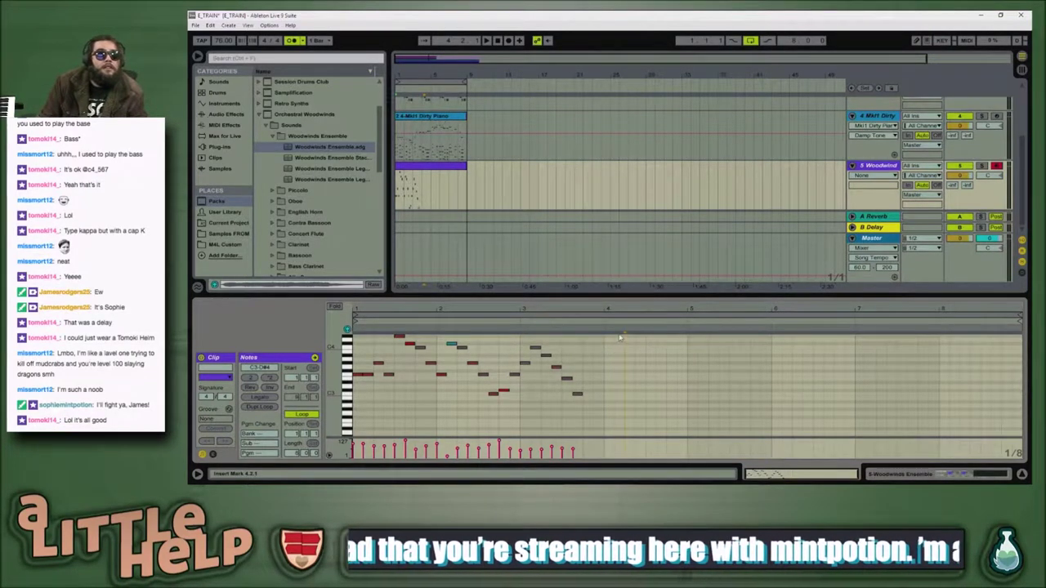
Step: Compress all the woodwinds notes in two passes until they end early in bar 2, playing each result
{"action": "key", "text": "ctrl+a"}
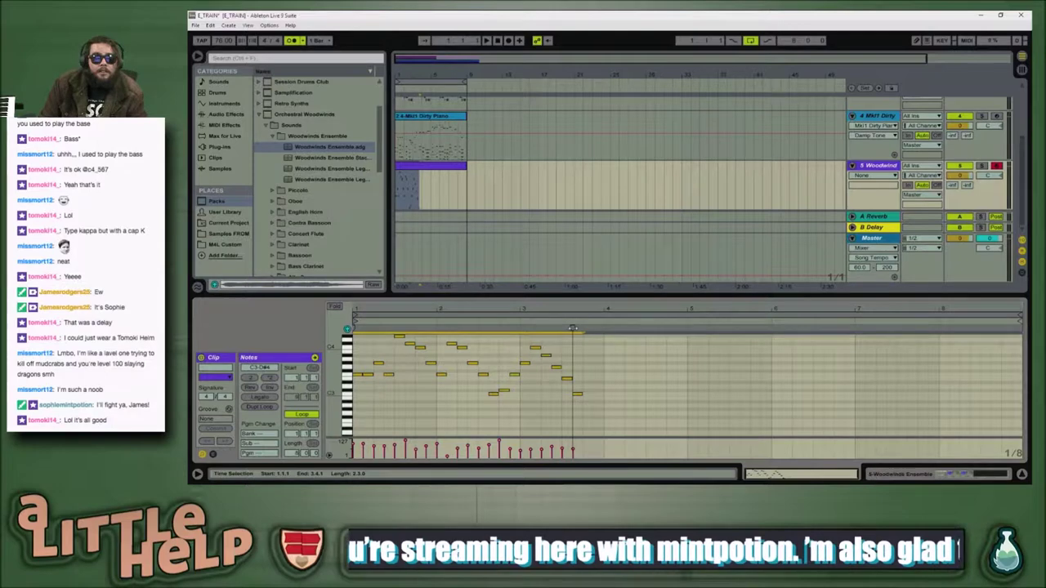
{"action": "left_click_drag", "start_coordinate": [575, 327], "coordinate": [490, 316]}
{"action": "key", "text": "space"}
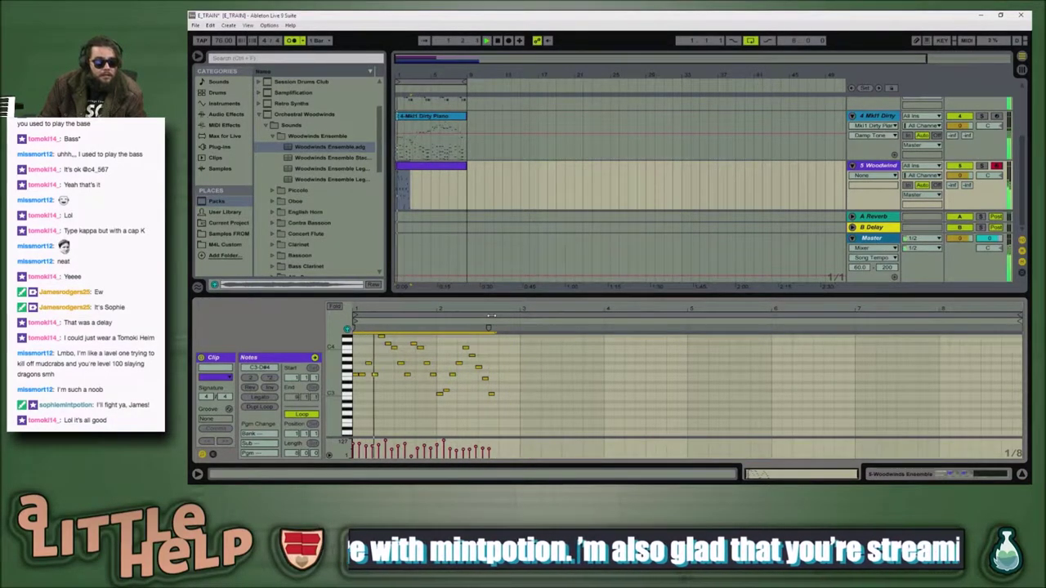
{"action": "key", "text": "space"}
{"action": "mouse_move", "coordinate": [489, 328]}
{"action": "left_mouse_down"}
{"action": "mouse_move", "coordinate": [441, 328]}
{"action": "mouse_move", "coordinate": [456, 328]}
{"action": "left_mouse_up"}
{"action": "key", "text": "space"}
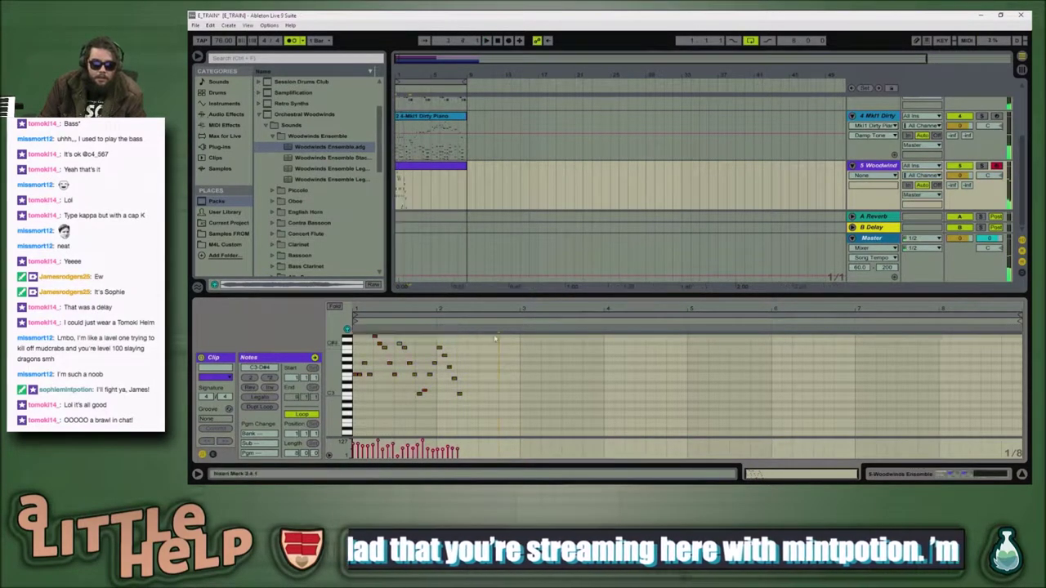
Step: Delete the eight-bar clip from the woodwinds track and play the loop without it
{"action": "left_click", "coordinate": [434, 169]}
{"action": "left_click", "coordinate": [434, 169]}
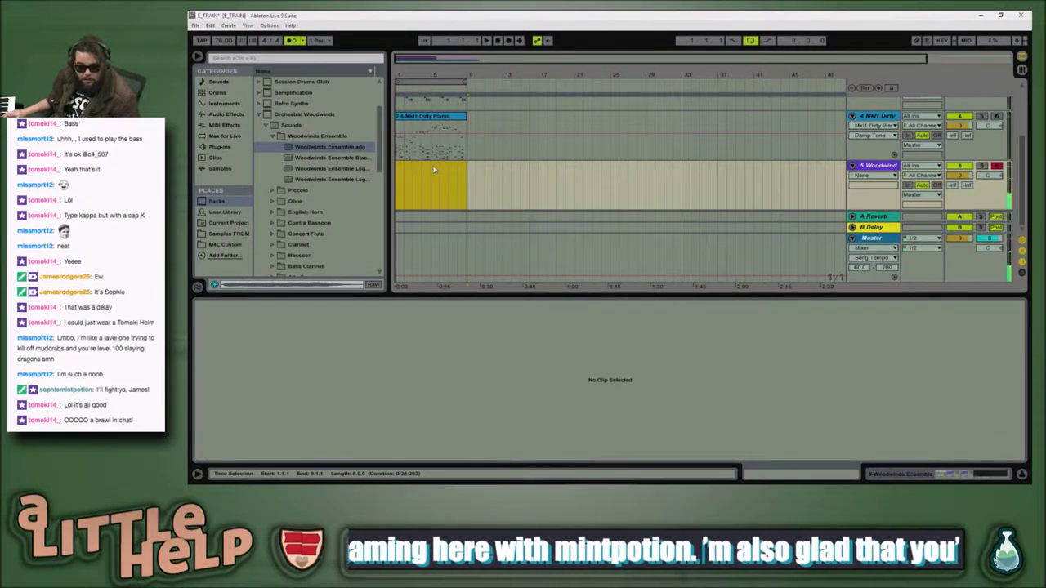
{"action": "key", "text": "Delete"}
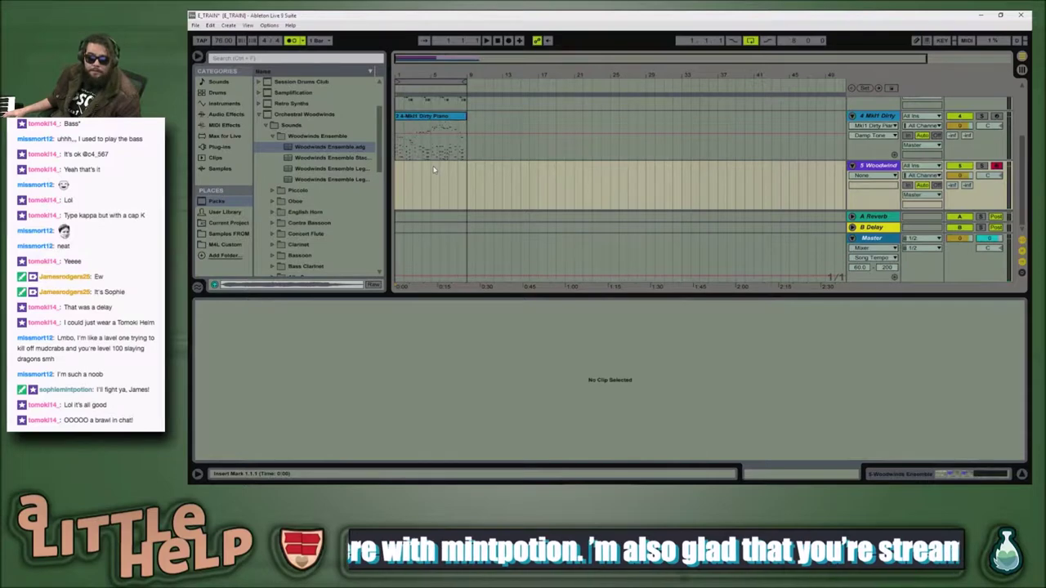
{"action": "key", "text": "space"}
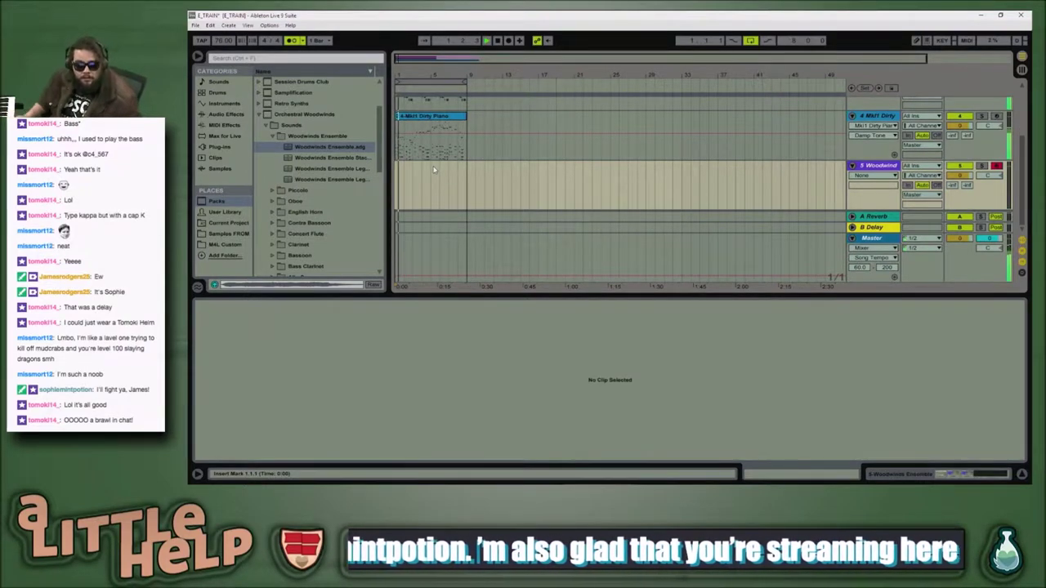
Step: Duplicate the drum, double bass and MkI1 Dirty Piano clips together into bars 9 to 16
{"action": "scroll", "coordinate": [462, 147], "scroll_direction": "up", "scroll_amount": 3}
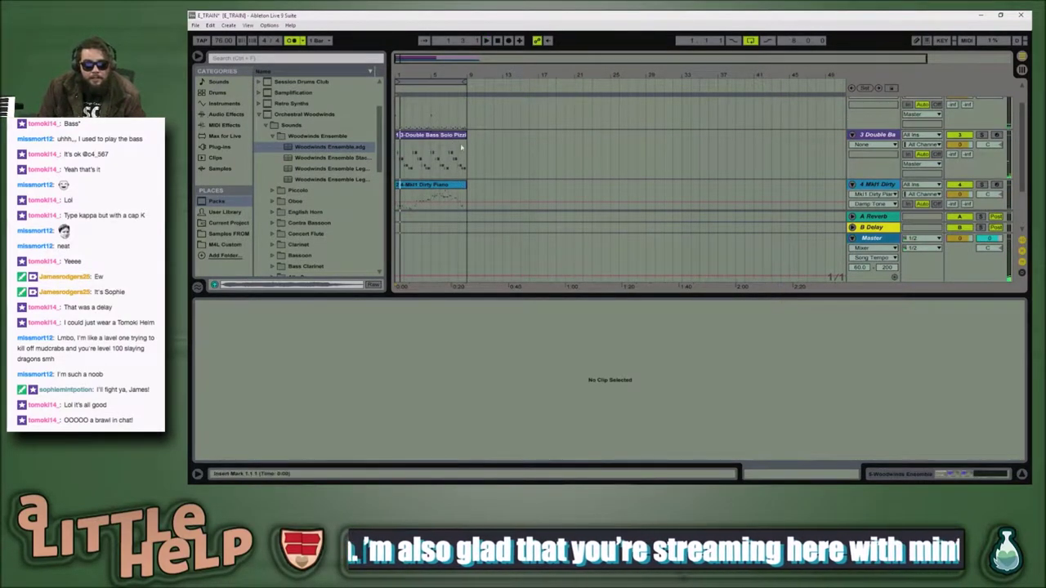
{"action": "left_click", "coordinate": [448, 183]}
{"action": "scroll", "coordinate": [446, 163], "scroll_direction": "up", "scroll_amount": 2}
{"action": "left_click", "coordinate": [444, 117], "text": "shift"}
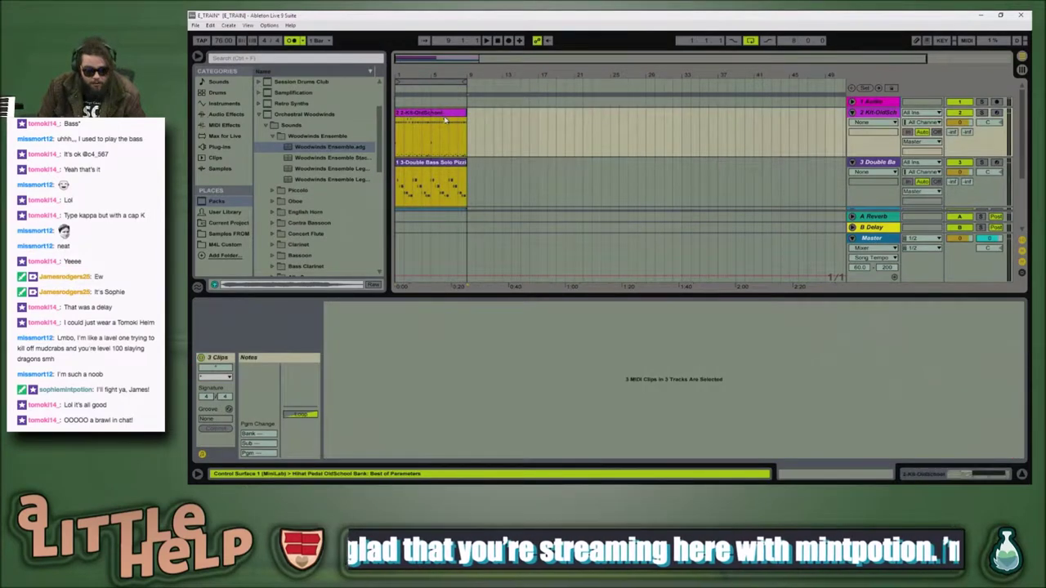
{"action": "key", "text": "ctrl+d"}
Step: Open the notes of the duplicated MkI1 Dirty Piano clip in bars 9 to 16 and look over its phrases
{"action": "scroll", "coordinate": [504, 150], "scroll_direction": "down", "scroll_amount": 1}
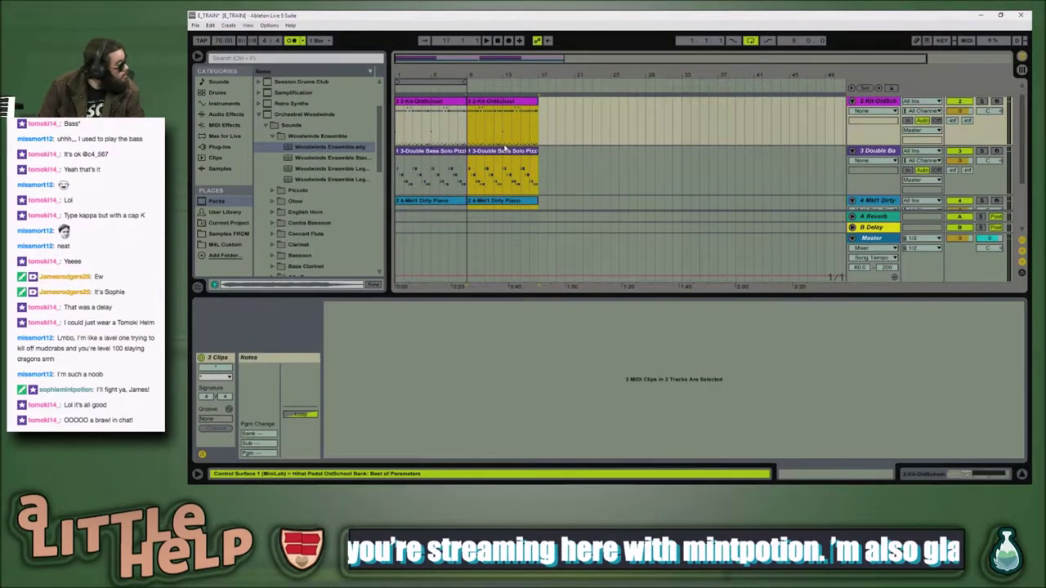
{"action": "scroll", "coordinate": [505, 149], "scroll_direction": "down", "scroll_amount": 1}
{"action": "left_click", "coordinate": [500, 166]}
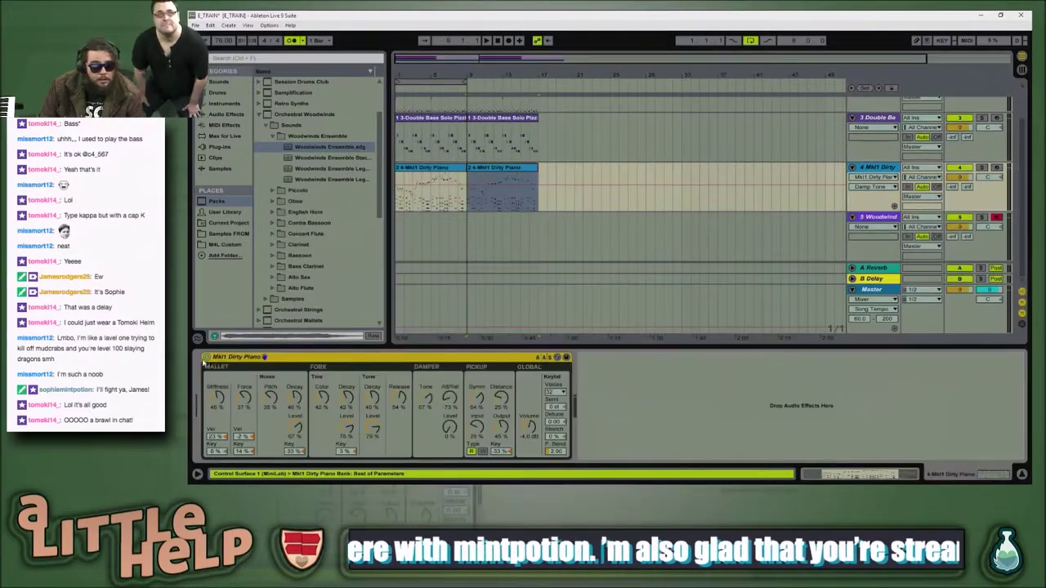
{"action": "left_click", "coordinate": [251, 361]}
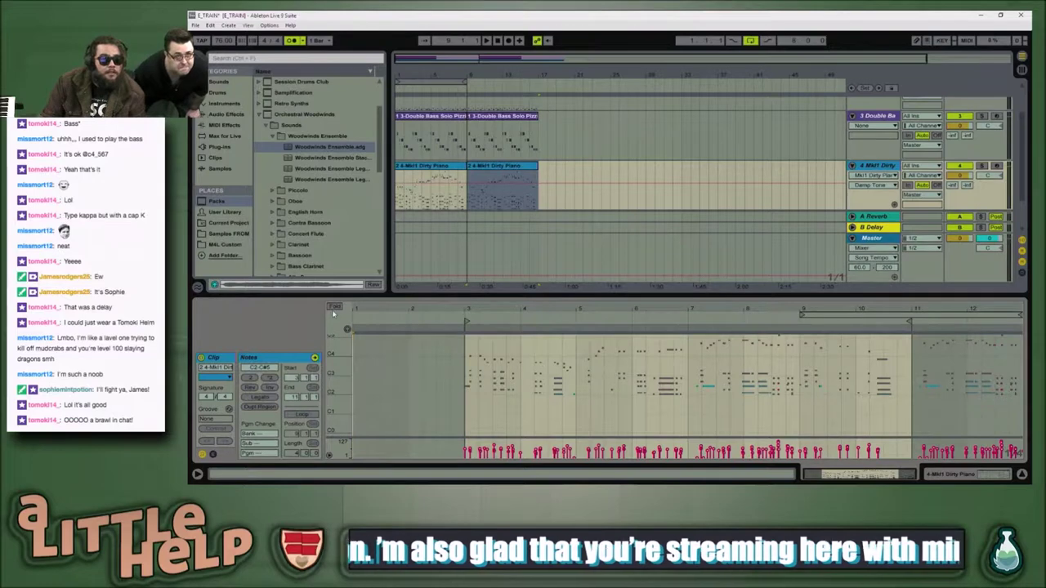
{"action": "left_click", "coordinate": [824, 306]}
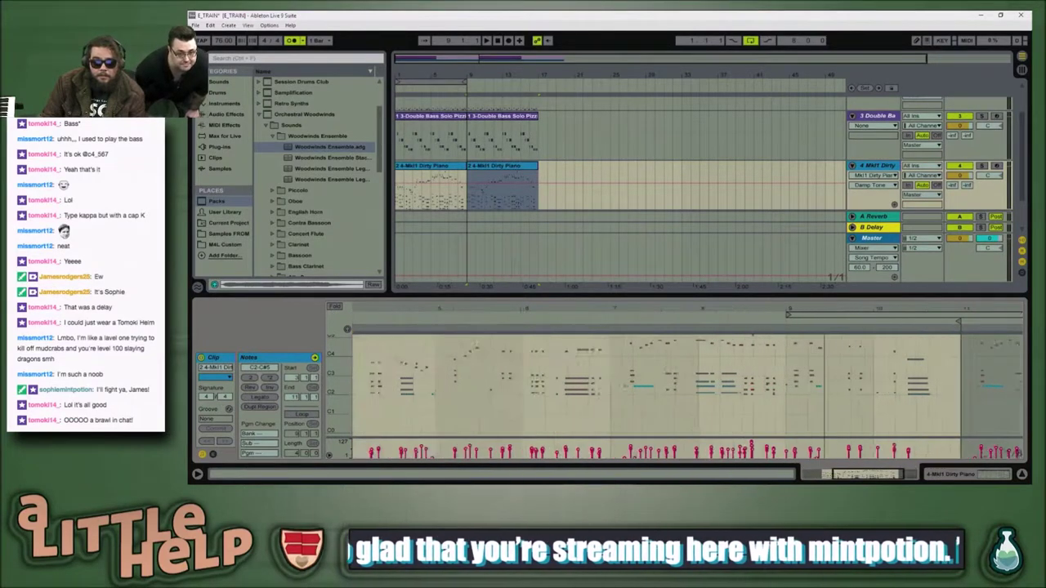
{"action": "left_click_drag", "start_coordinate": [825, 306], "coordinate": [825, 315]}
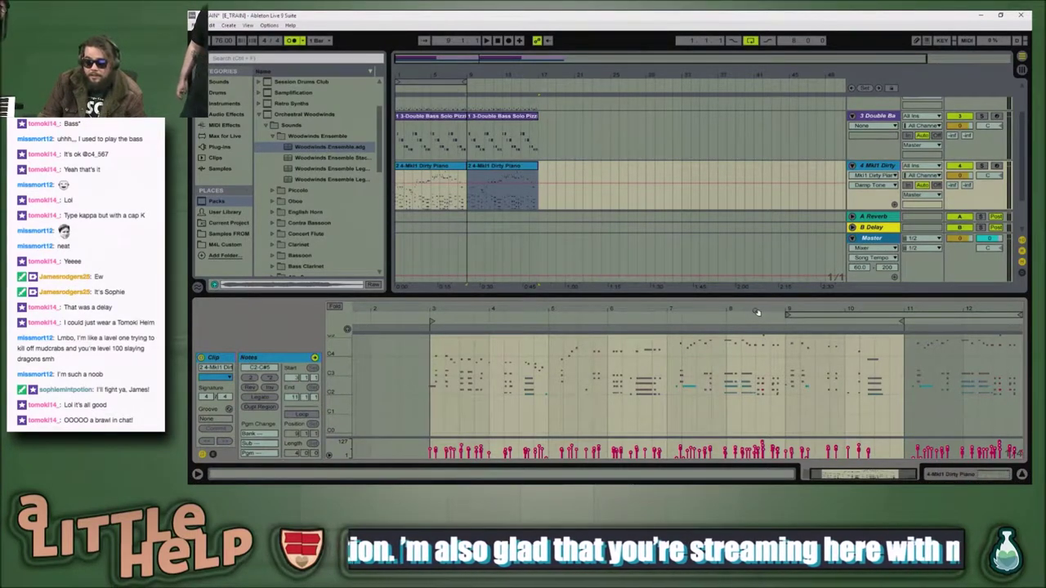
{"action": "left_click_drag", "start_coordinate": [759, 316], "coordinate": [760, 326]}
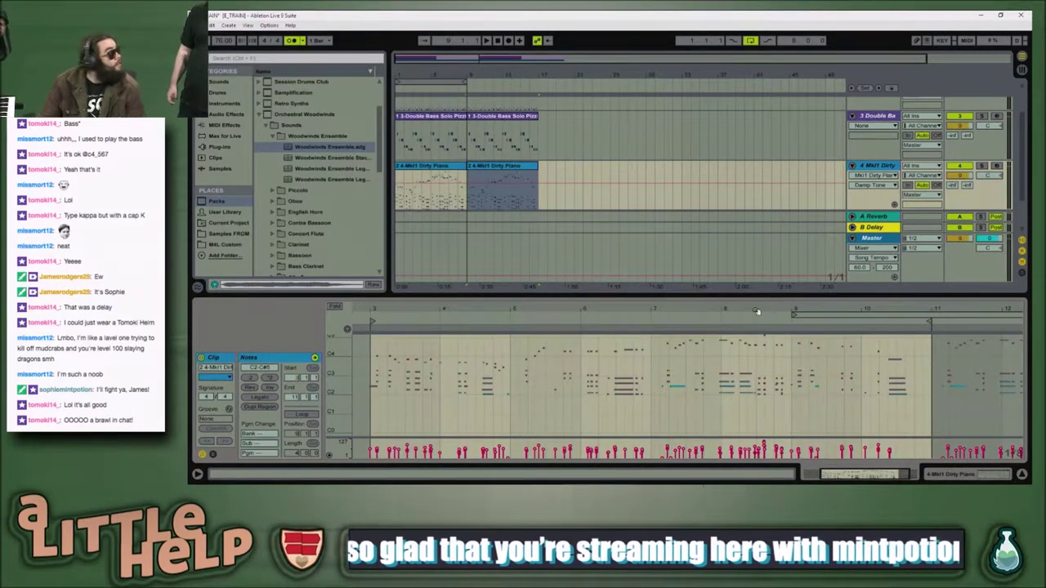
Step: Check the Bloody Fight reference video in the browser, play the loop in Ableton Live, and return from a second browser visit
{"action": "key", "text": "alt+Tab"}
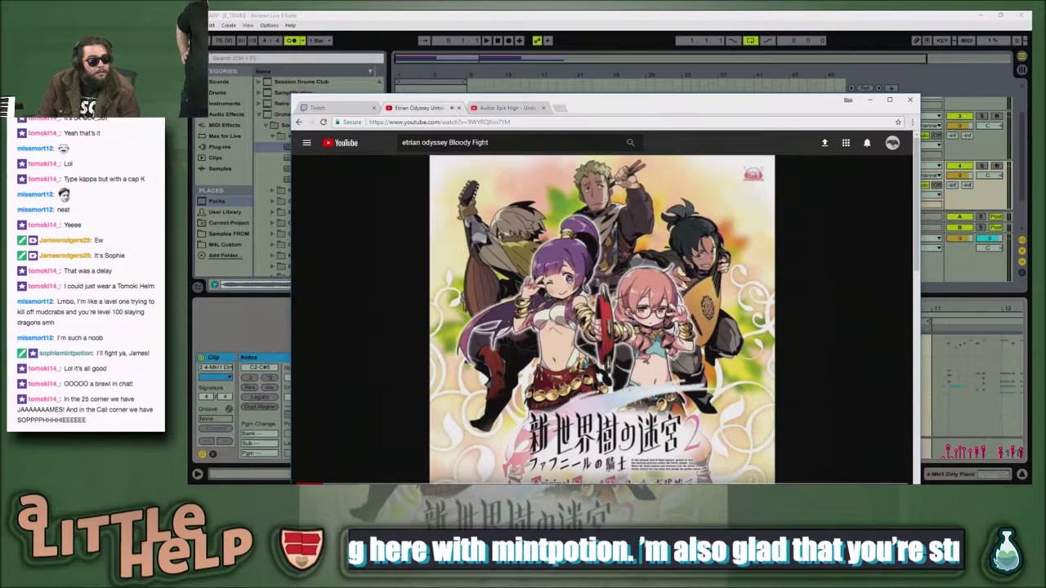
{"action": "key", "text": "alt+Tab"}
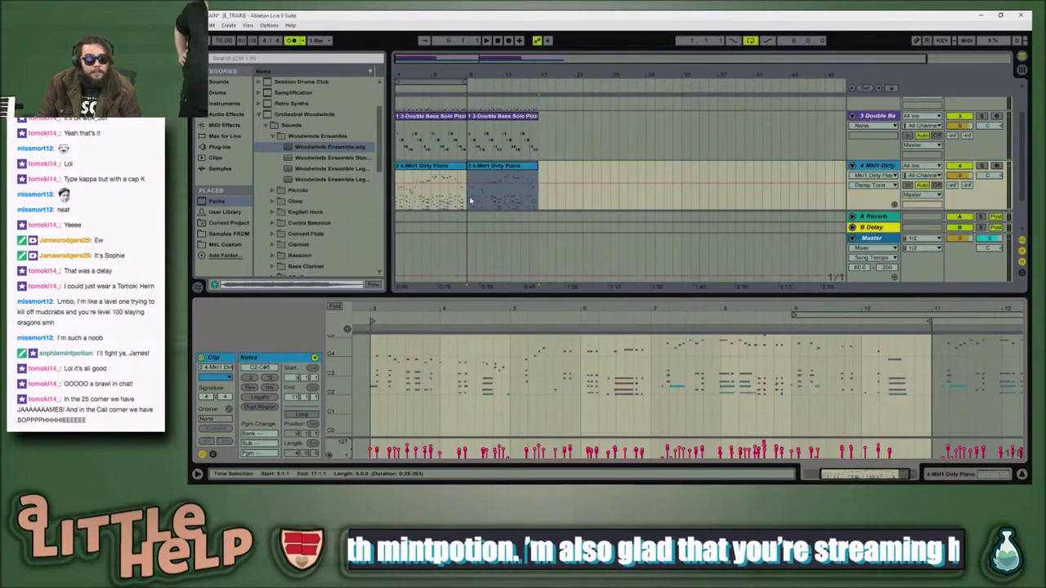
{"action": "key", "text": "space"}
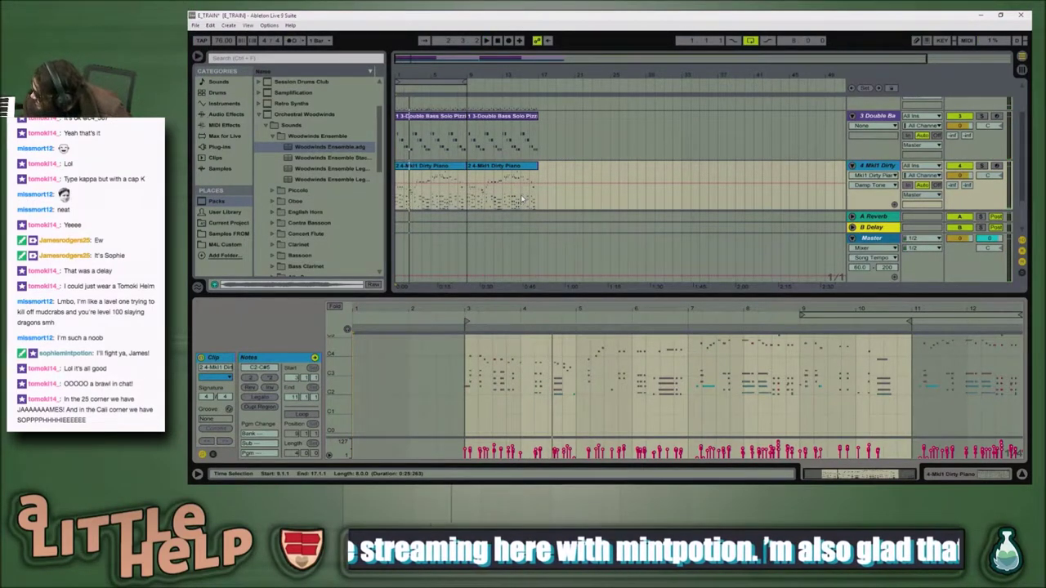
{"action": "key", "text": "alt+Tab"}
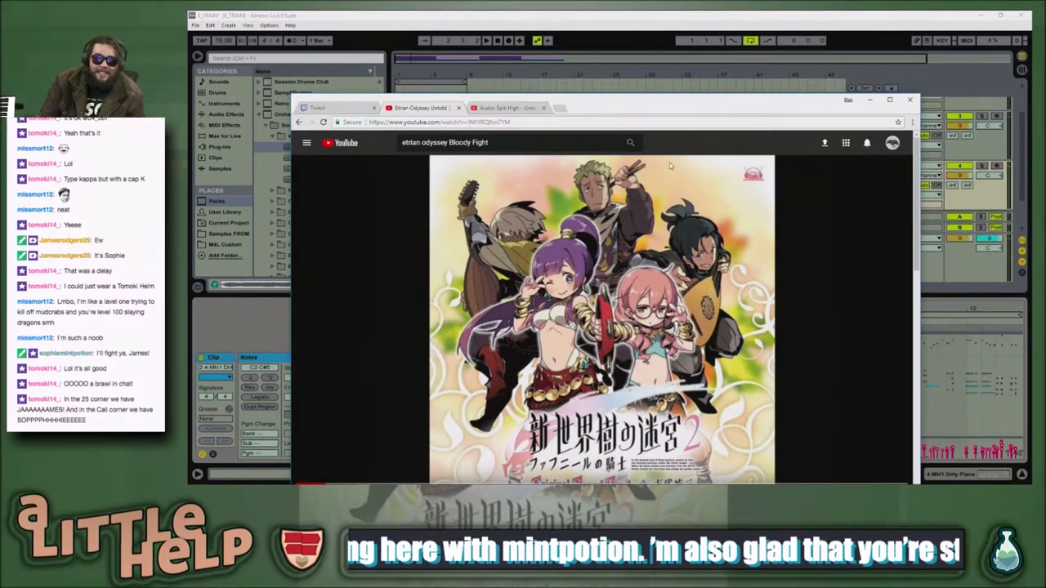
{"action": "key", "text": "alt+Tab"}
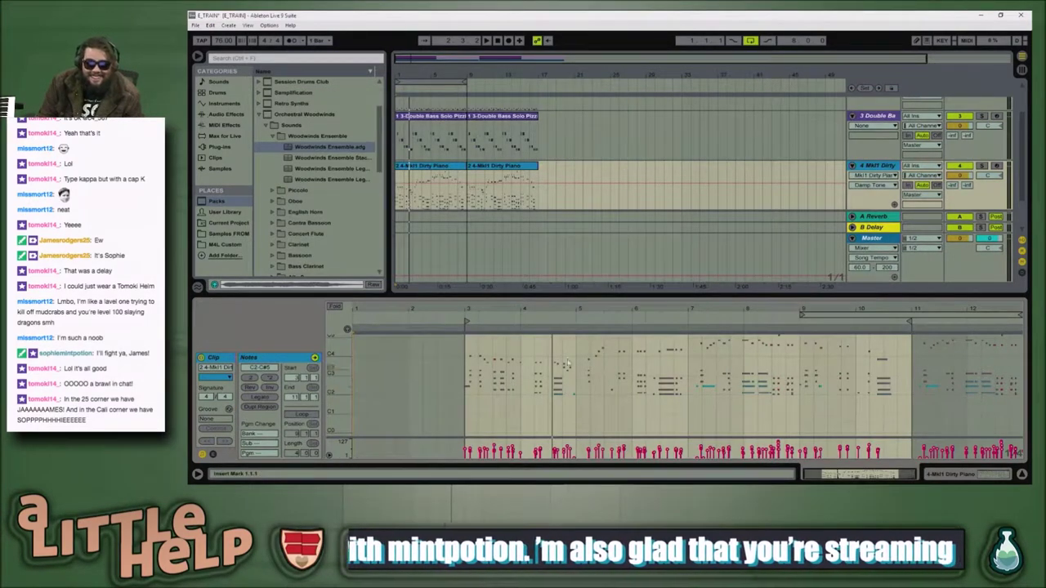
Step: Reopen the notes of the duplicated MkI1 Dirty Piano clip and enlarge the note editor to show the full pitch range
{"action": "left_click", "coordinate": [507, 171]}
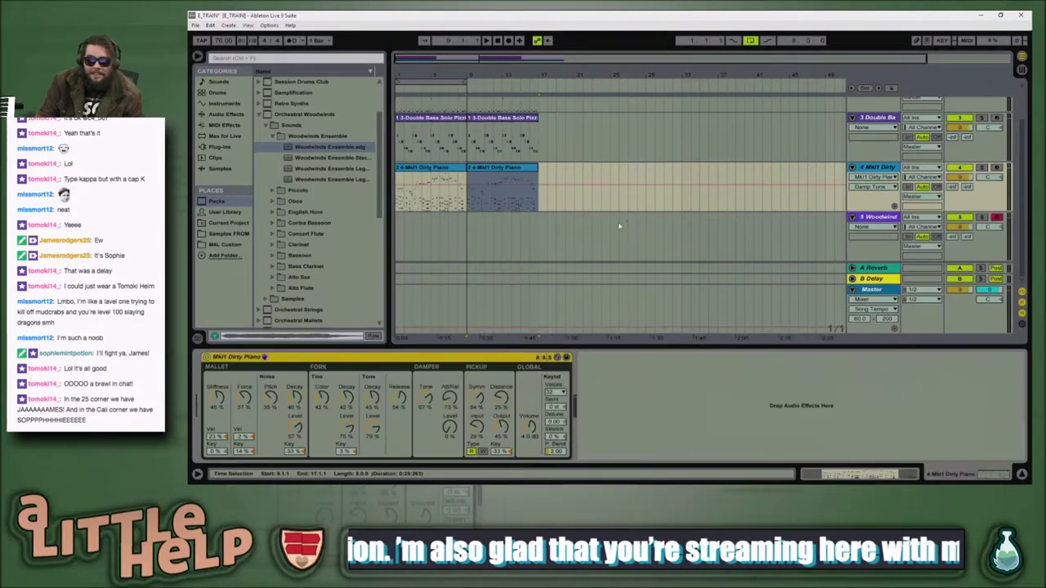
{"action": "left_click", "coordinate": [560, 372]}
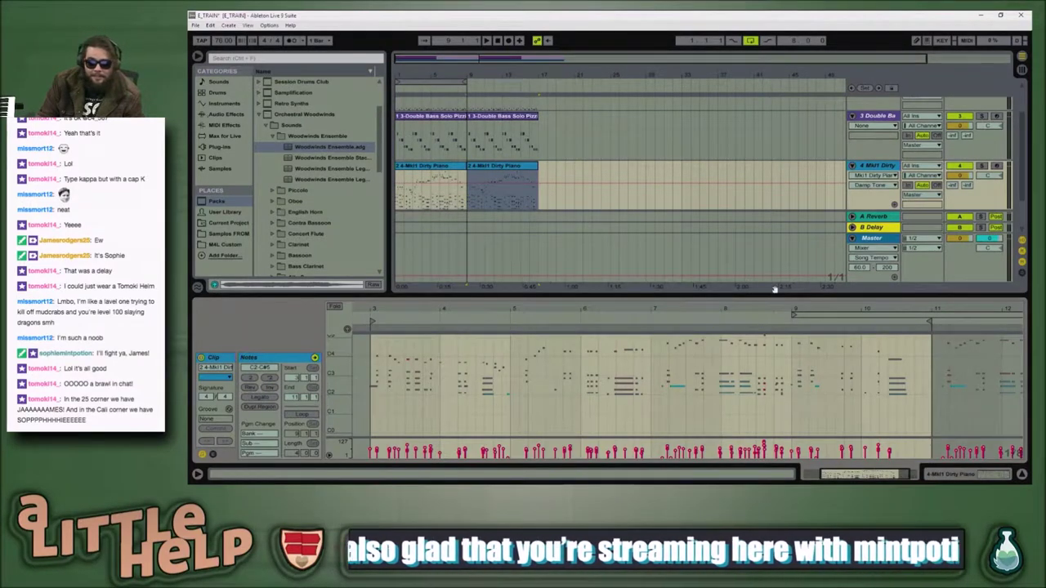
{"action": "left_click_drag", "start_coordinate": [781, 289], "coordinate": [778, 180]}
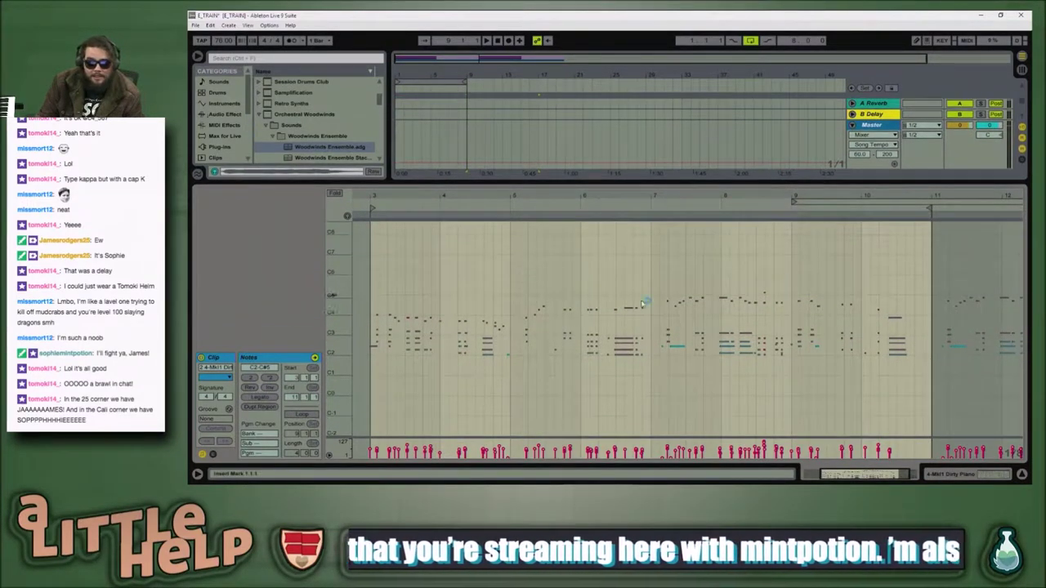
Step: Delete the upper melody notes from the duplicated MkI1 Dirty Piano clip, keeping only the lower chord notes
{"action": "left_click_drag", "start_coordinate": [911, 240], "coordinate": [354, 288]}
{"action": "left_click", "coordinate": [863, 261]}
{"action": "left_click", "coordinate": [884, 245]}
{"action": "left_click_drag", "start_coordinate": [907, 240], "coordinate": [363, 324]}
{"action": "key", "text": "Delete"}
{"action": "left_click_drag", "start_coordinate": [491, 315], "coordinate": [521, 336]}
{"action": "key", "text": "Delete"}
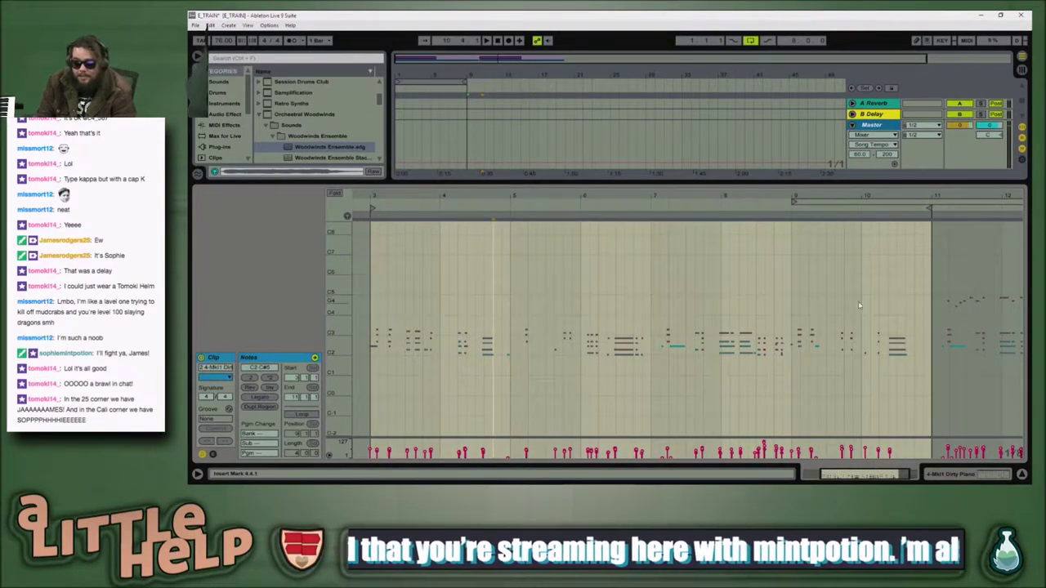
Step: Shrink the note editor, loop playback over bars 9 to 16, and place the insert marker at bar 9 on the Woodwinds Ensemble track
{"action": "key", "text": "space"}
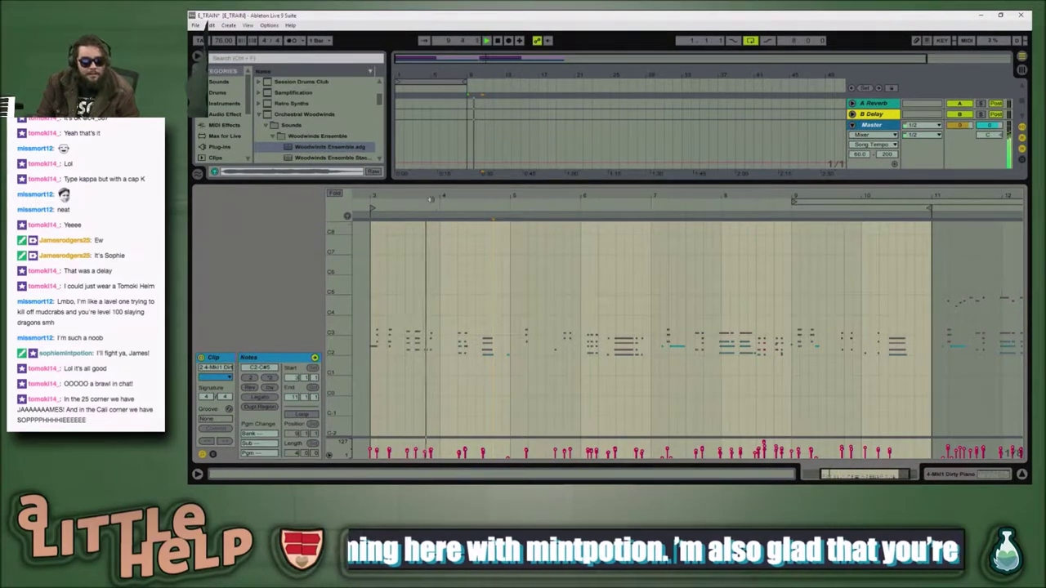
{"action": "left_click_drag", "start_coordinate": [487, 191], "coordinate": [488, 326]}
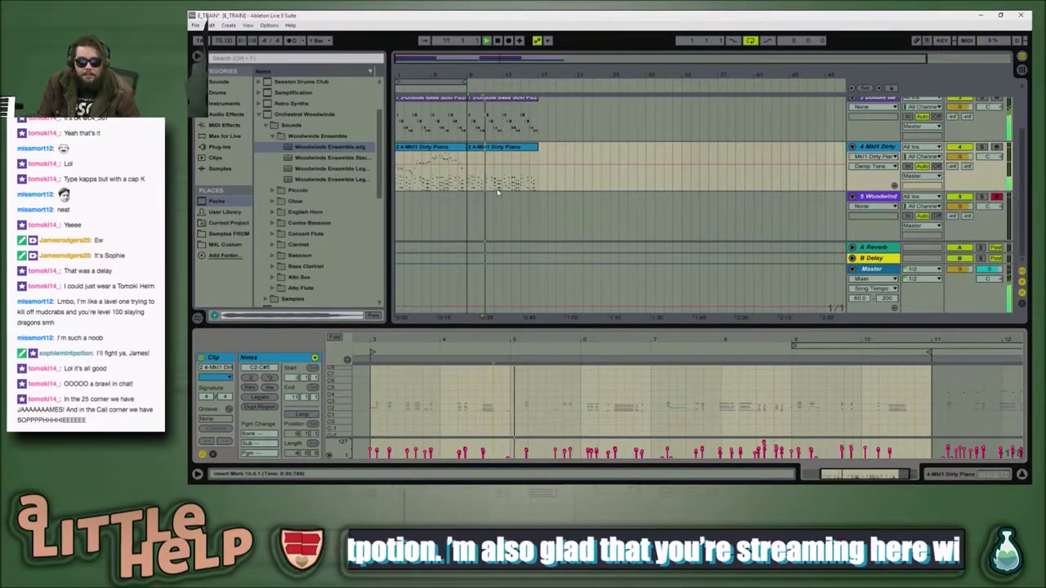
{"action": "left_click", "coordinate": [510, 148]}
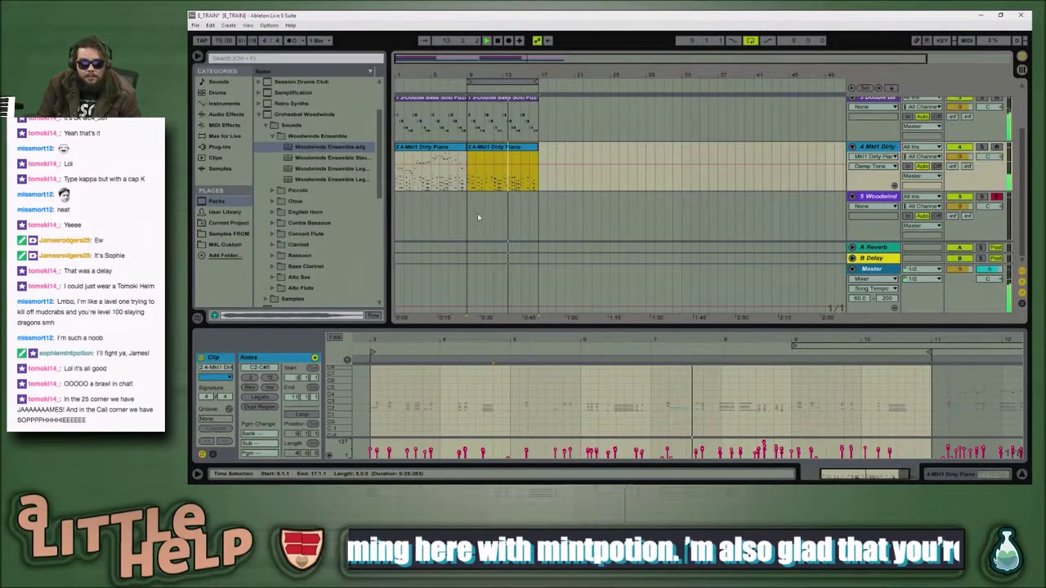
{"action": "left_click", "coordinate": [510, 216]}
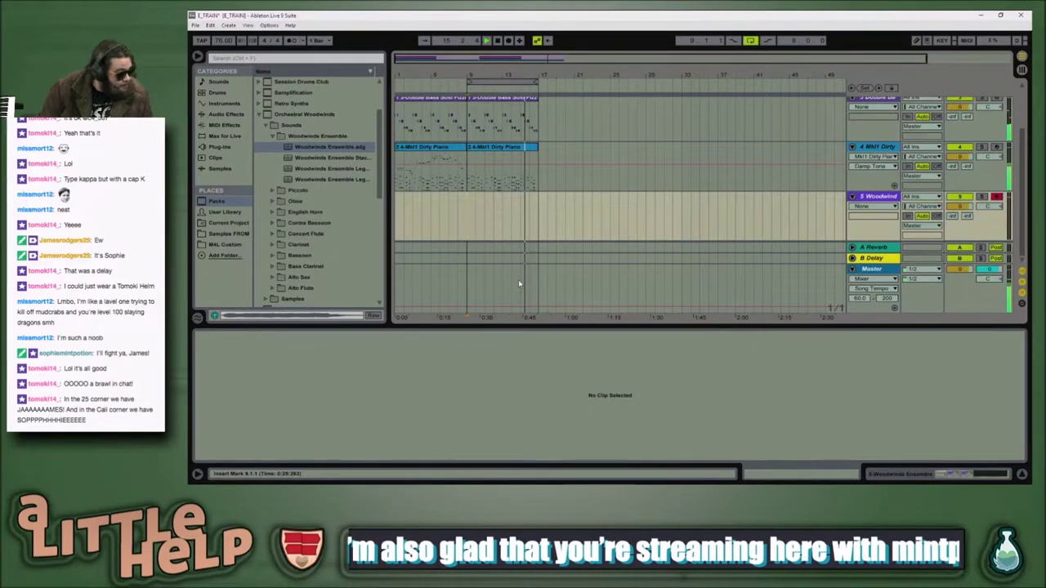
{"action": "left_click", "coordinate": [506, 168]}
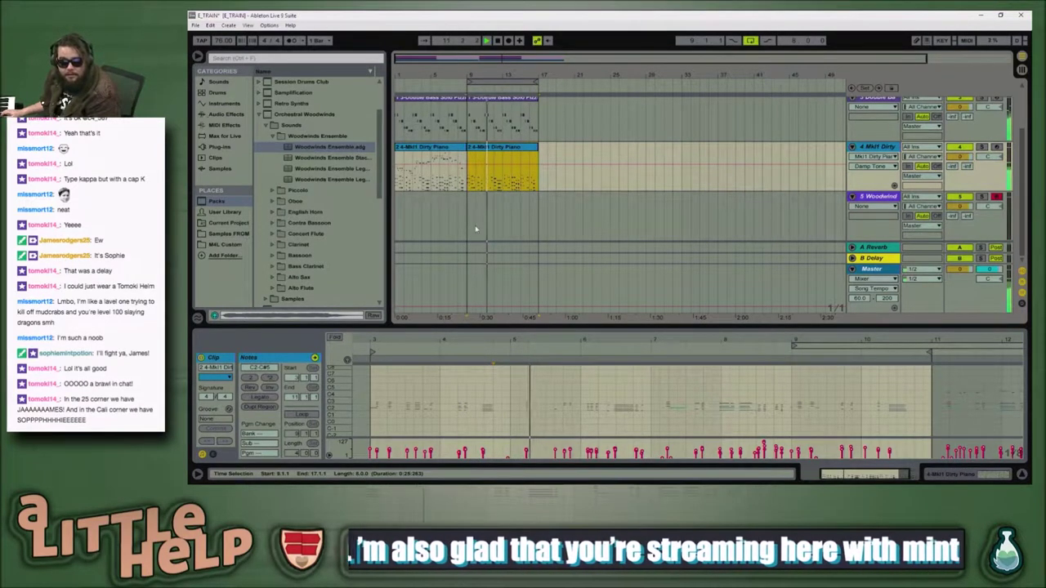
{"action": "left_click", "coordinate": [471, 225]}
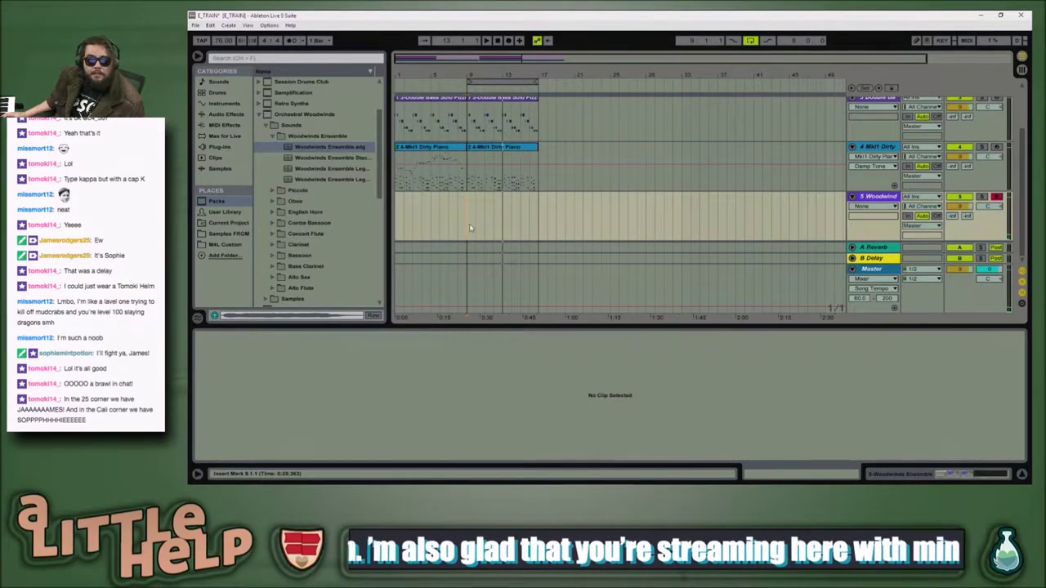
Step: Overdub a Woodwinds Ensemble melody from bar 9, extending the recorded phrase through the middle of bar 10
{"action": "left_click", "coordinate": [459, 229]}
{"action": "key", "text": "space"}
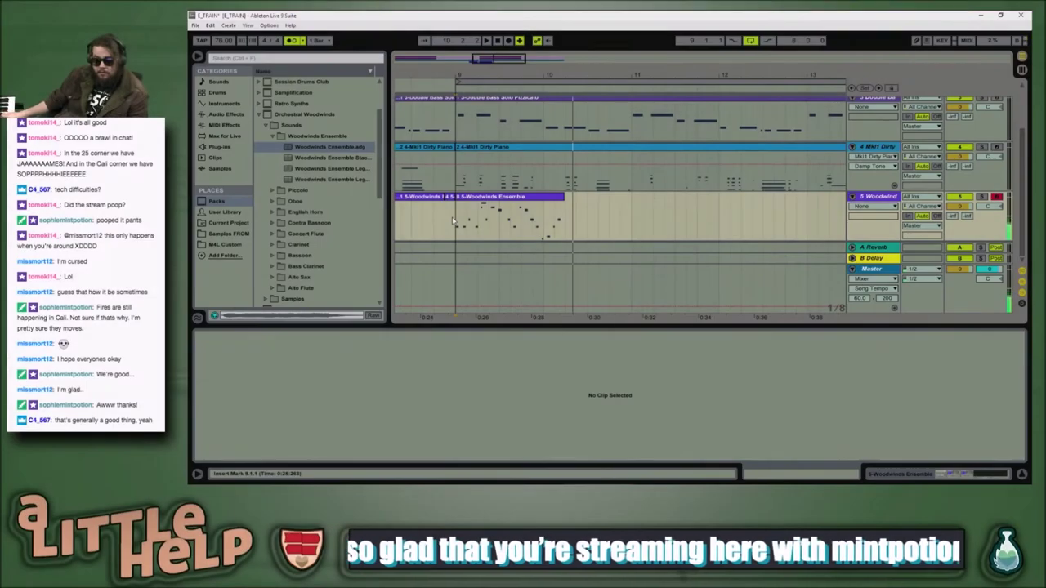
{"action": "key", "text": "F9"}
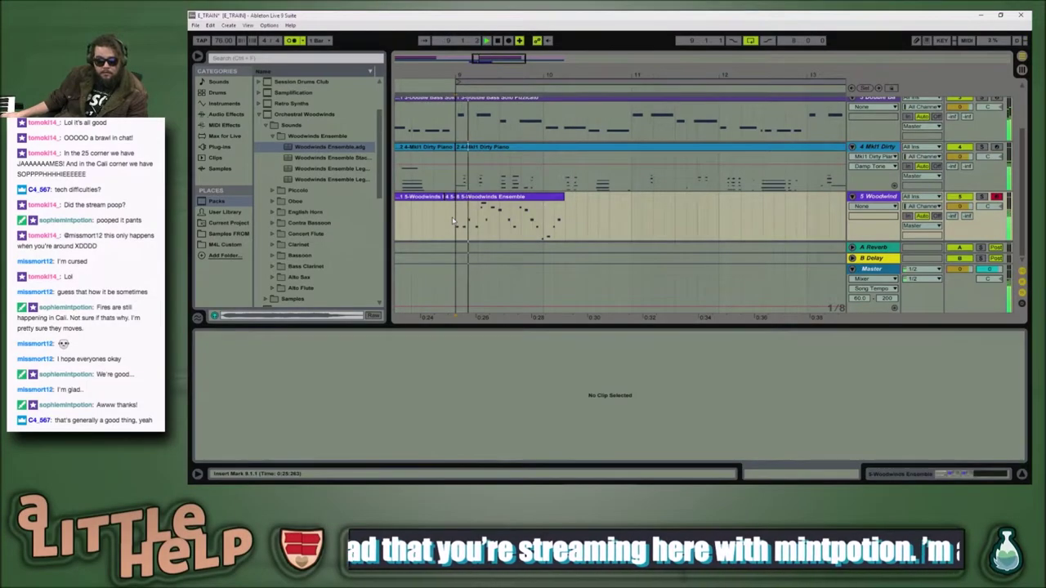
{"action": "key", "text": "space"}
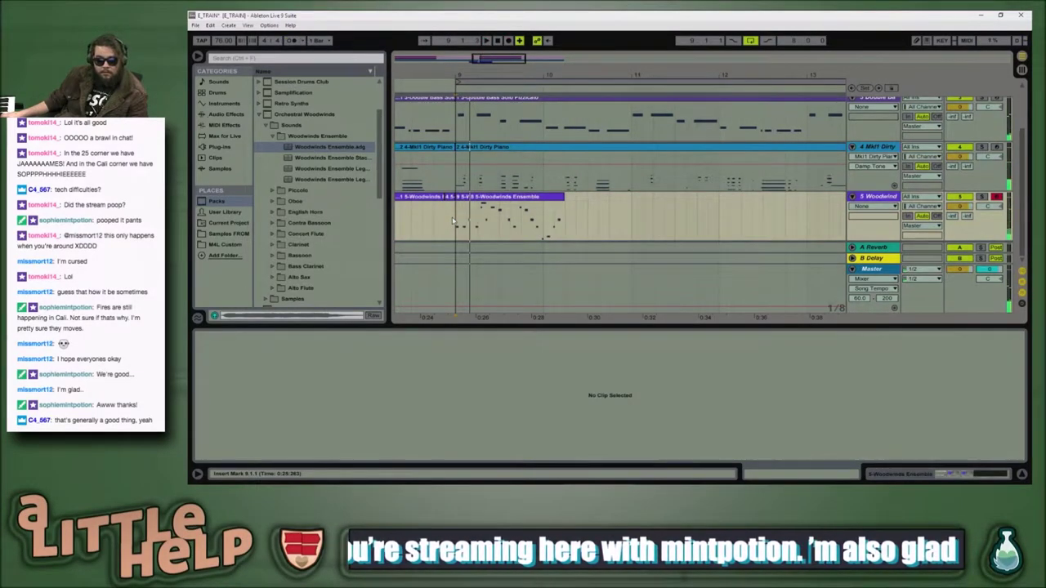
{"action": "key", "text": "F9"}
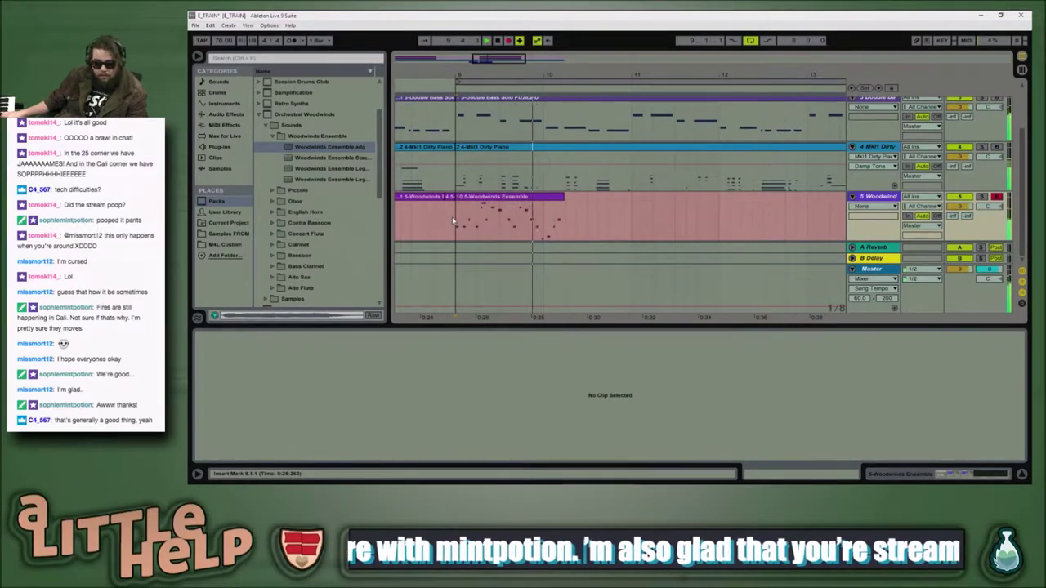
{"action": "key", "text": "space"}
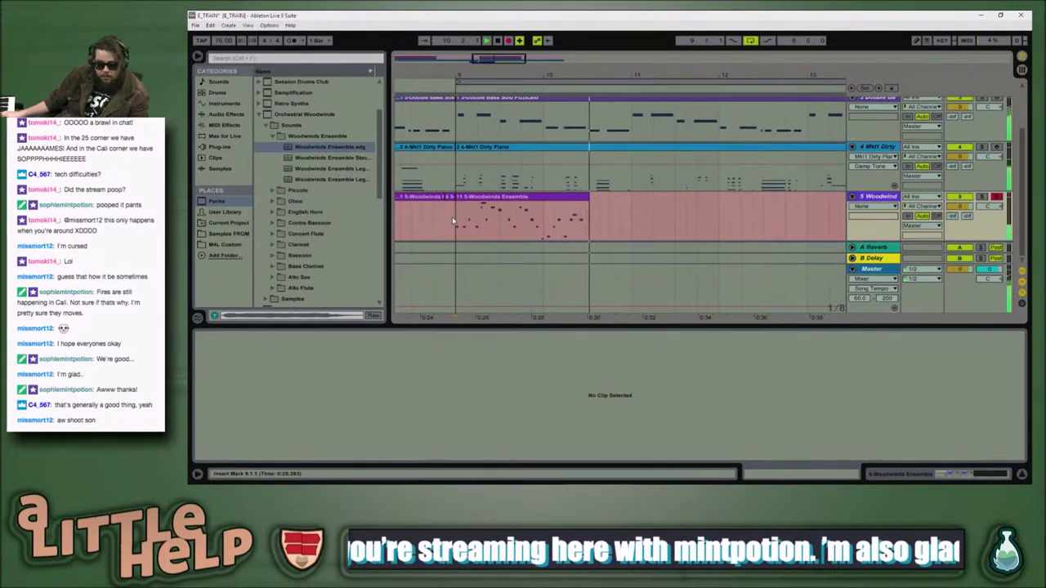
{"action": "key", "text": "space"}
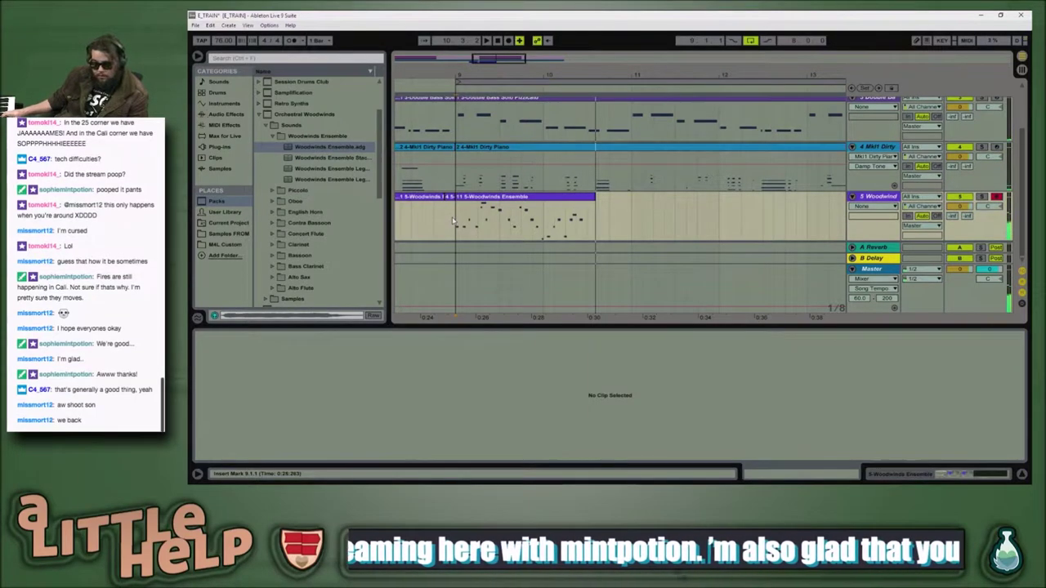
Step: Play back the woodwinds phrase, check the Bloody Fight reference video in the browser, and return to Ableton Live to listen again
{"action": "key", "text": "space"}
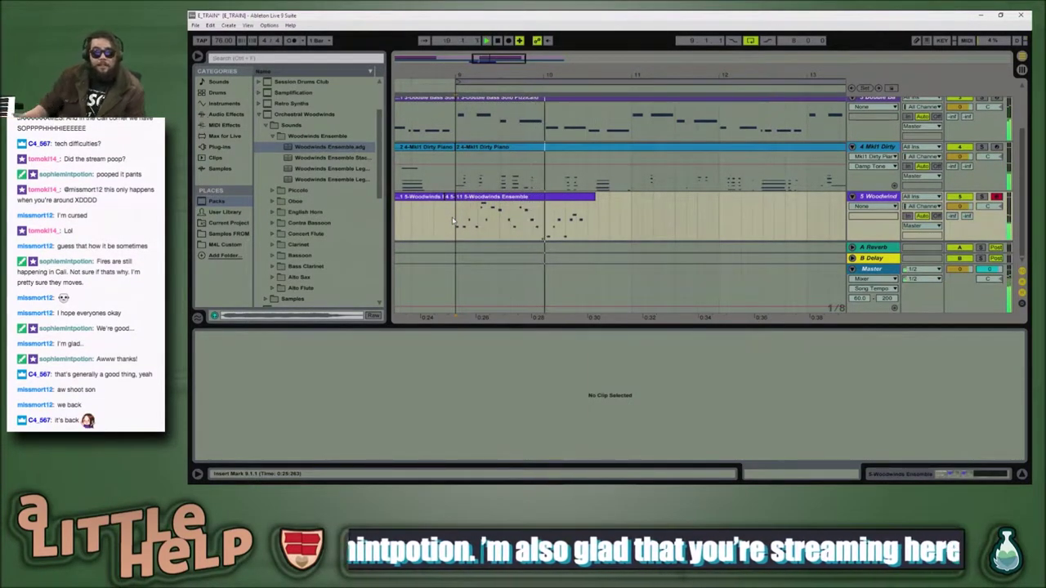
{"action": "key", "text": "alt+Tab"}
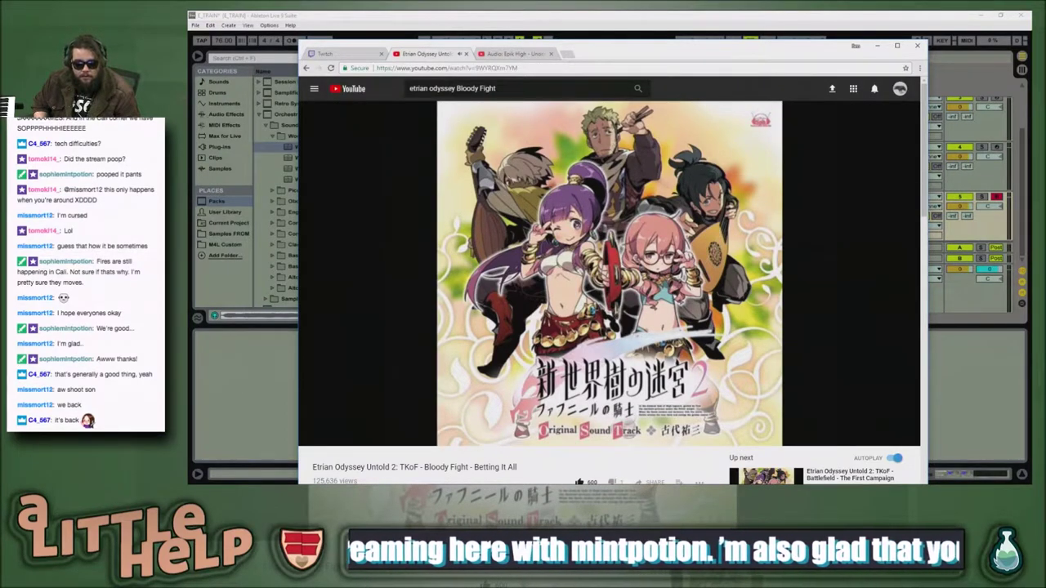
{"action": "mouse_move", "coordinate": [451, 218]}
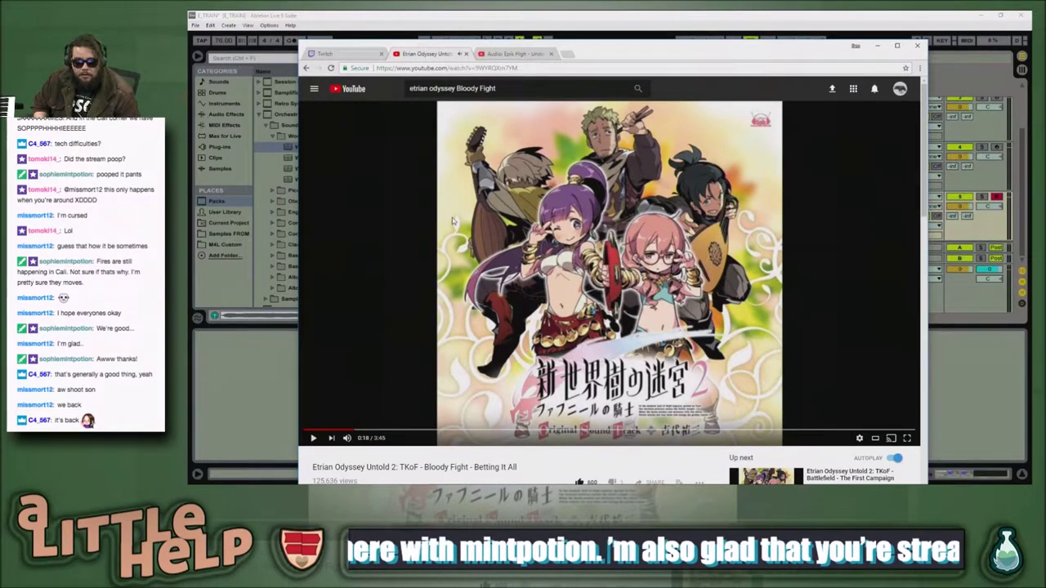
{"action": "key", "text": "alt+Tab"}
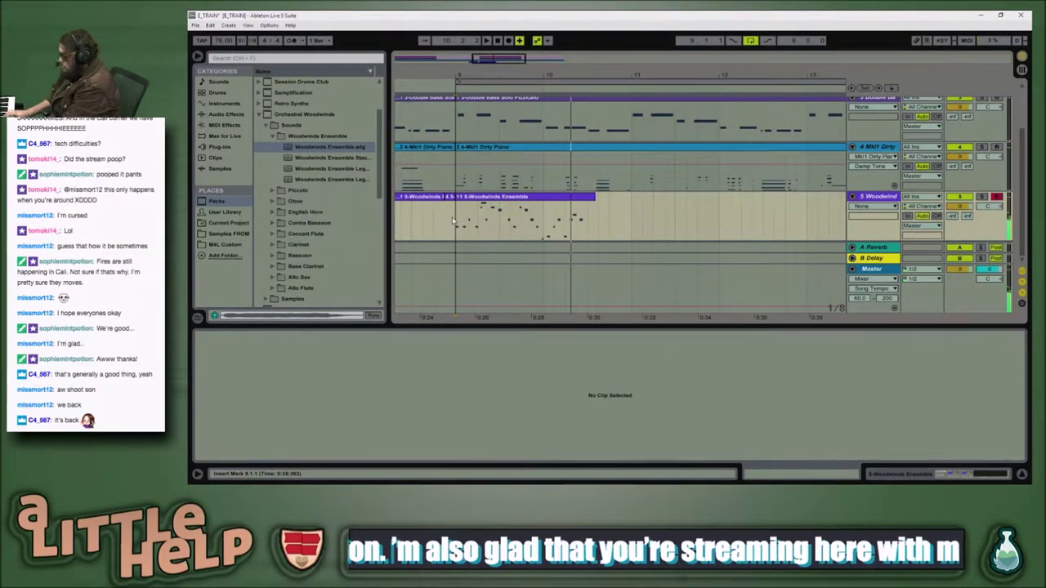
{"action": "key", "text": "space"}
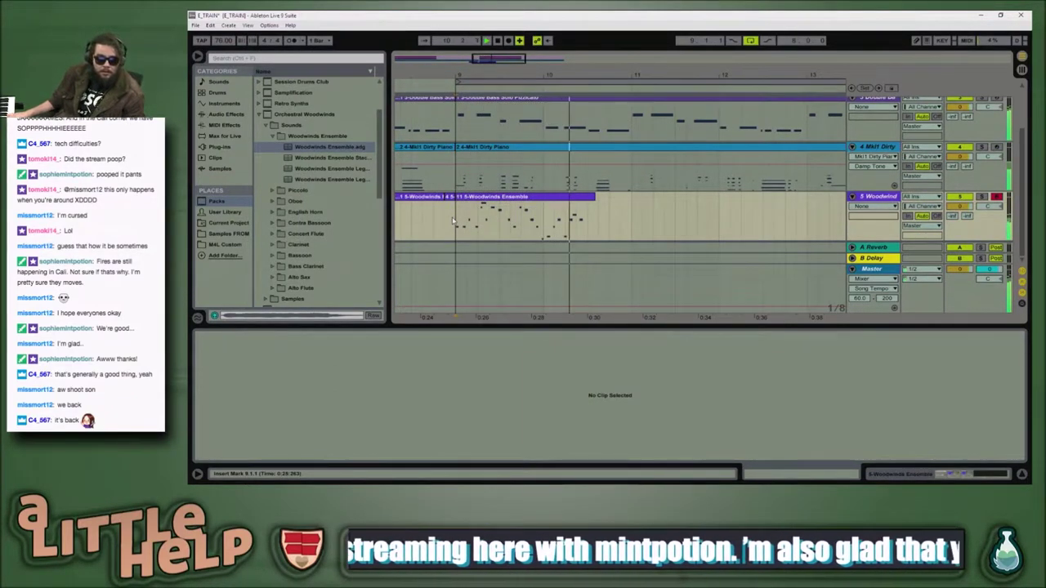
{"action": "key", "text": "space"}
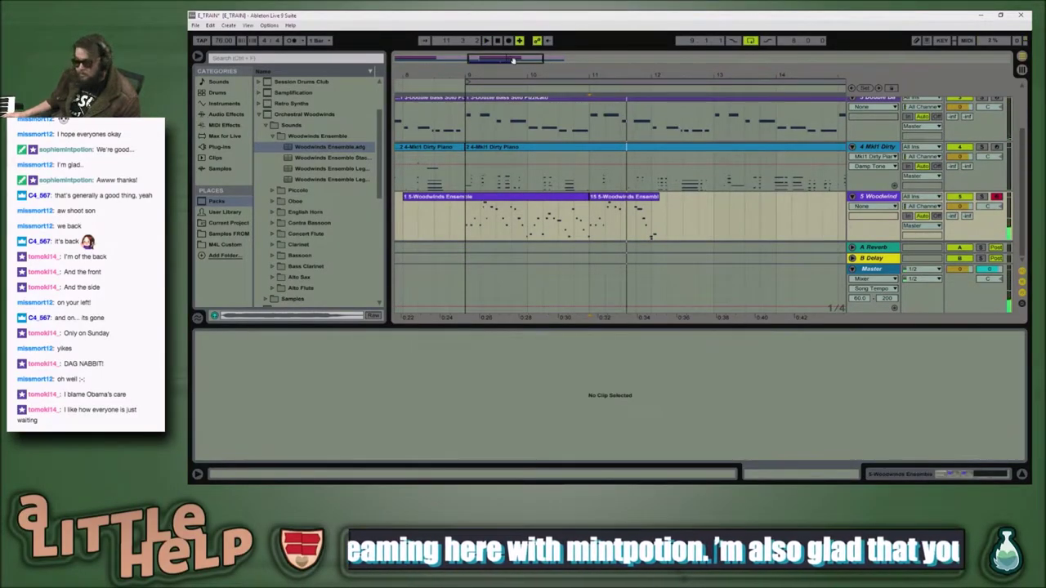
Step: Try another Woodwinds Ensemble overdub through bar 11, and undo the latest takes back to the middle of that bar
{"action": "key", "text": "F9"}
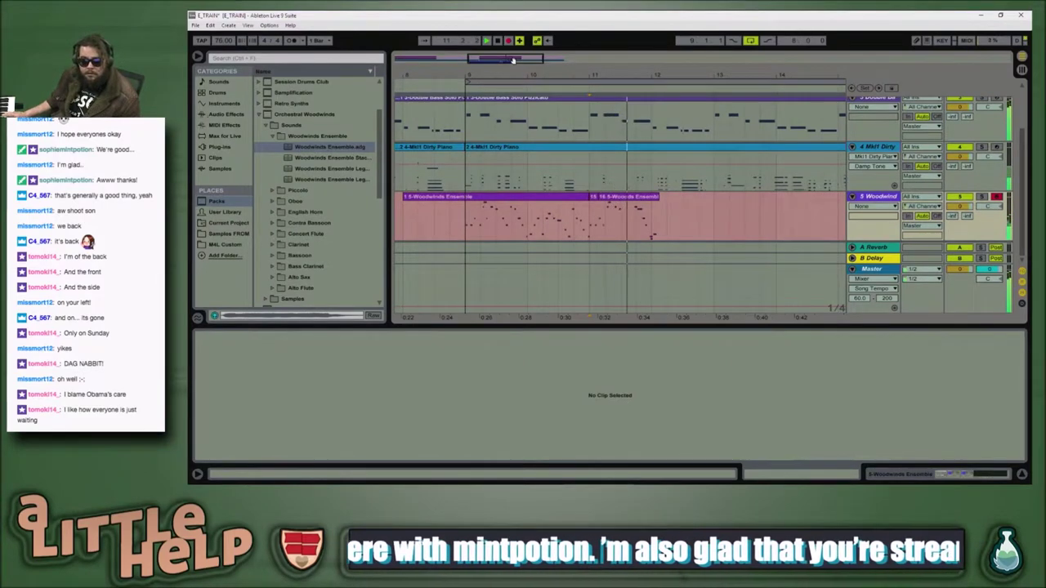
{"action": "key", "text": "space"}
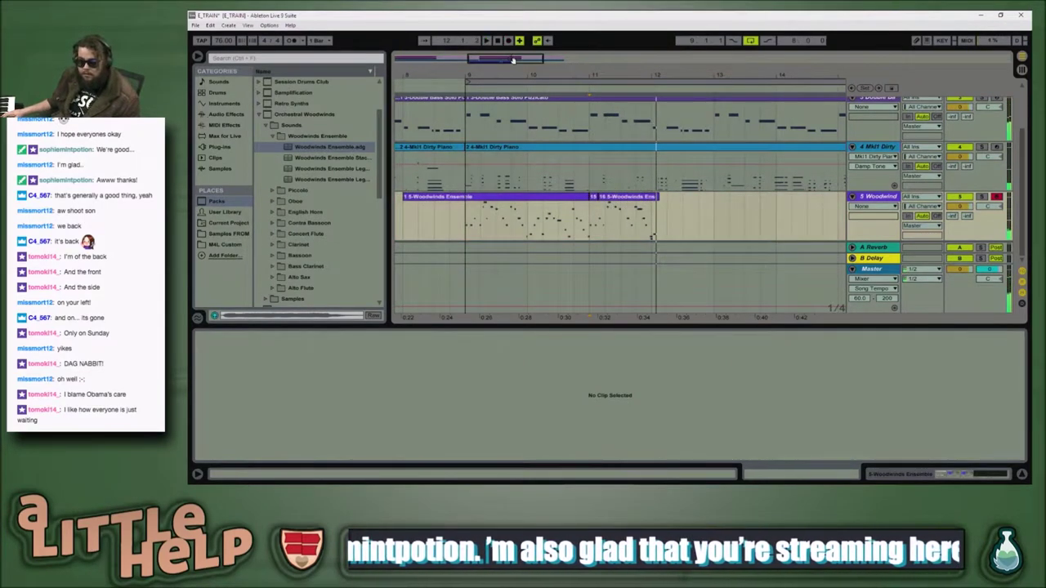
{"action": "key", "text": "ctrl+z"}
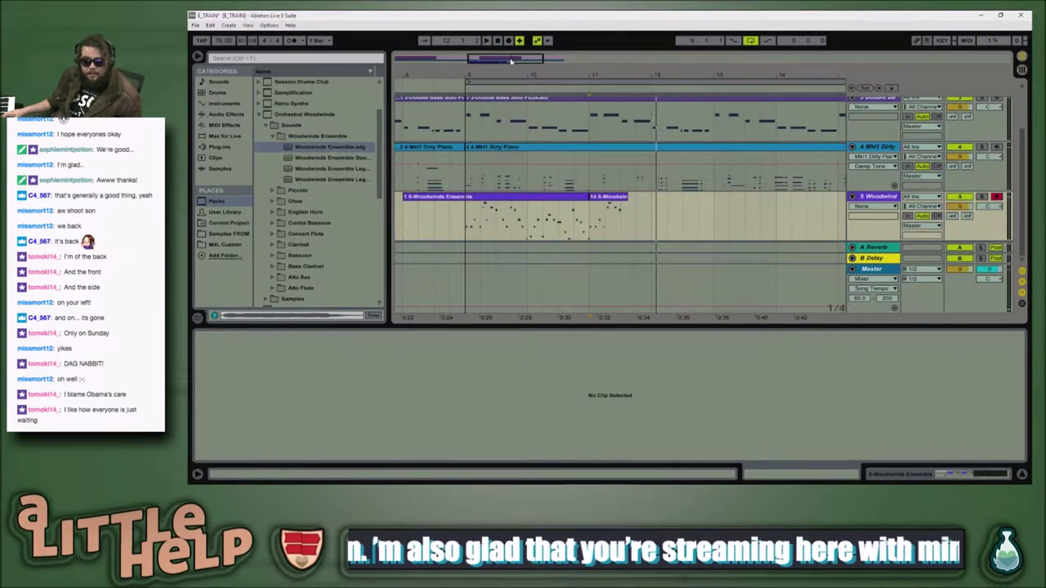
Step: Overdub the Woodwinds Ensemble melody in short takes from the middle of bar 11 to the start of bar 12
{"action": "key", "text": "space"}
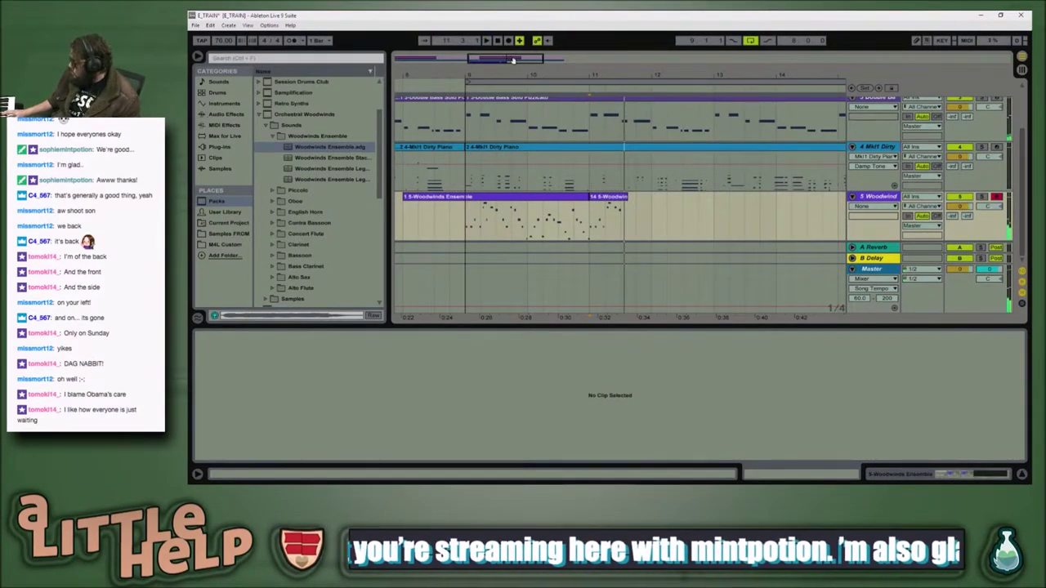
{"action": "key", "text": "F9"}
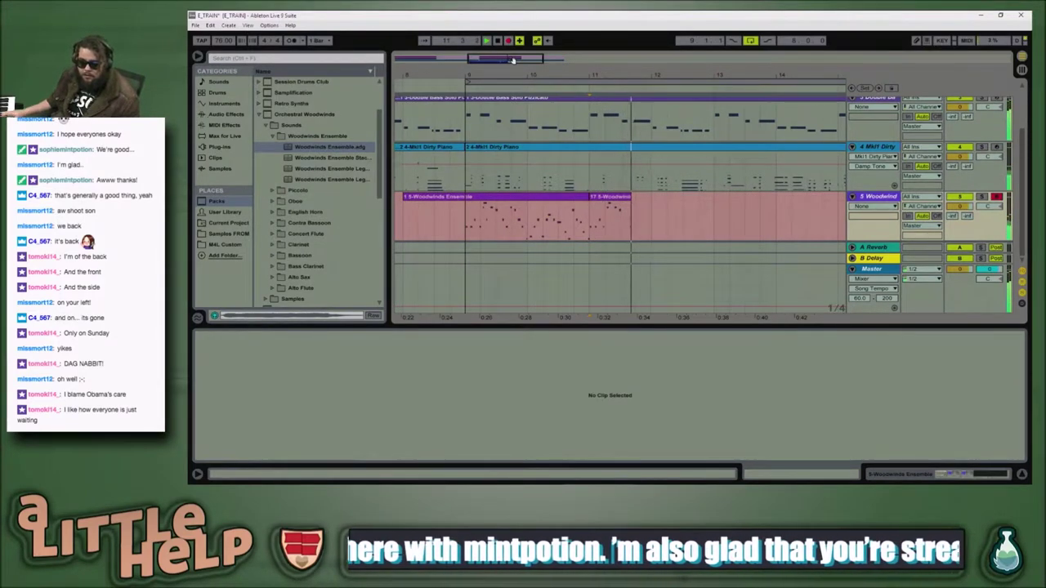
{"action": "key", "text": "space"}
{"action": "key", "text": "F9"}
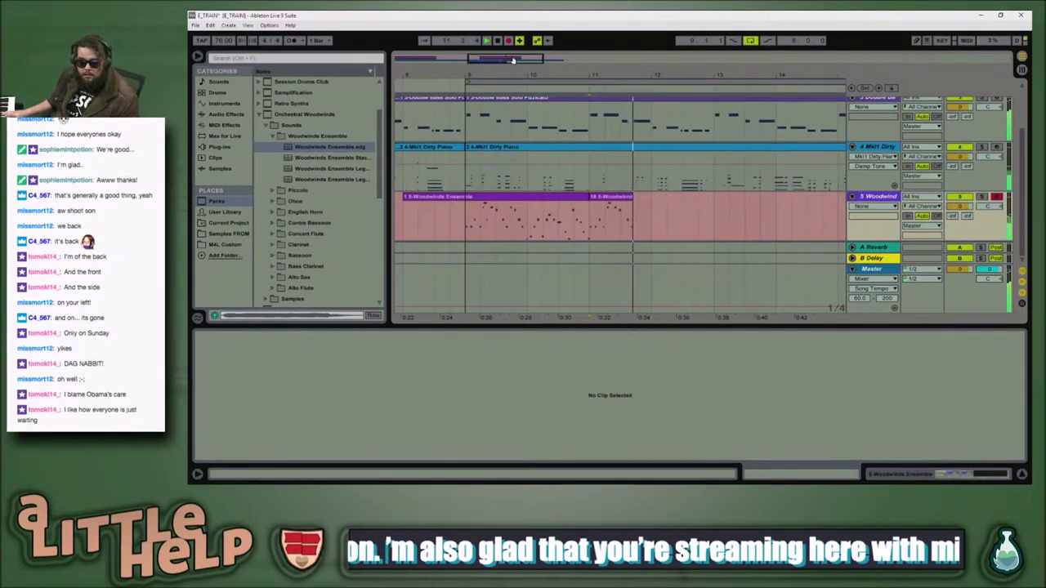
{"action": "key", "text": "space"}
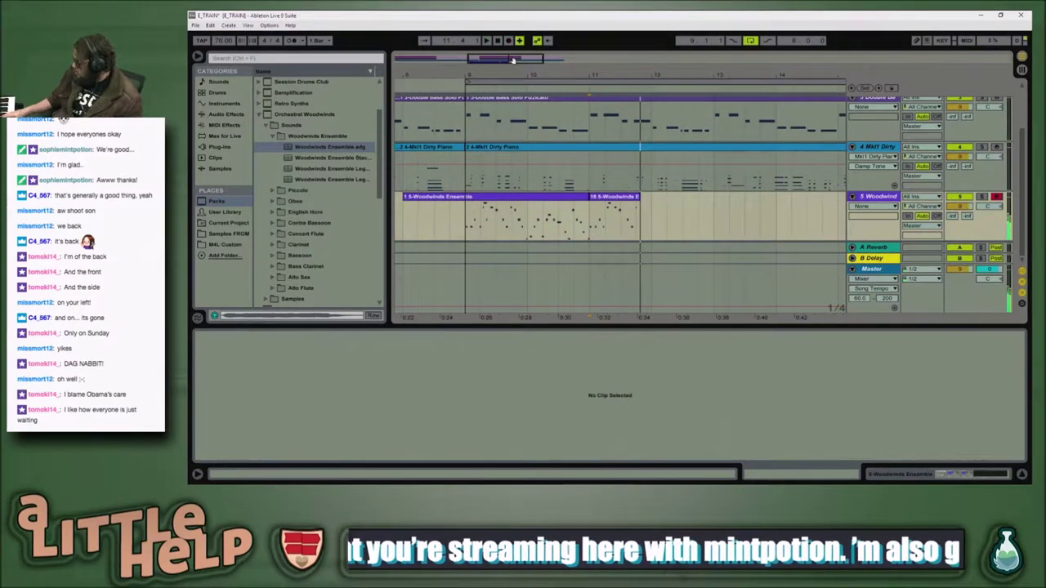
{"action": "key", "text": "F9"}
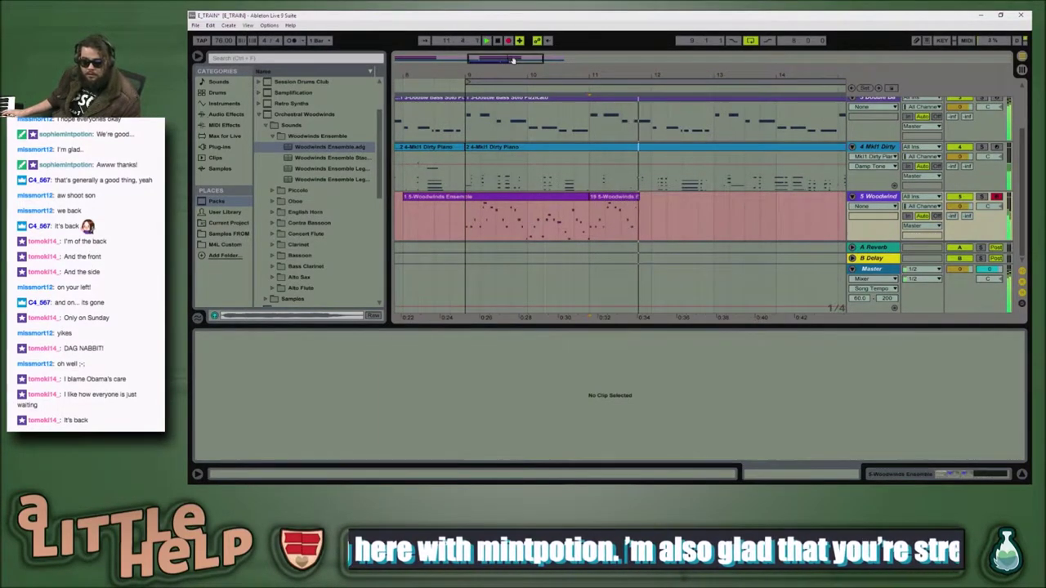
{"action": "key", "text": "space"}
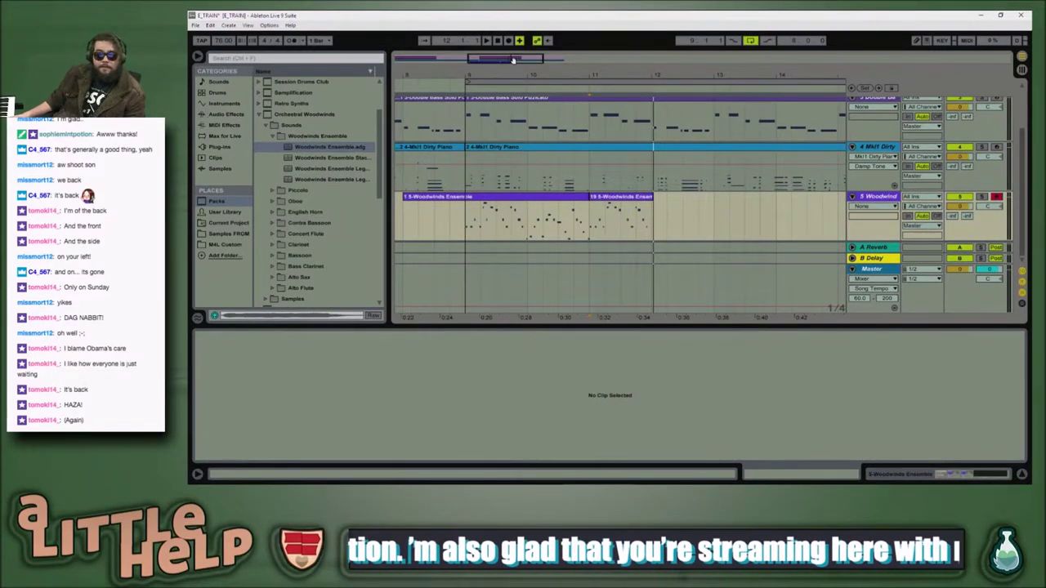
{"action": "key", "text": "F9"}
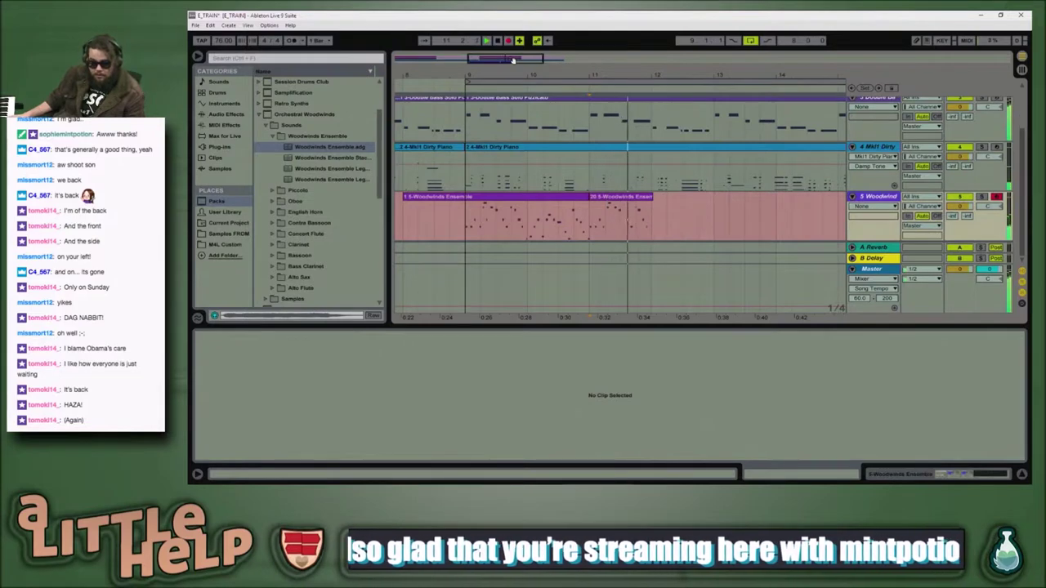
{"action": "key", "text": "space"}
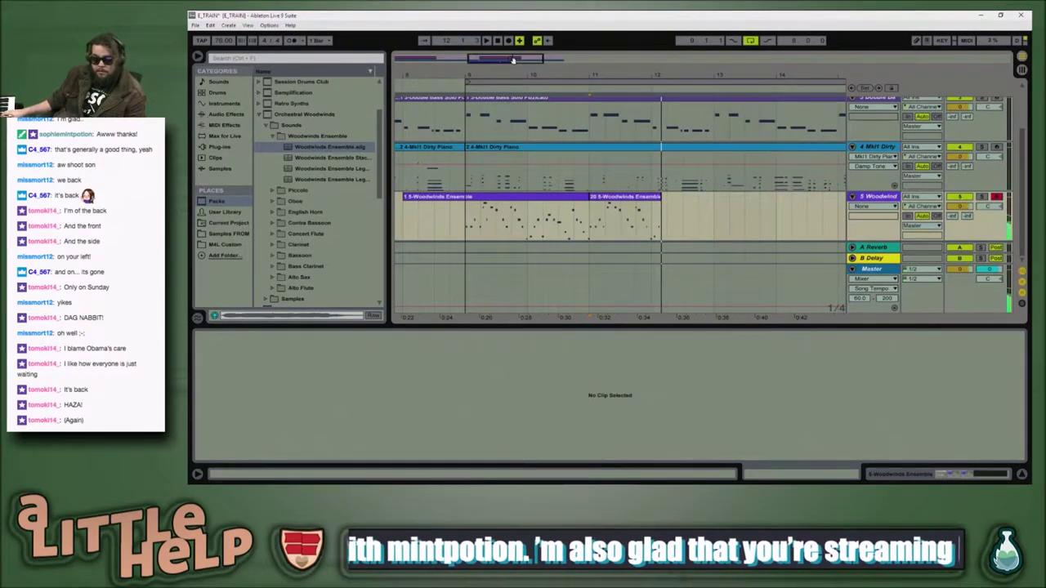
Step: Rehearse against playback from bar 11 and overdub the next Woodwinds Ensemble phrase up to beat 4 of bar 12
{"action": "key", "text": "space"}
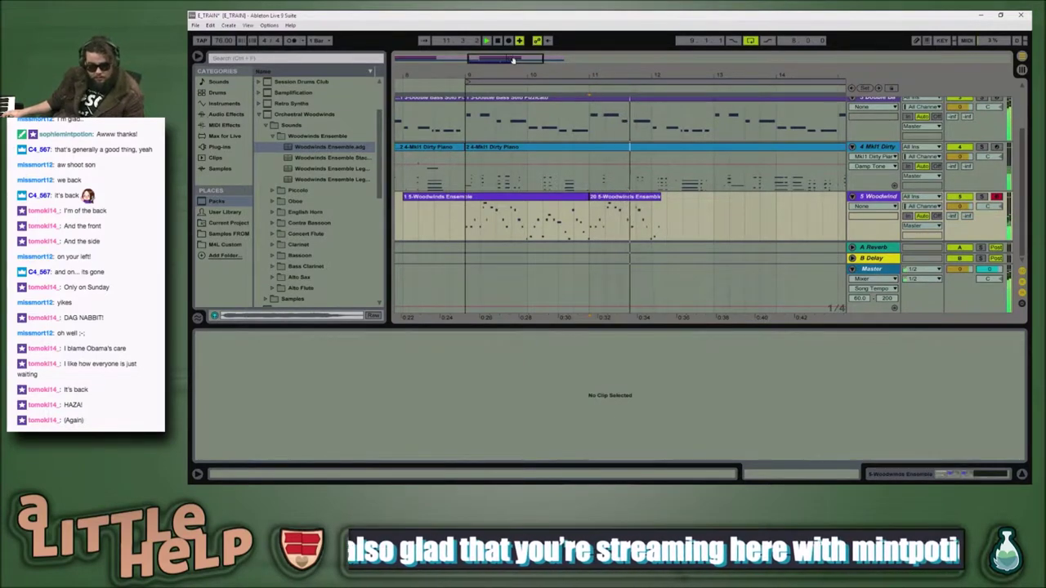
{"action": "key", "text": "space"}
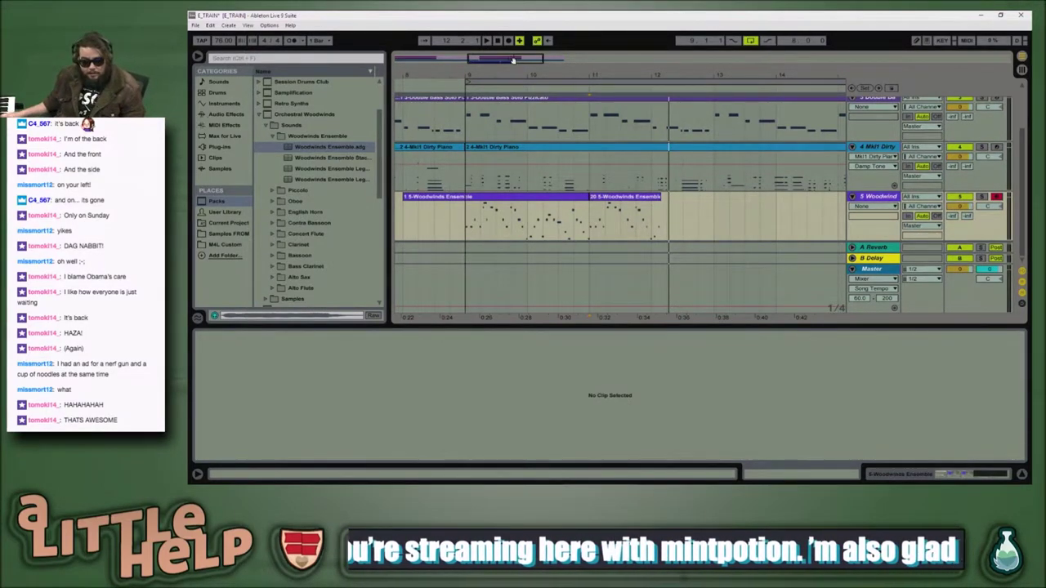
{"action": "key", "text": "space"}
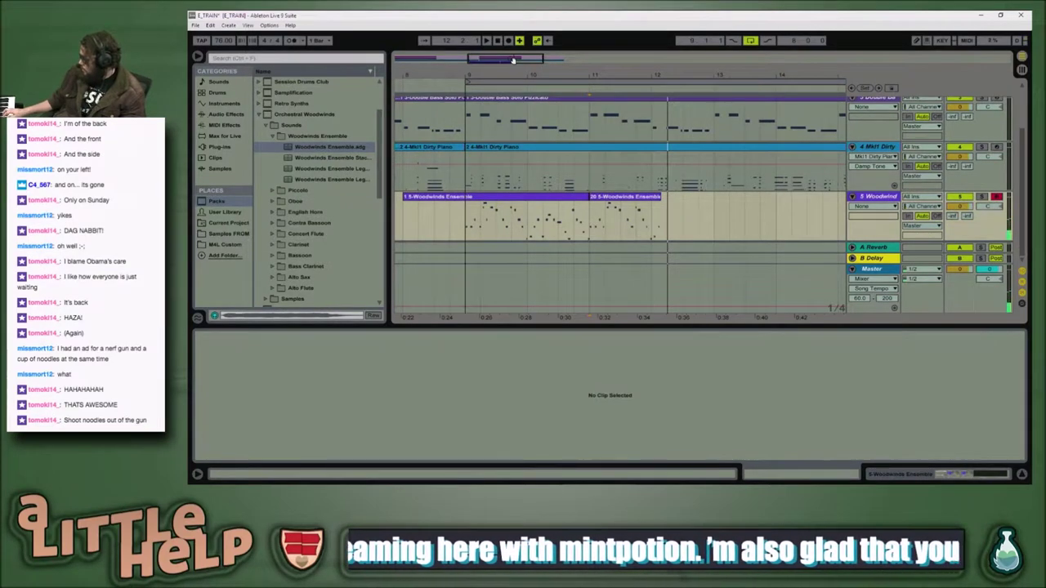
{"action": "key", "text": "space"}
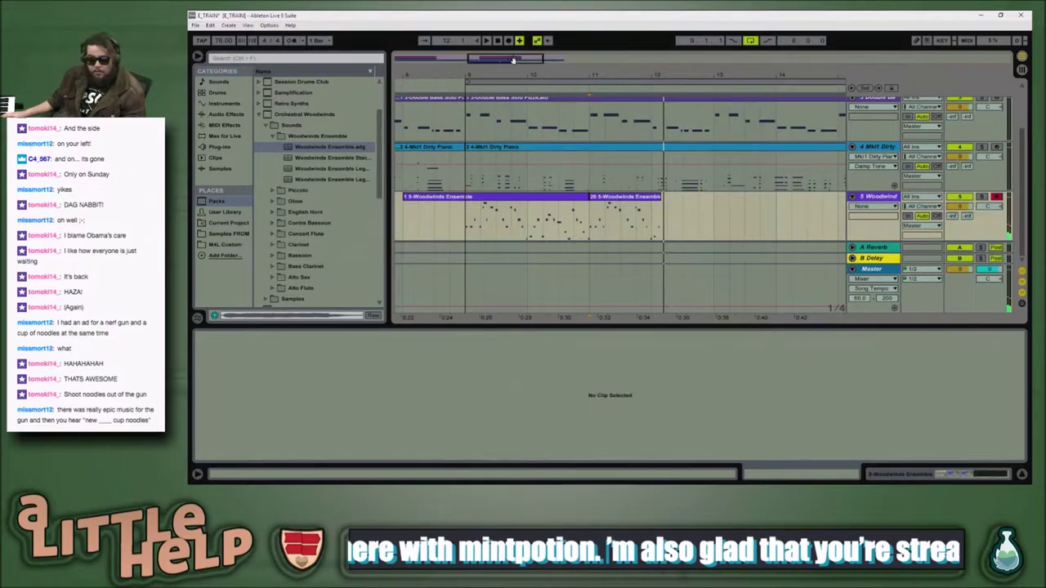
{"action": "key", "text": "F9"}
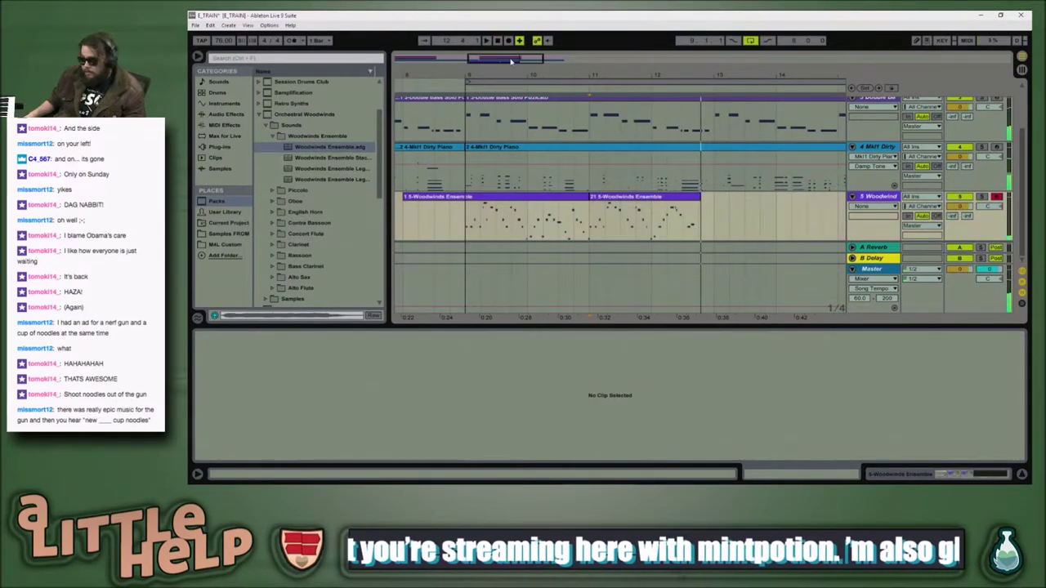
Step: Undo the latest Woodwinds Ensemble take and rehearse the next phrase against short playbacks from bar 11
{"action": "key", "text": "ctrl+z"}
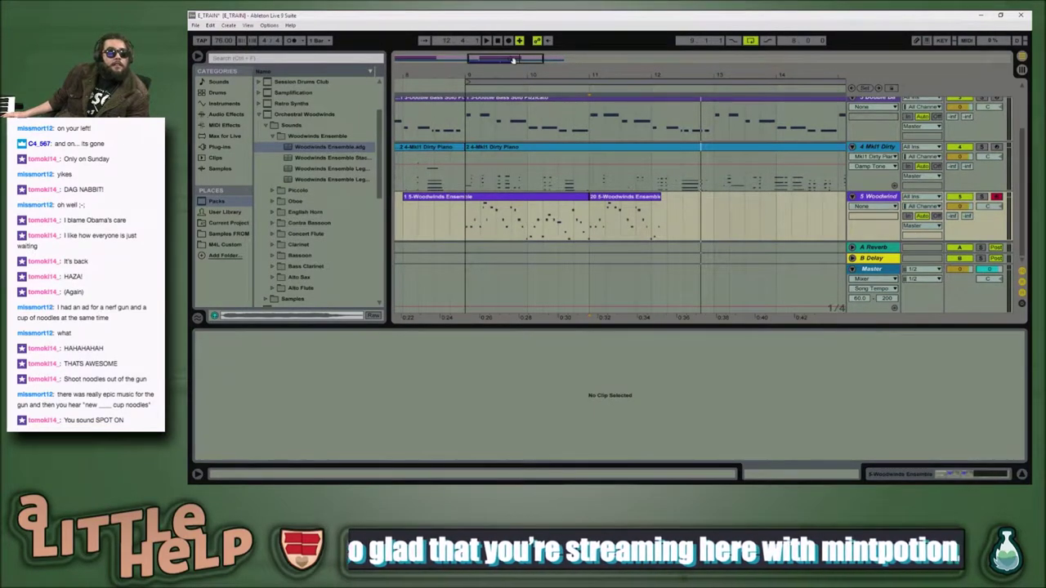
{"action": "key", "text": "space"}
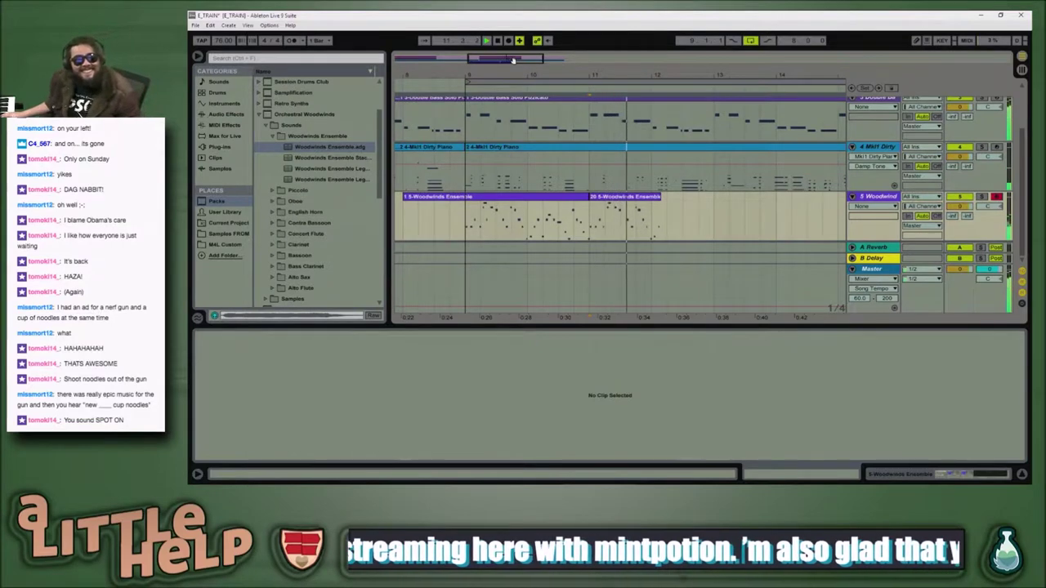
{"action": "key", "text": "space"}
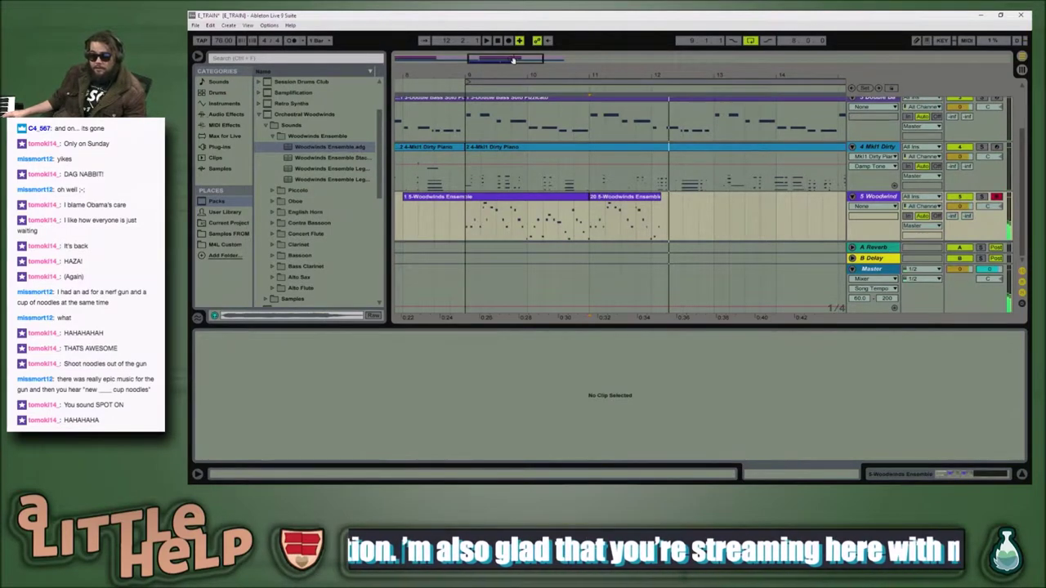
{"action": "key", "text": "space"}
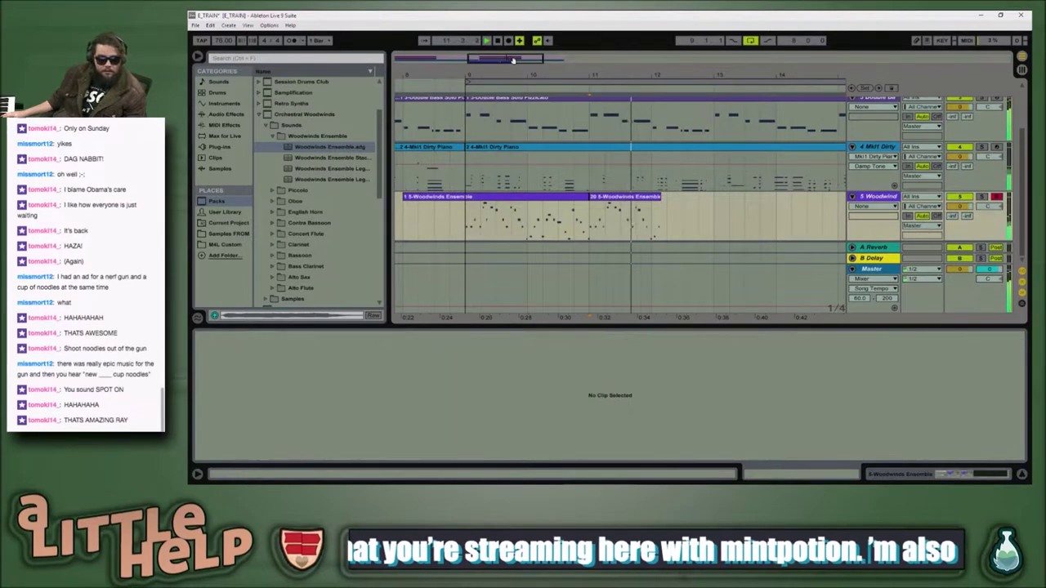
{"action": "key", "text": "space"}
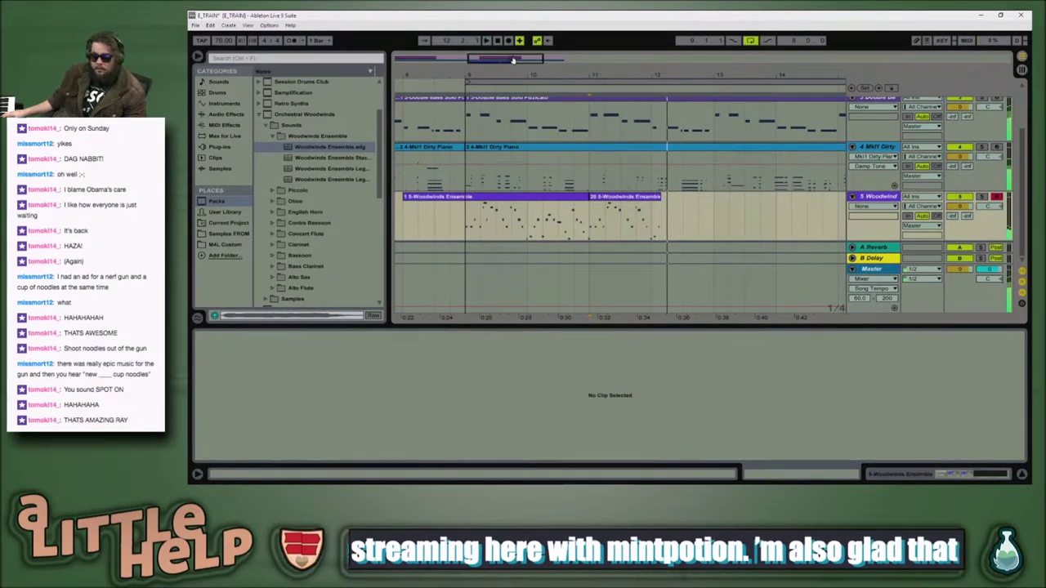
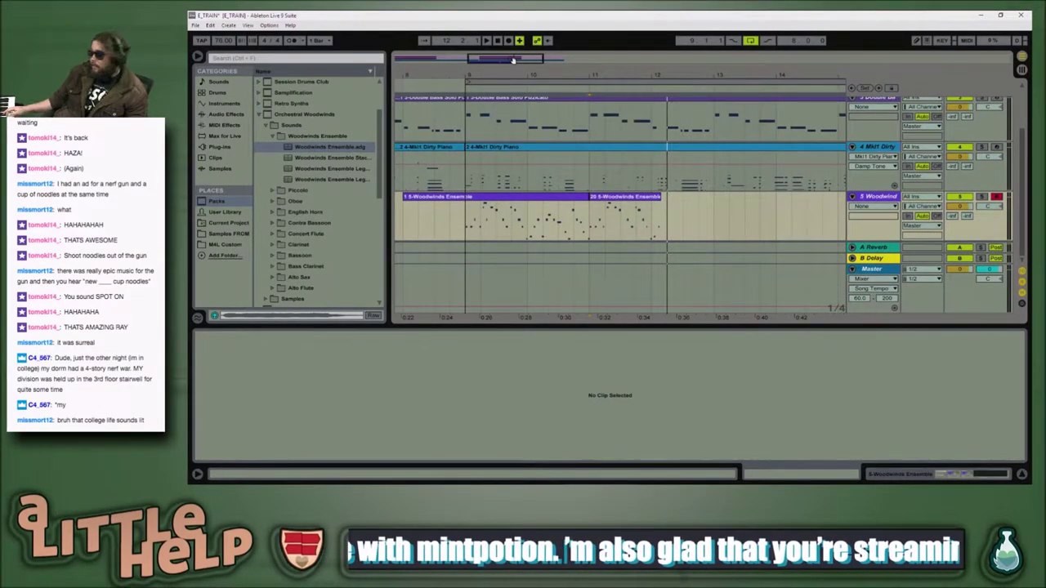
{"action": "key", "text": "space"}
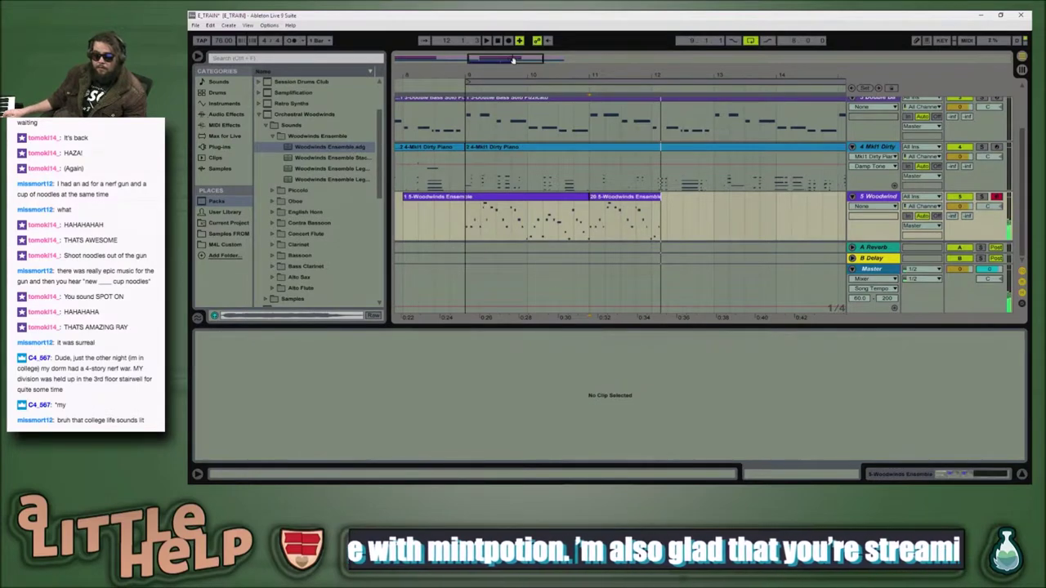
{"action": "key", "text": "space"}
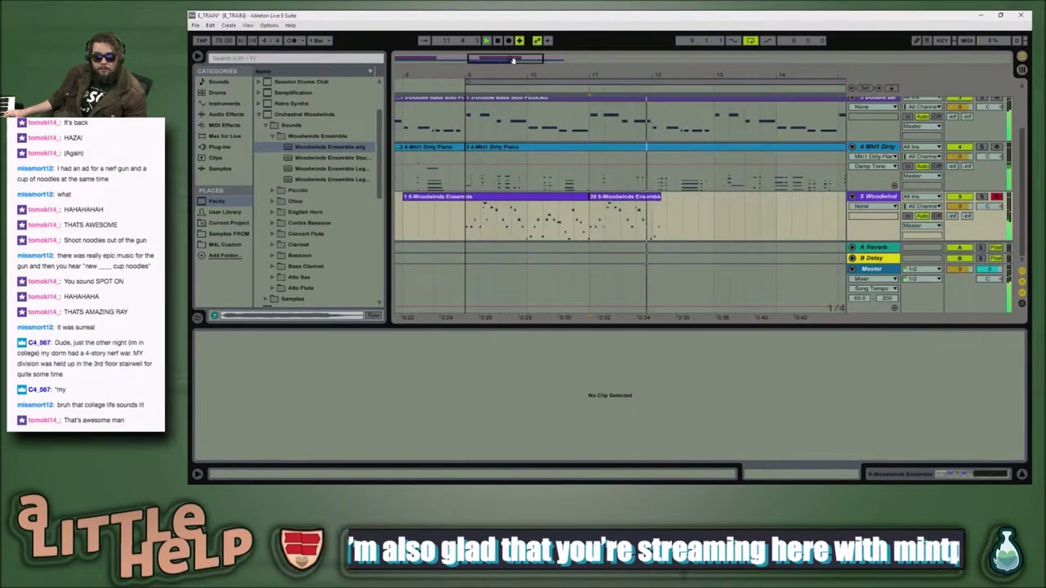
{"action": "key", "text": "space"}
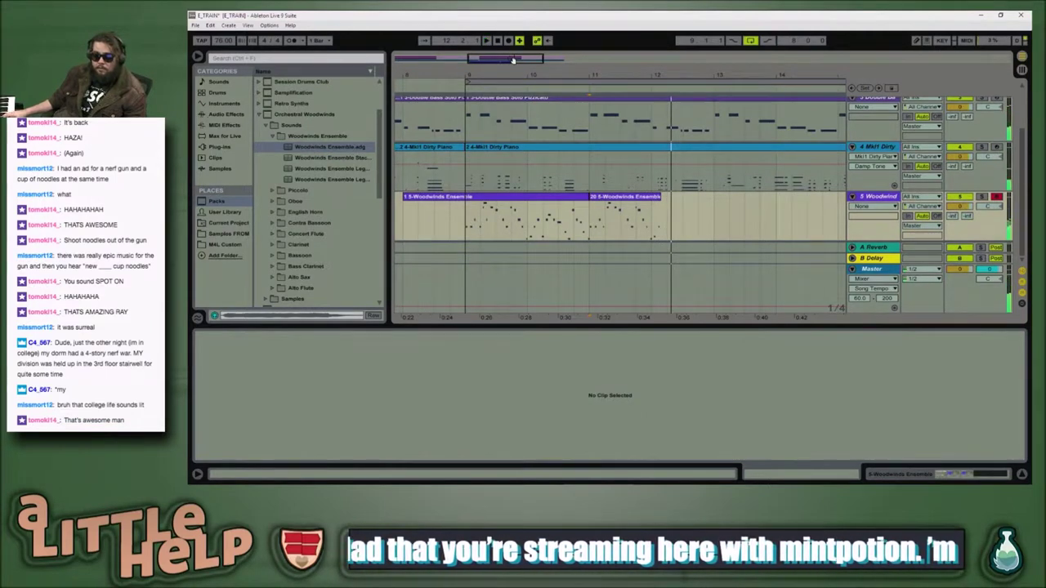
{"action": "key", "text": "space"}
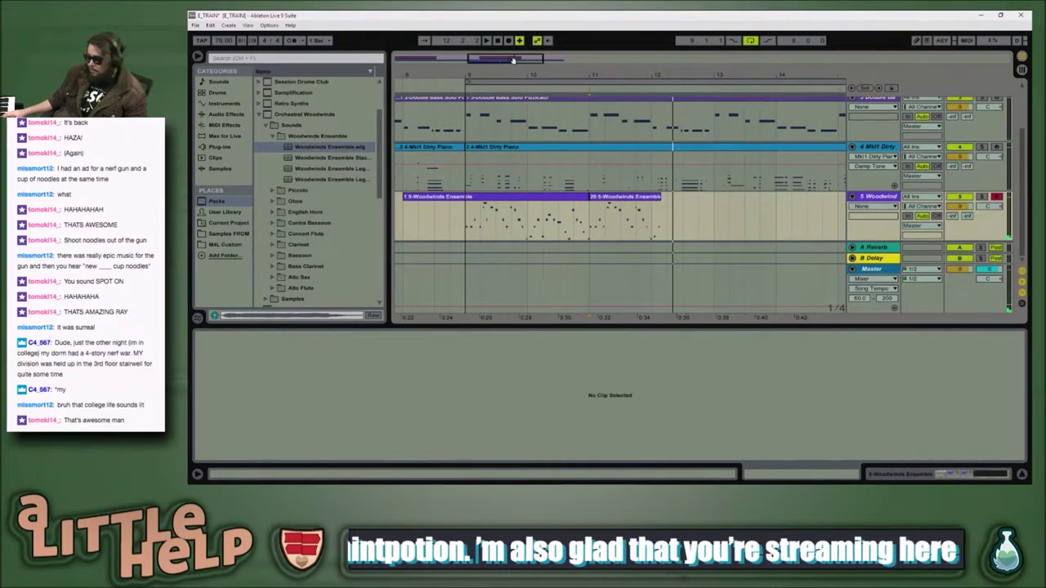
Step: Overdub the Woodwinds Ensemble melody in two takes from bar 11 up to beat 4 of bar 12
{"action": "key", "text": "space"}
{"action": "key", "text": "F9"}
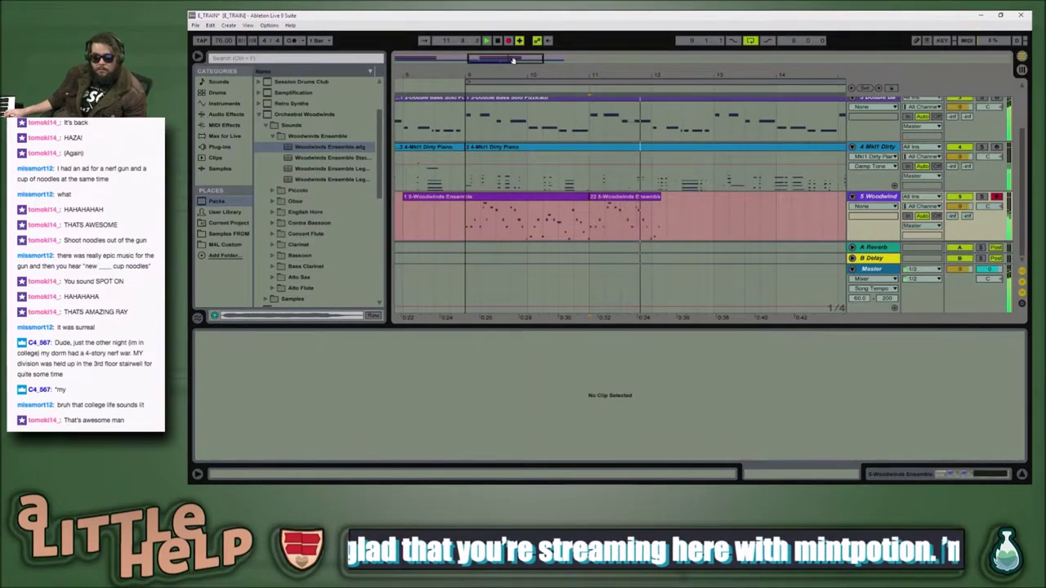
{"action": "key", "text": "space"}
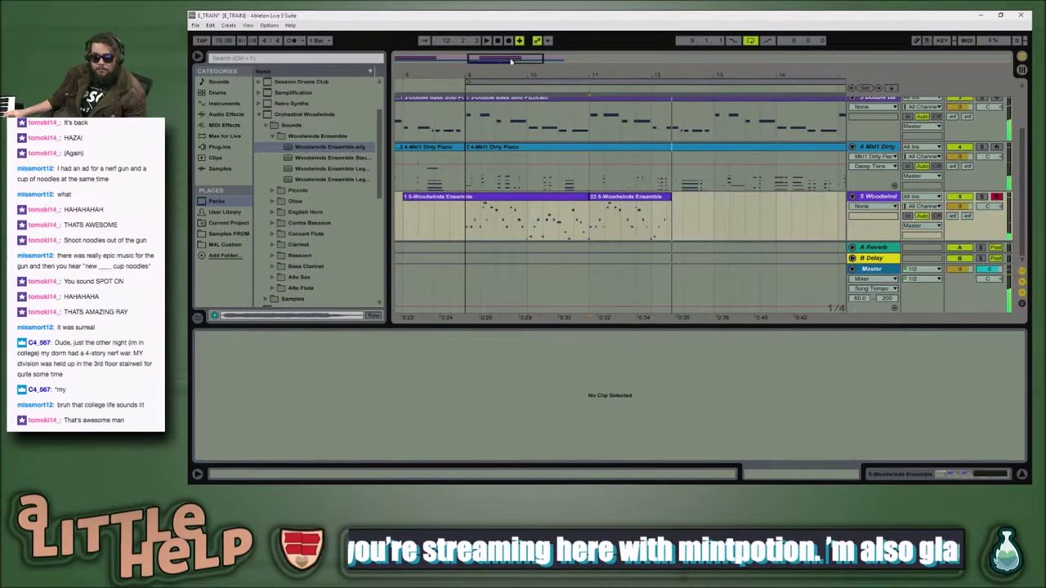
{"action": "key", "text": "F9"}
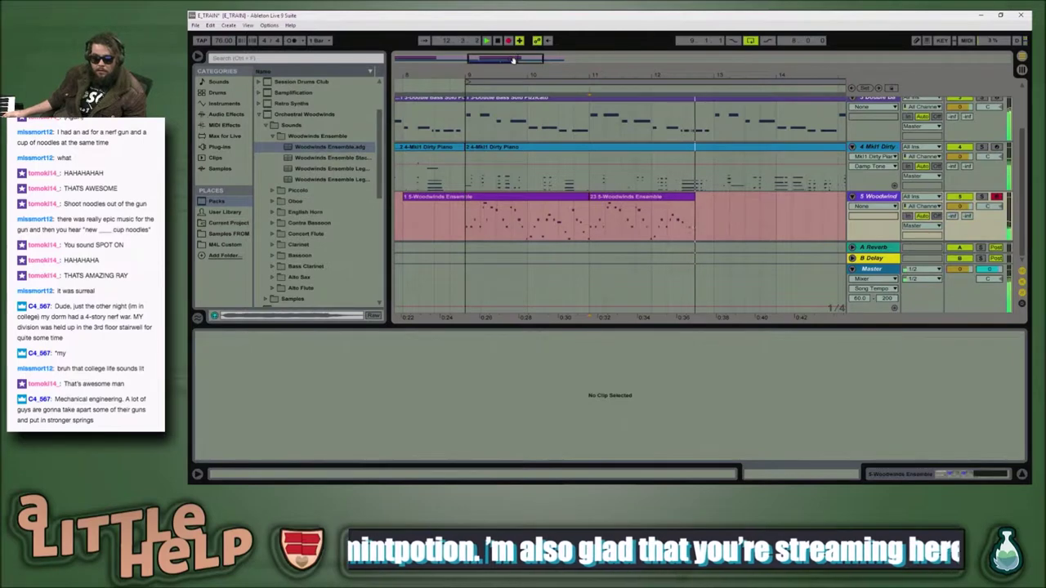
{"action": "key", "text": "space"}
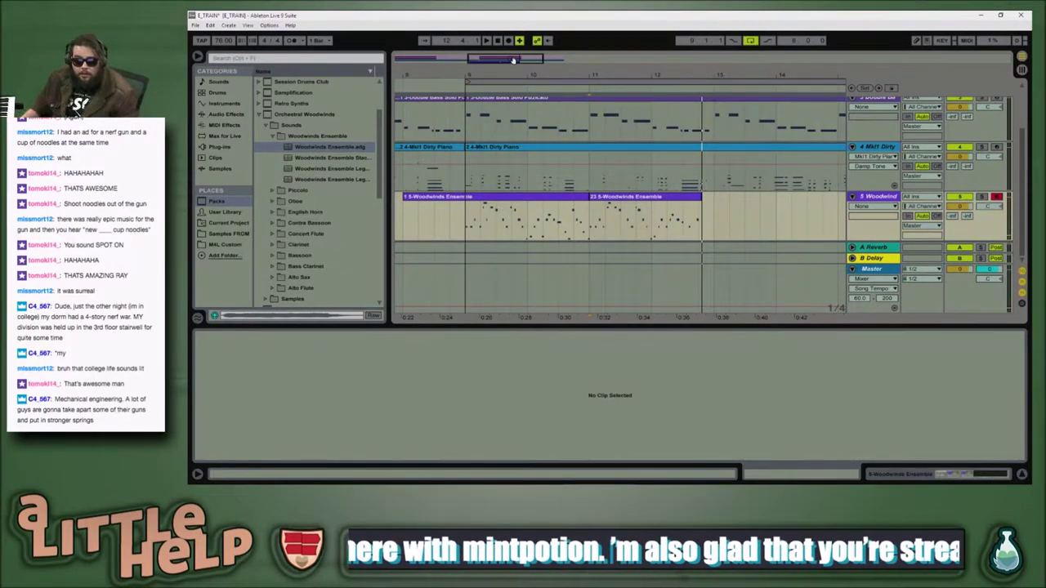
Step: Play back the woodwinds melody from bar 11, and again from bar 9 through the end of bar 12
{"action": "left_click", "coordinate": [642, 234]}
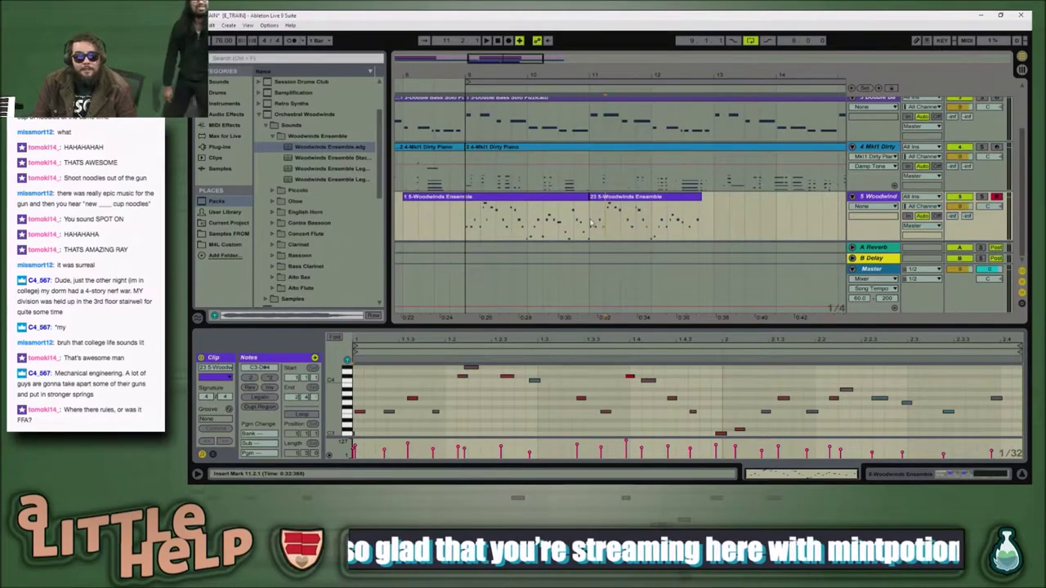
{"action": "left_click", "coordinate": [605, 245]}
{"action": "key", "text": "space"}
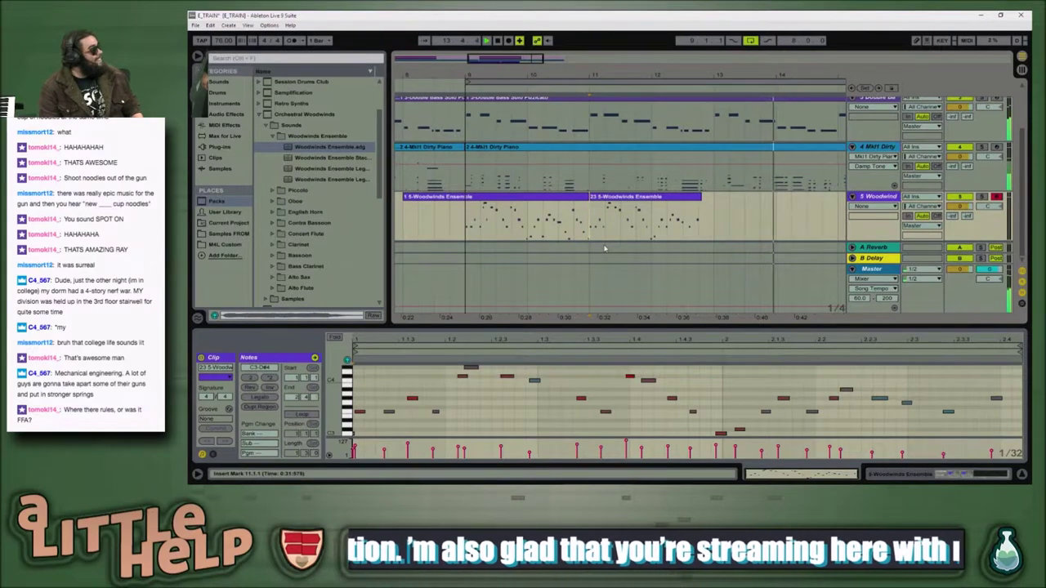
{"action": "key", "text": "space"}
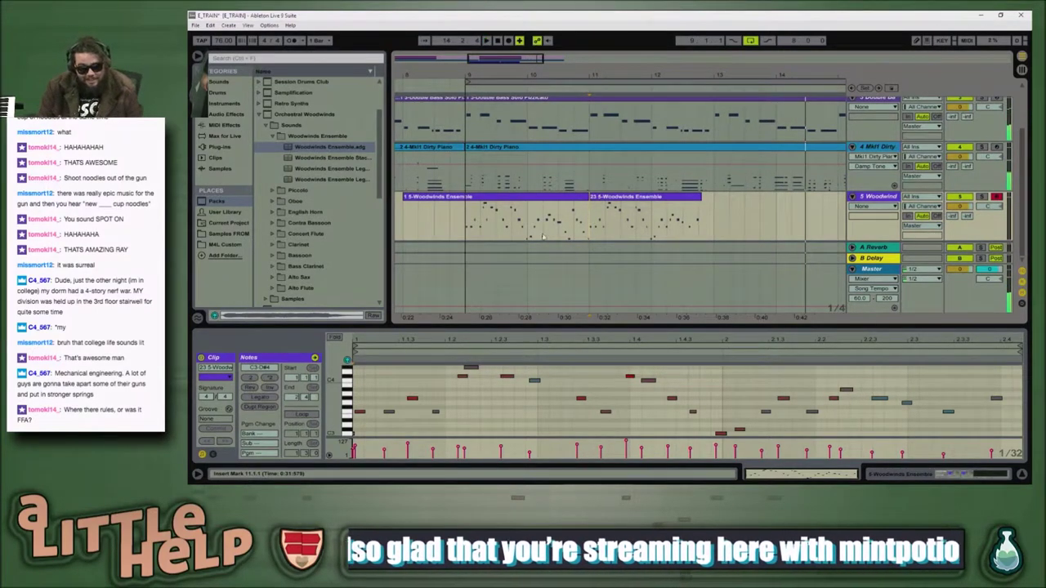
{"action": "left_click", "coordinate": [454, 227]}
{"action": "key", "text": "space"}
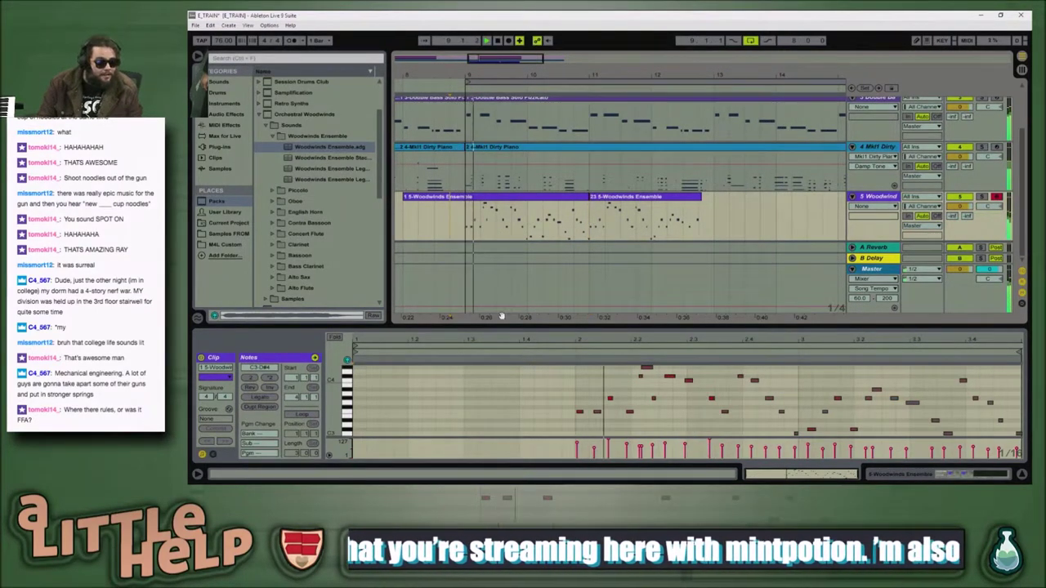
{"action": "key", "text": "space"}
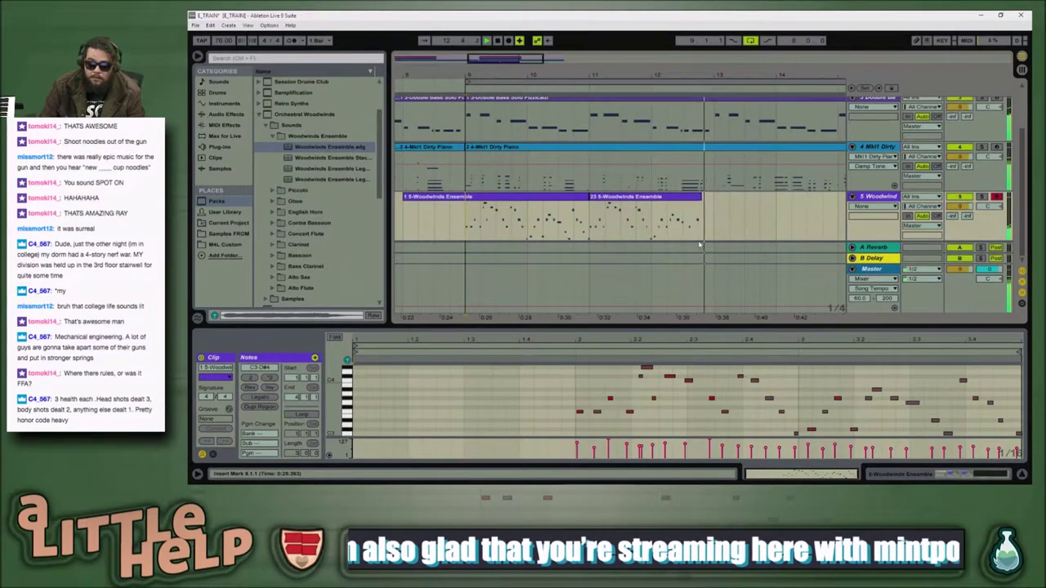
{"action": "key", "text": "space"}
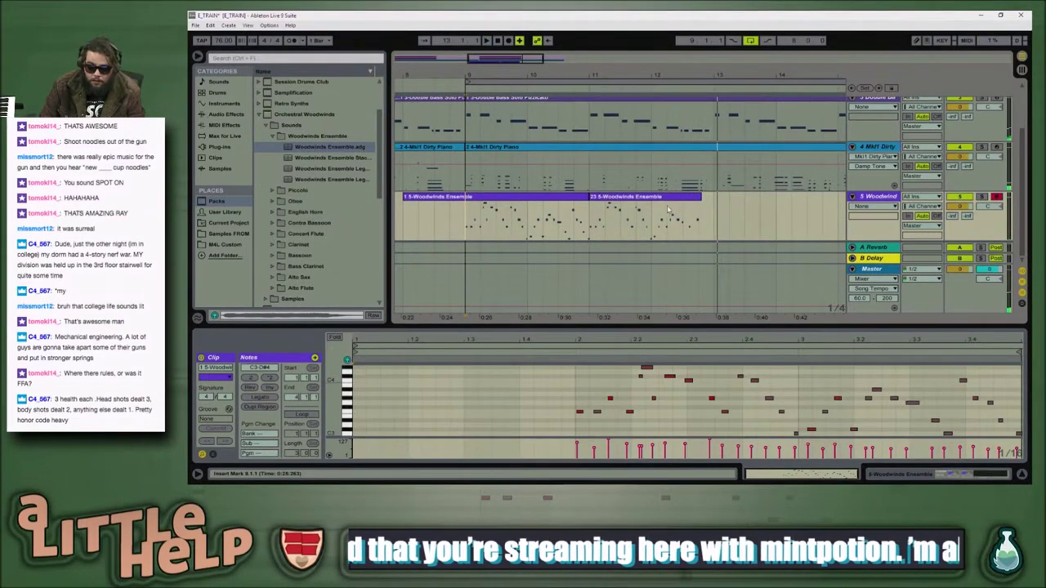
Step: Shorten the last Woodwinds Ensemble clip to end at beat 3 of bar 12, auditioning it from the start of that bar
{"action": "left_click", "coordinate": [668, 211]}
{"action": "key", "text": "space"}
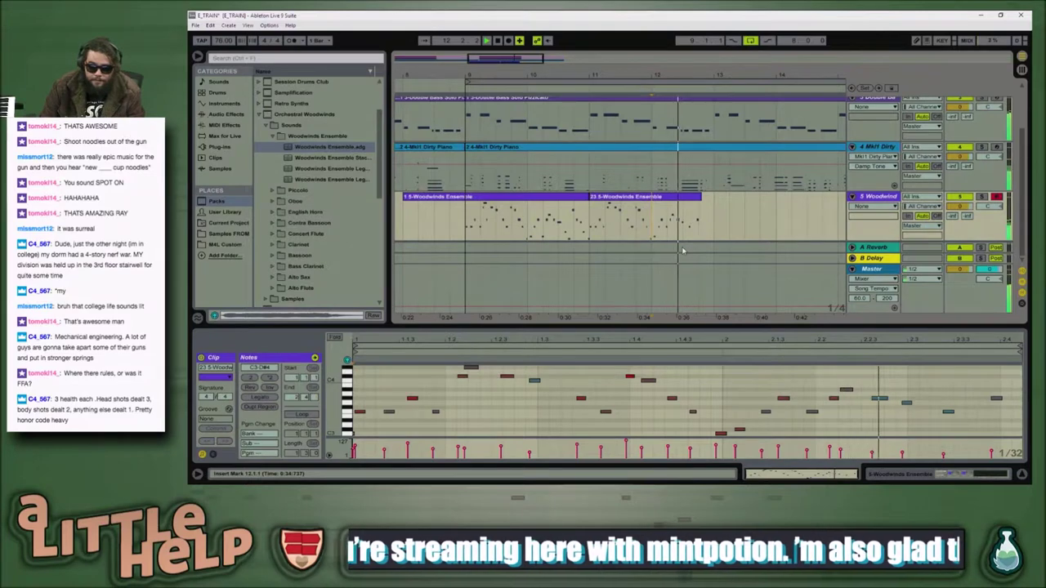
{"action": "key", "text": "space"}
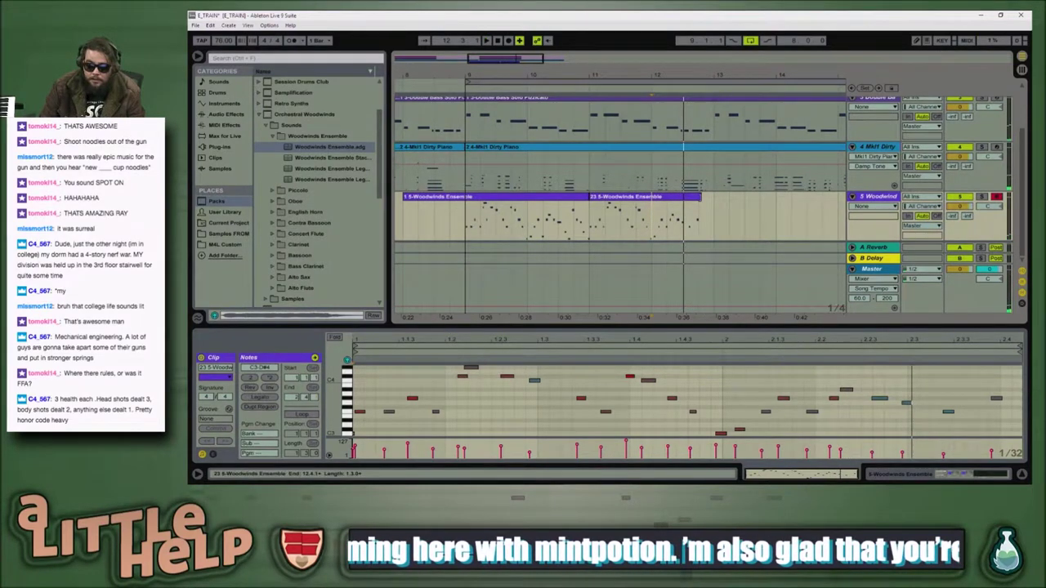
{"action": "left_click_drag", "start_coordinate": [700, 216], "coordinate": [686, 216]}
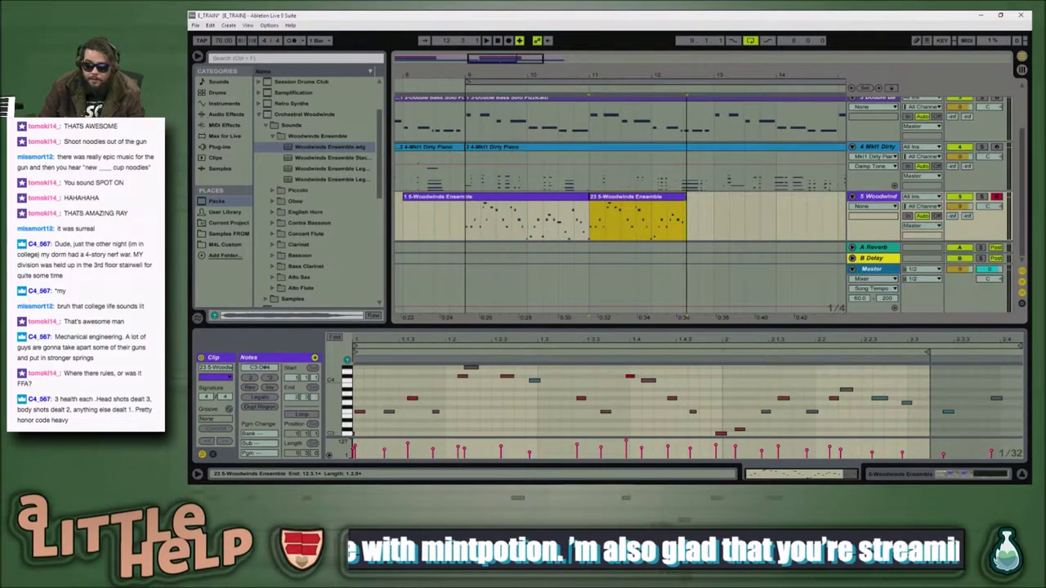
{"action": "left_click", "coordinate": [657, 234]}
{"action": "key", "text": "space"}
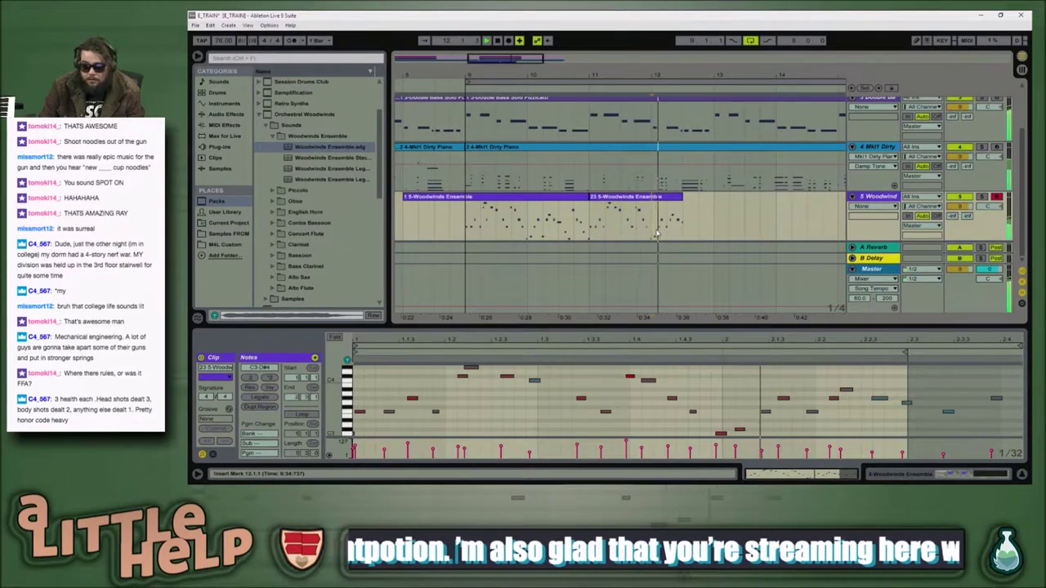
{"action": "key", "text": "space"}
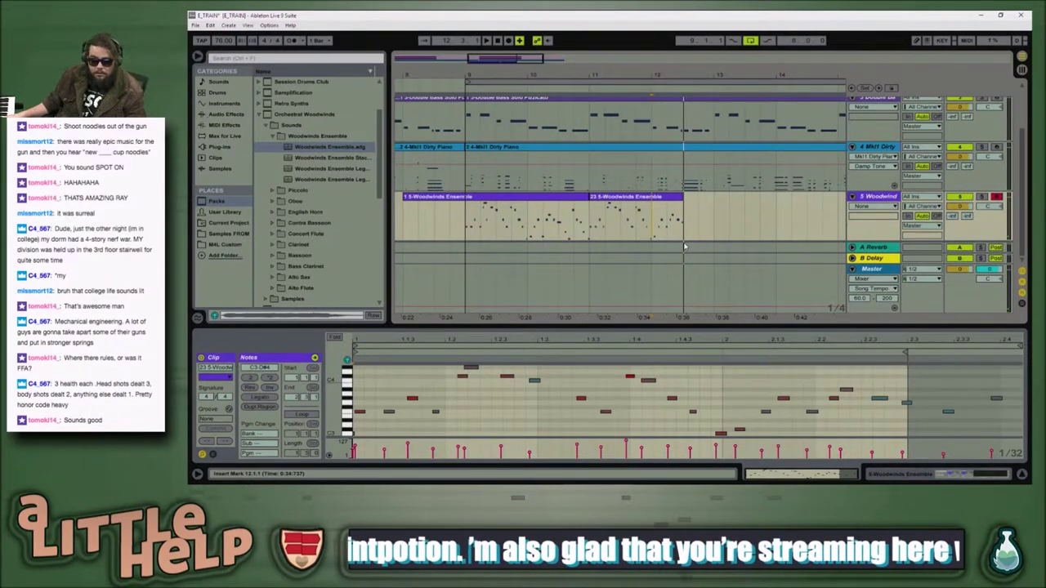
Step: Overdub the woodwinds phrase in two takes from bar 12 to bar 13, and trim the new clip's end to about bar 13
{"action": "key", "text": "F9"}
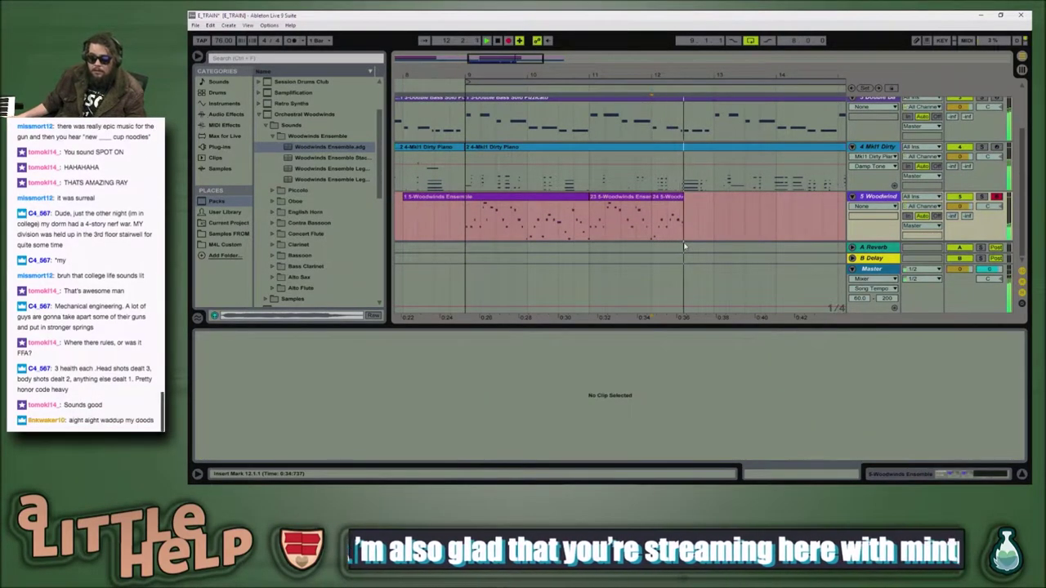
{"action": "key", "text": "space"}
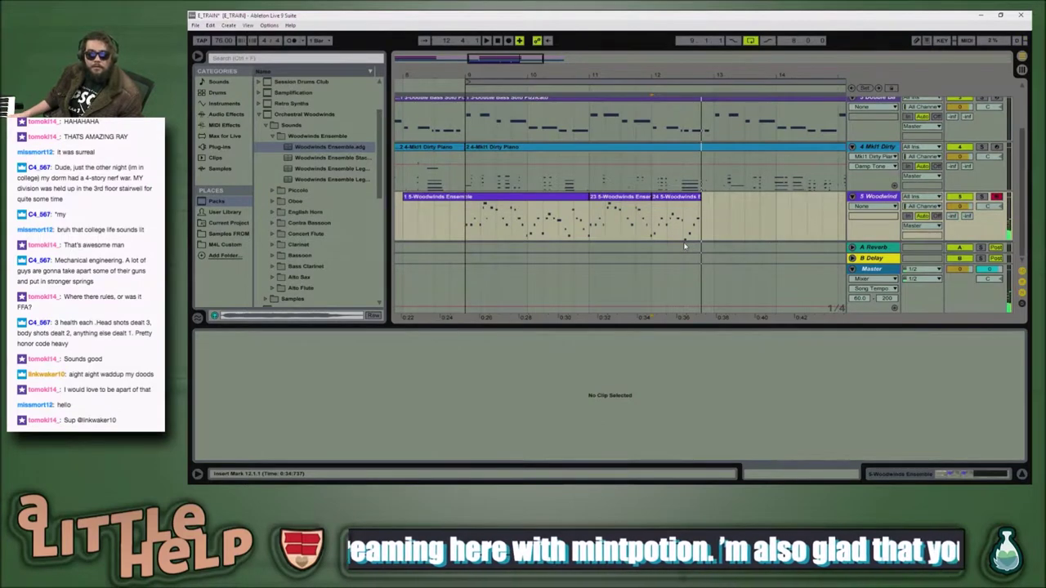
{"action": "key", "text": "F9"}
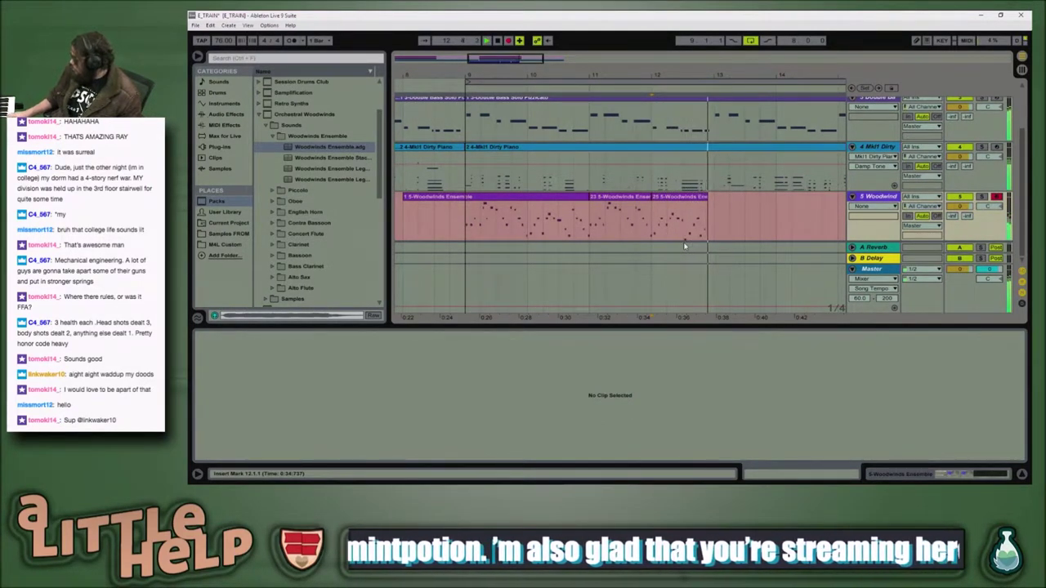
{"action": "key", "text": "space"}
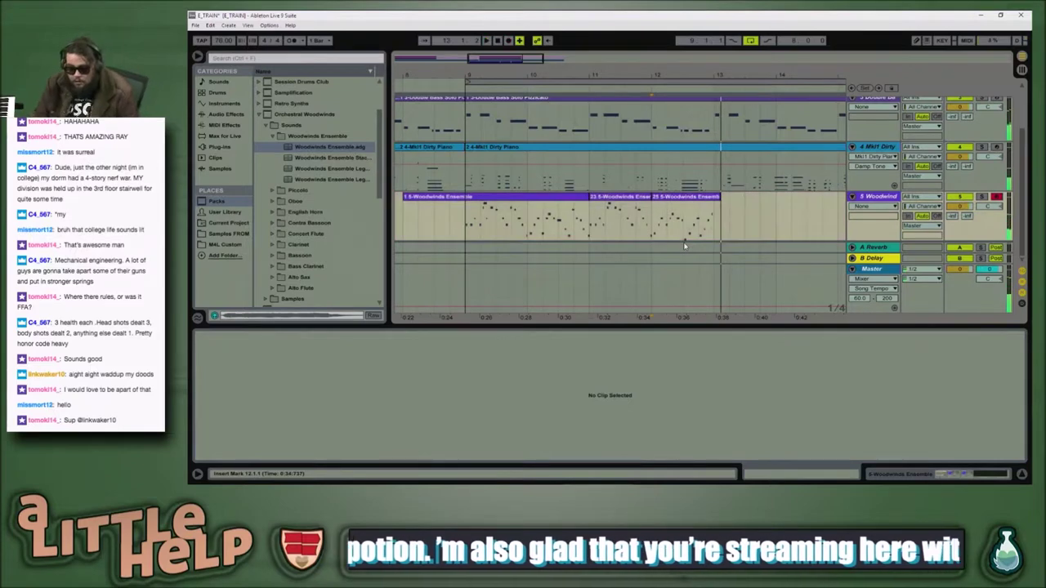
{"action": "left_click", "coordinate": [718, 198]}
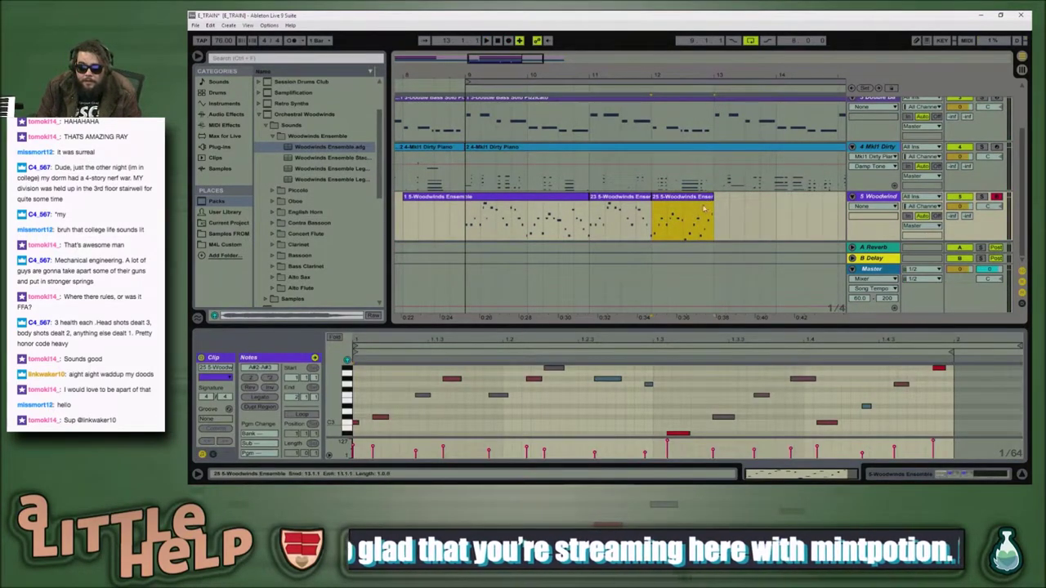
Step: Lower the velocity of the low A#2 note on beat 3 of the newest woodwinds clip
{"action": "left_click", "coordinate": [685, 436]}
{"action": "left_click", "coordinate": [684, 434]}
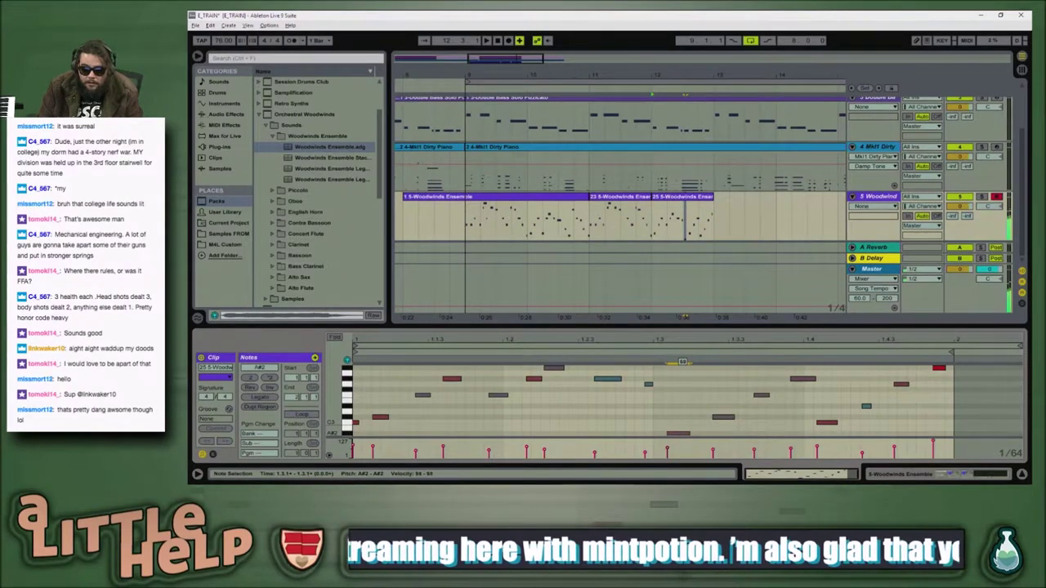
{"action": "left_click_drag", "start_coordinate": [695, 342], "coordinate": [735, 343]}
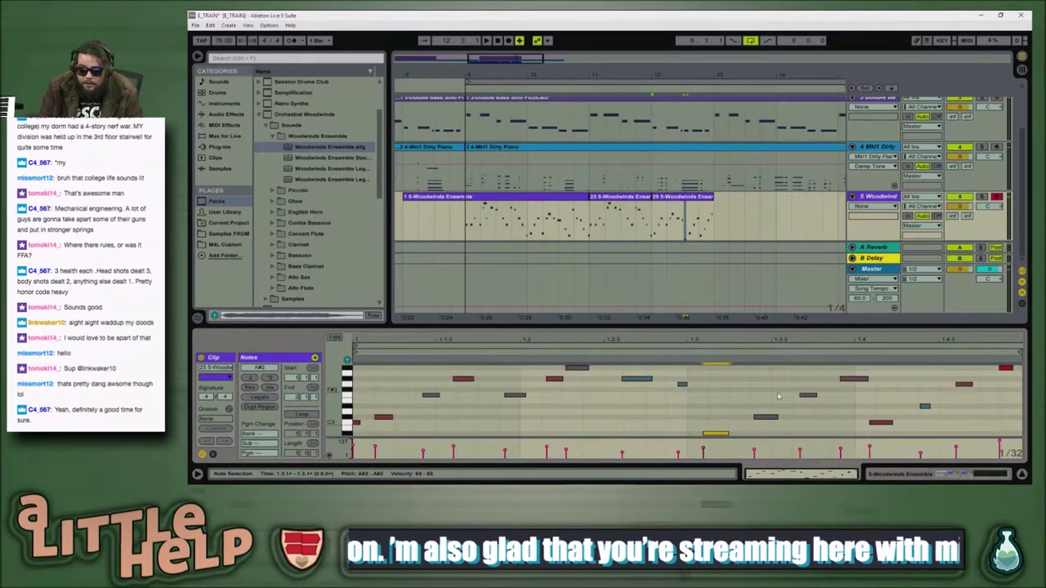
Step: Partially quantize only the start of the C#3 note after beat 3 to the current grid, and select all notes in the clip
{"action": "left_click", "coordinate": [762, 418]}
{"action": "key", "text": "ctrl+shift+u"}
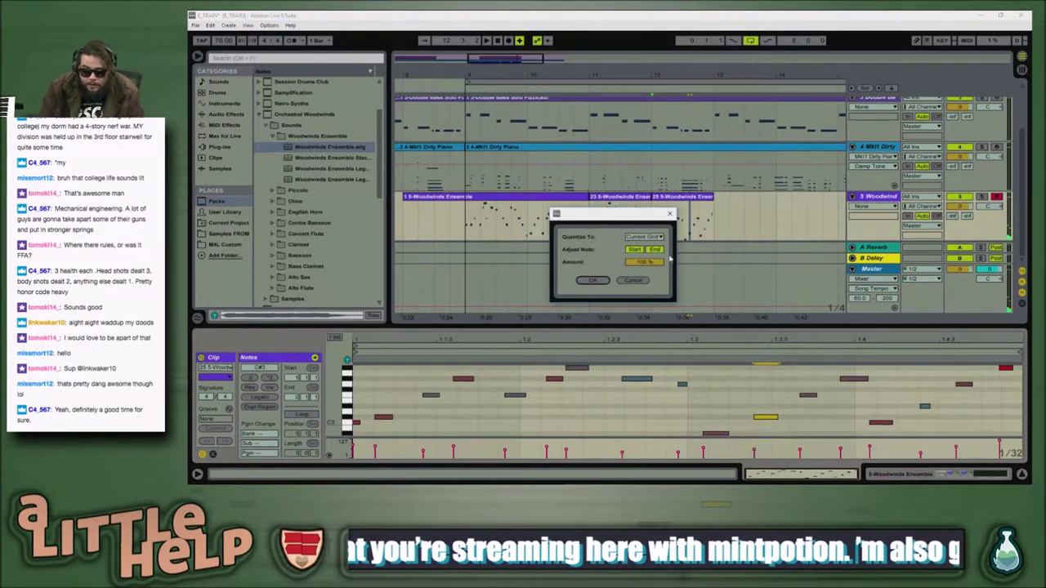
{"action": "left_click_drag", "start_coordinate": [644, 261], "coordinate": [644, 264]}
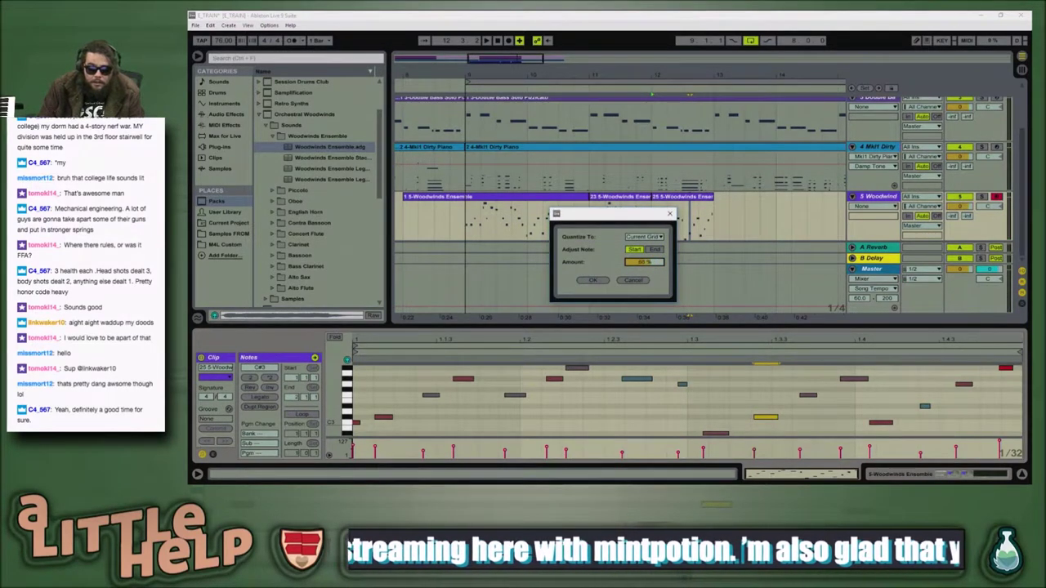
{"action": "left_click", "coordinate": [597, 282]}
{"action": "key", "text": "ctrl+a"}
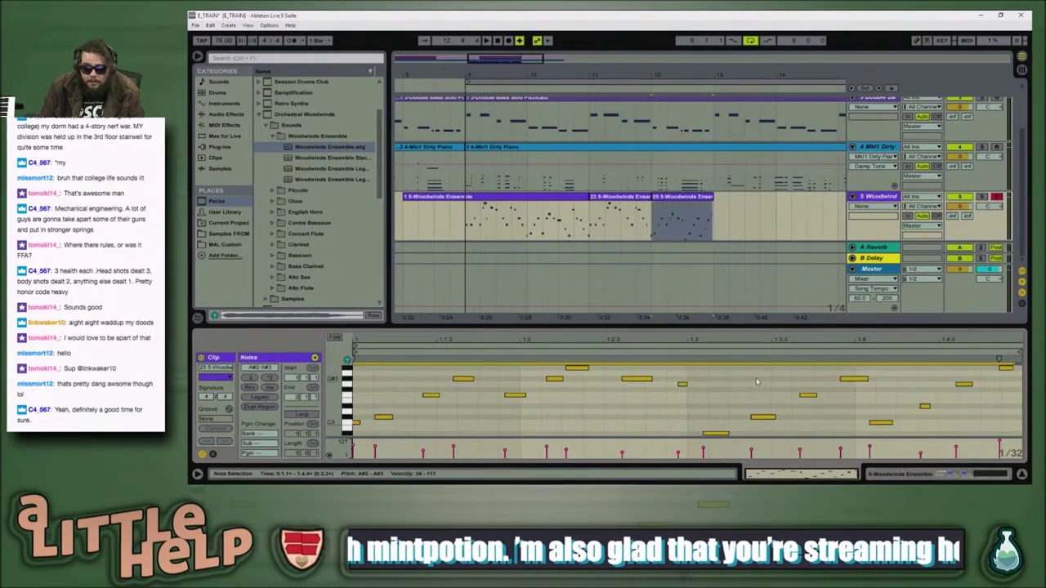
Step: Quantize the start of all notes in the clip to the current grid at 72%, and audition the result with the arrangement
{"action": "key", "text": "ctrl+shift+u"}
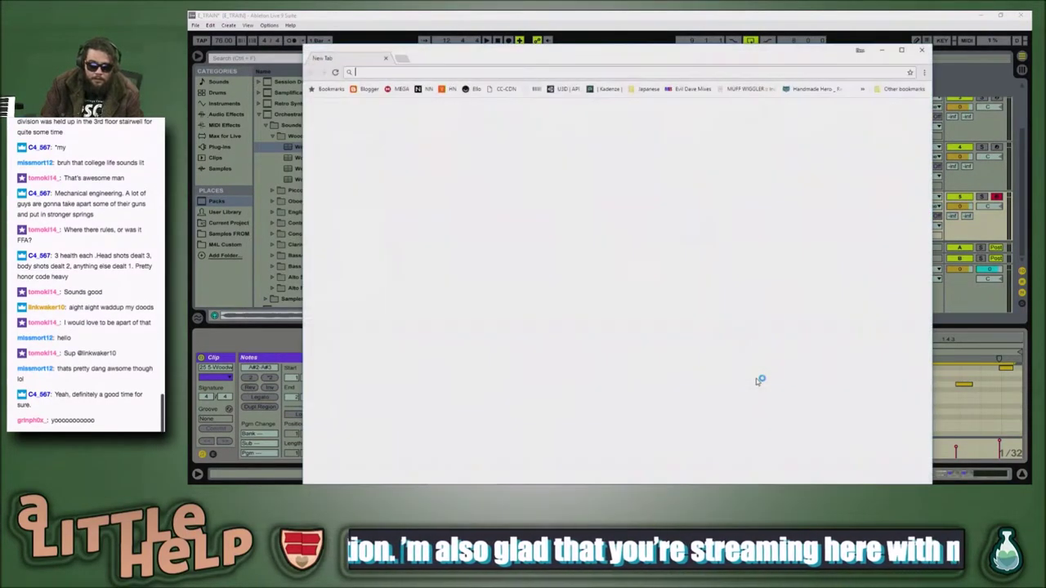
{"action": "key", "text": "ctrl+w"}
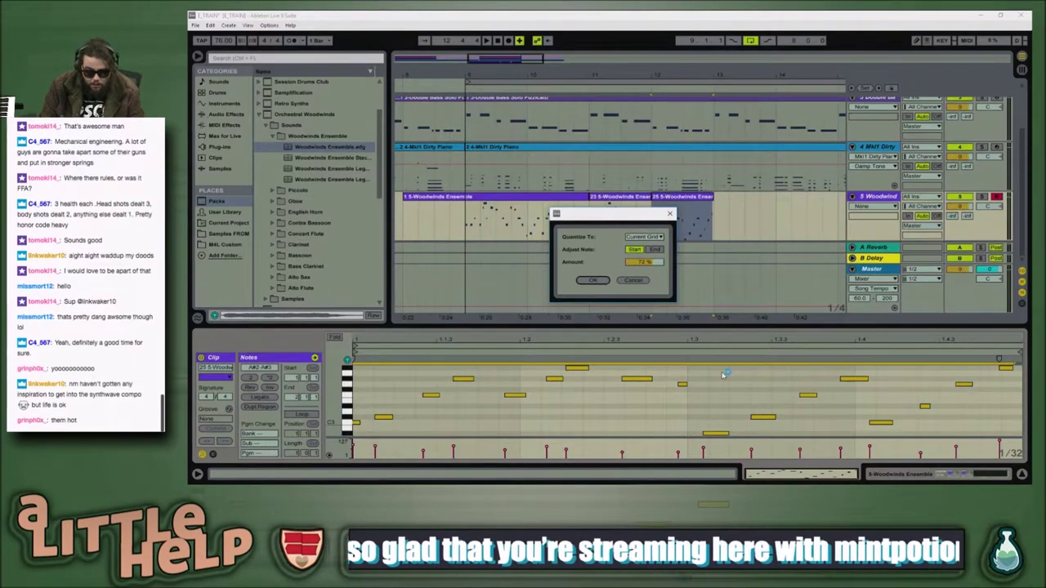
{"action": "key", "text": "Return"}
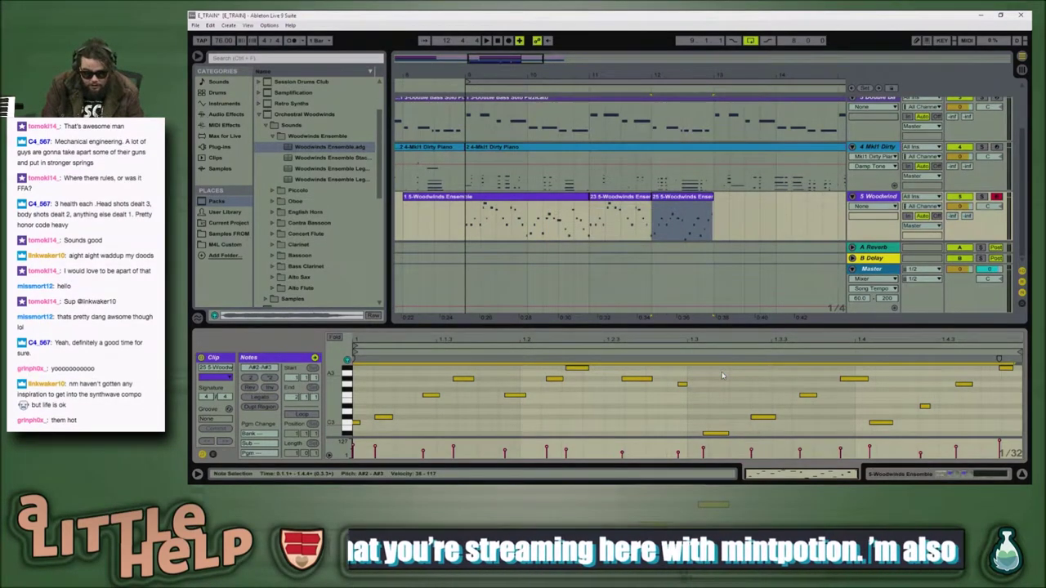
{"action": "left_click", "coordinate": [720, 376]}
{"action": "key", "text": "space"}
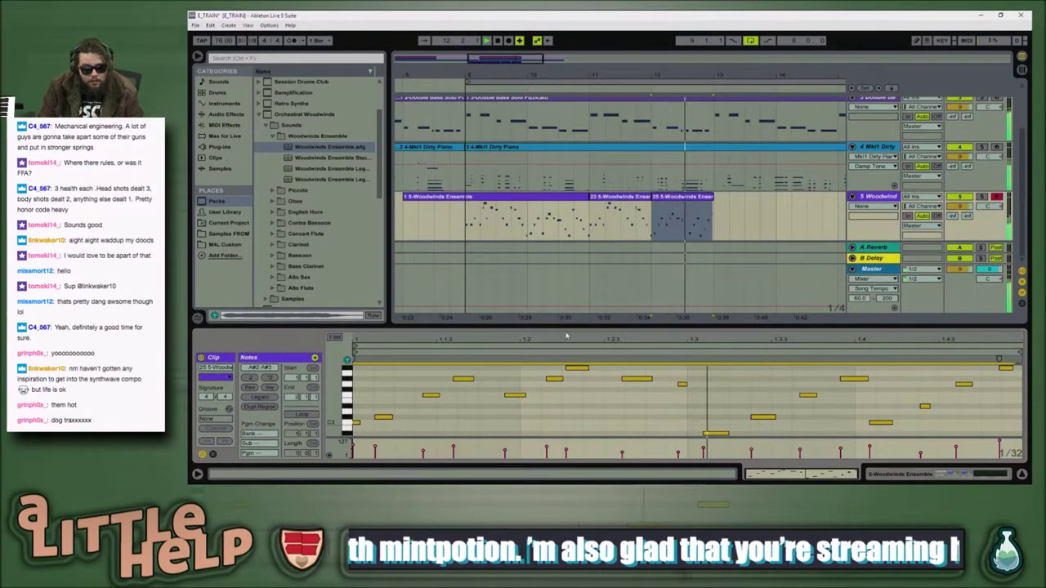
{"action": "key", "text": "space"}
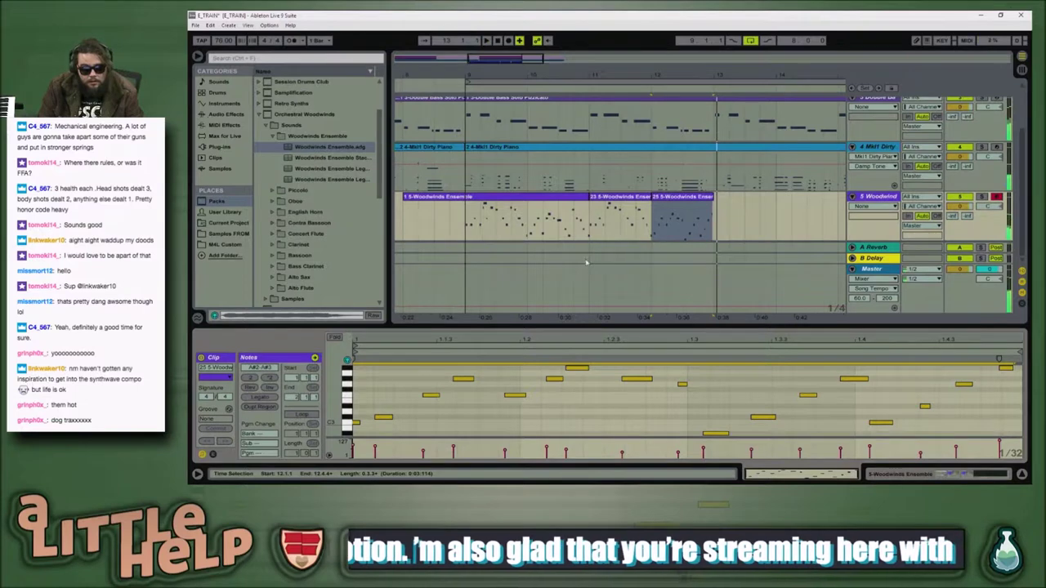
Step: Consolidate the Woodwinds Ensemble material from bar 9 to bar 13 into one clip and duplicate it to fill bars 13 to 17
{"action": "left_click", "coordinate": [586, 231]}
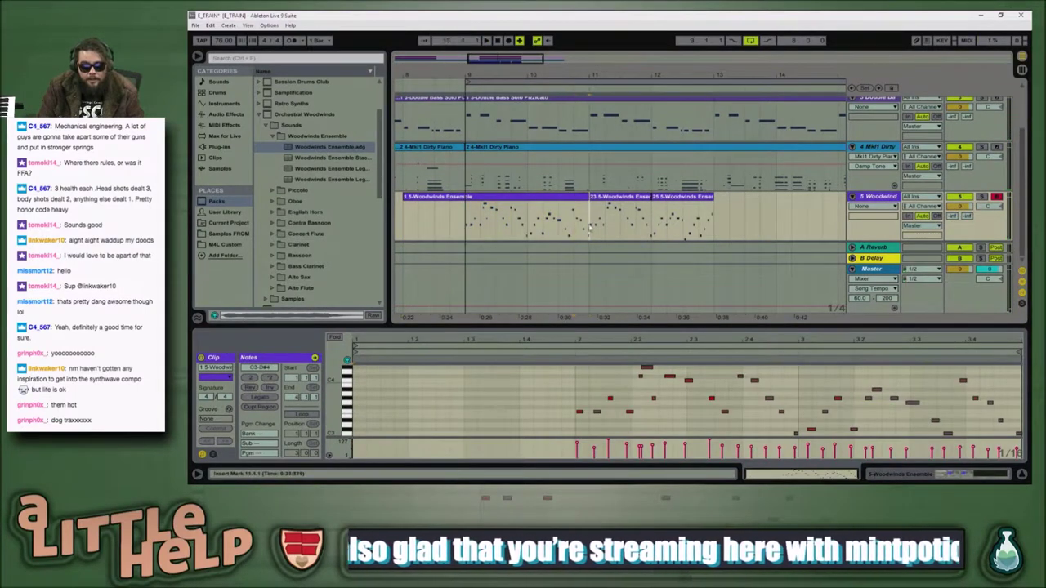
{"action": "left_click_drag", "start_coordinate": [588, 231], "coordinate": [464, 233]}
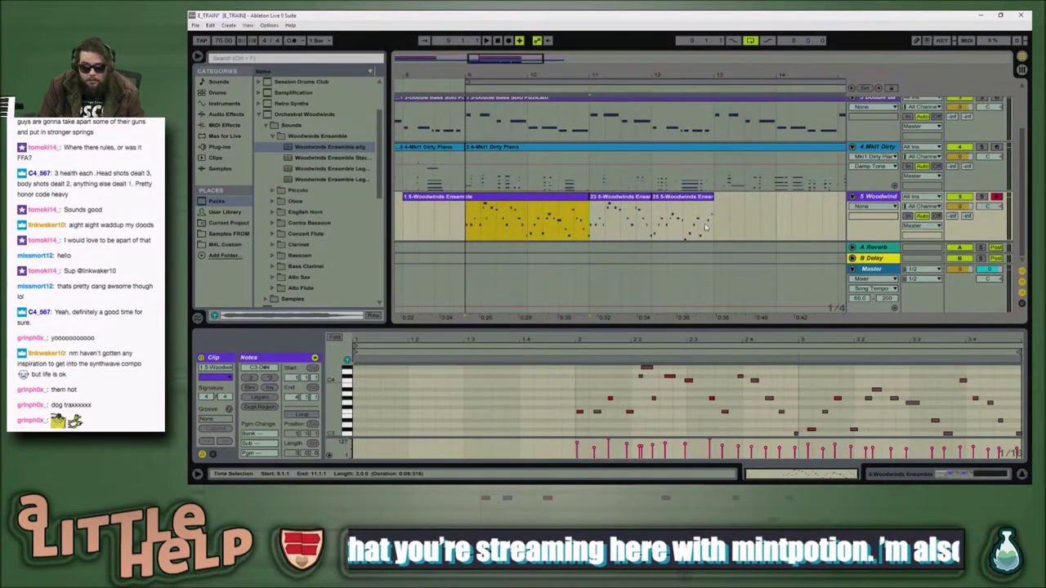
{"action": "left_click_drag", "start_coordinate": [714, 225], "coordinate": [475, 234]}
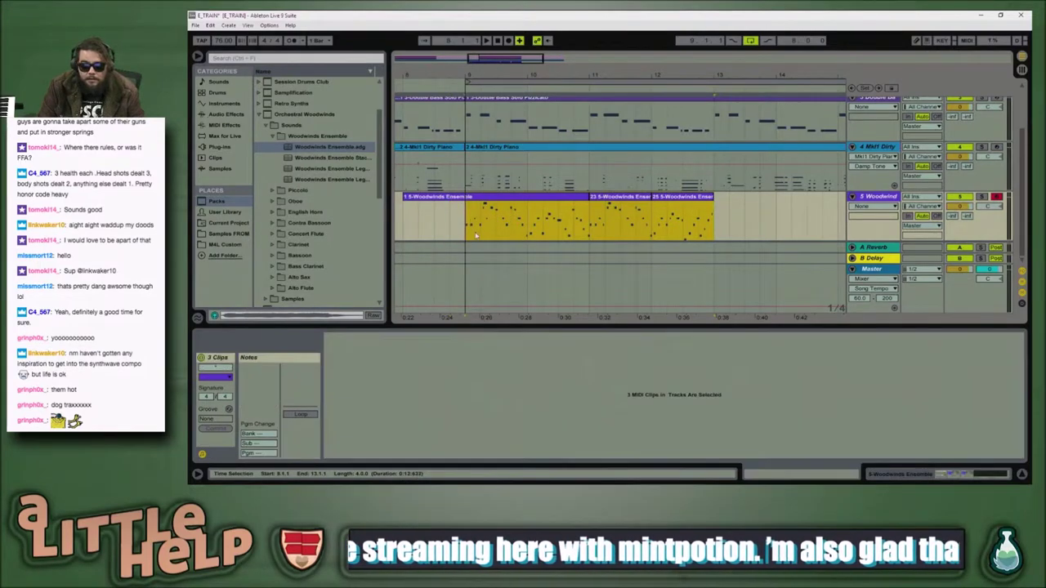
{"action": "key", "text": "ctrl+j"}
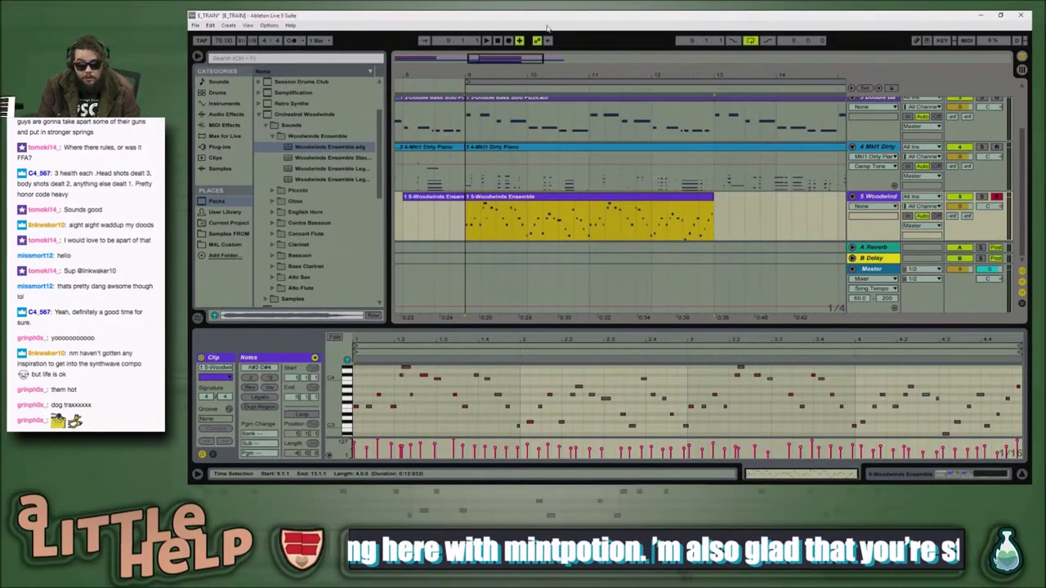
{"action": "key", "text": "ctrl+d"}
{"action": "left_click_drag", "start_coordinate": [537, 59], "coordinate": [547, 200]}
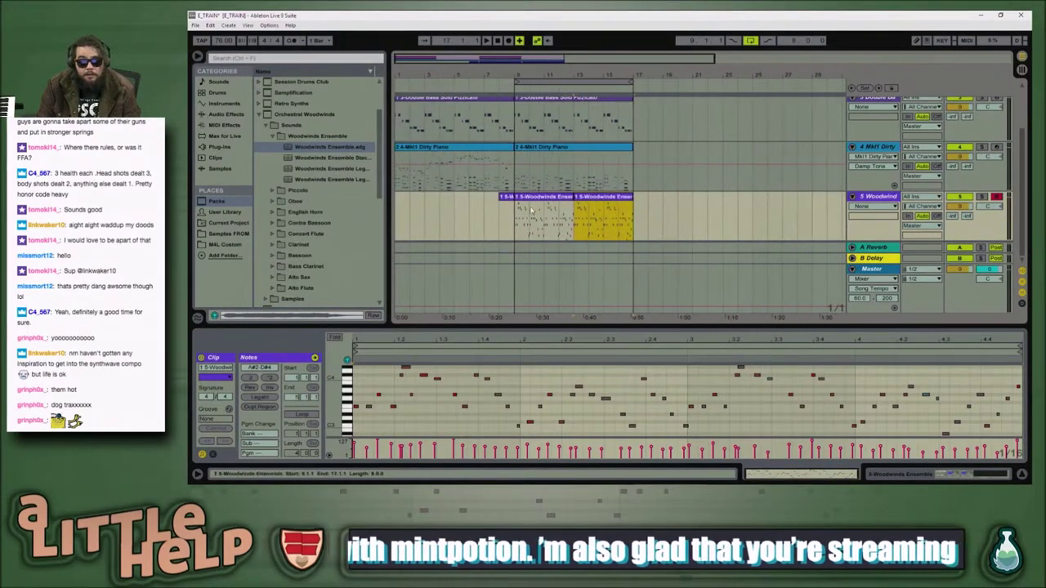
Step: Play the arrangement from the beginning to review how the layers work together
{"action": "left_click", "coordinate": [508, 205]}
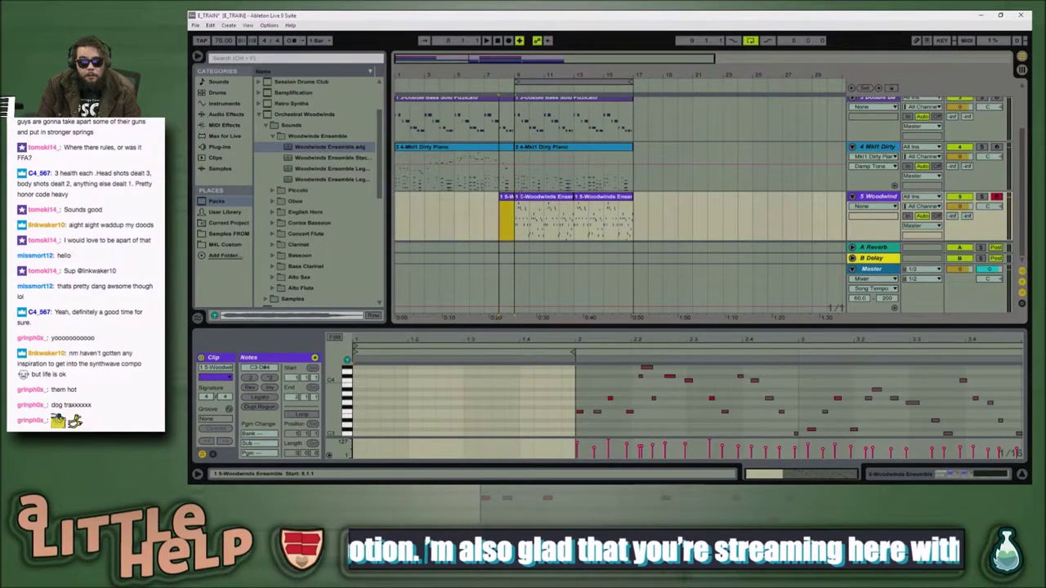
{"action": "left_click", "coordinate": [478, 207]}
{"action": "key", "text": "space"}
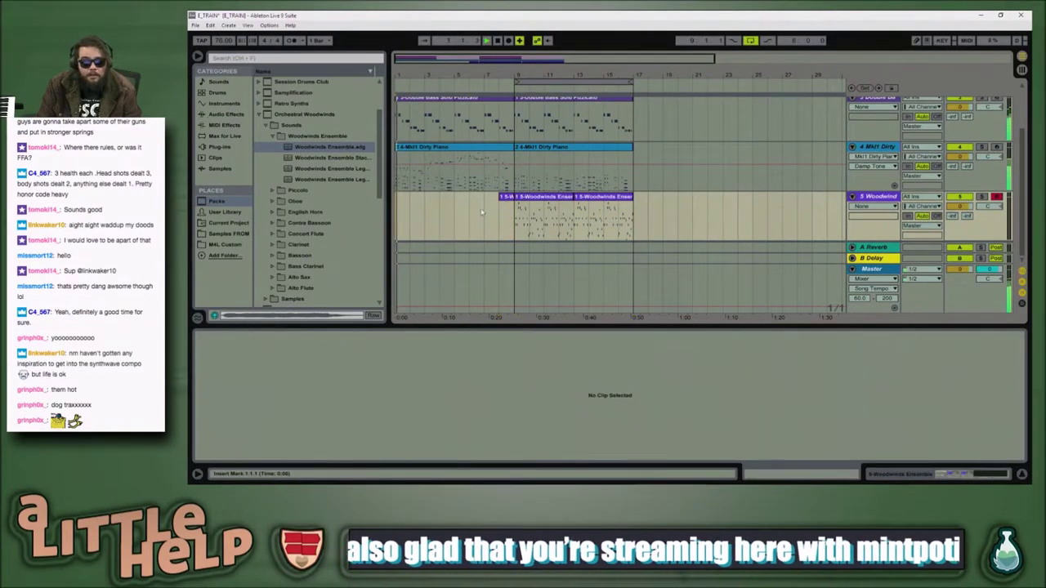
Step: Switch to the browser, close the empty new-tab window, read the Twitch chat, and return to Ableton Live
{"action": "key", "text": "alt+Tab"}
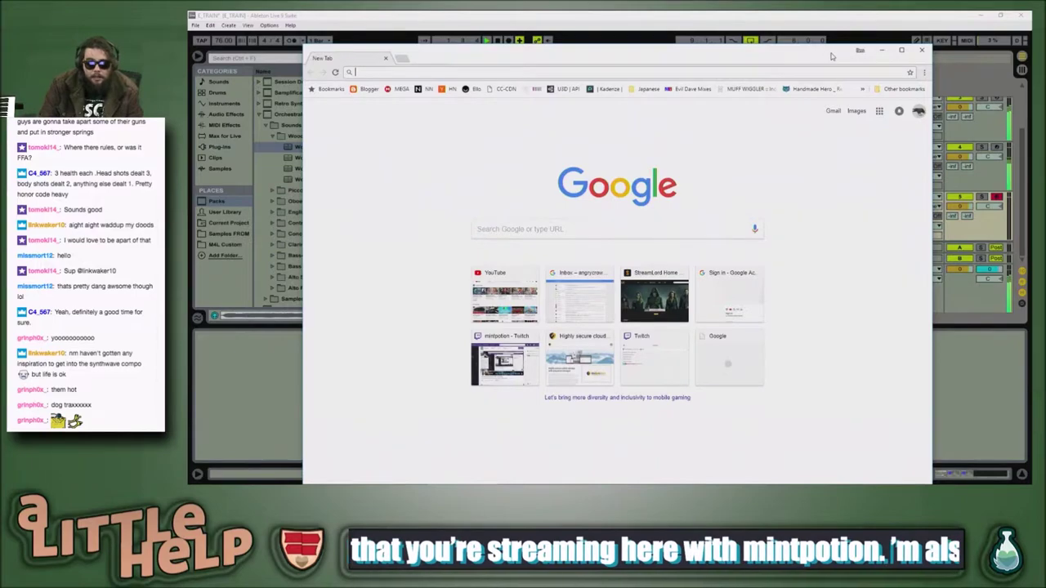
{"action": "left_click", "coordinate": [920, 51]}
{"action": "key", "text": "alt+Tab"}
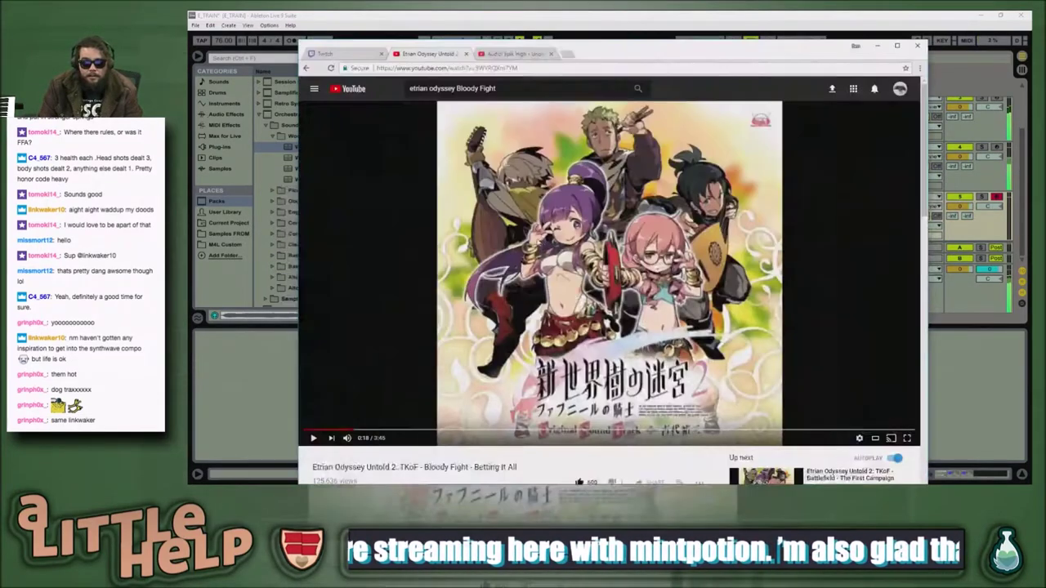
{"action": "left_click", "coordinate": [347, 54]}
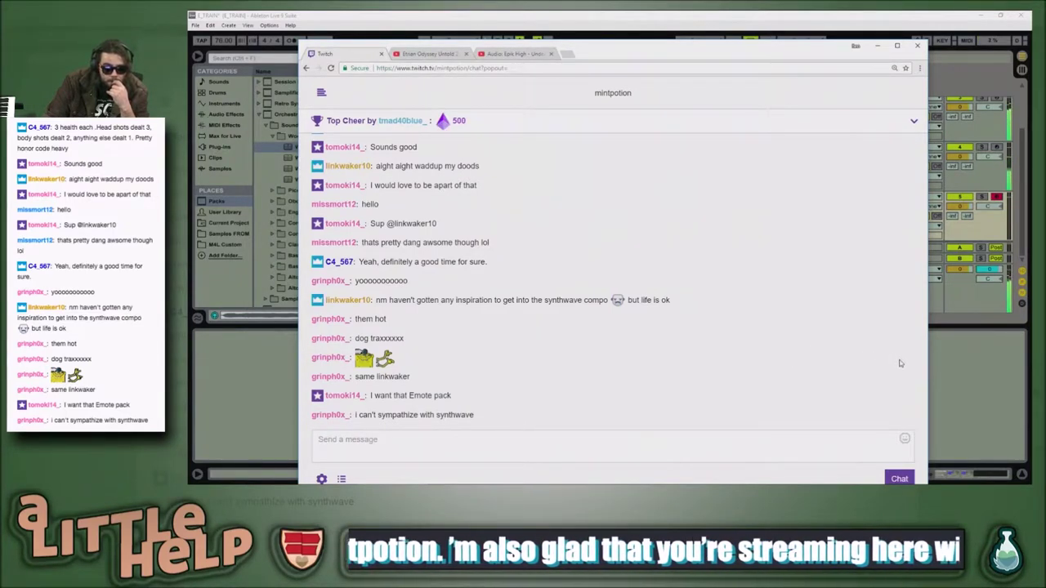
{"action": "left_click", "coordinate": [256, 365]}
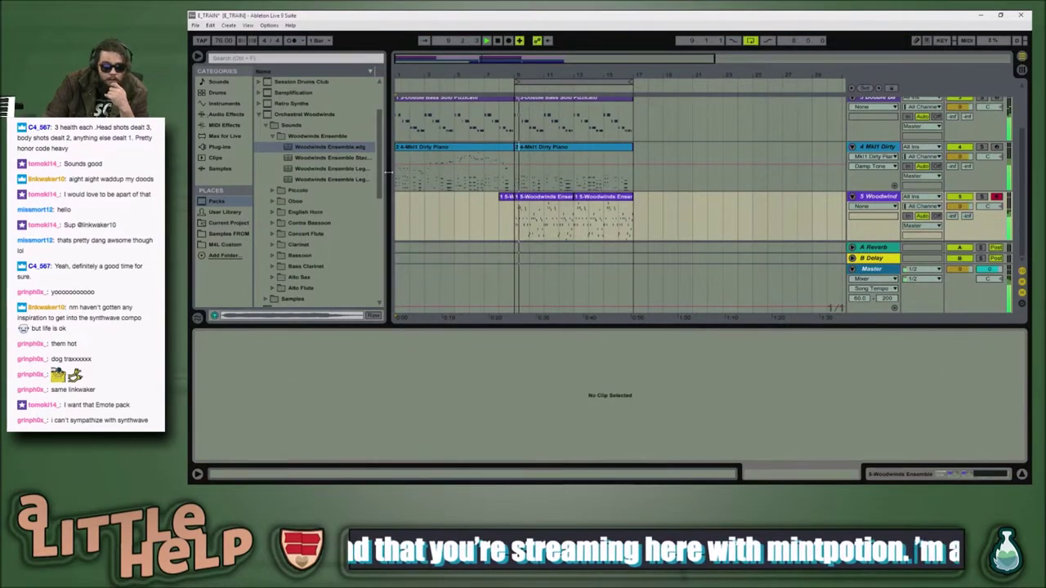
Step: Look over all the tracks during playback and select the second Dirty Piano clip
{"action": "scroll", "coordinate": [837, 204], "scroll_direction": "up", "scroll_amount": 3}
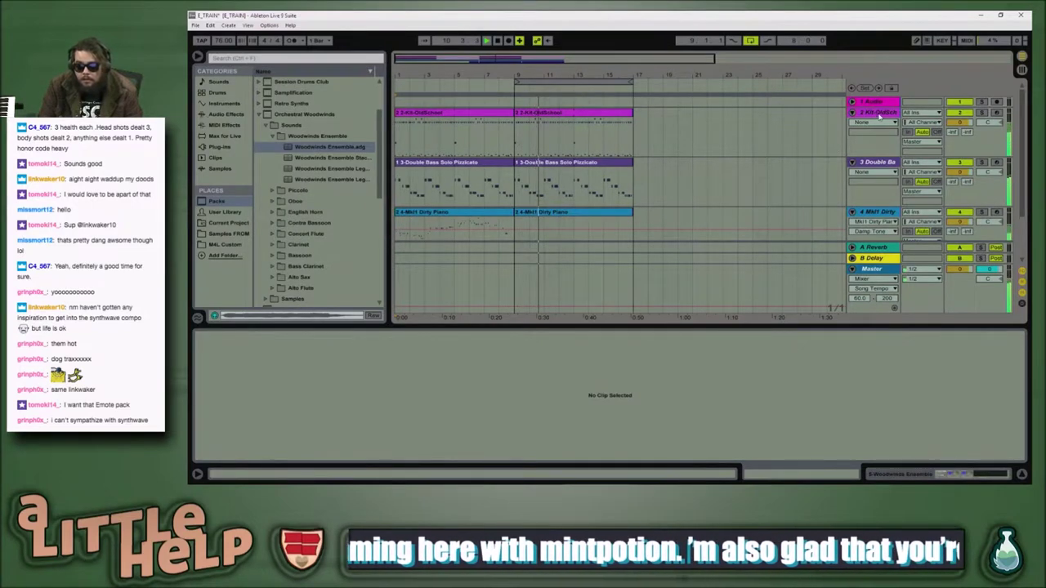
{"action": "scroll", "coordinate": [777, 152], "scroll_direction": "down", "scroll_amount": 3}
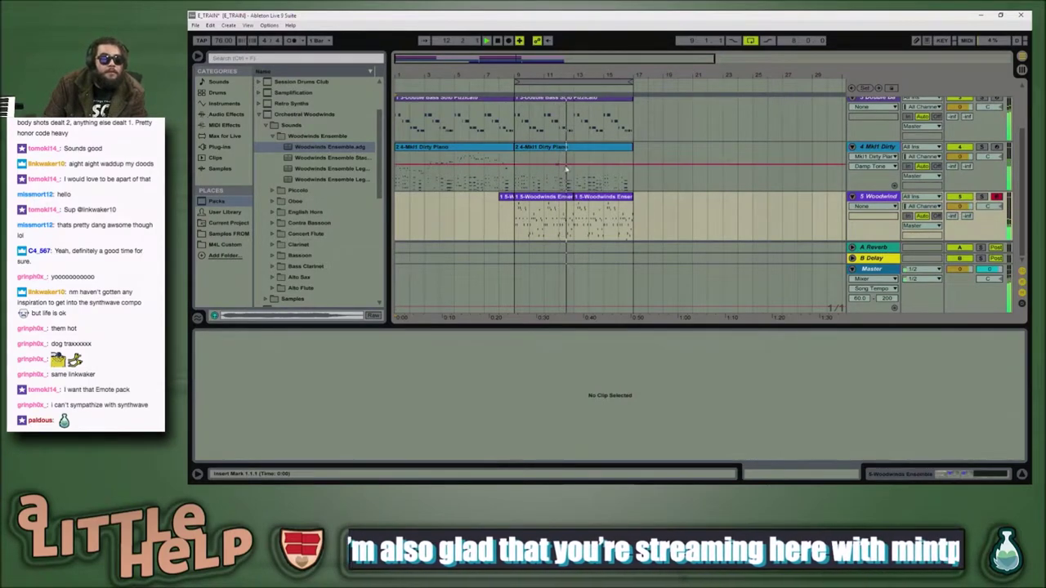
{"action": "left_click", "coordinate": [625, 150]}
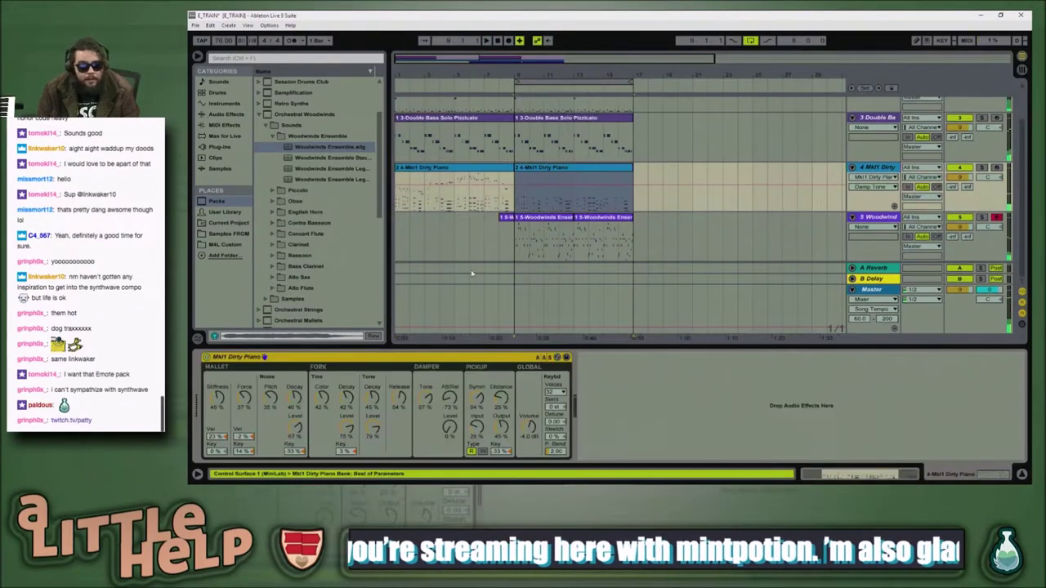
Step: Switch to the browser, listen to the YouTube video "Etrian Odyssey Untold 2: TKoF - Bloody Fight - Betting It All", pause it, and return to Ableton Live
{"action": "key", "text": "alt+Tab"}
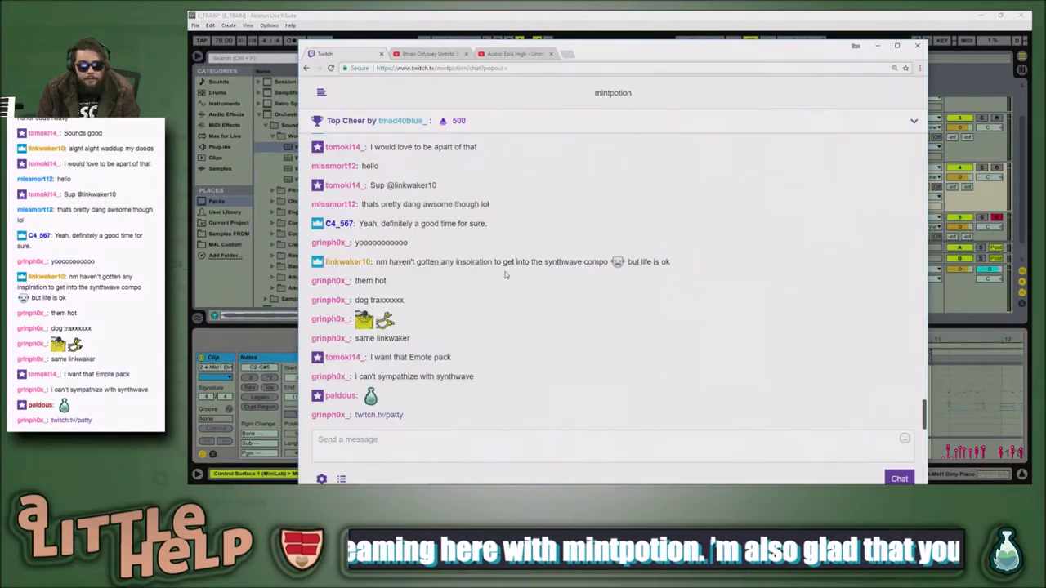
{"action": "left_click", "coordinate": [427, 54]}
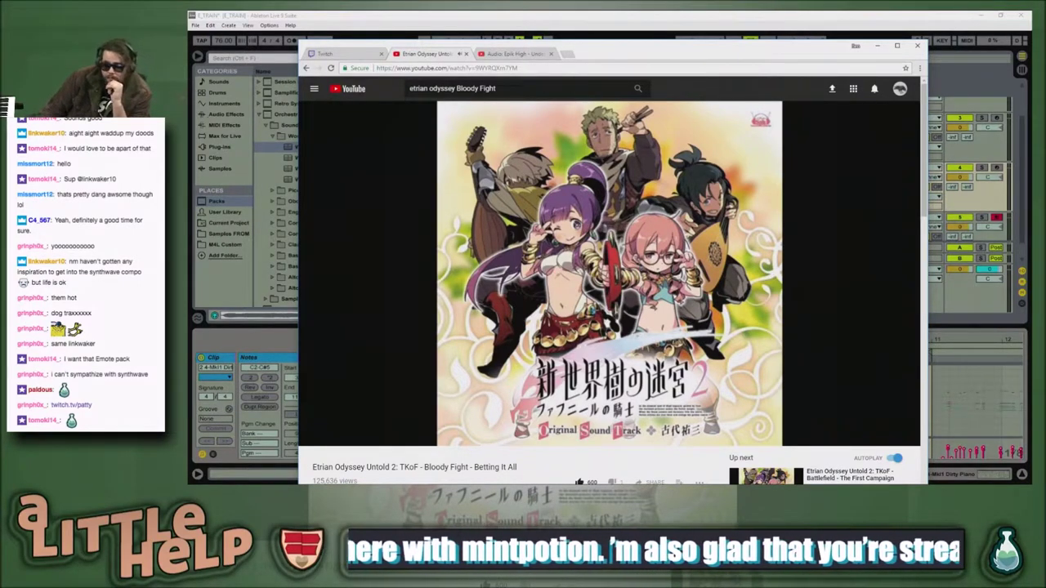
{"action": "left_click", "coordinate": [621, 308]}
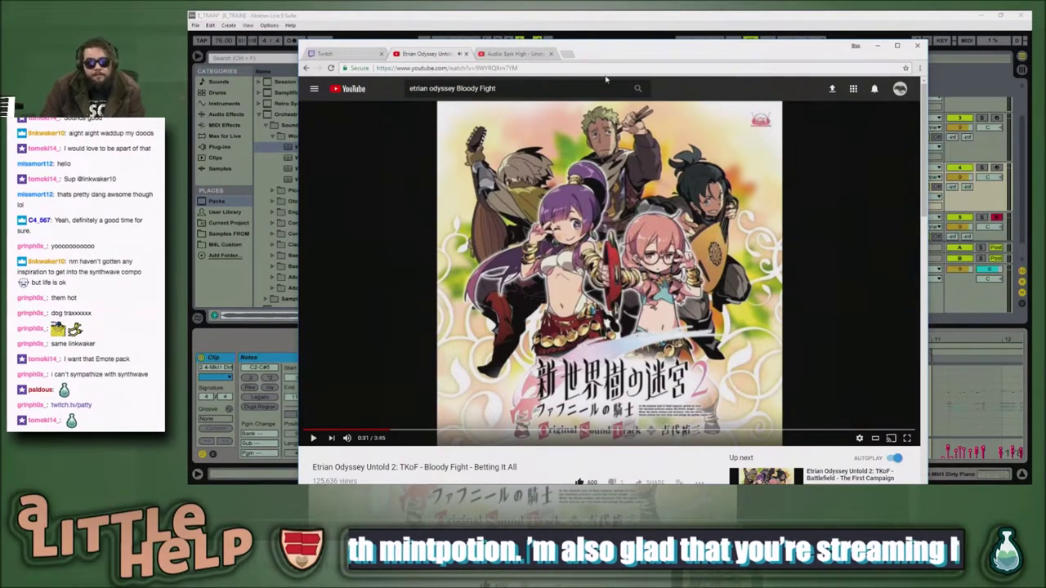
{"action": "left_click", "coordinate": [621, 27]}
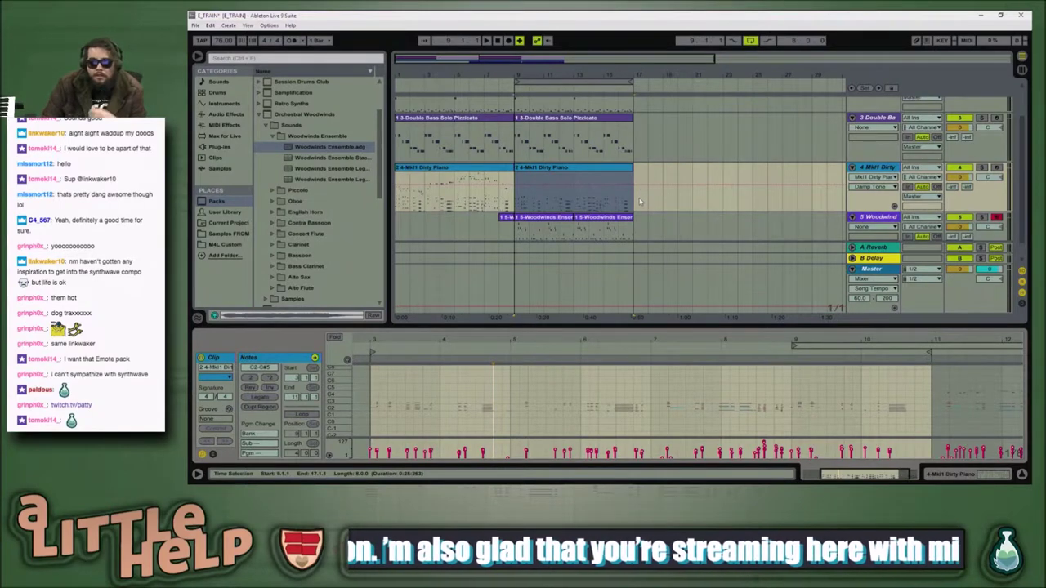
Step: Duplicate the drum, double bass, dirty piano and woodwinds clips of bars 9 to 17 into bars 17 to 25
{"action": "left_click", "coordinate": [607, 217]}
{"action": "left_click", "coordinate": [564, 219], "text": "shift"}
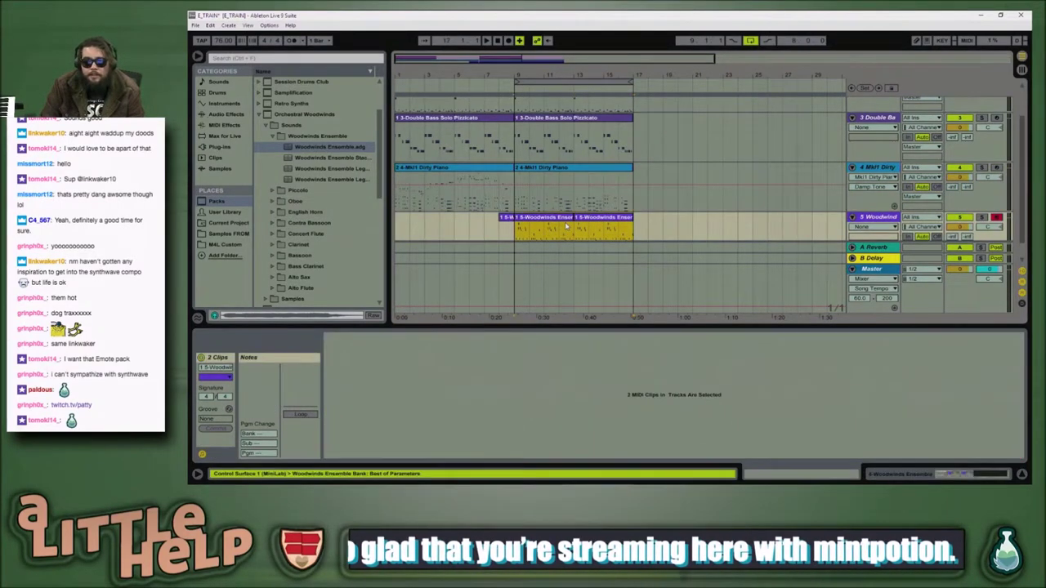
{"action": "scroll", "coordinate": [564, 217], "scroll_direction": "up", "scroll_amount": 2}
{"action": "left_click", "coordinate": [549, 115], "text": "shift"}
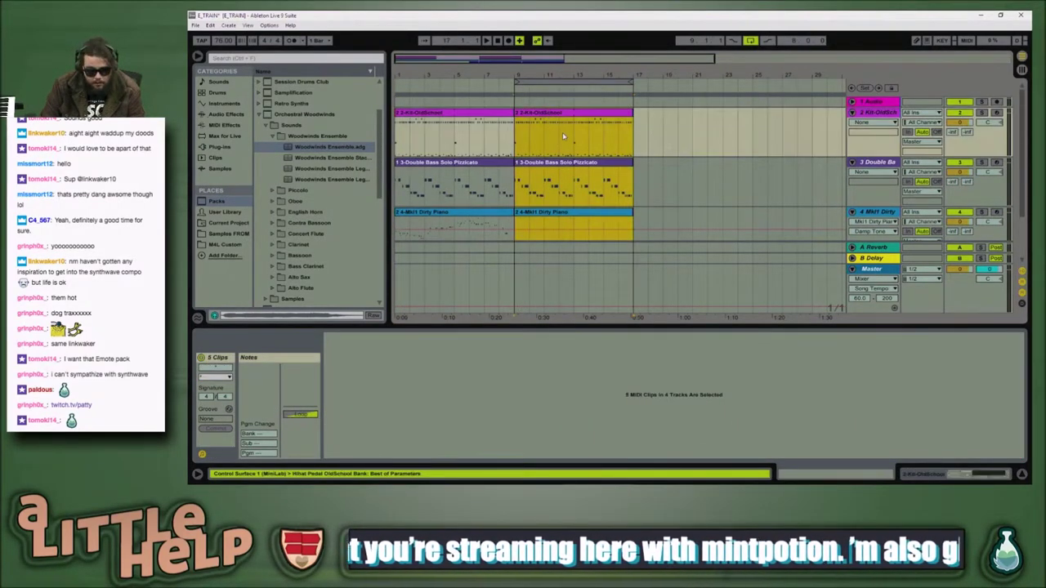
{"action": "key", "text": "ctrl+d"}
{"action": "key", "text": "minus"}
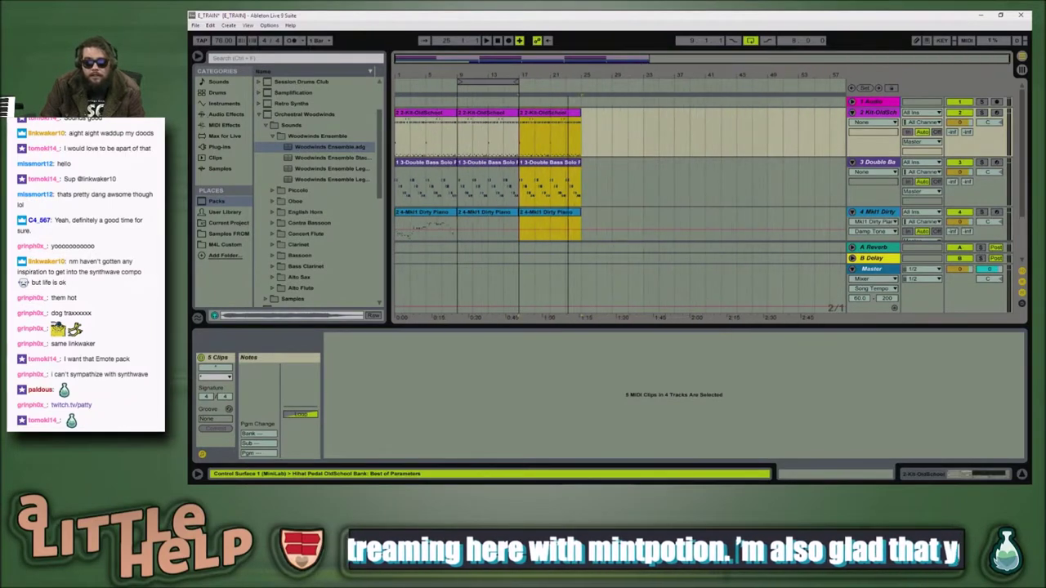
Step: Move the loop range to bars 25 to 33 and place the insertion point at bar 25 on the Dirty Piano track
{"action": "left_click_drag", "start_coordinate": [489, 80], "coordinate": [613, 81]}
{"action": "scroll", "coordinate": [585, 213], "scroll_direction": "down", "scroll_amount": 2}
{"action": "left_click", "coordinate": [592, 188]}
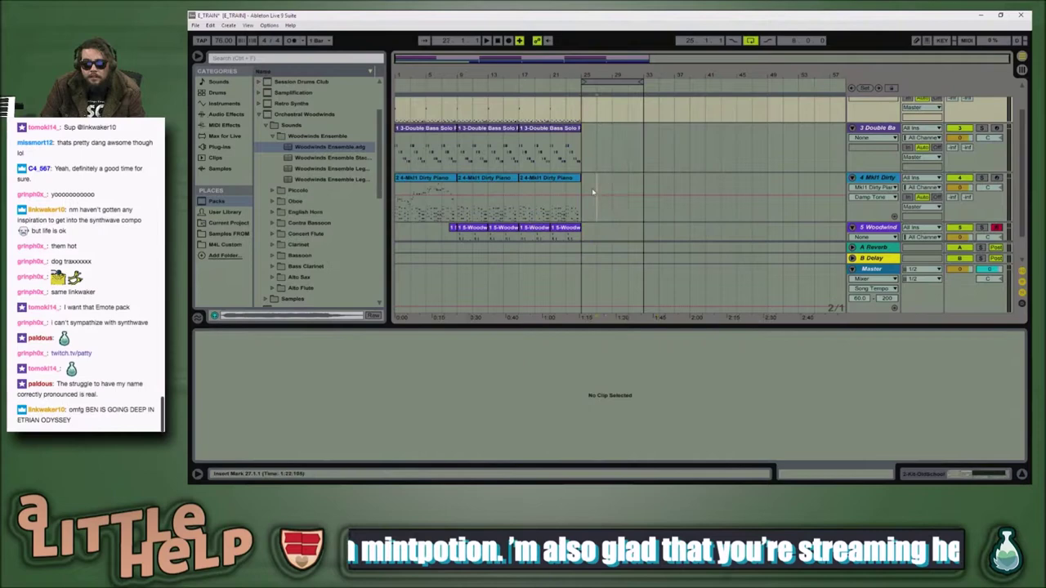
{"action": "scroll", "coordinate": [599, 236], "scroll_direction": "down", "scroll_amount": 1}
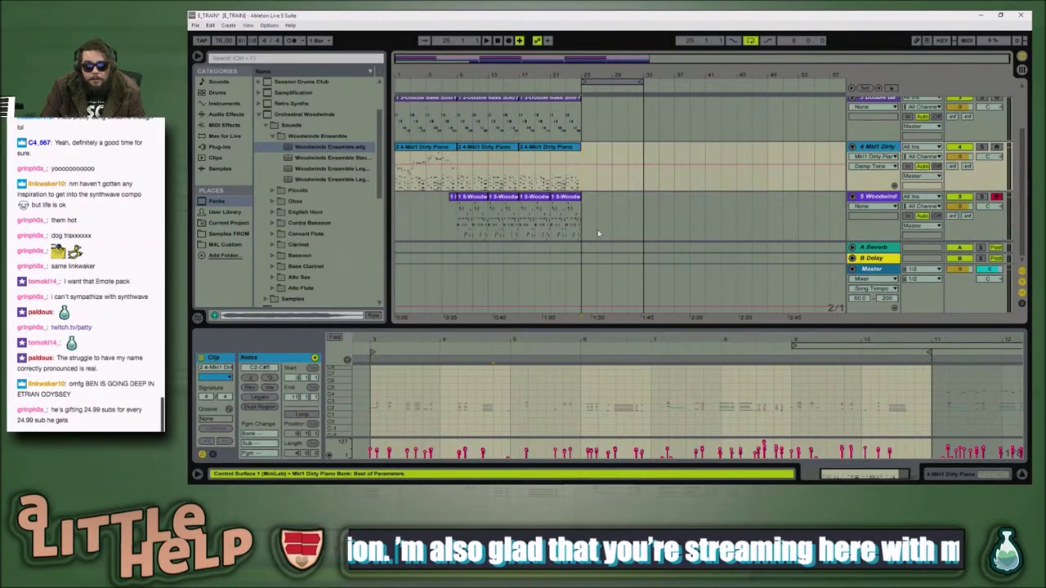
{"action": "scroll", "coordinate": [599, 236], "scroll_direction": "up", "scroll_amount": 1}
{"action": "left_click", "coordinate": [590, 183]}
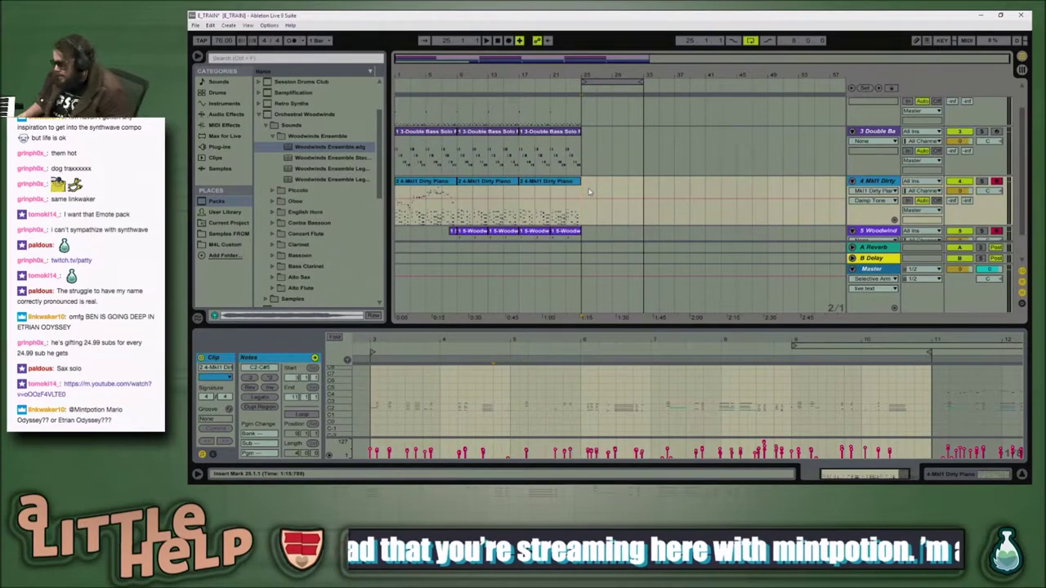
{"action": "left_click", "coordinate": [618, 191]}
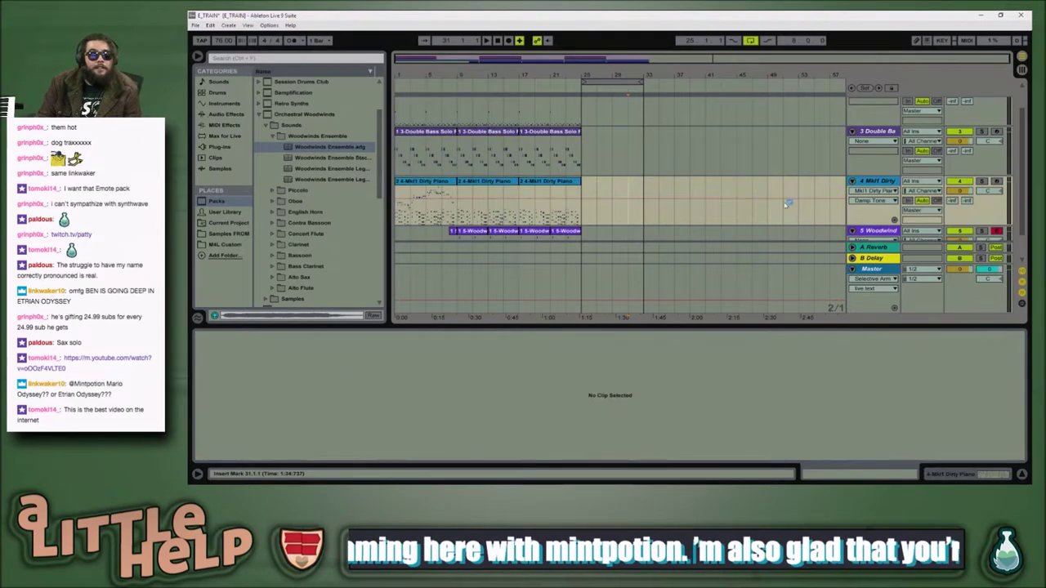
{"action": "scroll", "coordinate": [628, 212], "scroll_direction": "down", "scroll_amount": 1}
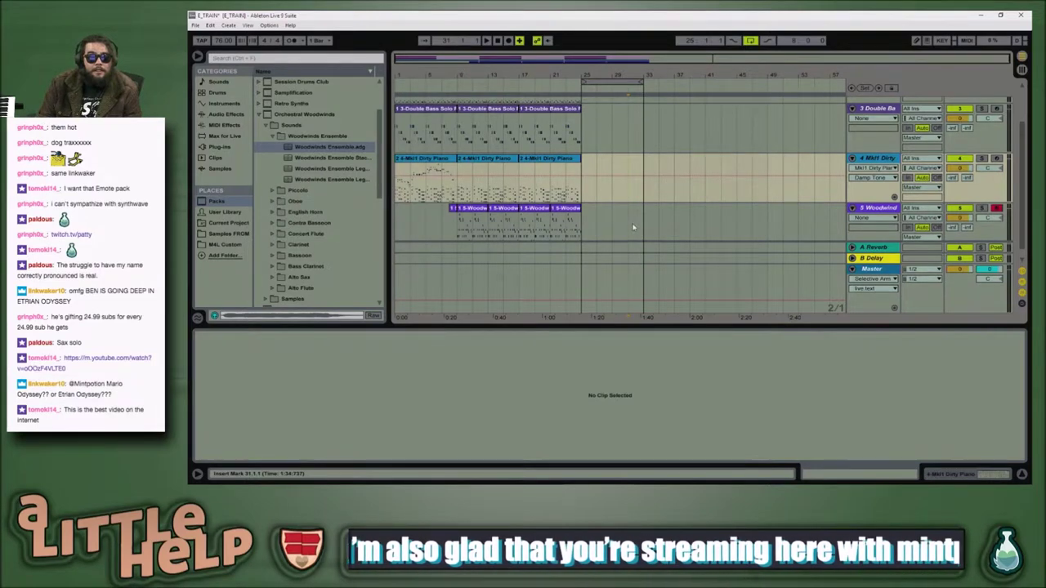
{"action": "left_click", "coordinate": [597, 222]}
{"action": "left_click", "coordinate": [597, 186]}
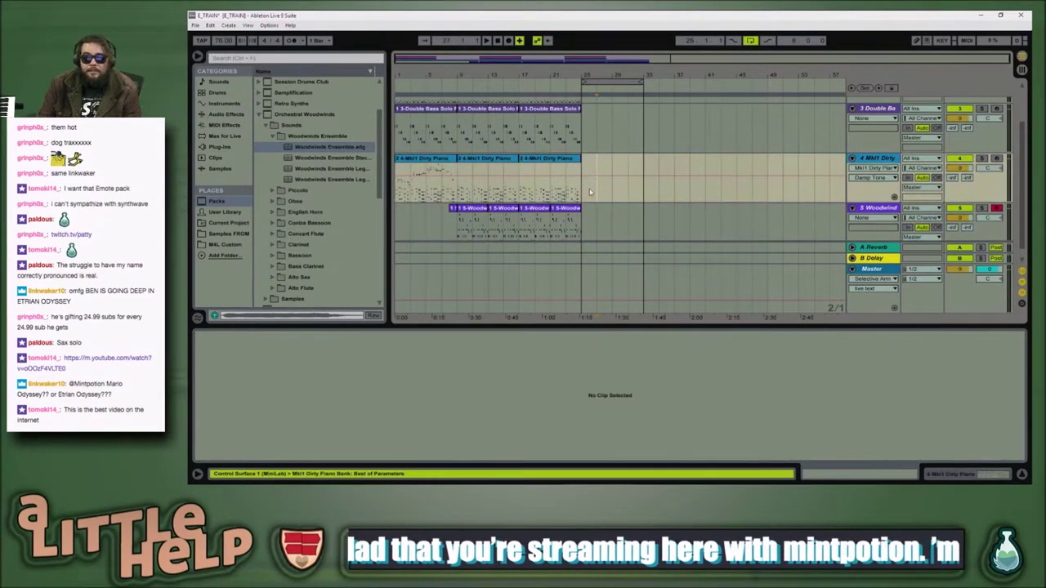
{"action": "scroll", "coordinate": [593, 197], "scroll_direction": "up", "scroll_amount": 2}
{"action": "scroll", "coordinate": [593, 220], "scroll_direction": "down", "scroll_amount": 2}
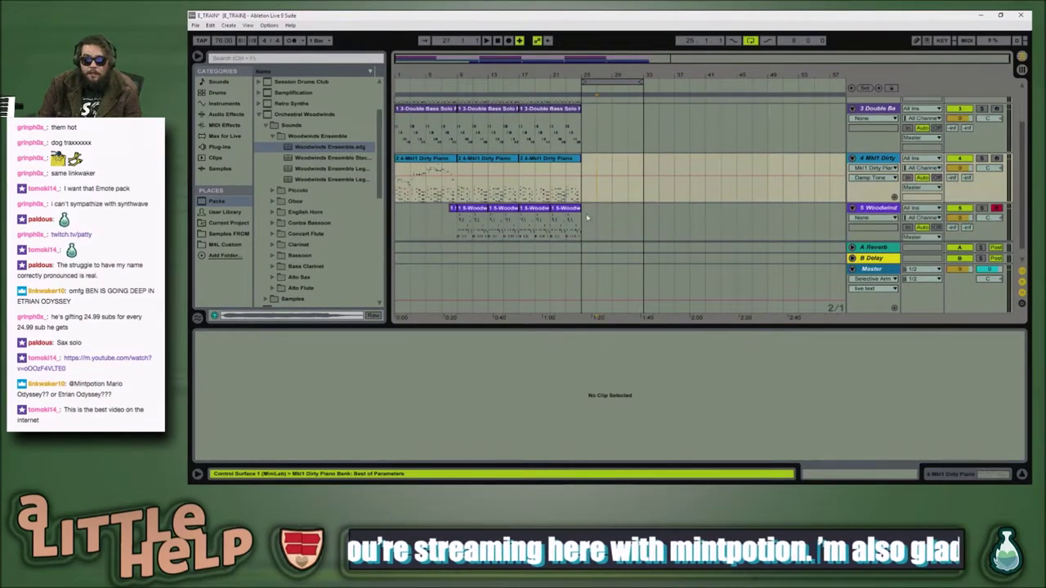
Step: Place the insertion point at bar 25 on the Woodwinds track and set the song tempo to 96 BPM
{"action": "left_click", "coordinate": [595, 222]}
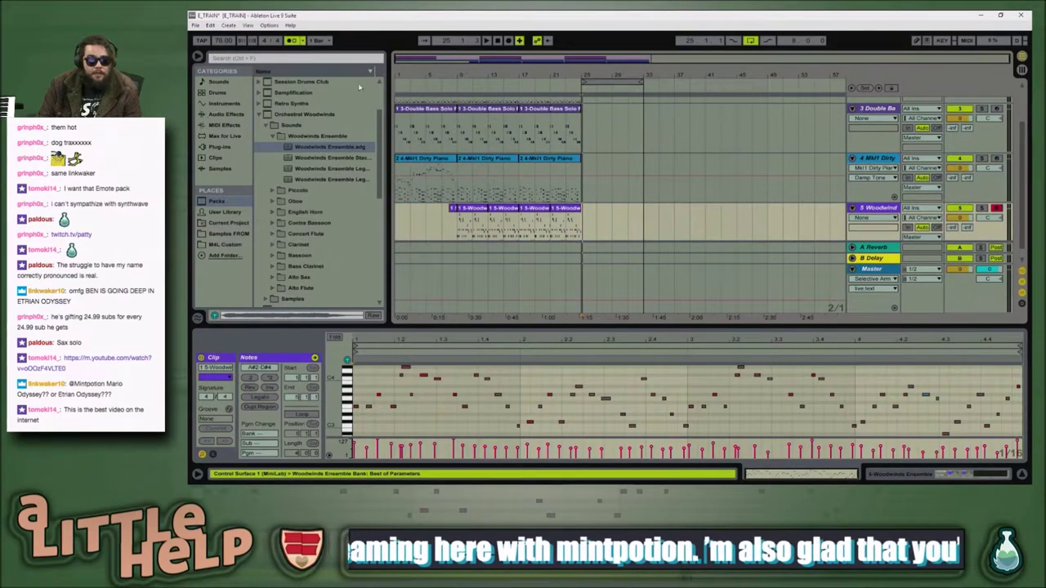
{"action": "left_click", "coordinate": [224, 40]}
{"action": "type", "text": "96"}
{"action": "key", "text": "Return"}
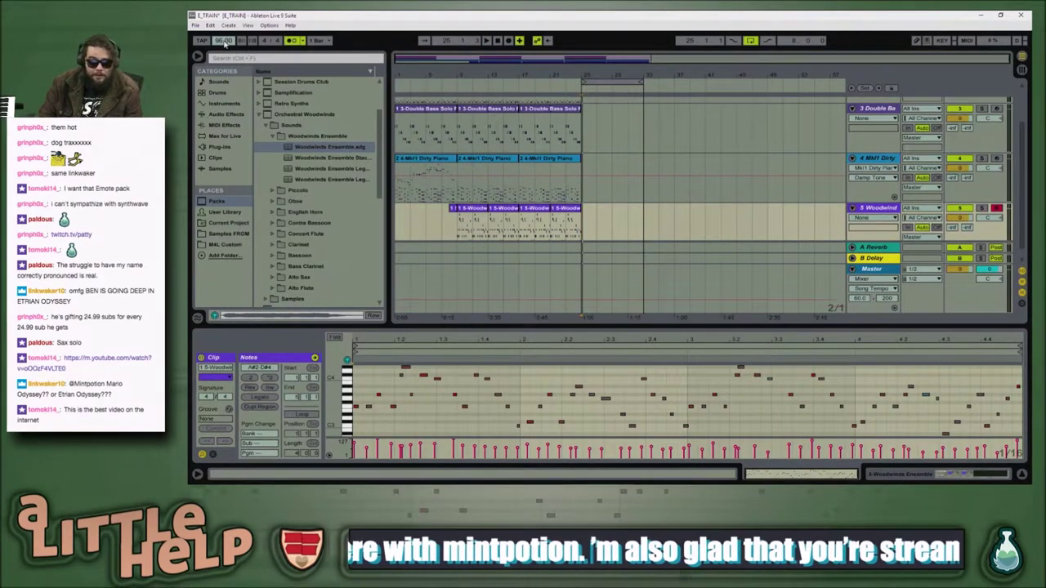
Step: Play the arrangement from bar 9, set the song tempo to 91 BPM, and stop with the insertion point at bar 25 on Dirty Piano
{"action": "left_click", "coordinate": [458, 227]}
{"action": "key", "text": "space"}
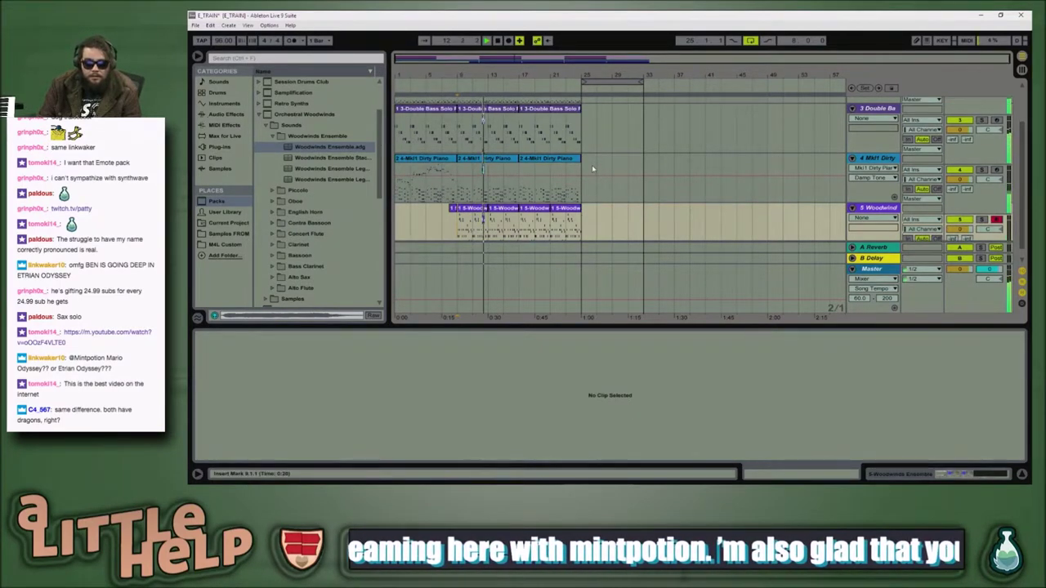
{"action": "scroll", "coordinate": [596, 175], "scroll_direction": "up", "scroll_amount": 2}
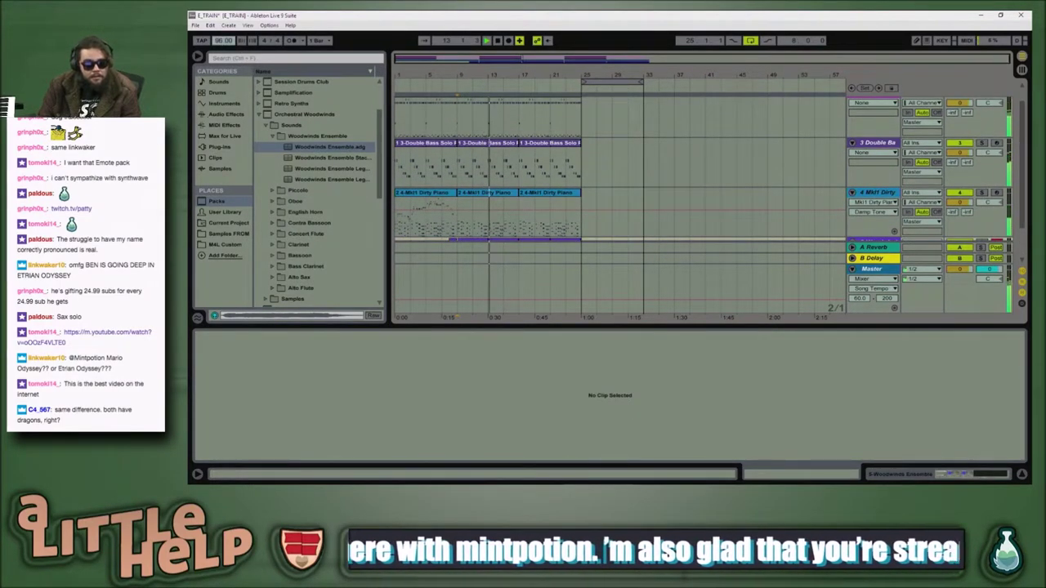
{"action": "left_click_drag", "start_coordinate": [222, 40], "coordinate": [220, 47]}
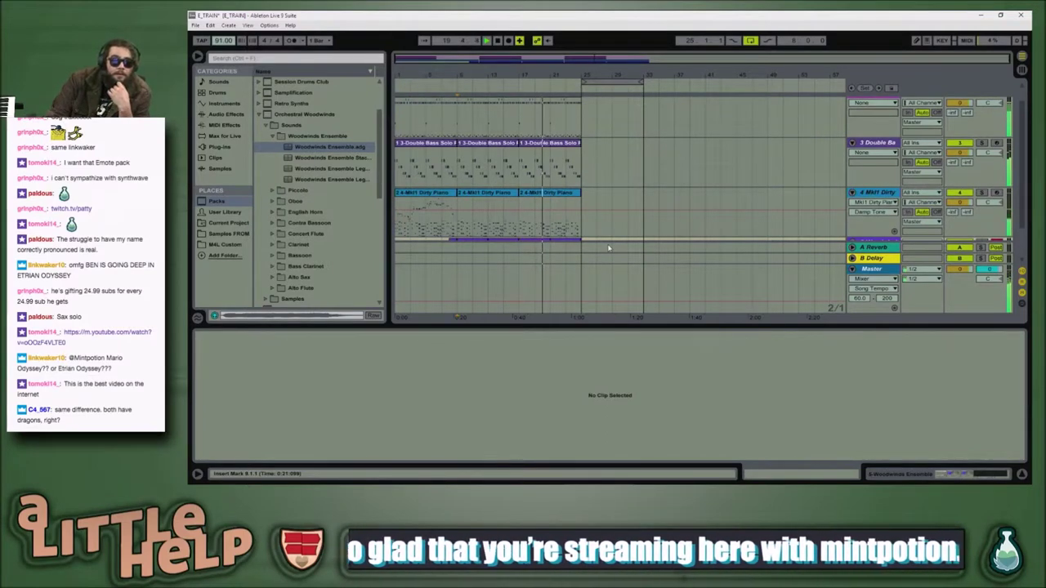
{"action": "left_click", "coordinate": [590, 196]}
{"action": "key", "text": "space"}
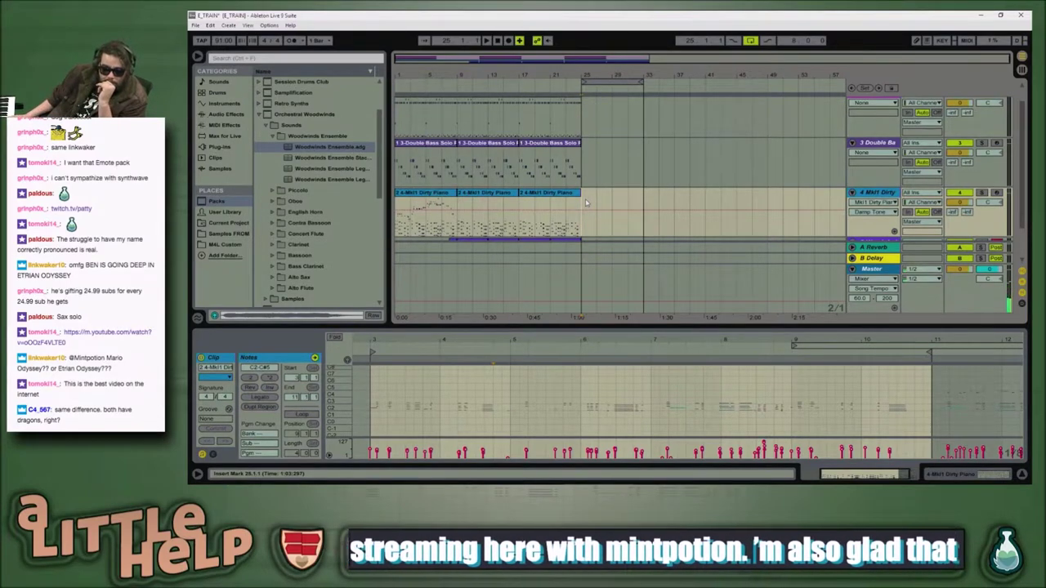
Step: Switch to the browser, play the Bloody Fight YouTube video again, and return to Ableton Live
{"action": "key", "text": "alt+Tab"}
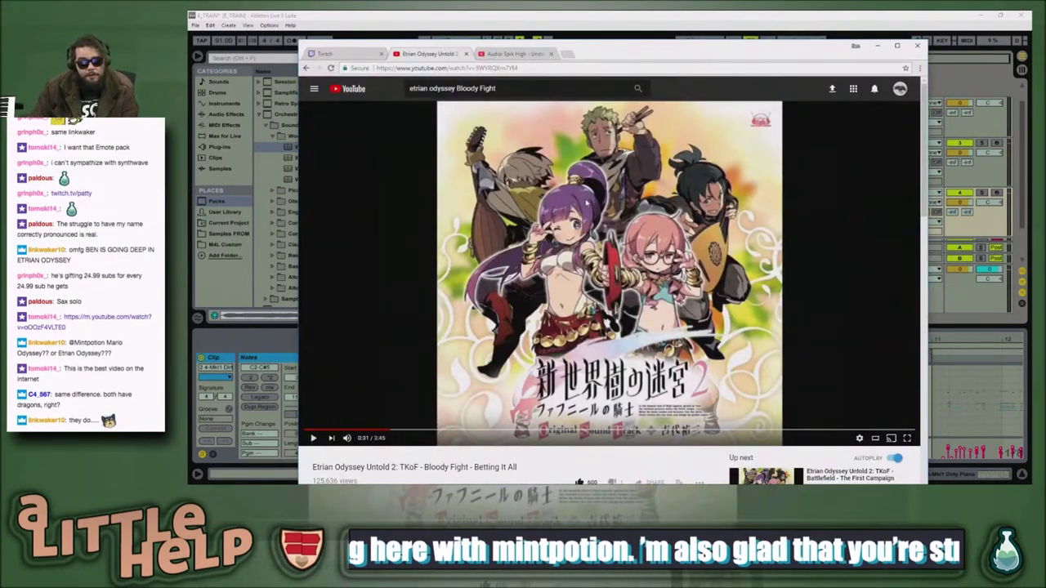
{"action": "left_click", "coordinate": [571, 235]}
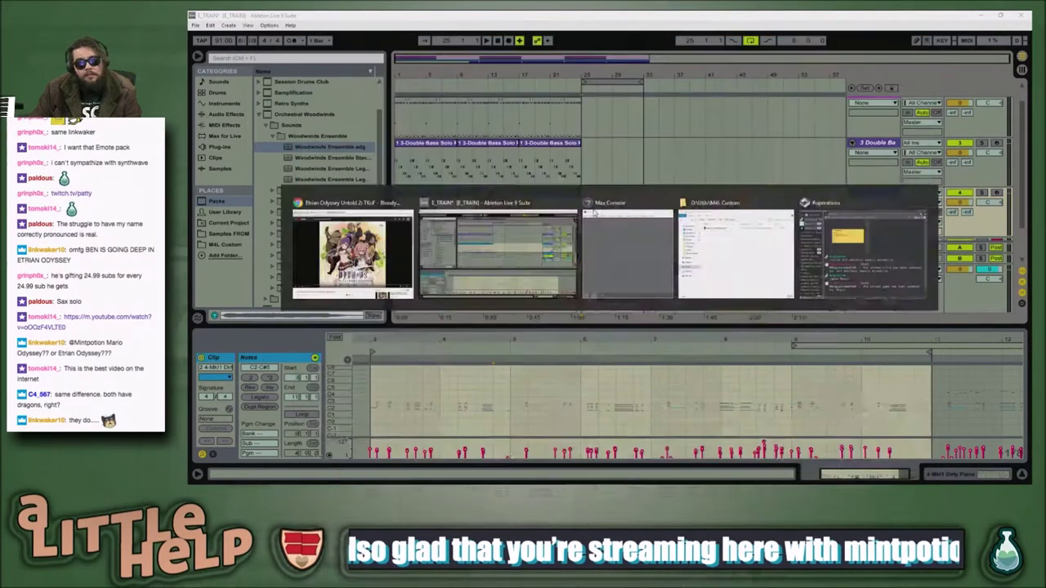
{"action": "key", "text": "alt+Tab"}
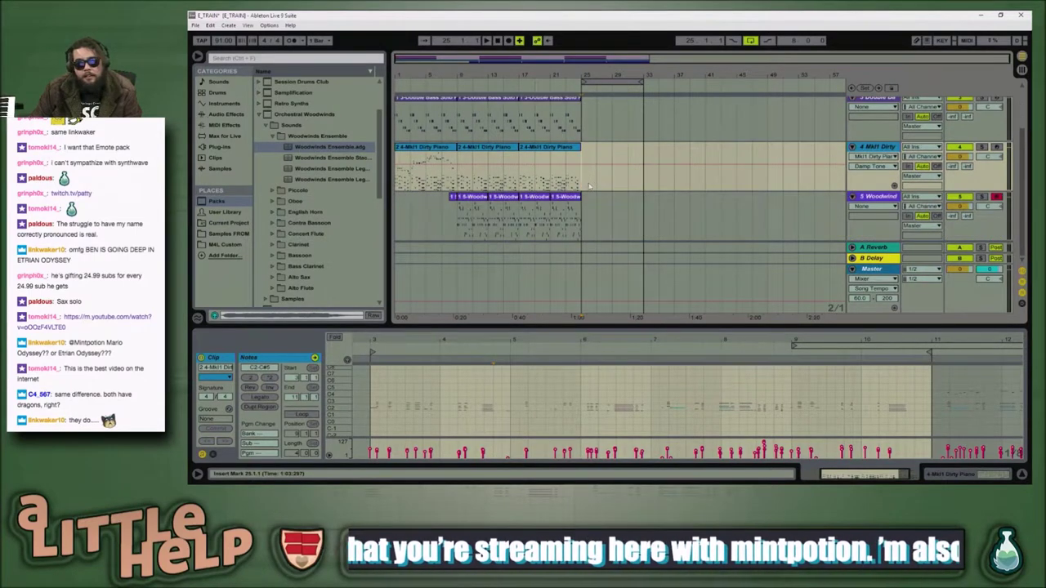
Step: Add a MIDI track below Woodwinds with the Vibraphone.adg instrument from the Orchestral Mallets pack
{"action": "left_click", "coordinate": [266, 125]}
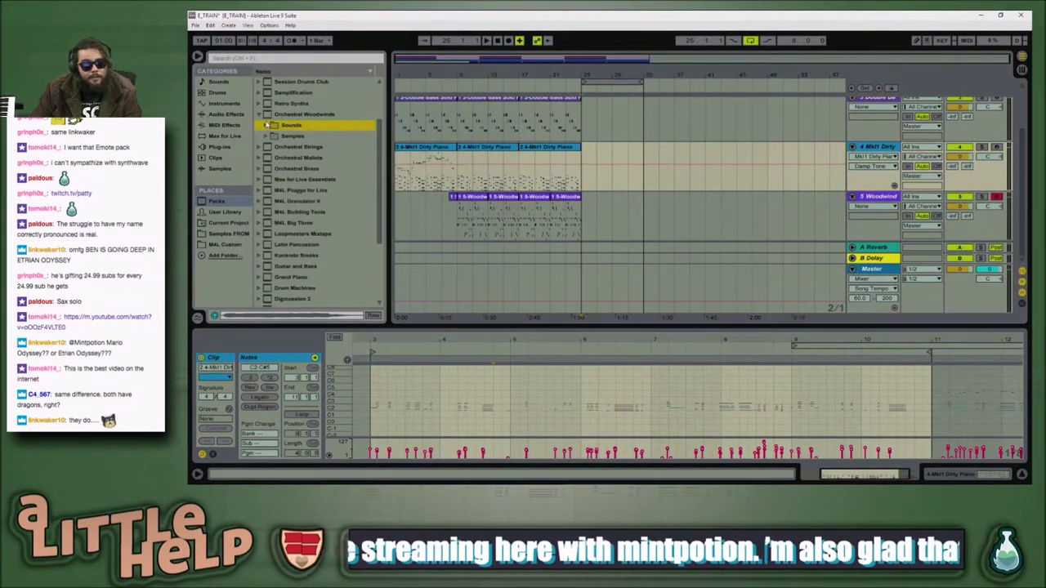
{"action": "left_click", "coordinate": [259, 114]}
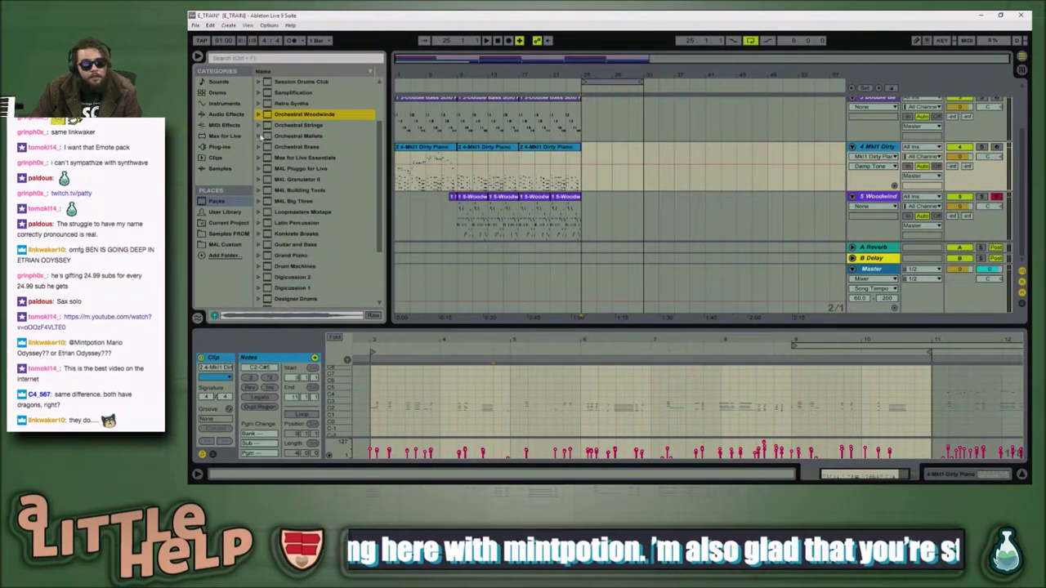
{"action": "left_click", "coordinate": [259, 136]}
{"action": "left_click", "coordinate": [268, 158]}
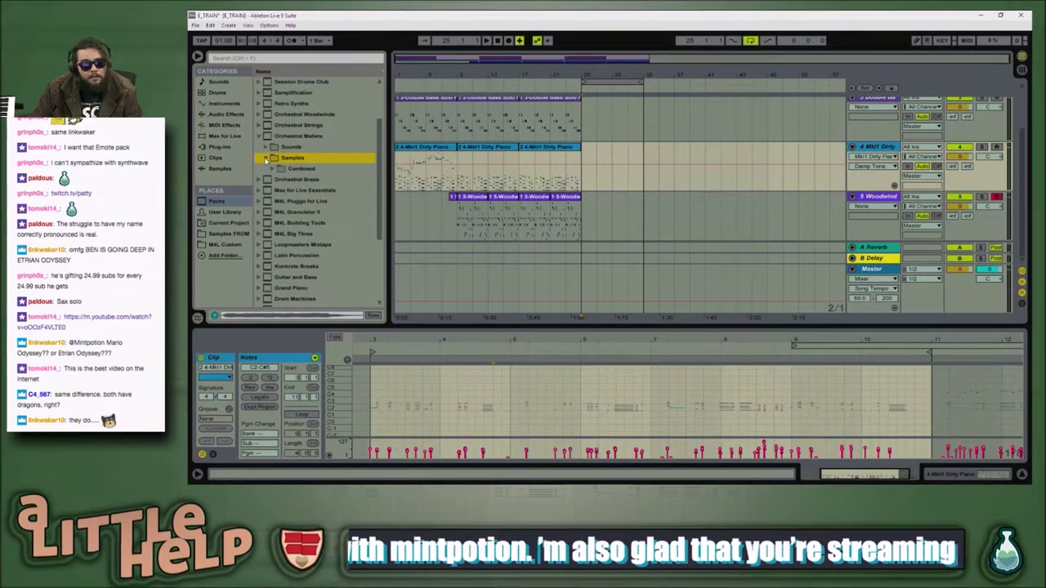
{"action": "left_click", "coordinate": [266, 159]}
{"action": "left_click", "coordinate": [265, 148]}
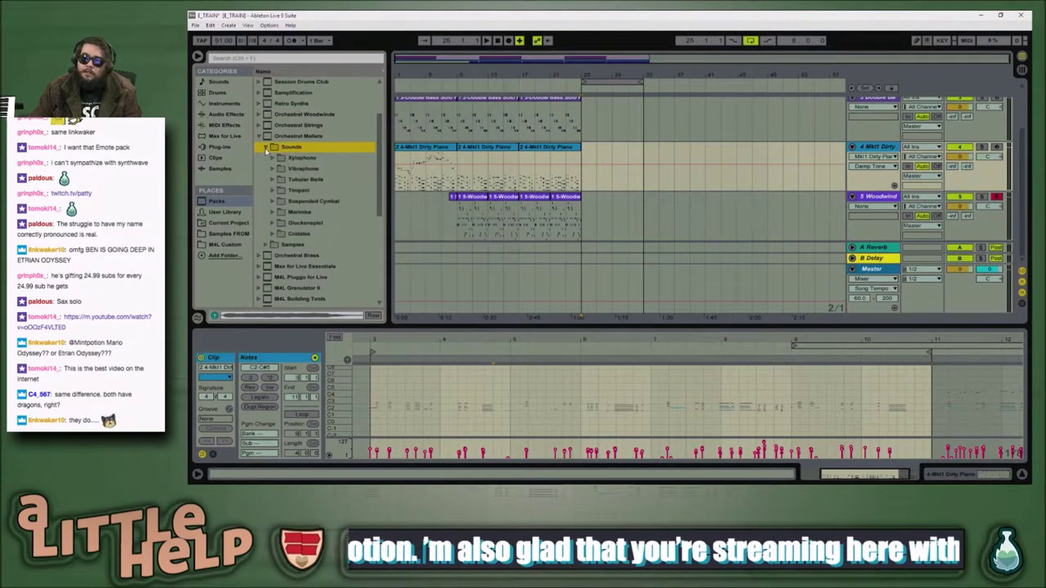
{"action": "left_click", "coordinate": [272, 168]}
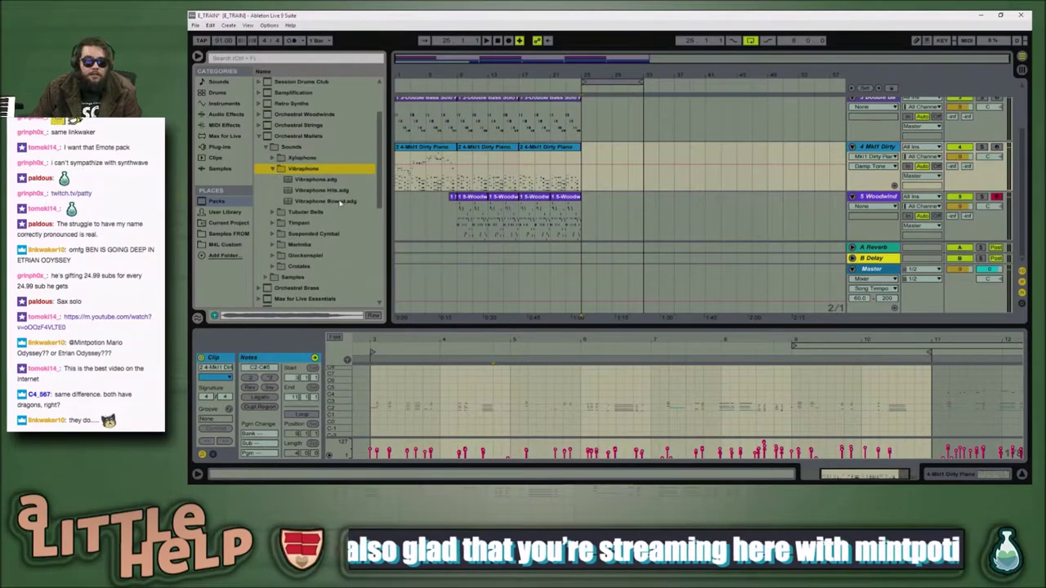
{"action": "left_click", "coordinate": [300, 179]}
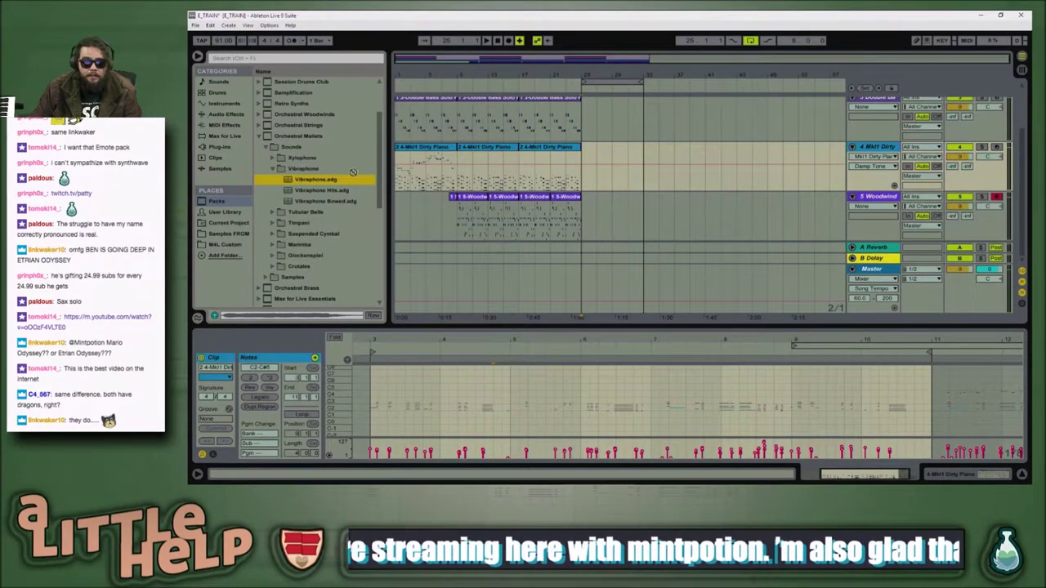
{"action": "left_click", "coordinate": [671, 210]}
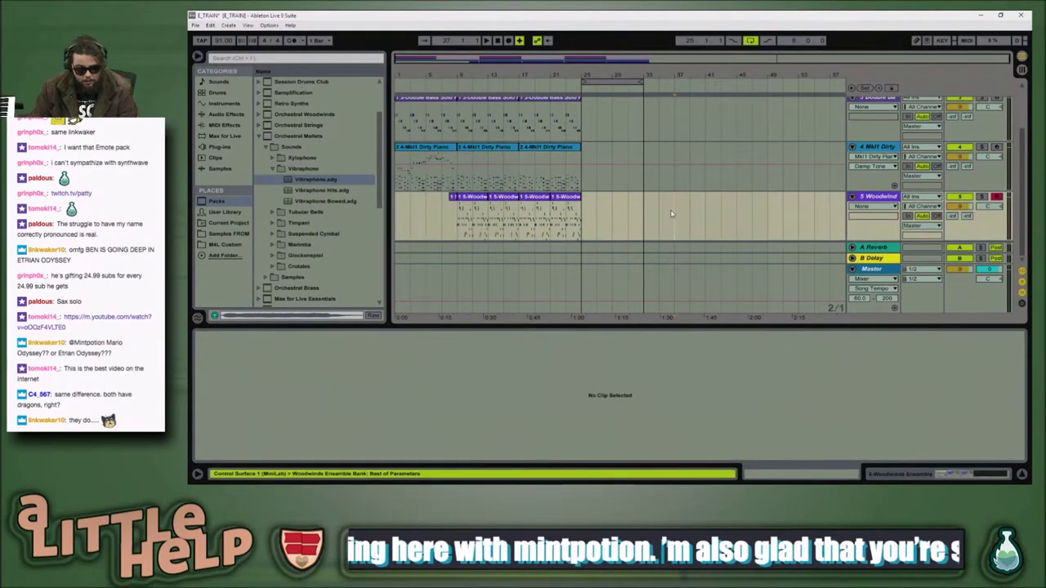
{"action": "key", "text": "ctrl+shift+t"}
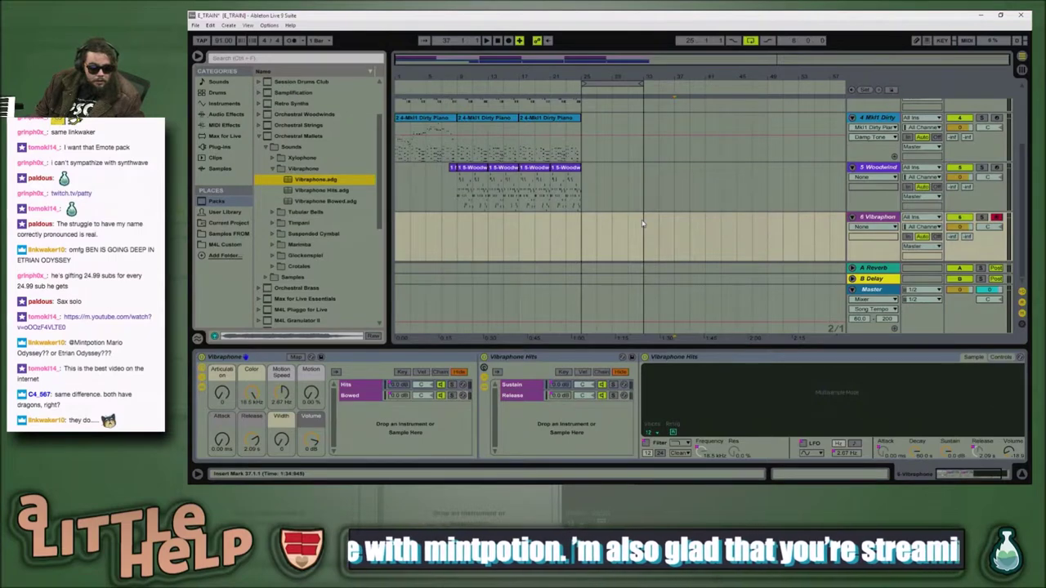
Step: Turn on the metronome and play back the existing arrangement from bar 19
{"action": "key", "text": "space"}
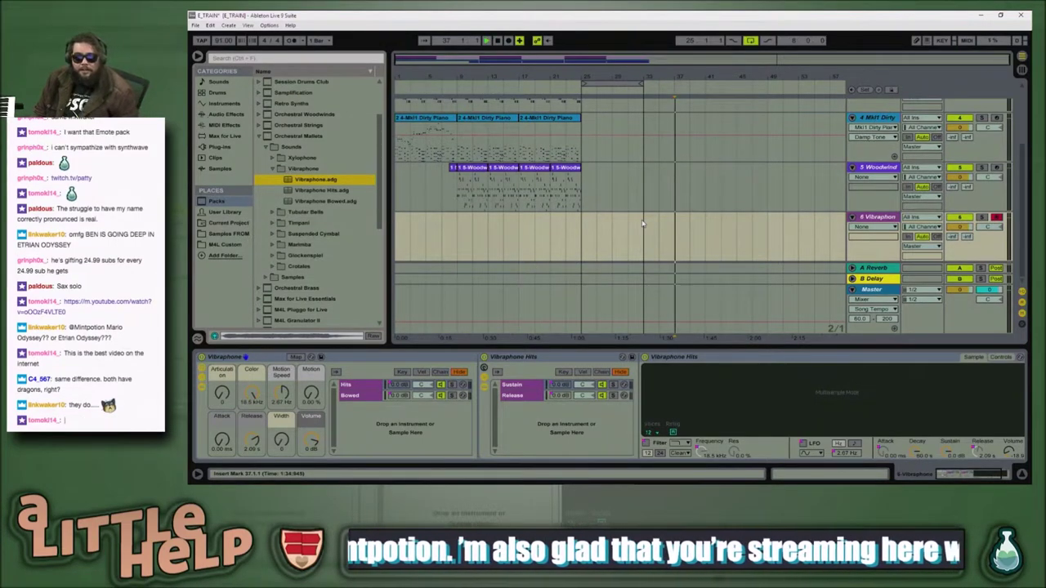
{"action": "left_click", "coordinate": [586, 247]}
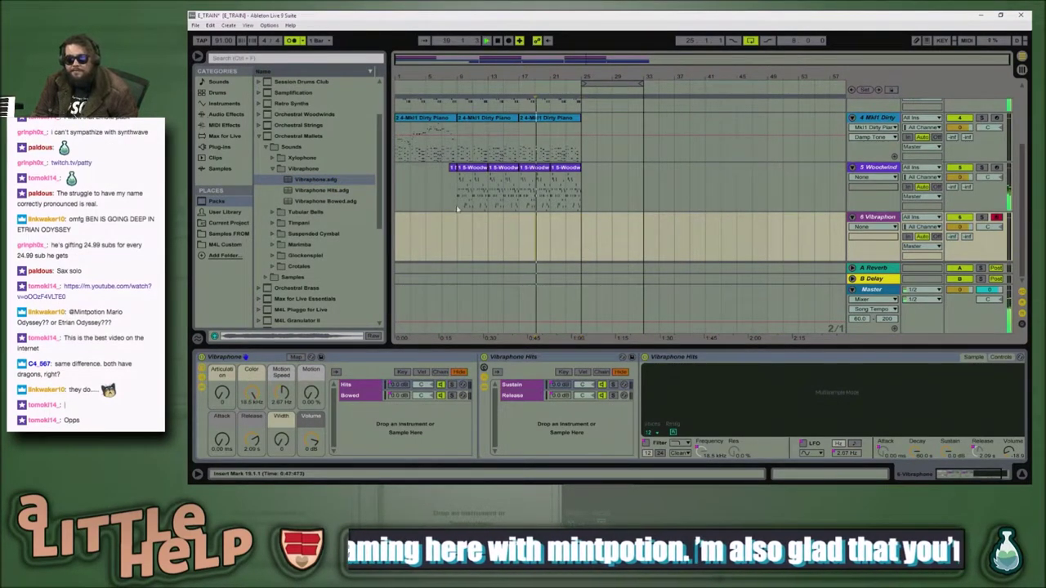
{"action": "key", "text": "Up"}
{"action": "scroll", "coordinate": [584, 185], "scroll_direction": "up", "scroll_amount": 3}
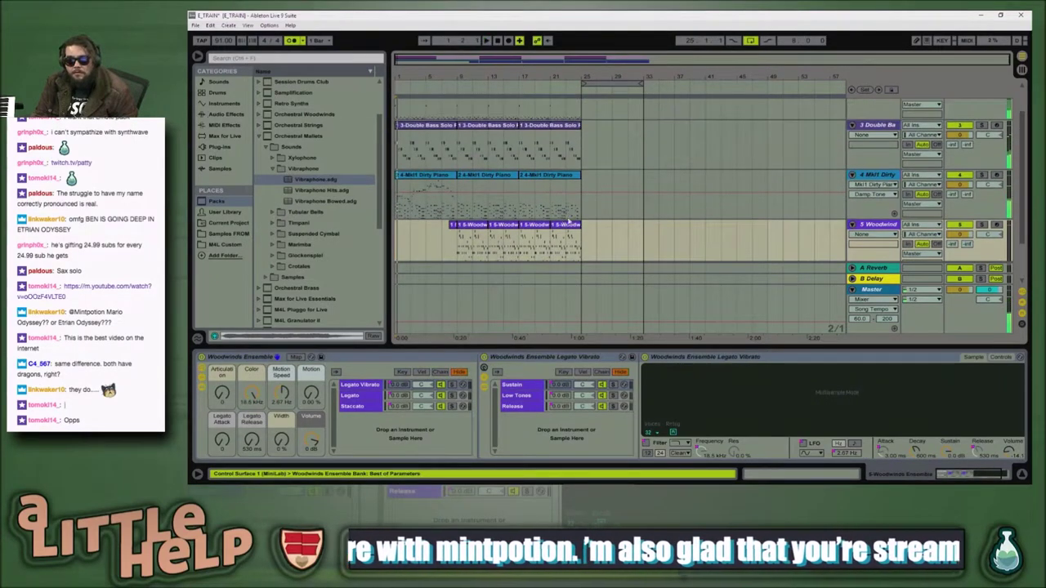
Step: Extend the last Kit-OldSchool drum clip to bar 33 and play the drums past bar 25
{"action": "scroll", "coordinate": [584, 131], "scroll_direction": "up", "scroll_amount": 1}
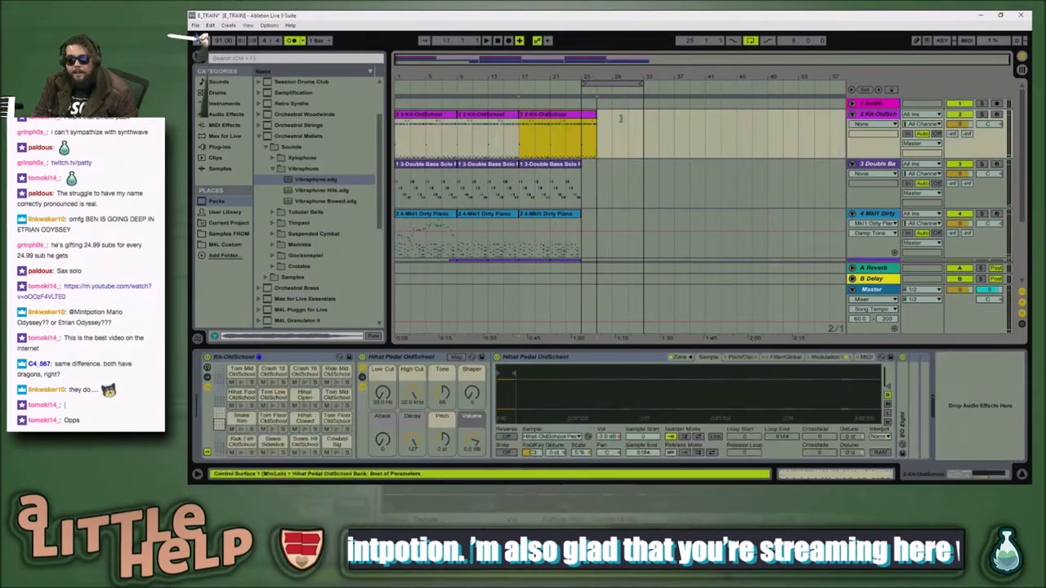
{"action": "left_click", "coordinate": [588, 150]}
{"action": "key", "text": "space"}
{"action": "left_click", "coordinate": [612, 216]}
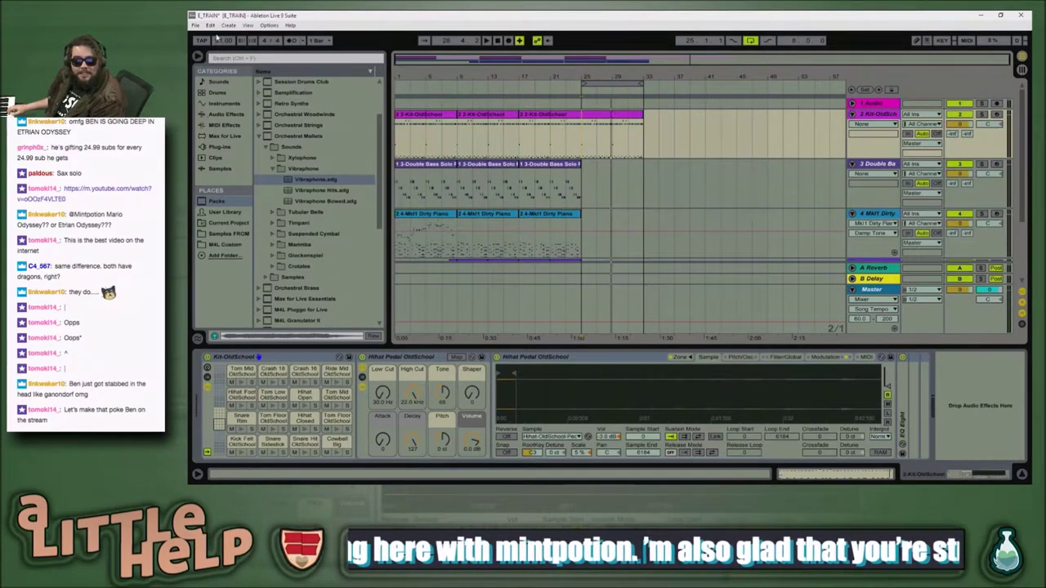
Step: Set the song tempo to 80 BPM and play the arrangement from bar 1 and from bar 23
{"action": "key", "text": "Return"}
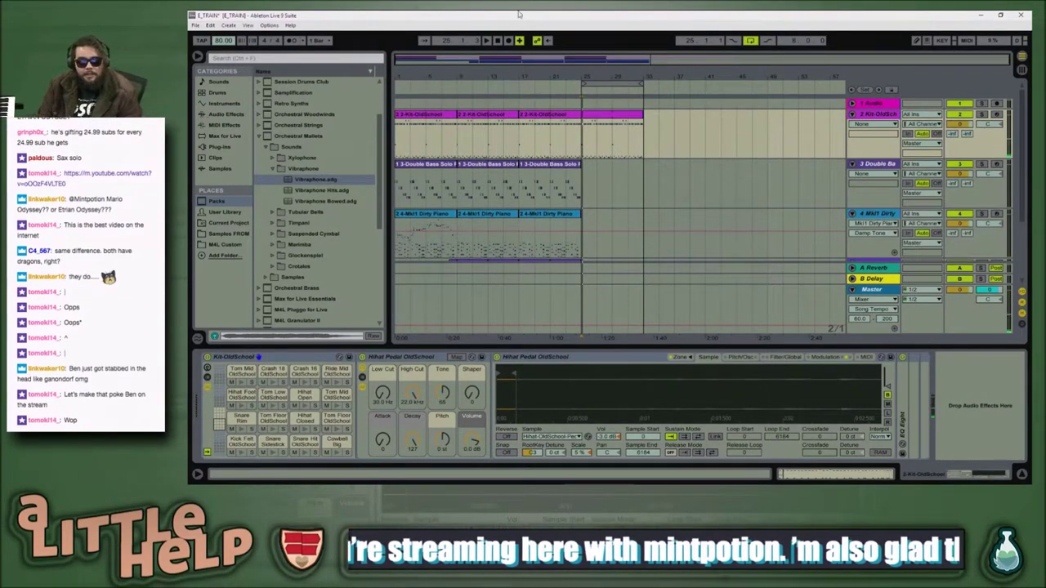
{"action": "key", "text": "space"}
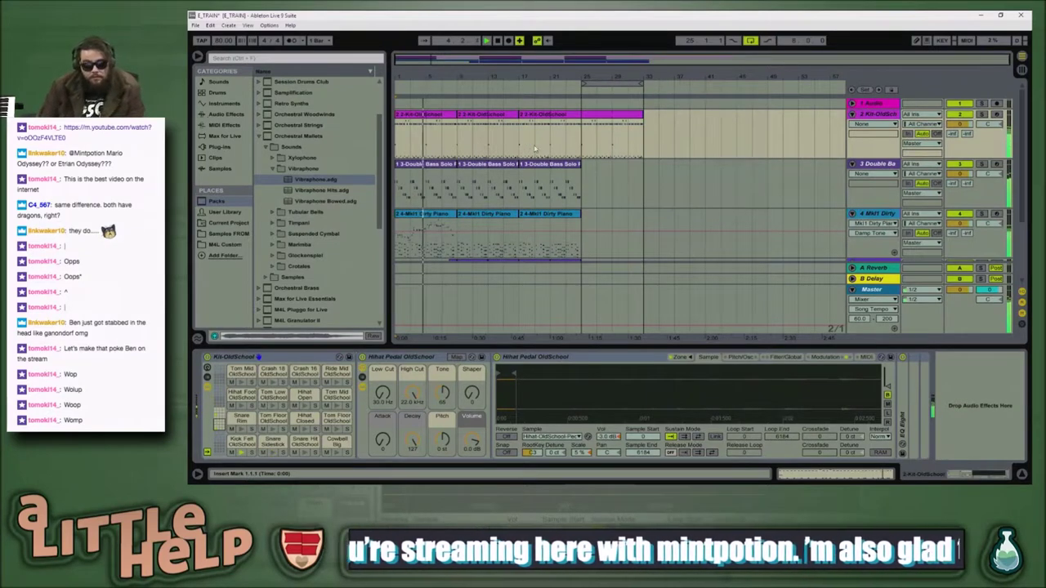
{"action": "left_click", "coordinate": [575, 200]}
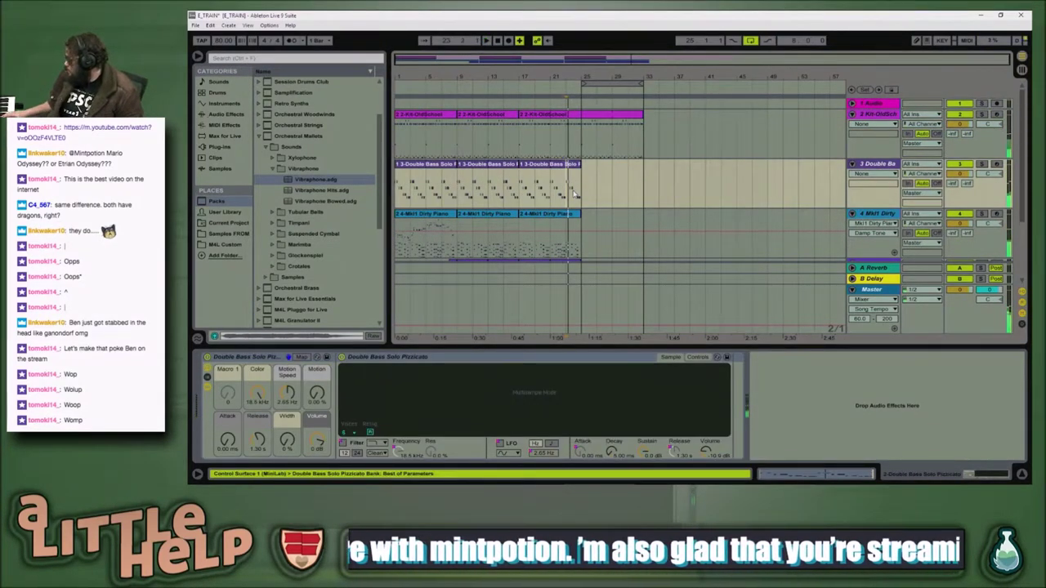
{"action": "left_click", "coordinate": [575, 193]}
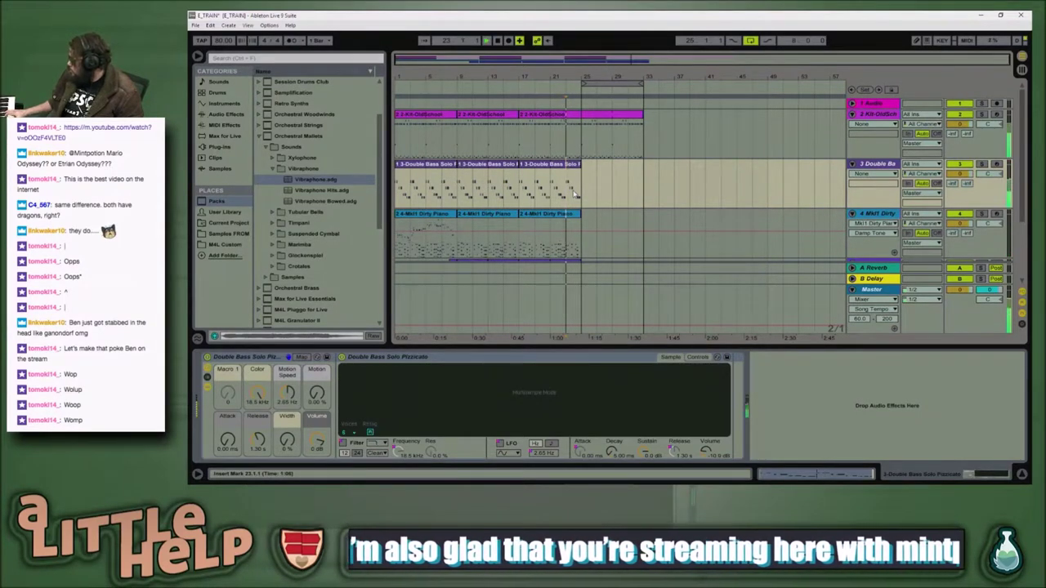
{"action": "key", "text": "space"}
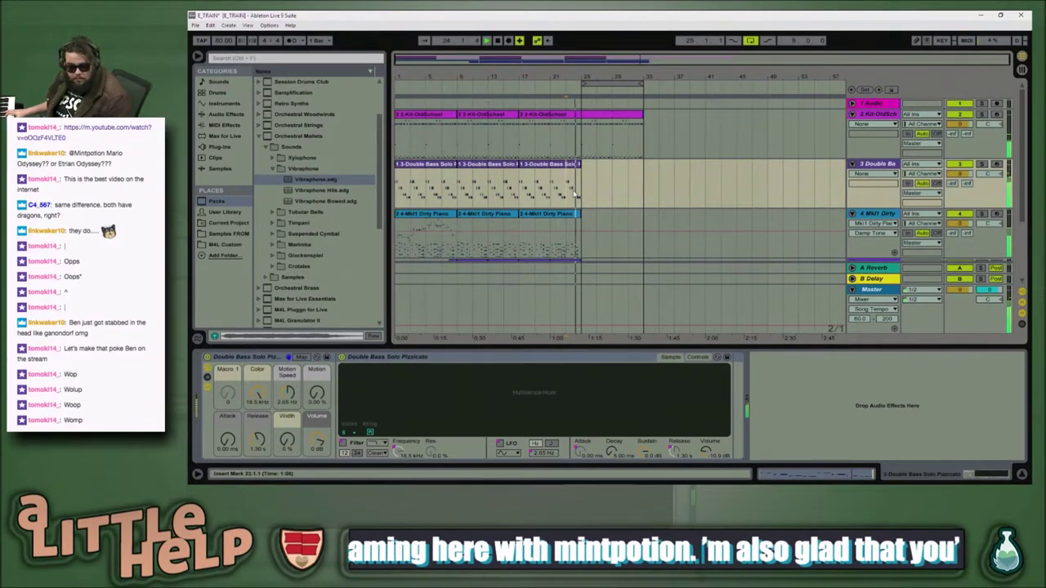
{"action": "key", "text": "space"}
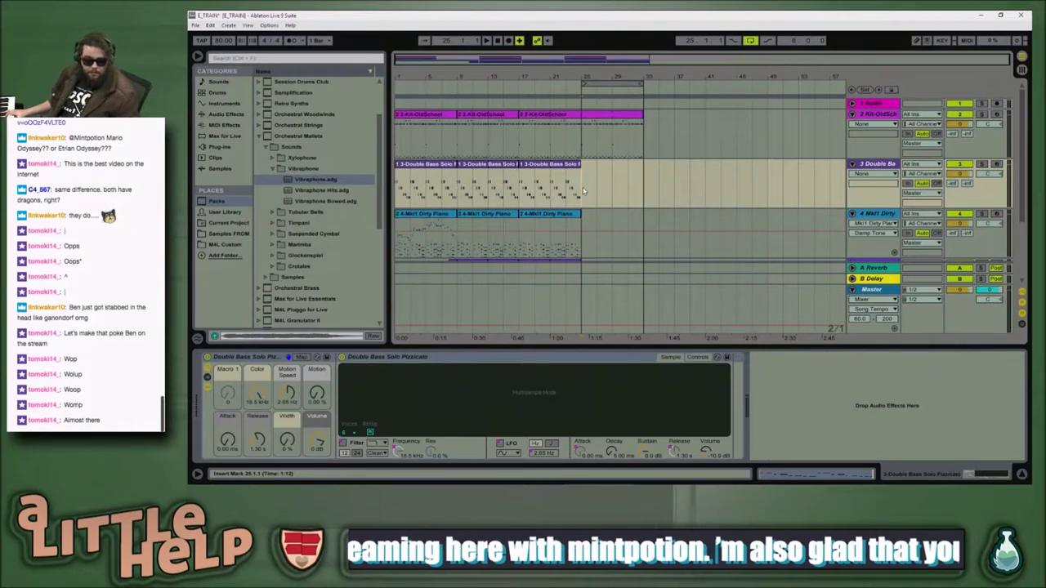
Step: Record a one-bar vibraphone phrase from bar 25 with the metronome on, redoing the first take
{"action": "key", "text": "space"}
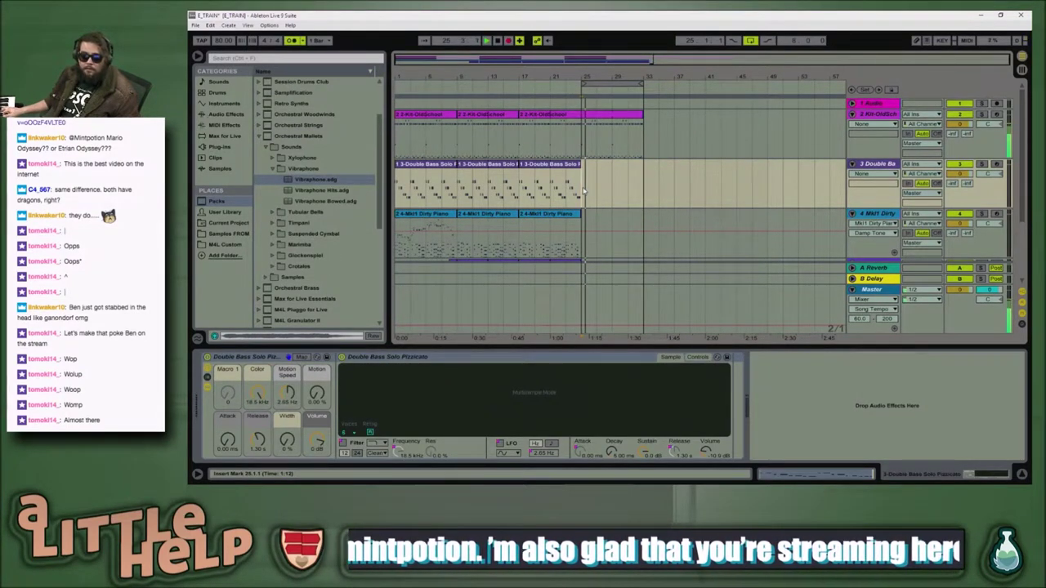
{"action": "key", "text": "space"}
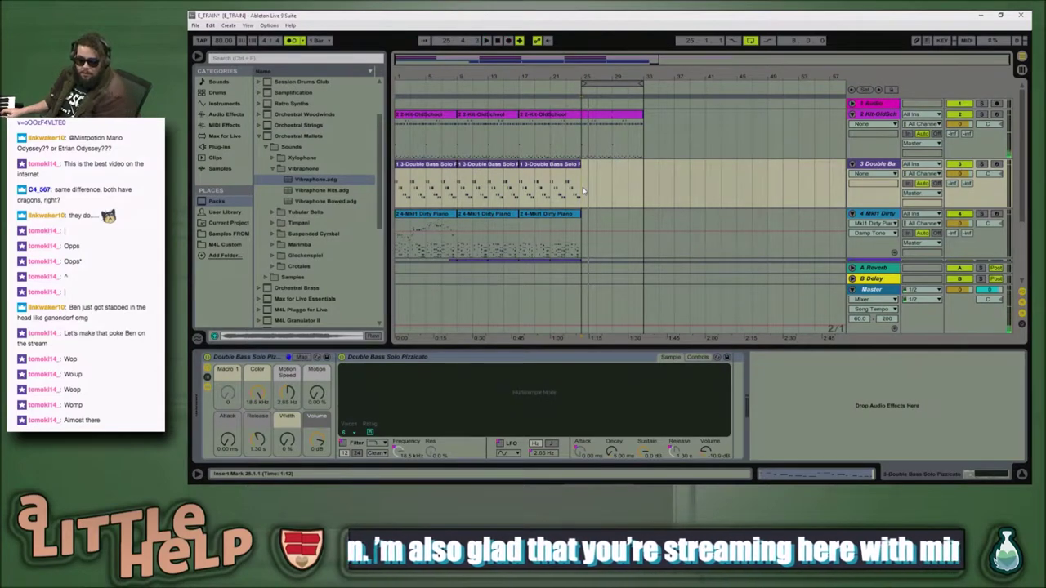
{"action": "scroll", "coordinate": [583, 190], "scroll_direction": "down", "scroll_amount": 4}
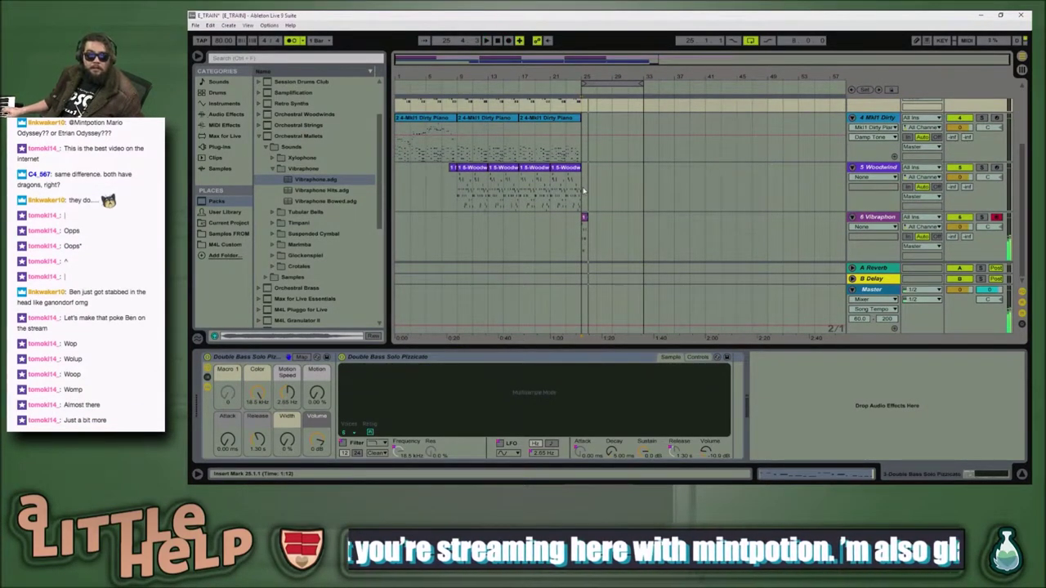
{"action": "key", "text": "space"}
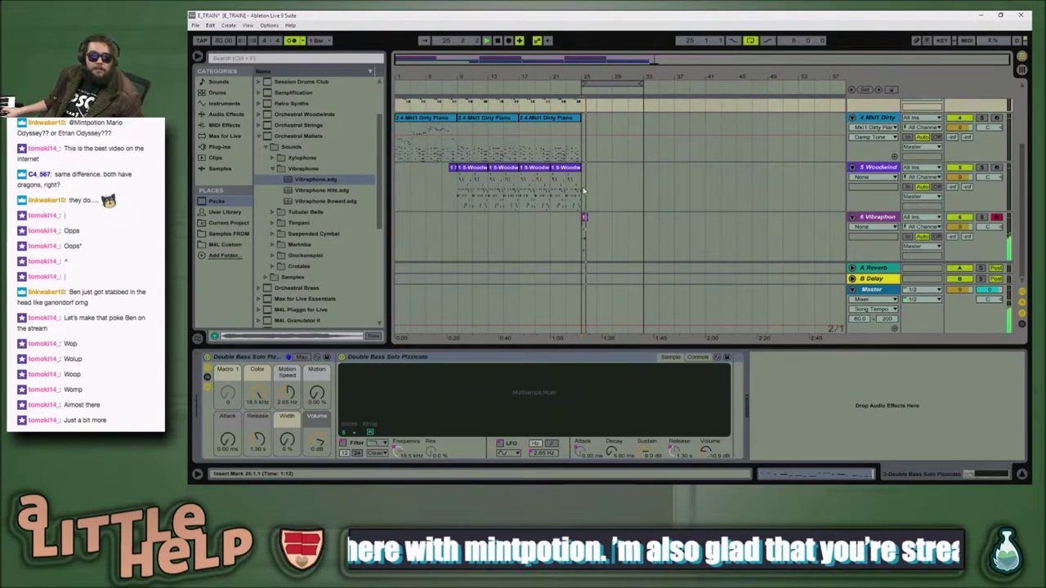
{"action": "key", "text": "F9"}
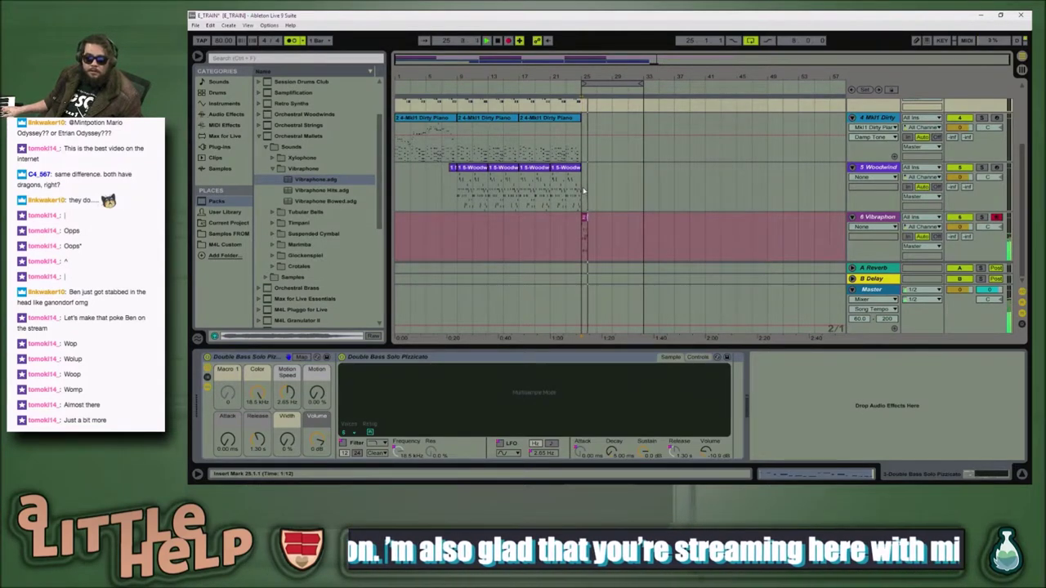
{"action": "key", "text": "space"}
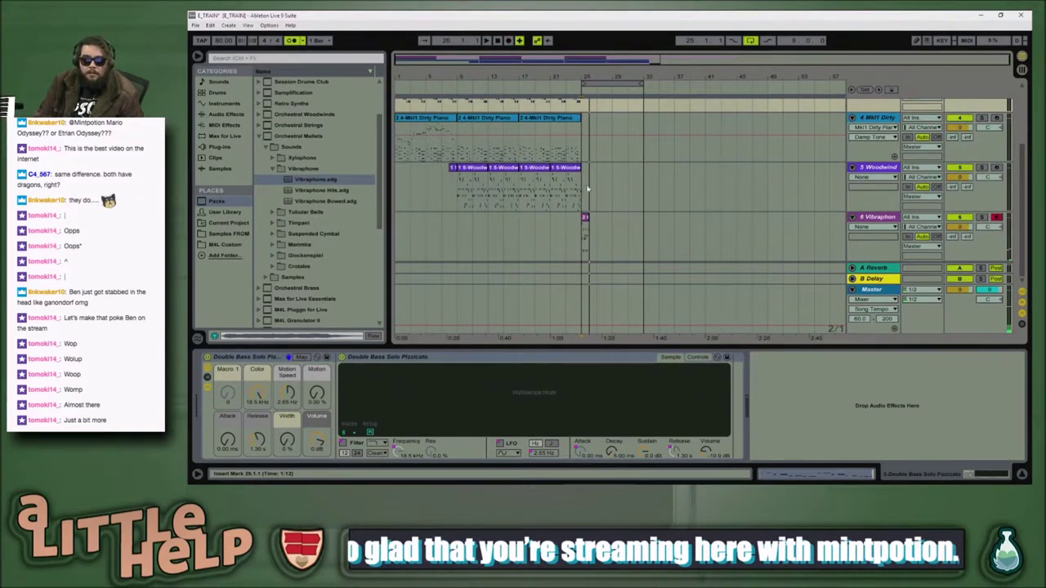
Step: Select the recorded vibraphone clip at bar 25 and play it back
{"action": "left_click_drag", "start_coordinate": [602, 60], "coordinate": [621, 163]}
{"action": "left_click", "coordinate": [689, 228]}
{"action": "key", "text": "space"}
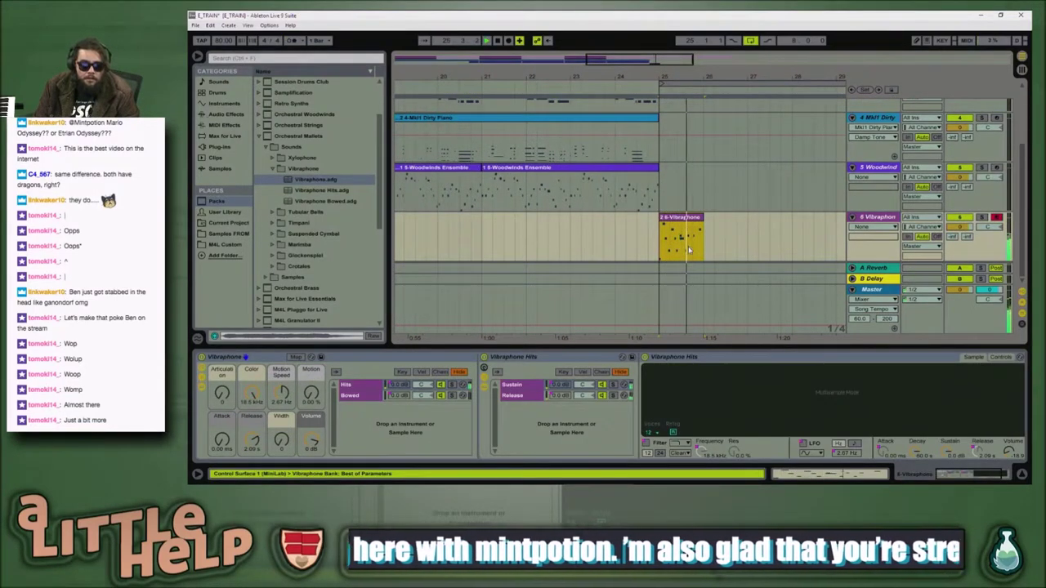
Step: Open the Vibraphone clip at bar 25 in an enlarged note editor and audition its notes around beat 1.3
{"action": "key", "text": "space"}
{"action": "double_click", "coordinate": [688, 241]}
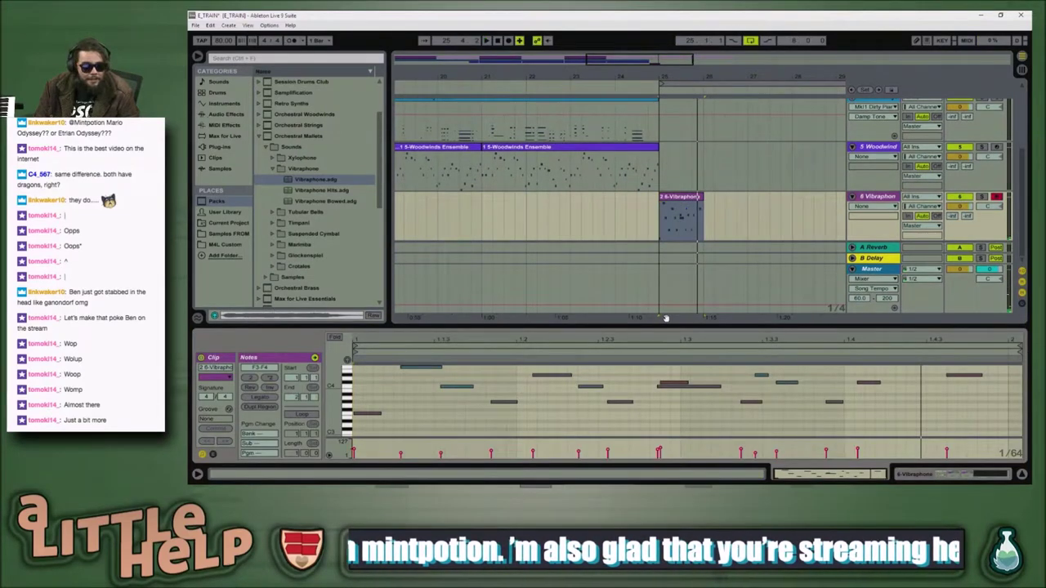
{"action": "left_click_drag", "start_coordinate": [664, 325], "coordinate": [664, 181]}
{"action": "scroll", "coordinate": [694, 368], "scroll_direction": "up", "scroll_amount": 2}
{"action": "left_click", "coordinate": [693, 370]}
{"action": "key", "text": "space"}
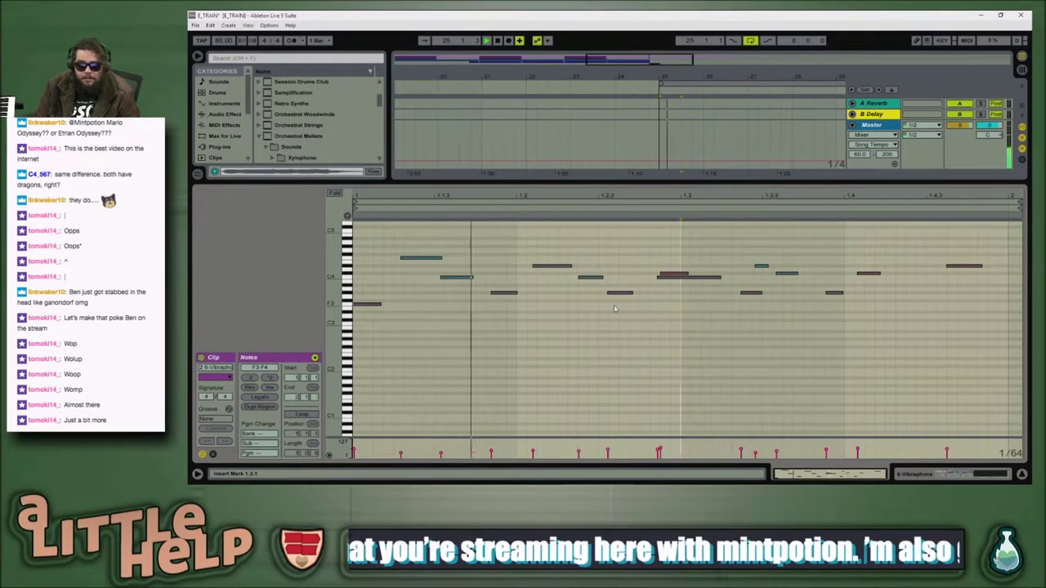
{"action": "mouse_move", "coordinate": [693, 195]}
{"action": "left_mouse_down"}
{"action": "mouse_move", "coordinate": [694, 206]}
{"action": "mouse_move", "coordinate": [683, 189]}
{"action": "left_mouse_up"}
{"action": "left_click", "coordinate": [675, 310]}
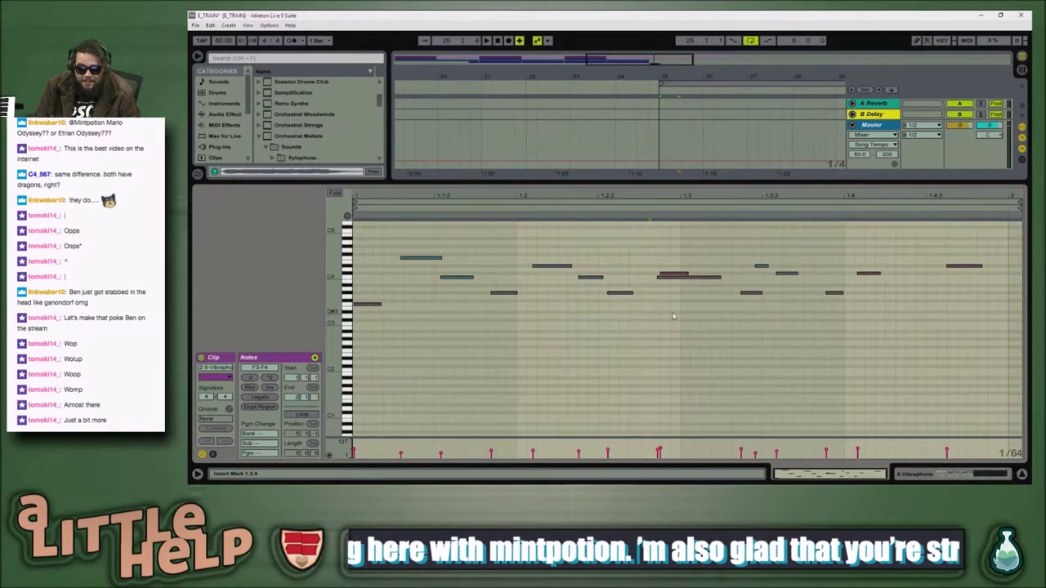
Step: Delete the long C4 note overlapping the shorter note just before beat 1.3, and play the phrase back
{"action": "left_click", "coordinate": [693, 277]}
{"action": "key", "text": "Delete"}
{"action": "key", "text": "space"}
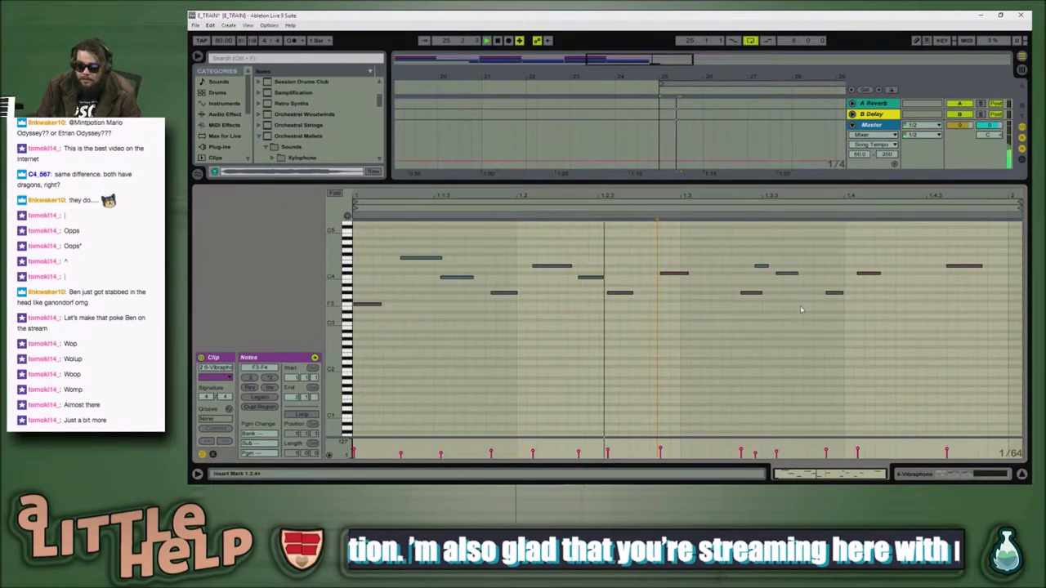
{"action": "key", "text": "space"}
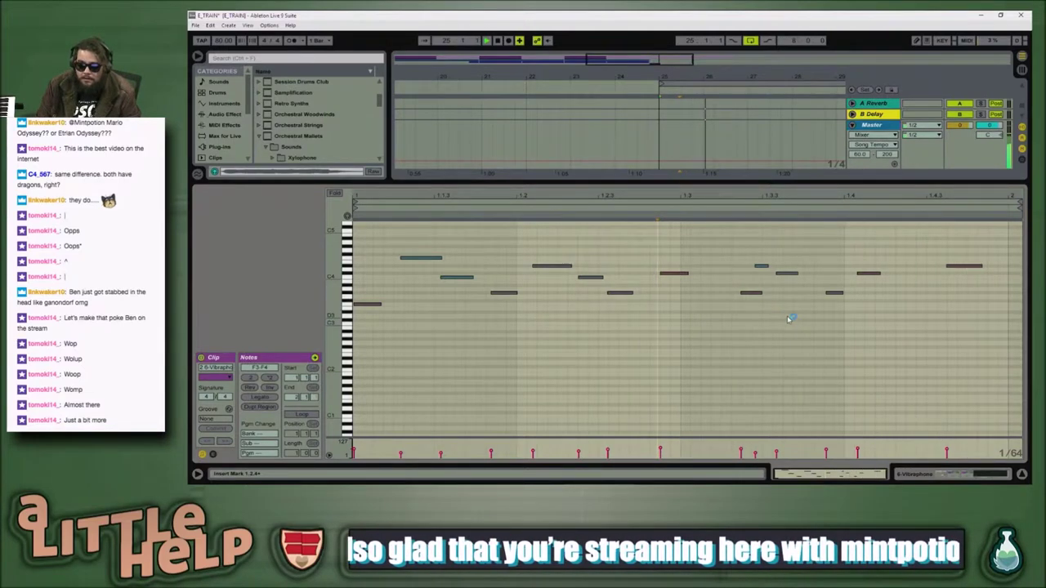
Step: Delete the short upper note just after 1.3.2 in the Vibraphone clip and listen to the phrase
{"action": "left_click", "coordinate": [761, 266]}
{"action": "key", "text": "Delete"}
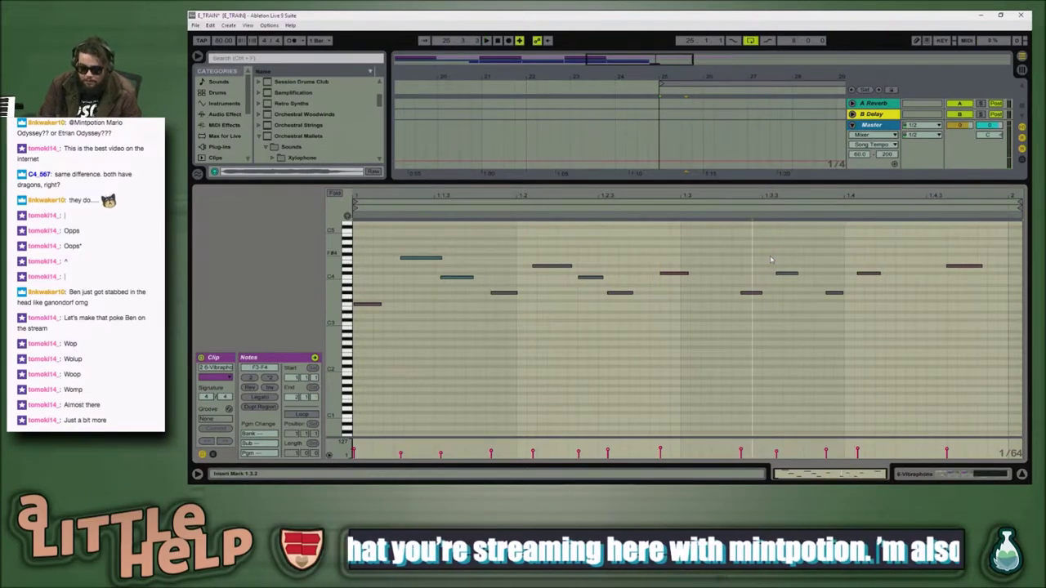
{"action": "key", "text": "space"}
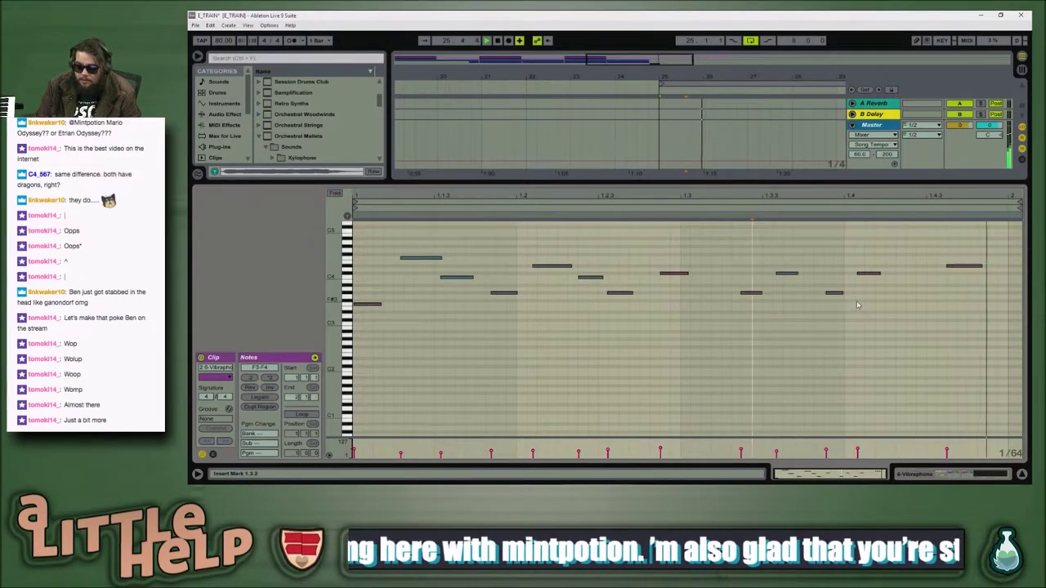
{"action": "key", "text": "space"}
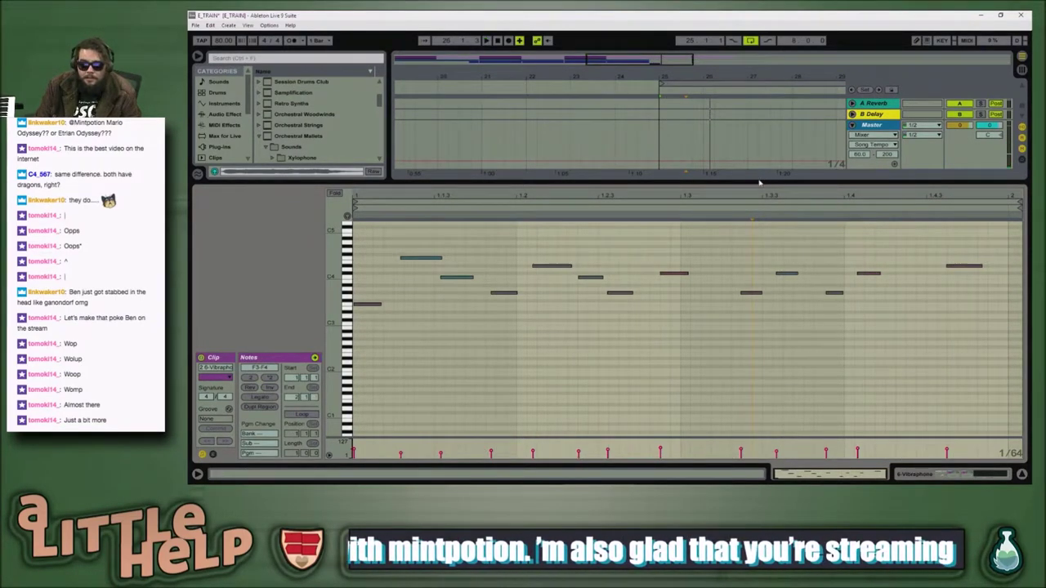
Step: Shrink the note editor to reveal the arrangement tracks, select the Vibraphone clip and save the set
{"action": "left_click_drag", "start_coordinate": [757, 184], "coordinate": [757, 334]}
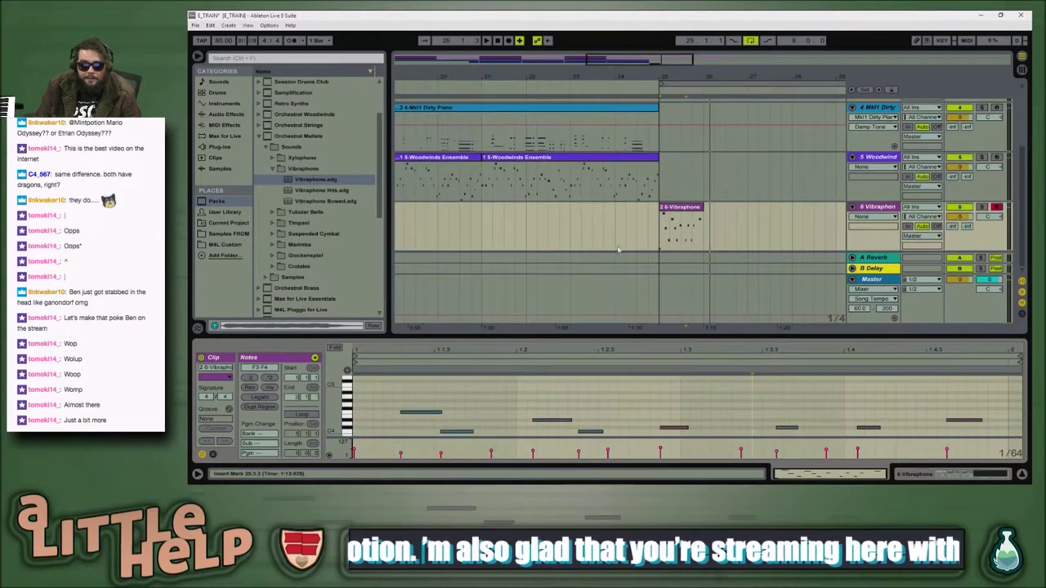
{"action": "left_click", "coordinate": [615, 242]}
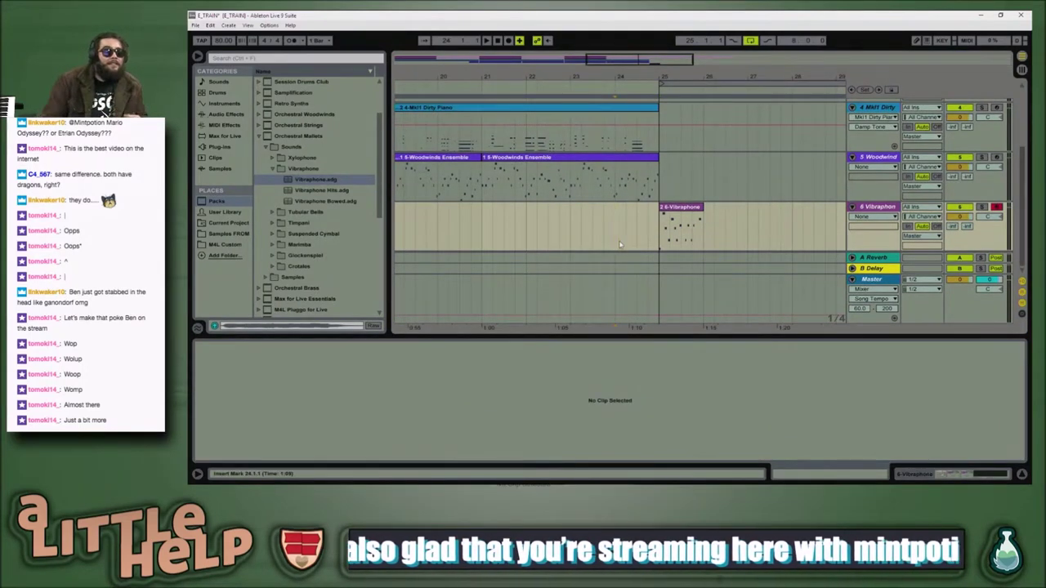
{"action": "left_click", "coordinate": [689, 211]}
{"action": "key", "text": "ctrl+s"}
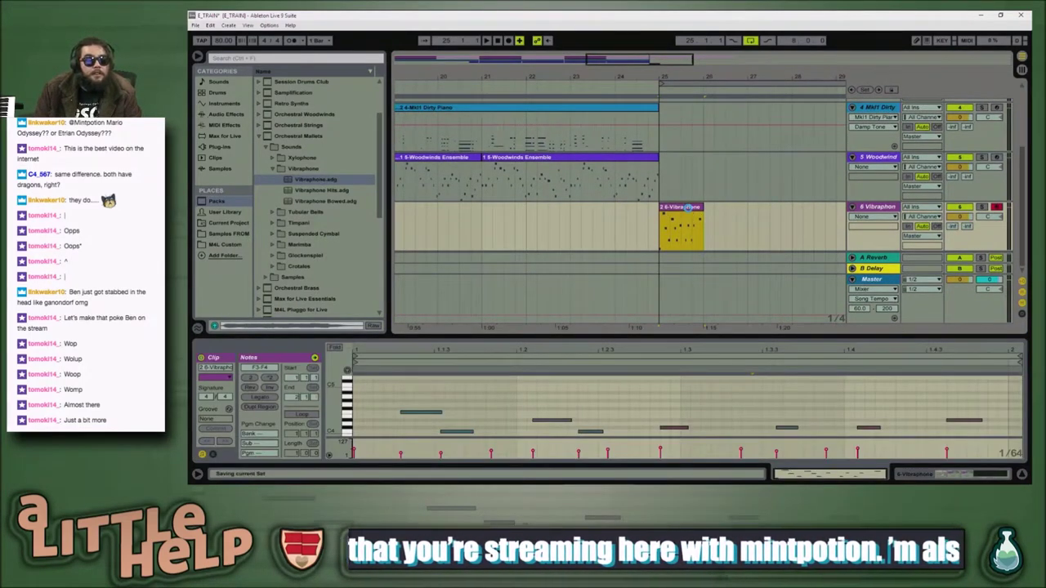
Step: Switch to the browser and listen to the Etrian Odyssey "Bloody Fight - Betting It All" reference video from about 0:30
{"action": "key", "text": "alt+Tab"}
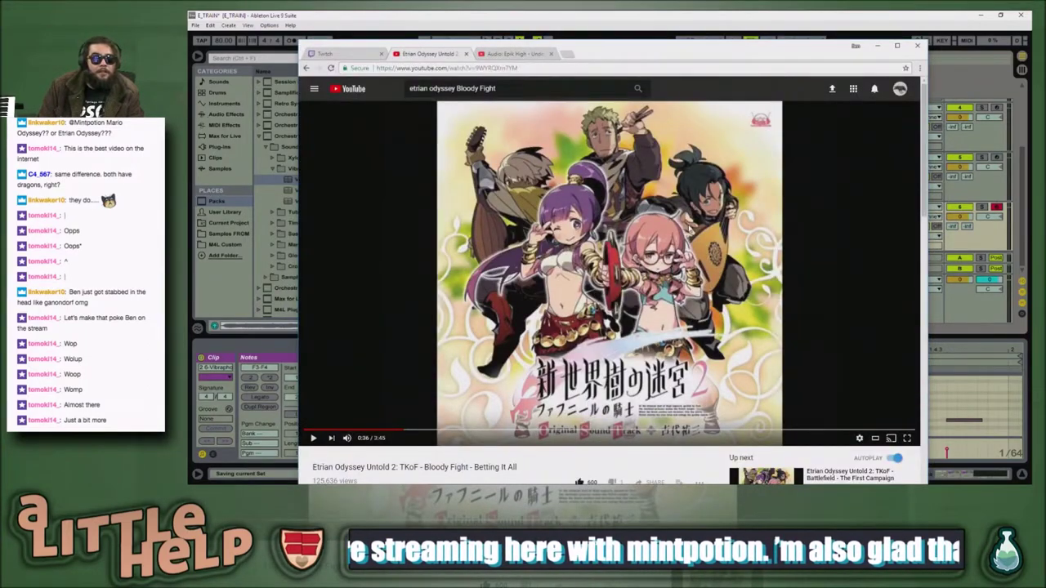
{"action": "key", "text": "super"}
{"action": "key", "text": "Escape"}
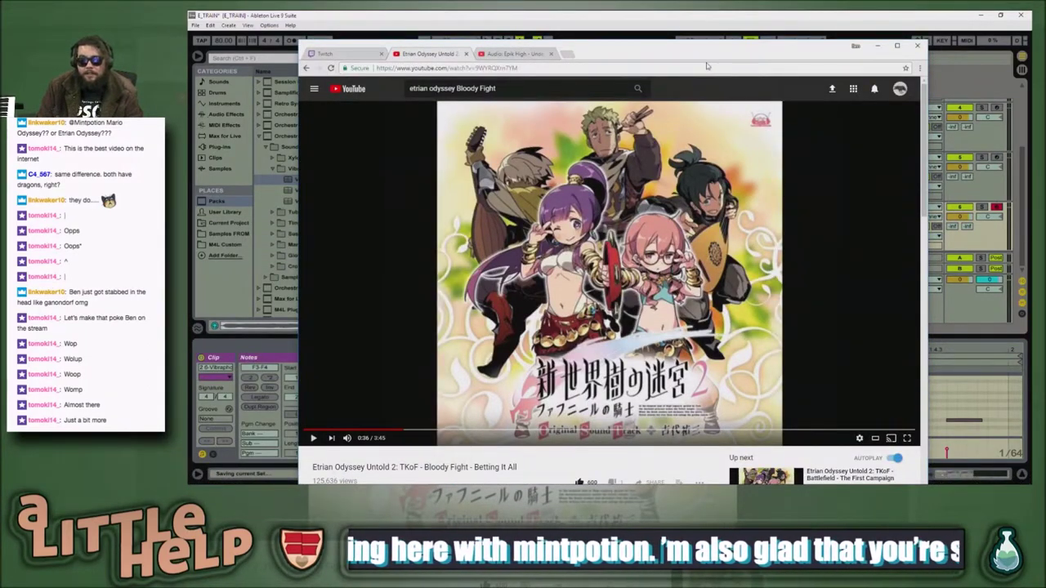
{"action": "left_click", "coordinate": [535, 54]}
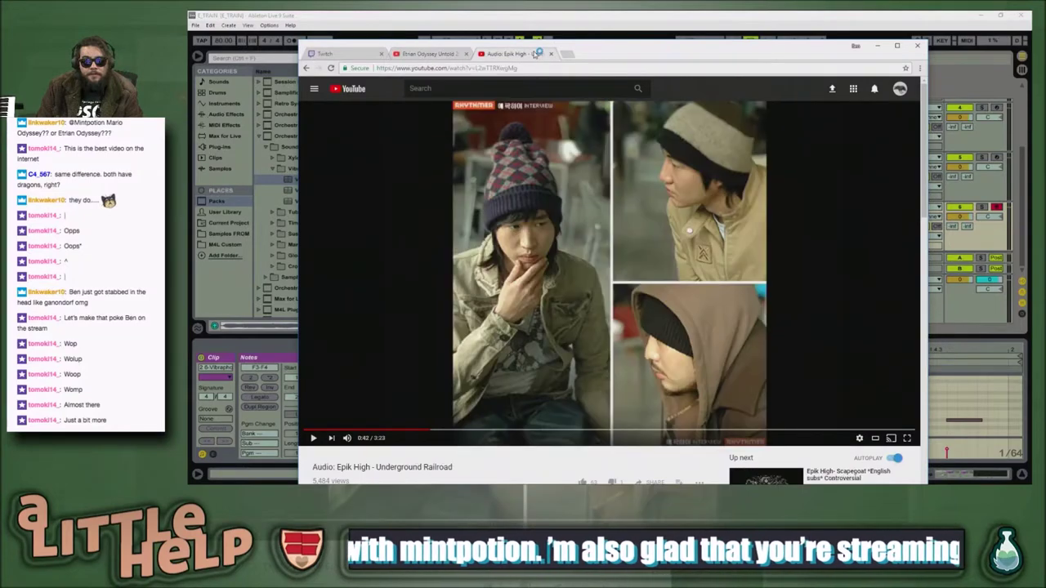
{"action": "left_click", "coordinate": [420, 51]}
{"action": "key", "text": "space"}
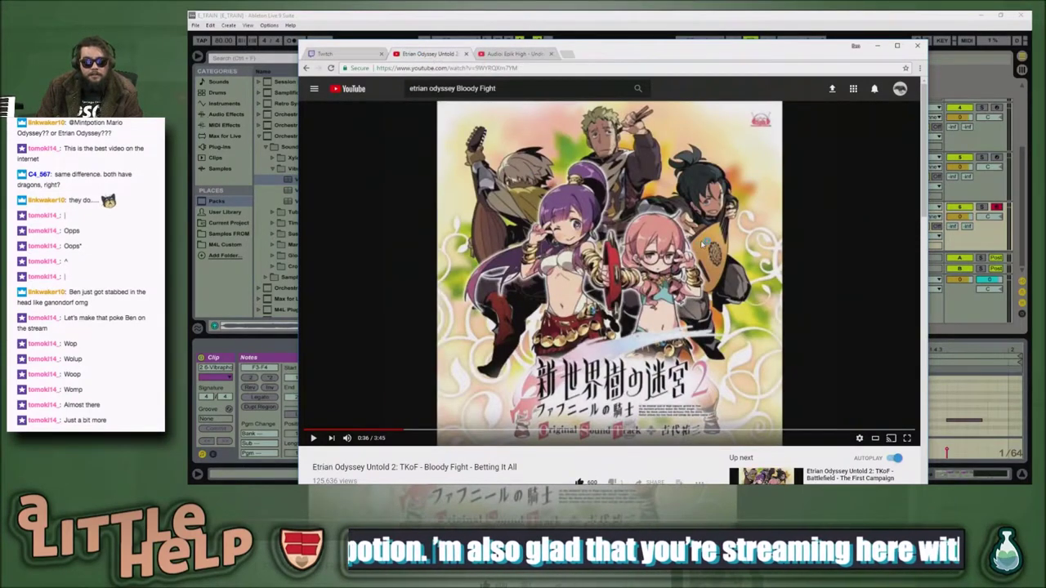
{"action": "key", "text": "space"}
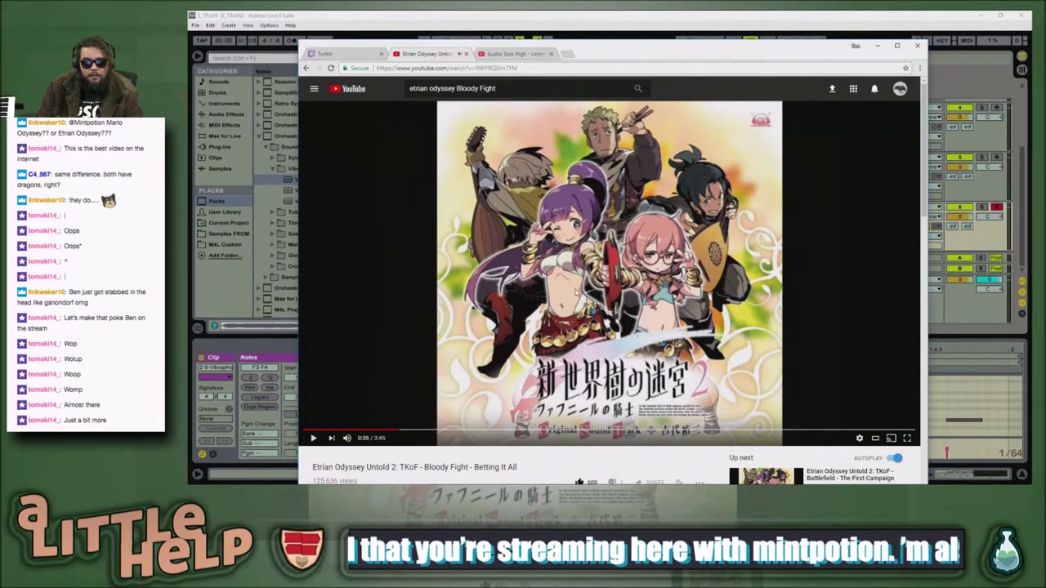
{"action": "left_click", "coordinate": [315, 437]}
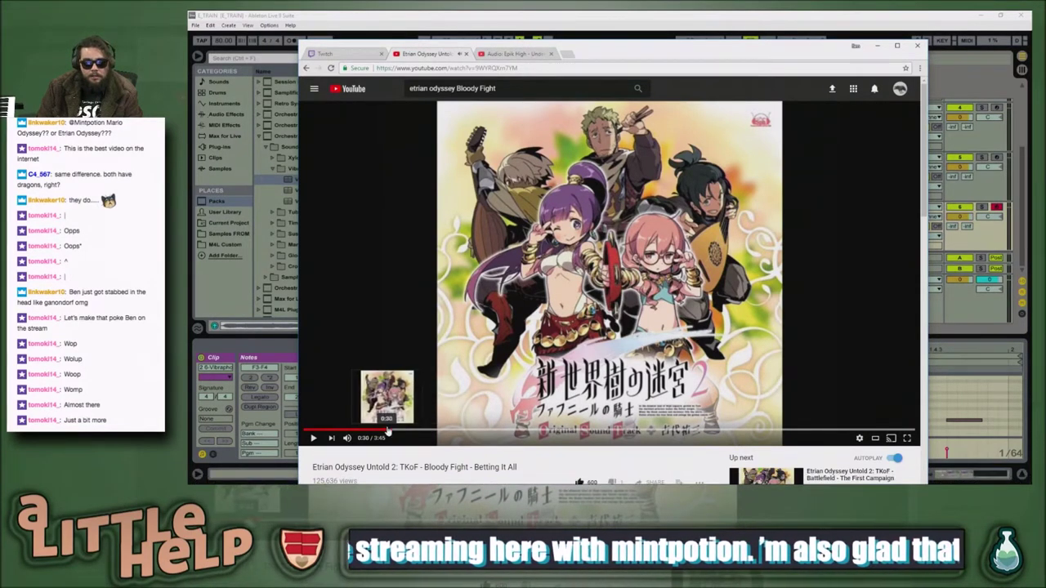
{"action": "left_click", "coordinate": [390, 431]}
{"action": "key", "text": "space"}
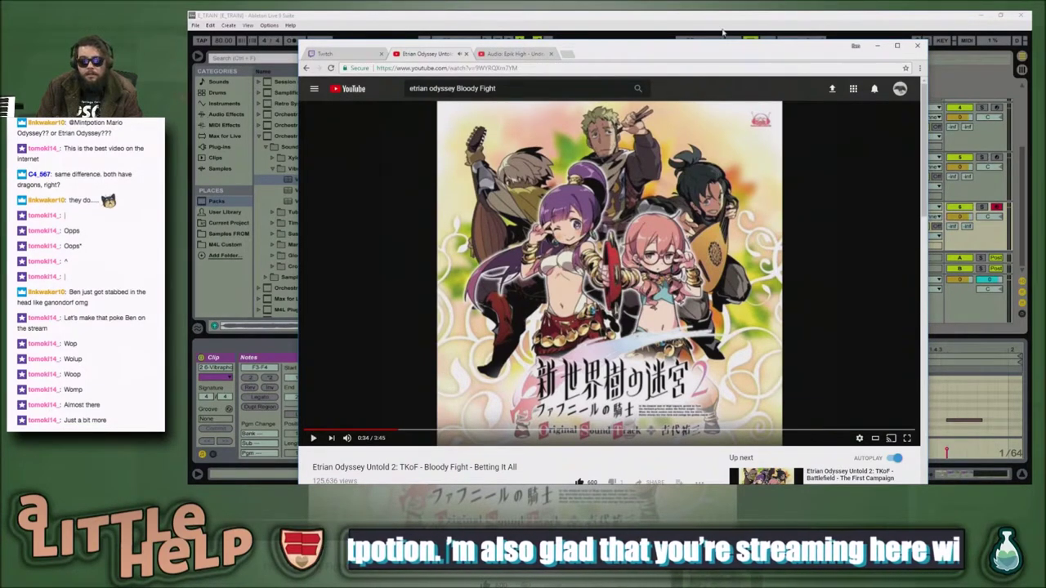
Step: Switch back to Ableton Live and ready the Double Bass track for playing at bar 25
{"action": "key", "text": "alt+Tab"}
{"action": "scroll", "coordinate": [698, 184], "scroll_direction": "up", "scroll_amount": 2}
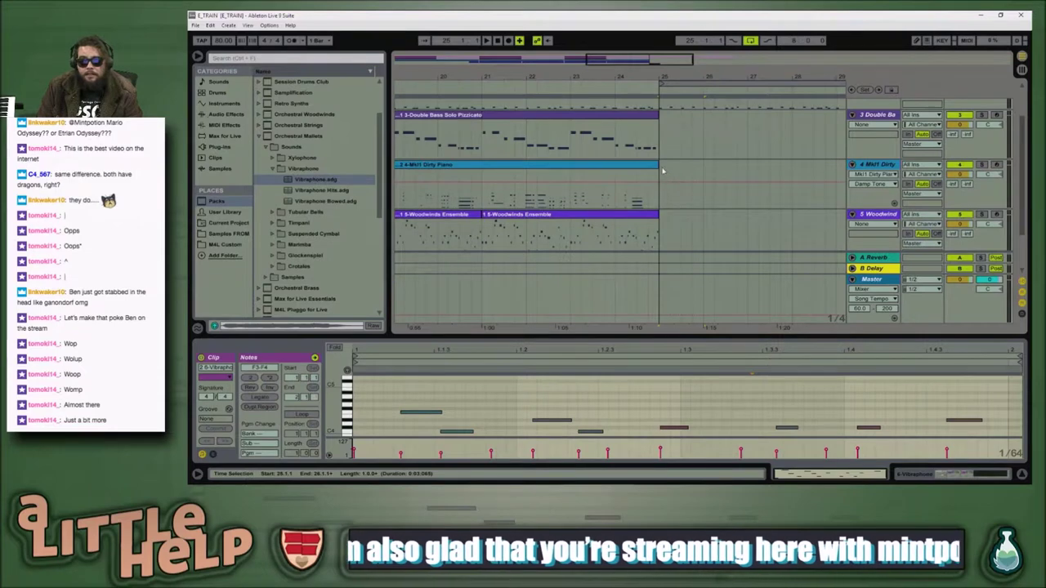
{"action": "left_click", "coordinate": [662, 140]}
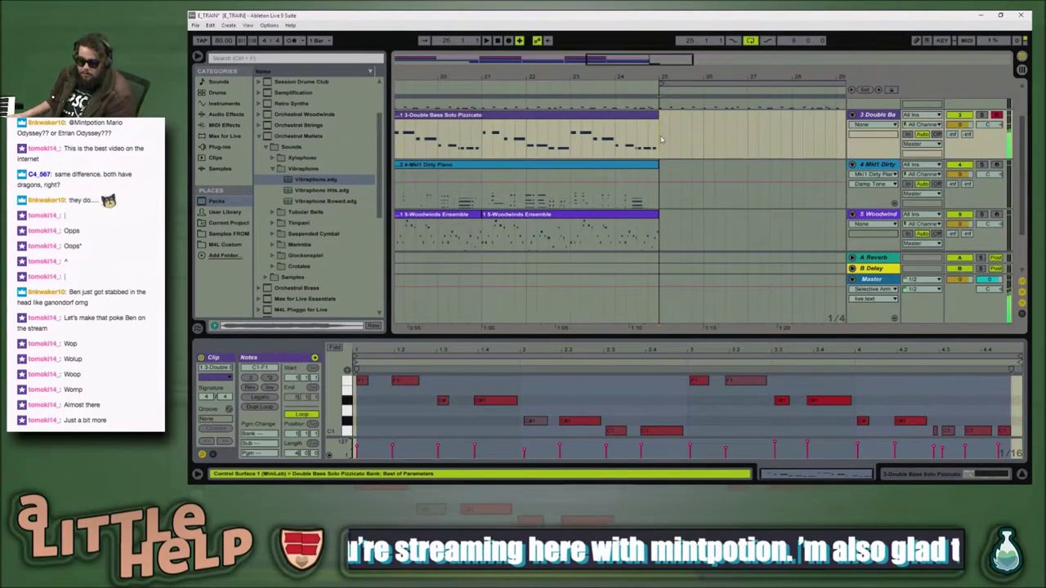
{"action": "scroll", "coordinate": [662, 140], "scroll_direction": "down", "scroll_amount": 2}
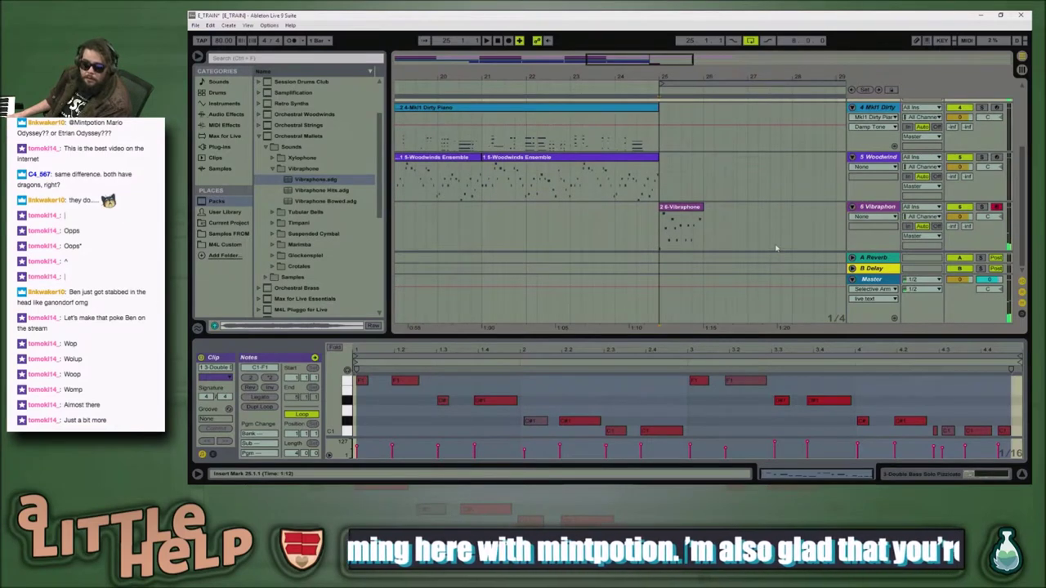
Step: Rehearse with the Vibraphone clip, and record a Double Bass take starting at bar 25
{"action": "left_click", "coordinate": [777, 249]}
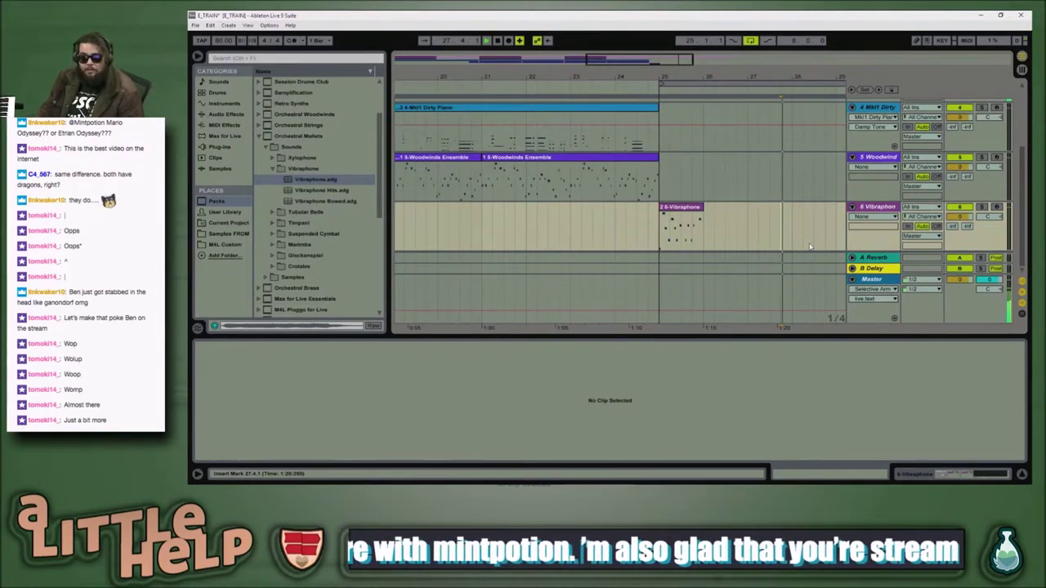
{"action": "left_click", "coordinate": [663, 140]}
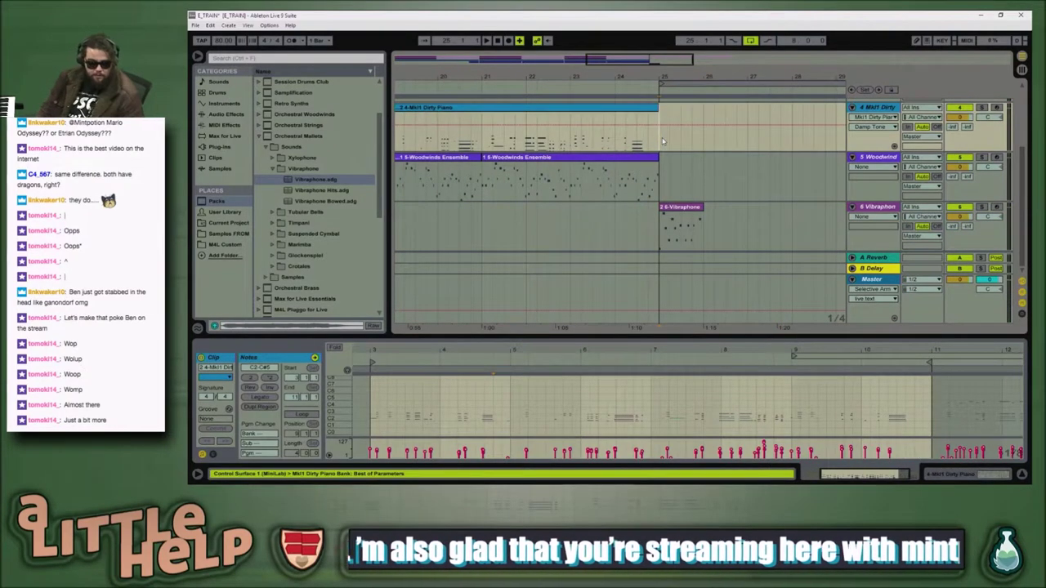
{"action": "key", "text": "space"}
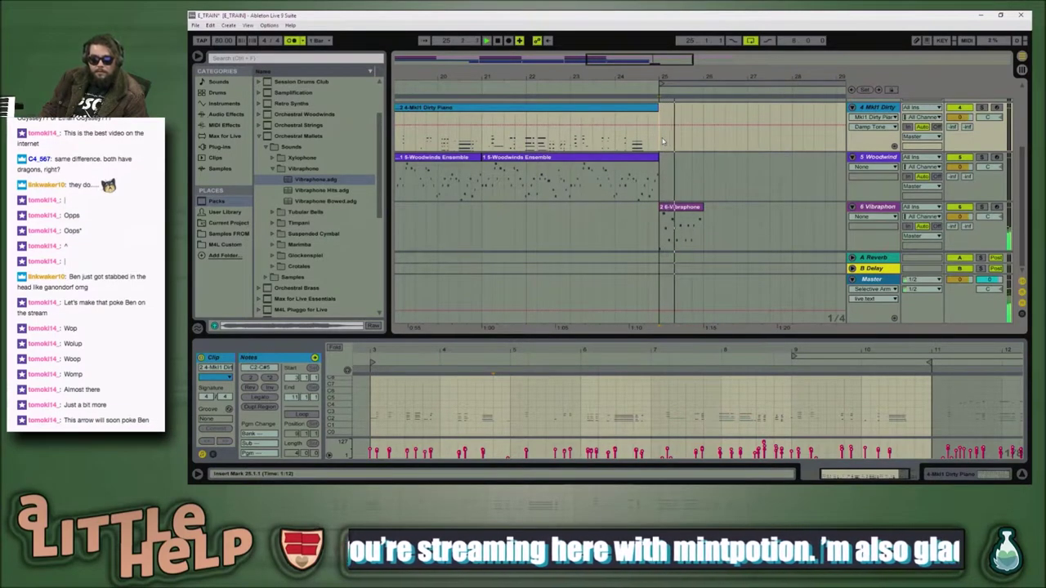
{"action": "key", "text": "space"}
{"action": "key", "text": "space"}
{"action": "key", "text": "space"}
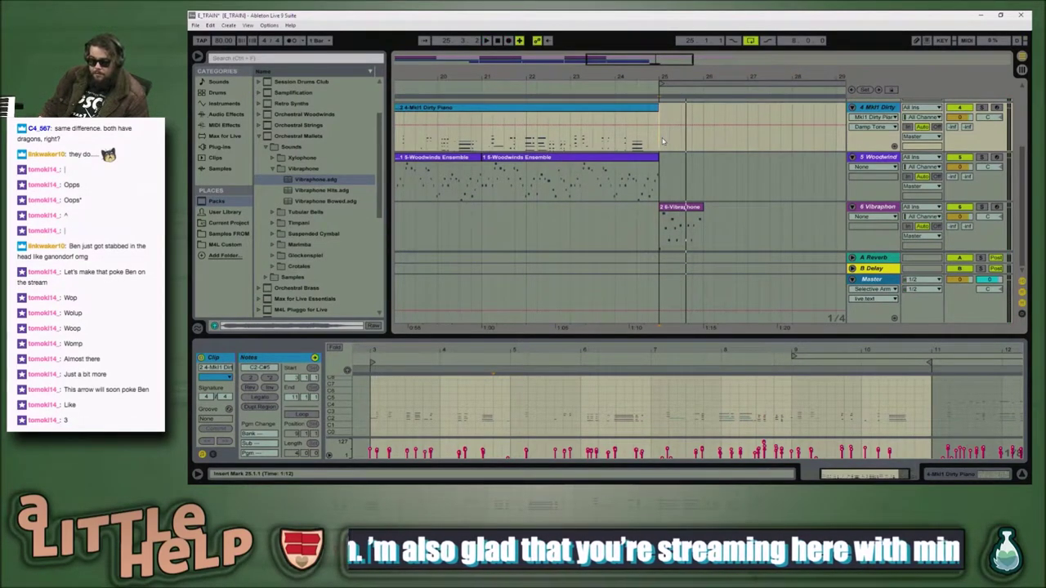
{"action": "key", "text": "space"}
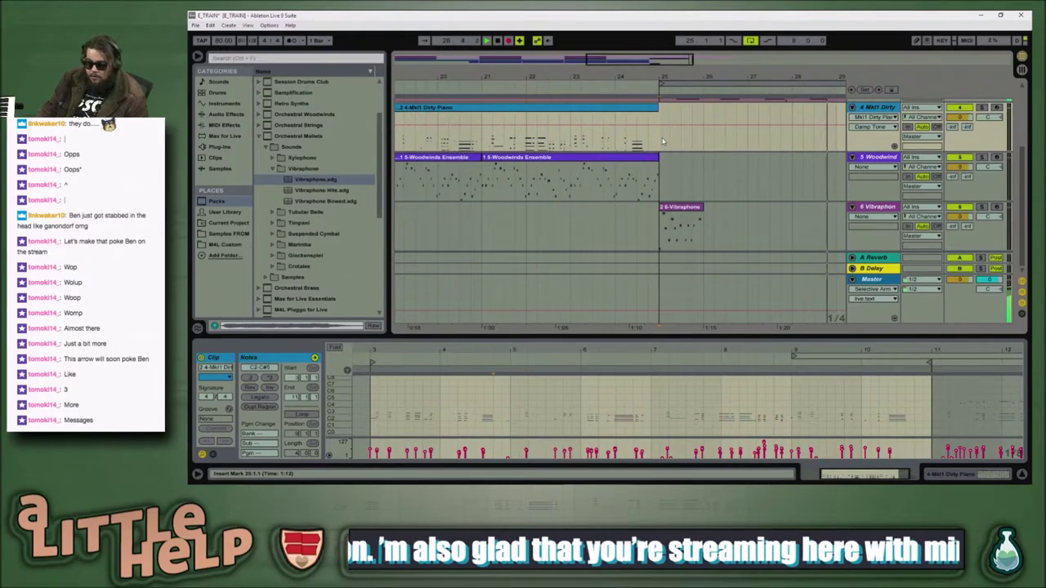
Step: Duplicate the one-bar Vibraphone clip three times so that it fills bars 25 to 28
{"action": "left_click", "coordinate": [699, 211]}
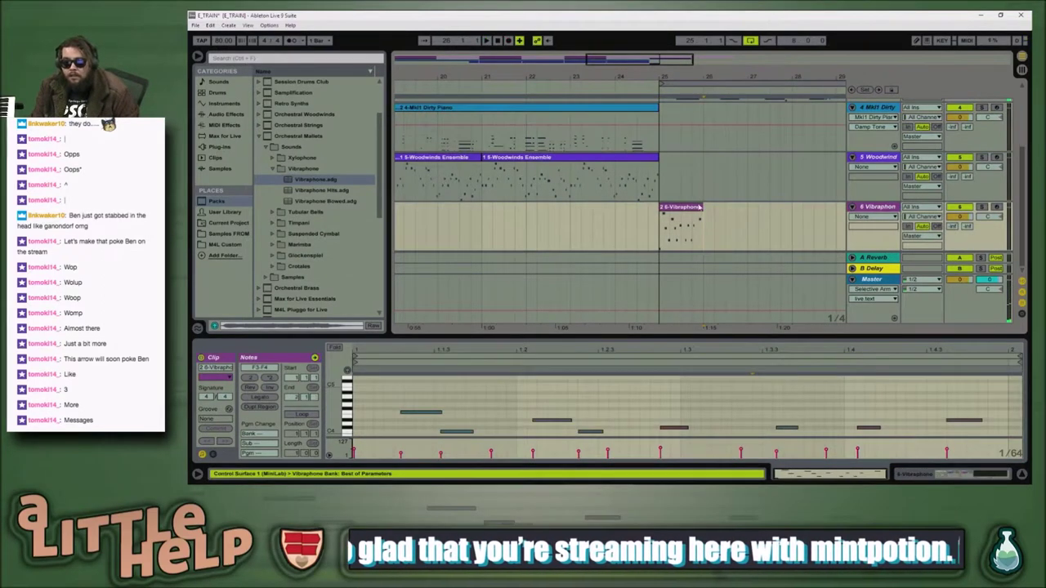
{"action": "key", "text": "ctrl+d"}
{"action": "key", "text": "ctrl+d"}
{"action": "key", "text": "ctrl+d"}
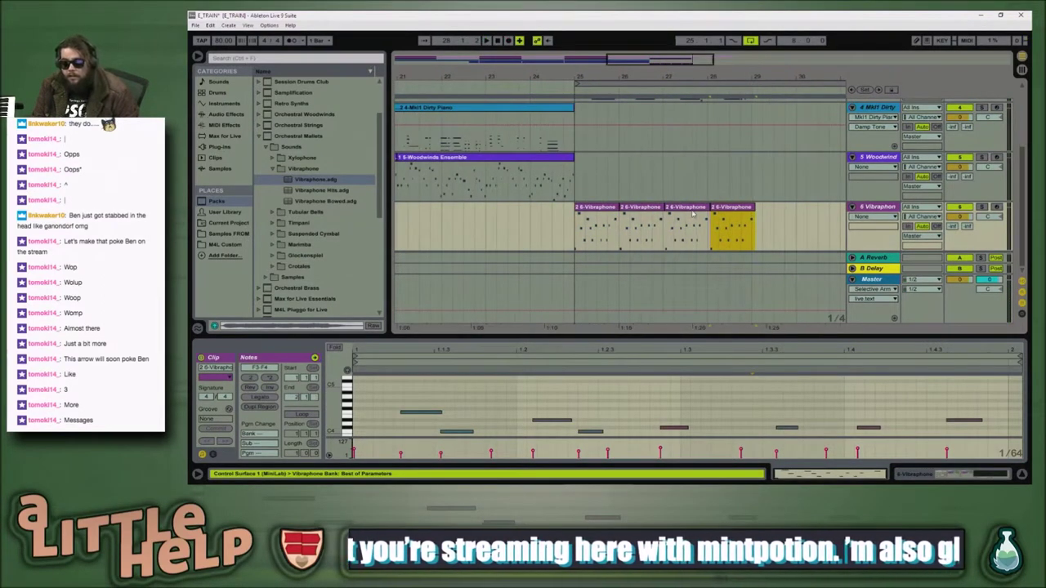
Step: Extend the recorded Double Bass clip at bar 25 to four full bars and loop the arrangement over it
{"action": "scroll", "coordinate": [621, 173], "scroll_direction": "up", "scroll_amount": 2}
{"action": "left_click", "coordinate": [713, 118]}
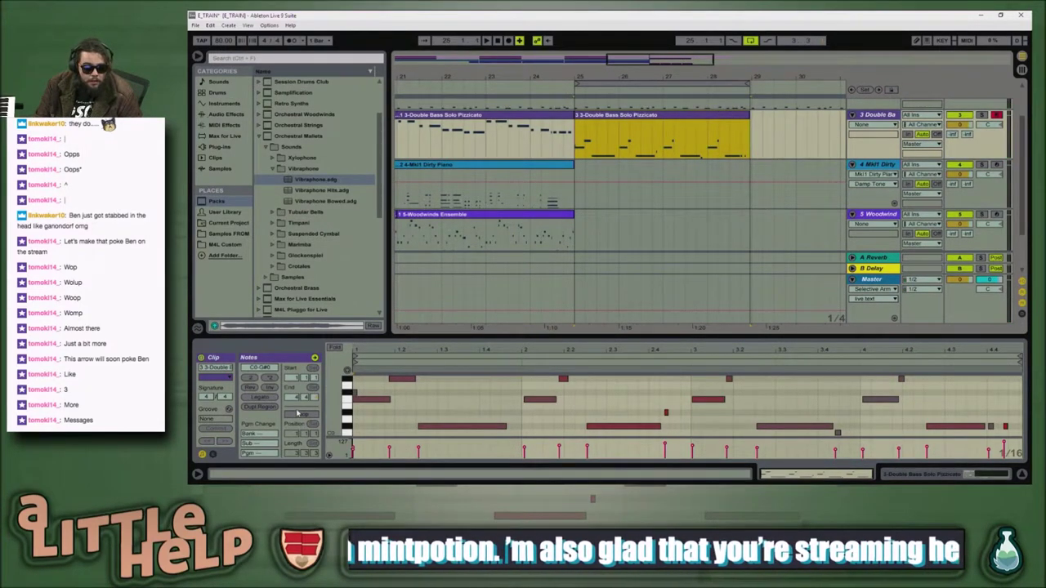
{"action": "left_click", "coordinate": [304, 462]}
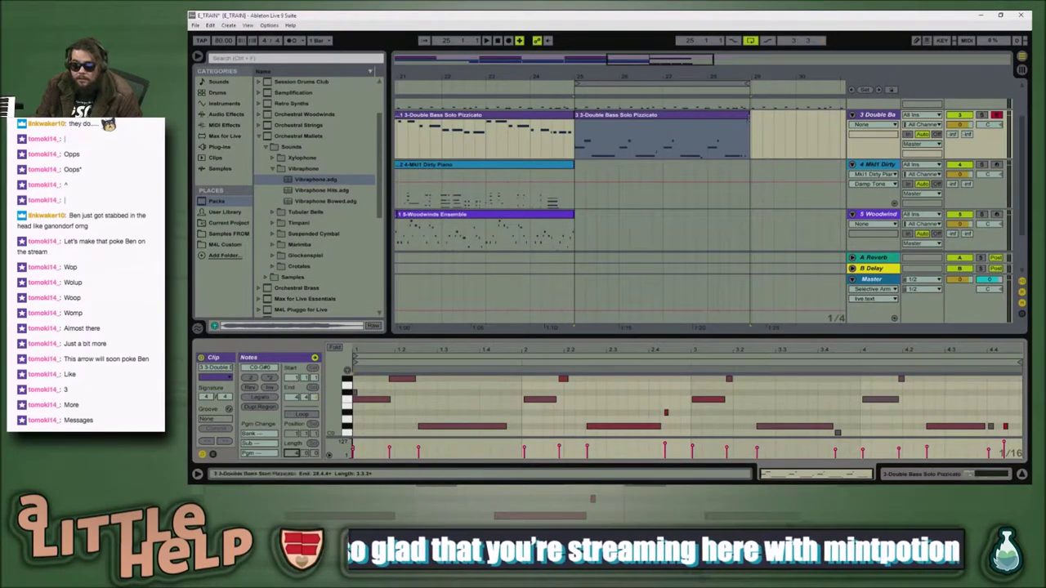
{"action": "left_click", "coordinate": [748, 114]}
{"action": "left_click_drag", "start_coordinate": [749, 115], "coordinate": [784, 120]}
{"action": "left_click", "coordinate": [735, 120]}
{"action": "key", "text": "ctrl+l"}
Step: Play back the looped section from bar 25 and save the set
{"action": "key", "text": "space"}
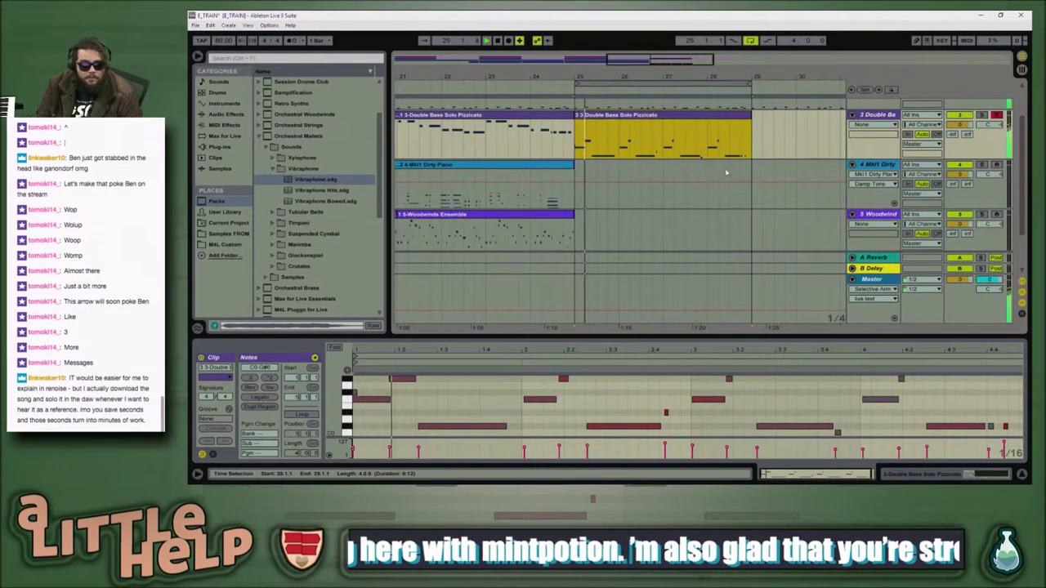
{"action": "left_click", "coordinate": [380, 377]}
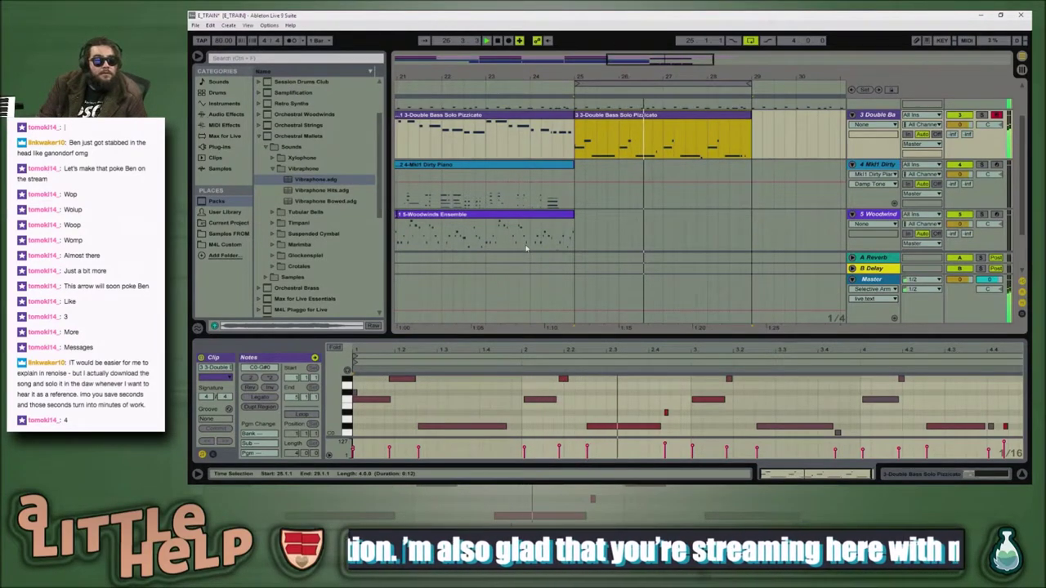
{"action": "key", "text": "ctrl+s"}
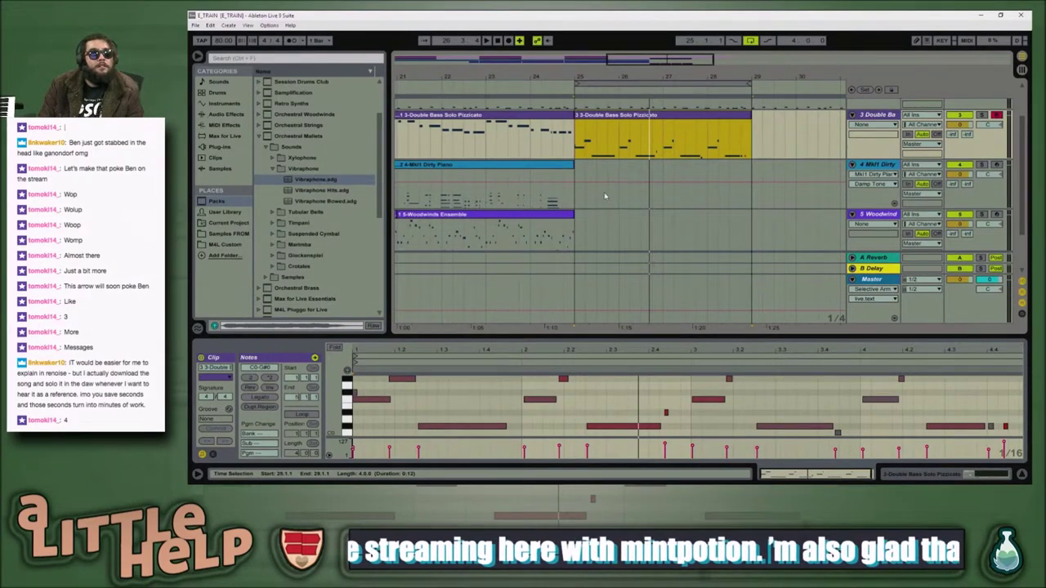
Step: Select the Double Bass clip at bar 25 and show the track's instrument device
{"action": "left_click", "coordinate": [576, 180]}
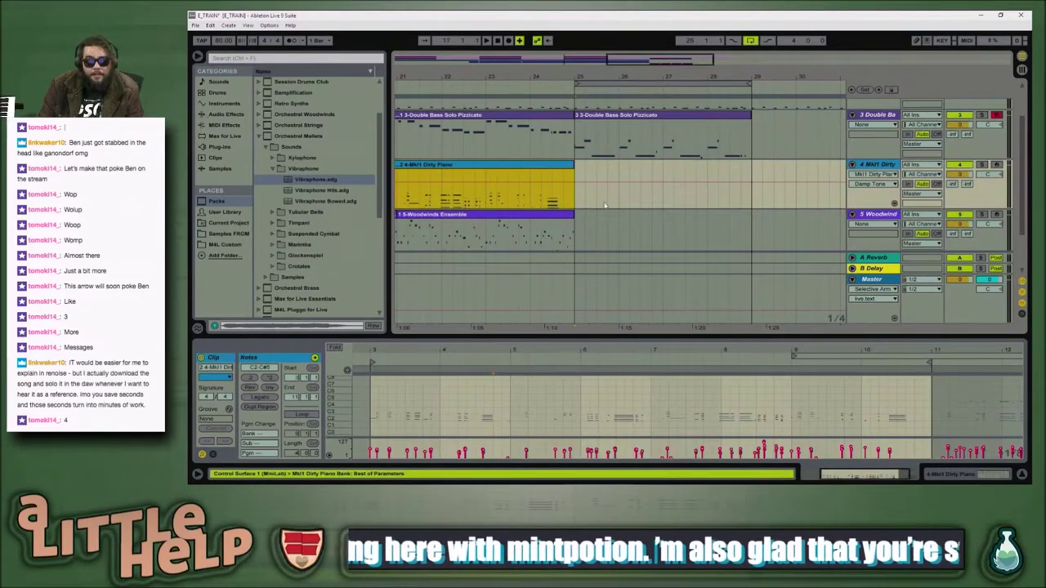
{"action": "left_click", "coordinate": [621, 137]}
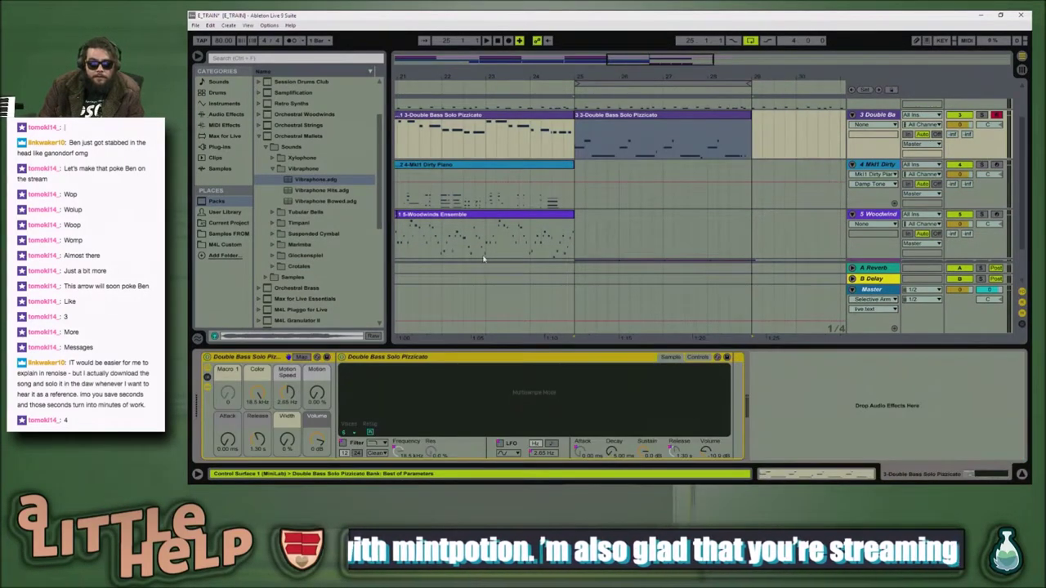
Step: Open the notes of the Double Bass clip at bar 25 and play them back
{"action": "double_click", "coordinate": [599, 136]}
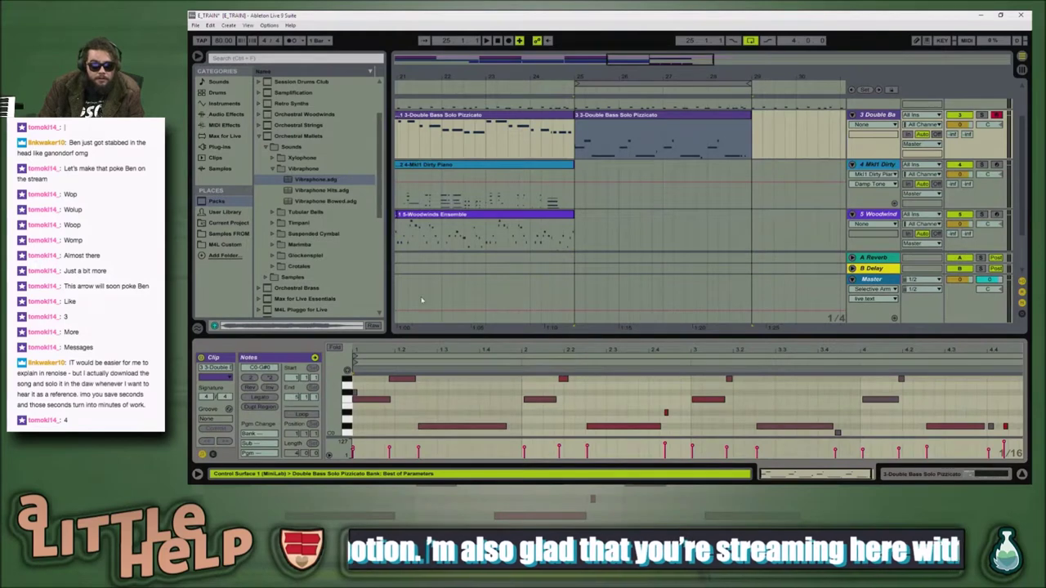
{"action": "left_click", "coordinate": [351, 390]}
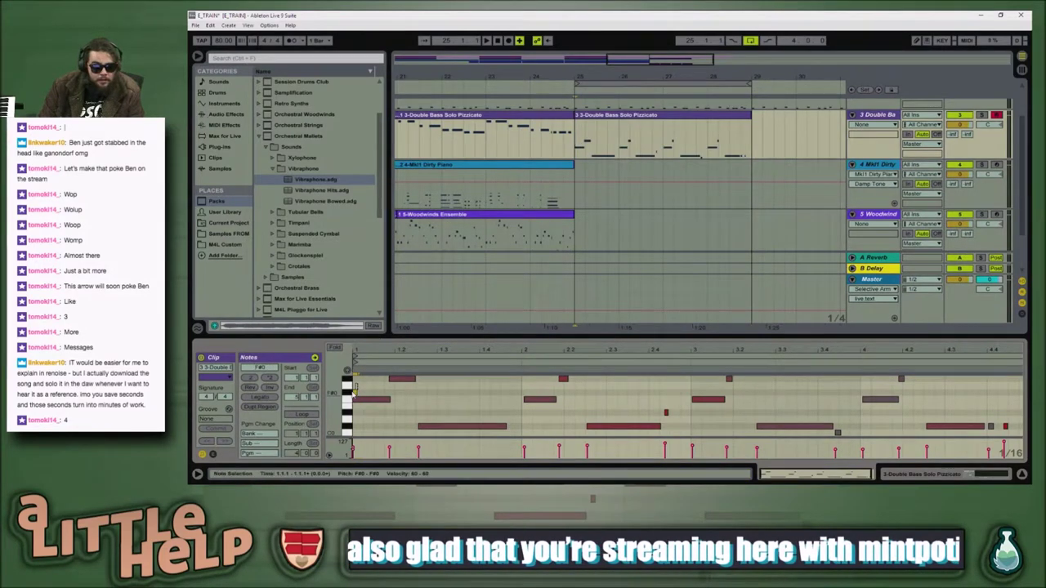
{"action": "key", "text": "space"}
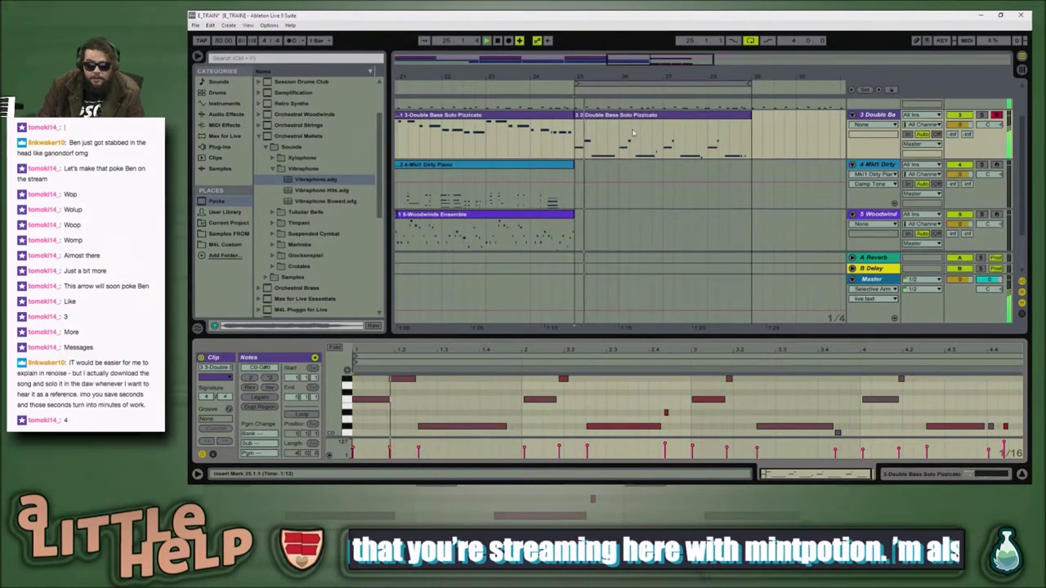
{"action": "left_click", "coordinate": [635, 137]}
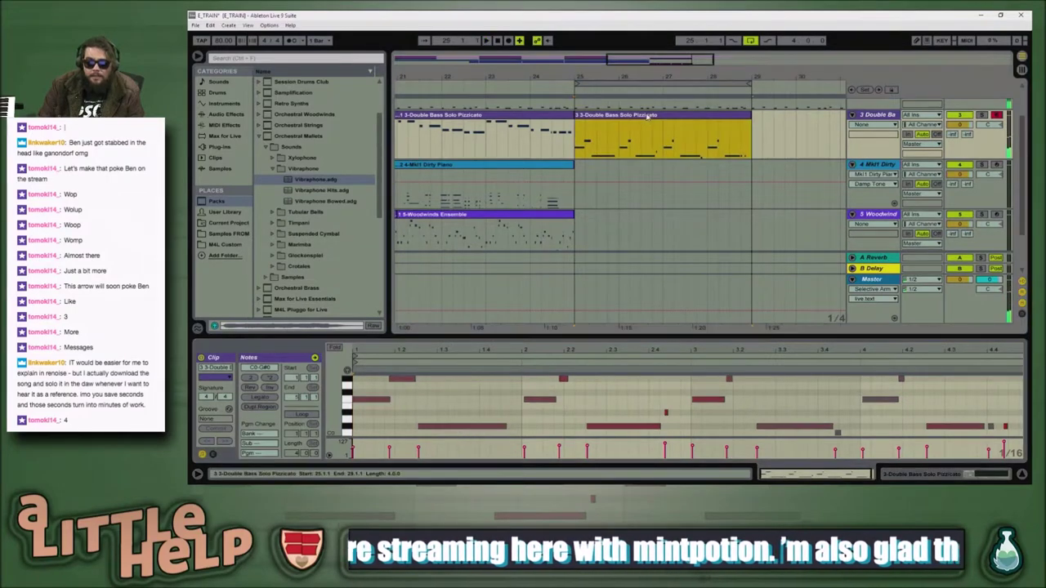
{"action": "key", "text": "minus"}
{"action": "key", "text": "plus"}
{"action": "scroll", "coordinate": [623, 166], "scroll_direction": "up", "scroll_amount": 2}
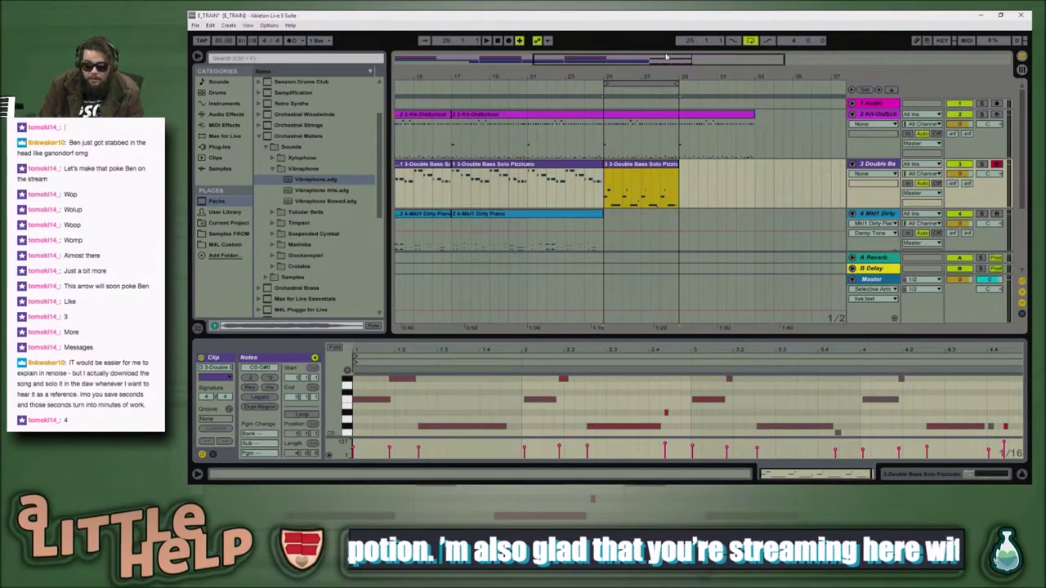
Step: Play the arrangement from bar 25 and loop it over the four-bar Double Bass clip
{"action": "left_click", "coordinate": [654, 84]}
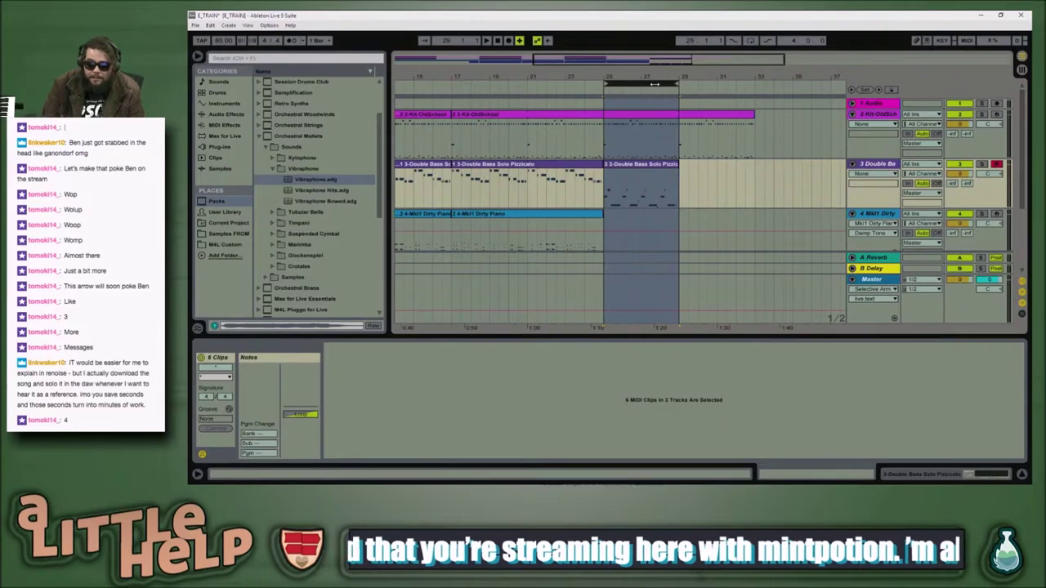
{"action": "left_click", "coordinate": [605, 193]}
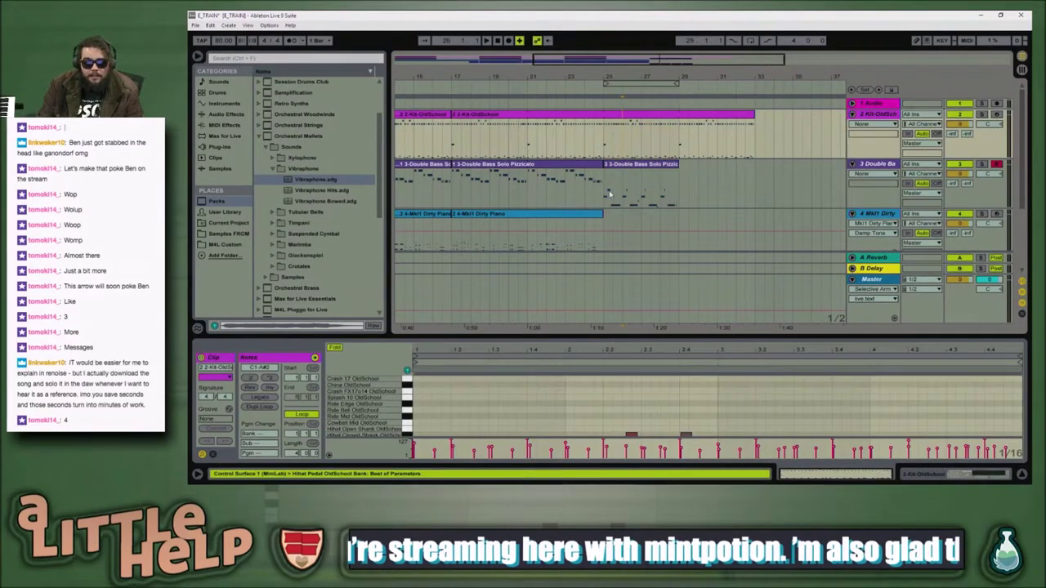
{"action": "key", "text": "space"}
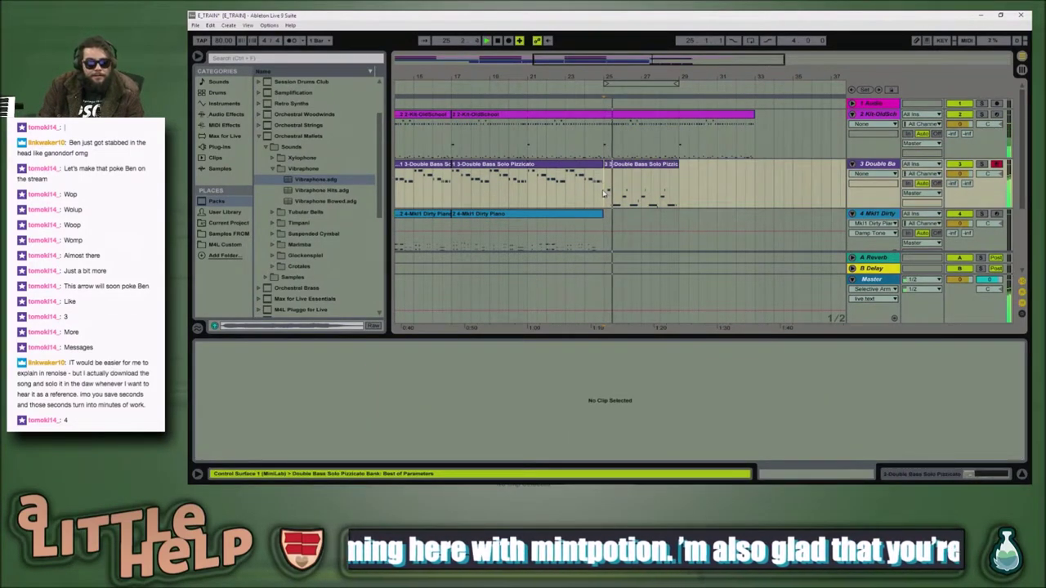
{"action": "scroll", "coordinate": [613, 201], "scroll_direction": "down", "scroll_amount": 3}
{"action": "scroll", "coordinate": [623, 208], "scroll_direction": "up", "scroll_amount": 2}
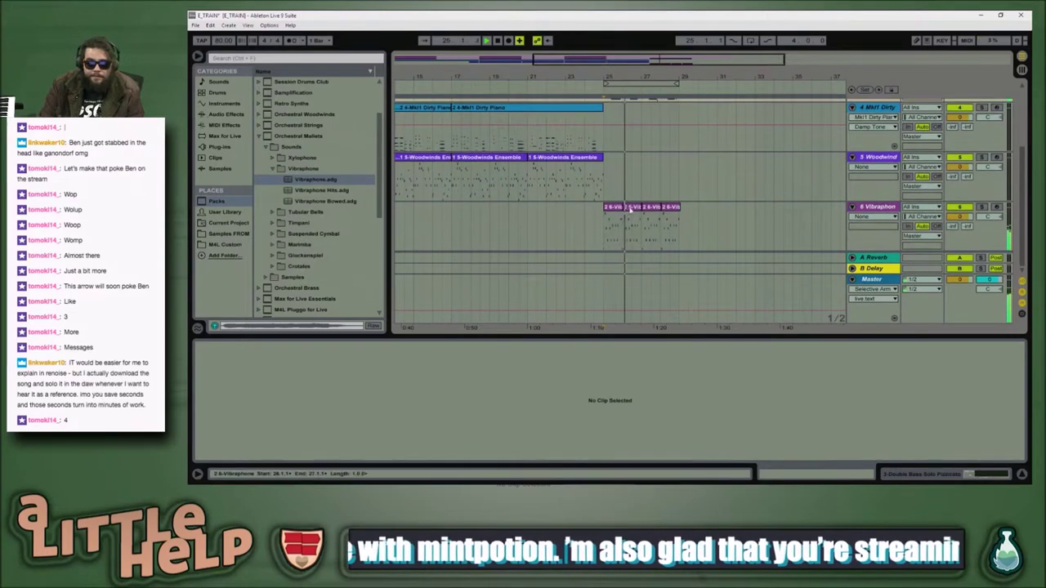
{"action": "left_click", "coordinate": [636, 104]}
{"action": "key", "text": "ctrl+l"}
{"action": "scroll", "coordinate": [646, 218], "scroll_direction": "down", "scroll_amount": 1}
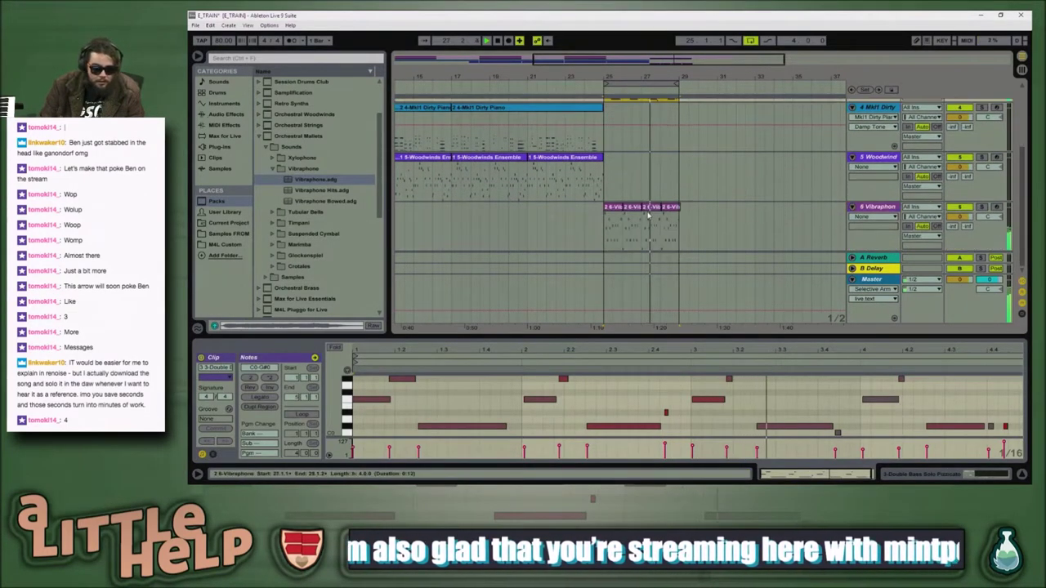
Step: Open the notes of the first Vibraphone clip at bar 25 and listen to the looped section
{"action": "left_click", "coordinate": [614, 210]}
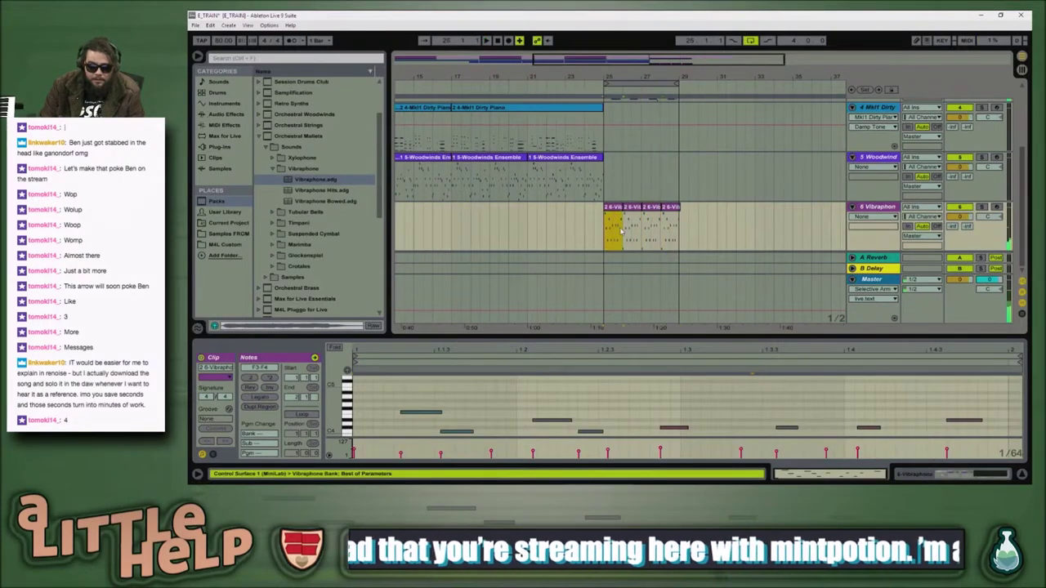
{"action": "key", "text": "space"}
{"action": "left_click", "coordinate": [522, 349]}
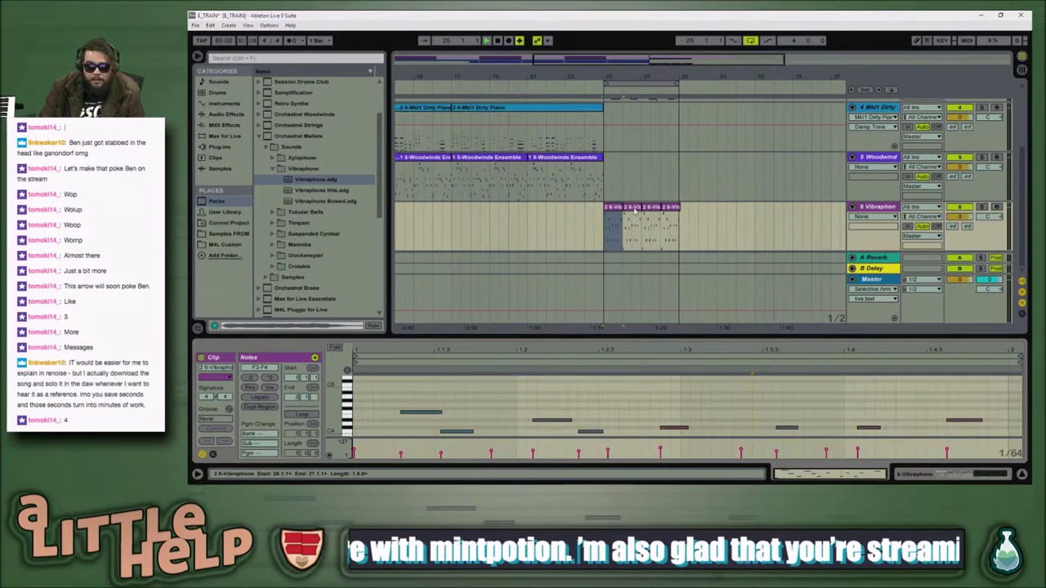
{"action": "scroll", "coordinate": [636, 217], "scroll_direction": "up", "scroll_amount": 2}
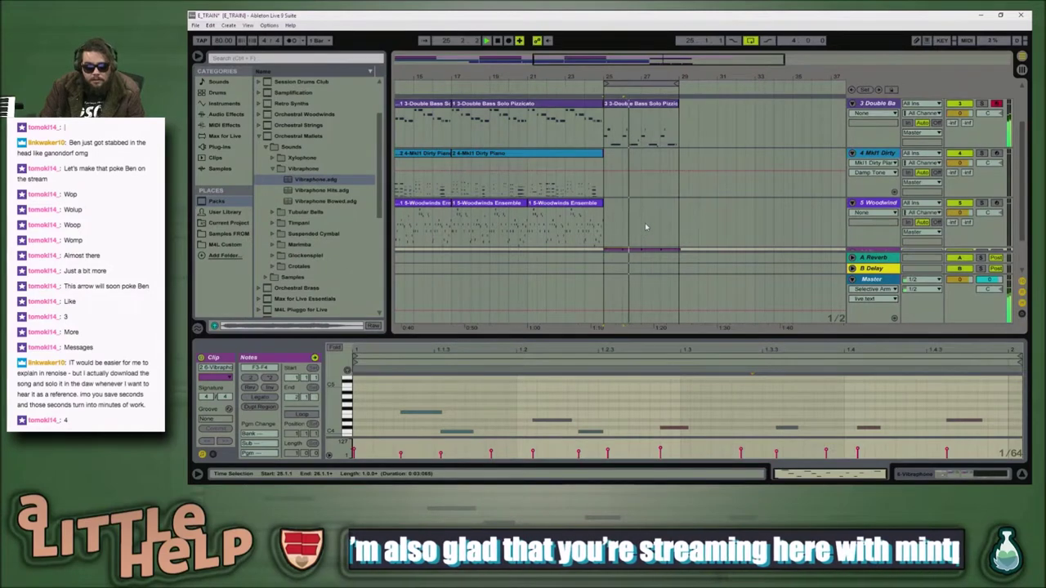
{"action": "scroll", "coordinate": [646, 224], "scroll_direction": "down", "scroll_amount": 2}
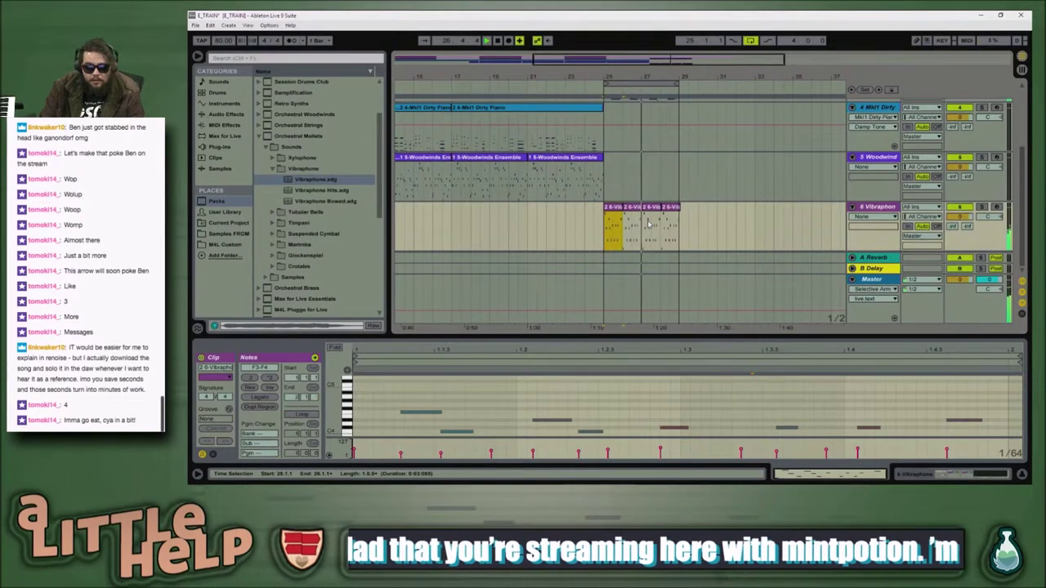
{"action": "left_click", "coordinate": [652, 209]}
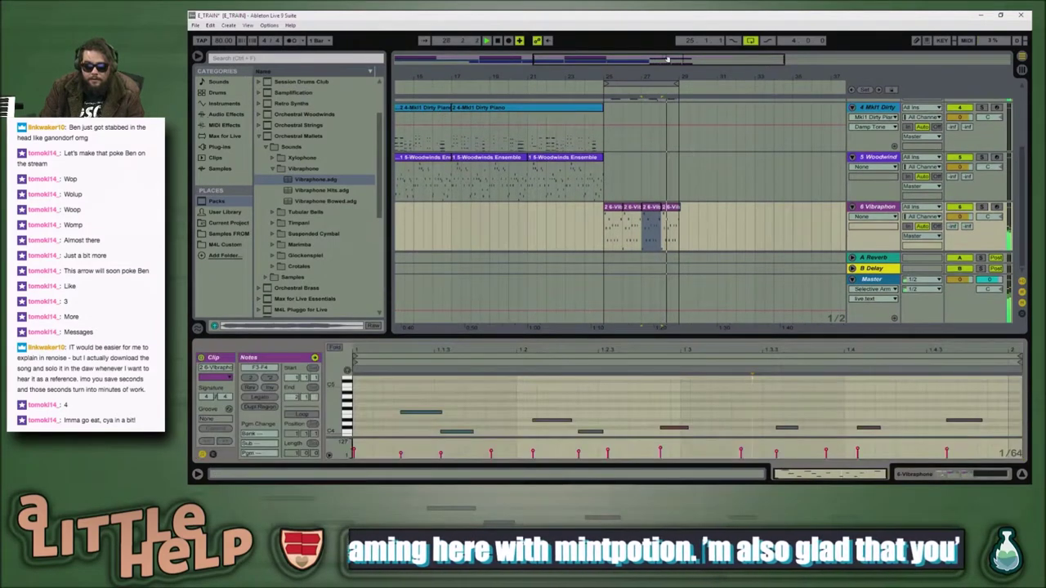
Step: Examine how the clips line up with the end of the loop at bar 29
{"action": "scroll", "coordinate": [658, 62], "scroll_direction": "up", "scroll_amount": 5}
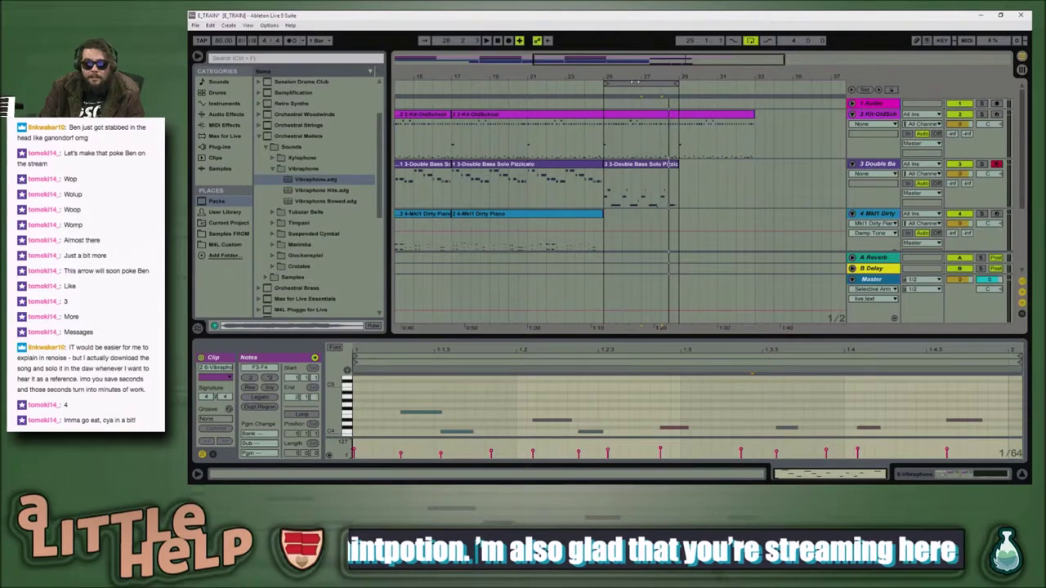
{"action": "left_click_drag", "start_coordinate": [659, 70], "coordinate": [659, 114]}
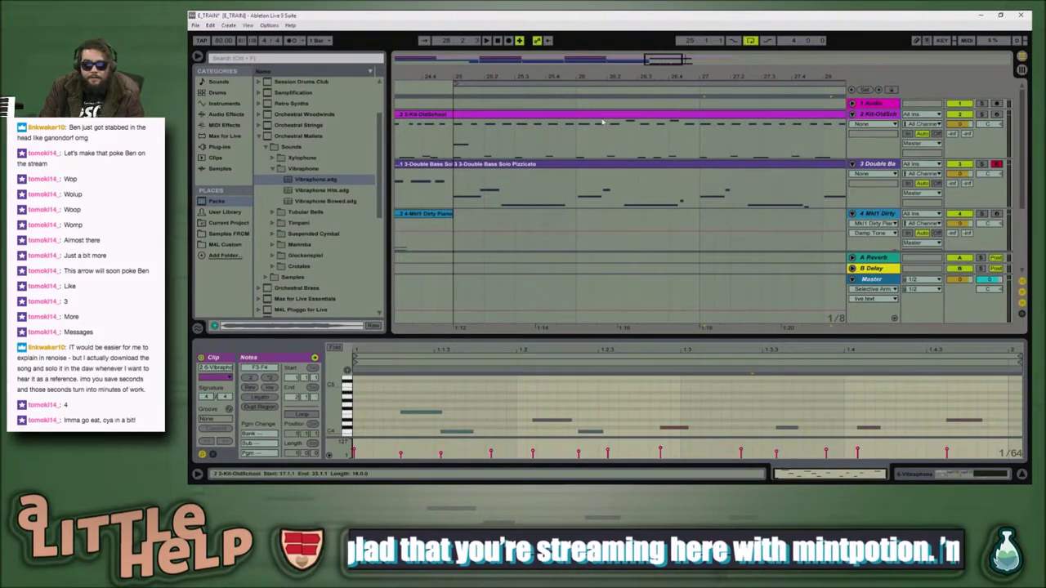
{"action": "left_click_drag", "start_coordinate": [658, 62], "coordinate": [675, 62]}
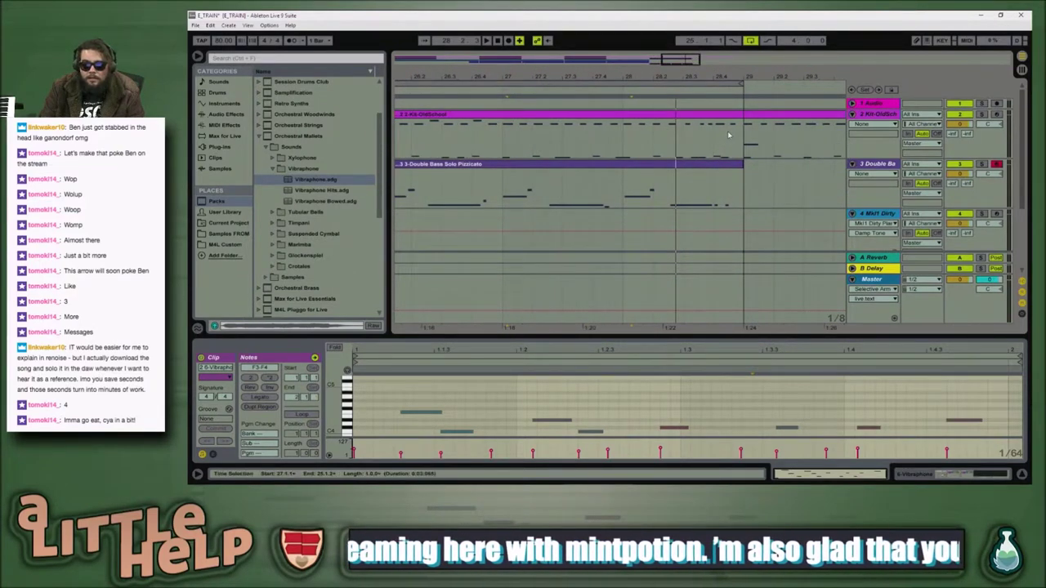
{"action": "key", "text": "space"}
{"action": "scroll", "coordinate": [570, 148], "scroll_direction": "down", "scroll_amount": 2}
{"action": "key", "text": "space"}
Step: Try quantizing all notes in the Double Bass clip at bar 25 and compare playback with the original timing
{"action": "double_click", "coordinate": [570, 148]}
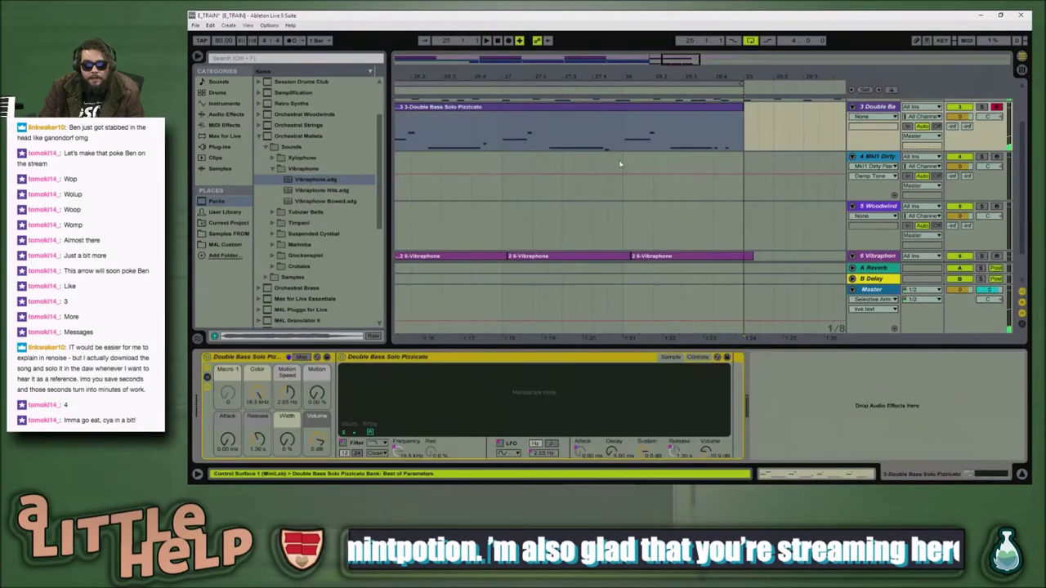
{"action": "left_click", "coordinate": [803, 406]}
{"action": "key", "text": "ctrl+a"}
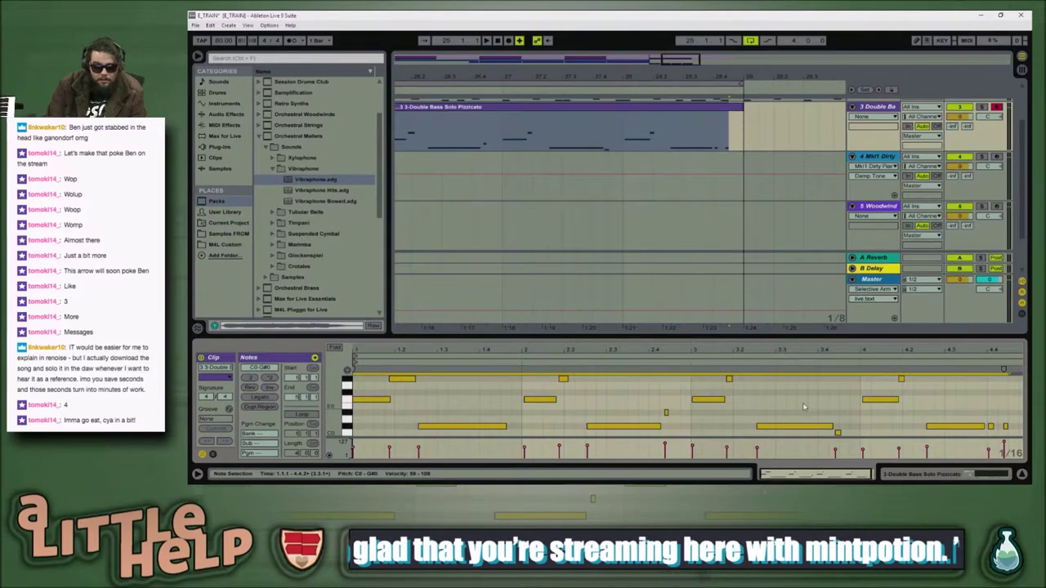
{"action": "key", "text": "ctrl+u"}
{"action": "key", "text": "space"}
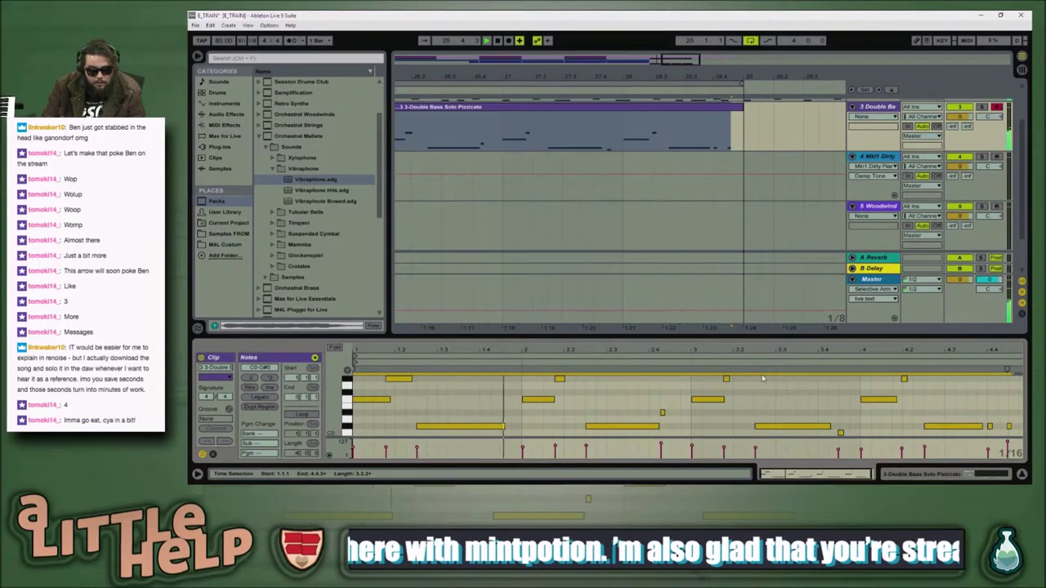
{"action": "key", "text": "space"}
{"action": "key", "text": "ctrl+z"}
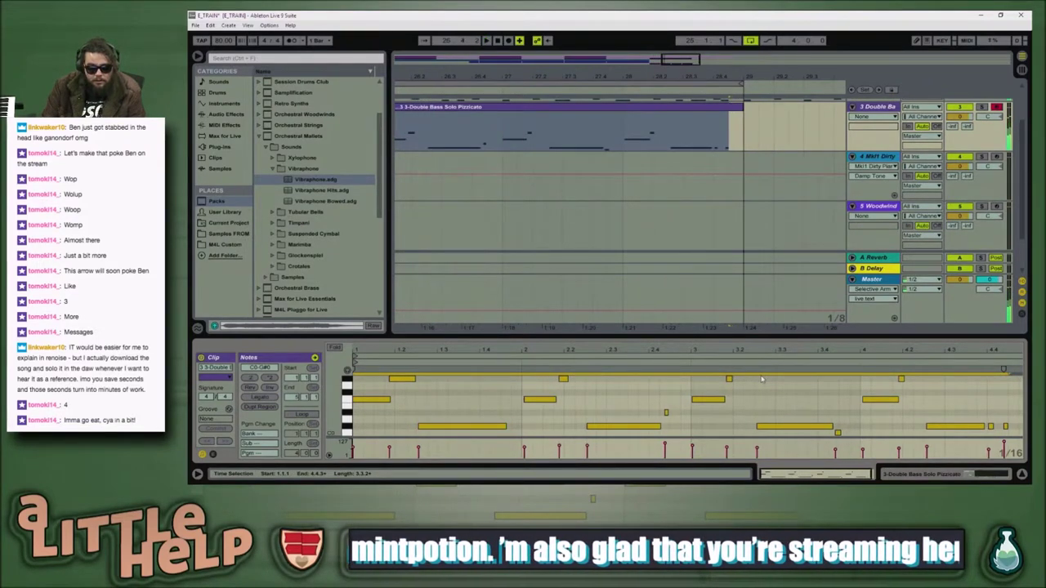
{"action": "key", "text": "space"}
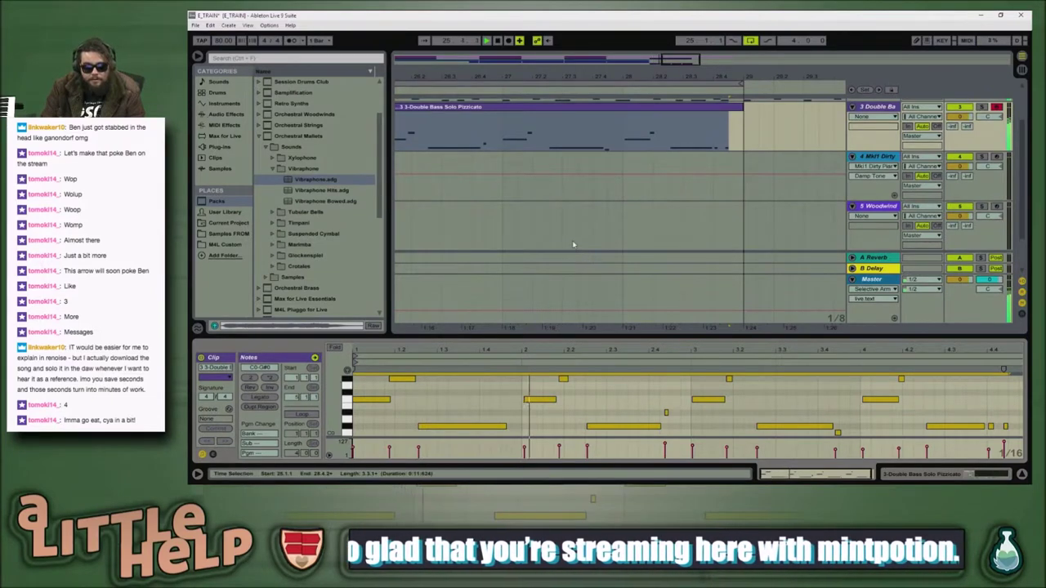
Step: Delete the three duplicated Vibraphone clips that follow the first one at bar 25
{"action": "scroll", "coordinate": [577, 245], "scroll_direction": "down", "scroll_amount": 2}
{"action": "left_click", "coordinate": [615, 210]}
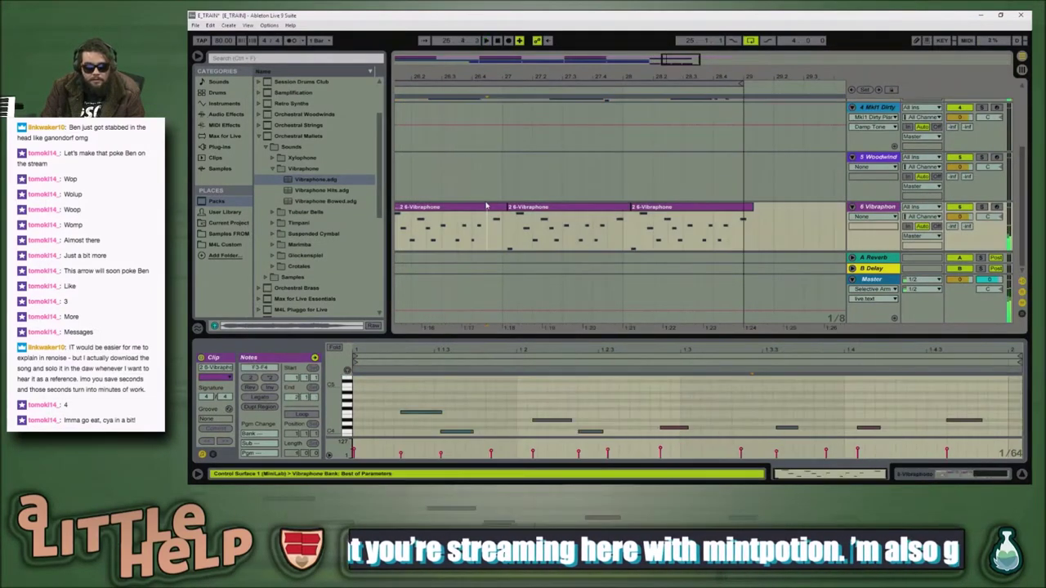
{"action": "left_click", "coordinate": [645, 211]}
{"action": "left_click", "coordinate": [441, 207], "text": "shift"}
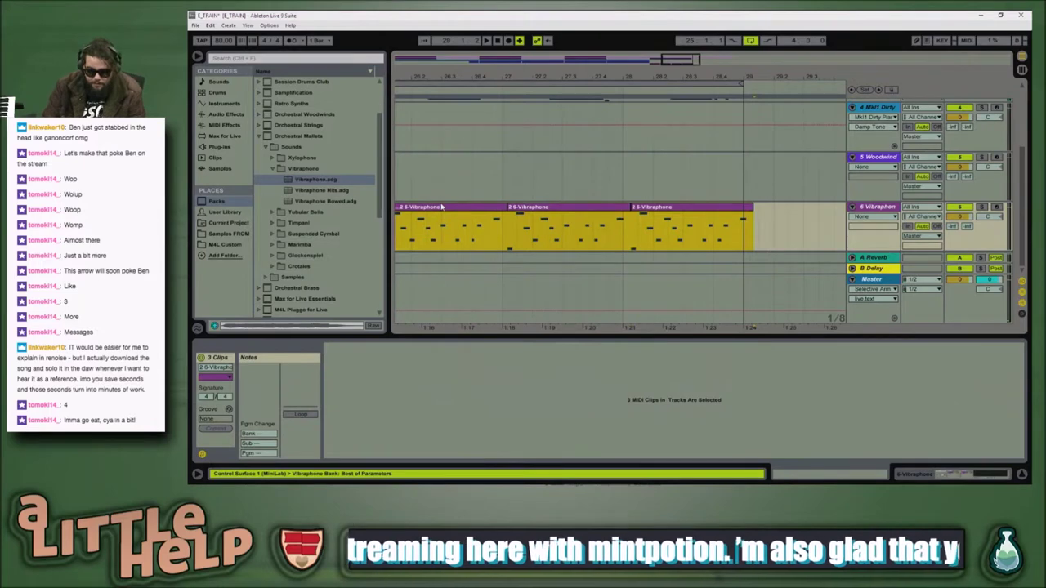
{"action": "key", "text": "Delete"}
{"action": "scroll", "coordinate": [471, 110], "scroll_direction": "left", "scroll_amount": 2}
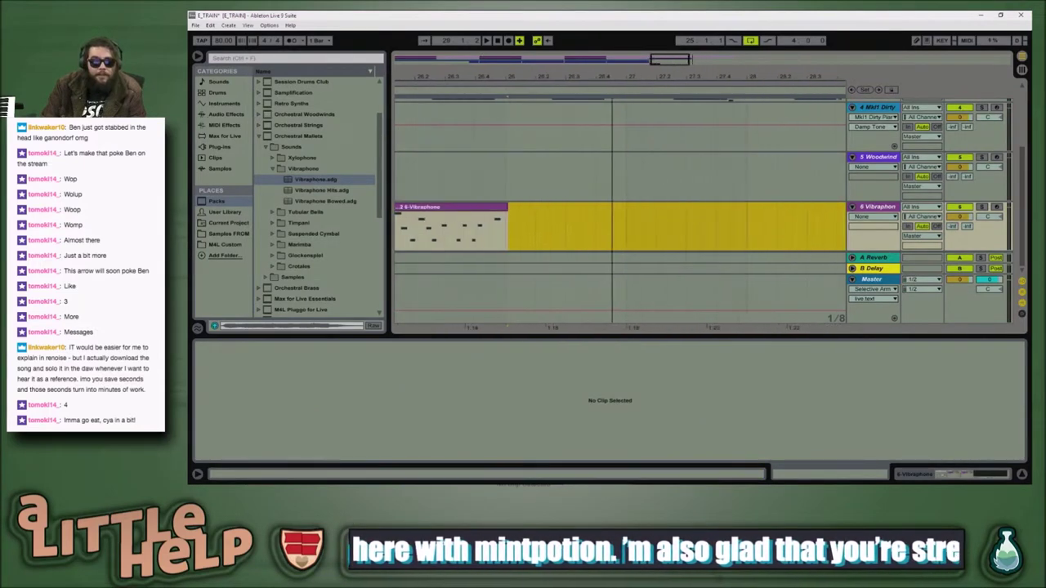
Step: Shorten the first Vibraphone clip to end exactly at bar 26 and duplicate it three times up to bar 29
{"action": "scroll", "coordinate": [471, 109], "scroll_direction": "down", "scroll_amount": 2}
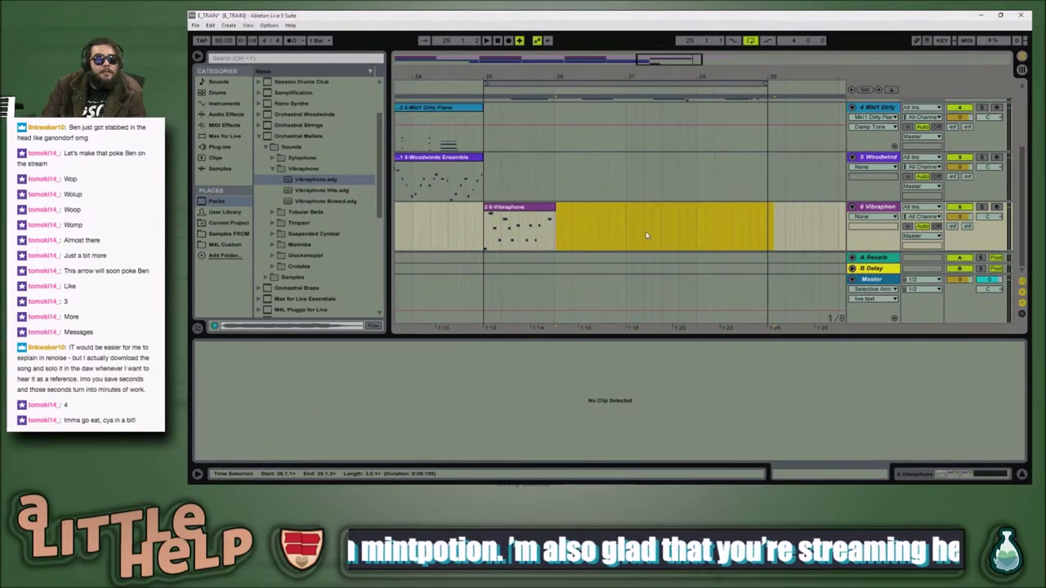
{"action": "left_click", "coordinate": [614, 226]}
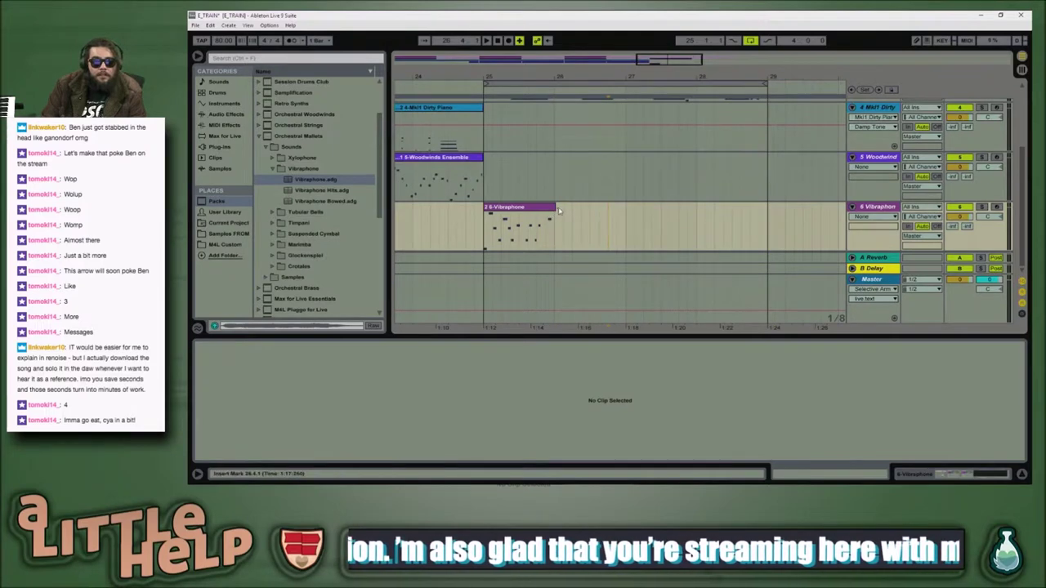
{"action": "left_click", "coordinate": [554, 214]}
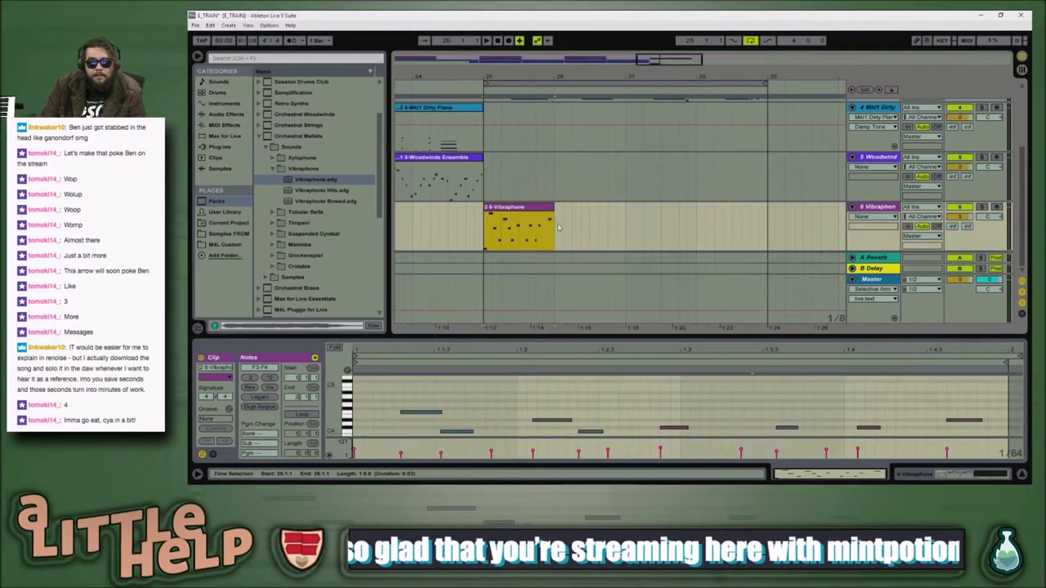
{"action": "key", "text": "ctrl+d"}
{"action": "key", "text": "ctrl+d"}
{"action": "key", "text": "ctrl+d"}
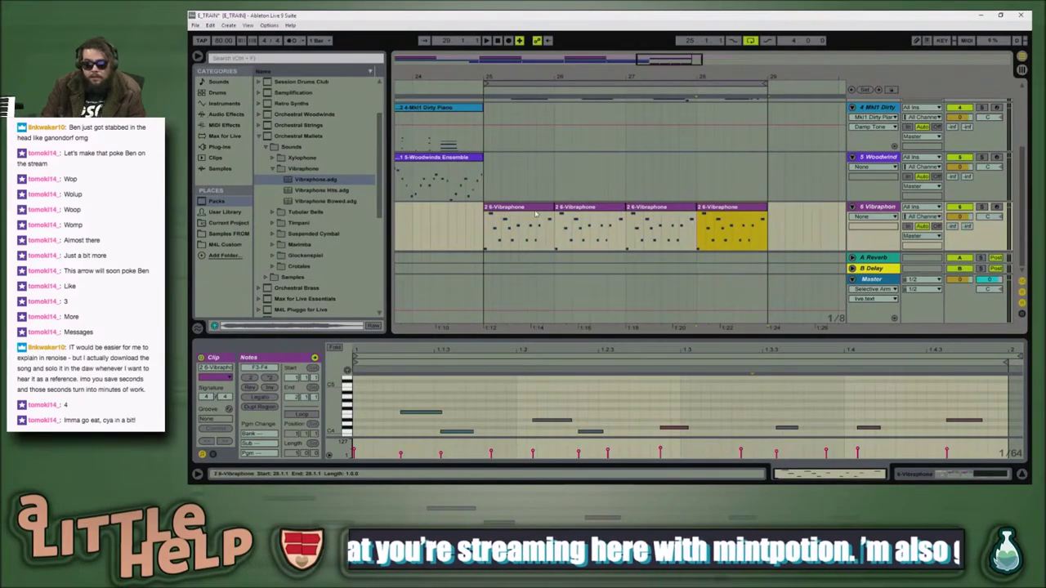
Step: Play back the looped section starting with the first Vibraphone clip at bar 25
{"action": "left_click", "coordinate": [523, 208]}
{"action": "key", "text": "space"}
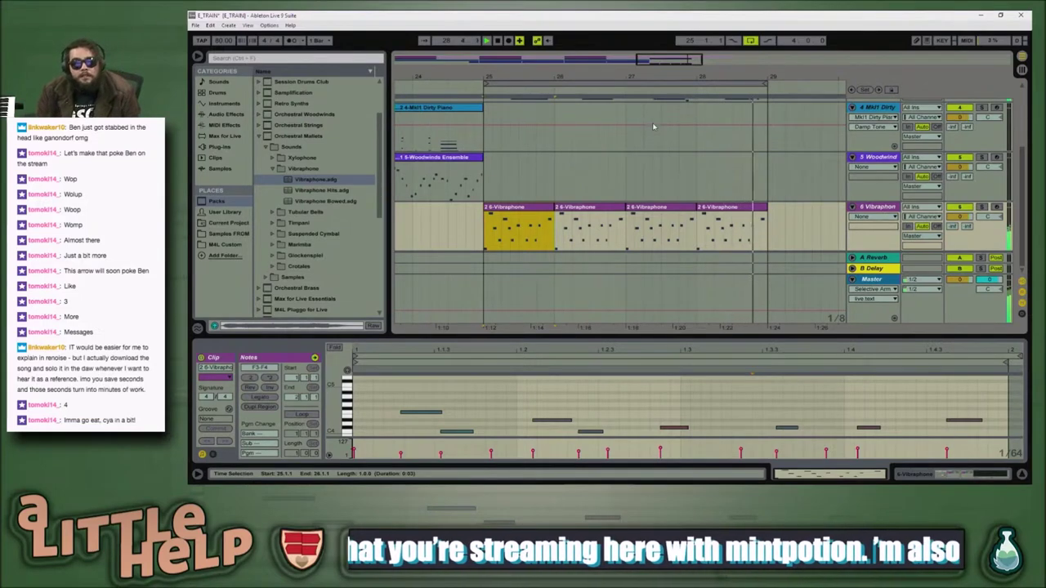
{"action": "scroll", "coordinate": [622, 156], "scroll_direction": "up", "scroll_amount": 3}
{"action": "scroll", "coordinate": [585, 190], "scroll_direction": "down", "scroll_amount": 3}
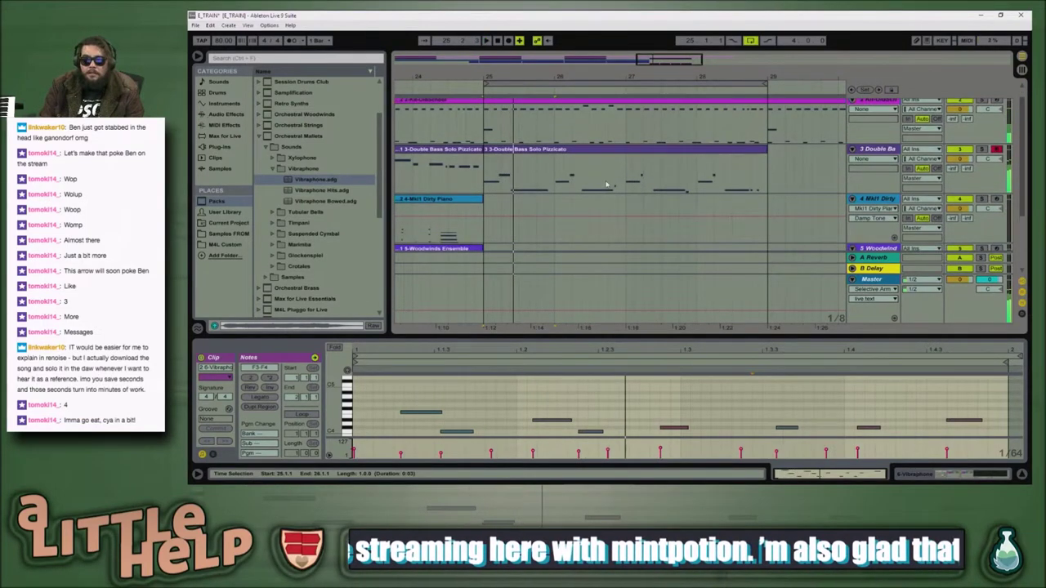
{"action": "scroll", "coordinate": [519, 181], "scroll_direction": "up", "scroll_amount": 2}
Step: Arm the Woodwinds track for recording and set its start position at bar 25
{"action": "left_click", "coordinate": [474, 215]}
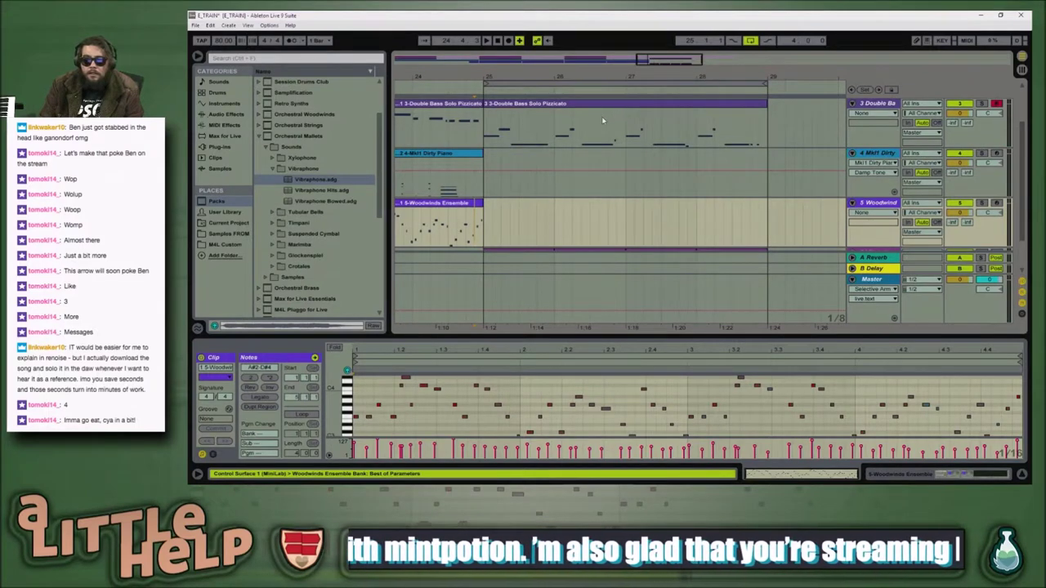
{"action": "left_click", "coordinate": [603, 121]}
{"action": "left_click", "coordinate": [509, 217]}
{"action": "scroll", "coordinate": [505, 222], "scroll_direction": "down", "scroll_amount": 2}
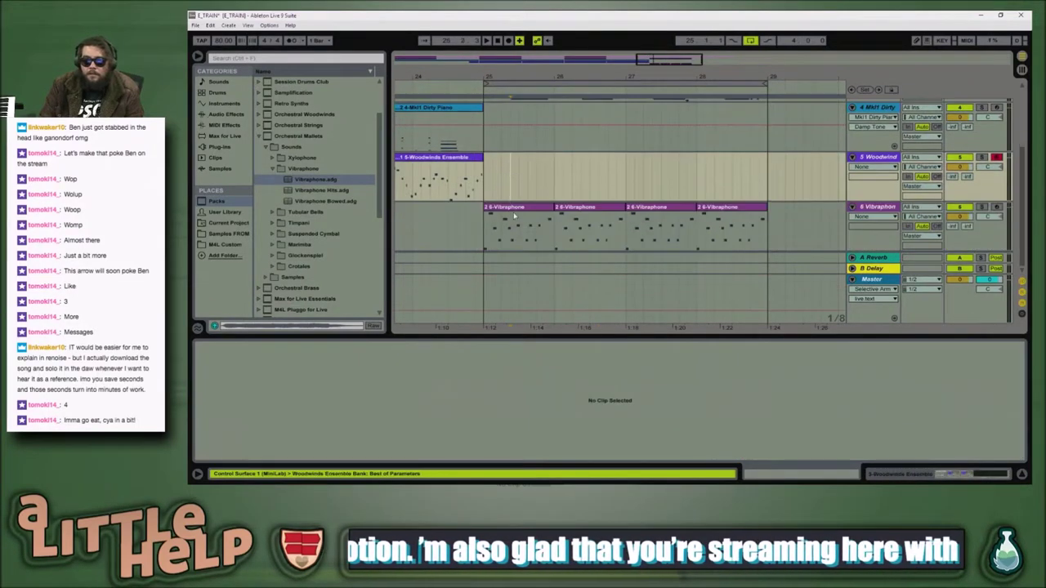
{"action": "left_click", "coordinate": [483, 175]}
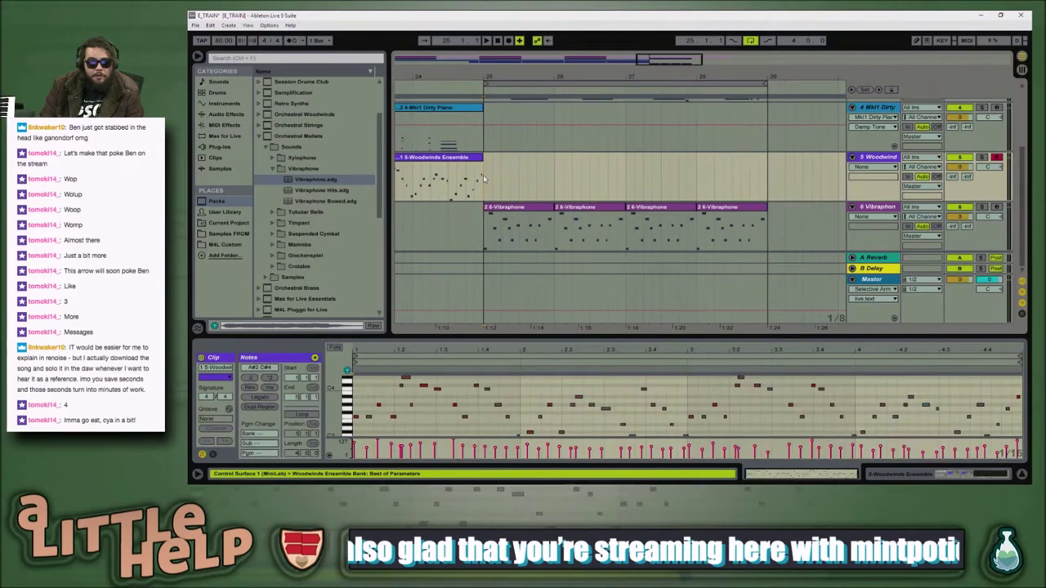
Step: Play the section from bar 25, and copy the first Vibraphone clip onto the Woodwinds track at bar 25
{"action": "scroll", "coordinate": [483, 175], "scroll_direction": "up", "scroll_amount": 1}
{"action": "left_click", "coordinate": [878, 282]}
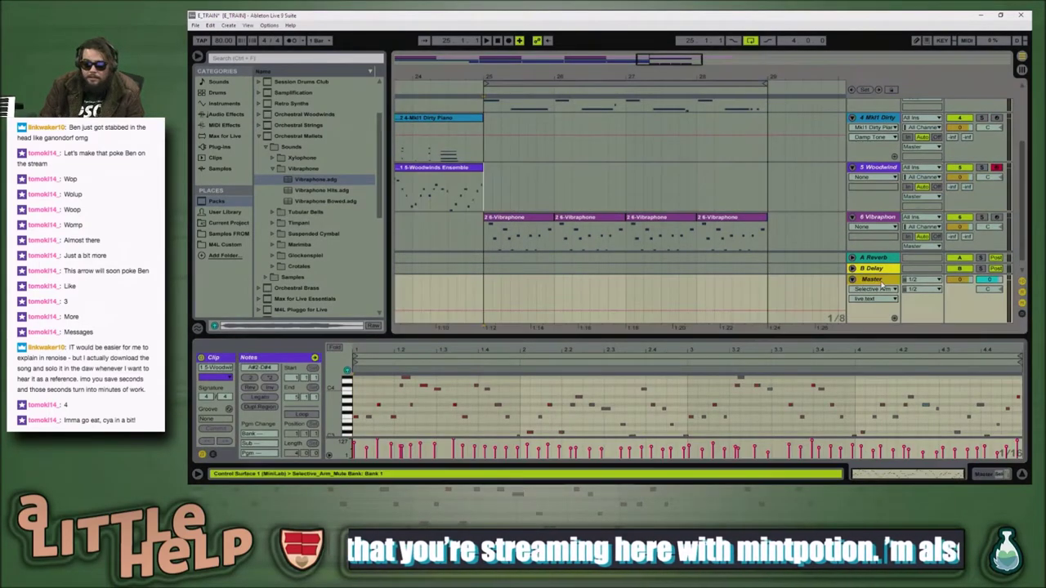
{"action": "left_click", "coordinate": [491, 197]}
{"action": "key", "text": "space"}
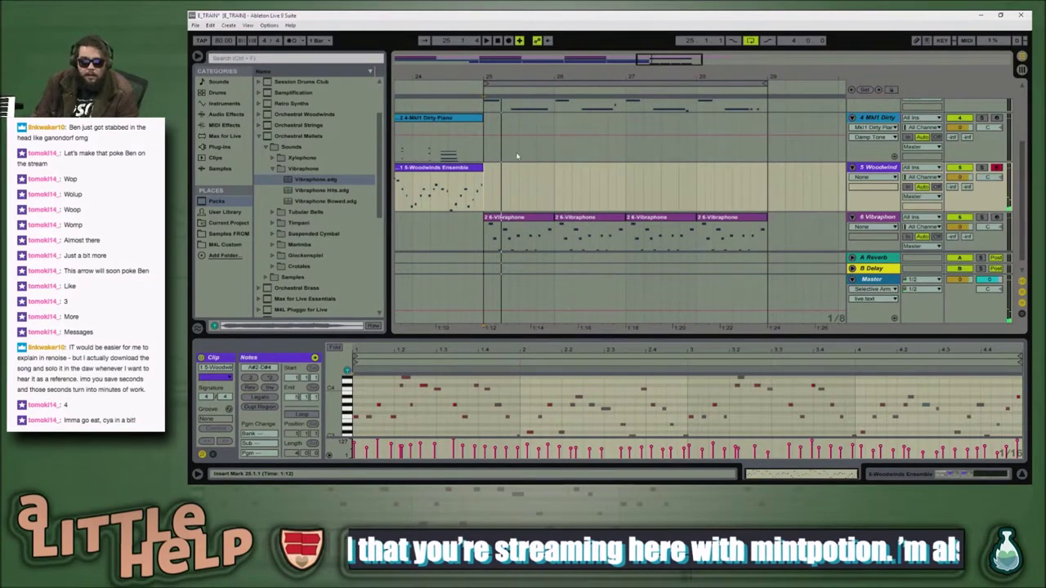
{"action": "left_click", "coordinate": [520, 216]}
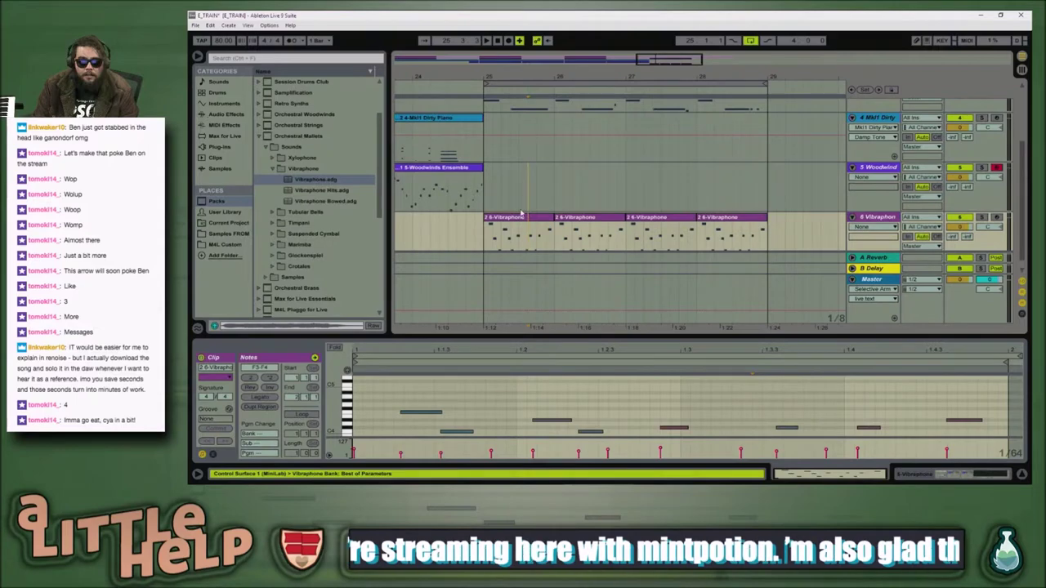
{"action": "left_click_drag", "start_coordinate": [520, 217], "coordinate": [524, 180]}
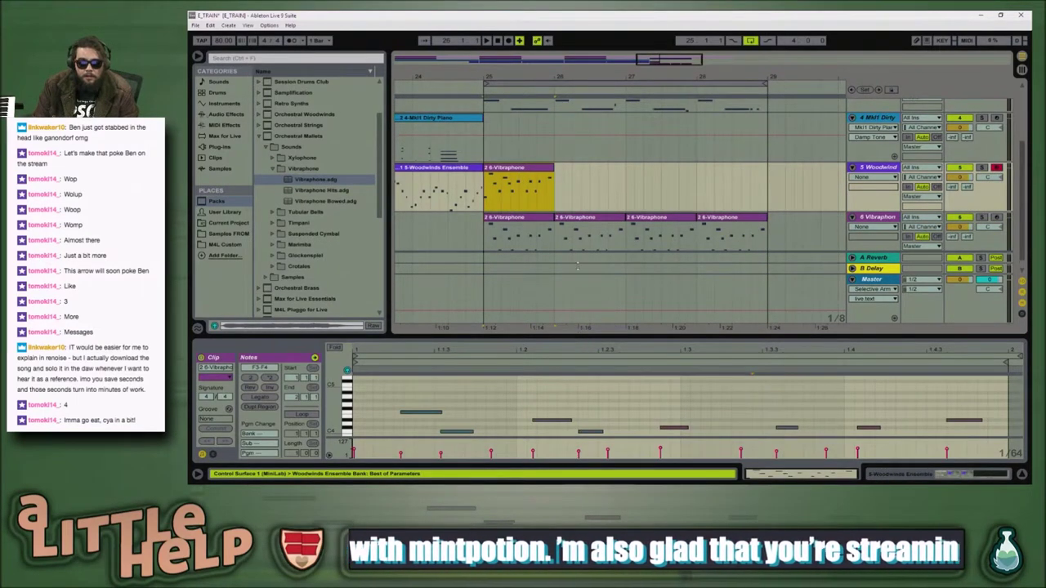
Step: Duplicate all notes of the copied clip on the Woodwinds track one octave lower, spanning F2 to F3
{"action": "left_click_drag", "start_coordinate": [588, 336], "coordinate": [588, 163]}
{"action": "key", "text": "ctrl+a"}
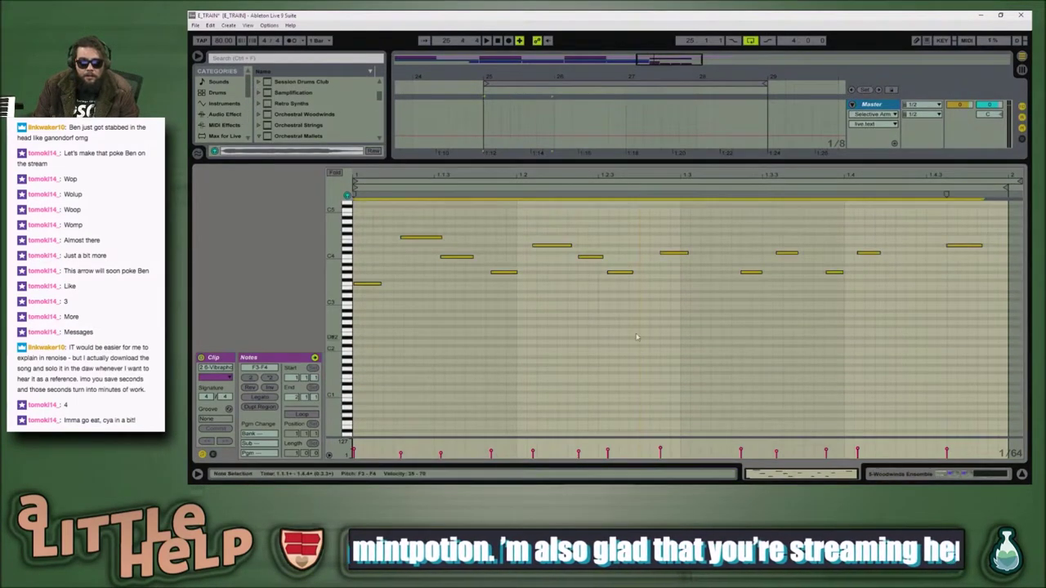
{"action": "left_click", "coordinate": [507, 273]}
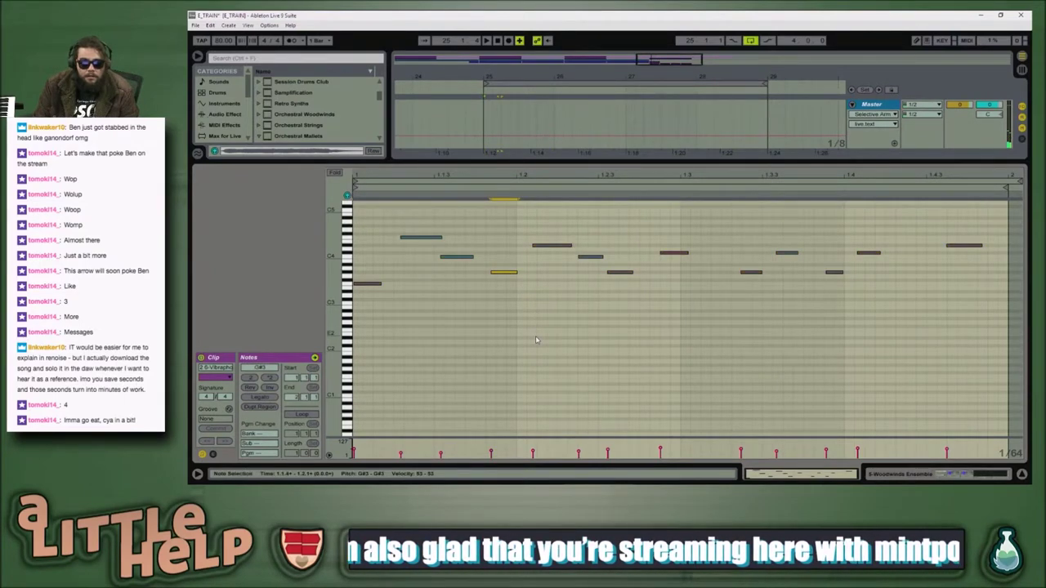
{"action": "key", "text": "ctrl+a"}
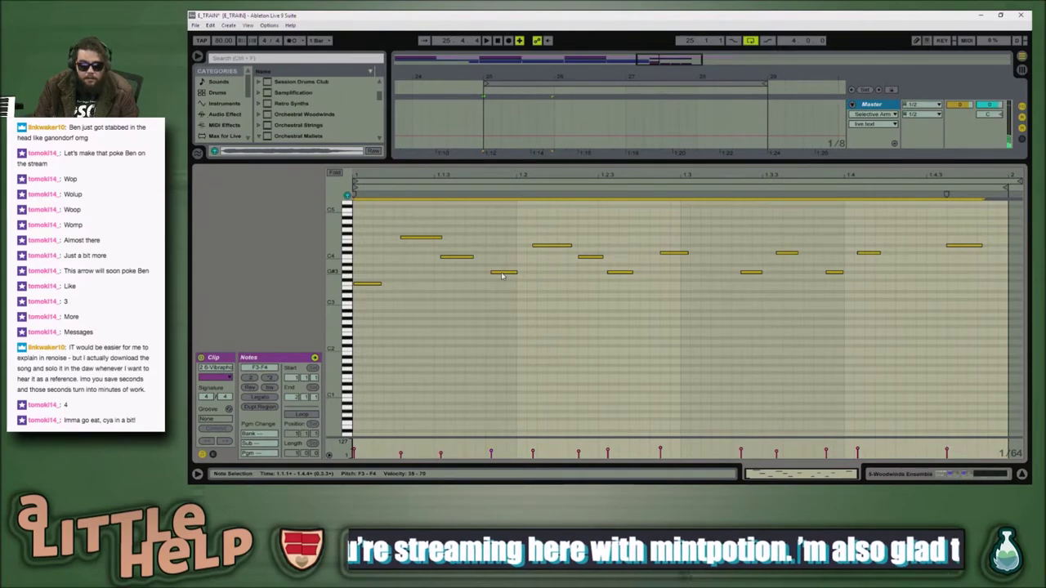
{"action": "left_click_drag", "start_coordinate": [502, 274], "coordinate": [501, 279]}
{"action": "key", "text": "ctrl+c"}
{"action": "key", "text": "ctrl+v"}
{"action": "key", "text": "shift+Down"}
{"action": "key", "text": "Up"}
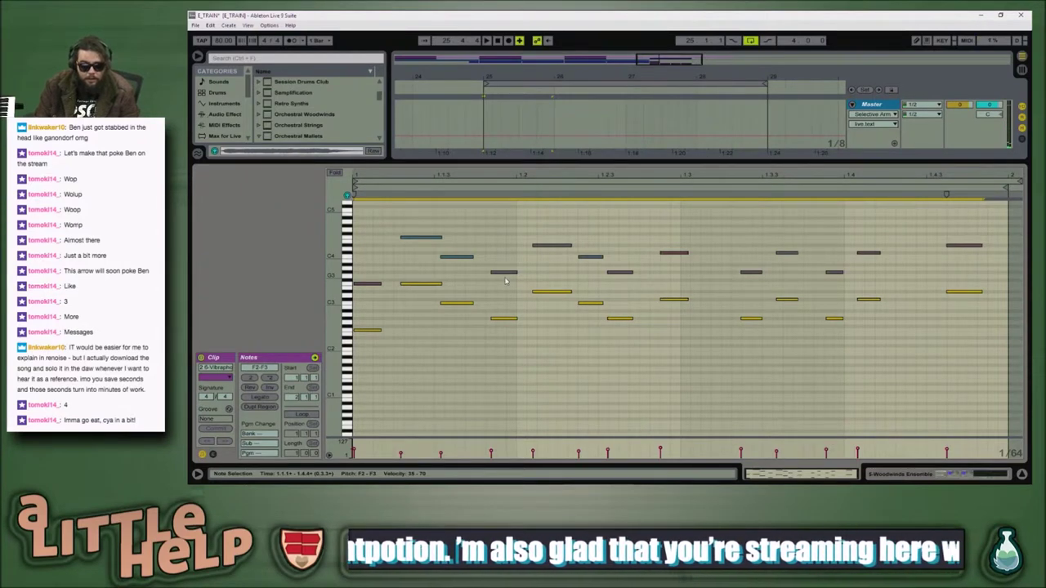
Step: Duplicate all notes of the Woodwinds track clip two octaves lower, so the copies span F0 to F2
{"action": "left_click", "coordinate": [500, 319]}
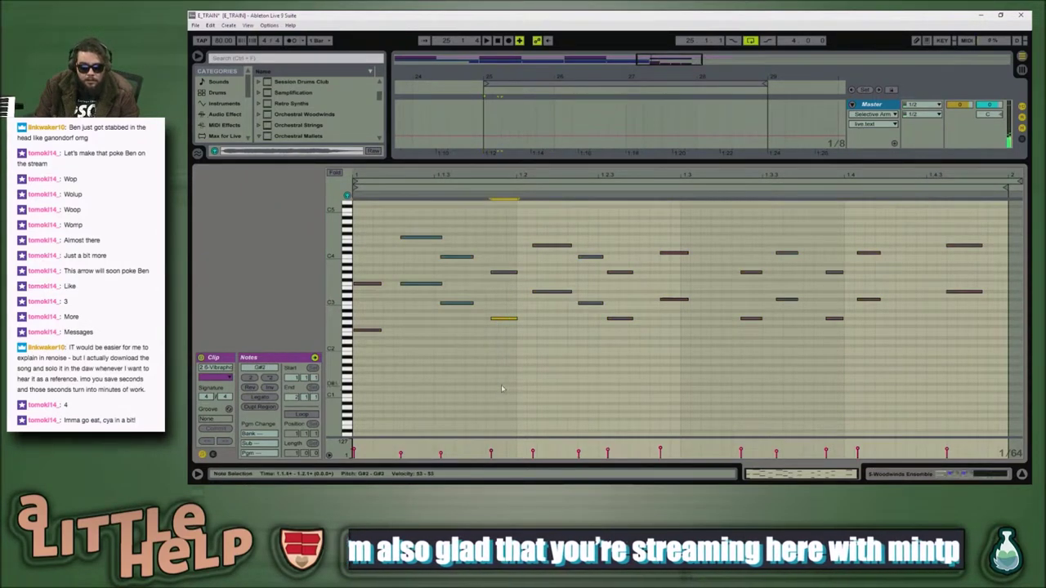
{"action": "key", "text": "ctrl+a"}
{"action": "left_click", "coordinate": [504, 319]}
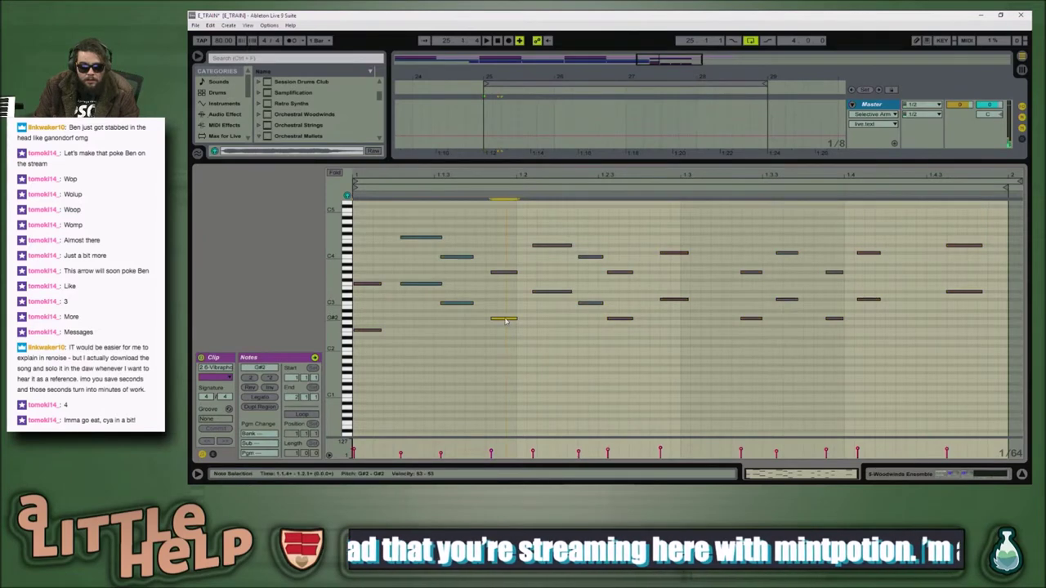
{"action": "key", "text": "ctrl+a"}
{"action": "left_click_drag", "start_coordinate": [502, 320], "coordinate": [503, 416]}
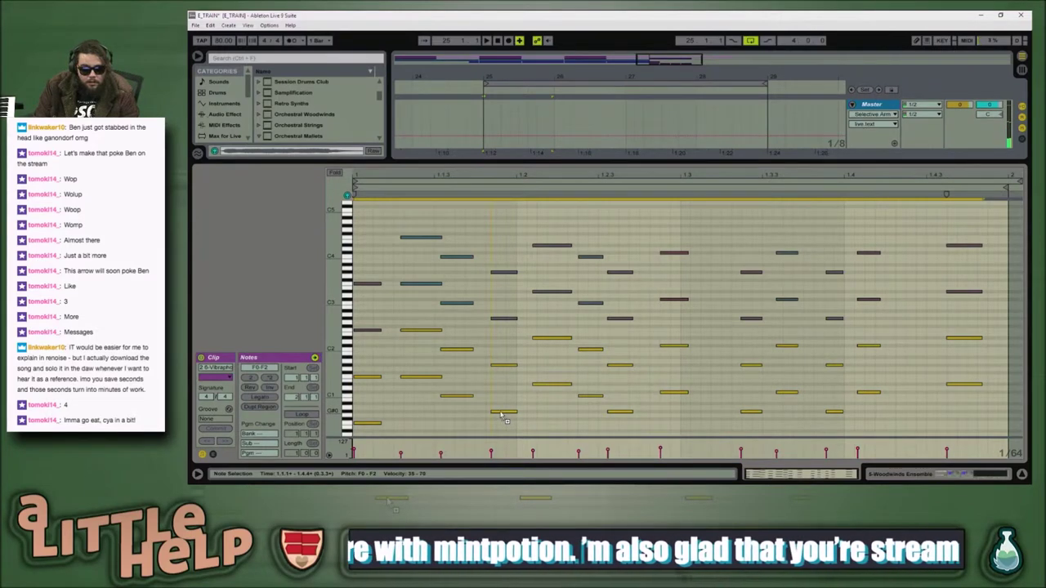
{"action": "key", "text": "space"}
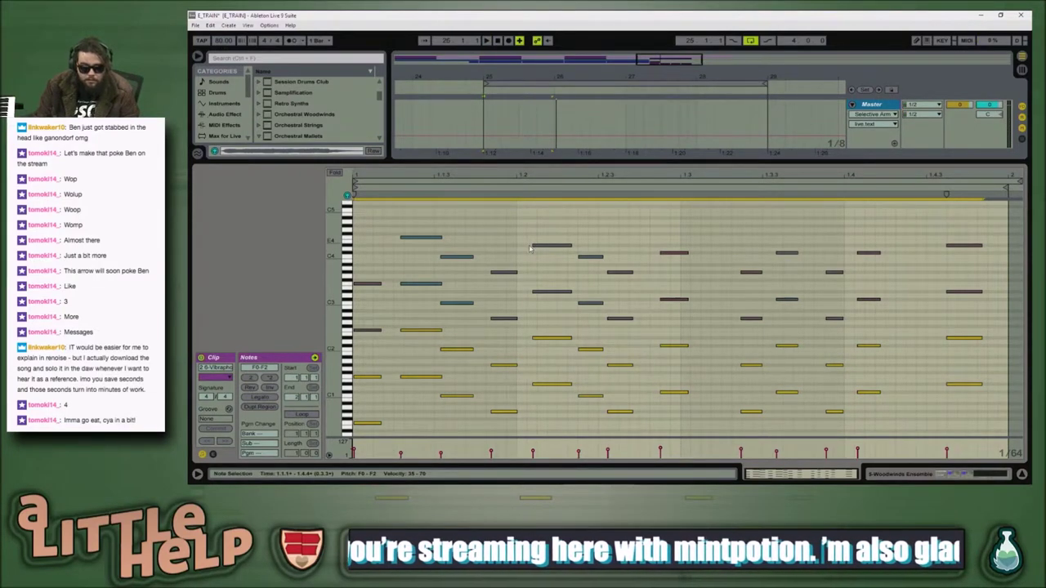
Step: Copy the selected low notes four octaves up, placing the copies between F4 and F6
{"action": "left_click_drag", "start_coordinate": [553, 339], "coordinate": [552, 336]}
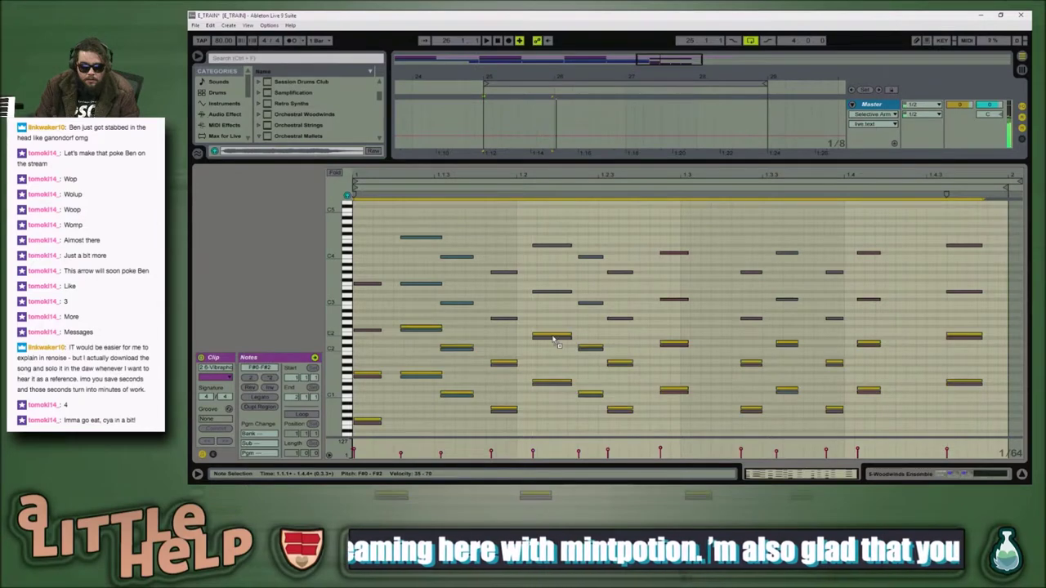
{"action": "key", "text": "shift+Up"}
{"action": "key", "text": "shift+Up"}
{"action": "key", "text": "shift+Up"}
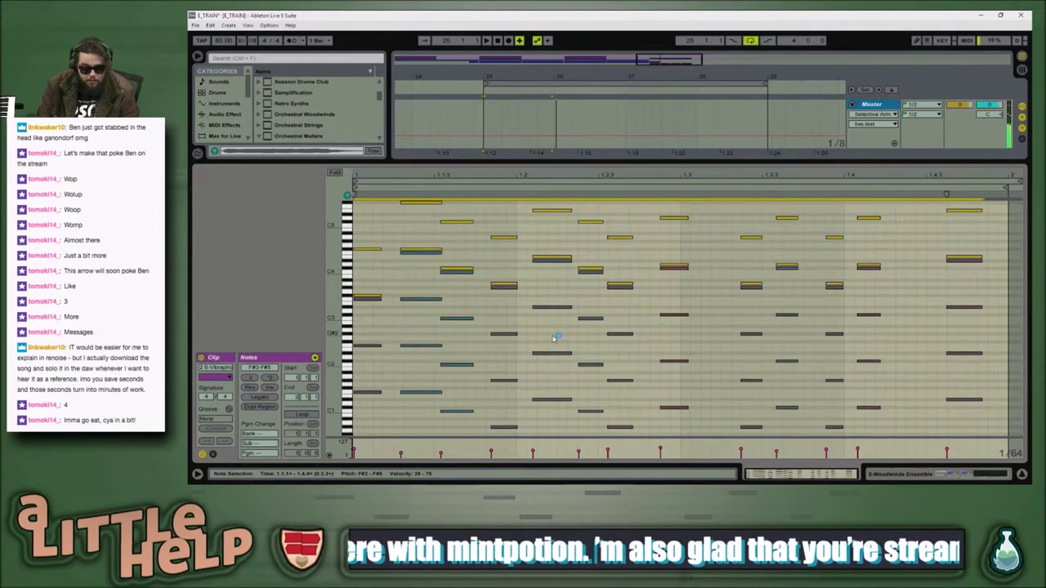
{"action": "key", "text": "shift+Up"}
{"action": "key", "text": "Down"}
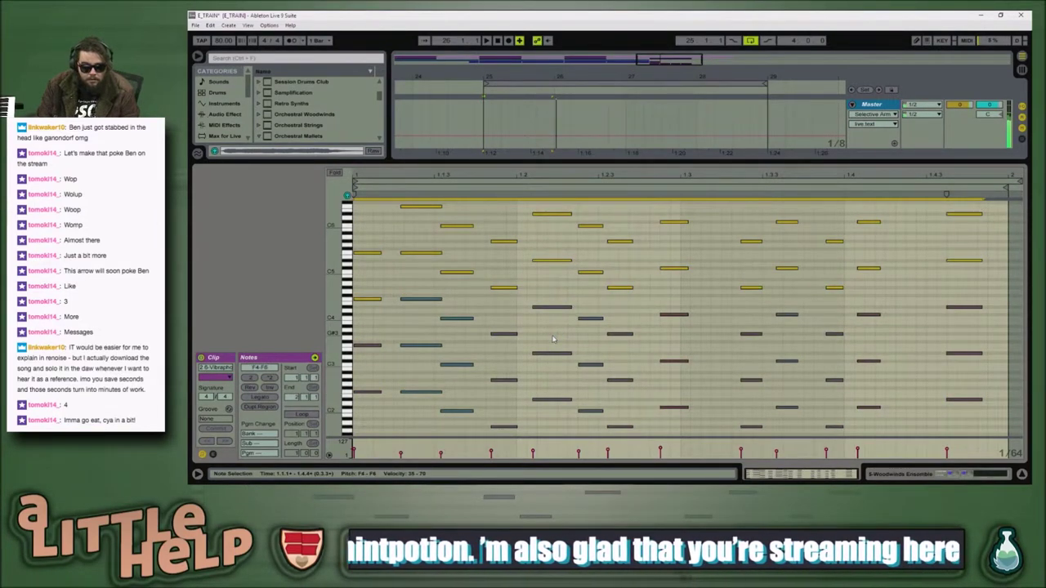
Step: Play back the layered clip and shorten all of the copied F4–F6 notes together
{"action": "key", "text": "space"}
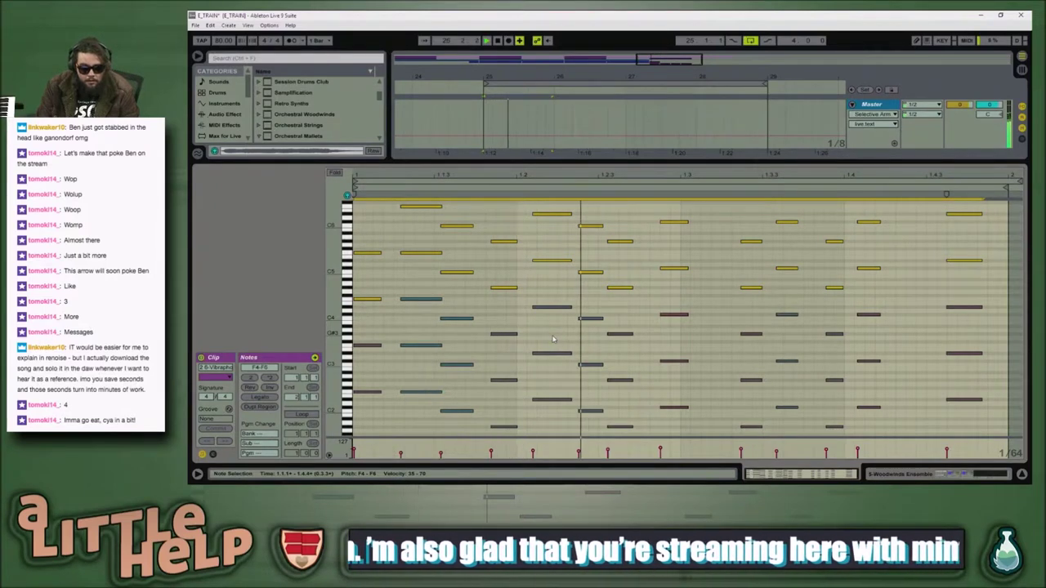
{"action": "key", "text": "space"}
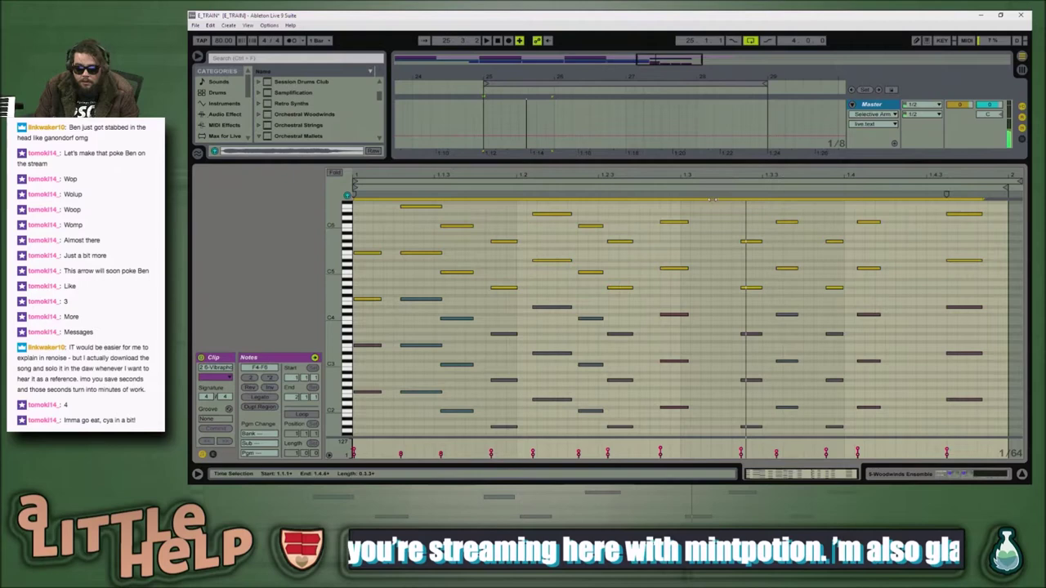
{"action": "left_click", "coordinate": [671, 221]}
{"action": "left_click_drag", "start_coordinate": [673, 221], "coordinate": [663, 221]}
{"action": "key", "text": "space"}
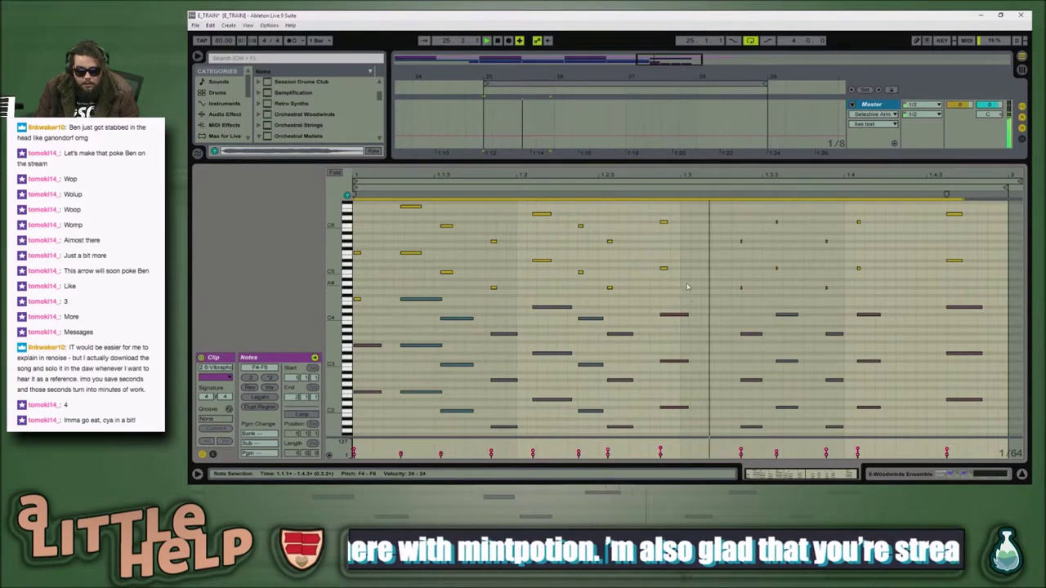
{"action": "scroll", "coordinate": [648, 329], "scroll_direction": "down", "scroll_amount": 4}
{"action": "key", "text": "space"}
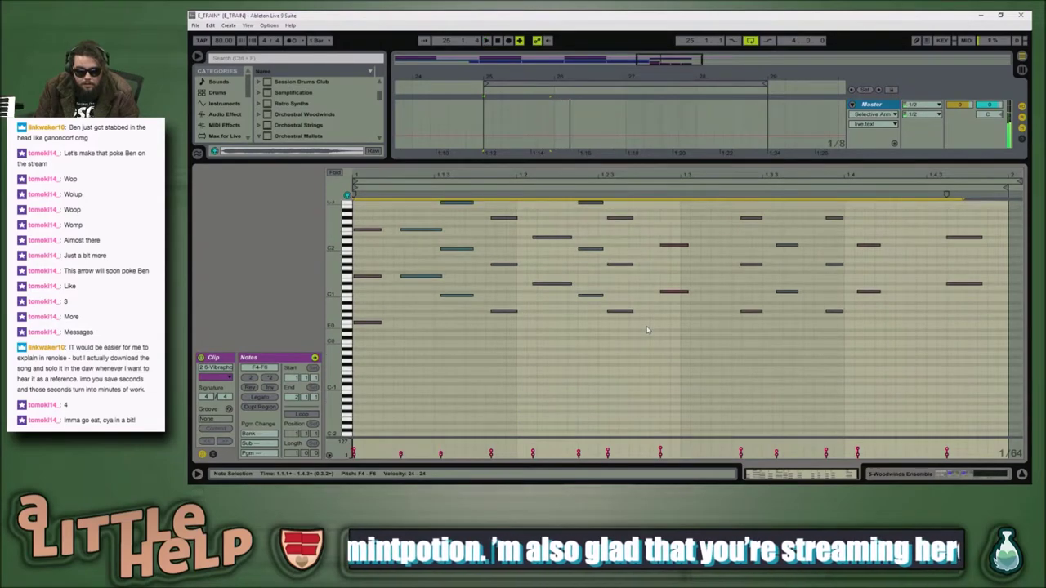
Step: Move the layered Woodwinds track clip to bar 28 and paste a copy of it at bar 25
{"action": "left_click_drag", "start_coordinate": [564, 166], "coordinate": [565, 416]}
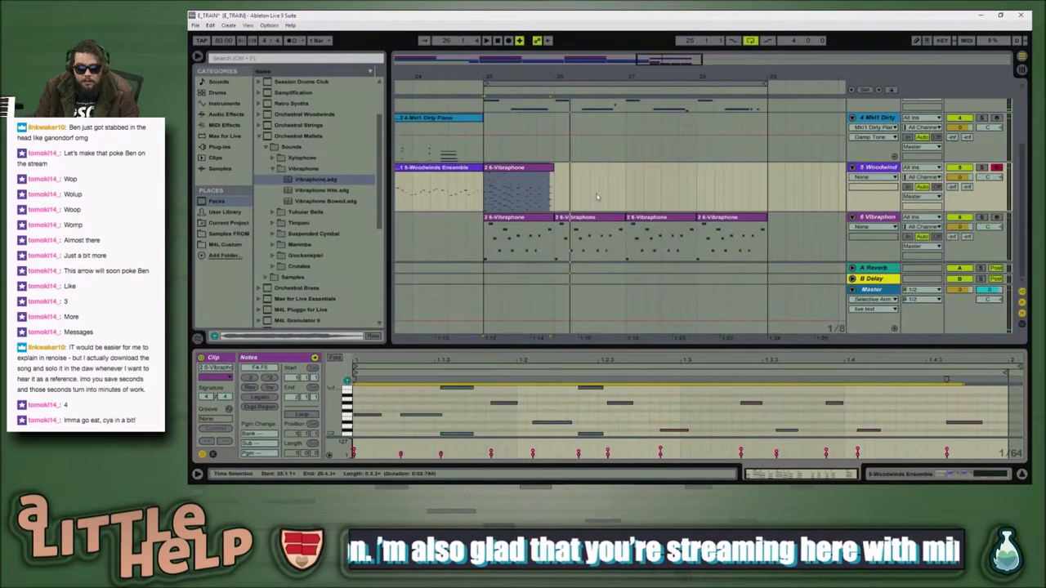
{"action": "left_click_drag", "start_coordinate": [529, 173], "coordinate": [726, 177]}
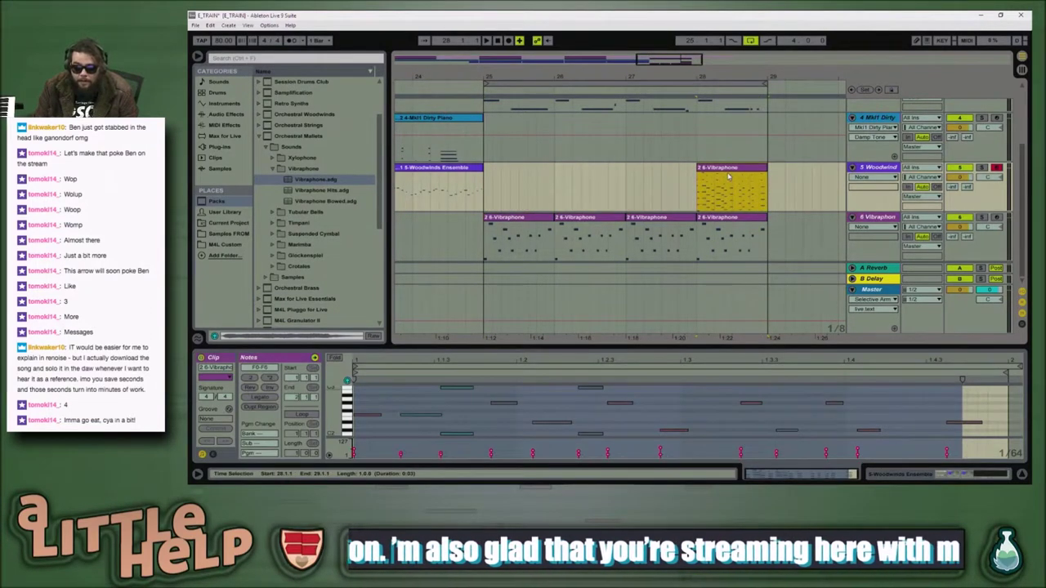
{"action": "left_click", "coordinate": [507, 172]}
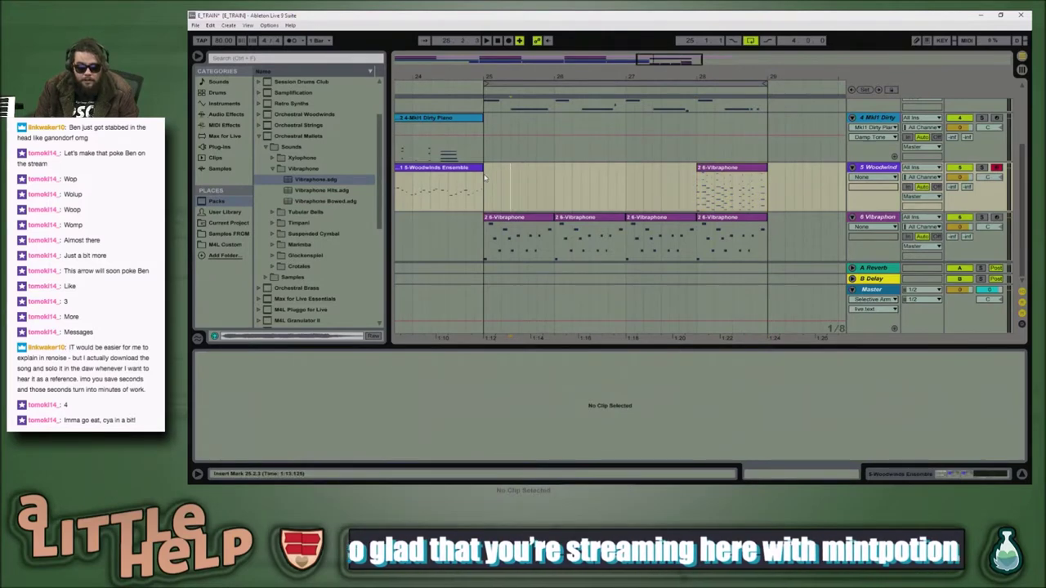
{"action": "key", "text": "ctrl+v"}
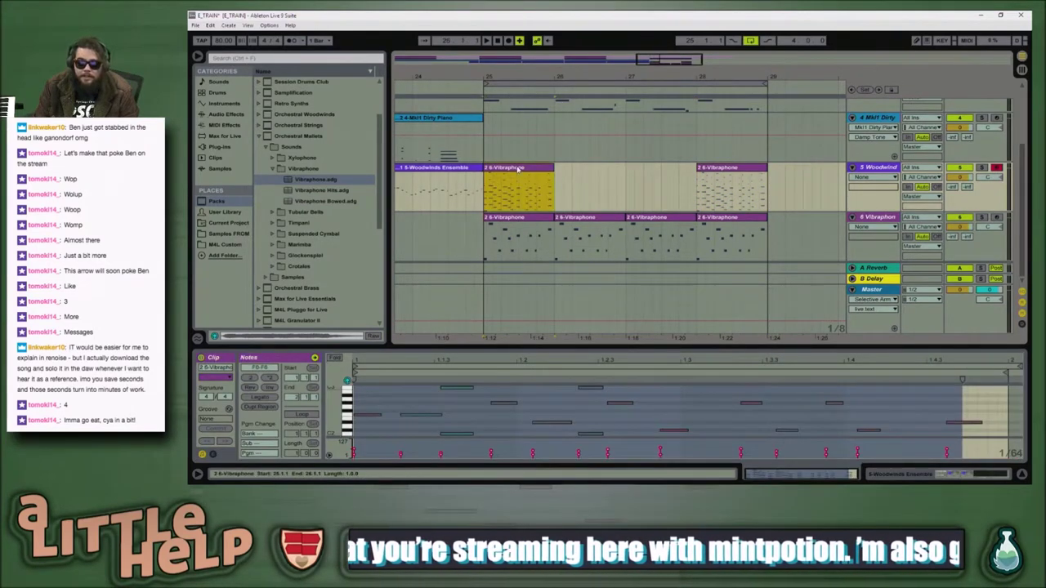
Step: Play back the layered Woodwinds track clip at bar 25
{"action": "left_click", "coordinate": [540, 175]}
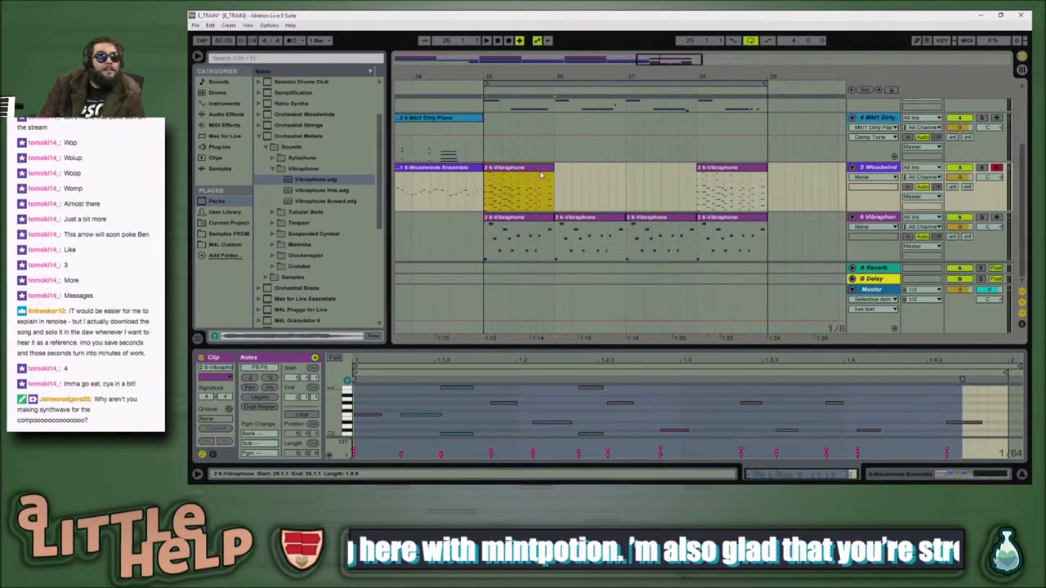
{"action": "left_click", "coordinate": [546, 174]}
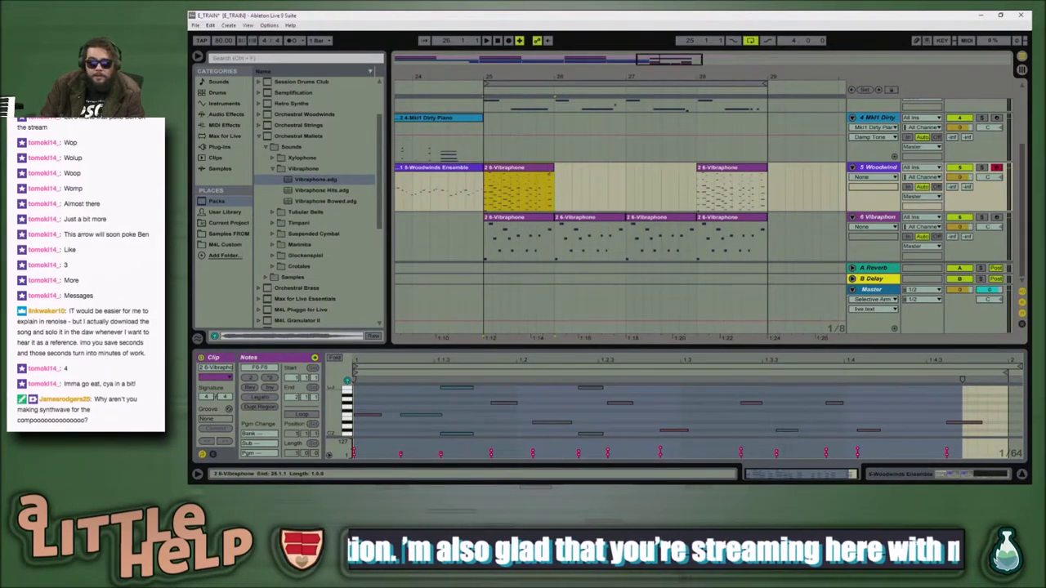
{"action": "left_click", "coordinate": [706, 183]}
{"action": "left_click", "coordinate": [516, 173]}
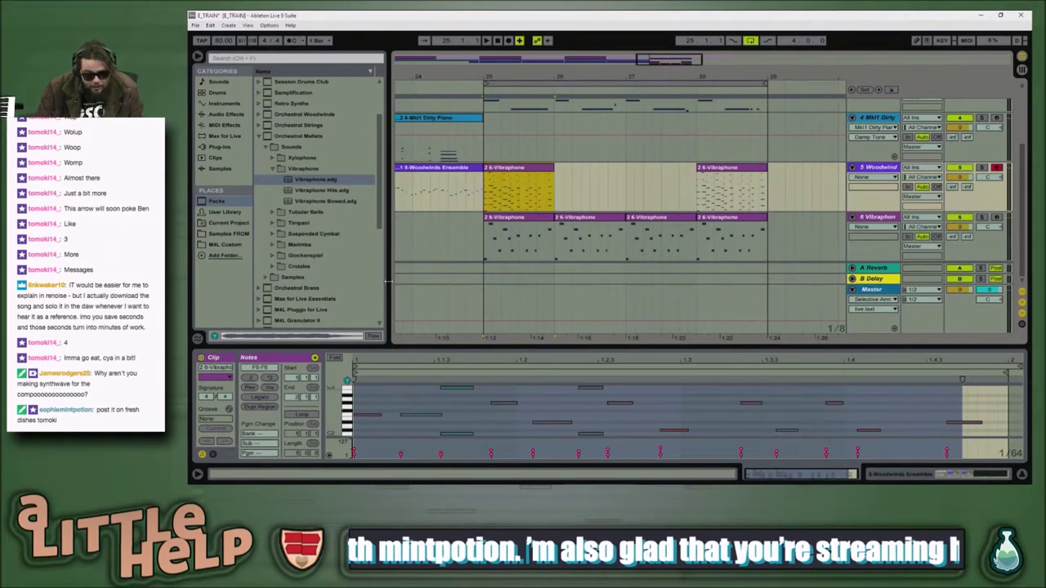
{"action": "left_click", "coordinate": [465, 183]}
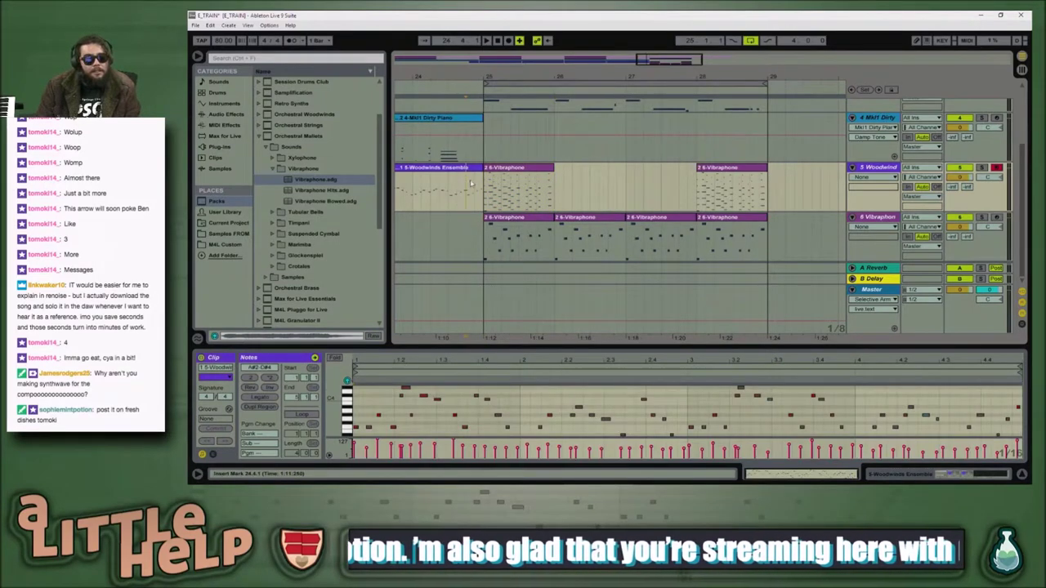
{"action": "left_click", "coordinate": [497, 191]}
{"action": "key", "text": "space"}
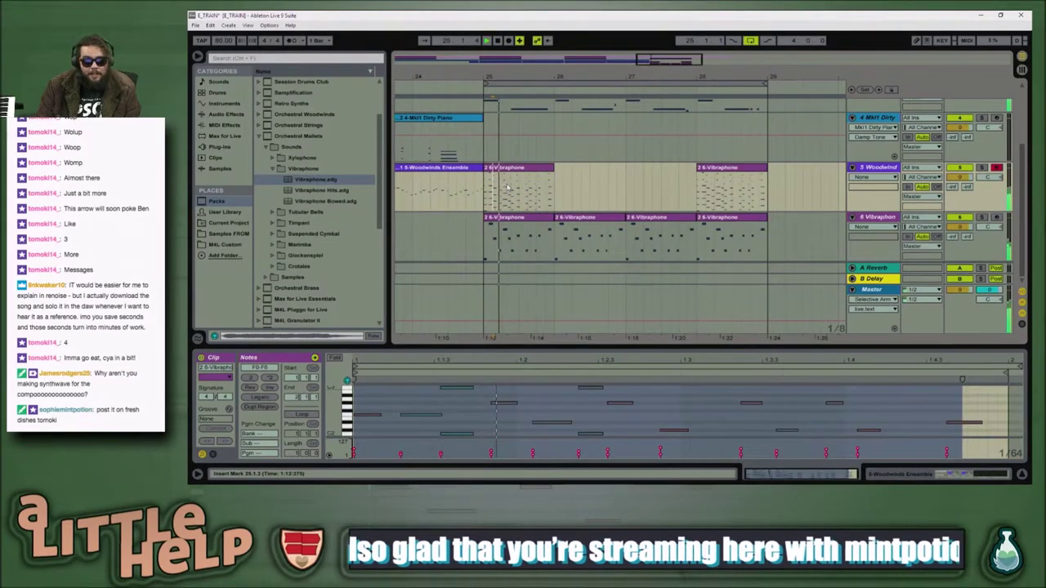
{"action": "key", "text": "space"}
Step: Delete the upper-octave notes from the bar 25 Woodwinds track clip, keeping only F0 to C2, and play it
{"action": "left_click", "coordinate": [537, 169]}
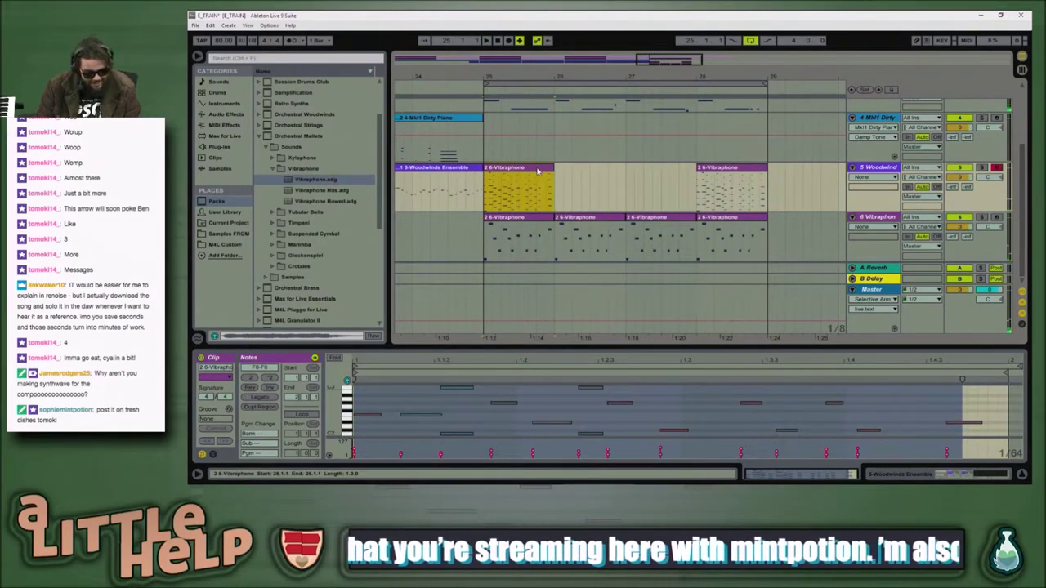
{"action": "left_click_drag", "start_coordinate": [531, 349], "coordinate": [532, 135]}
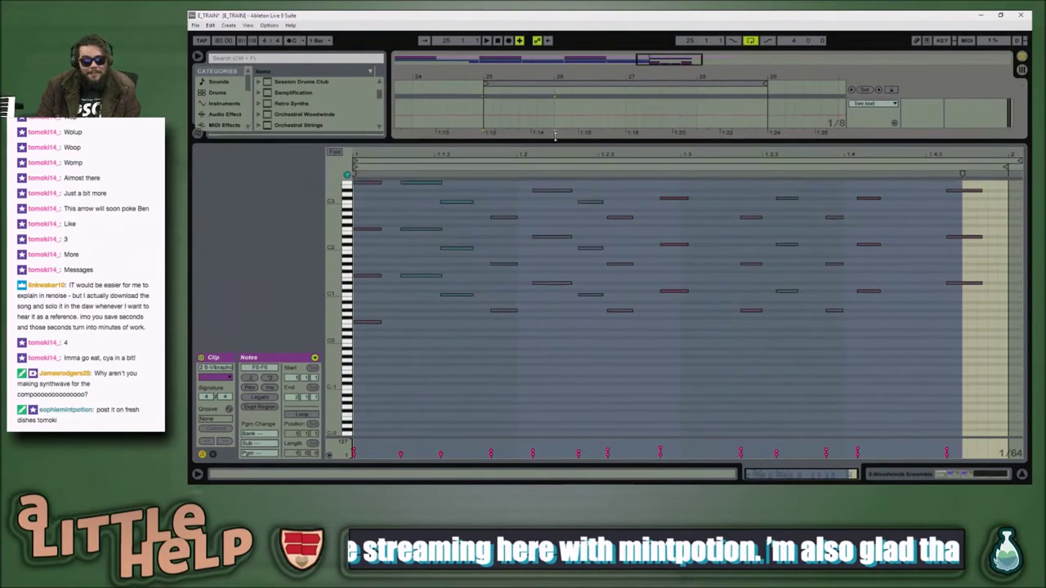
{"action": "key", "text": "ctrl+a"}
{"action": "scroll", "coordinate": [653, 331], "scroll_direction": "up", "scroll_amount": 5}
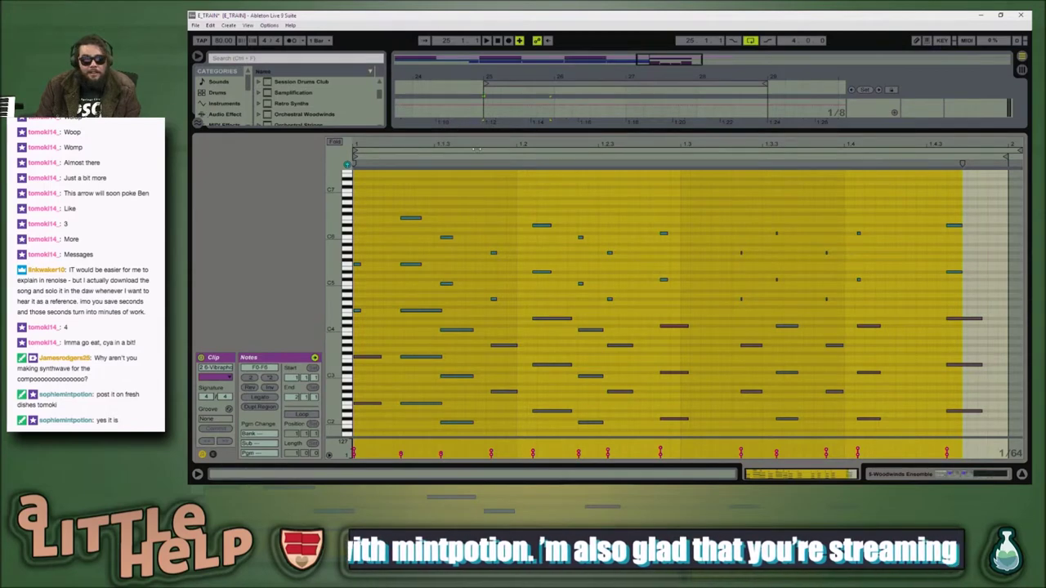
{"action": "left_click_drag", "start_coordinate": [968, 207], "coordinate": [422, 323]}
{"action": "key", "text": "ctrl+a"}
{"action": "key", "text": "Delete"}
{"action": "key", "text": "space"}
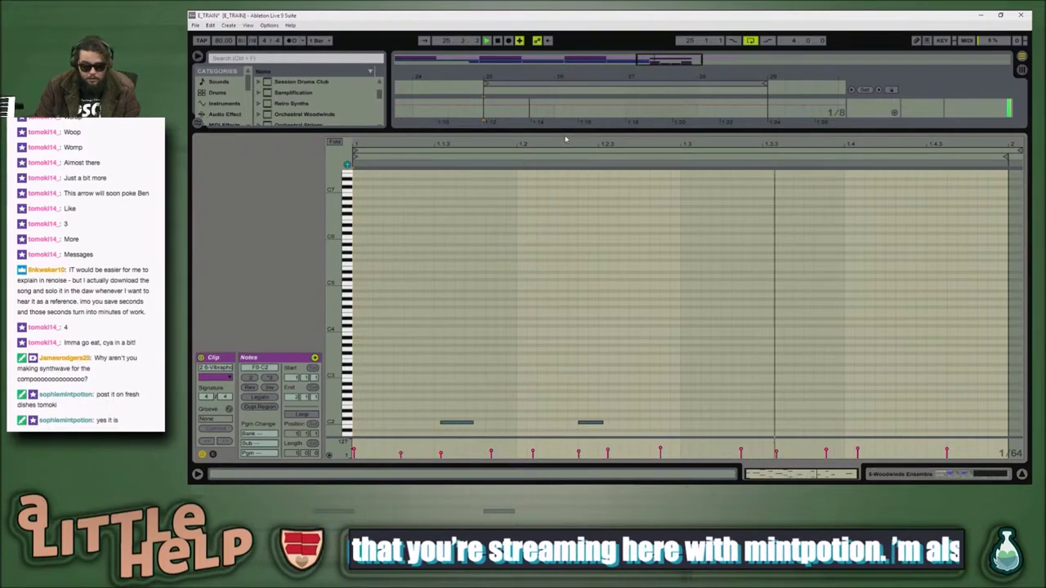
Step: Duplicate the low-note Woodwinds track clip from bar 25 twice to fill bars 26 and 27
{"action": "left_click_drag", "start_coordinate": [566, 130], "coordinate": [565, 296]}
{"action": "left_click", "coordinate": [518, 135]}
{"action": "key", "text": "space"}
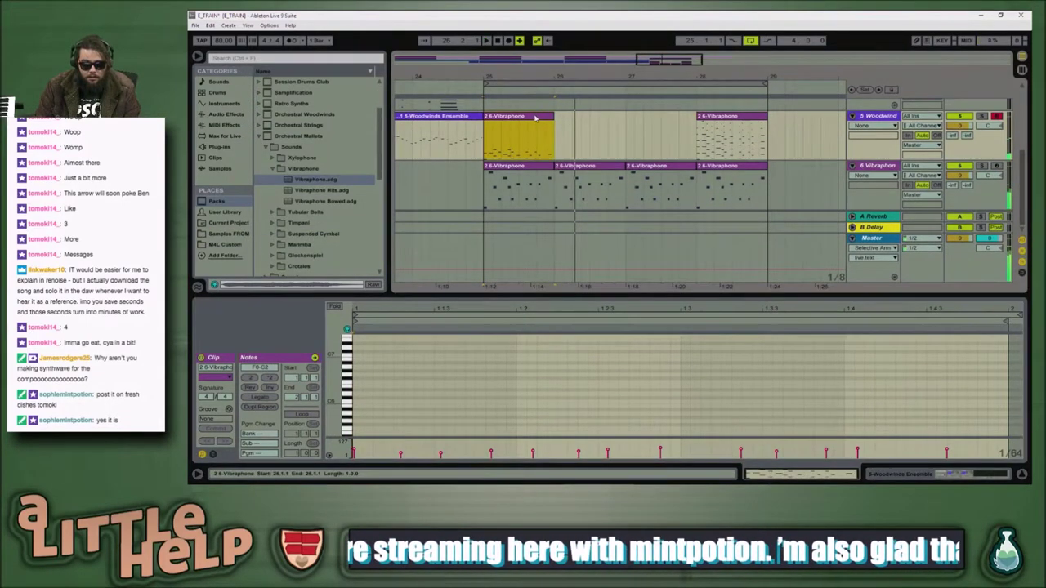
{"action": "key", "text": "ctrl+d"}
{"action": "key", "text": "ctrl+d"}
Step: Play back the section from bar 25 with the duplicated Woodwinds track clips
{"action": "left_click", "coordinate": [599, 130]}
{"action": "left_click", "coordinate": [658, 137]}
{"action": "key", "text": "space"}
{"action": "left_click", "coordinate": [522, 117]}
{"action": "key", "text": "space"}
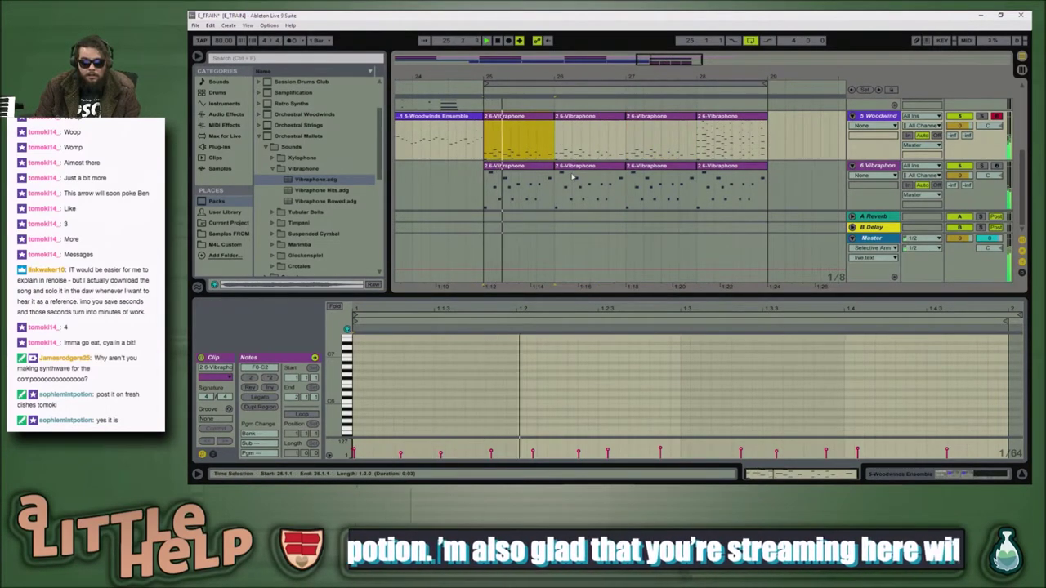
{"action": "left_click", "coordinate": [599, 120]}
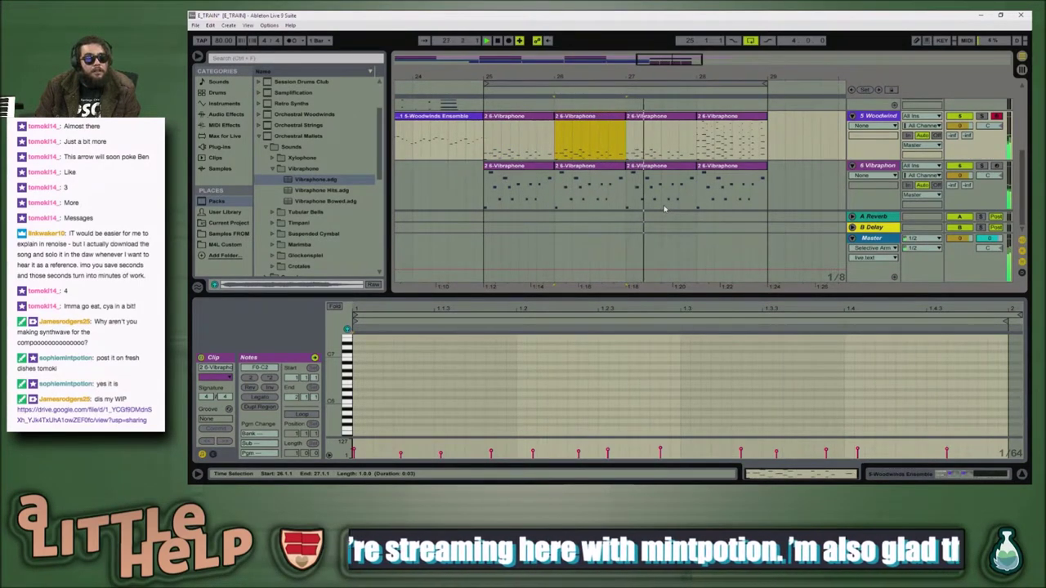
Step: Switch to Chrome, open the shared Google Drive link in the Twitch chat and play synthwave attempt.wav
{"action": "key", "text": "alt+Tab"}
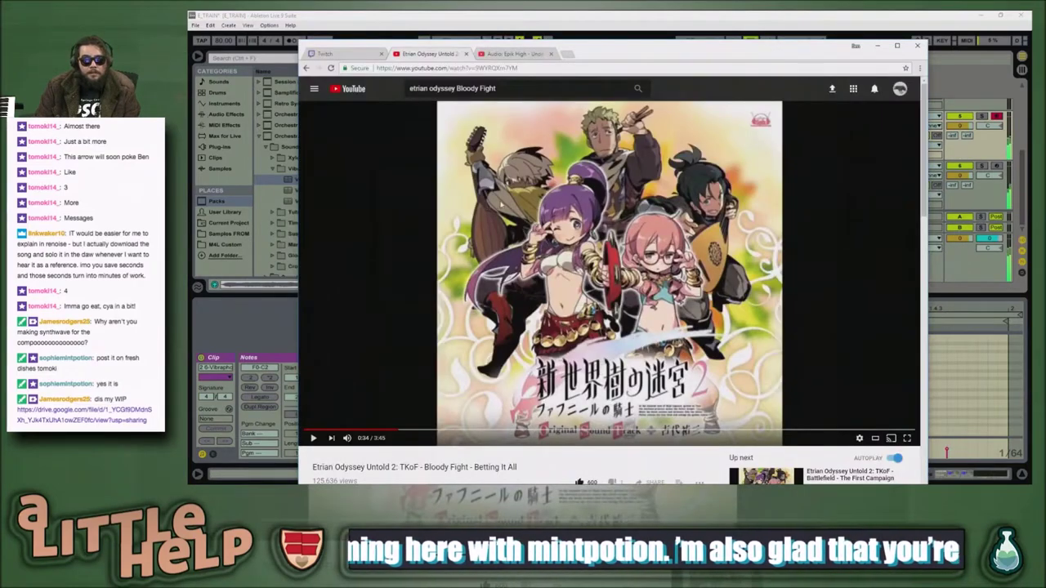
{"action": "left_click", "coordinate": [368, 55]}
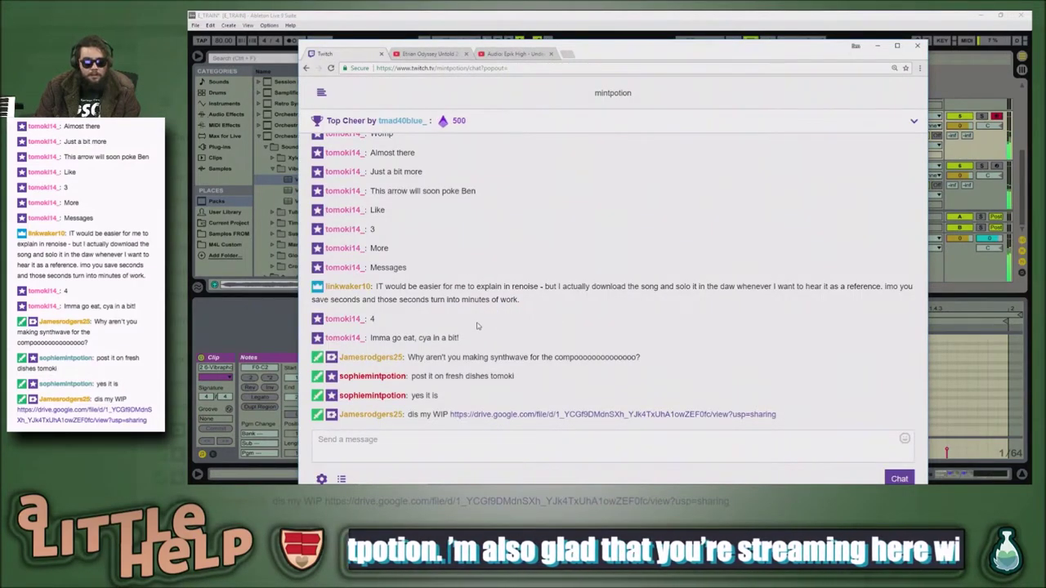
{"action": "key", "text": "alt+Tab"}
{"action": "key", "text": "alt+Tab"}
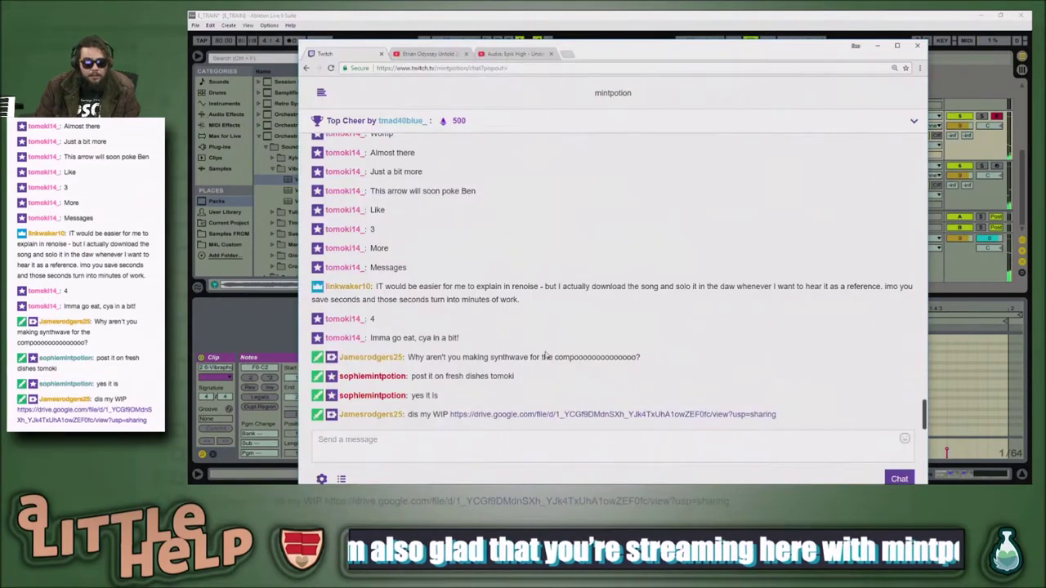
{"action": "middle_click", "coordinate": [586, 413]}
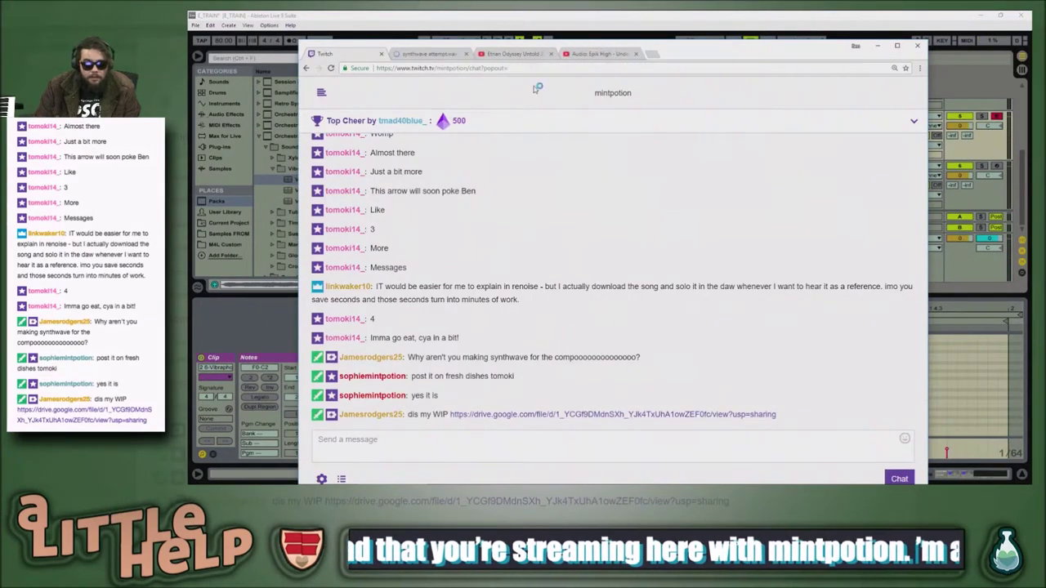
{"action": "left_click", "coordinate": [456, 52]}
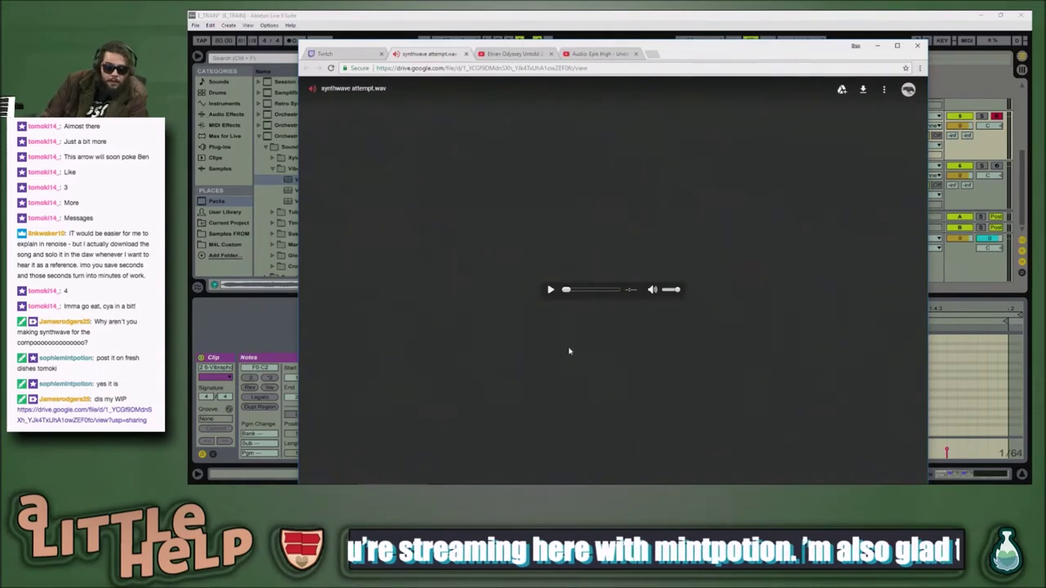
{"action": "left_click", "coordinate": [550, 290]}
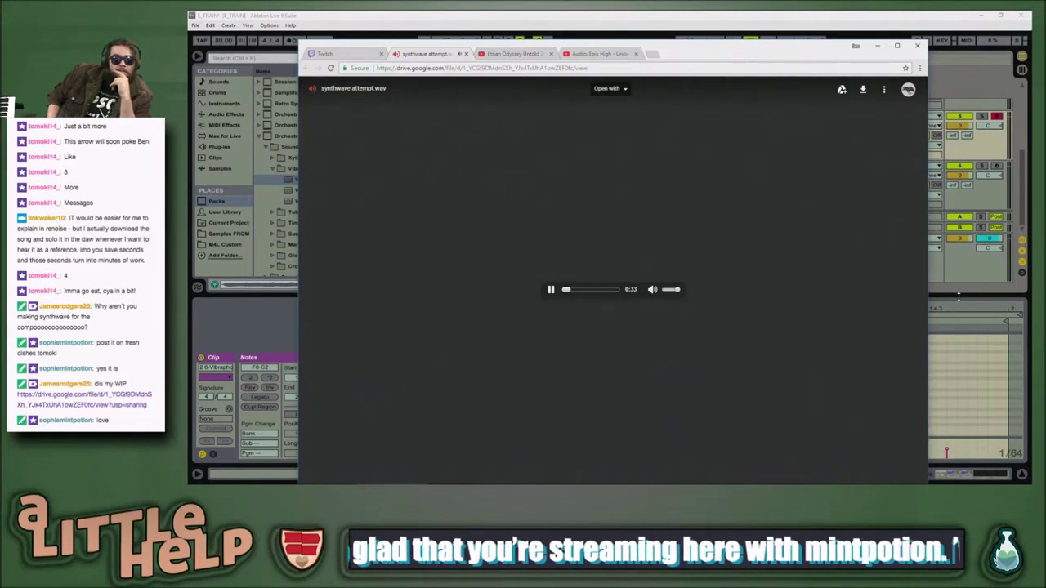
Step: Switch to the Discord chat client, enlarge its window and open the #bard_council channel
{"action": "key", "text": "alt+Tab"}
{"action": "key", "text": "Tab"}
{"action": "key", "text": "Tab"}
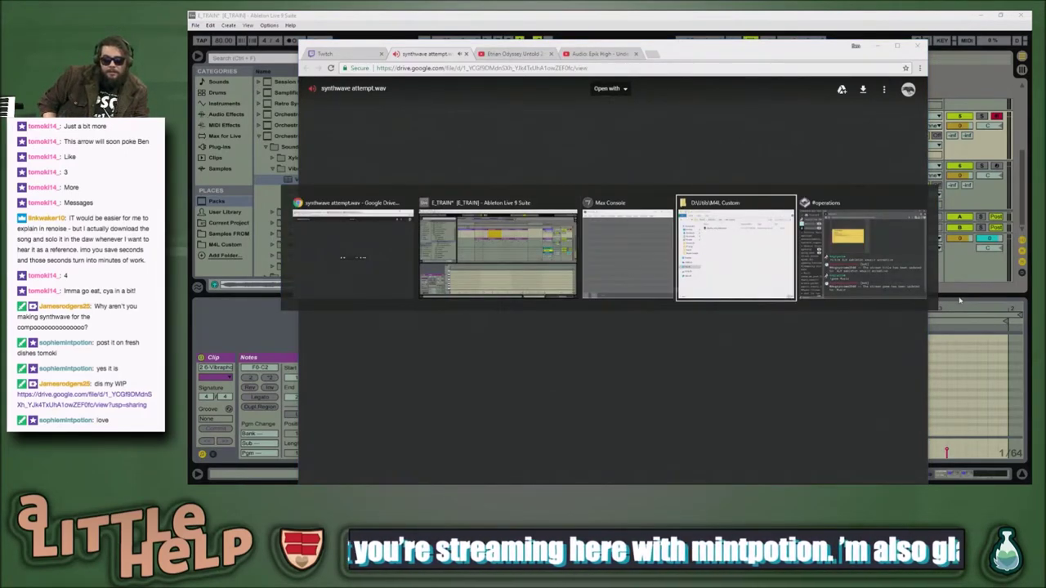
{"action": "key", "text": "Tab"}
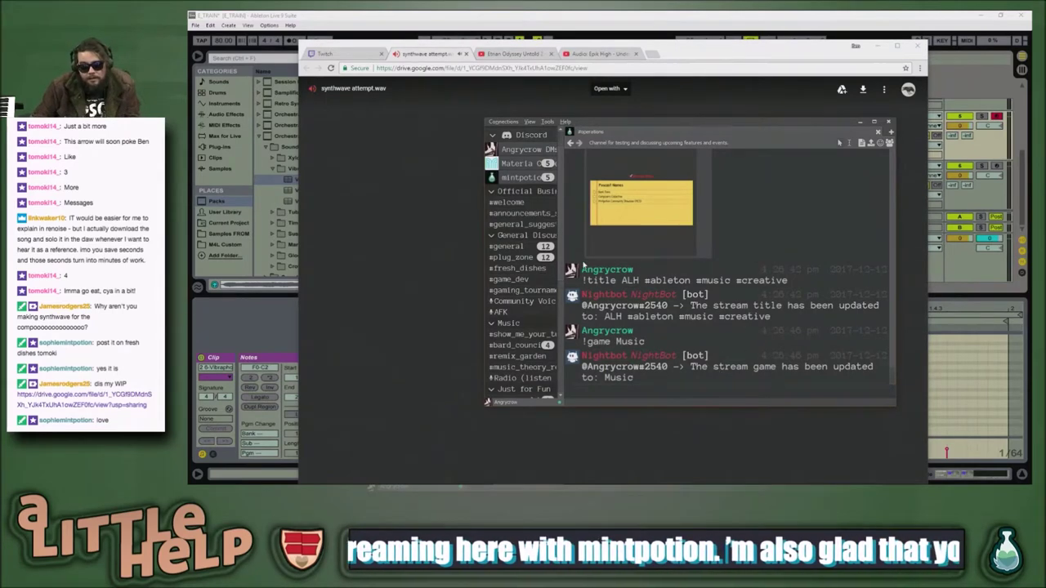
{"action": "left_click_drag", "start_coordinate": [628, 131], "coordinate": [530, 66]}
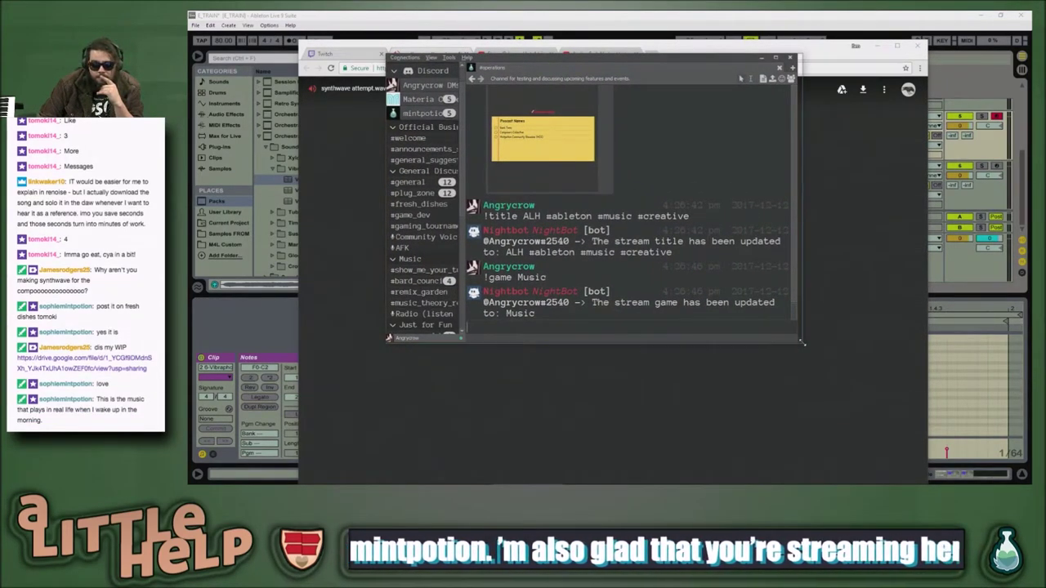
{"action": "left_click_drag", "start_coordinate": [798, 345], "coordinate": [912, 378]}
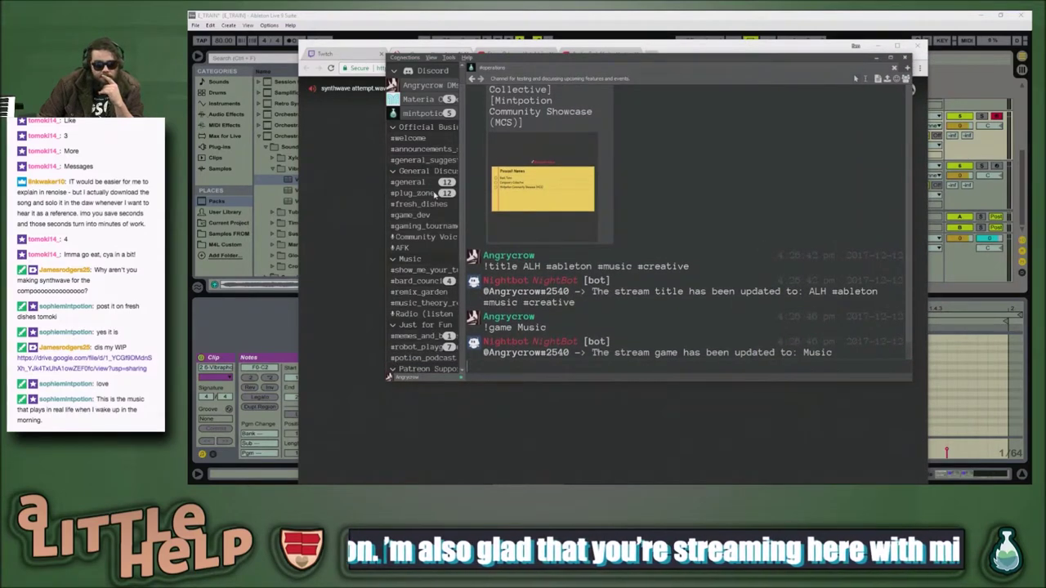
{"action": "scroll", "coordinate": [416, 233], "scroll_direction": "down", "scroll_amount": 3}
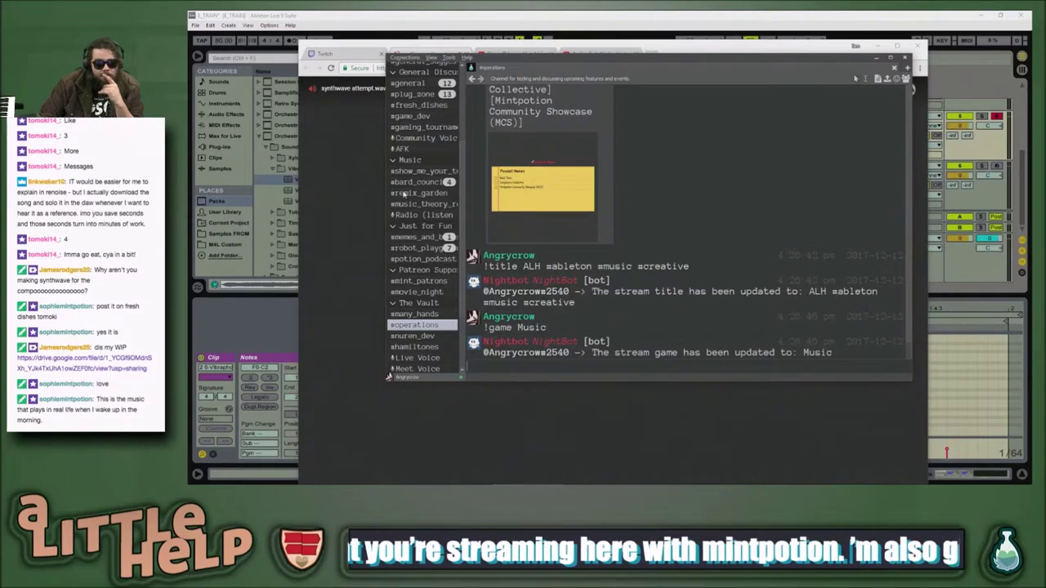
{"action": "left_click", "coordinate": [411, 182]}
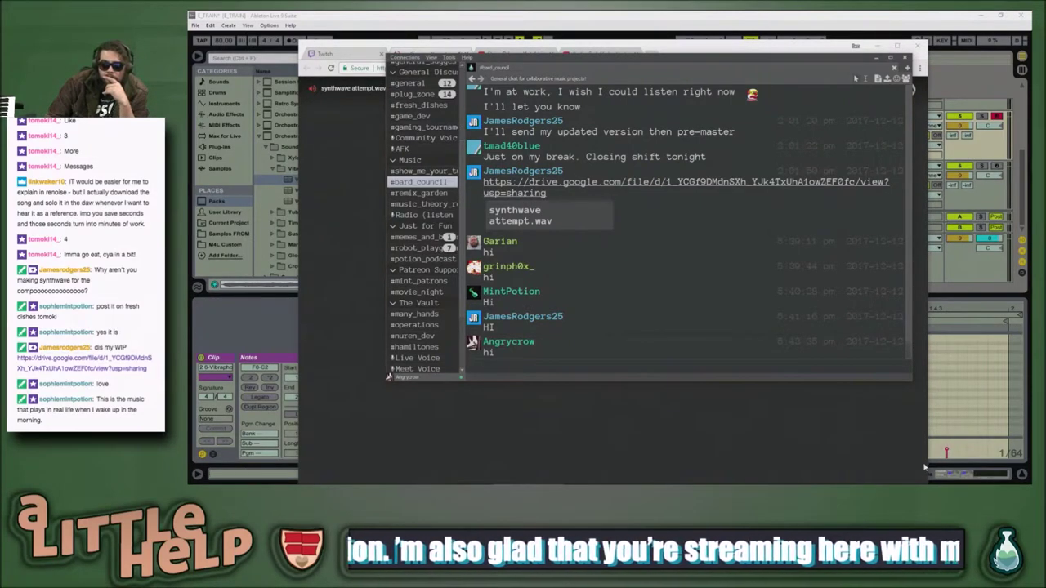
Step: Read back through the #bard_council message history for the discussion of the synthwave track, its mixing and the compo
{"action": "scroll", "coordinate": [817, 253], "scroll_direction": "up", "scroll_amount": 2}
{"action": "scroll", "coordinate": [818, 253], "scroll_direction": "up", "scroll_amount": 2}
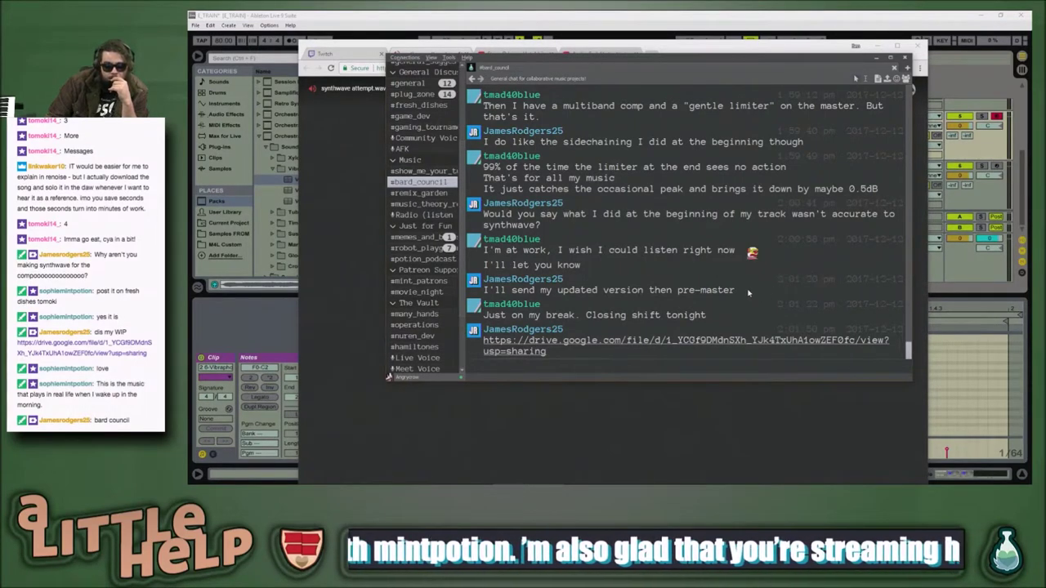
{"action": "scroll", "coordinate": [748, 292], "scroll_direction": "up", "scroll_amount": 3}
{"action": "scroll", "coordinate": [709, 294], "scroll_direction": "up", "scroll_amount": 3}
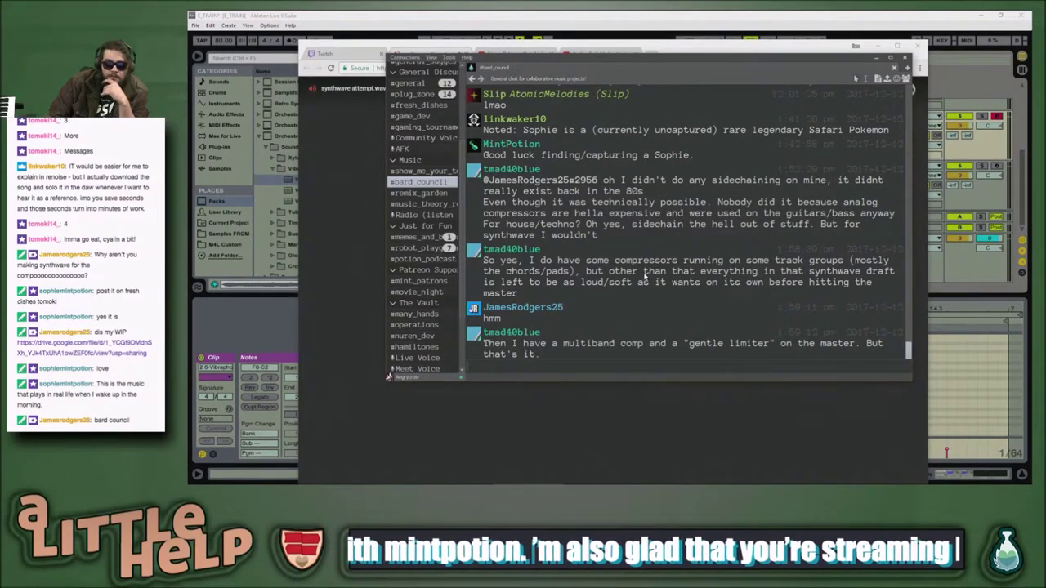
{"action": "scroll", "coordinate": [644, 278], "scroll_direction": "up", "scroll_amount": 3}
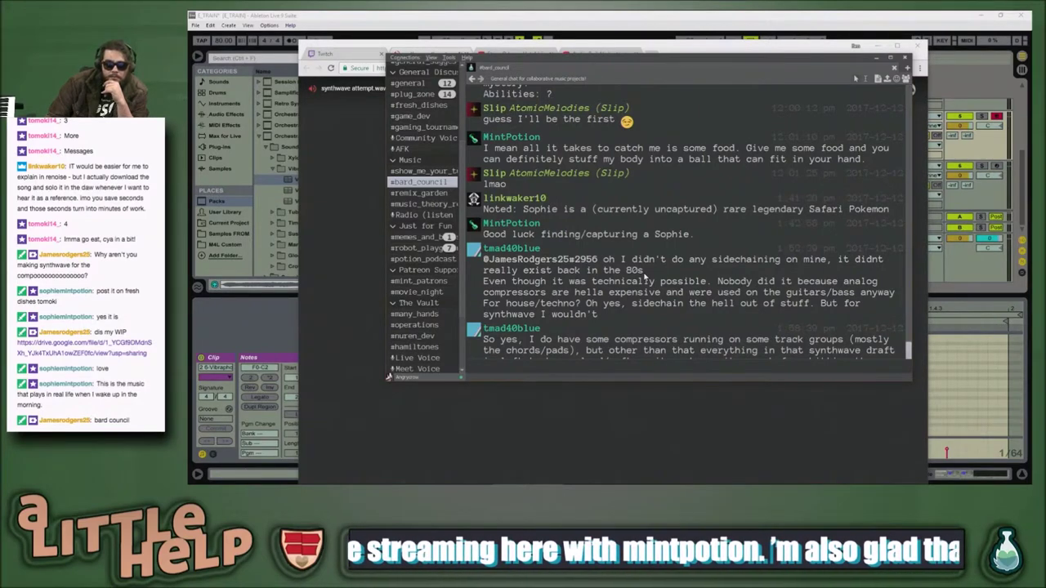
{"action": "scroll", "coordinate": [643, 278], "scroll_direction": "up", "scroll_amount": 1}
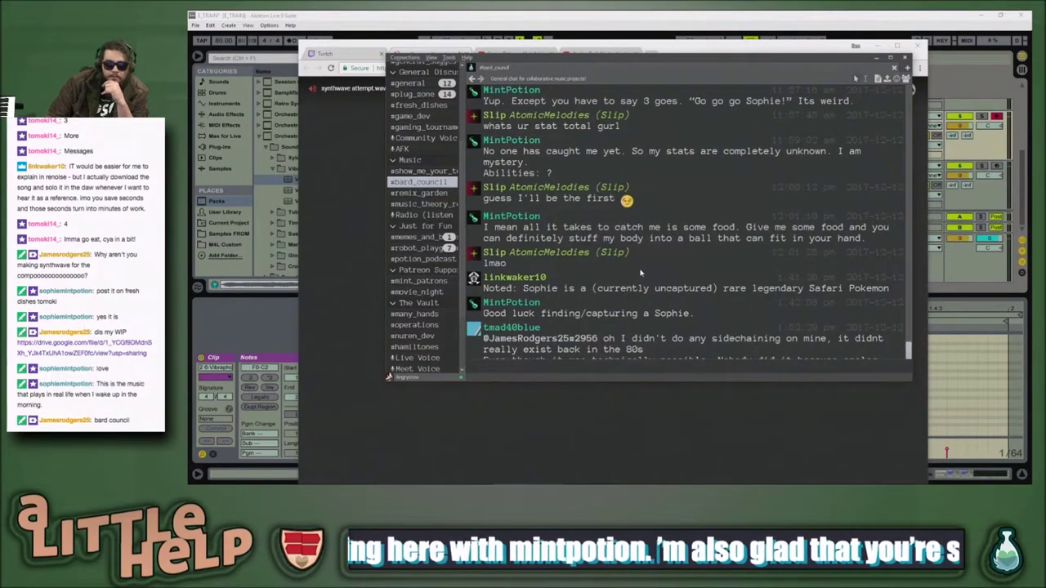
{"action": "scroll", "coordinate": [641, 272], "scroll_direction": "up", "scroll_amount": 2}
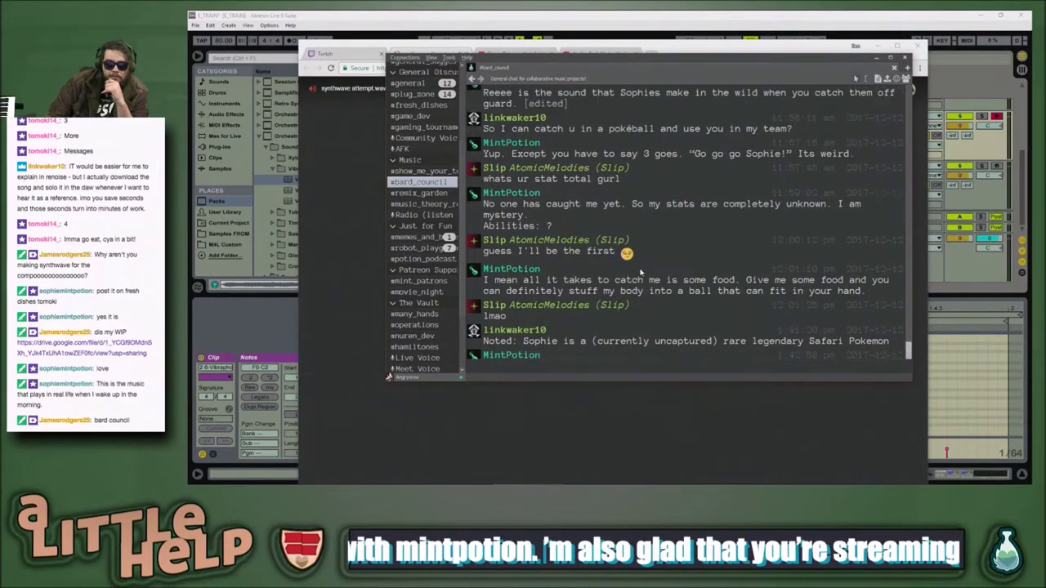
{"action": "scroll", "coordinate": [641, 273], "scroll_direction": "up", "scroll_amount": 1}
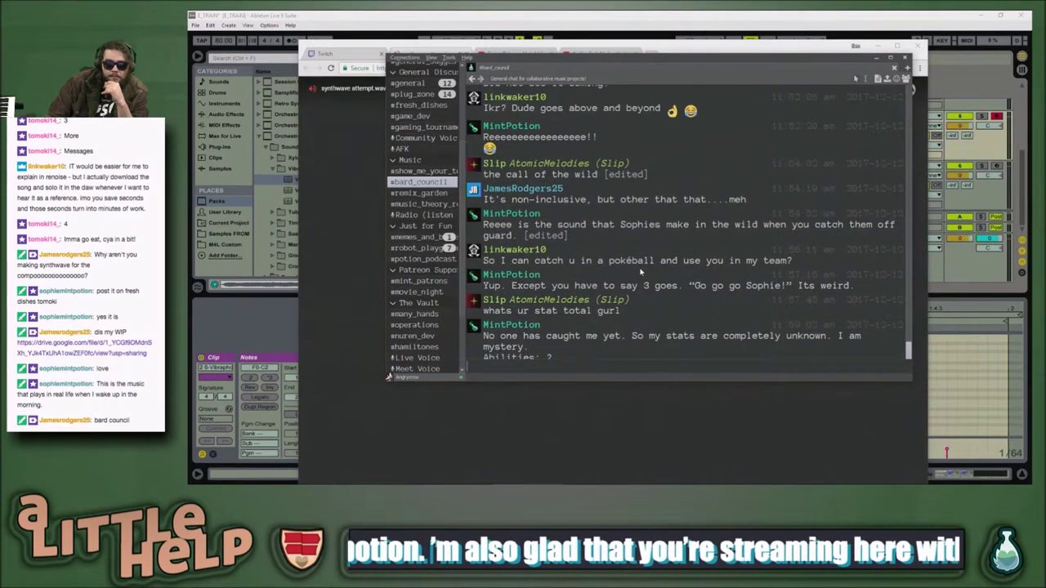
{"action": "left_click", "coordinate": [367, 208]}
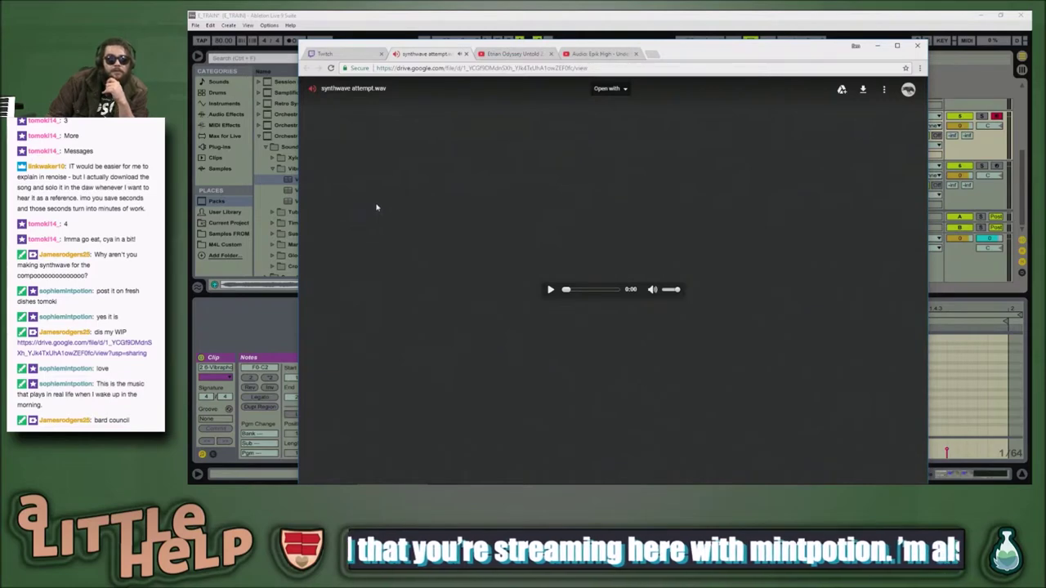
{"action": "key", "text": "alt+Tab"}
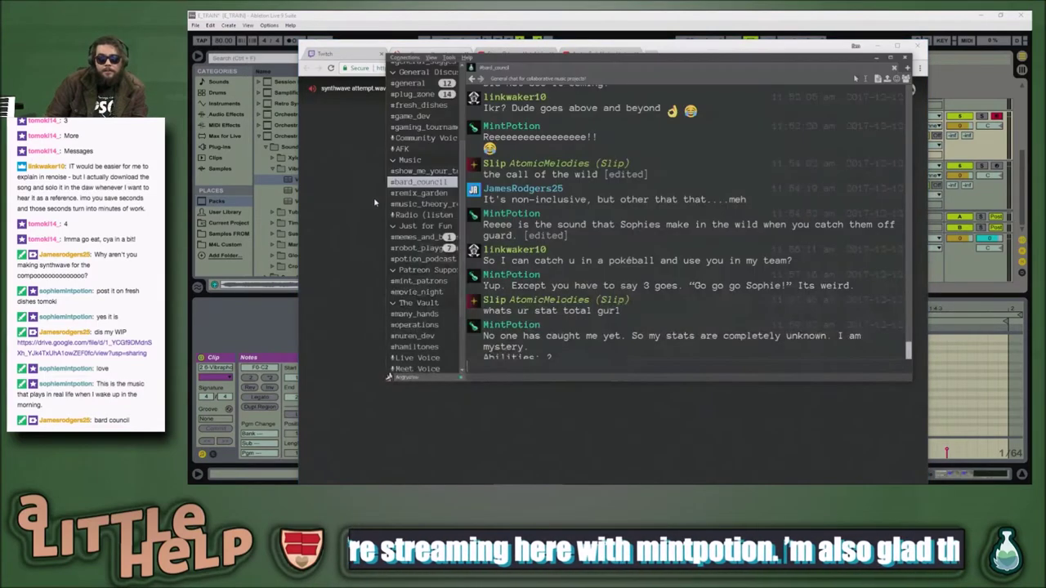
{"action": "scroll", "coordinate": [570, 191], "scroll_direction": "up", "scroll_amount": 3}
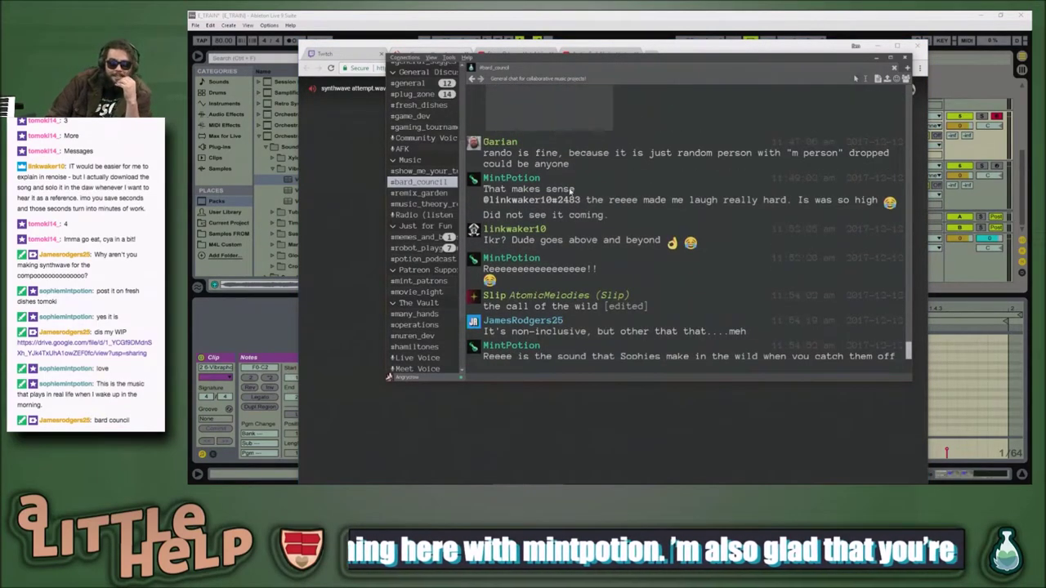
{"action": "scroll", "coordinate": [571, 191], "scroll_direction": "up", "scroll_amount": 4}
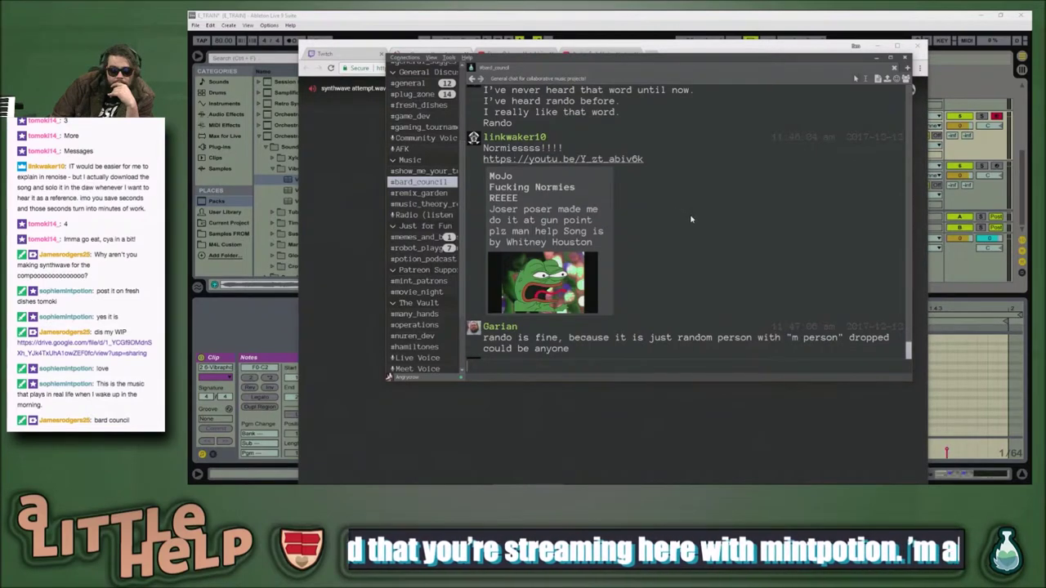
{"action": "scroll", "coordinate": [690, 219], "scroll_direction": "up", "scroll_amount": 3}
{"action": "scroll", "coordinate": [690, 219], "scroll_direction": "up", "scroll_amount": 1}
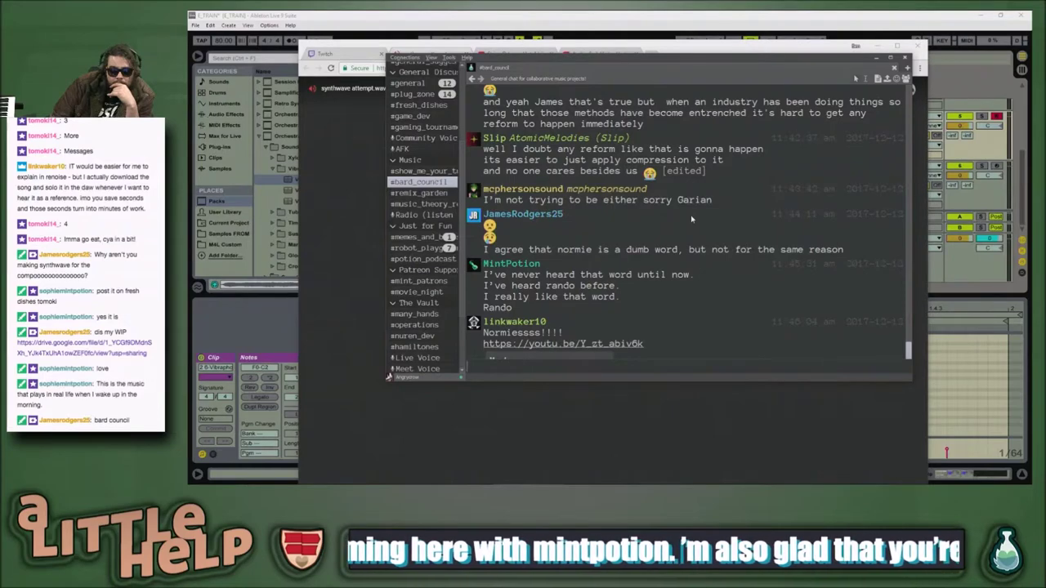
{"action": "scroll", "coordinate": [690, 219], "scroll_direction": "up", "scroll_amount": 4}
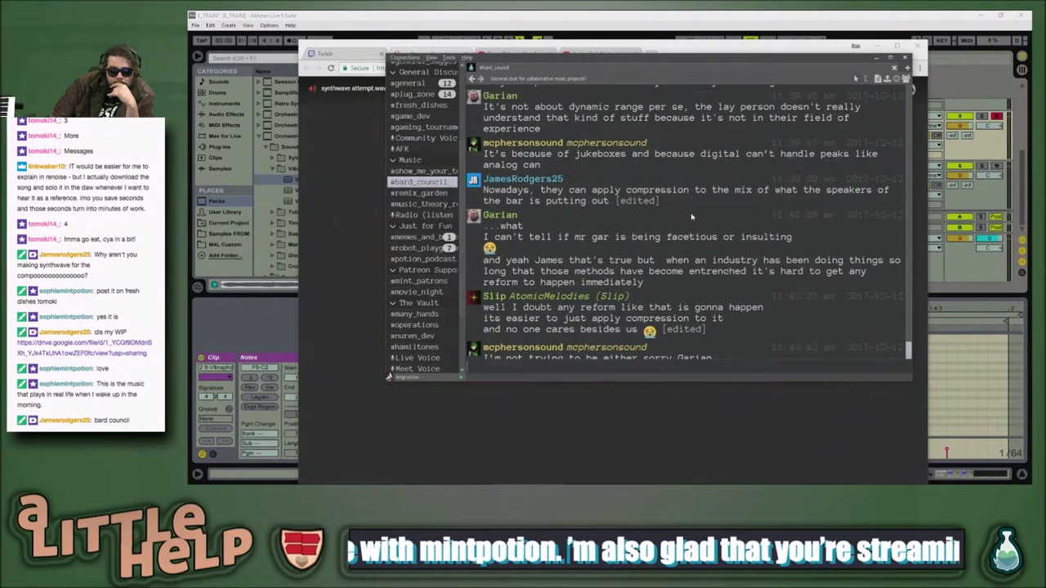
{"action": "scroll", "coordinate": [690, 216], "scroll_direction": "up", "scroll_amount": 2}
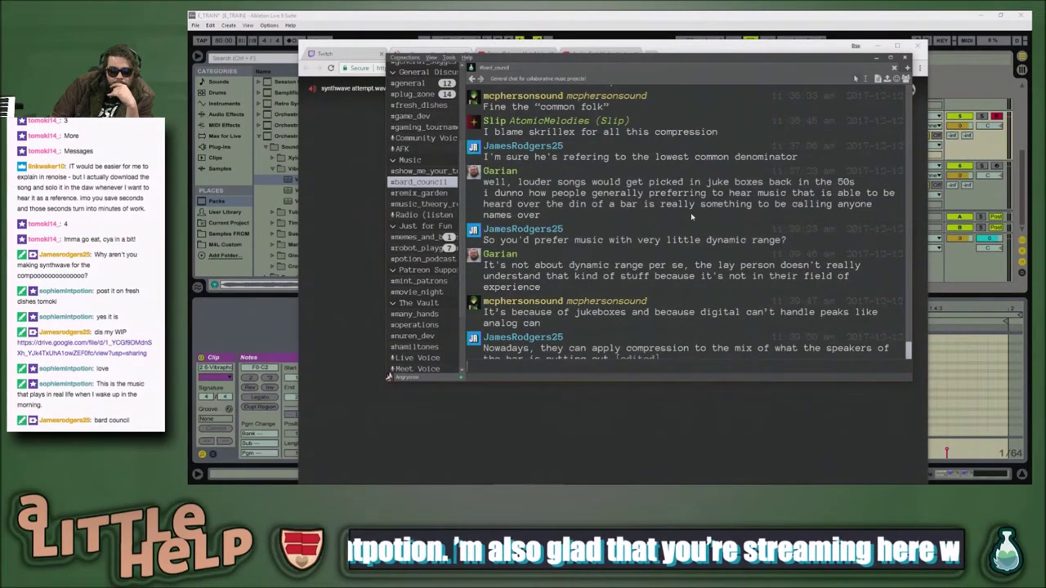
{"action": "scroll", "coordinate": [691, 217], "scroll_direction": "up", "scroll_amount": 4}
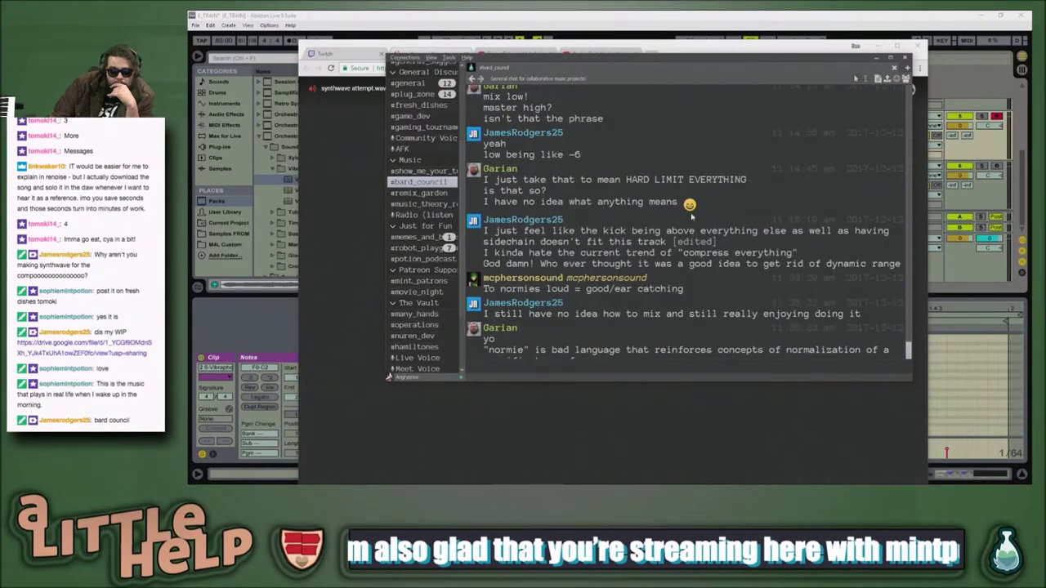
{"action": "scroll", "coordinate": [691, 216], "scroll_direction": "up", "scroll_amount": 3}
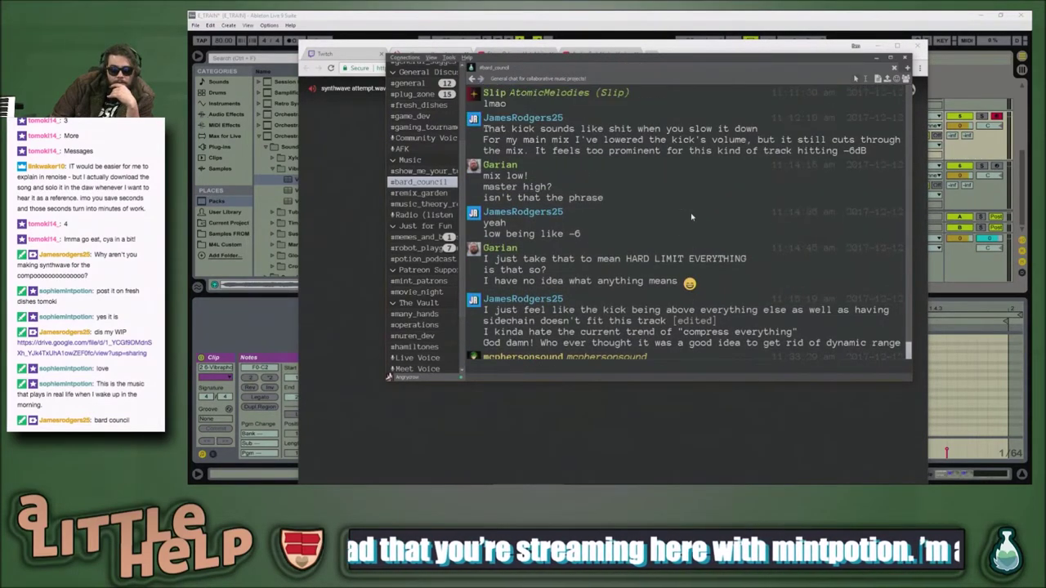
{"action": "scroll", "coordinate": [691, 217], "scroll_direction": "up", "scroll_amount": 1}
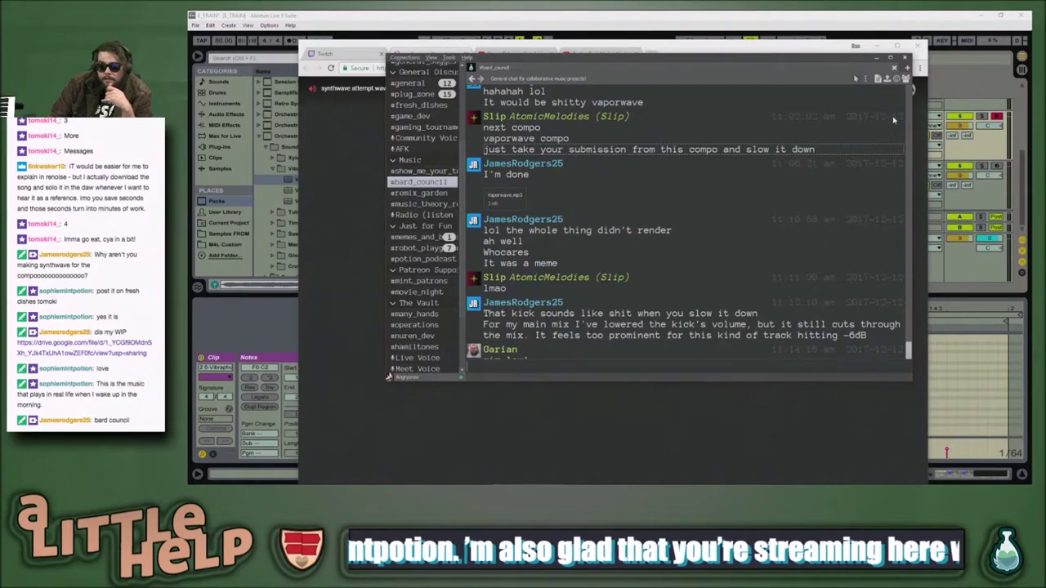
{"action": "scroll", "coordinate": [871, 140], "scroll_direction": "up", "scroll_amount": 3}
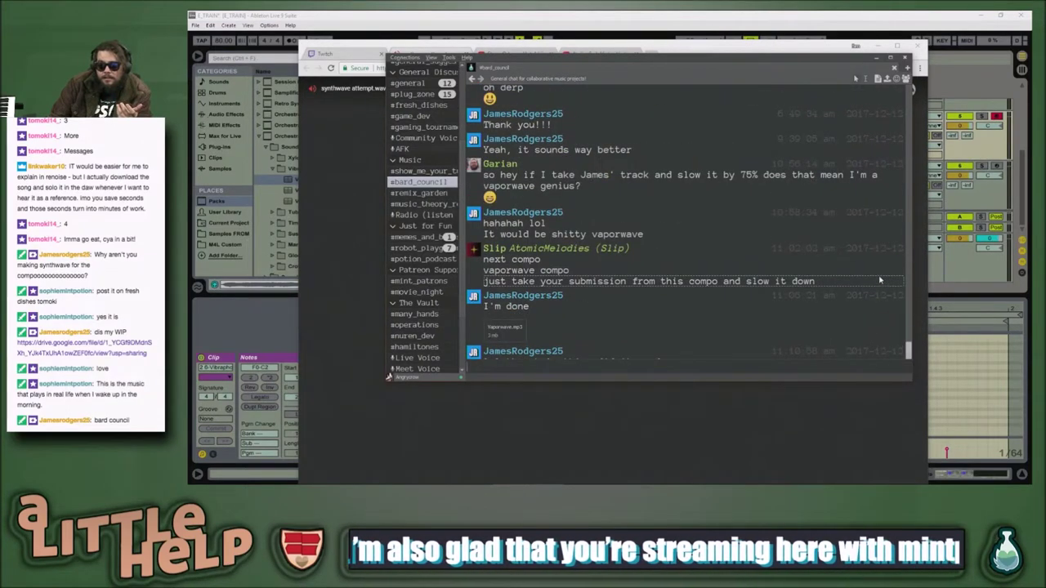
{"action": "scroll", "coordinate": [871, 335], "scroll_direction": "down", "scroll_amount": 2}
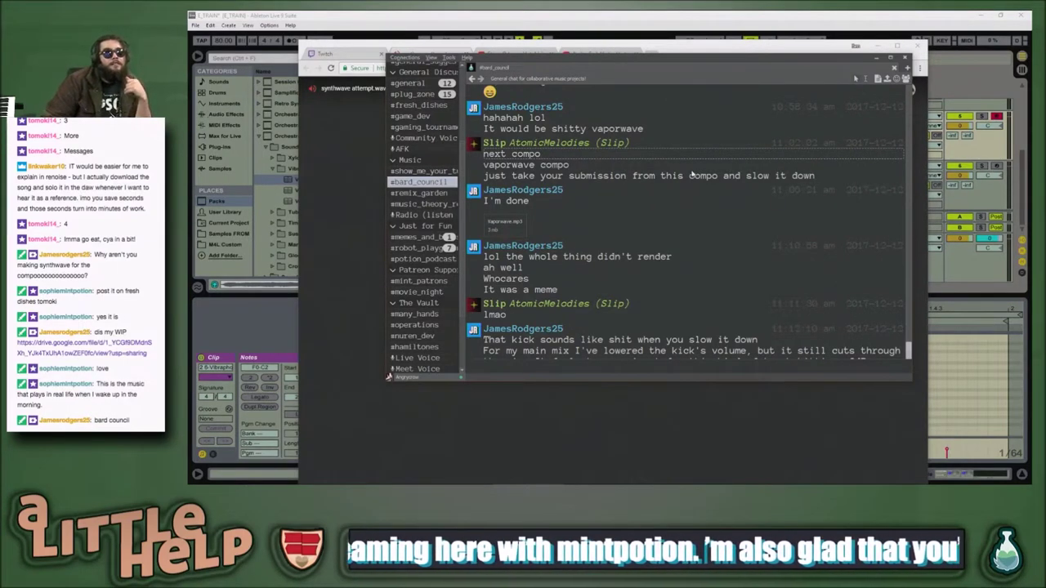
Step: Check the Twitch chat in Chrome for new messages and return to the E_TRAIN set in Ableton Live
{"action": "key", "text": "super"}
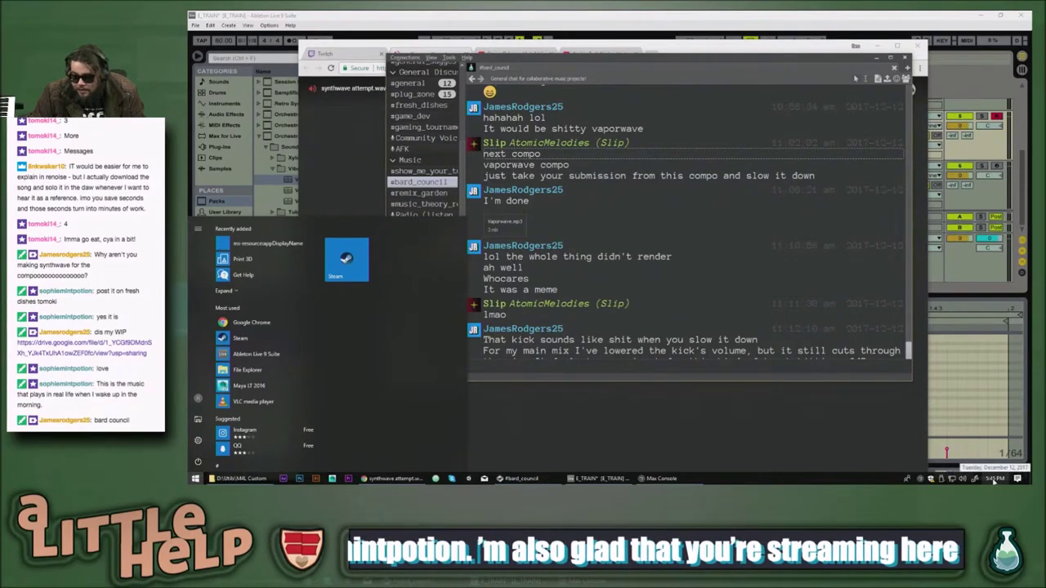
{"action": "left_click", "coordinate": [390, 478]}
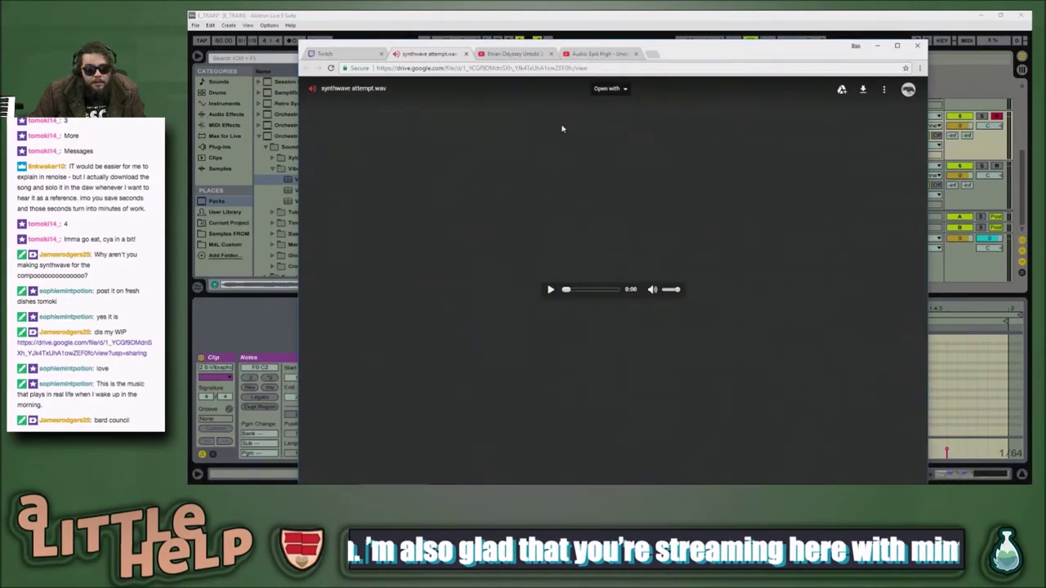
{"action": "left_click", "coordinate": [335, 58]}
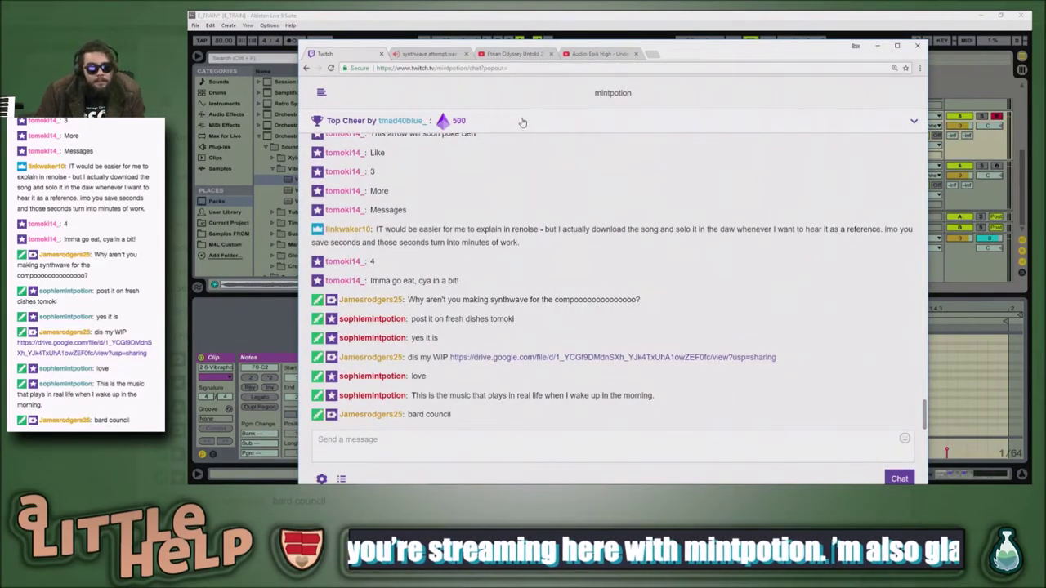
{"action": "left_click", "coordinate": [441, 52]}
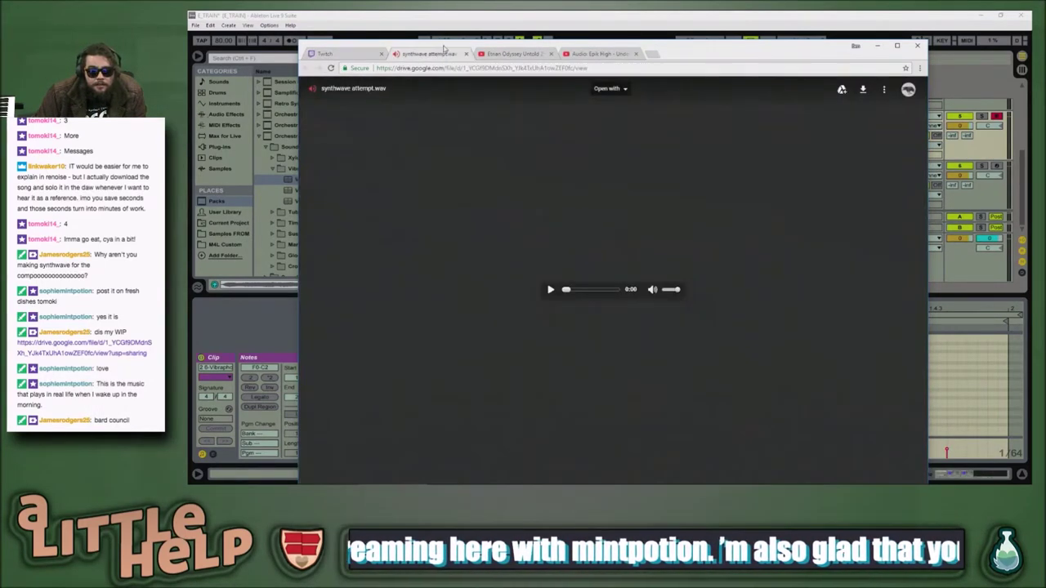
{"action": "left_click", "coordinate": [460, 27]}
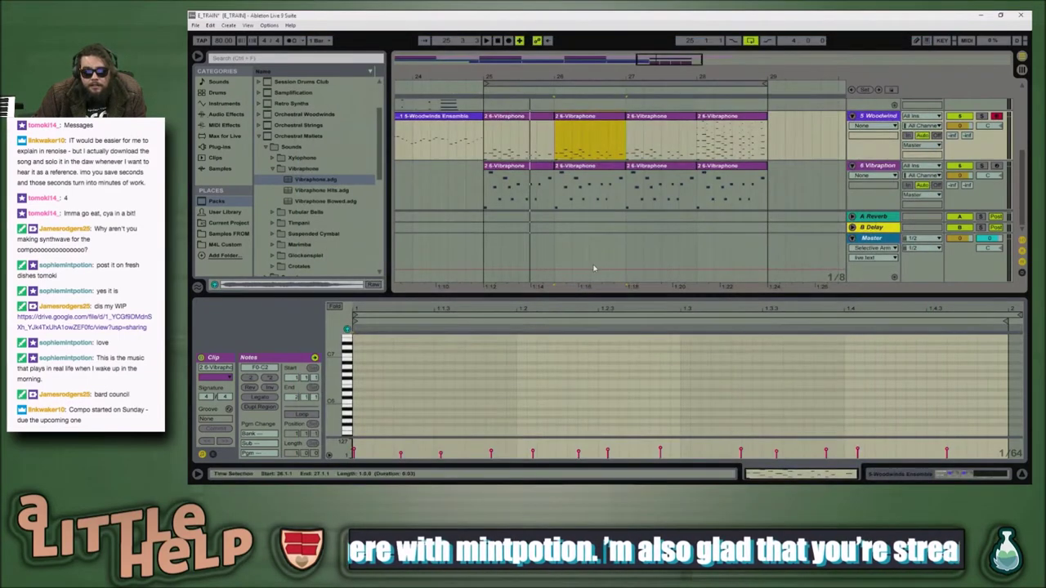
Step: Play the new section from bar 25 and switch to Chrome
{"action": "left_click", "coordinate": [489, 231]}
{"action": "key", "text": "space"}
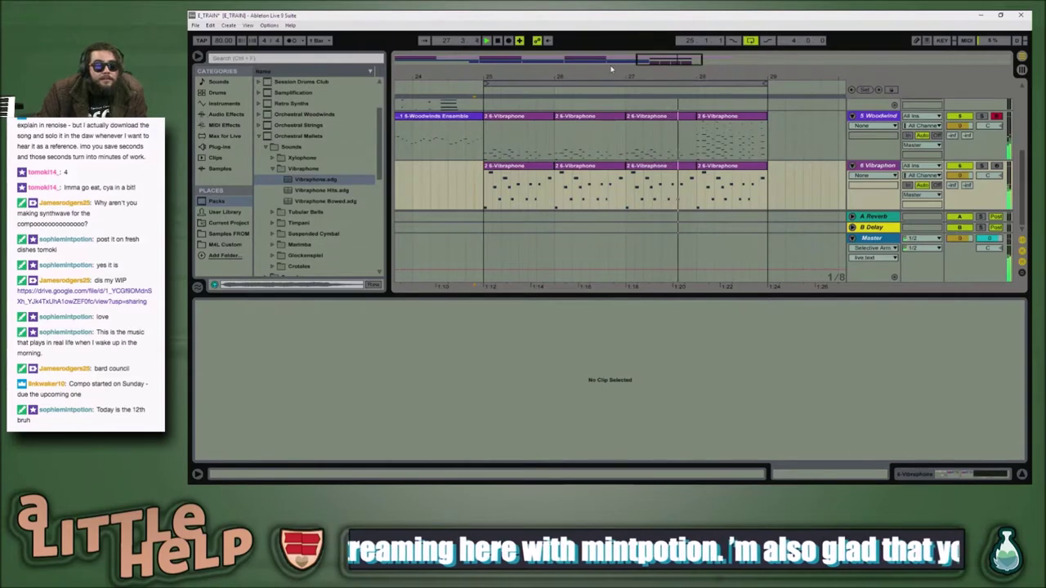
{"action": "key", "text": "alt+Tab"}
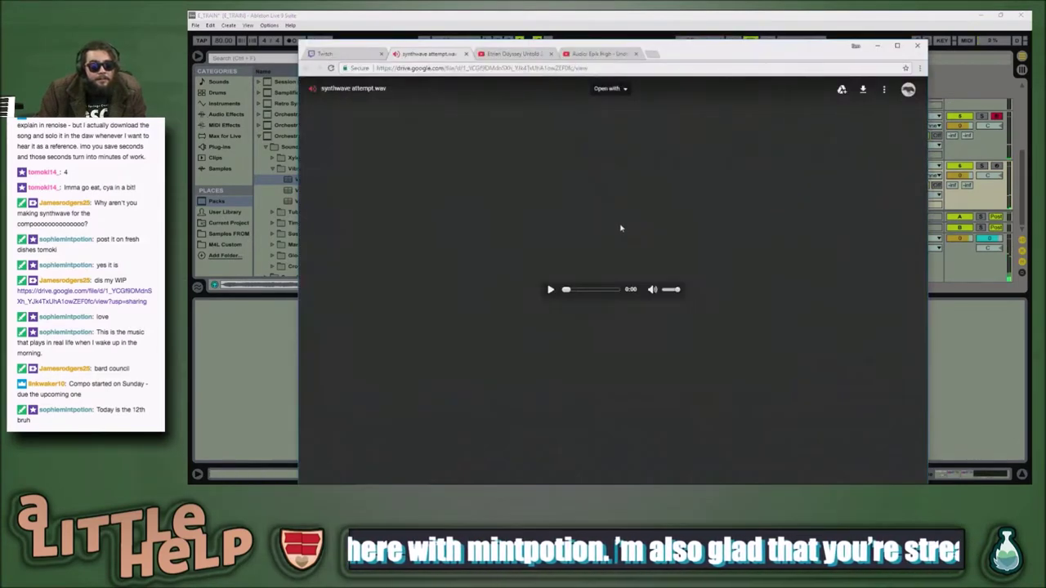
Step: Switch to the Discord client, go back through #bard_council and open the posted screenshot of the synthwave project in the browser
{"action": "key", "text": "alt+Tab"}
{"action": "key", "text": "alt+Tab"}
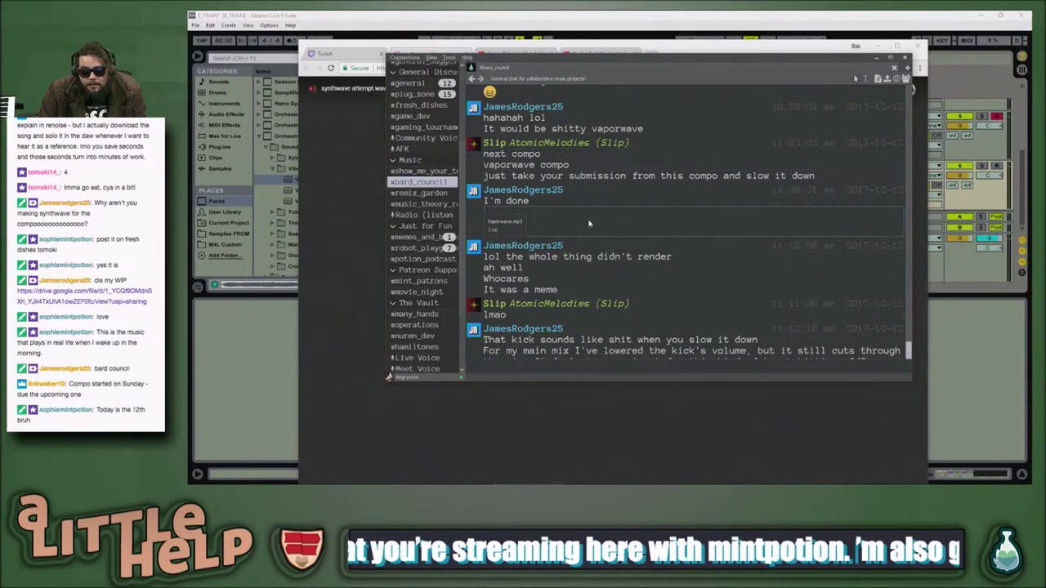
{"action": "scroll", "coordinate": [557, 211], "scroll_direction": "up", "scroll_amount": 3}
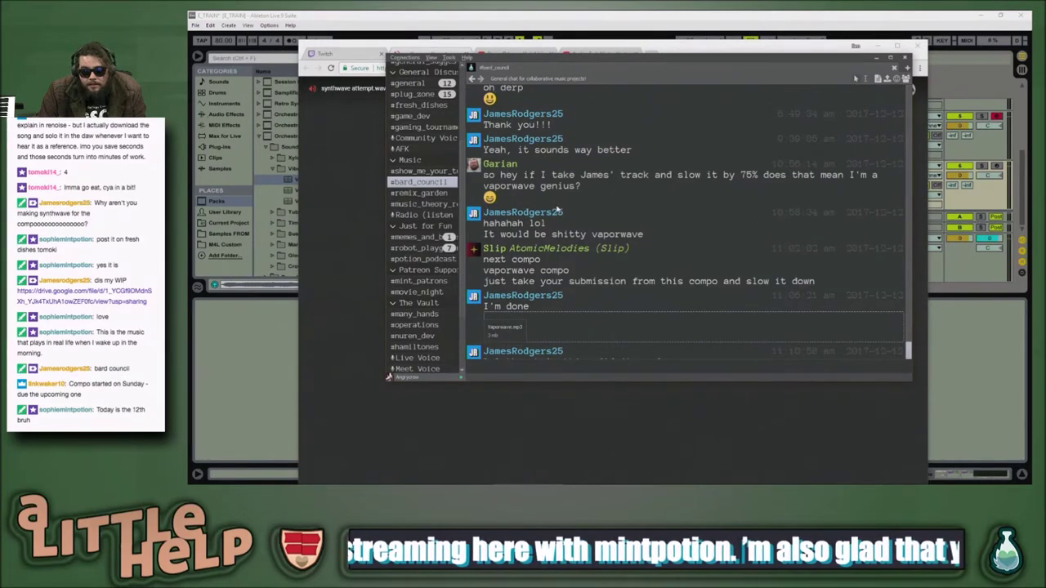
{"action": "scroll", "coordinate": [558, 211], "scroll_direction": "up", "scroll_amount": 10}
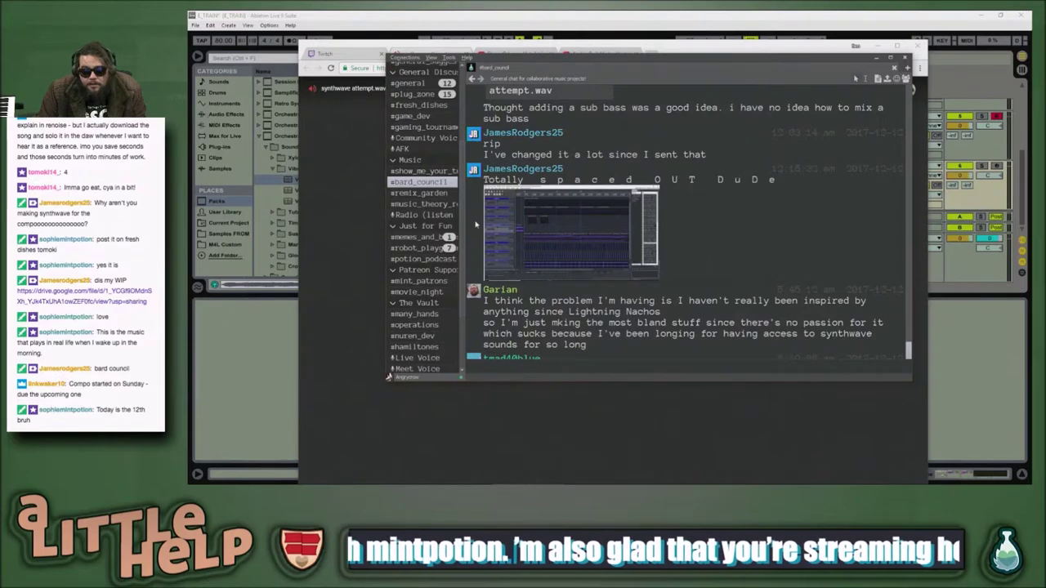
{"action": "left_click", "coordinate": [596, 226]}
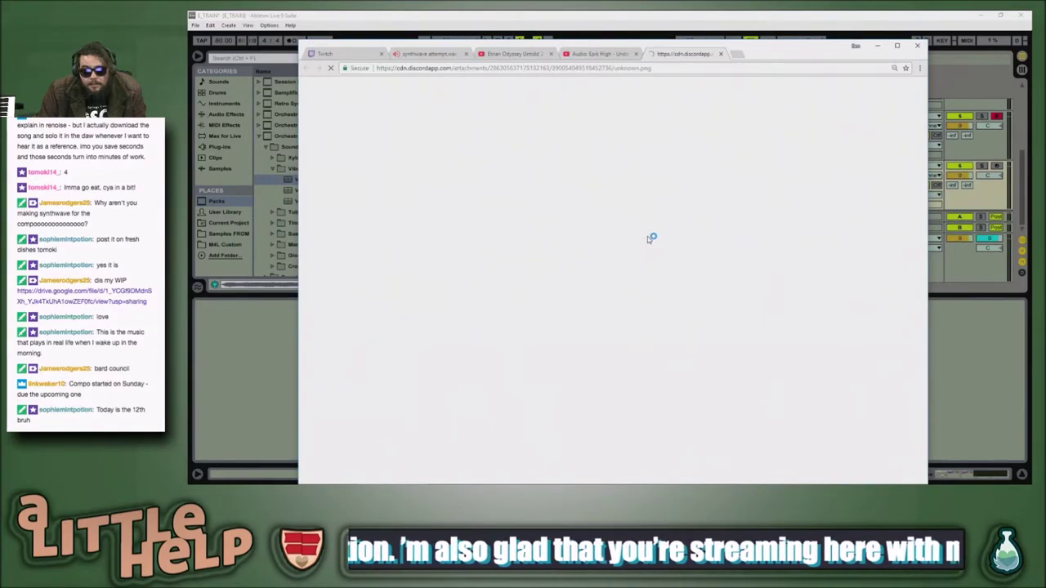
Step: Examine the REAPER project screenshot up close, including the track names, fader levels and arrangement from subbass to hats
{"action": "scroll", "coordinate": [717, 293], "scroll_direction": "up", "scroll_amount": 6, "text": "ctrl"}
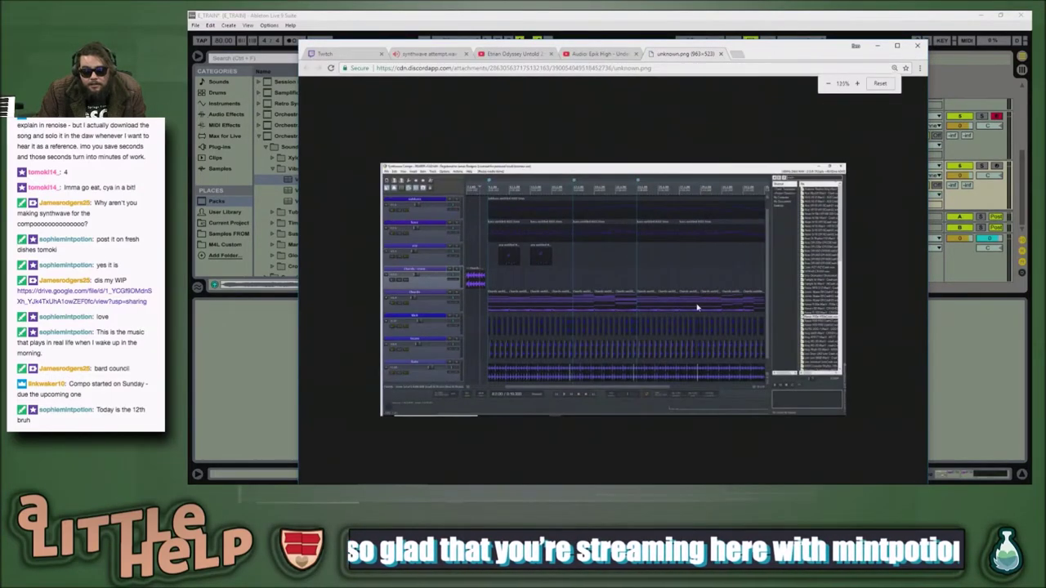
{"action": "scroll", "coordinate": [685, 311], "scroll_direction": "up", "scroll_amount": 1, "text": "ctrl"}
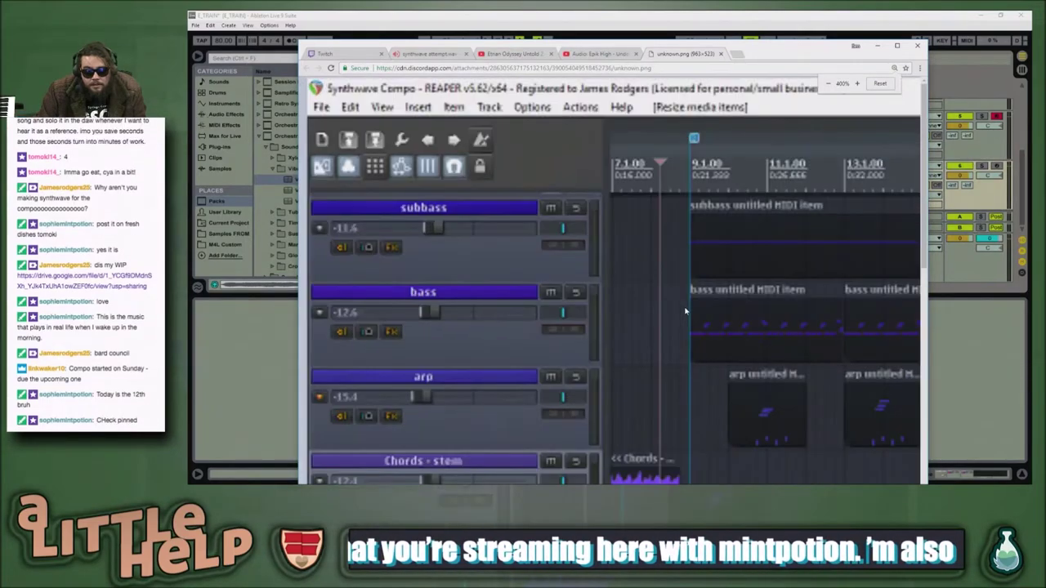
{"action": "scroll", "coordinate": [685, 312], "scroll_direction": "up", "scroll_amount": 1}
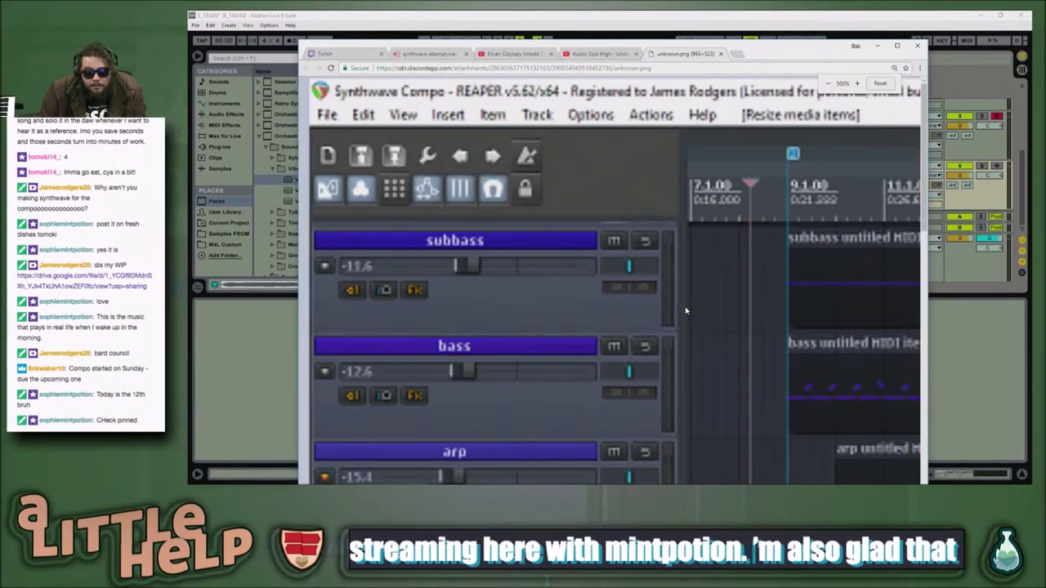
{"action": "scroll", "coordinate": [684, 312], "scroll_direction": "down", "scroll_amount": 1, "text": "ctrl"}
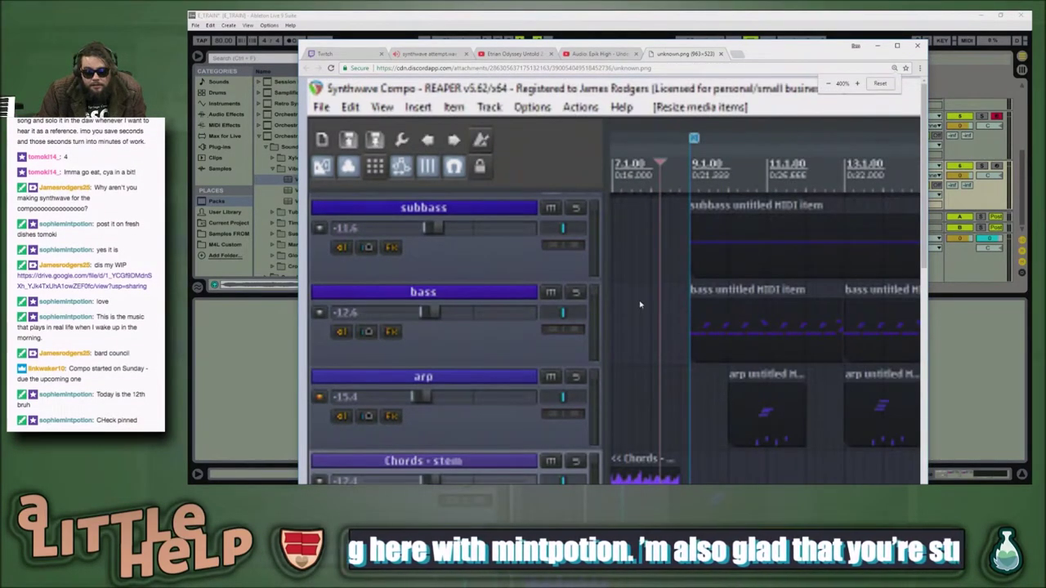
{"action": "scroll", "coordinate": [631, 304], "scroll_direction": "down", "scroll_amount": 1, "text": "ctrl"}
{"action": "scroll", "coordinate": [630, 304], "scroll_direction": "down", "scroll_amount": 1, "text": "ctrl"}
{"action": "scroll", "coordinate": [630, 304], "scroll_direction": "up", "scroll_amount": 2, "text": "ctrl"}
{"action": "scroll", "coordinate": [628, 304], "scroll_direction": "down", "scroll_amount": 3}
{"action": "scroll", "coordinate": [628, 304], "scroll_direction": "down", "scroll_amount": 2}
{"action": "scroll", "coordinate": [628, 304], "scroll_direction": "down", "scroll_amount": 3, "text": "ctrl"}
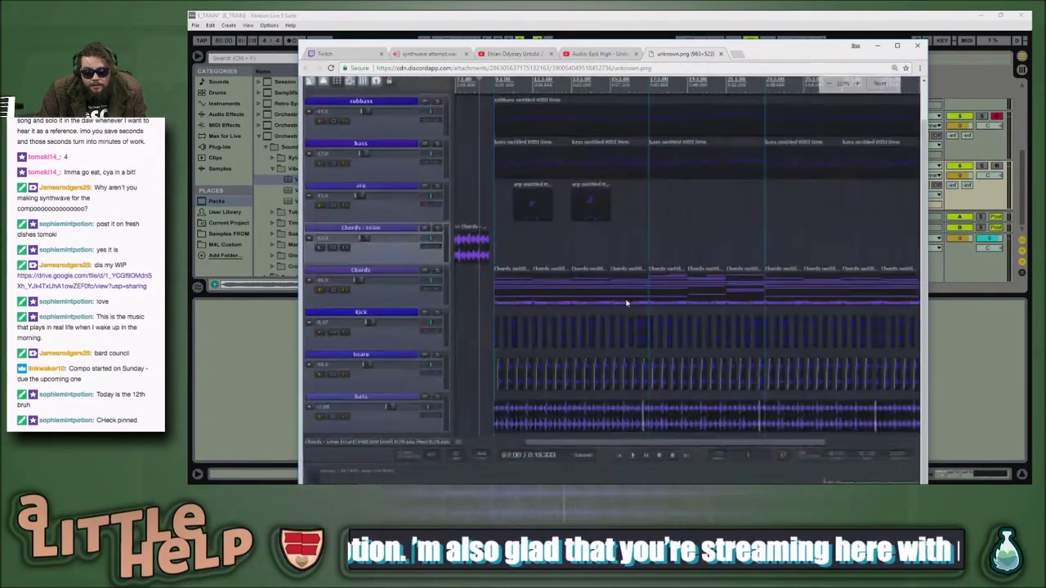
{"action": "scroll", "coordinate": [626, 332], "scroll_direction": "down", "scroll_amount": 3, "text": "ctrl"}
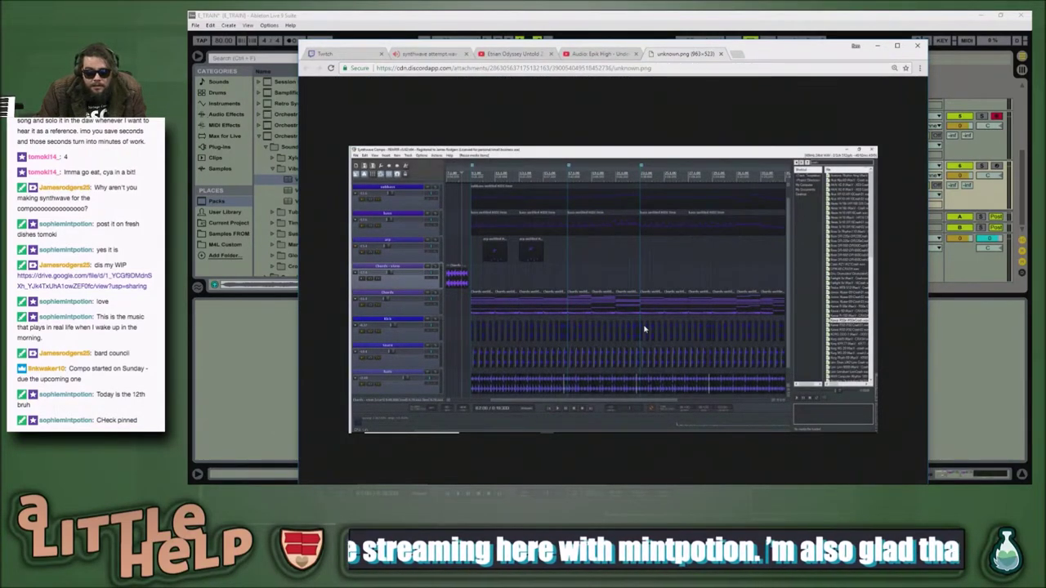
{"action": "scroll", "coordinate": [329, 145], "scroll_direction": "up", "scroll_amount": 1, "text": "ctrl"}
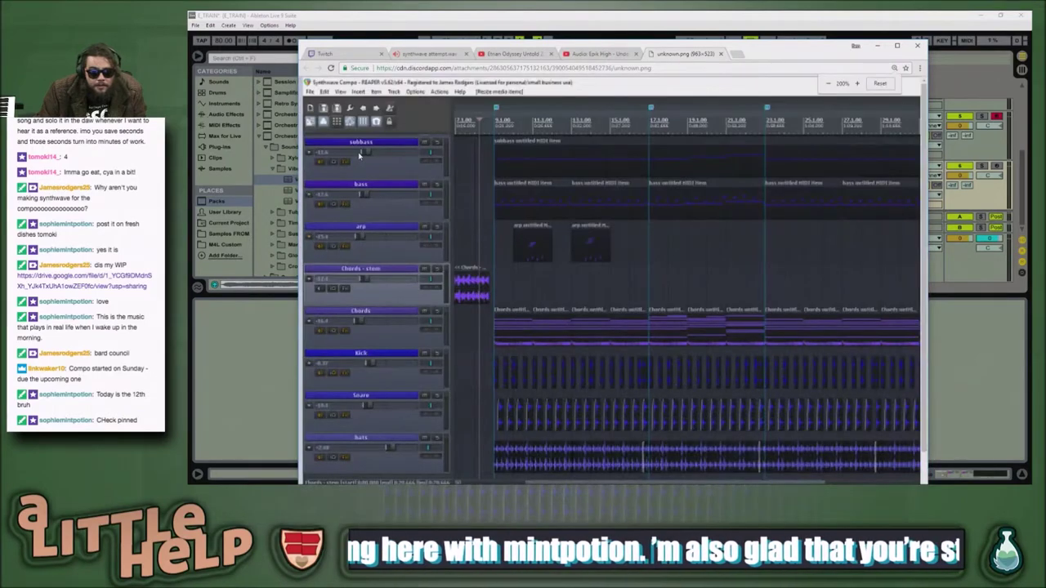
{"action": "scroll", "coordinate": [506, 222], "scroll_direction": "down", "scroll_amount": 2, "text": "ctrl"}
{"action": "scroll", "coordinate": [506, 222], "scroll_direction": "up", "scroll_amount": 2, "text": "ctrl"}
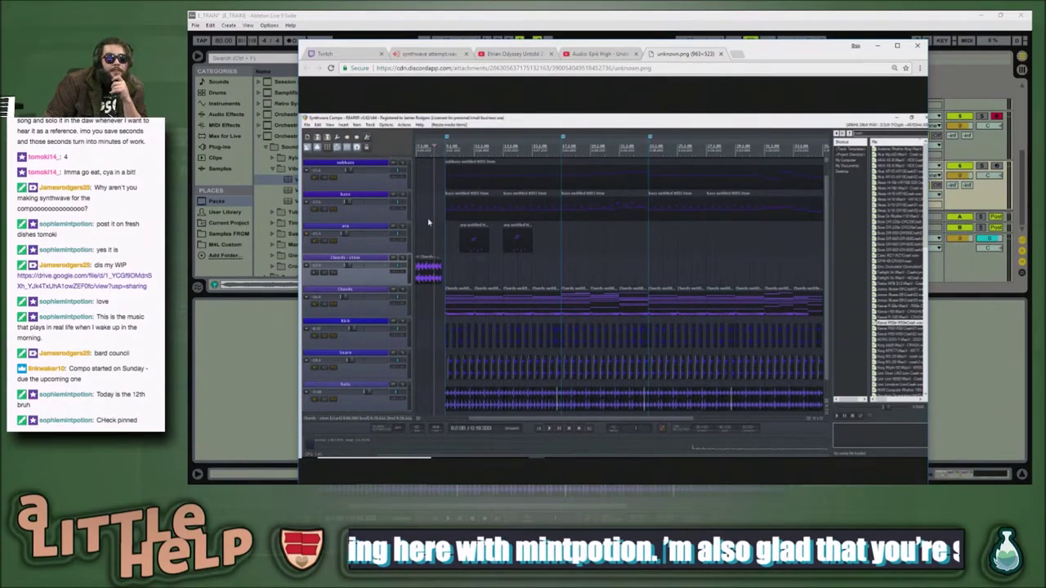
{"action": "key", "text": "alt+Tab"}
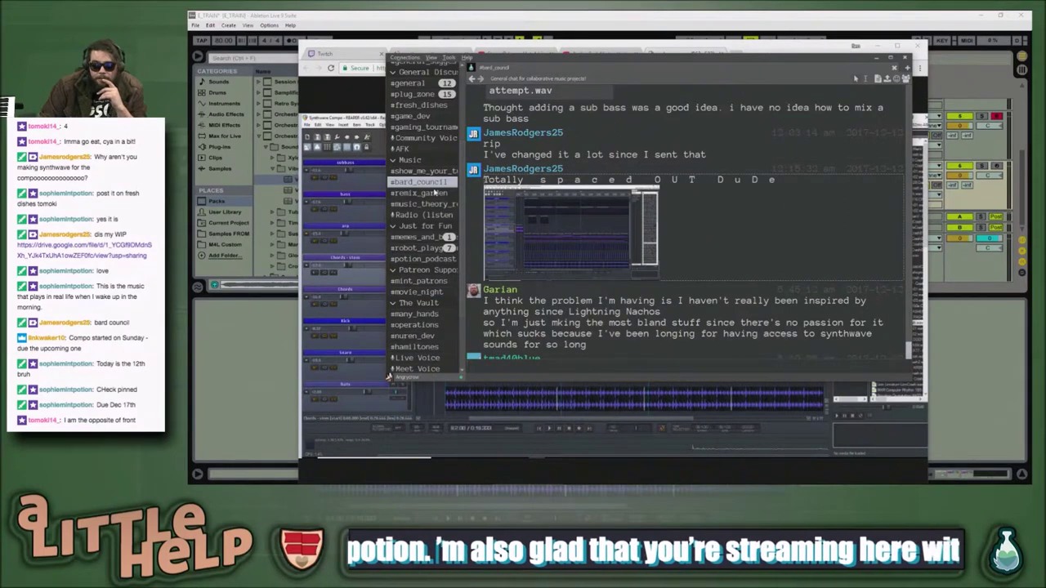
{"action": "right_click", "coordinate": [433, 183]}
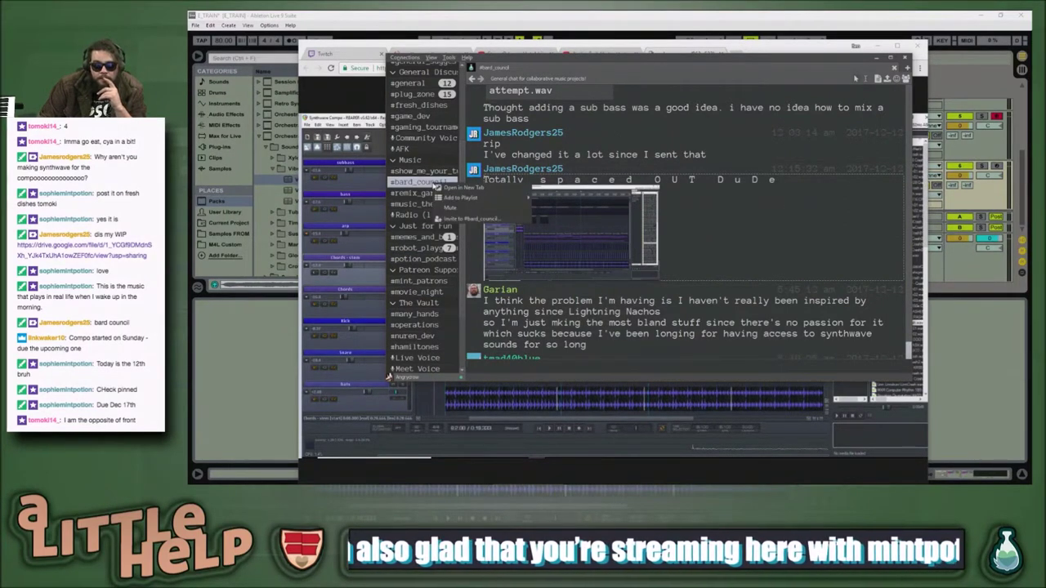
{"action": "left_click", "coordinate": [421, 184]}
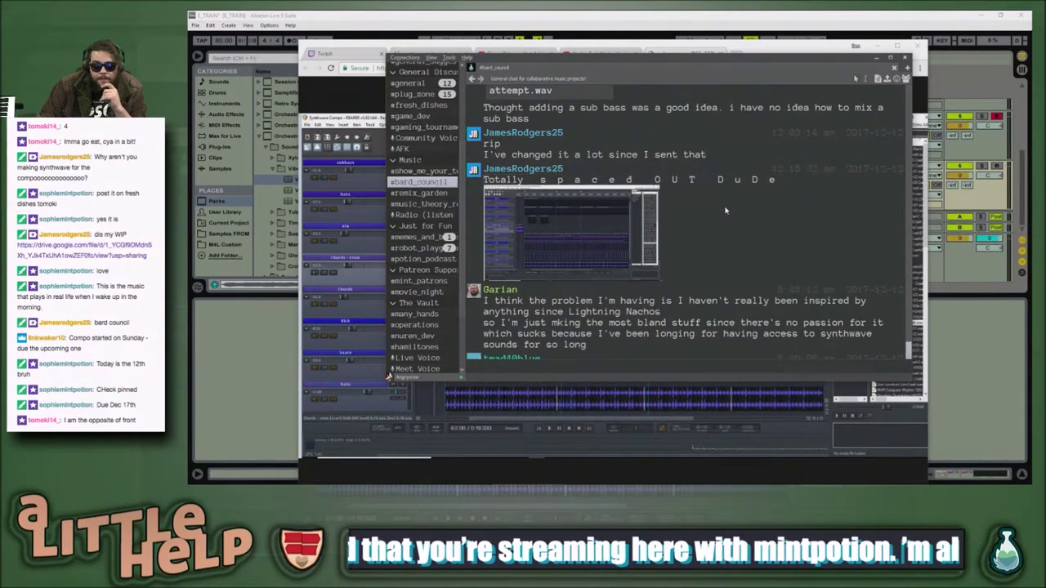
{"action": "left_click", "coordinate": [876, 79]}
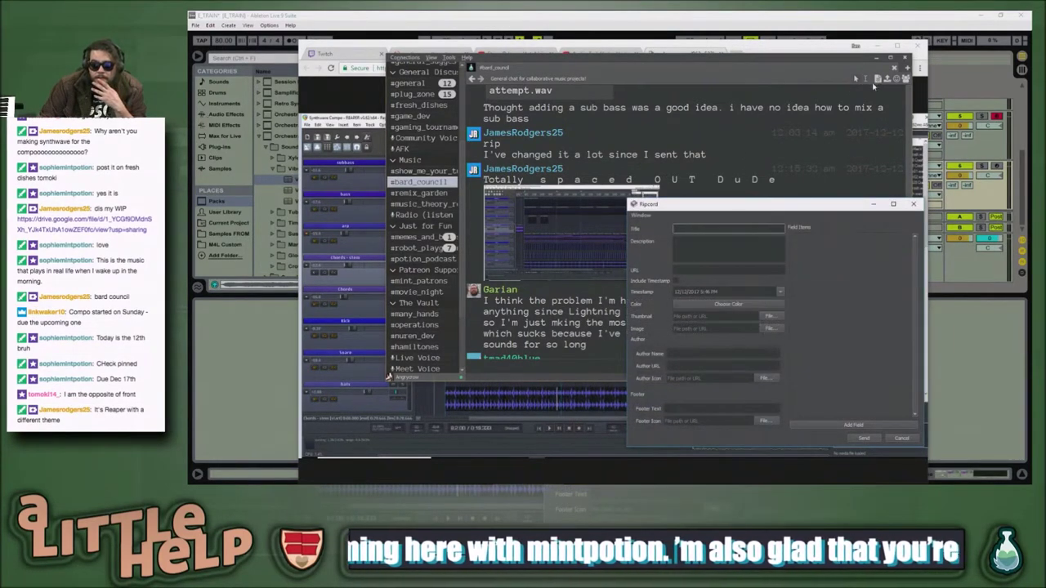
{"action": "left_click", "coordinate": [902, 439]}
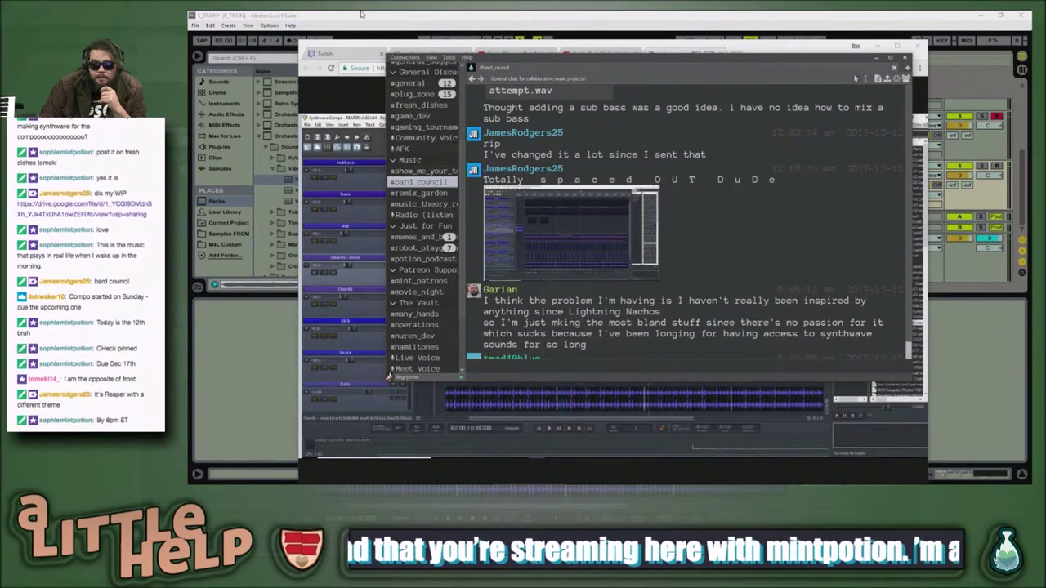
Step: Check the Twitch chat in Chrome and read the #bard_council discussion in Discord down to its latest messages
{"action": "left_click", "coordinate": [343, 49]}
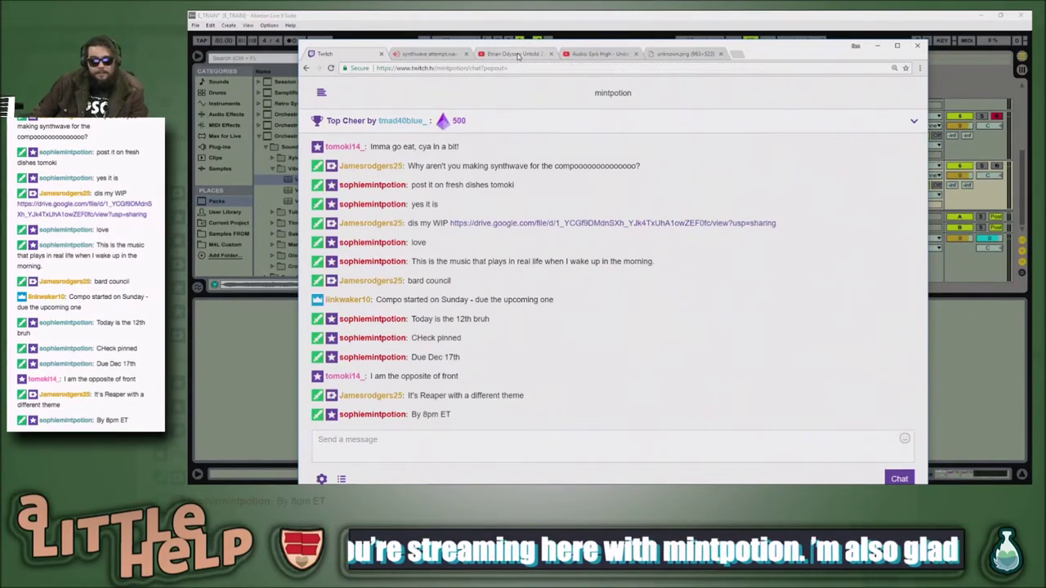
{"action": "key", "text": "alt+Tab"}
{"action": "scroll", "coordinate": [752, 201], "scroll_direction": "down", "scroll_amount": 15}
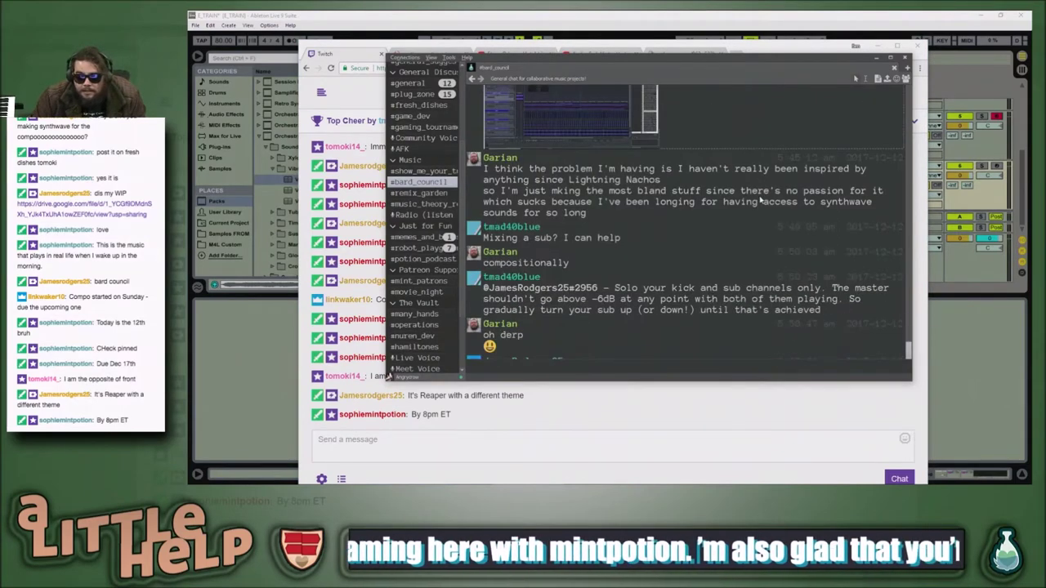
{"action": "scroll", "coordinate": [750, 221], "scroll_direction": "down", "scroll_amount": 3}
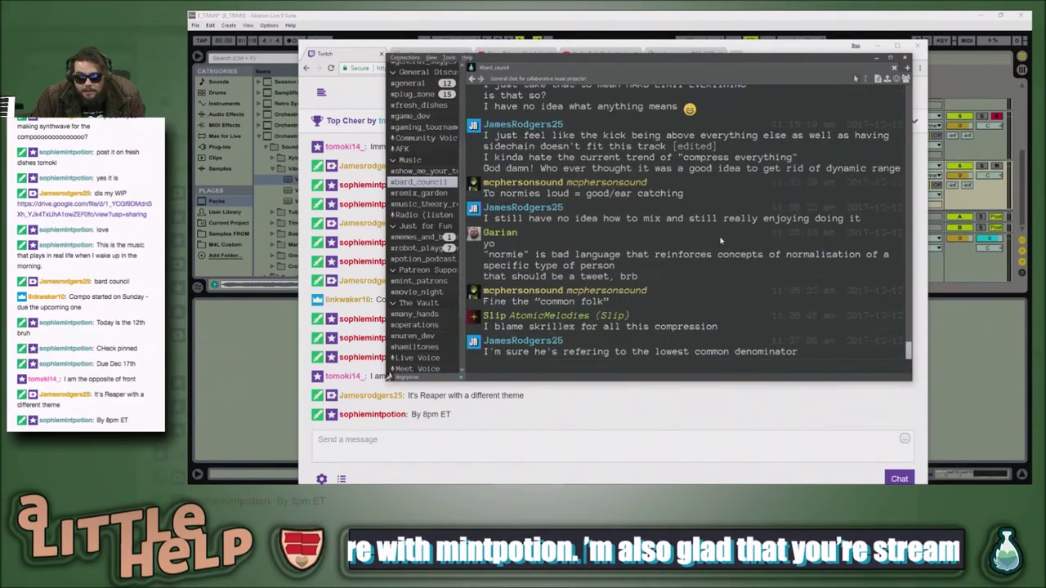
{"action": "scroll", "coordinate": [713, 243], "scroll_direction": "down", "scroll_amount": 10}
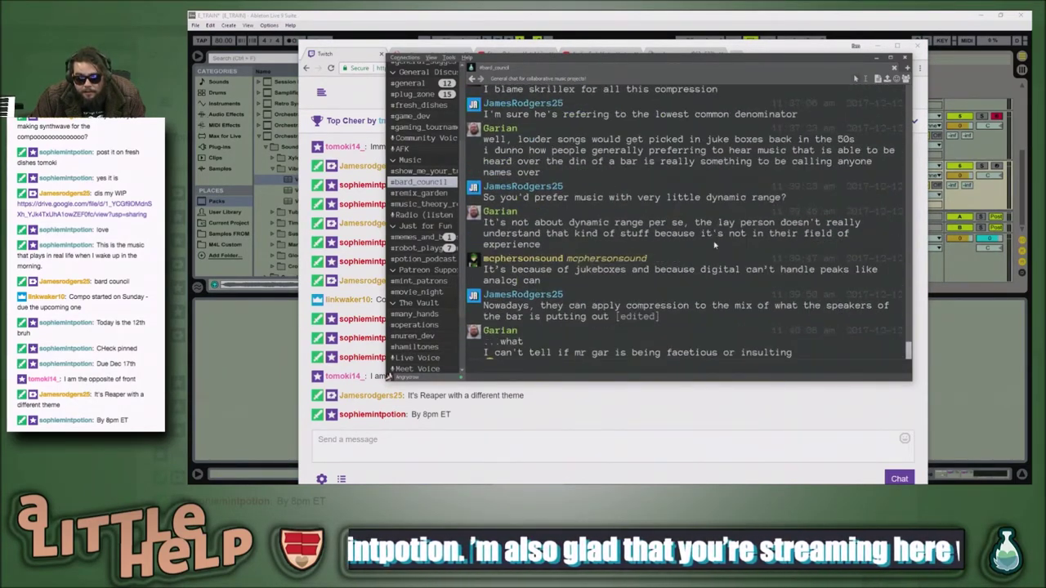
{"action": "scroll", "coordinate": [713, 243], "scroll_direction": "down", "scroll_amount": 4}
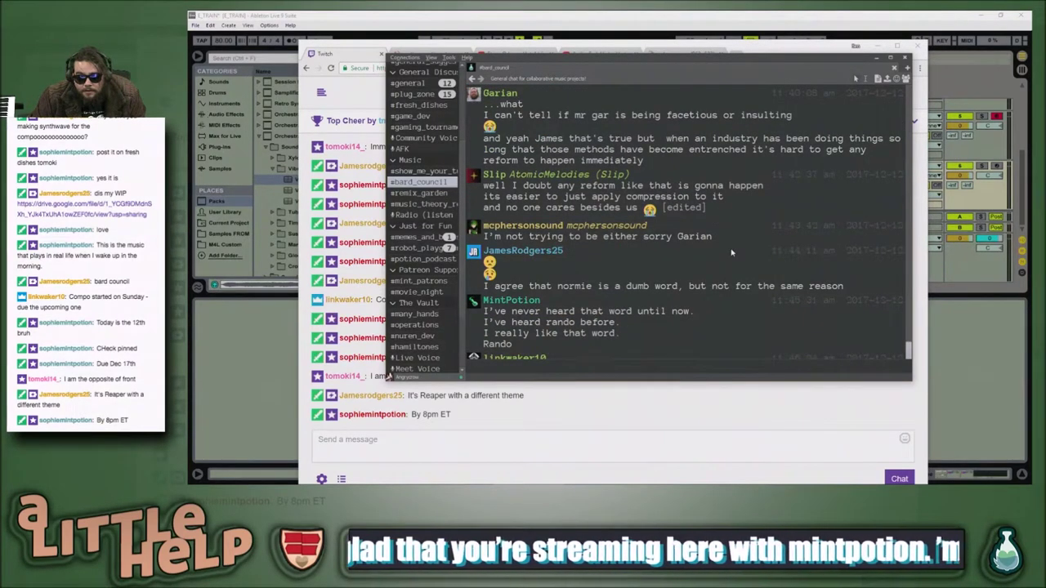
{"action": "scroll", "coordinate": [731, 253], "scroll_direction": "down", "scroll_amount": 3}
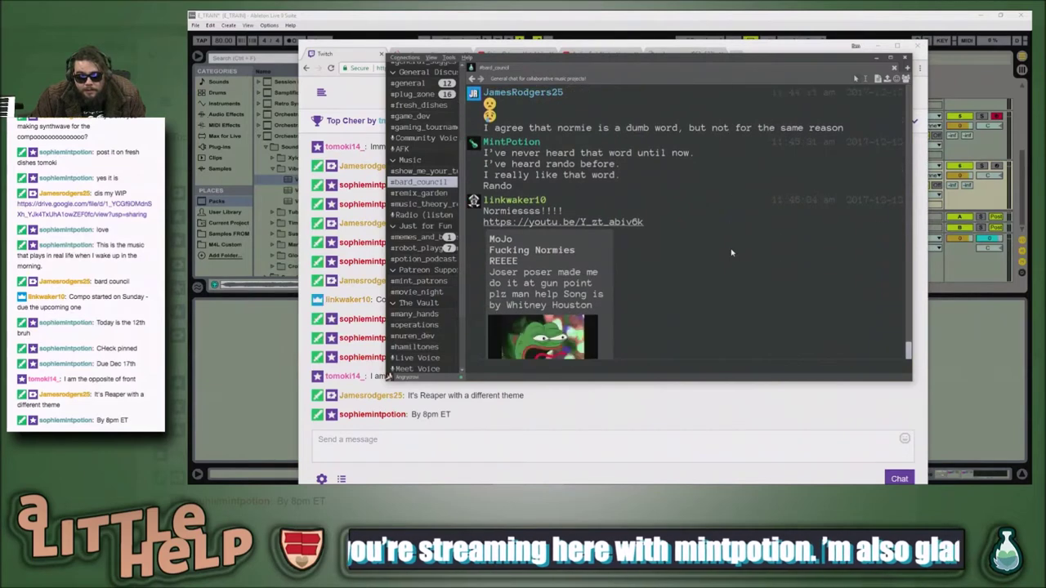
{"action": "scroll", "coordinate": [731, 253], "scroll_direction": "up", "scroll_amount": 2}
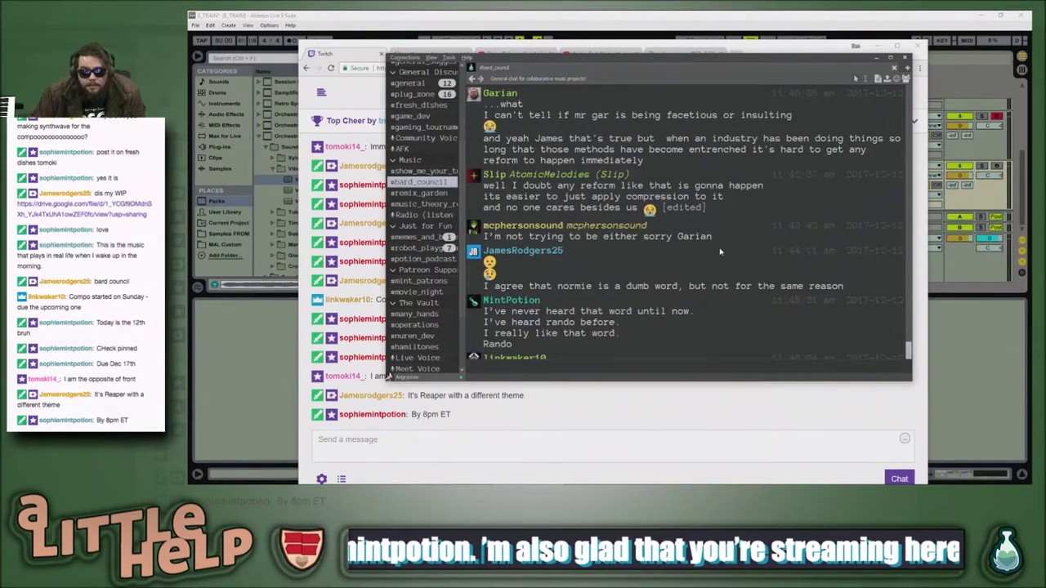
{"action": "scroll", "coordinate": [723, 259], "scroll_direction": "down", "scroll_amount": 5}
{"action": "scroll", "coordinate": [718, 243], "scroll_direction": "down", "scroll_amount": 6}
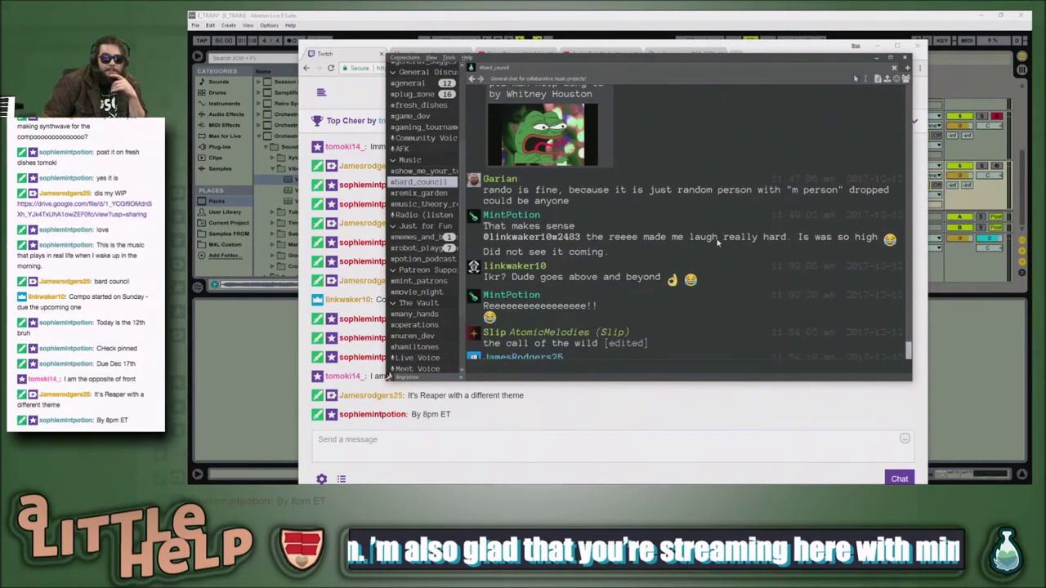
{"action": "scroll", "coordinate": [717, 242], "scroll_direction": "down", "scroll_amount": 5}
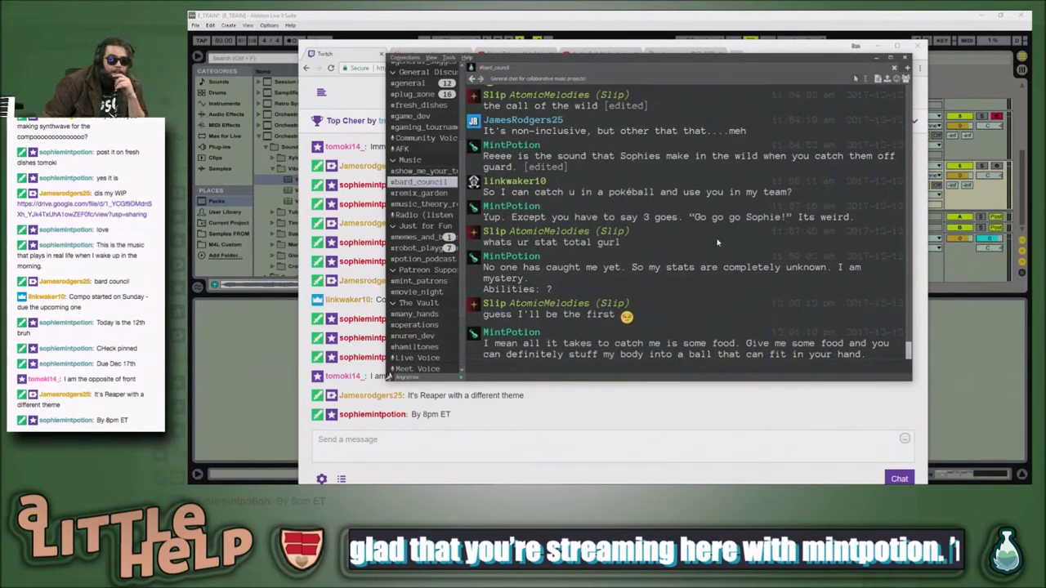
{"action": "scroll", "coordinate": [717, 242], "scroll_direction": "down", "scroll_amount": 3}
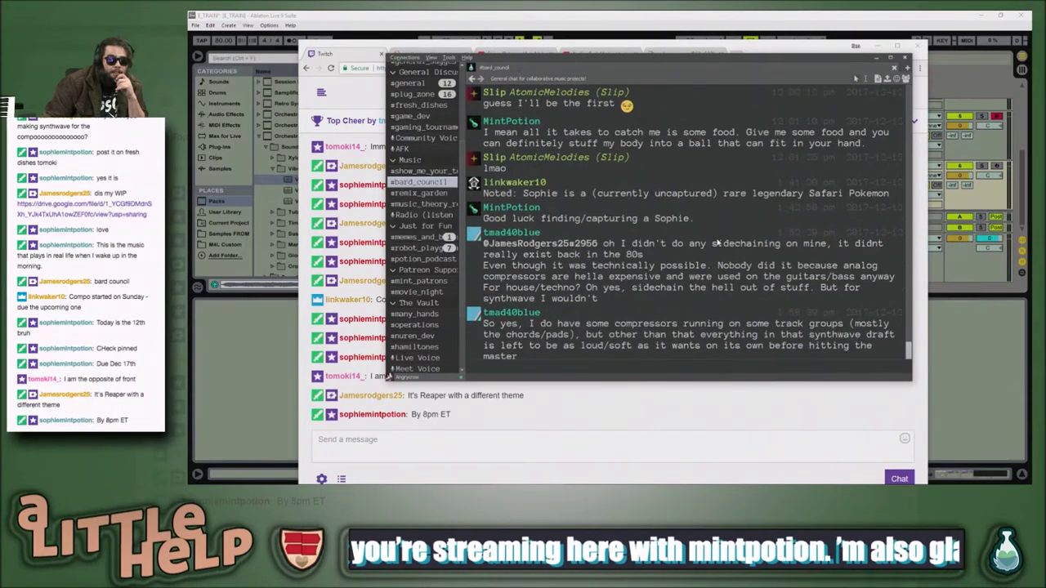
{"action": "scroll", "coordinate": [717, 243], "scroll_direction": "down", "scroll_amount": 6}
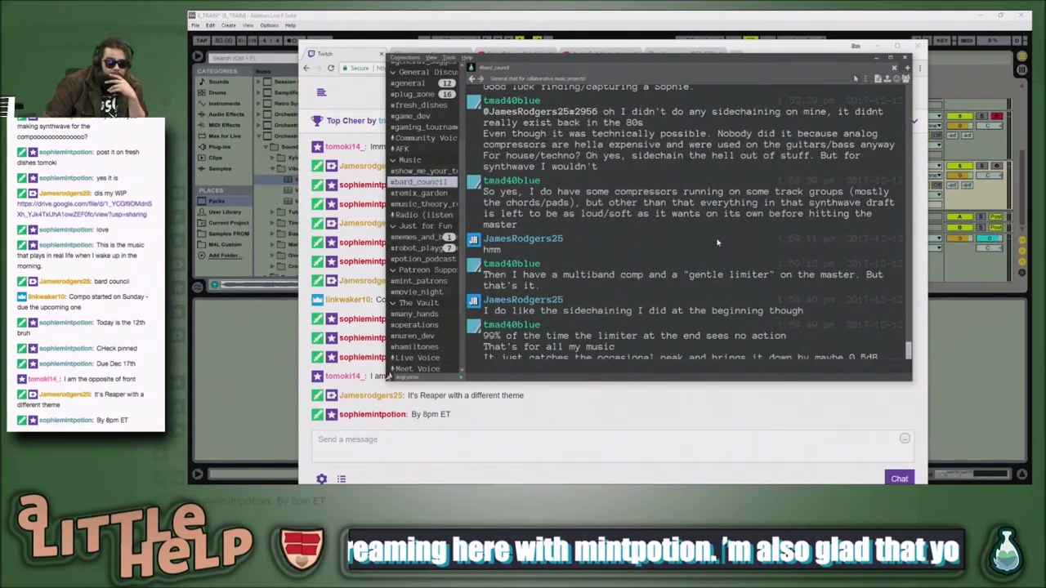
{"action": "scroll", "coordinate": [717, 241], "scroll_direction": "down", "scroll_amount": 7}
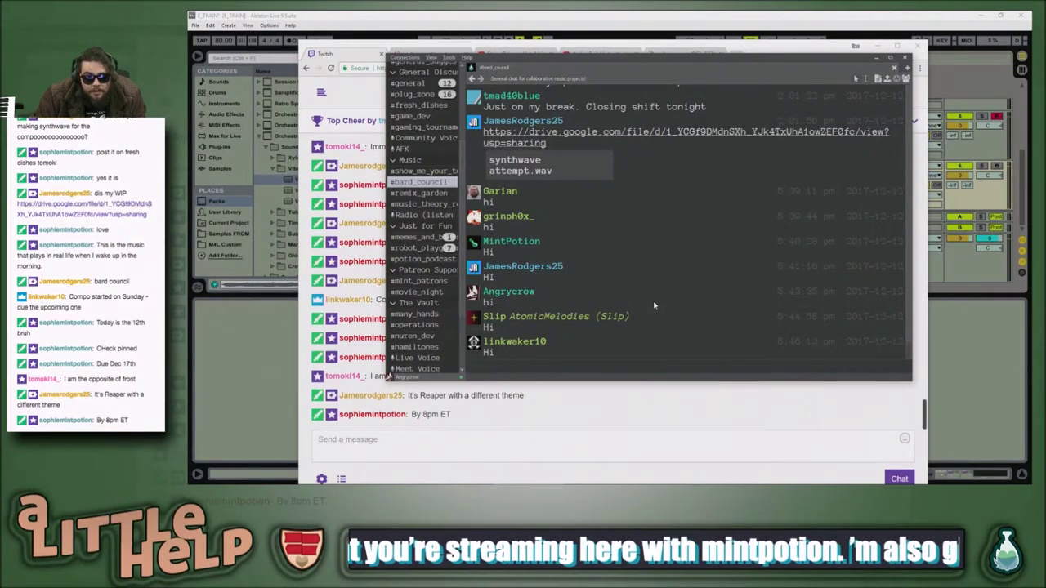
Step: Switch from Discord to the Twitch chat in Chrome and look back through its earlier messages, returning to the newest
{"action": "left_click", "coordinate": [242, 358]}
{"action": "key", "text": "alt+Tab"}
{"action": "key", "text": "alt+Tab"}
{"action": "key", "text": "alt+Tab"}
{"action": "key", "text": "alt+Tab"}
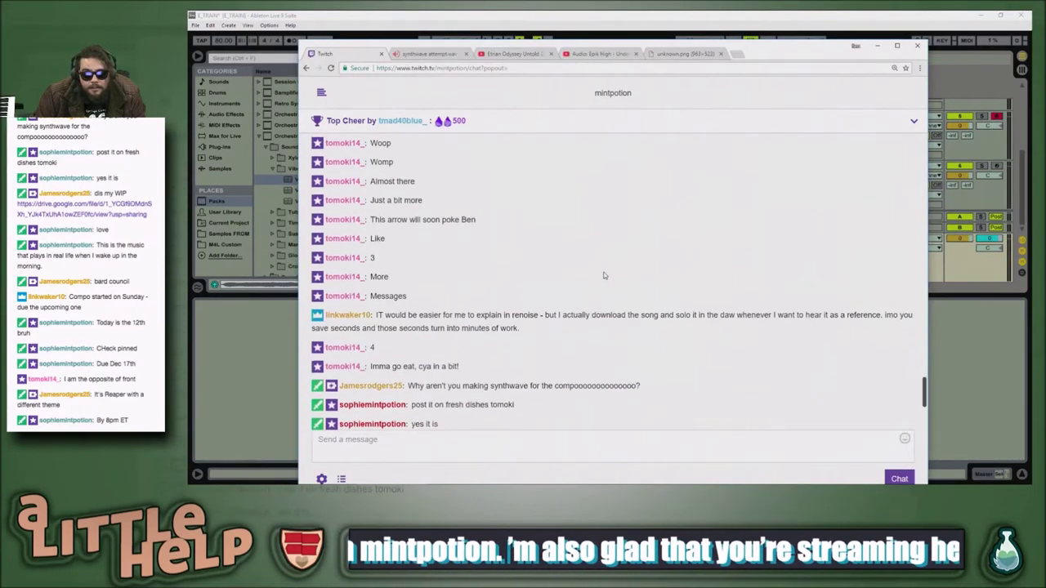
{"action": "scroll", "coordinate": [604, 275], "scroll_direction": "up", "scroll_amount": 15}
{"action": "scroll", "coordinate": [603, 275], "scroll_direction": "up", "scroll_amount": 15}
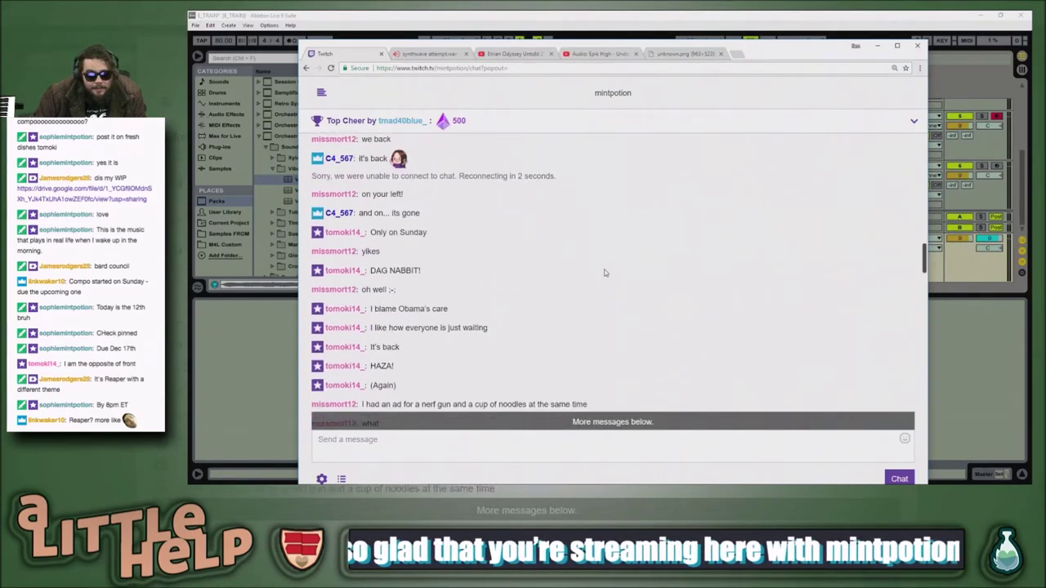
{"action": "scroll", "coordinate": [604, 273], "scroll_direction": "up", "scroll_amount": 4}
{"action": "scroll", "coordinate": [605, 273], "scroll_direction": "up", "scroll_amount": 15}
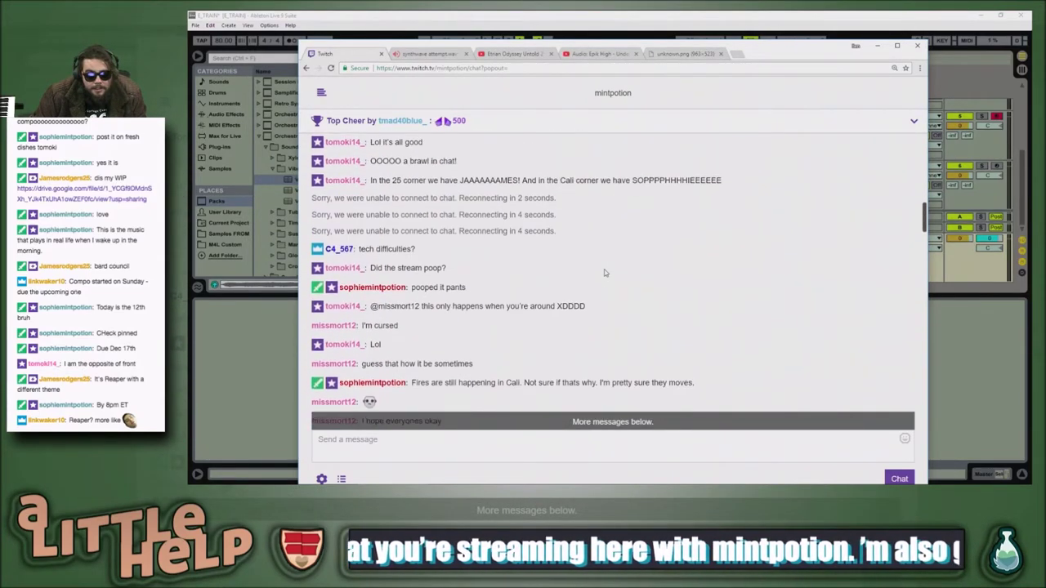
{"action": "scroll", "coordinate": [605, 273], "scroll_direction": "up", "scroll_amount": 6}
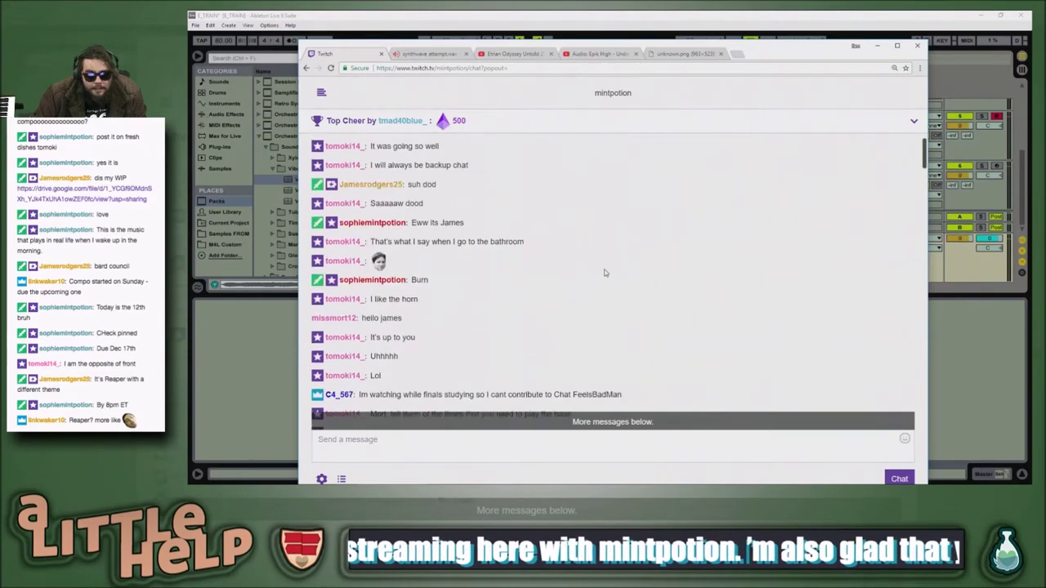
{"action": "scroll", "coordinate": [602, 273], "scroll_direction": "down", "scroll_amount": 12}
{"action": "scroll", "coordinate": [577, 260], "scroll_direction": "down", "scroll_amount": 20}
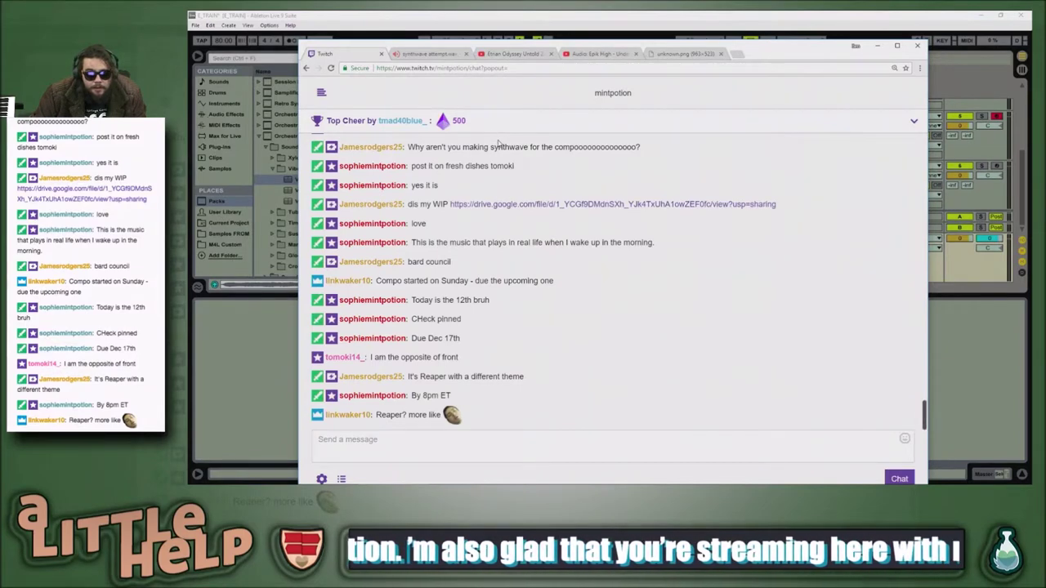
Step: Listen to the Etrian Odyssey Untold 2 "Bloody Fight - Betting It All" video on YouTube, pause it and return to Ableton Live
{"action": "left_click", "coordinate": [515, 53]}
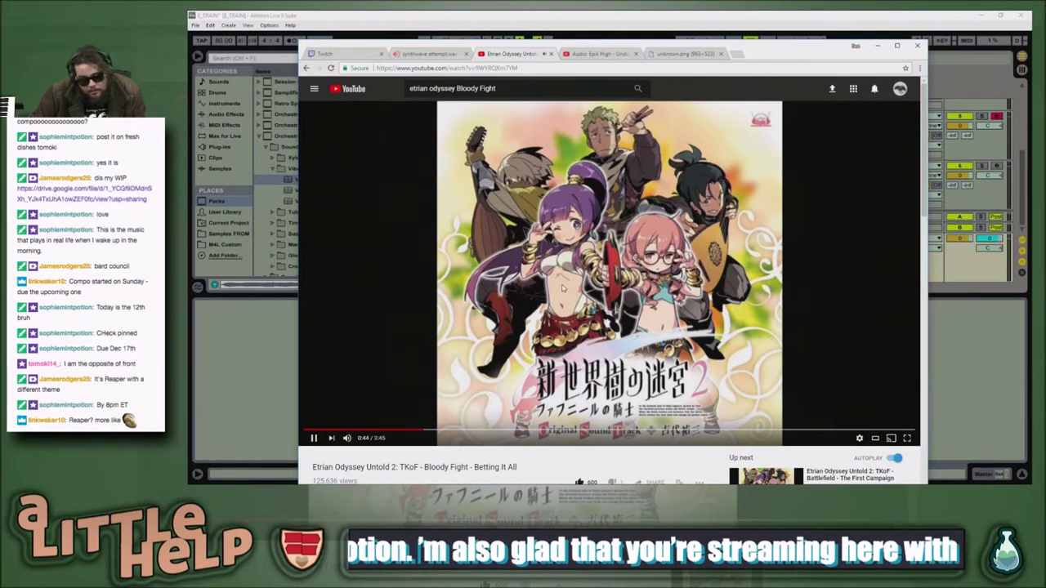
{"action": "key", "text": "space"}
{"action": "left_click", "coordinate": [270, 353]}
Step: Collapse the clip detail area to show all tracks and play the new section from bar 25
{"action": "scroll", "coordinate": [651, 202], "scroll_direction": "up", "scroll_amount": 2}
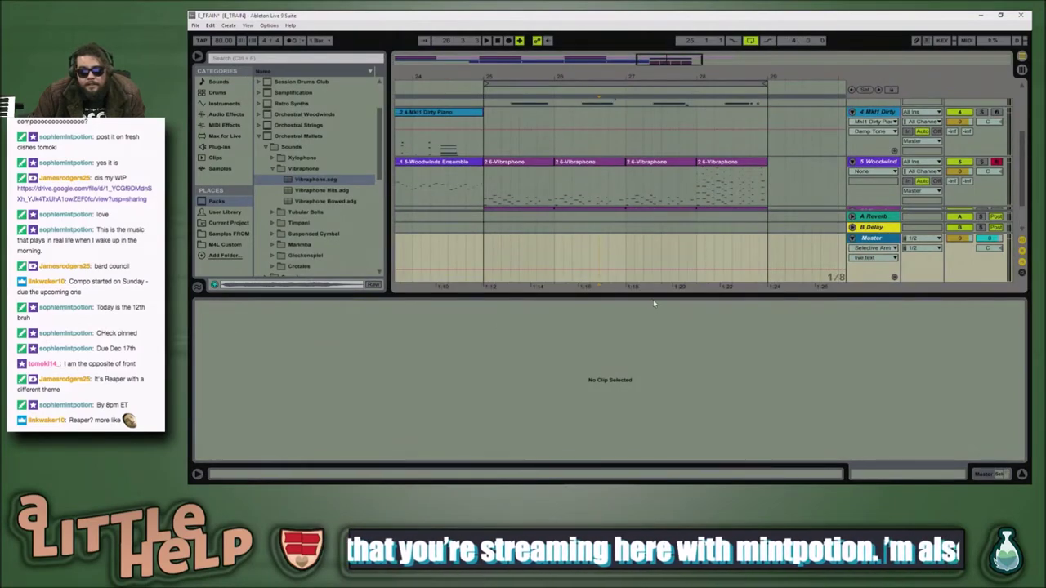
{"action": "left_click_drag", "start_coordinate": [656, 301], "coordinate": [683, 464]}
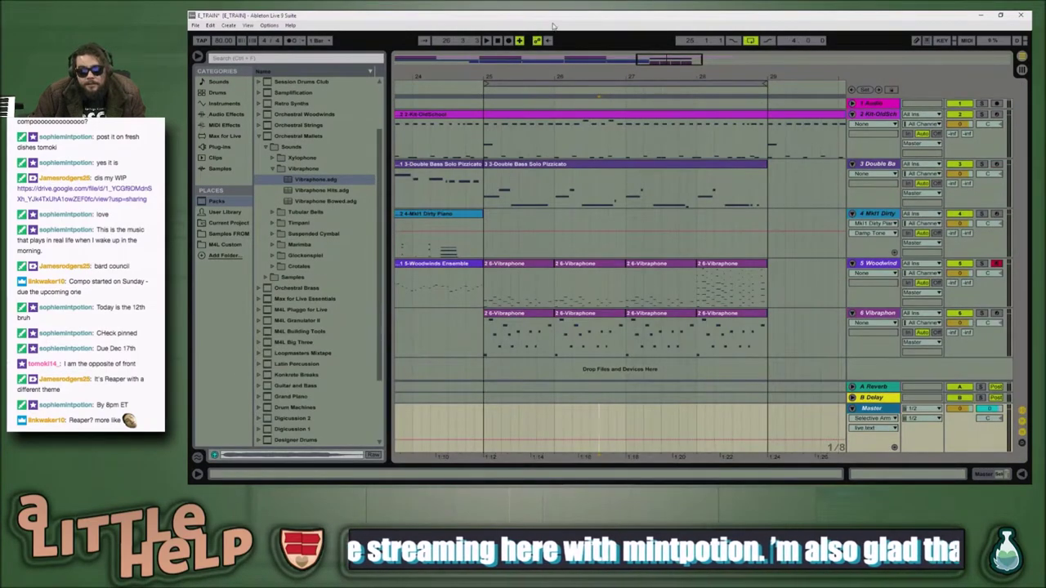
{"action": "key", "text": "space"}
{"action": "left_click_drag", "start_coordinate": [684, 62], "coordinate": [572, 200]}
{"action": "left_click", "coordinate": [568, 203]}
{"action": "key", "text": "space"}
{"action": "left_click", "coordinate": [469, 294]}
{"action": "key", "text": "space"}
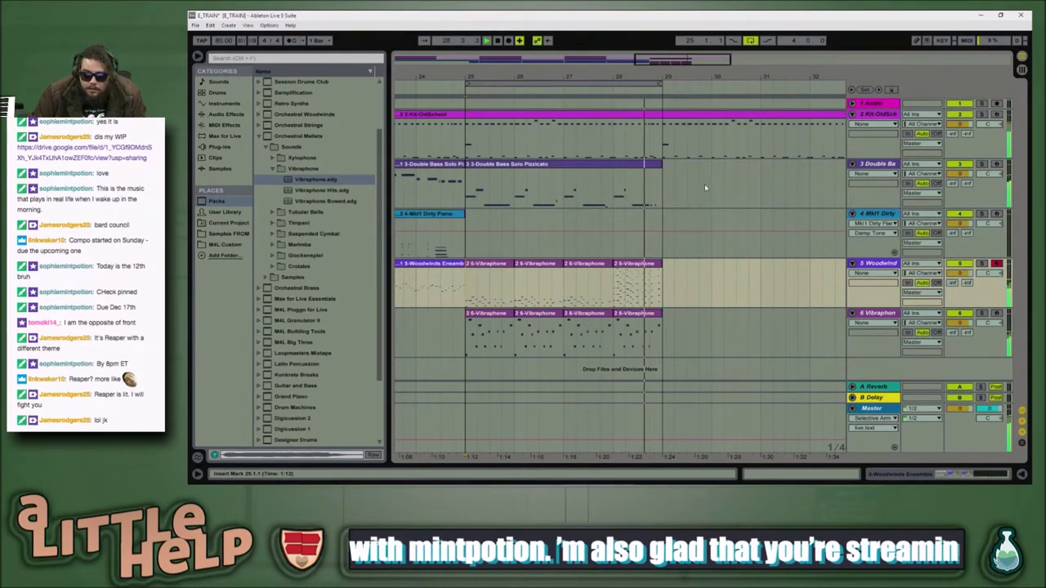
{"action": "key", "text": "alt+Tab"}
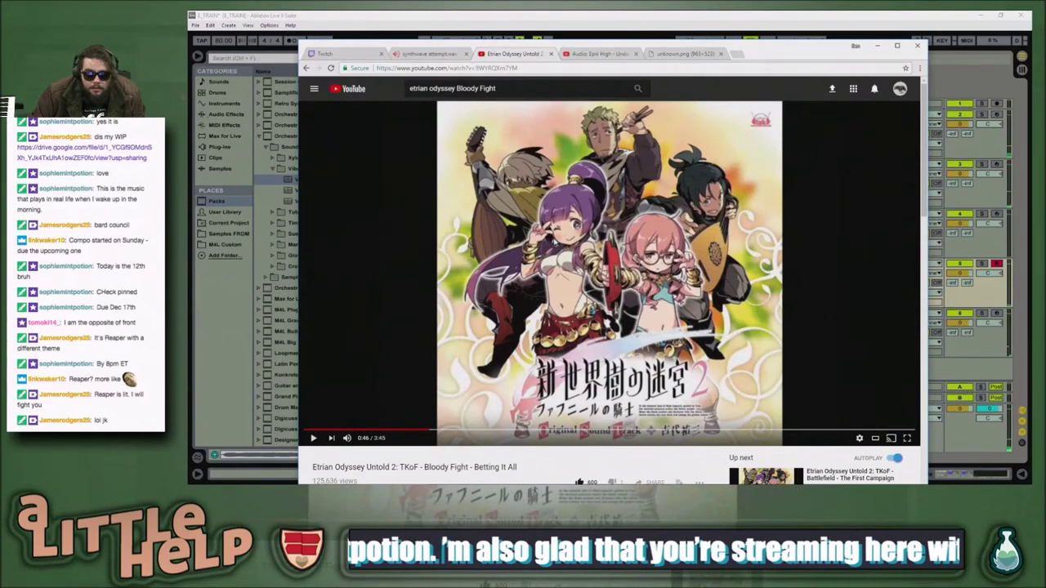
{"action": "key", "text": "alt+Tab"}
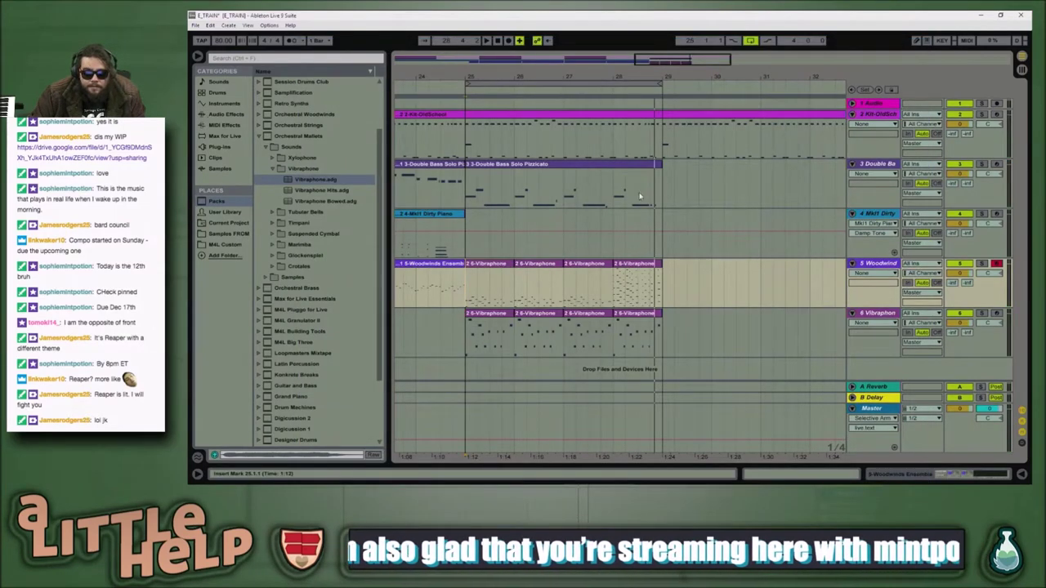
Step: Copy the four Woodwinds clips in bars 25 to 29 onto the Mk1 Dirty Piano track and play them briefly
{"action": "left_click", "coordinate": [678, 244]}
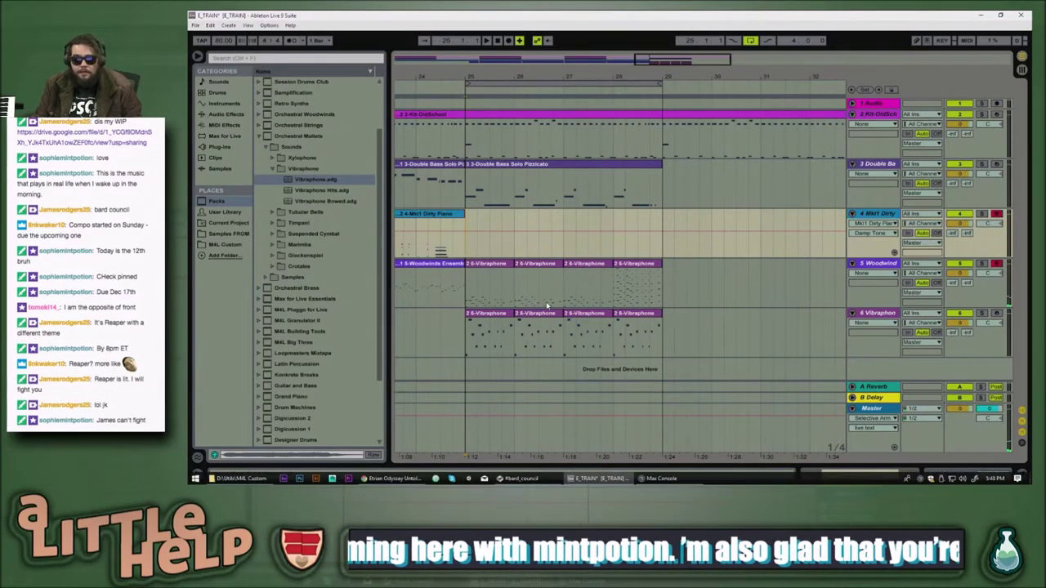
{"action": "left_click_drag", "start_coordinate": [637, 272], "coordinate": [501, 218]}
{"action": "key", "text": "space"}
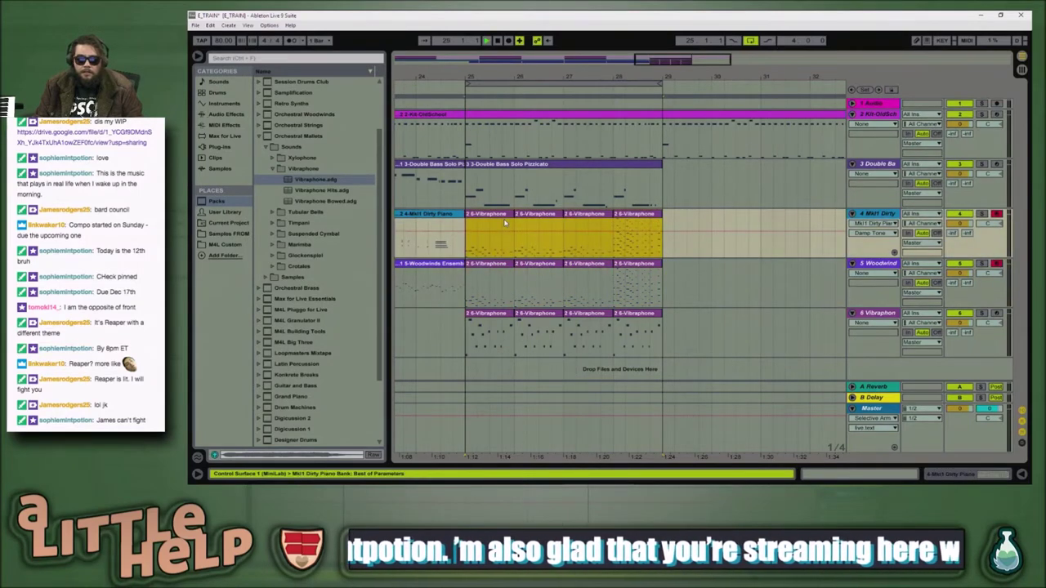
{"action": "key", "text": "space"}
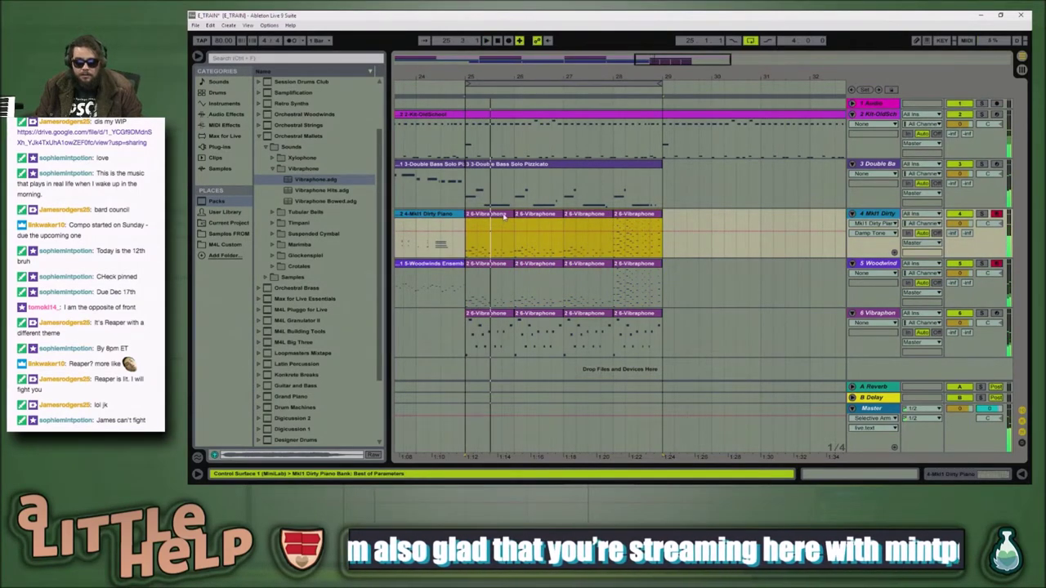
Step: Consolidate the four copied clips on the Mk1 Dirty Piano track into one clip and show its notes
{"action": "double_click", "coordinate": [496, 216]}
{"action": "left_click", "coordinate": [490, 214]}
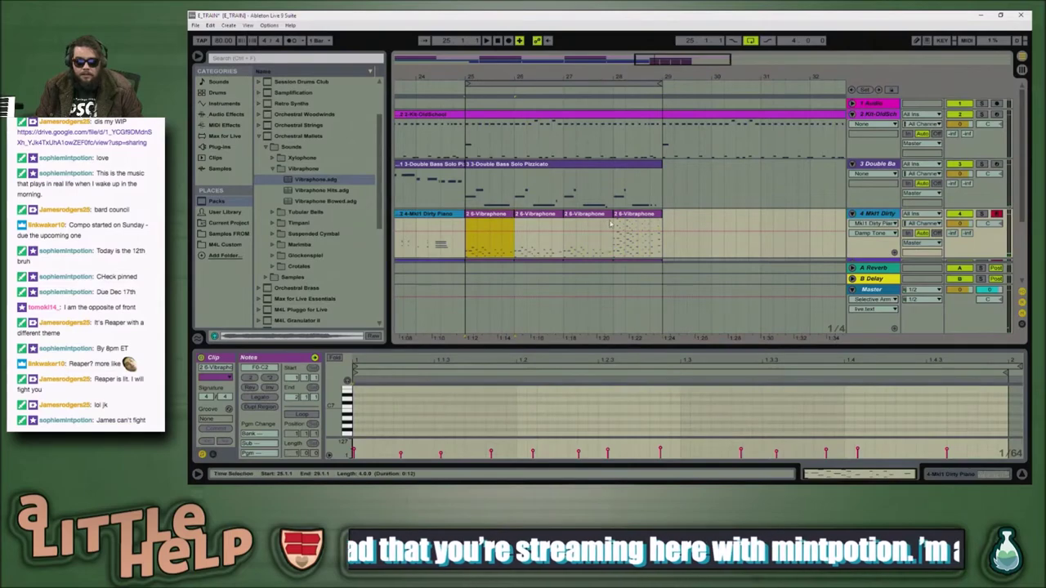
{"action": "left_click", "coordinate": [632, 215], "text": "shift"}
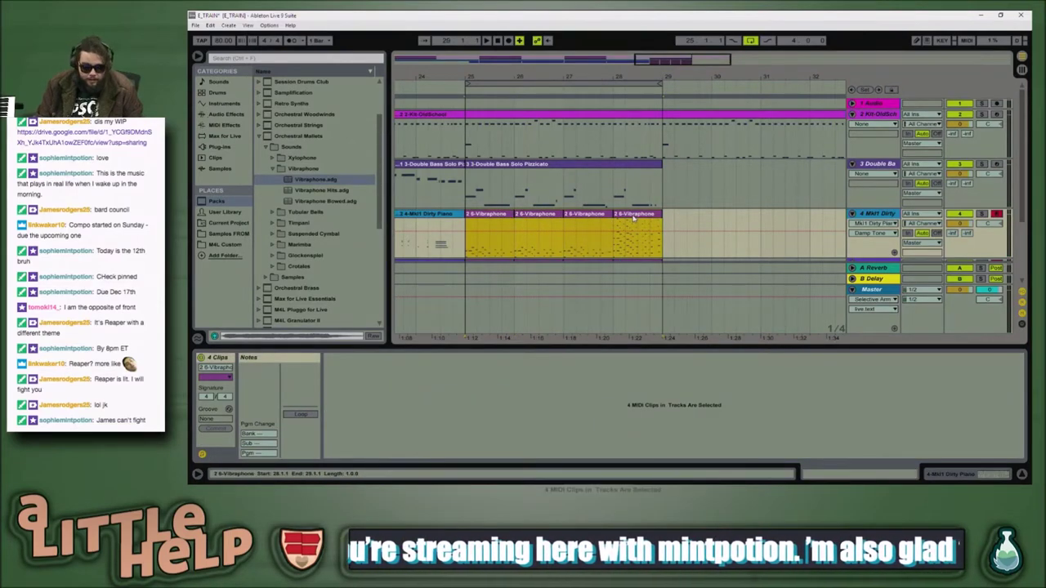
{"action": "key", "text": "ctrl+j"}
{"action": "key", "text": "shift+Tab"}
{"action": "key", "text": "shift+Tab"}
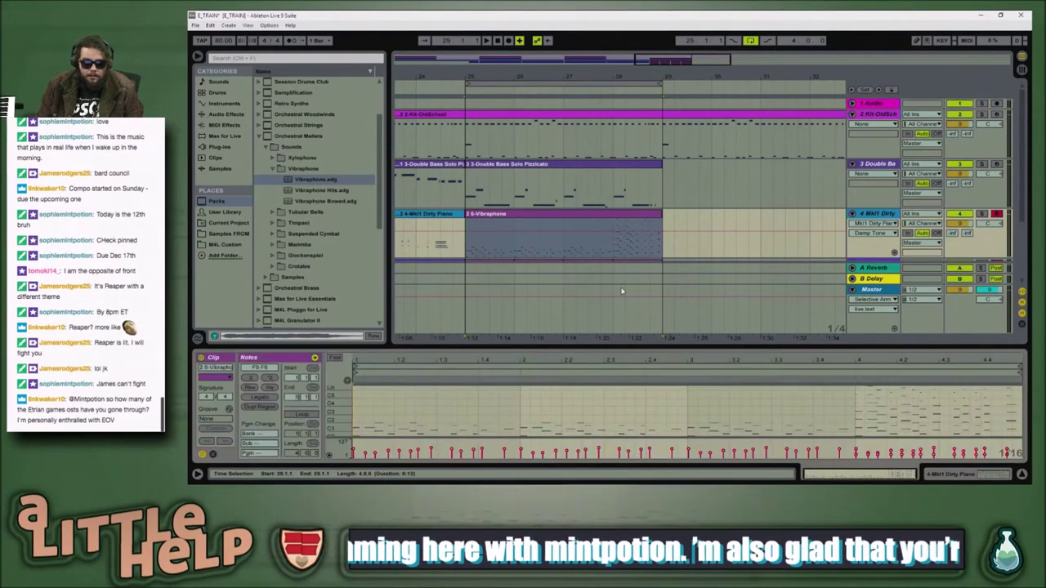
Step: Try transposing all notes of the consolidated piano clip by semitones and octaves during playback, and delete the clip
{"action": "key", "text": "ctrl+a"}
{"action": "key", "text": "space"}
{"action": "key", "text": "Up"}
{"action": "key", "text": "Up"}
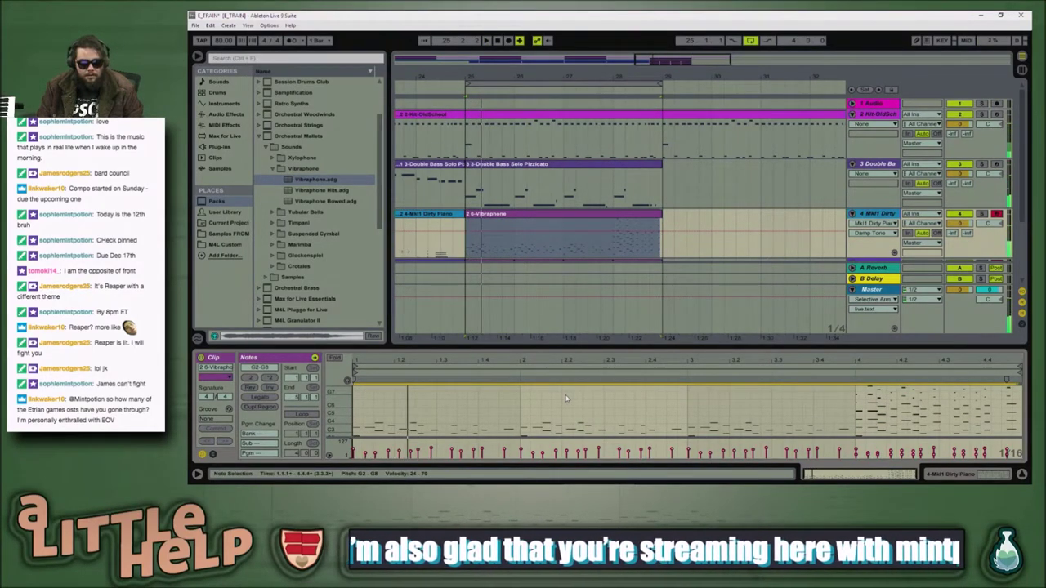
{"action": "key", "text": "shift+Up"}
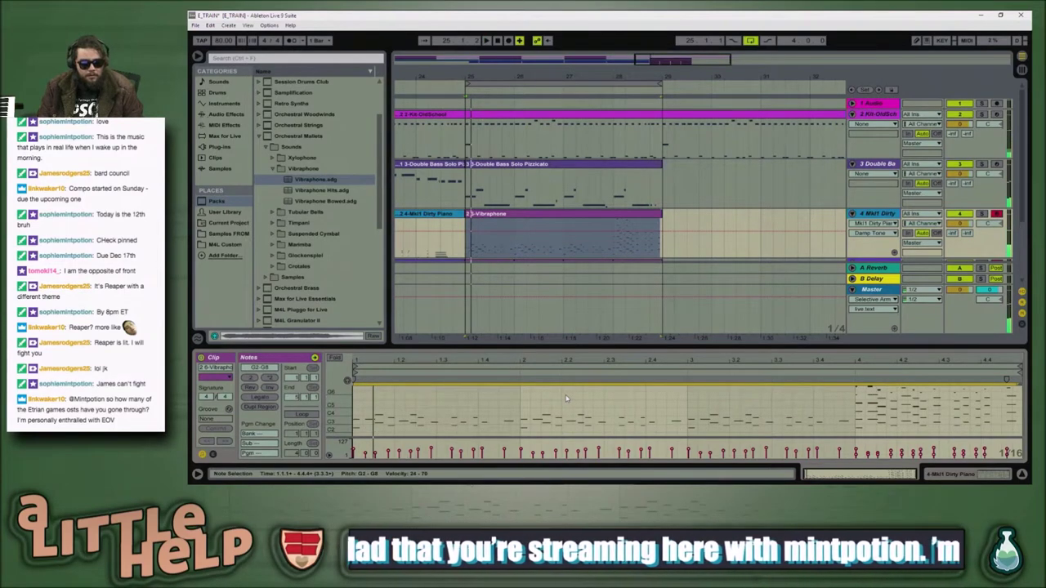
{"action": "key", "text": "Down"}
{"action": "key", "text": "Down"}
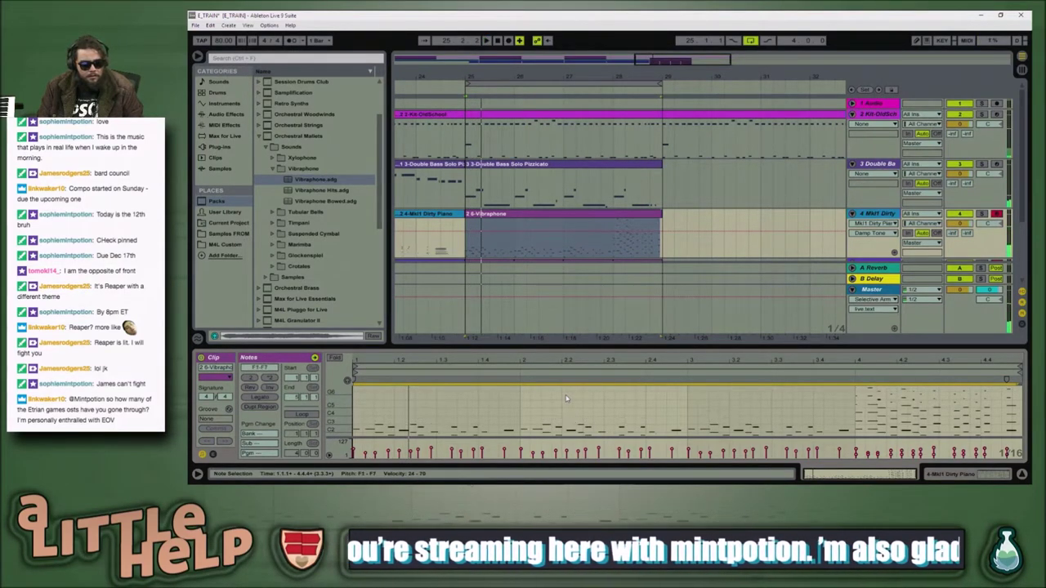
{"action": "key", "text": "shift+Up"}
{"action": "key", "text": "Up"}
{"action": "key", "text": "Up"}
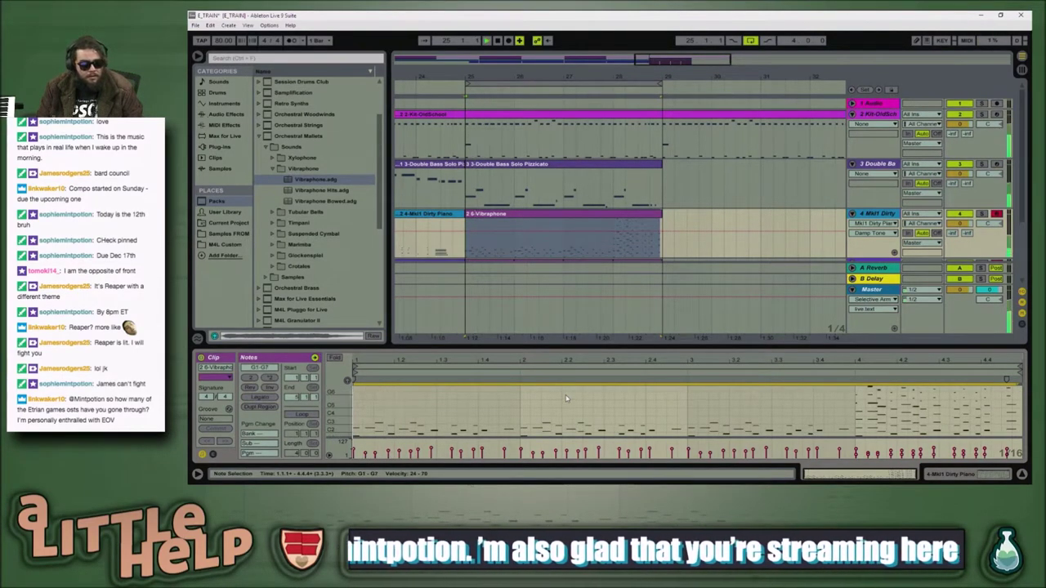
{"action": "key", "text": "Down"}
{"action": "key", "text": "shift+Up"}
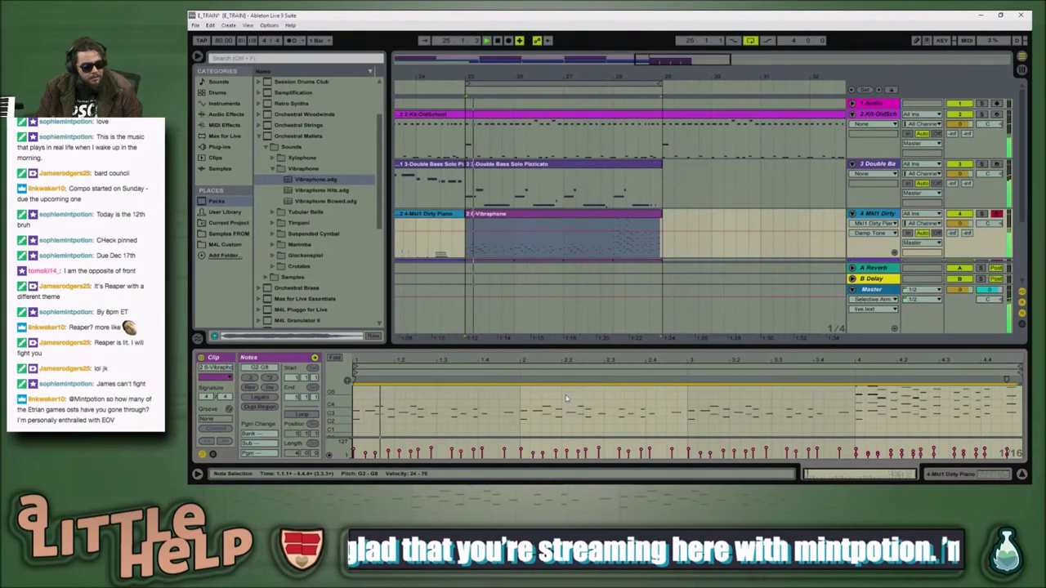
{"action": "key", "text": "shift+Down"}
{"action": "key", "text": "Down"}
{"action": "key", "text": "Down"}
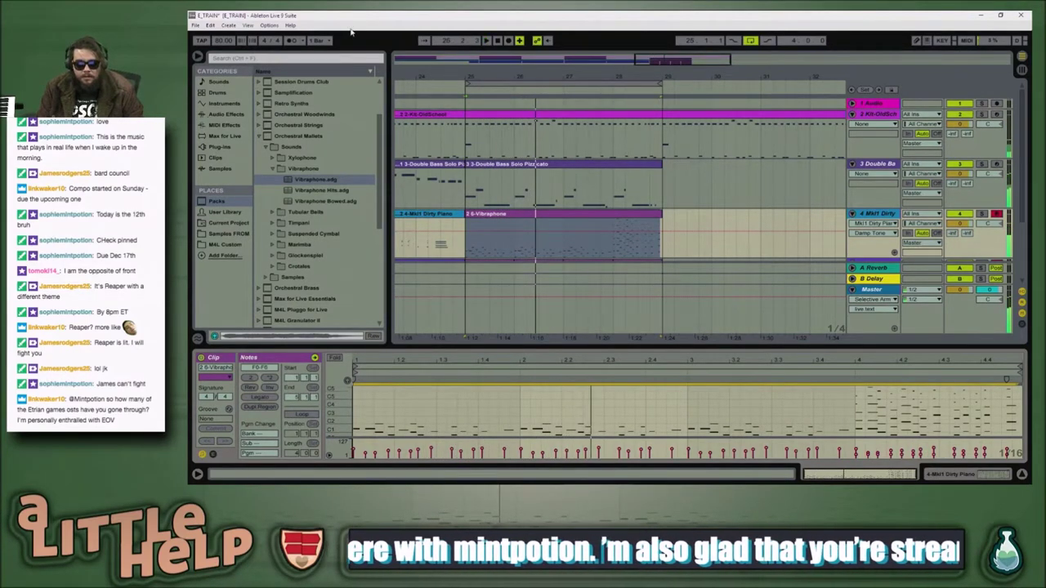
{"action": "left_click", "coordinate": [599, 221]}
{"action": "key", "text": "Delete"}
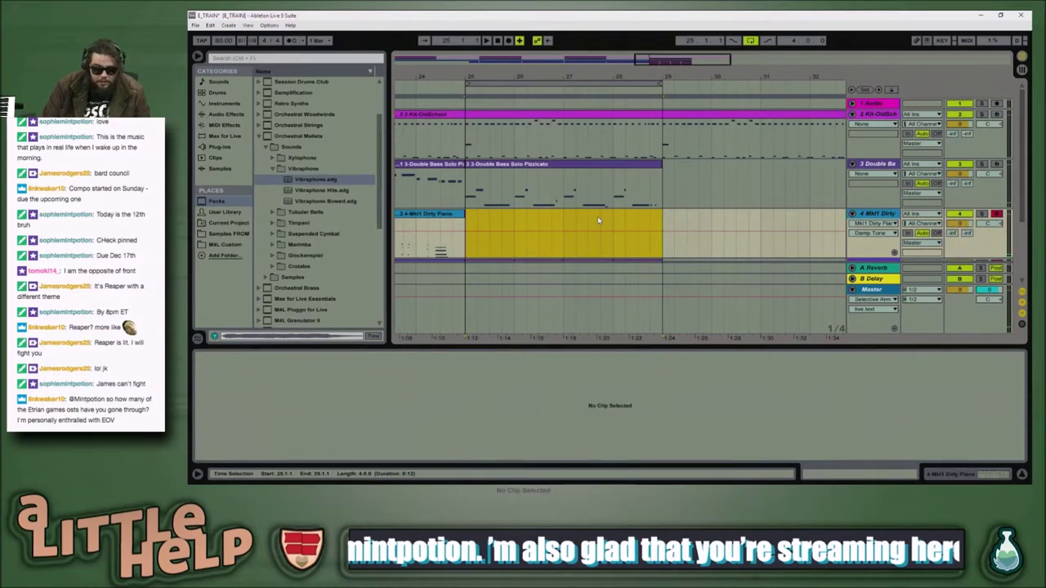
Step: Rehearse over the looped section from bar 25 and record a new Mk1 Dirty Piano part across bars 25 to 29
{"action": "left_click", "coordinate": [468, 221]}
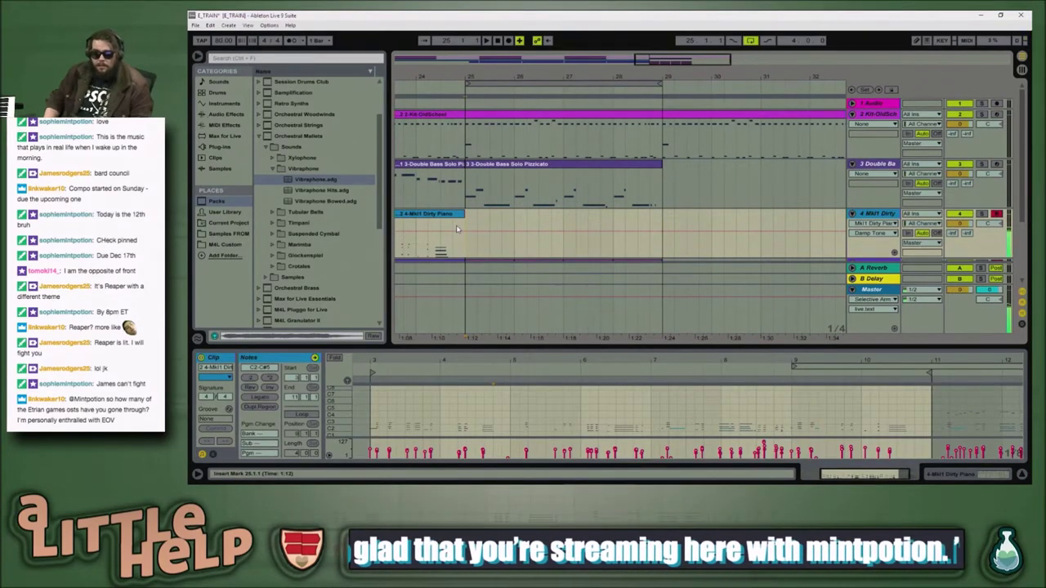
{"action": "scroll", "coordinate": [448, 208], "scroll_direction": "down", "scroll_amount": 3}
{"action": "key", "text": "space"}
{"action": "left_click", "coordinate": [488, 149]}
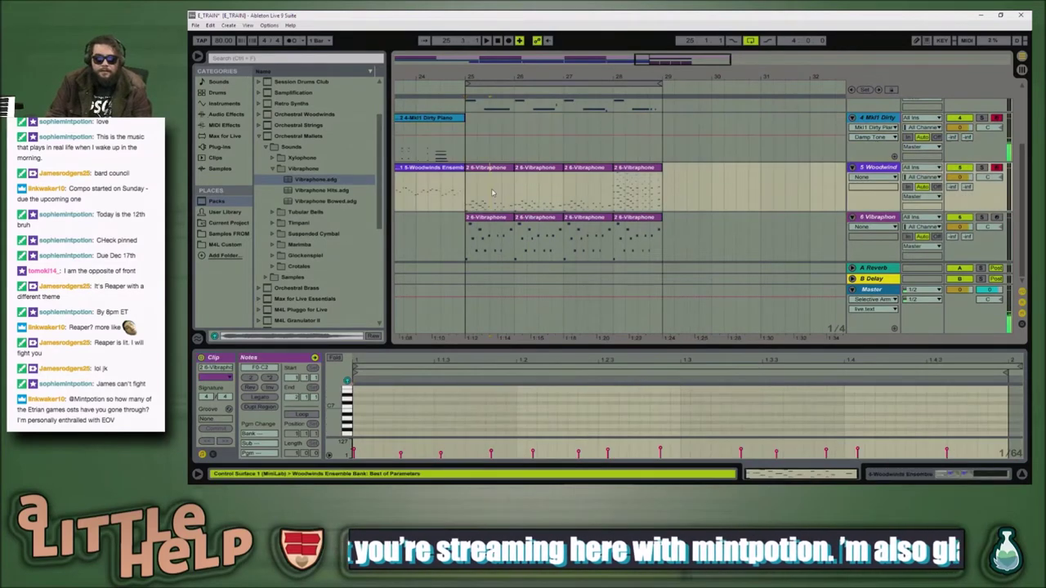
{"action": "key", "text": "space"}
{"action": "left_click", "coordinate": [468, 155]}
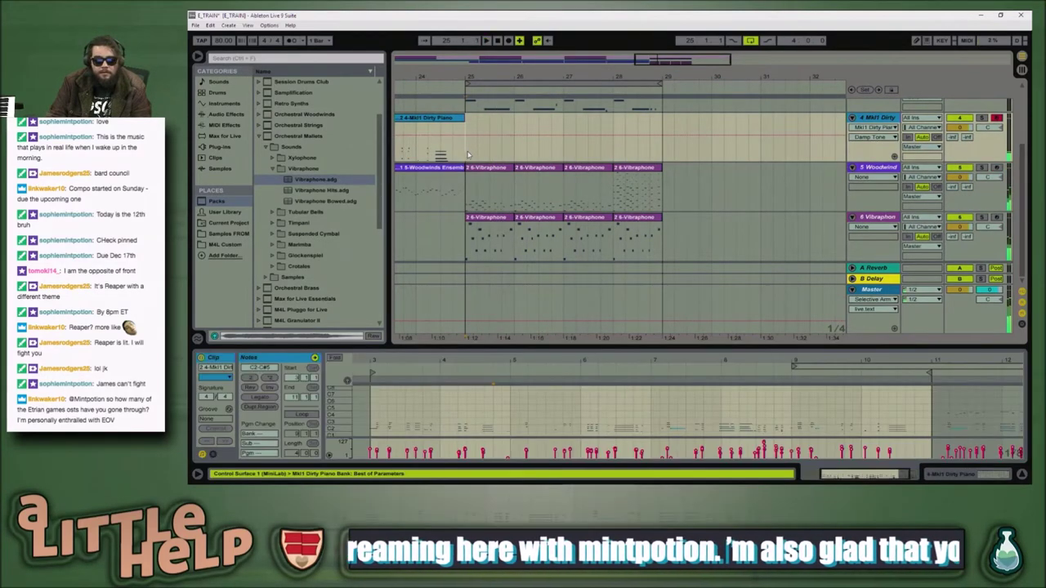
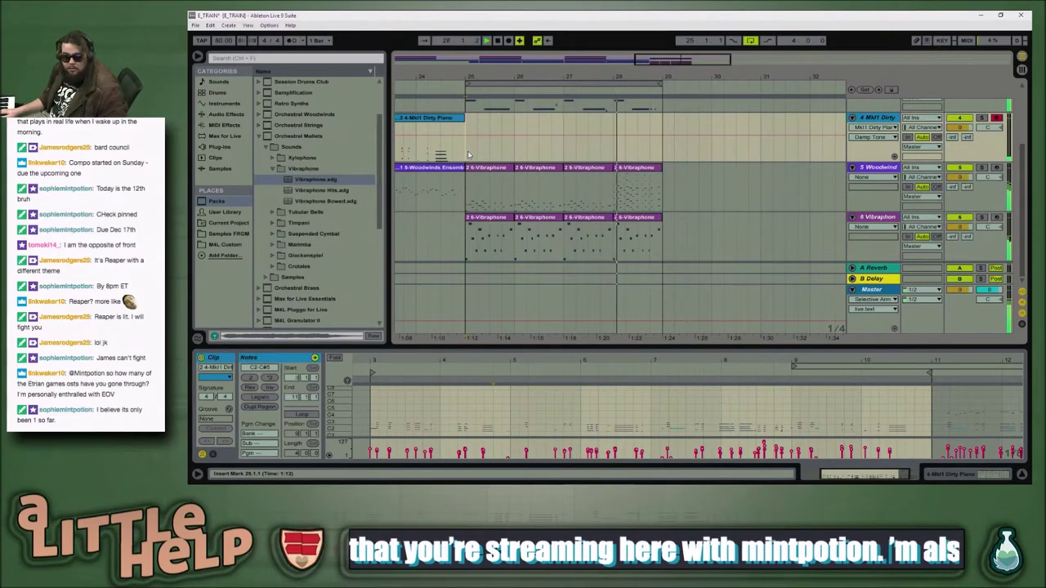
{"action": "key", "text": "space"}
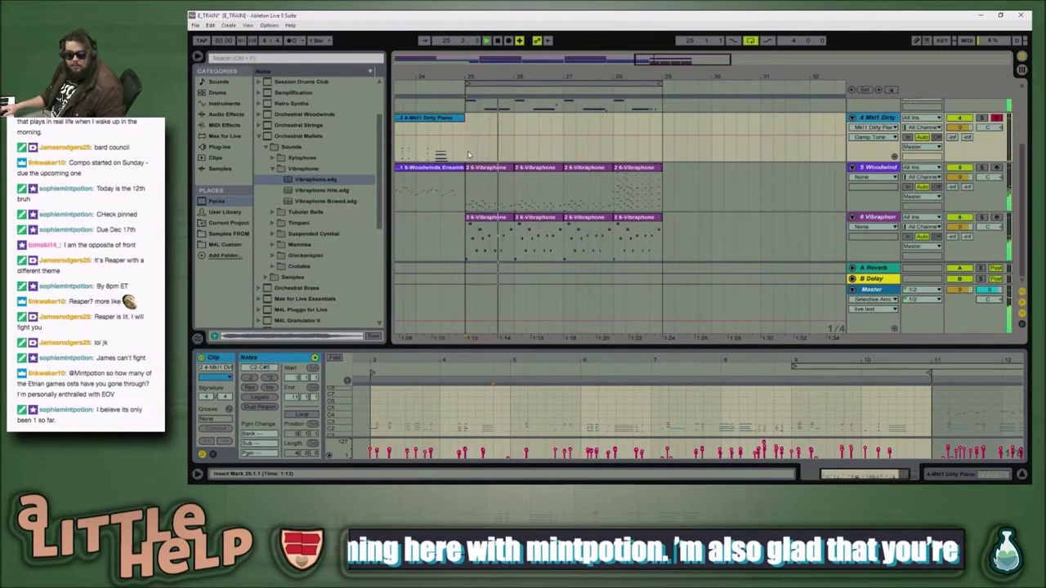
{"action": "left_click", "coordinate": [469, 153]}
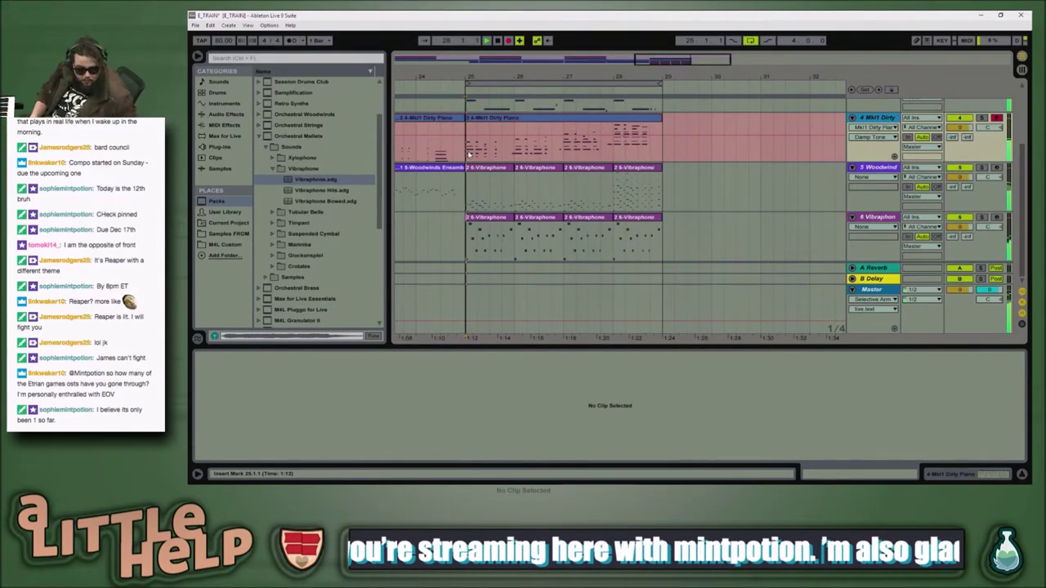
{"action": "key", "text": "F9"}
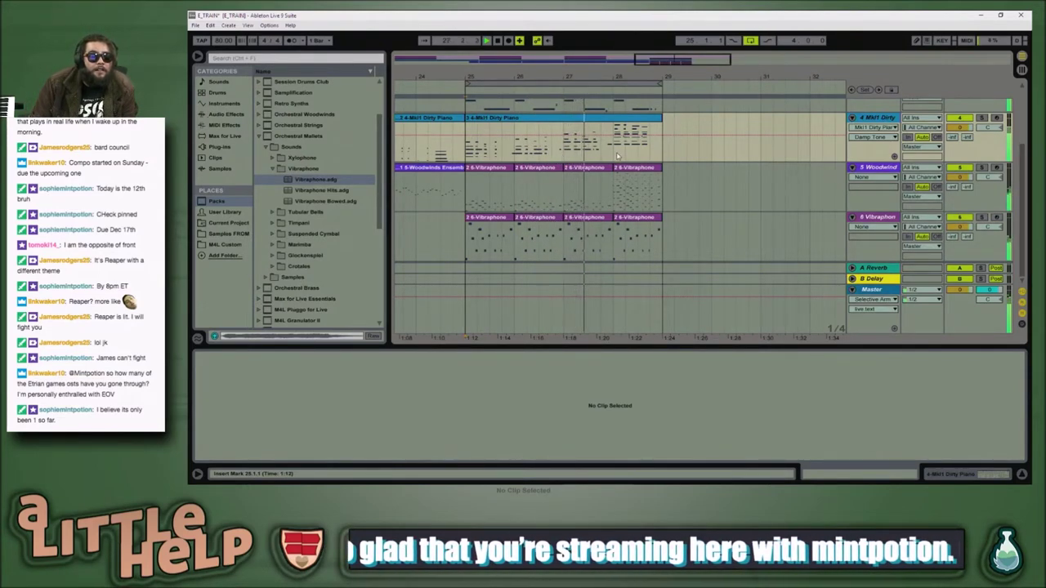
Step: Switch to Chrome, close the REAPER project screenshot and show the Twitch chat
{"action": "key", "text": "alt+Tab"}
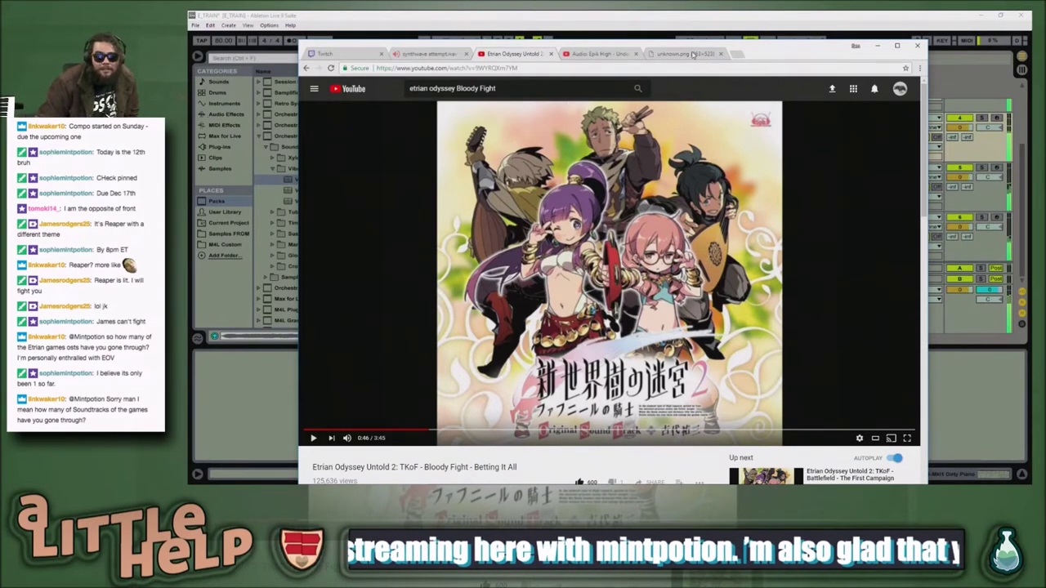
{"action": "left_click", "coordinate": [694, 54]}
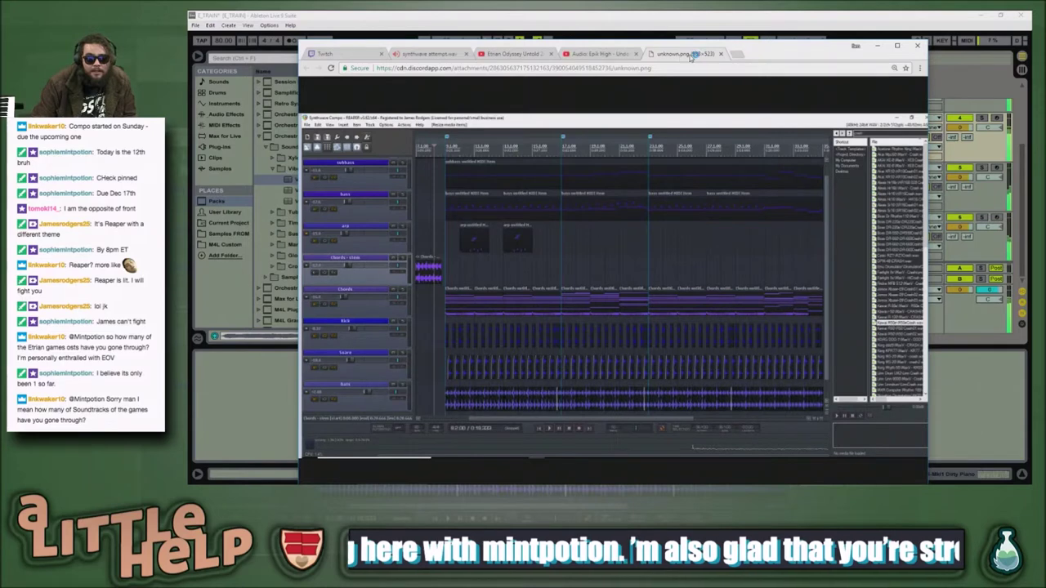
{"action": "left_click", "coordinate": [720, 54]}
{"action": "left_click", "coordinate": [446, 57]}
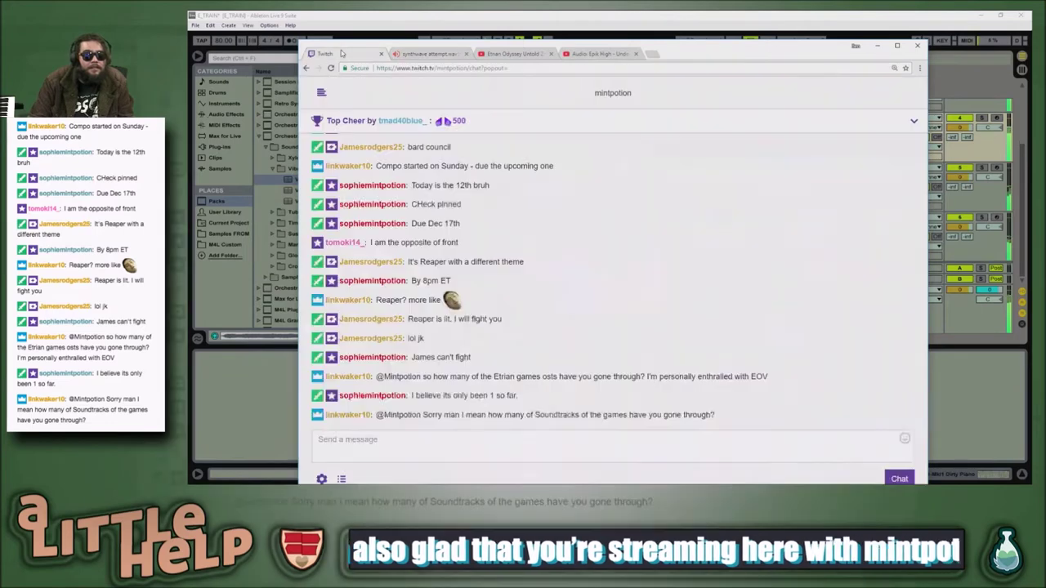
{"action": "left_click", "coordinate": [340, 54]}
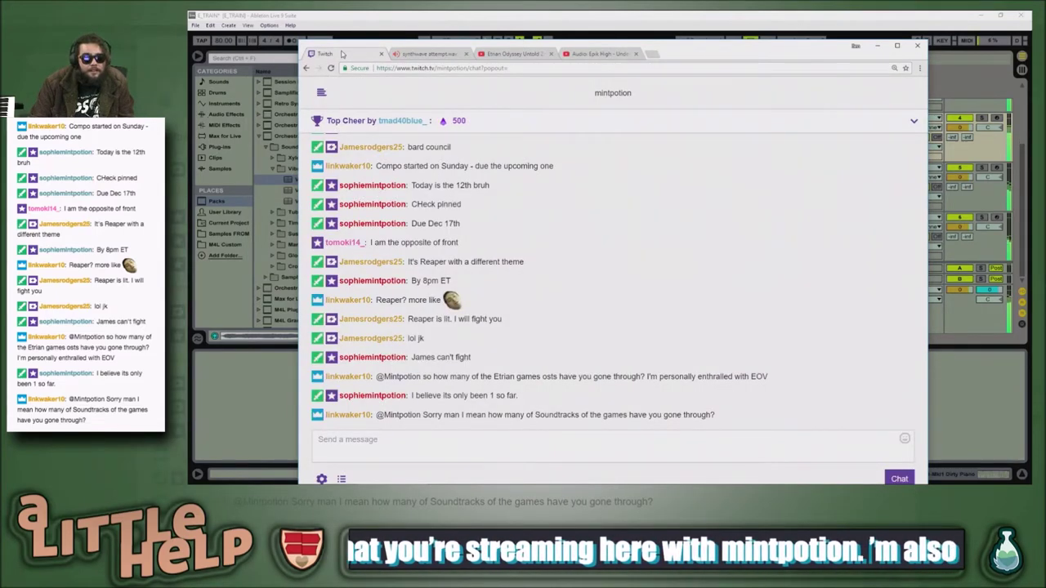
Step: Switch to Ableton Live, stop the loop playback and place the insert marker in the Woodwinds track within bar 27
{"action": "left_click", "coordinate": [703, 14]}
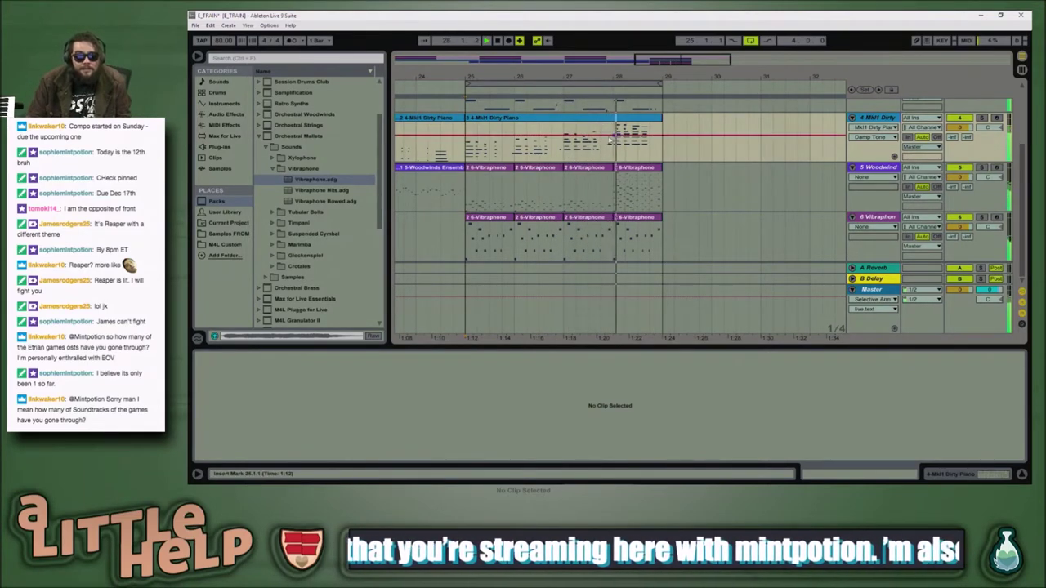
{"action": "key", "text": "space"}
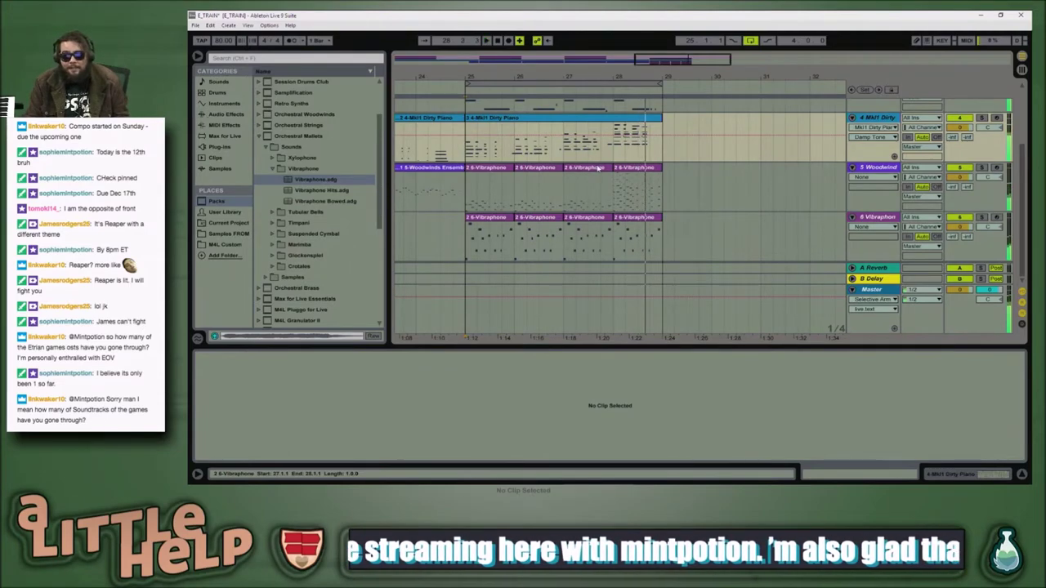
{"action": "left_click", "coordinate": [601, 199]}
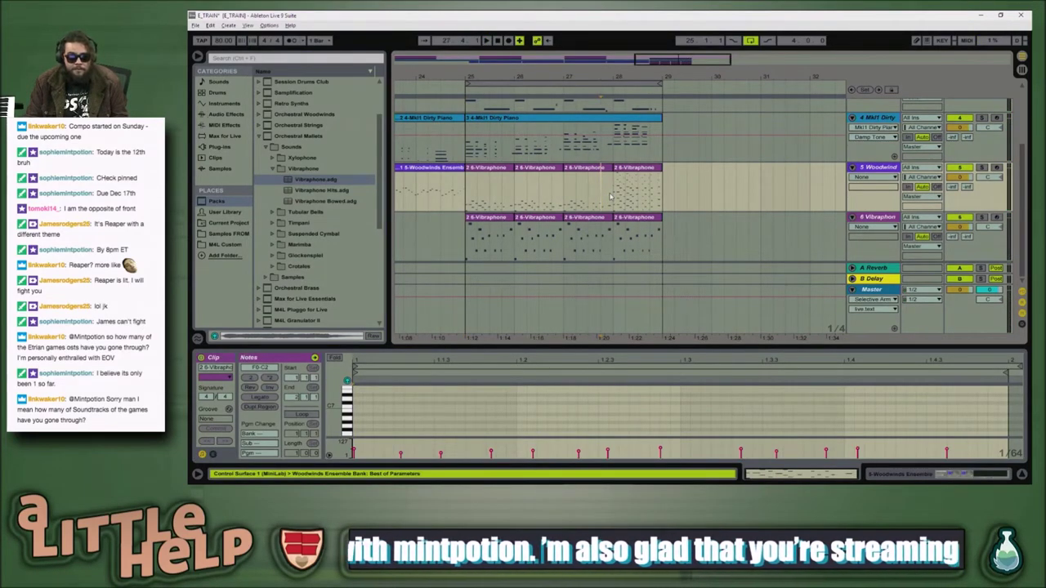
Step: Switch to Chrome and listen to the "Etrian Odyssey Untold 2: TKoF - Bloody Fight - Betting It All" video, pausing it at the end
{"action": "key", "text": "alt+Tab"}
{"action": "key", "text": "alt+Tab"}
{"action": "key", "text": "alt+Tab"}
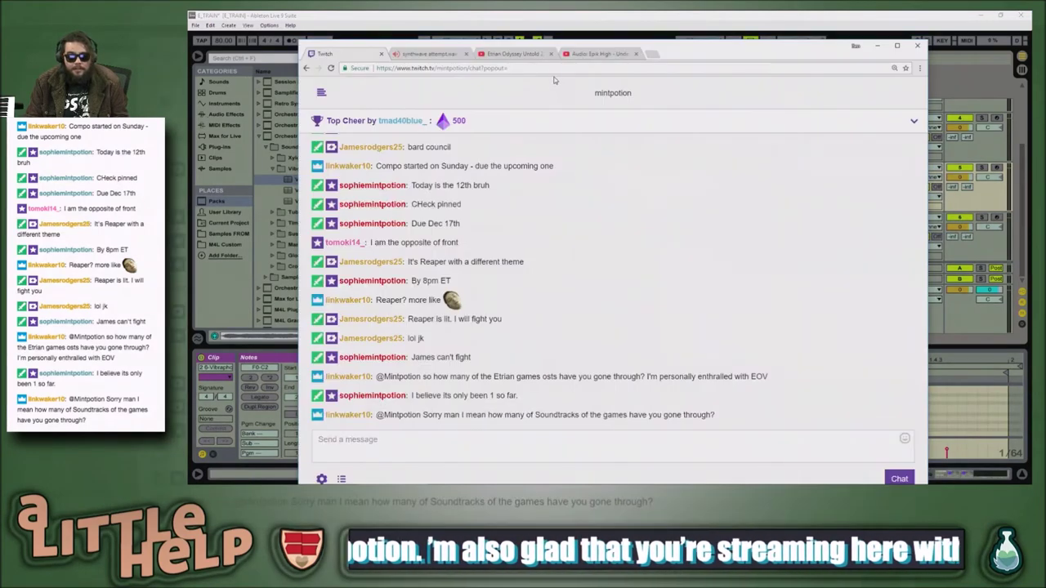
{"action": "left_click", "coordinate": [513, 54]}
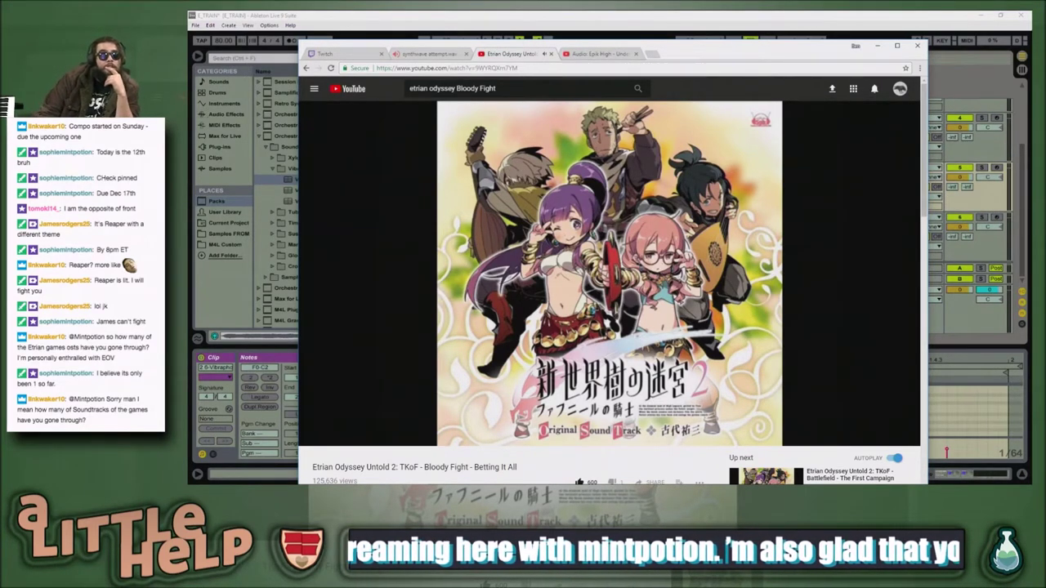
{"action": "left_click", "coordinate": [607, 270]}
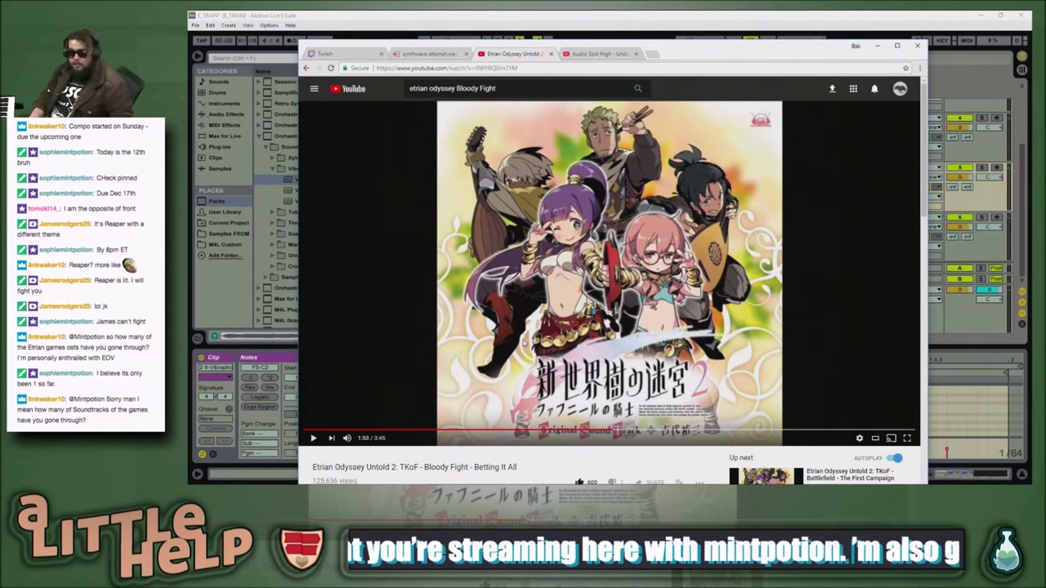
{"action": "key", "text": "alt+Tab"}
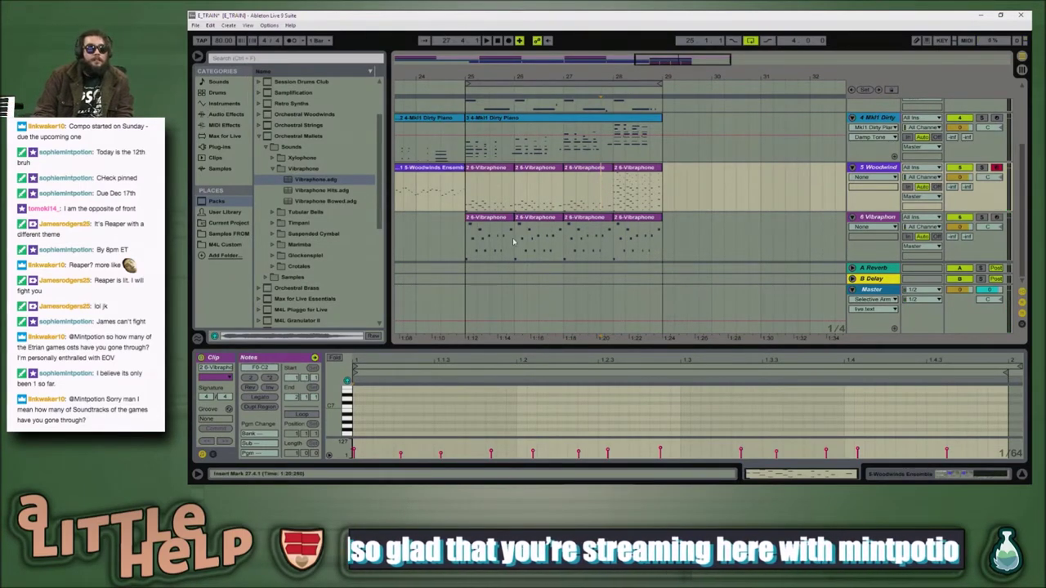
{"action": "key", "text": "alt+Tab"}
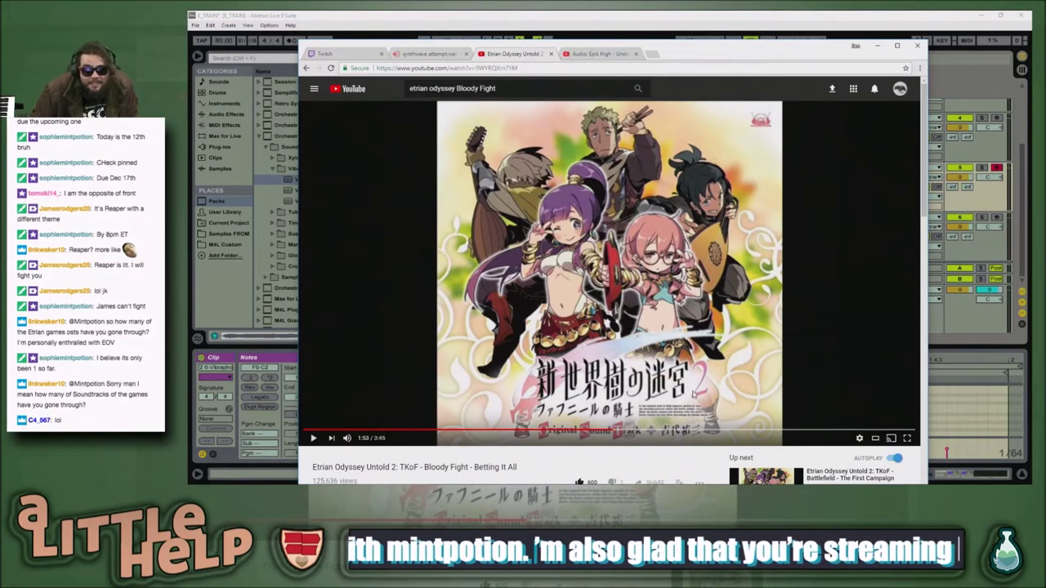
{"action": "left_click", "coordinate": [676, 361]}
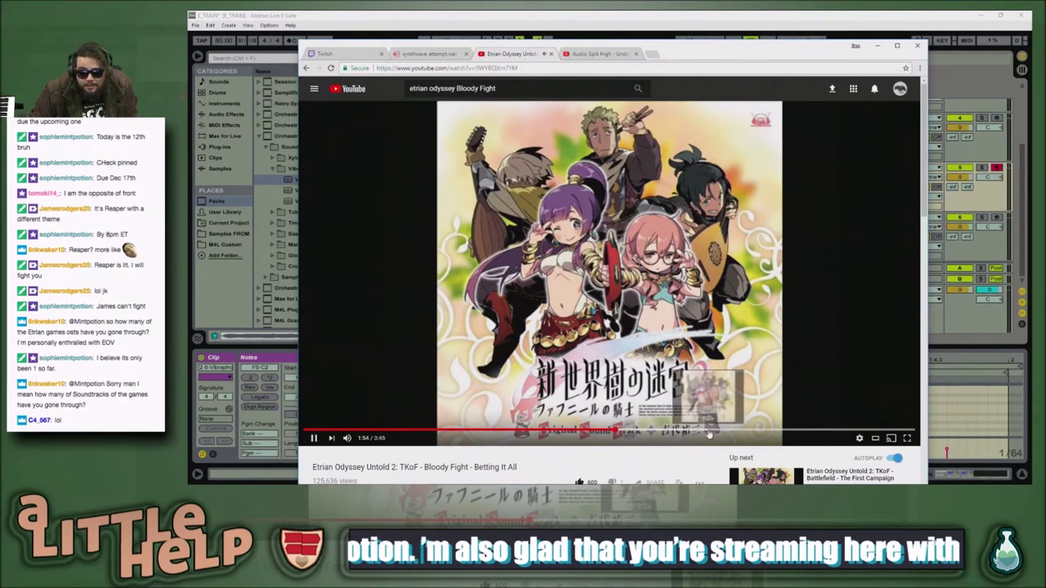
{"action": "left_click", "coordinate": [716, 335]}
Step: Close the "synthwave attempt.wav" page in the browser
{"action": "key", "text": "alt+Tab"}
{"action": "key", "text": "alt+Tab"}
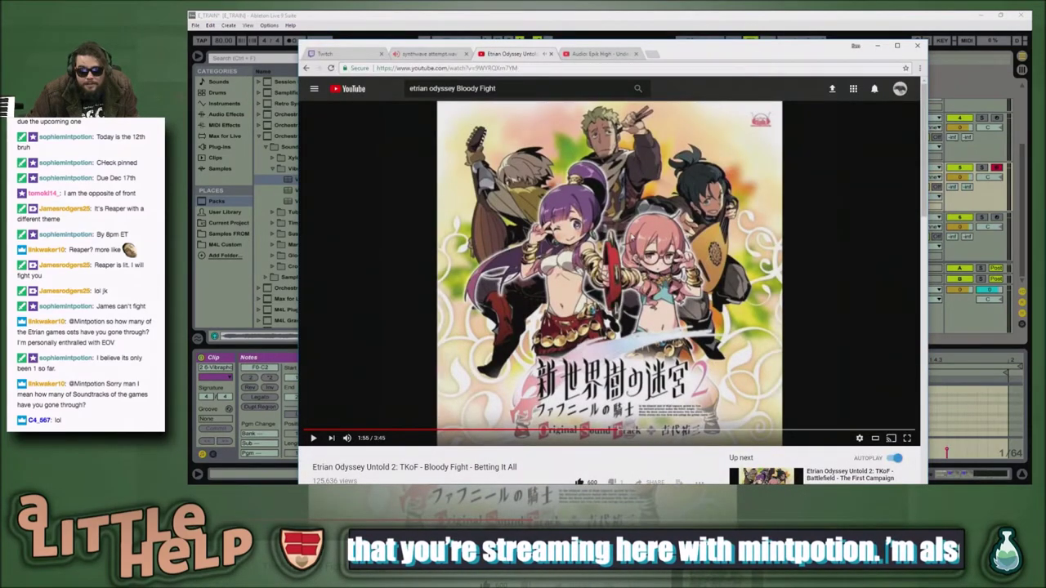
{"action": "left_click", "coordinate": [421, 53]}
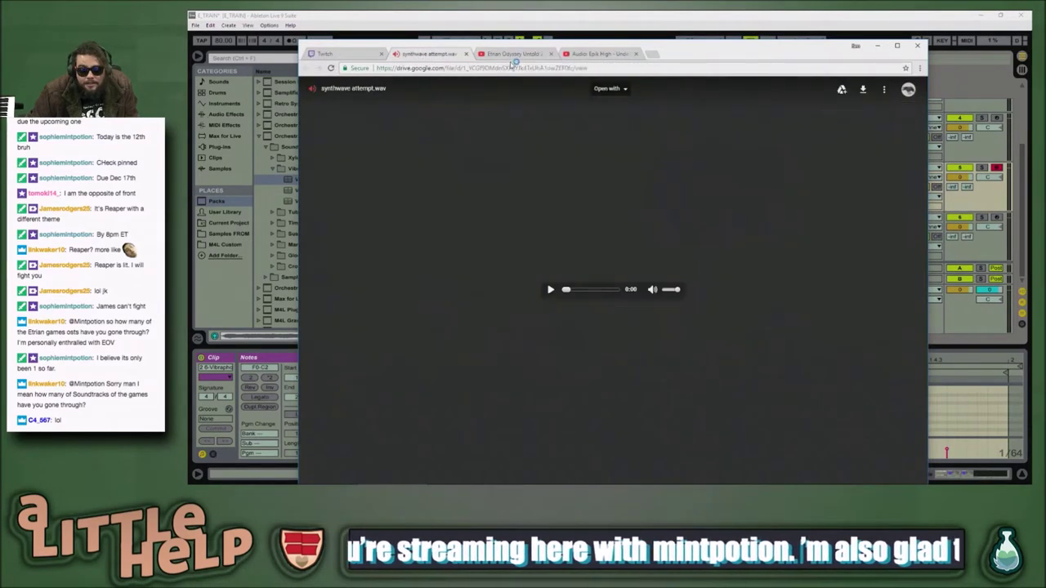
{"action": "left_click", "coordinate": [467, 54]}
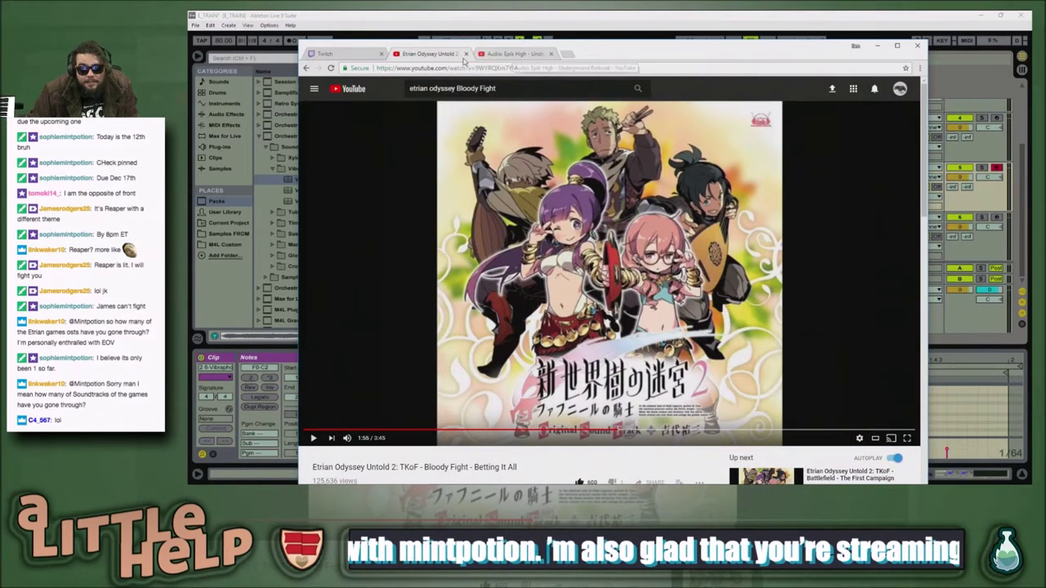
Step: Switch to Ableton Live and play the arrangement from bar 25
{"action": "key", "text": "alt+Tab"}
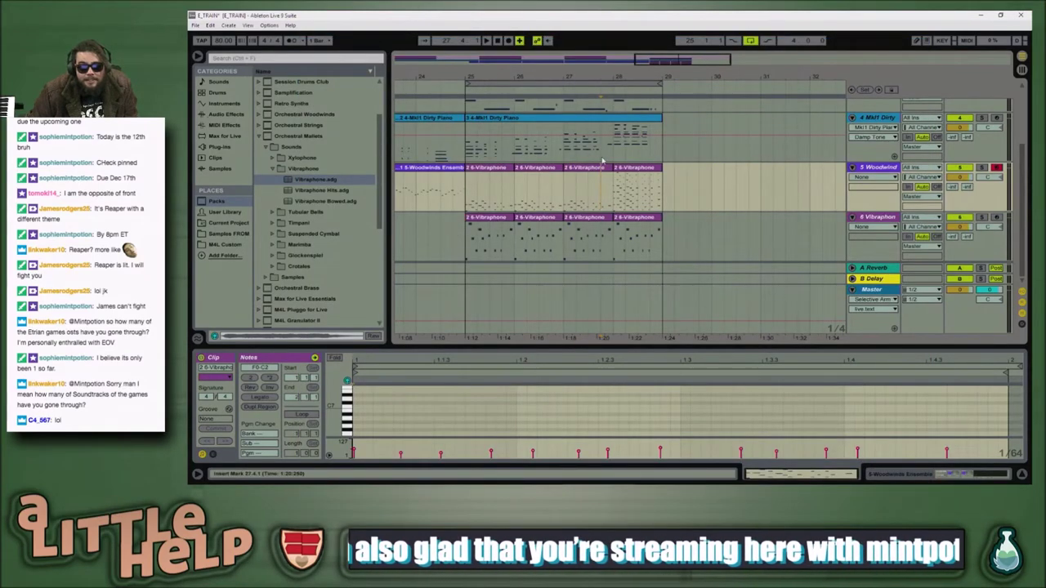
{"action": "left_click", "coordinate": [464, 243]}
{"action": "key", "text": "space"}
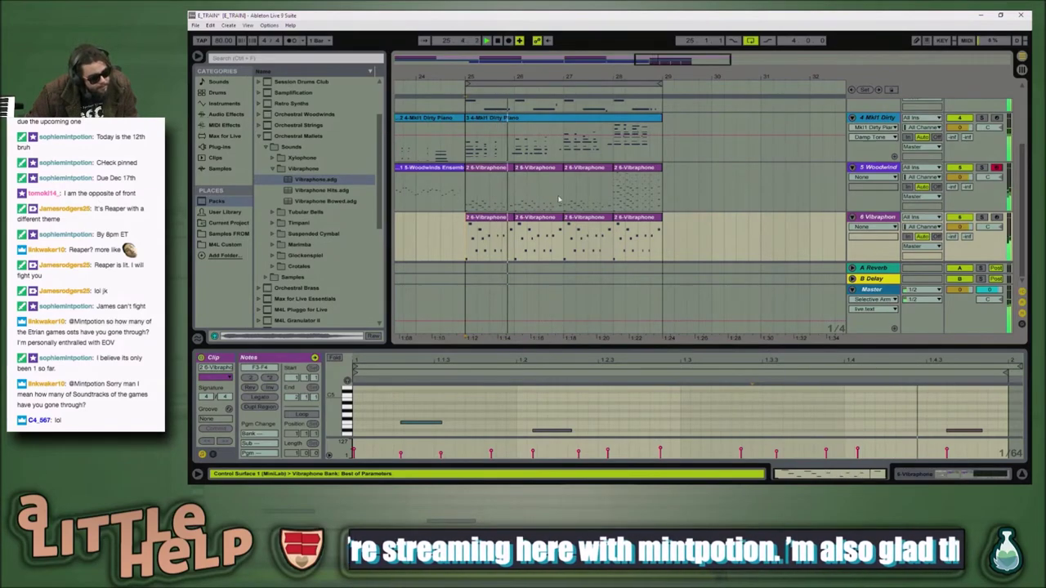
Step: Switch to Chrome and listen to several earlier passages of the Bloody Fight video within roughly its first minute
{"action": "key", "text": "alt+Tab"}
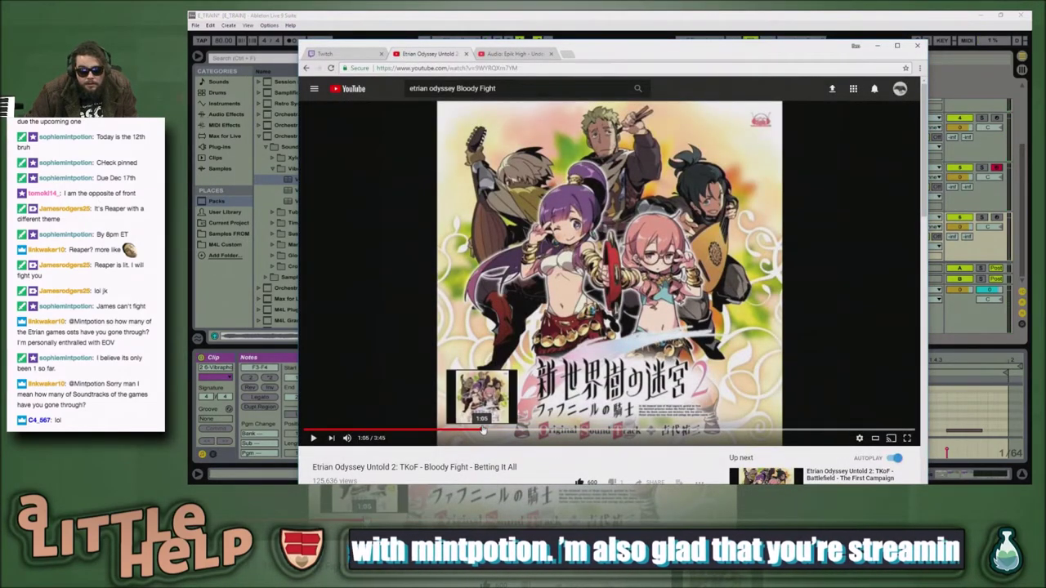
{"action": "left_click", "coordinate": [485, 429]}
{"action": "left_click", "coordinate": [449, 429]}
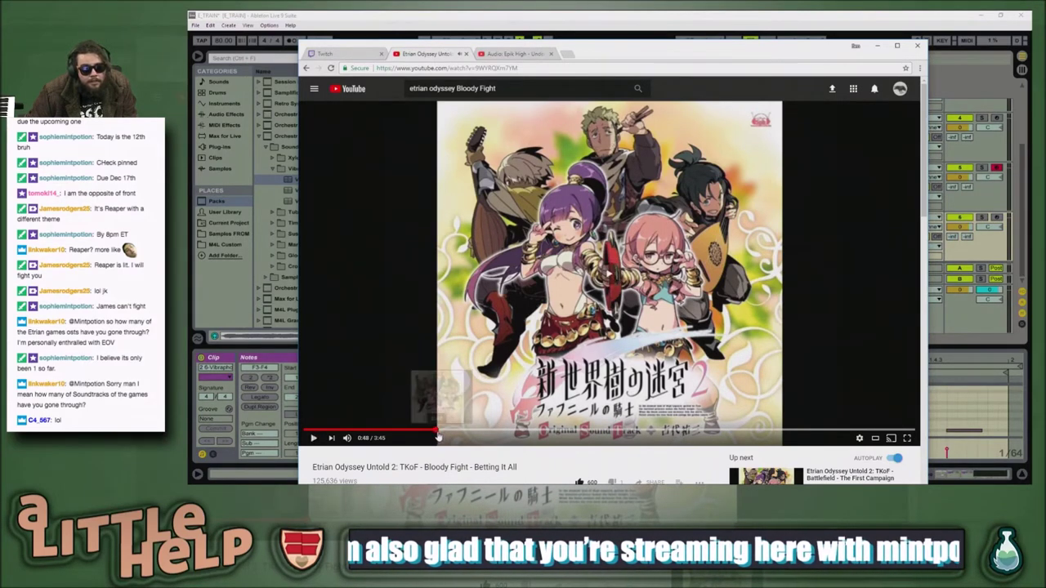
{"action": "left_click", "coordinate": [422, 430]}
{"action": "left_click", "coordinate": [398, 430]}
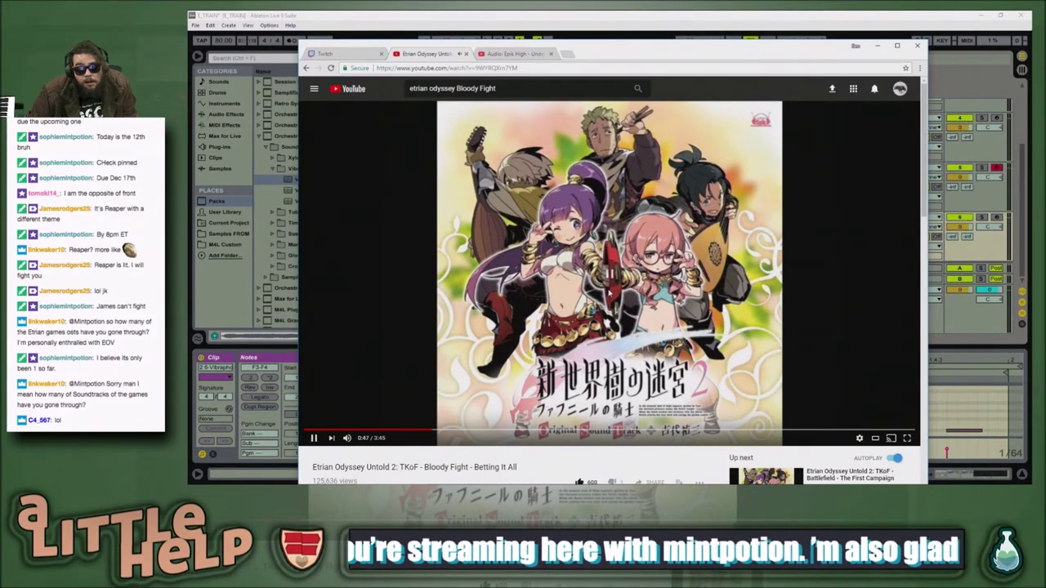
Step: Switch to Ableton Live, disarm the Woodwinds and Mk1 Dirty Piano tracks and arm the Double Bass track for recording
{"action": "key", "text": "alt+Tab"}
{"action": "scroll", "coordinate": [652, 219], "scroll_direction": "down", "scroll_amount": 3}
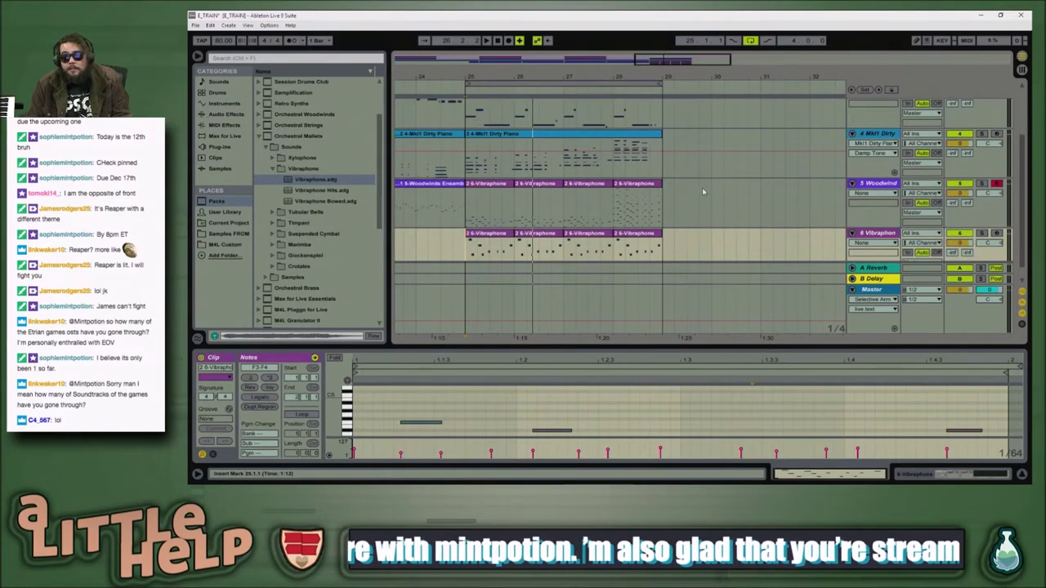
{"action": "scroll", "coordinate": [702, 192], "scroll_direction": "up", "scroll_amount": 3}
{"action": "left_click", "coordinate": [692, 177]}
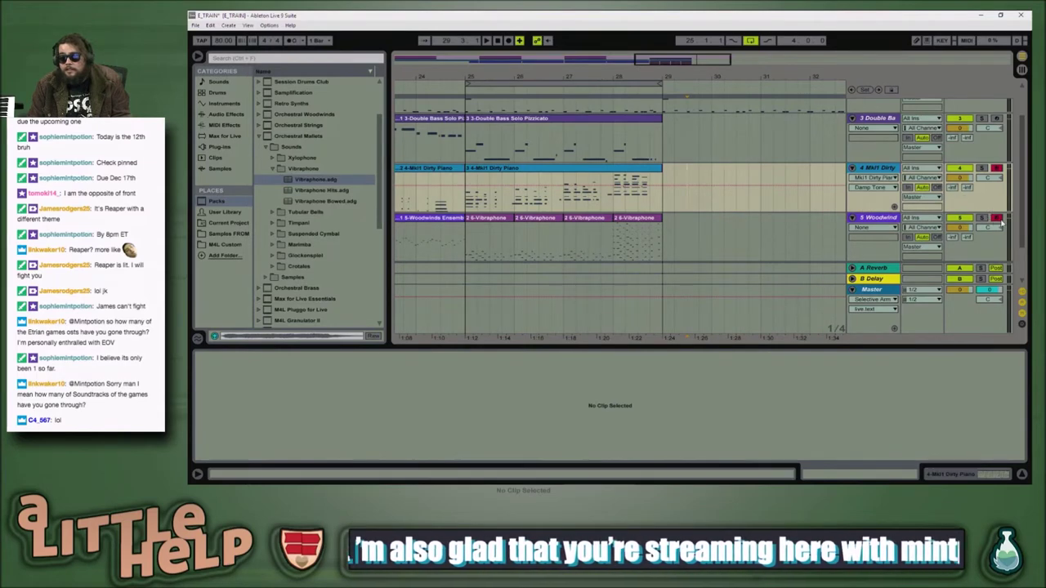
{"action": "left_click", "coordinate": [886, 139]}
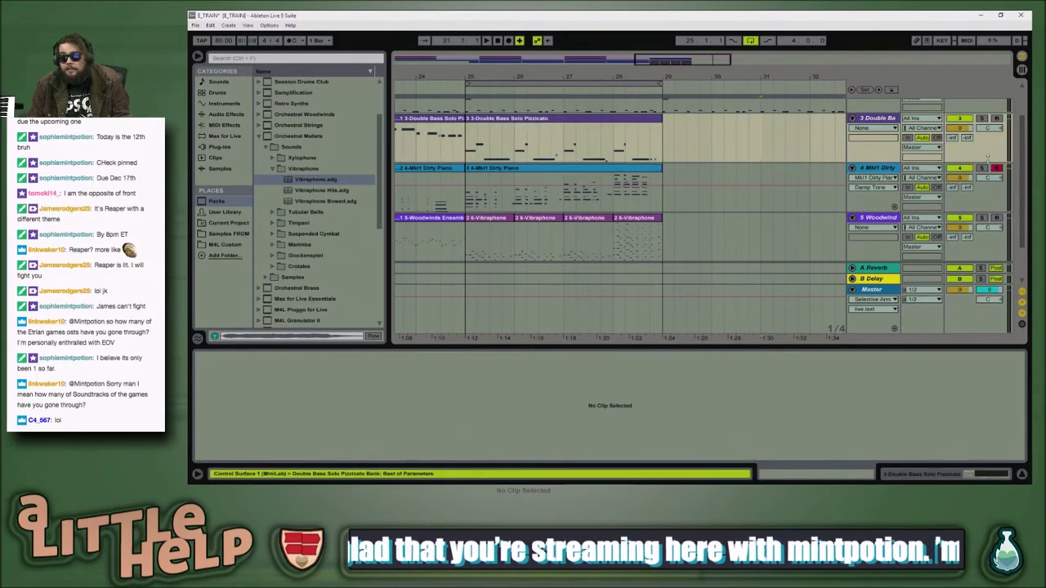
{"action": "left_click", "coordinate": [996, 169]}
{"action": "left_click", "coordinate": [996, 118]}
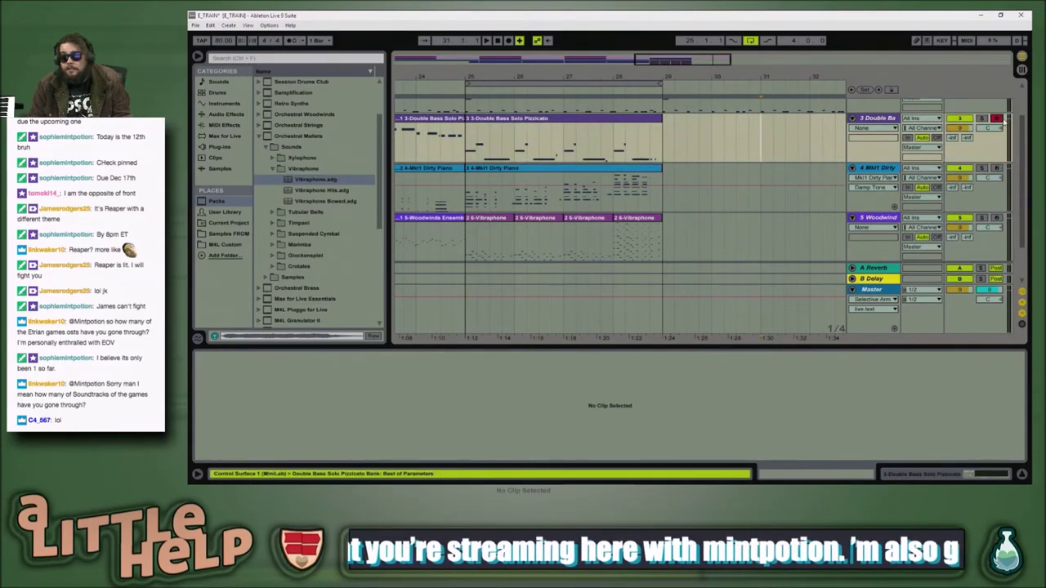
Step: Extend the looping Kit-OldSchool drum clip to about bar 41
{"action": "left_click", "coordinate": [747, 127]}
{"action": "key", "text": "minus"}
{"action": "scroll", "coordinate": [642, 146], "scroll_direction": "up", "scroll_amount": 2}
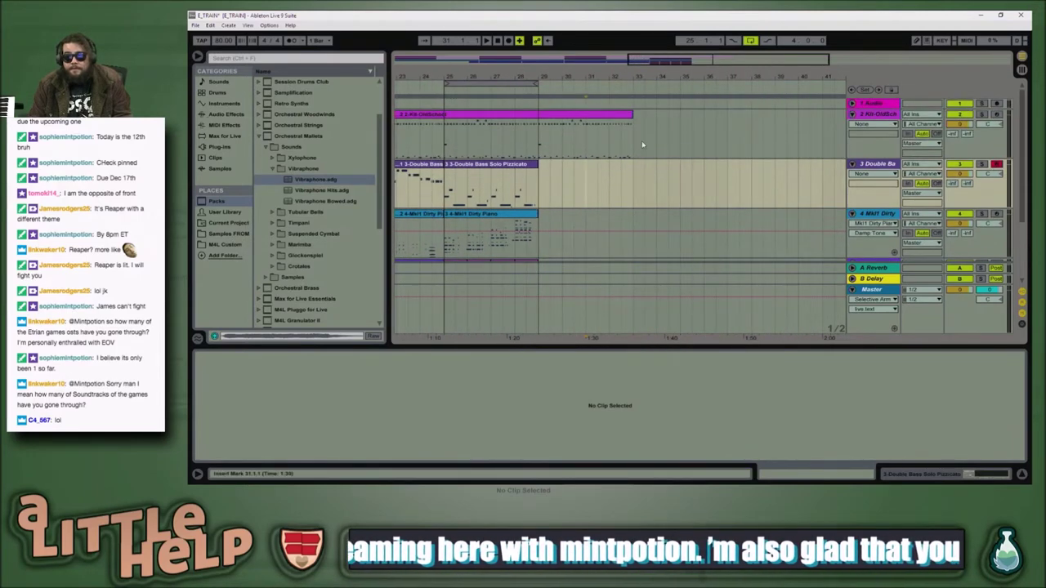
{"action": "left_click_drag", "start_coordinate": [633, 146], "coordinate": [821, 146]}
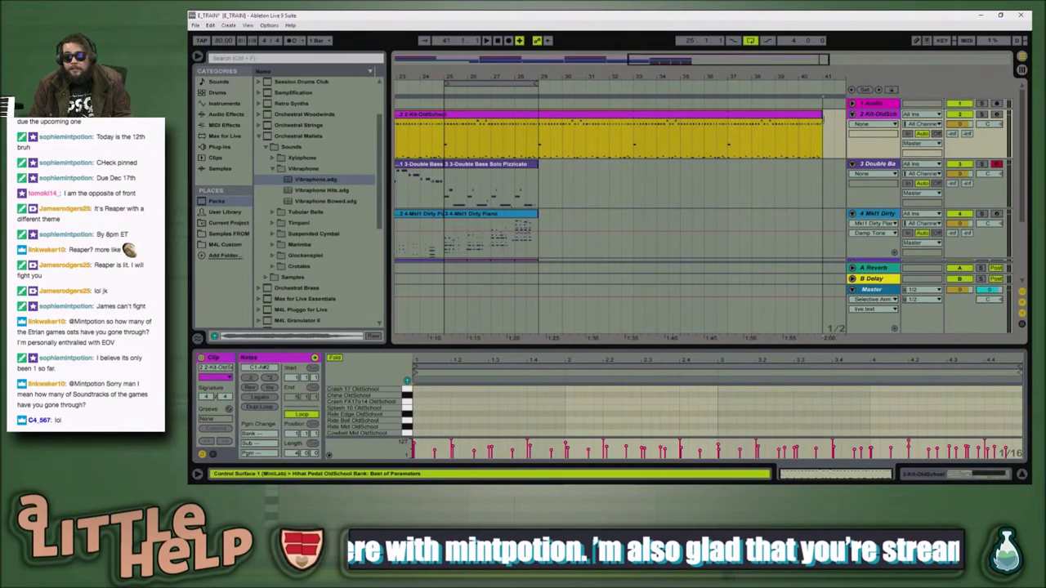
Step: Record a trial double bass take from bar 29 after checking the reference video, listen back, and delete the take
{"action": "left_click", "coordinate": [538, 188]}
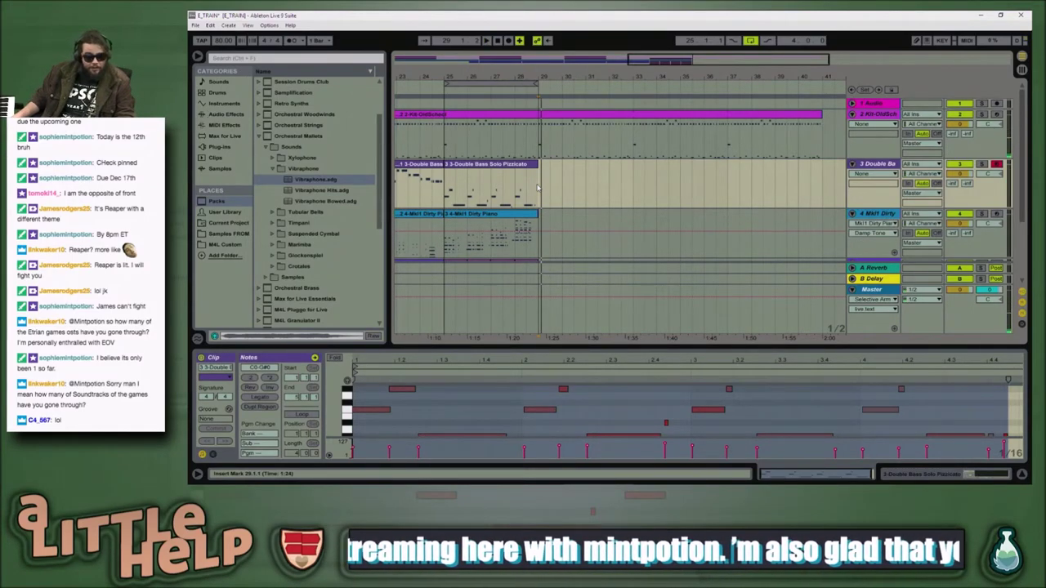
{"action": "key", "text": "alt+Tab"}
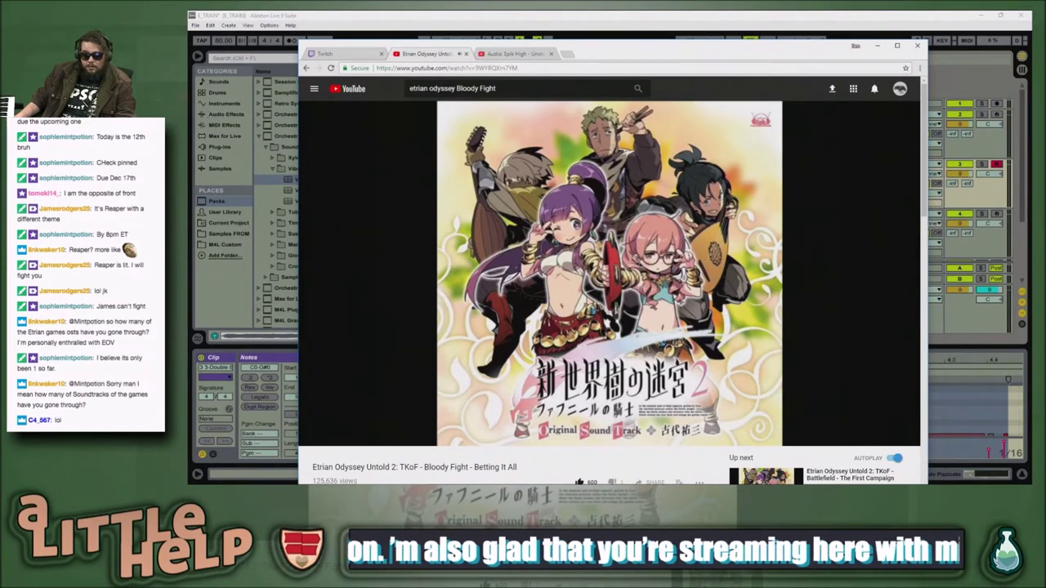
{"action": "left_click", "coordinate": [538, 188]}
{"action": "key", "text": "alt+Tab"}
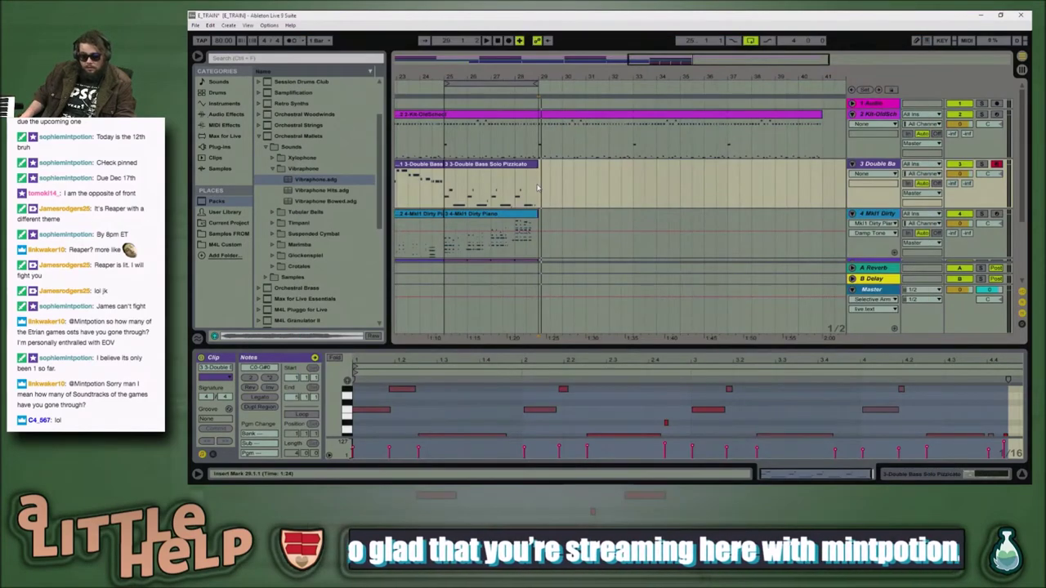
{"action": "left_click", "coordinate": [538, 188]}
{"action": "key", "text": "F9"}
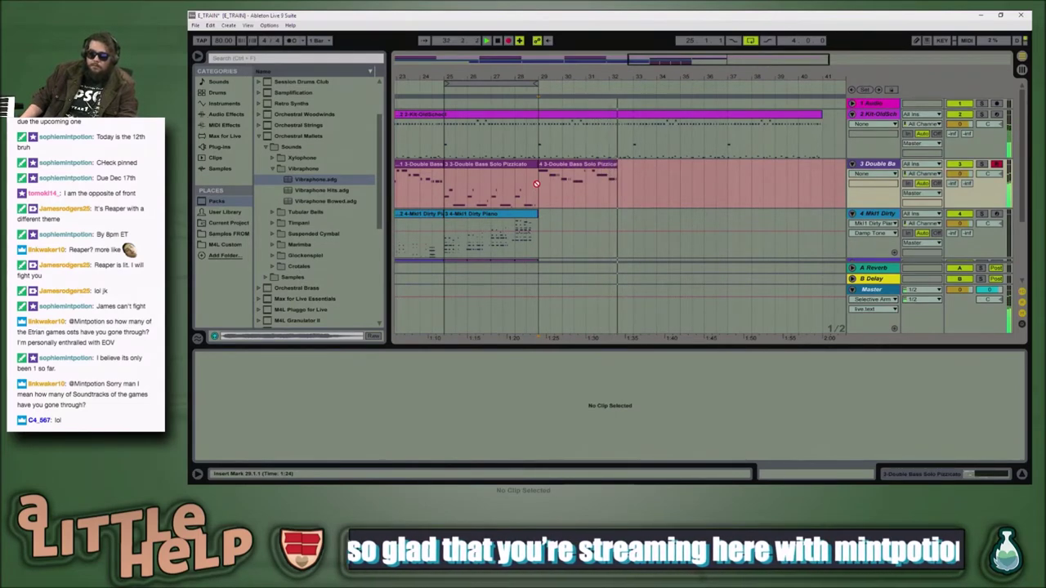
{"action": "key", "text": "space"}
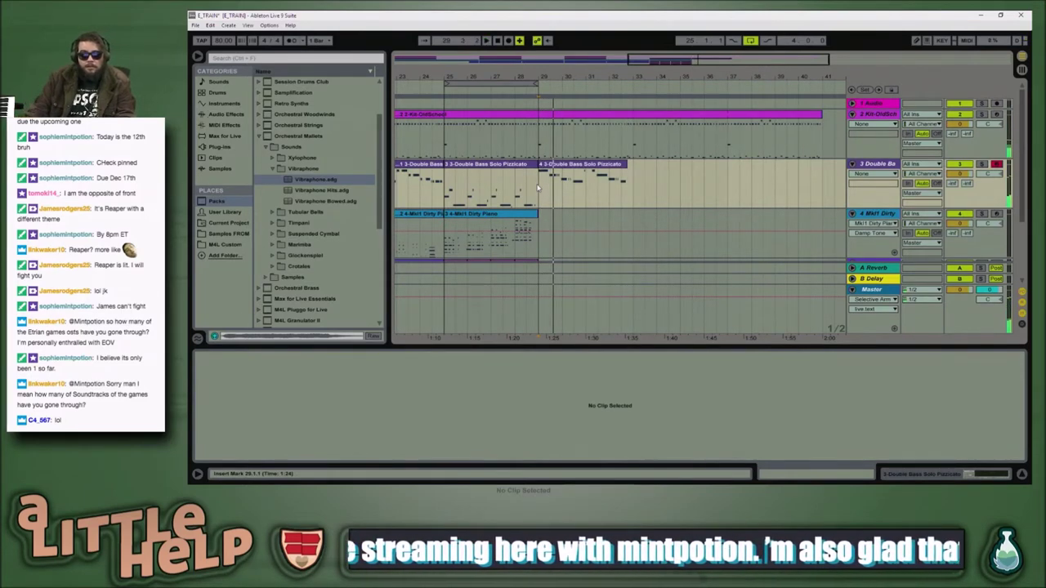
{"action": "left_click", "coordinate": [622, 171]}
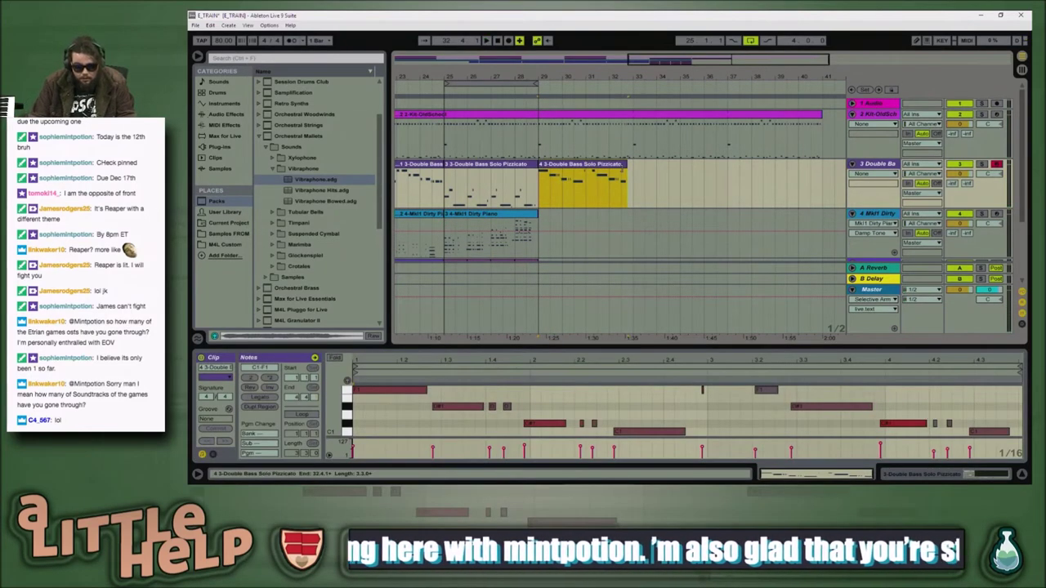
{"action": "key", "text": "Delete"}
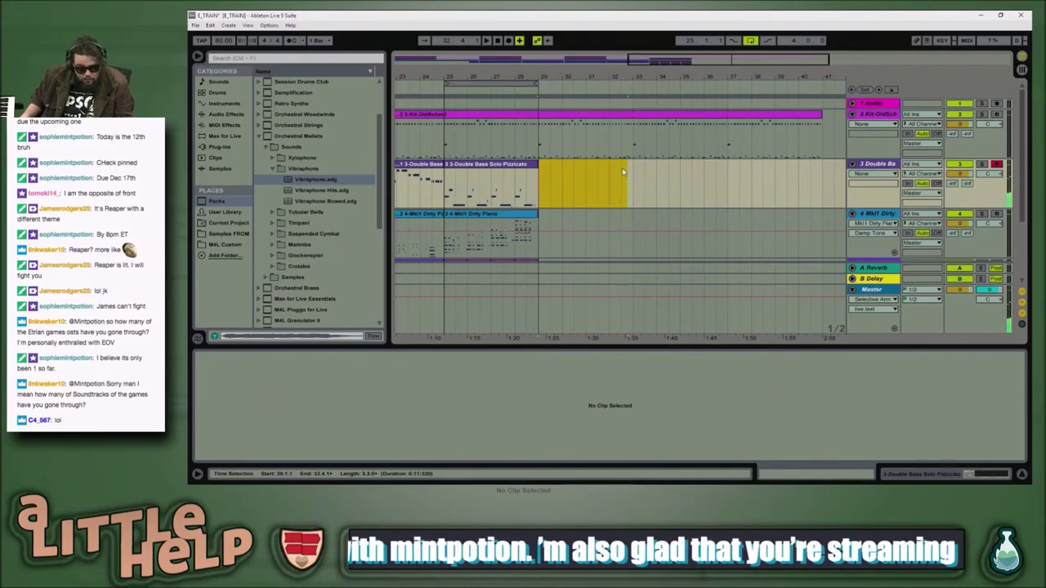
Step: Play the drums from bar 29 to rehearse and record a new double bass part across about bars 29 to 33
{"action": "key", "text": "space"}
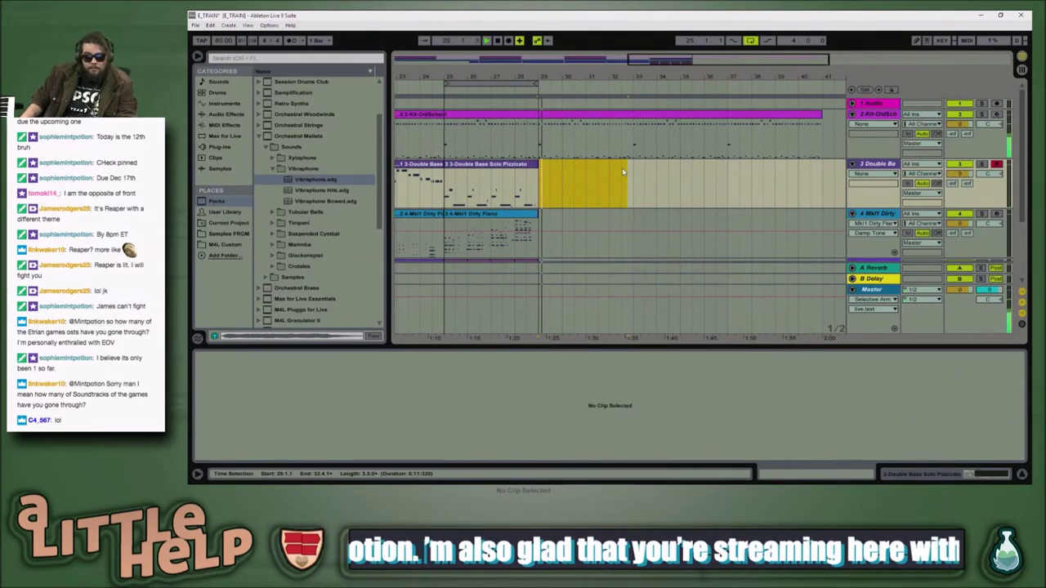
{"action": "key", "text": "F9"}
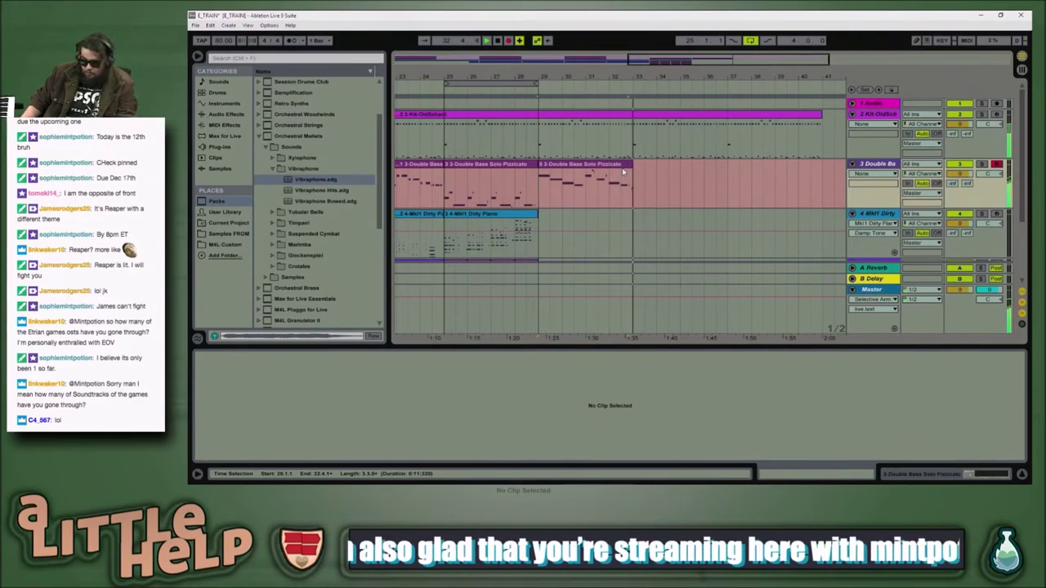
{"action": "key", "text": "space"}
Step: Switch to Chrome and replay the Bloody Fight video from about 0:39
{"action": "key", "text": "alt+Tab"}
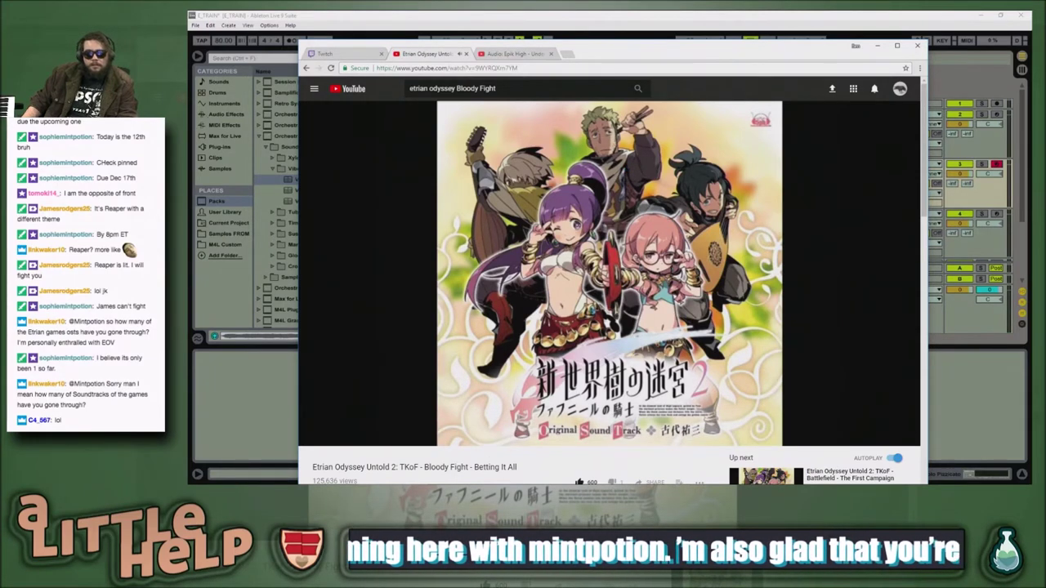
{"action": "key", "text": "space"}
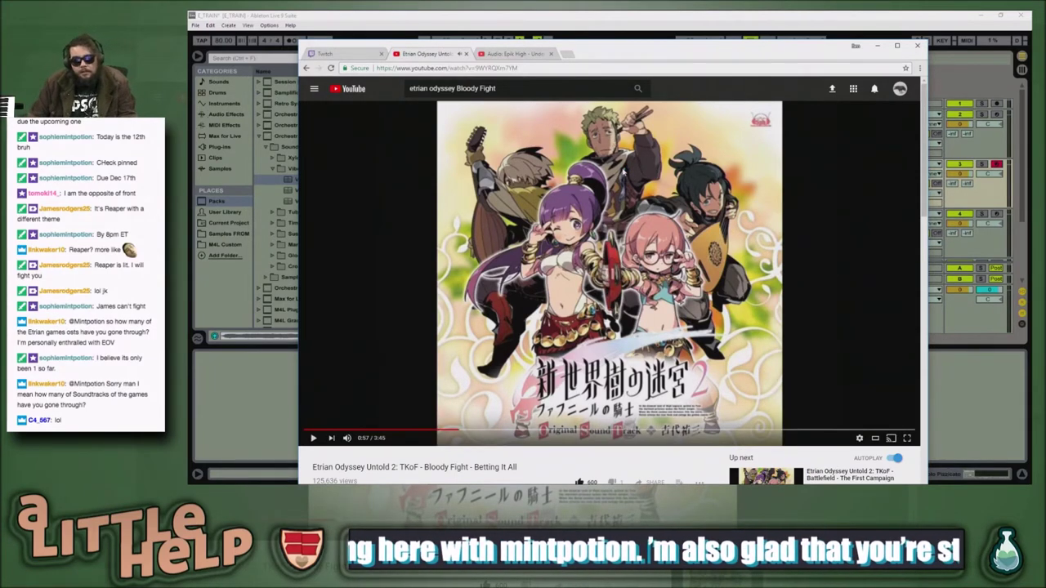
{"action": "left_click", "coordinate": [408, 431]}
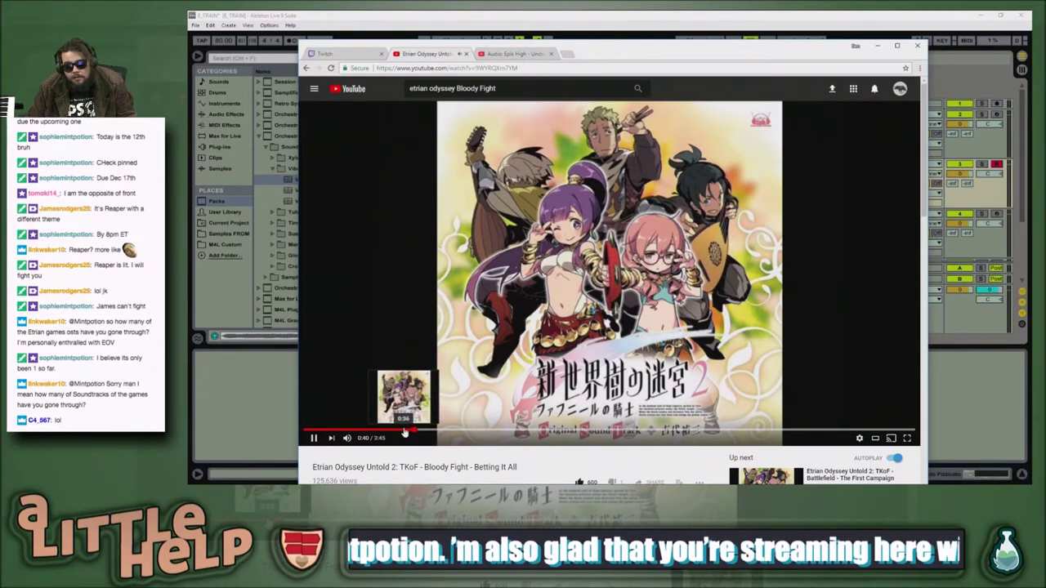
Step: Replay the Bloody Fight video from about 0:36, and delete the double bass take at bars 29 to 33 in Ableton Live
{"action": "left_click", "coordinate": [403, 431]}
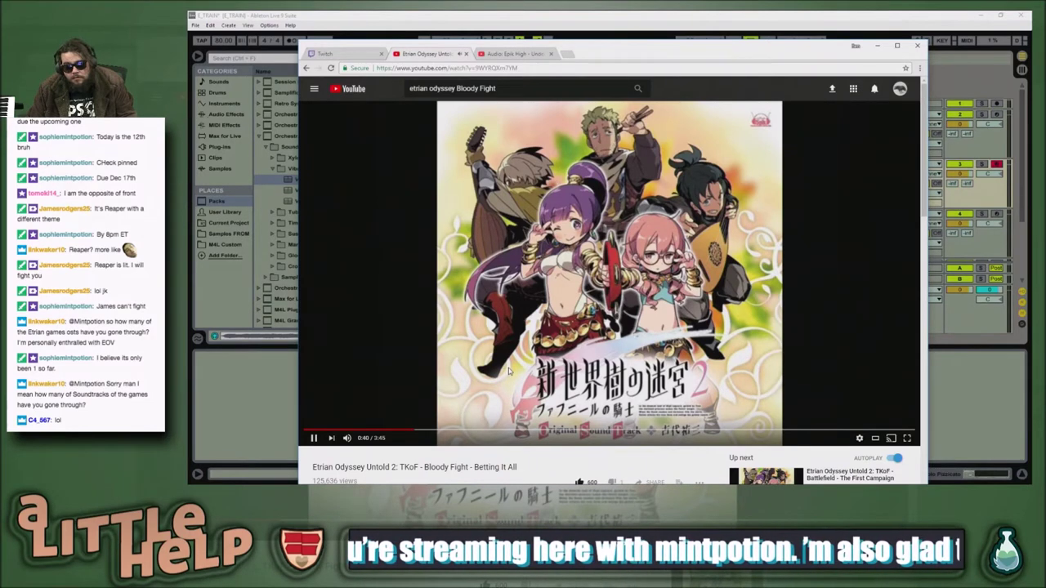
{"action": "key", "text": "alt+Tab"}
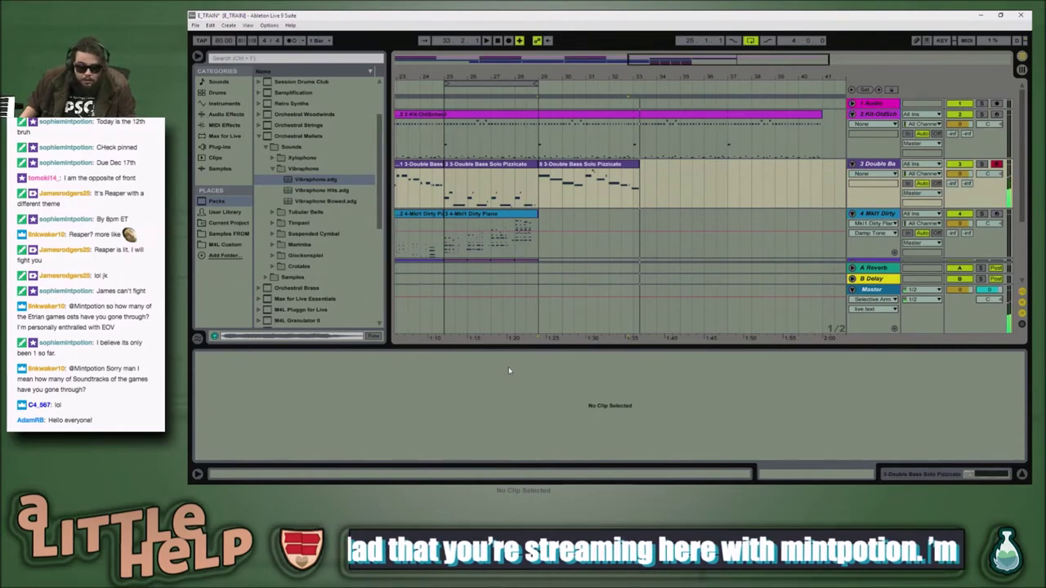
{"action": "left_click", "coordinate": [595, 171]}
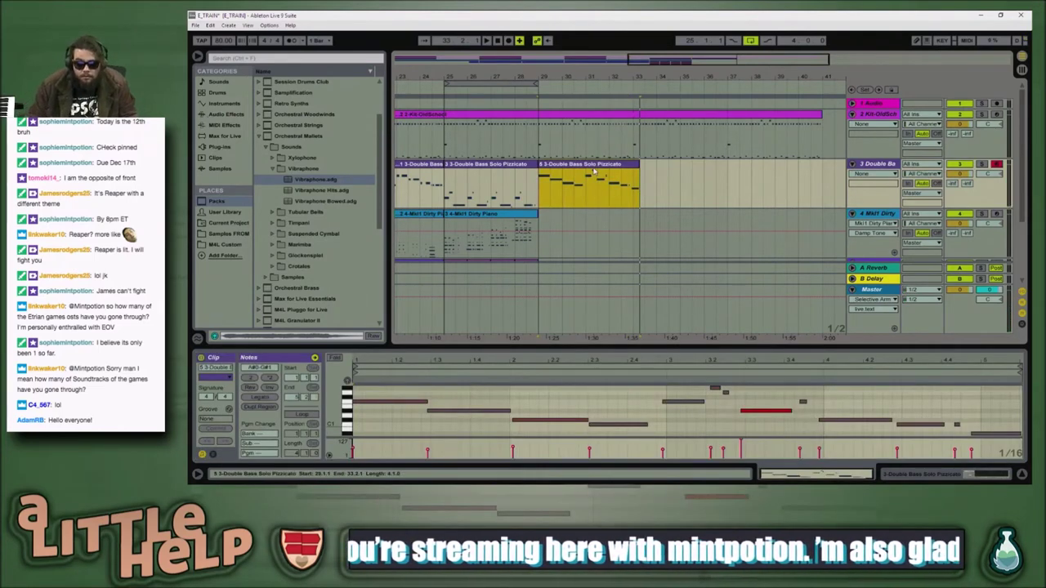
{"action": "key", "text": "Delete"}
Step: Record a new double bass take from bar 29 to about bar 31
{"action": "left_click", "coordinate": [539, 190]}
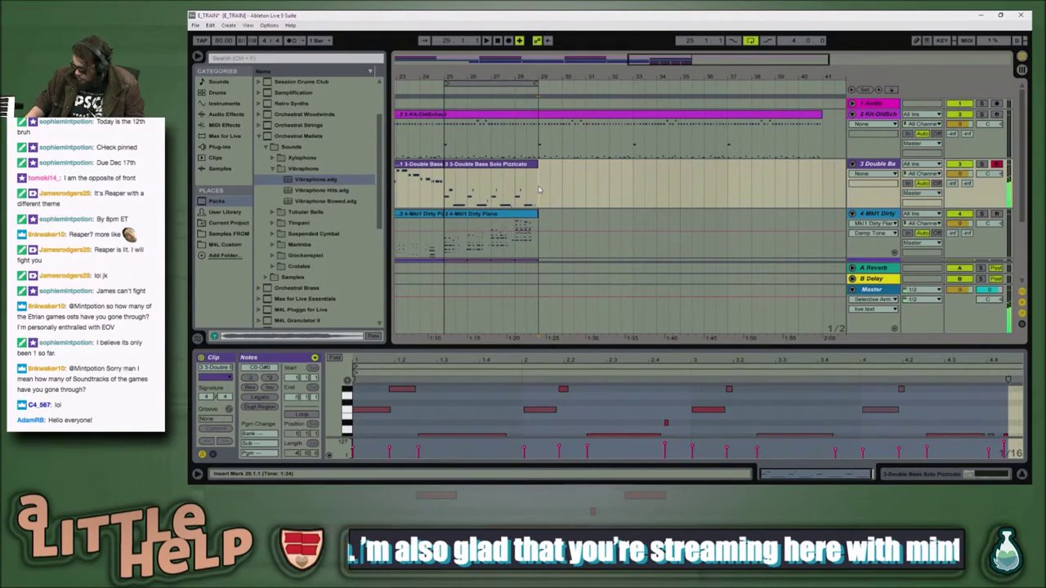
{"action": "key", "text": "F9"}
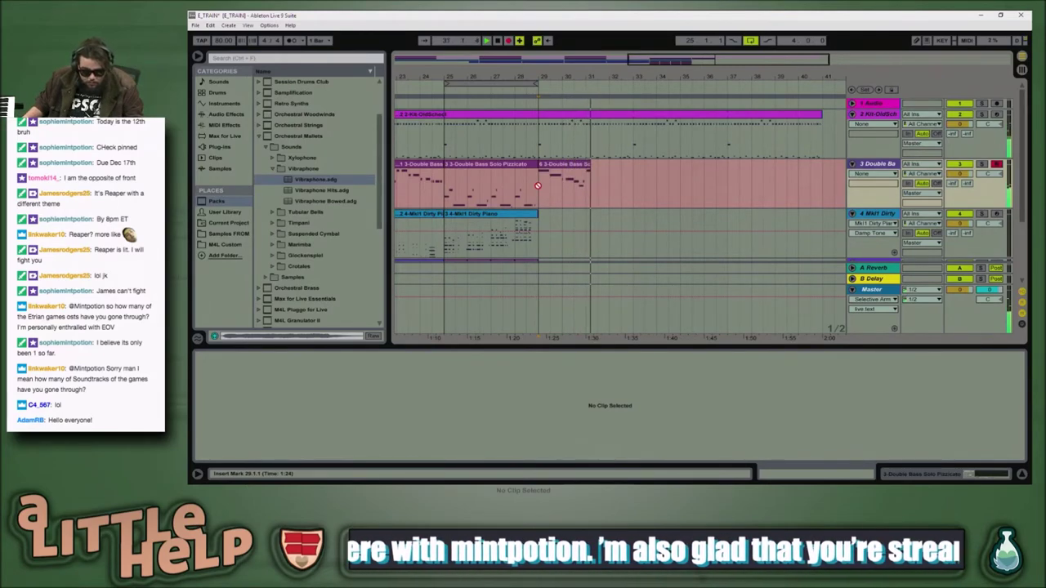
{"action": "key", "text": "space"}
Step: Switch to Chrome to check the Bloody Fight video's playback, pause it at about 0:46, and return to Ableton Live
{"action": "key", "text": "alt+Tab"}
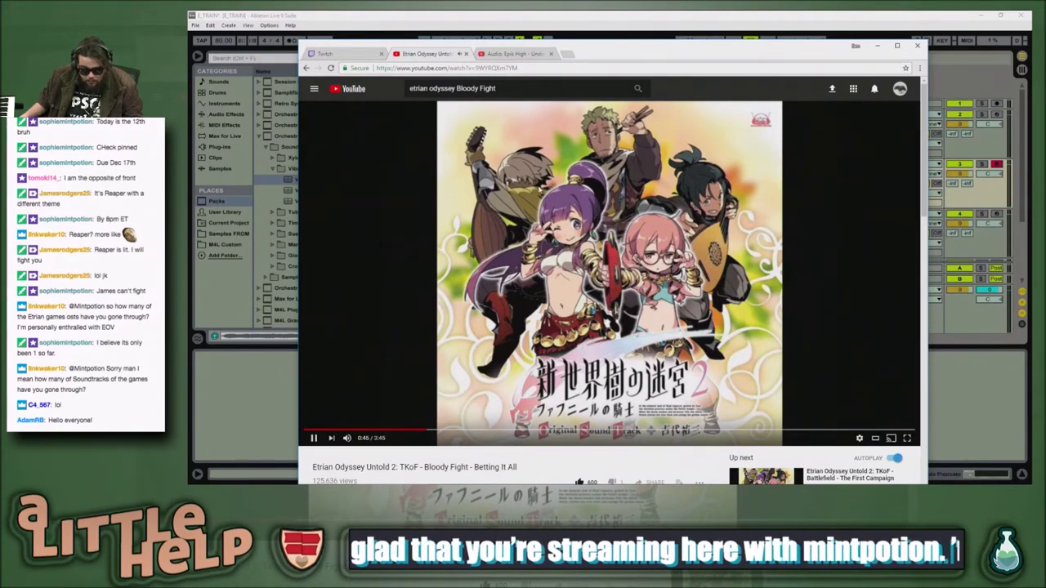
{"action": "key", "text": "space"}
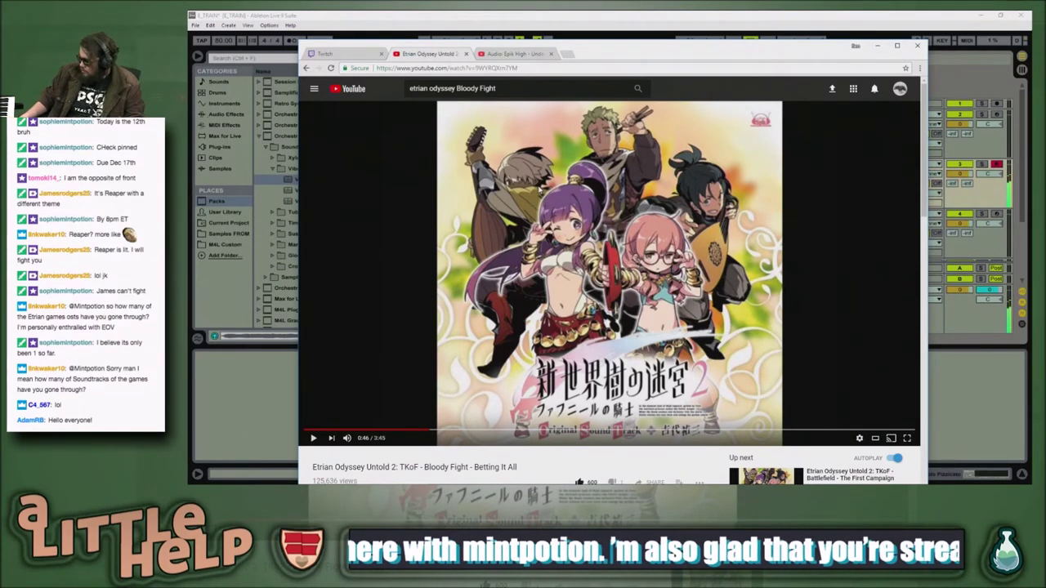
{"action": "key", "text": "alt+Tab"}
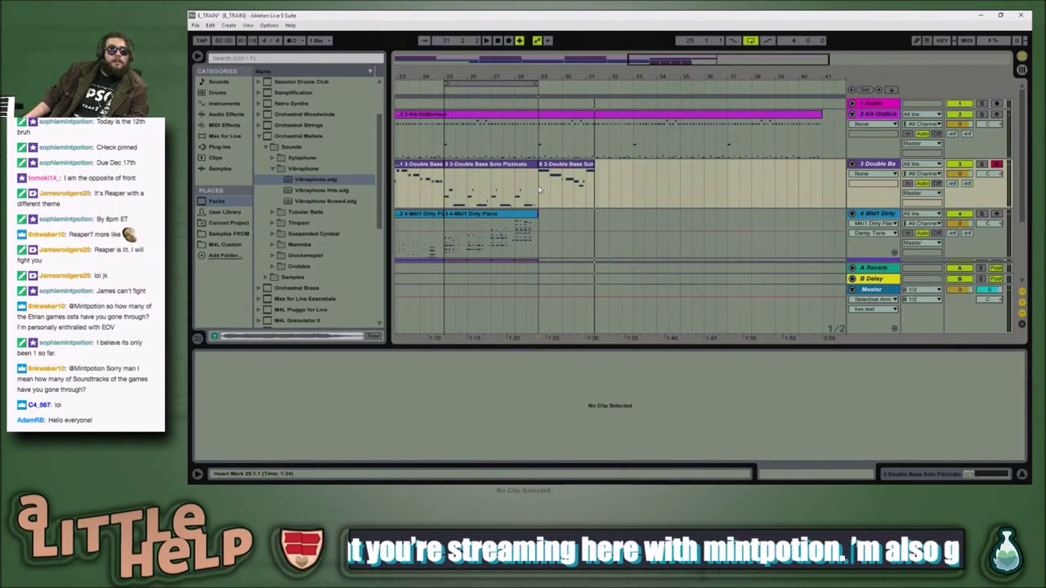
Step: Try another double bass take from bar 29, undo it, and restore the previously recorded take
{"action": "key", "text": "space"}
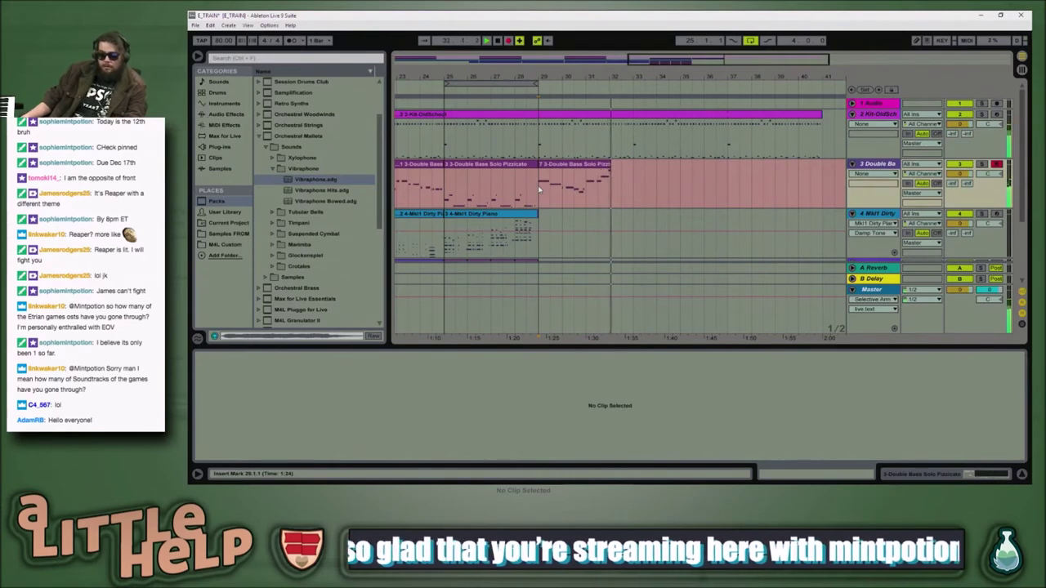
{"action": "key", "text": "ctrl+z"}
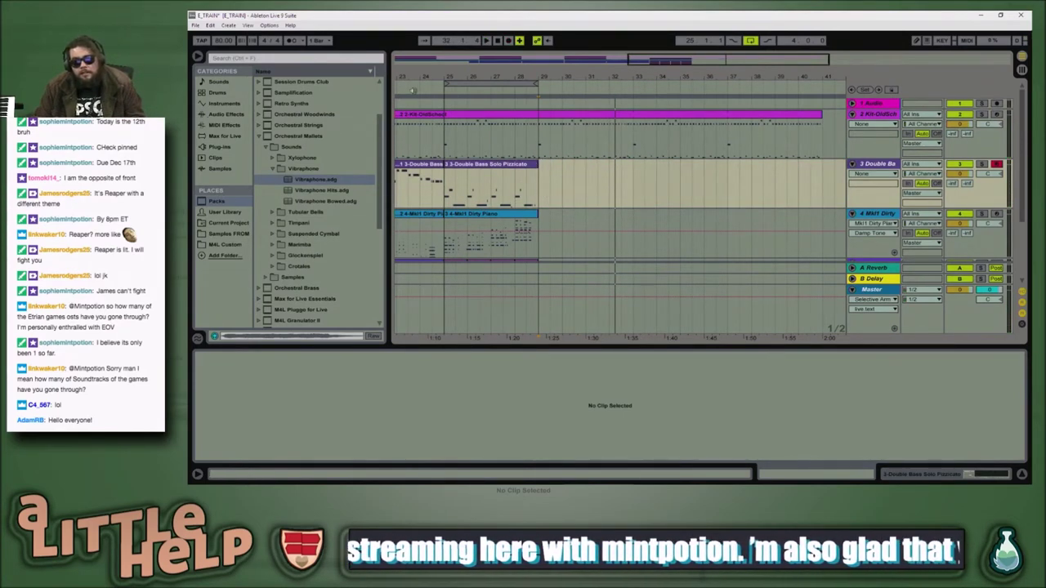
{"action": "left_click", "coordinate": [211, 26]}
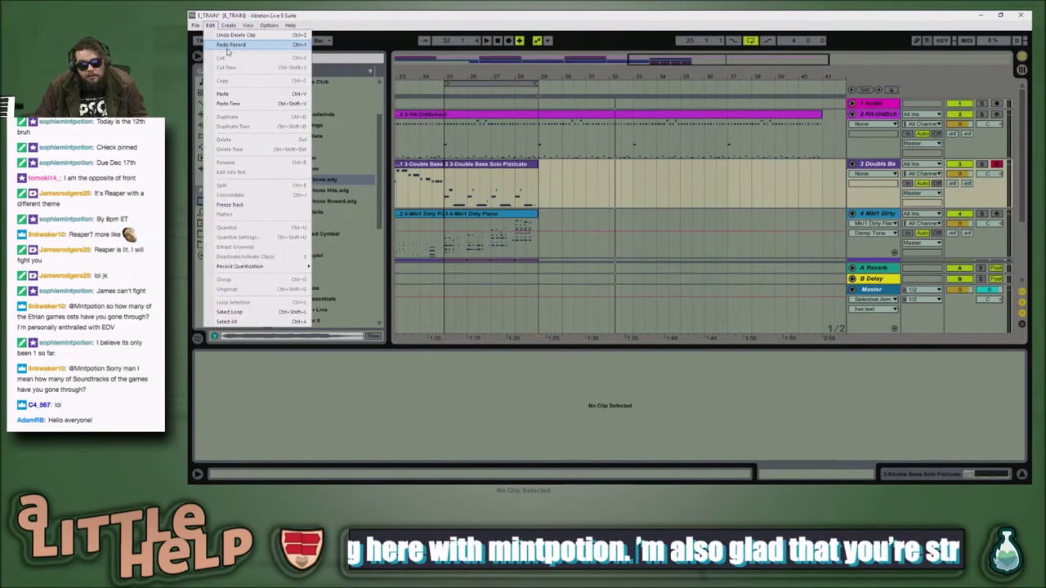
{"action": "left_click", "coordinate": [231, 45]}
Step: Listen to the restored bass take from bar 29, and replay the Bloody Fight video in Chrome from about 0:35
{"action": "left_click", "coordinate": [543, 178]}
{"action": "key", "text": "space"}
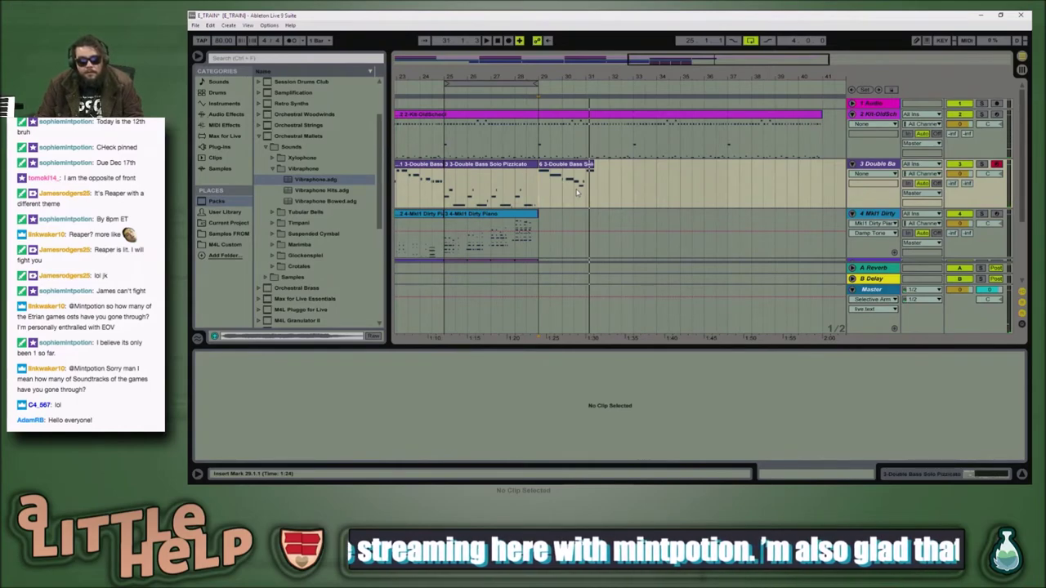
{"action": "key", "text": "alt+Tab"}
{"action": "left_click", "coordinate": [476, 376]}
{"action": "left_click", "coordinate": [417, 431]}
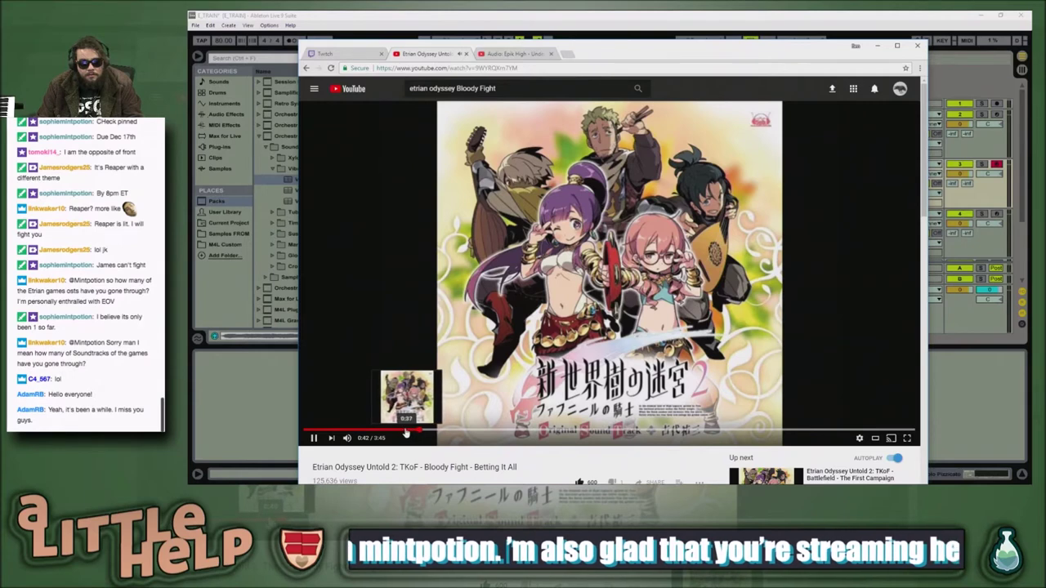
{"action": "left_click", "coordinate": [402, 433]}
{"action": "left_click", "coordinate": [397, 432]}
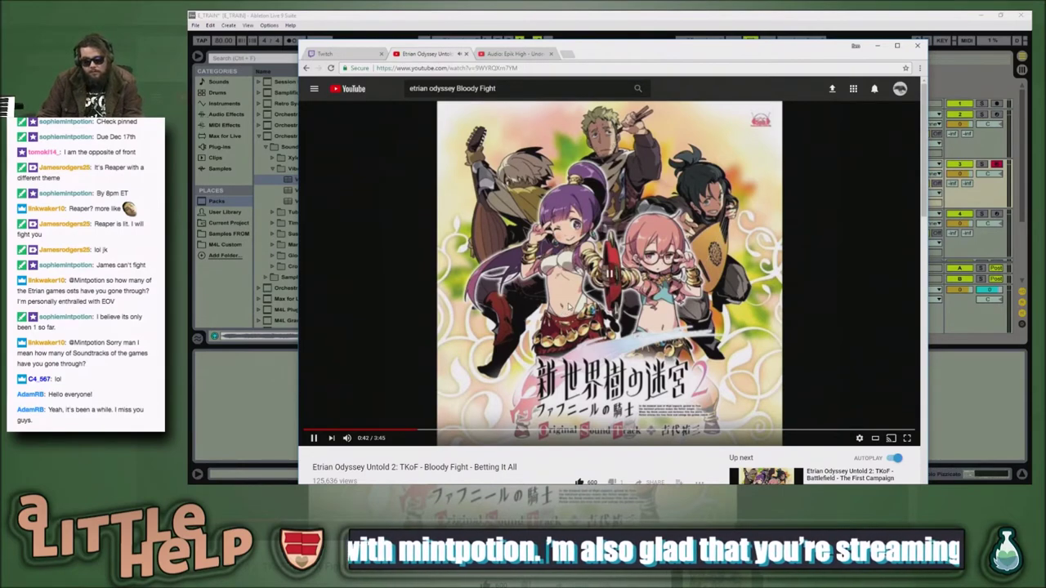
Step: Compare the end of the bass take, played from bar 30.3, with the same passage in the reference video
{"action": "key", "text": "alt+Tab"}
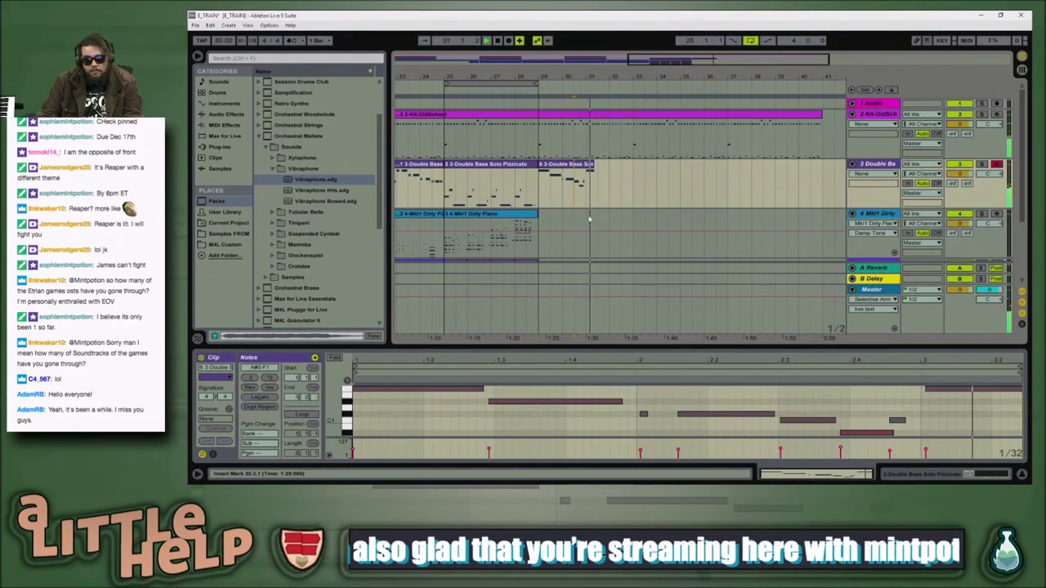
{"action": "key", "text": "alt+Tab"}
{"action": "left_click", "coordinate": [547, 268]}
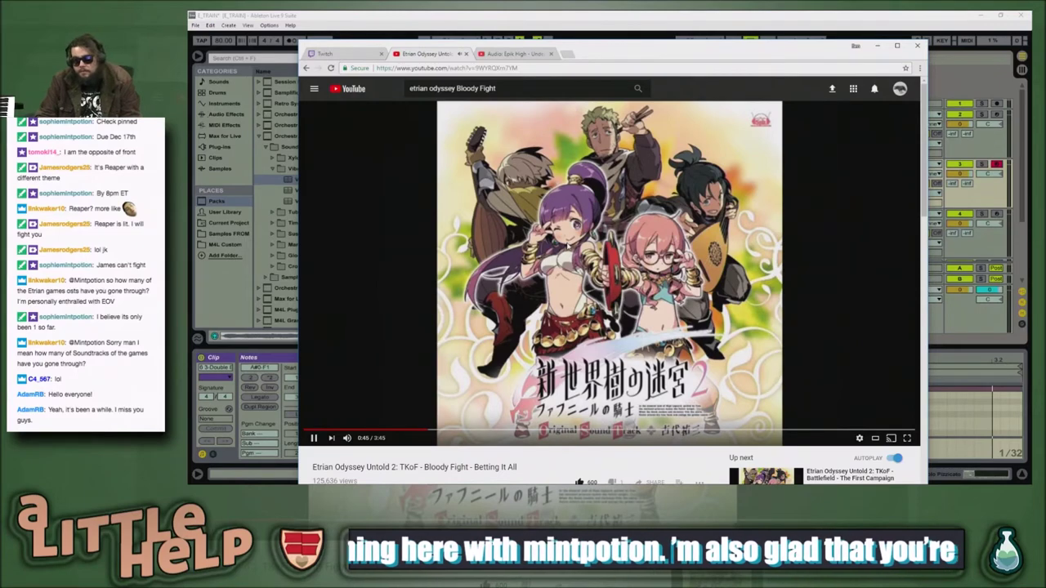
{"action": "key", "text": "alt+Tab"}
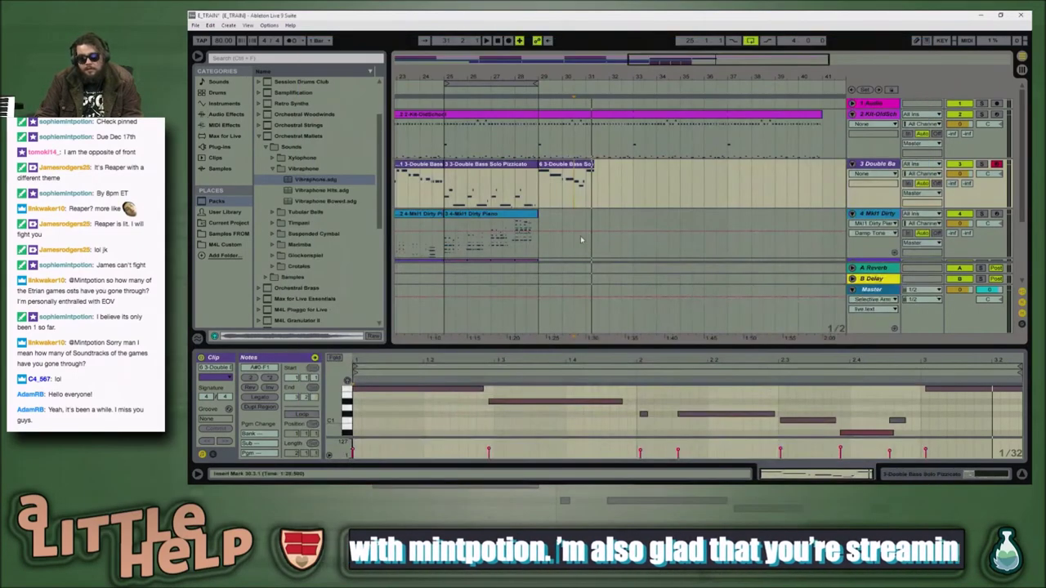
Step: Record the double bass continuation from bar 31 to about bar 33, discarding the first attempt and retaking it
{"action": "left_click", "coordinate": [586, 193]}
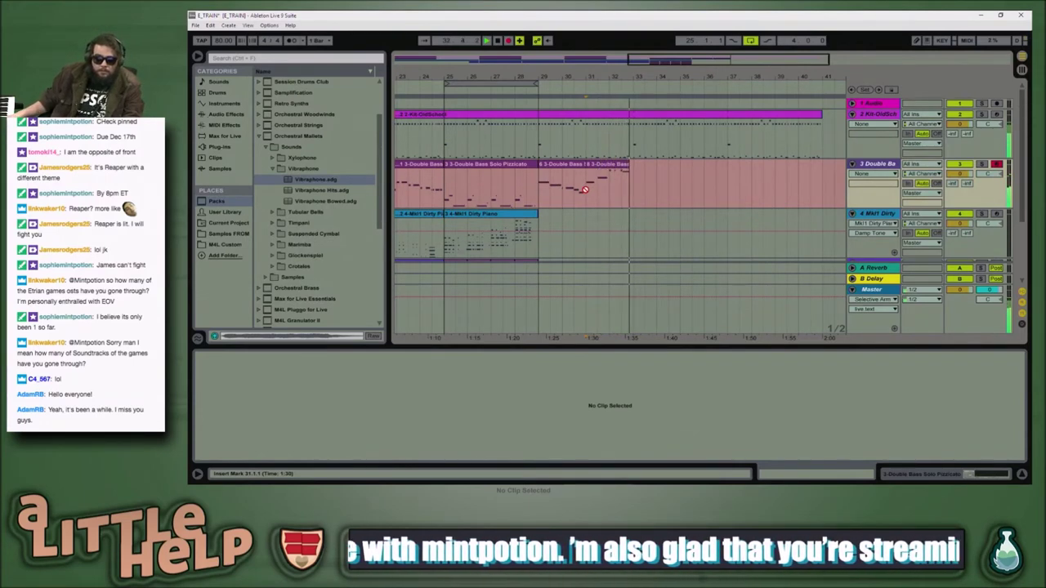
{"action": "key", "text": "space"}
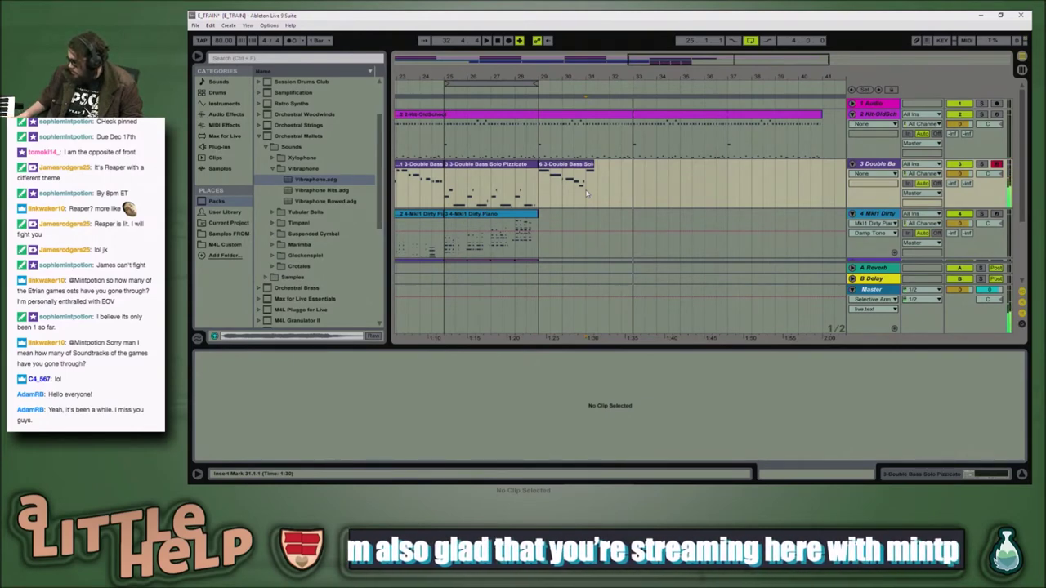
{"action": "key", "text": "F9"}
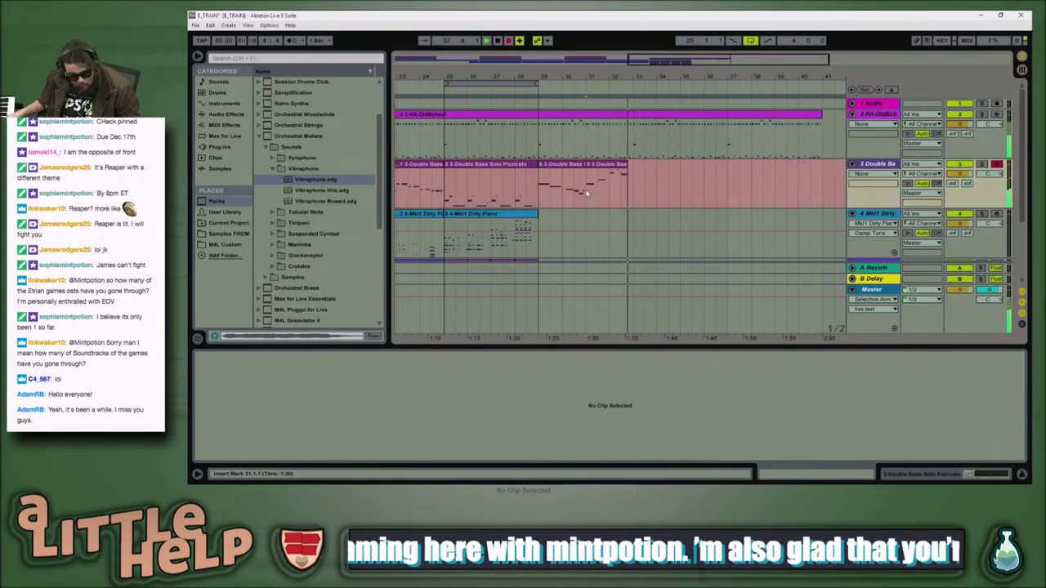
{"action": "key", "text": "space"}
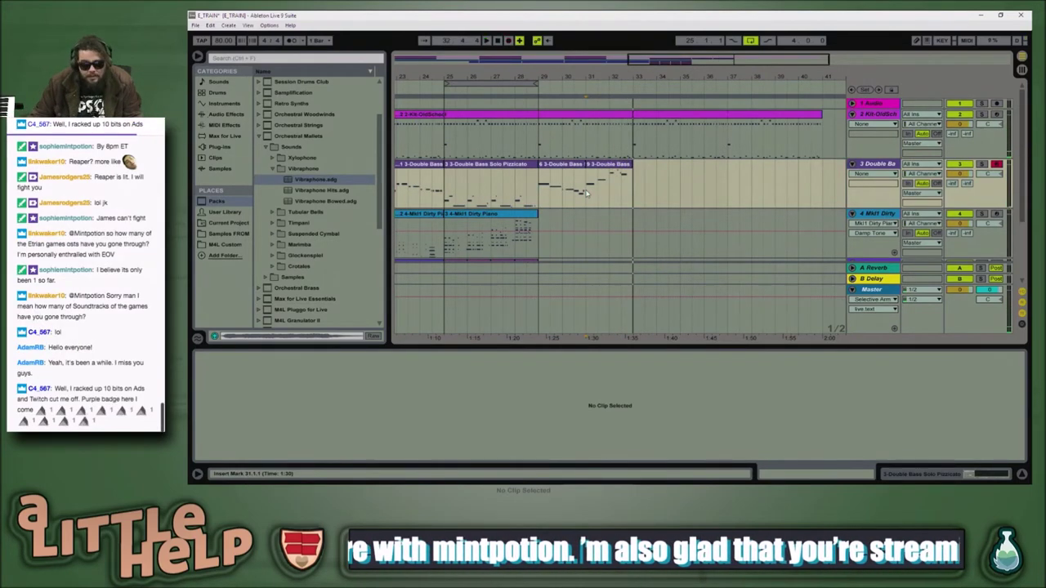
Step: Check the Twitch chat in Chrome, bring back the Bloody Fight video, and return to Ableton Live
{"action": "key", "text": "alt+Tab"}
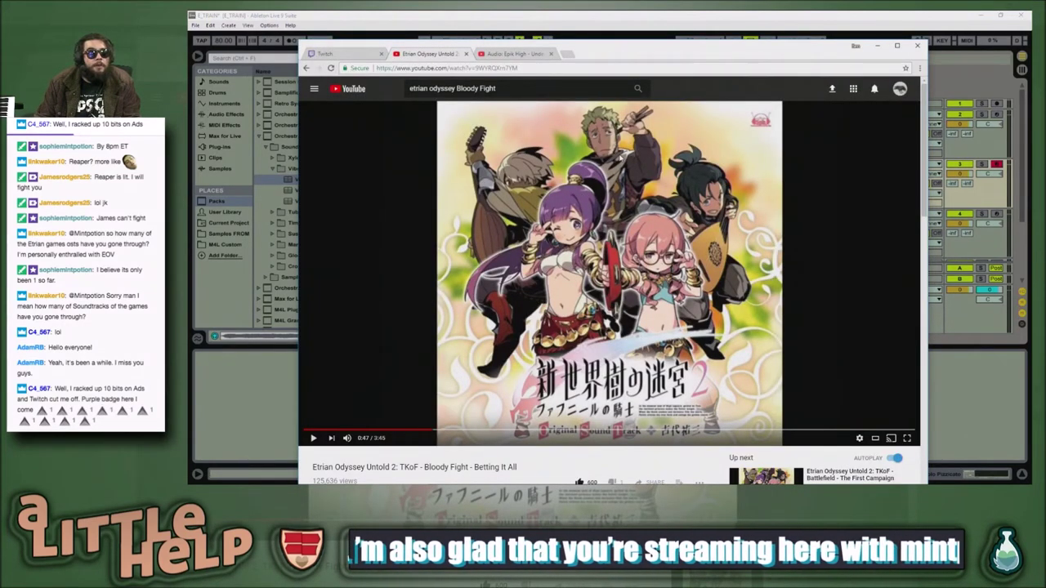
{"action": "key", "text": "alt+Tab"}
{"action": "key", "text": "alt+Tab"}
{"action": "key", "text": "ctrl+shift+Tab"}
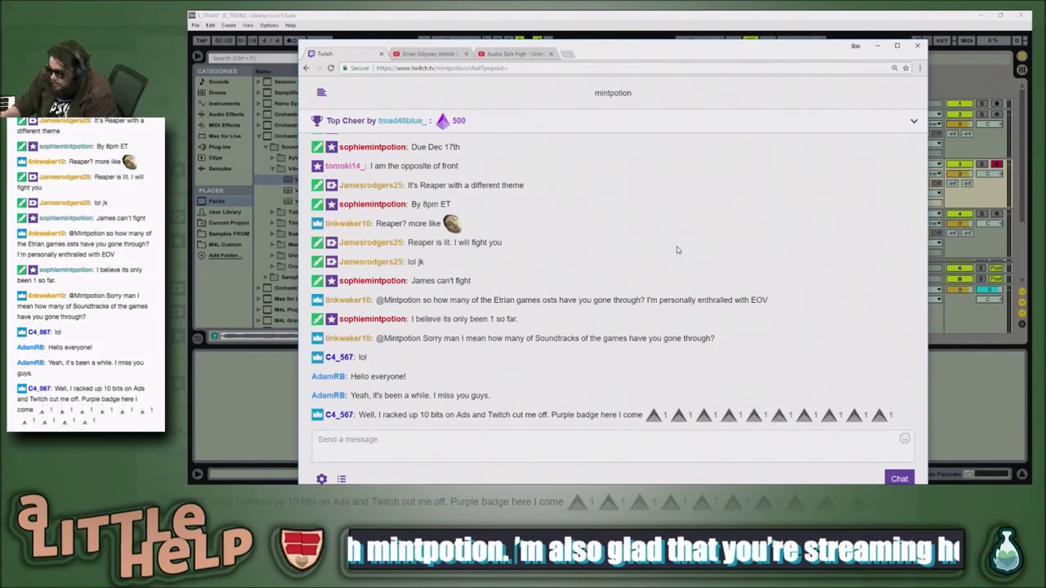
{"action": "key", "text": "super"}
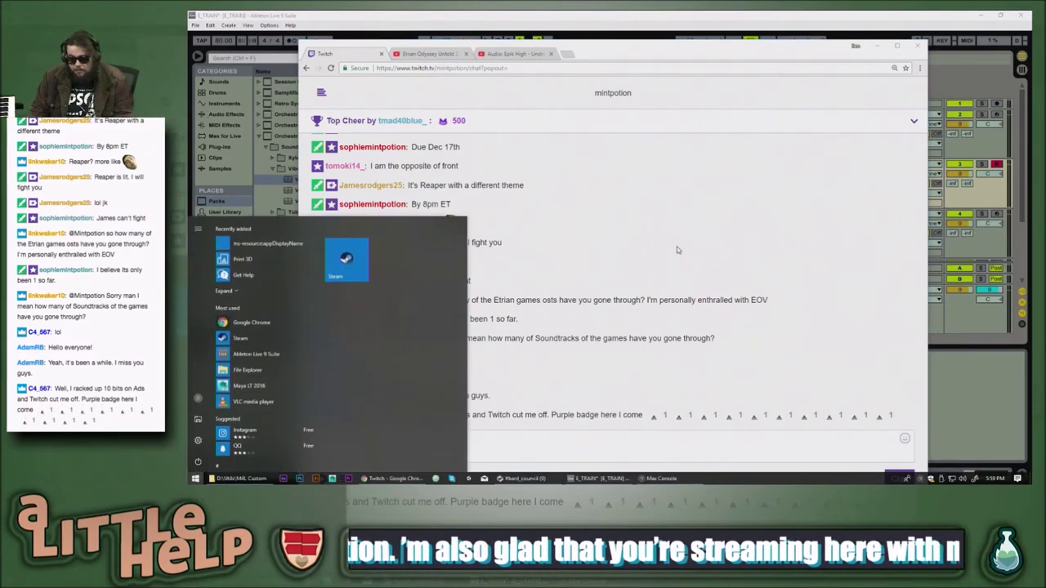
{"action": "key", "text": "super"}
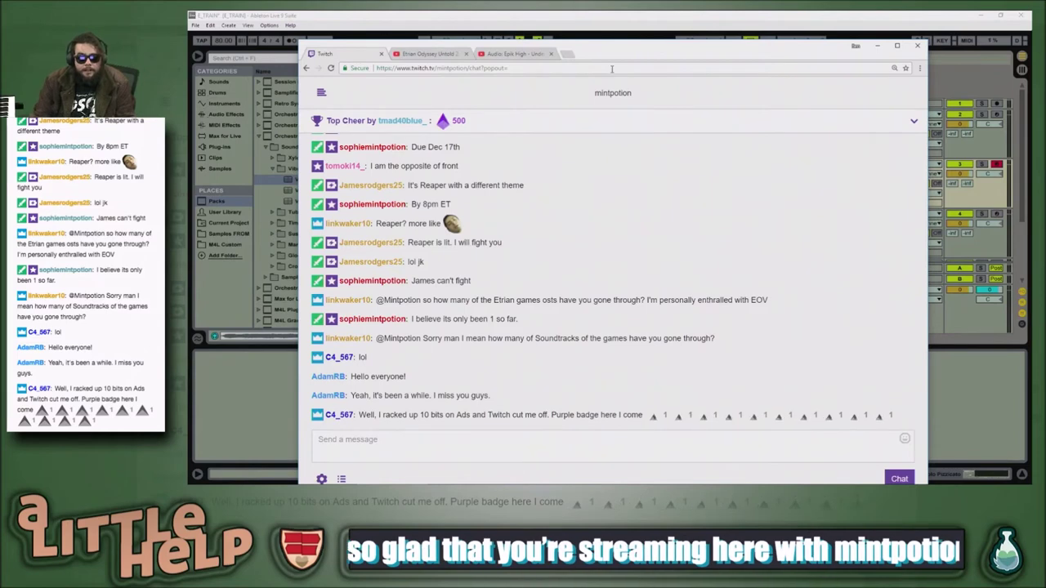
{"action": "left_click", "coordinate": [523, 57]}
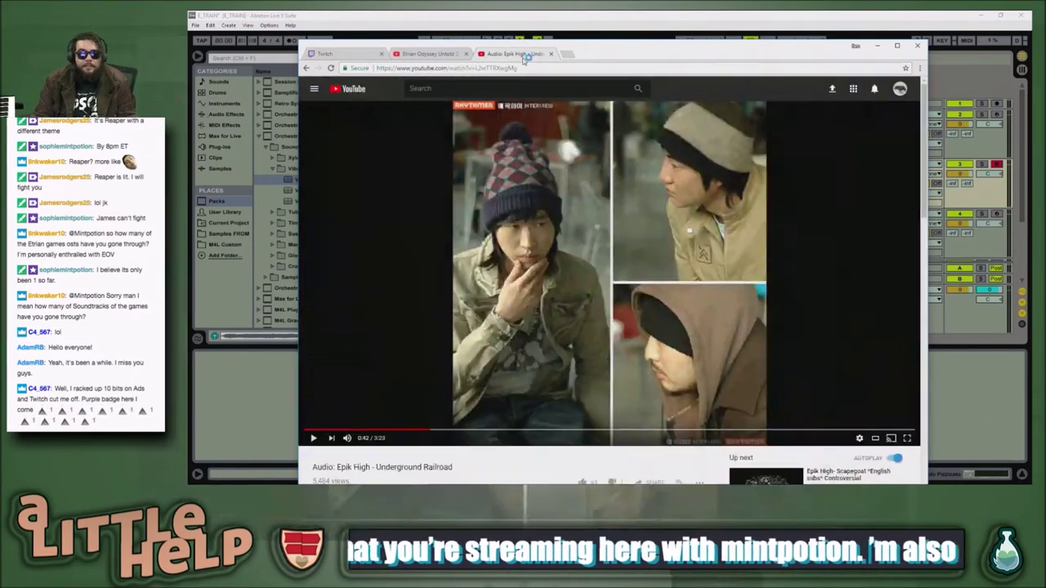
{"action": "left_click", "coordinate": [452, 53]}
{"action": "left_click", "coordinate": [527, 15]}
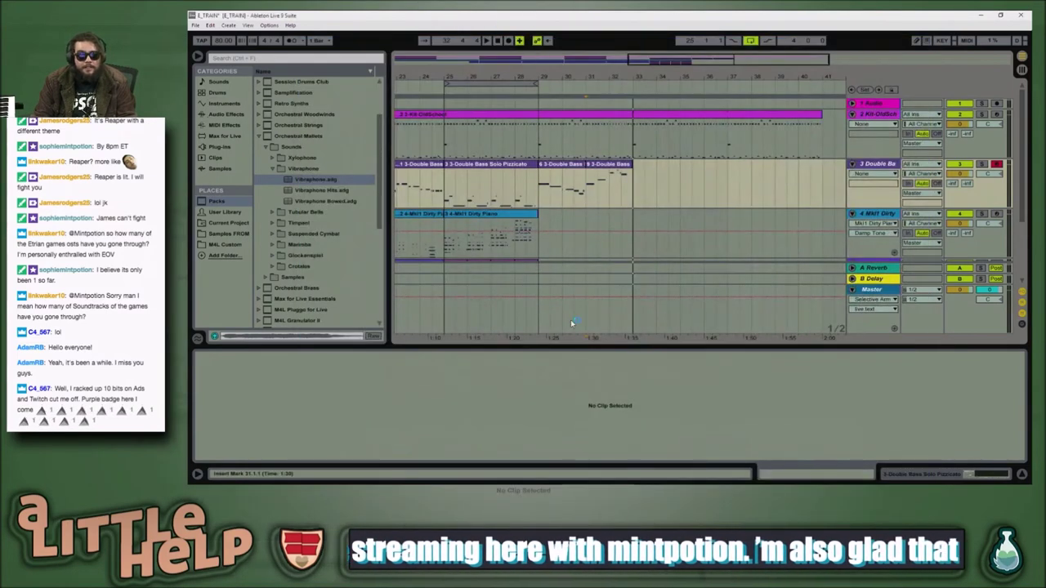
Step: Play the arrangement from bar 25 and again from bar 29 to review how the new bass part follows the loop
{"action": "left_click", "coordinate": [446, 189]}
{"action": "key", "text": "space"}
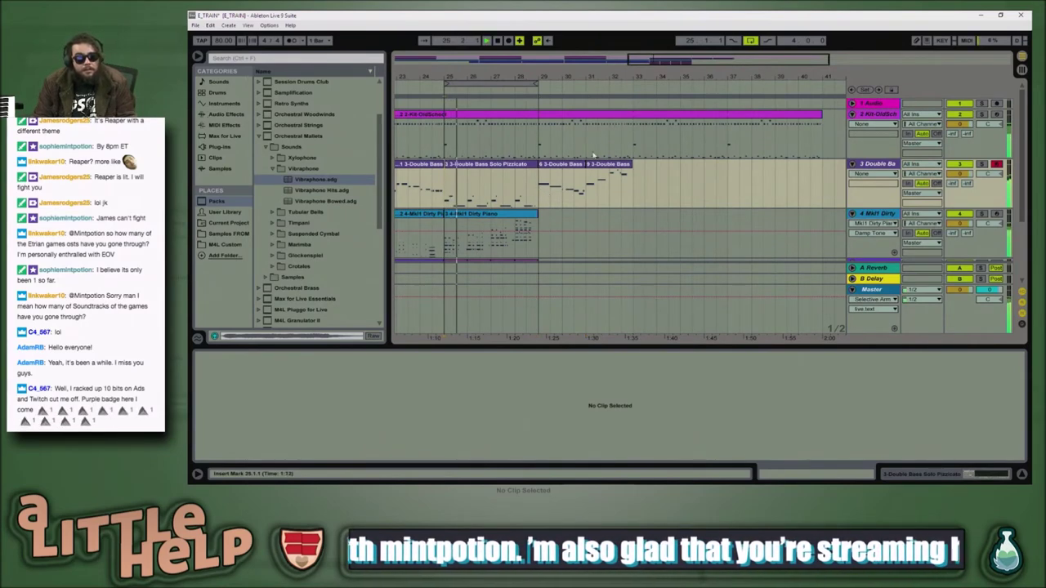
{"action": "left_click", "coordinate": [530, 188]}
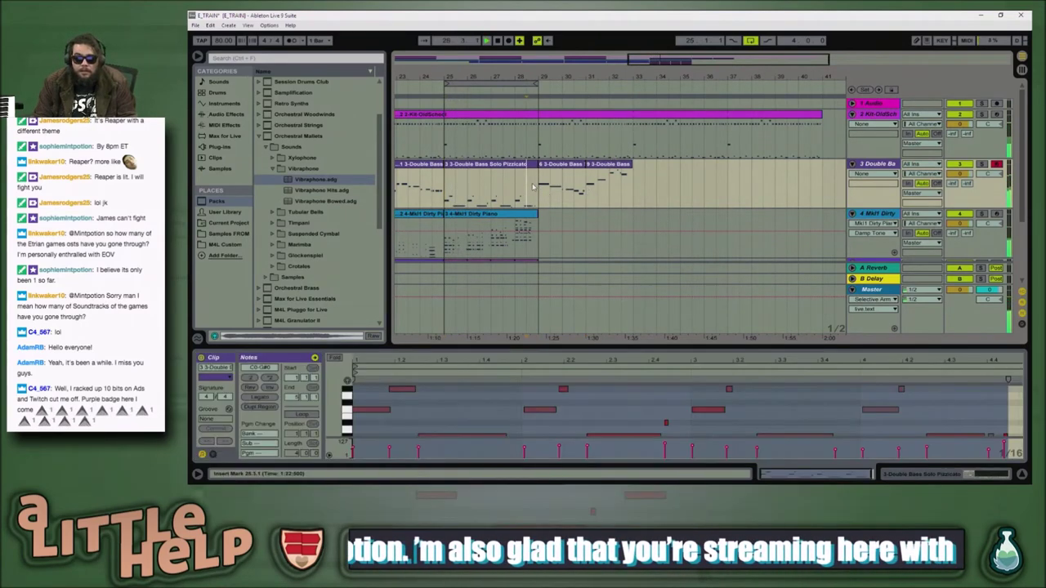
{"action": "left_click", "coordinate": [538, 191]}
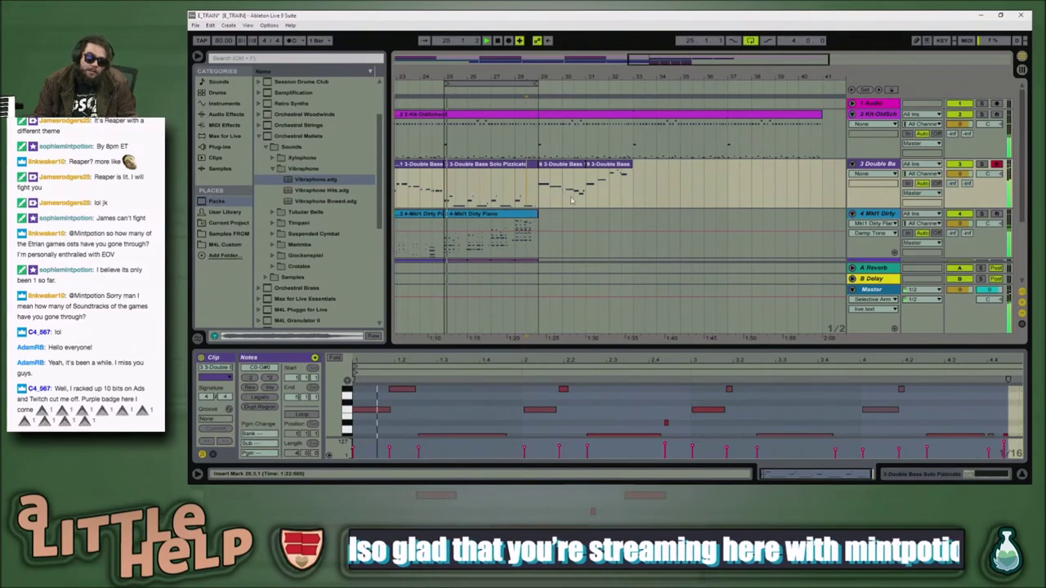
{"action": "key", "text": "space"}
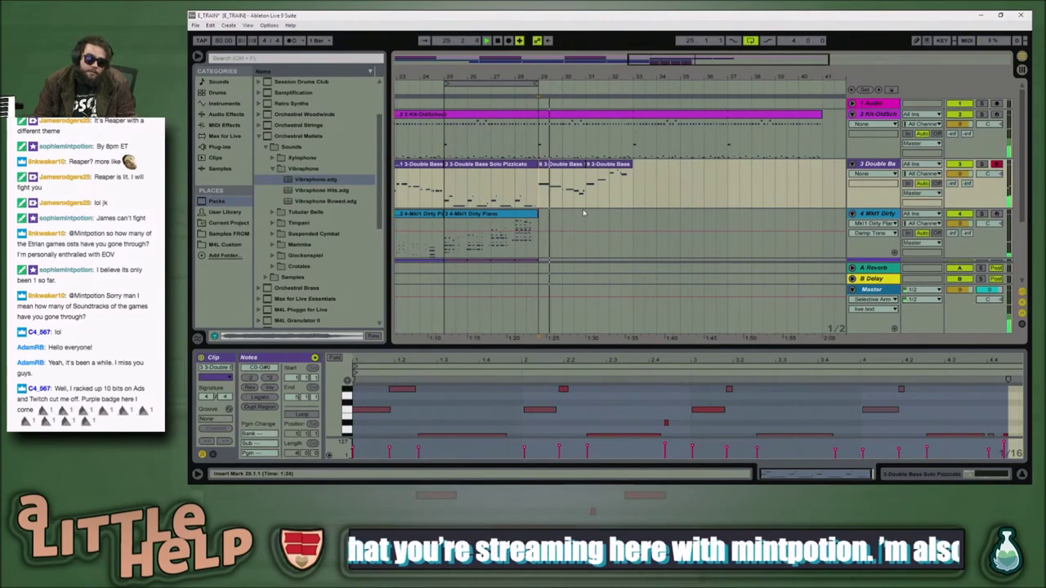
{"action": "key", "text": "space"}
{"action": "key", "text": "alt+Tab"}
{"action": "key", "text": "alt+Tab"}
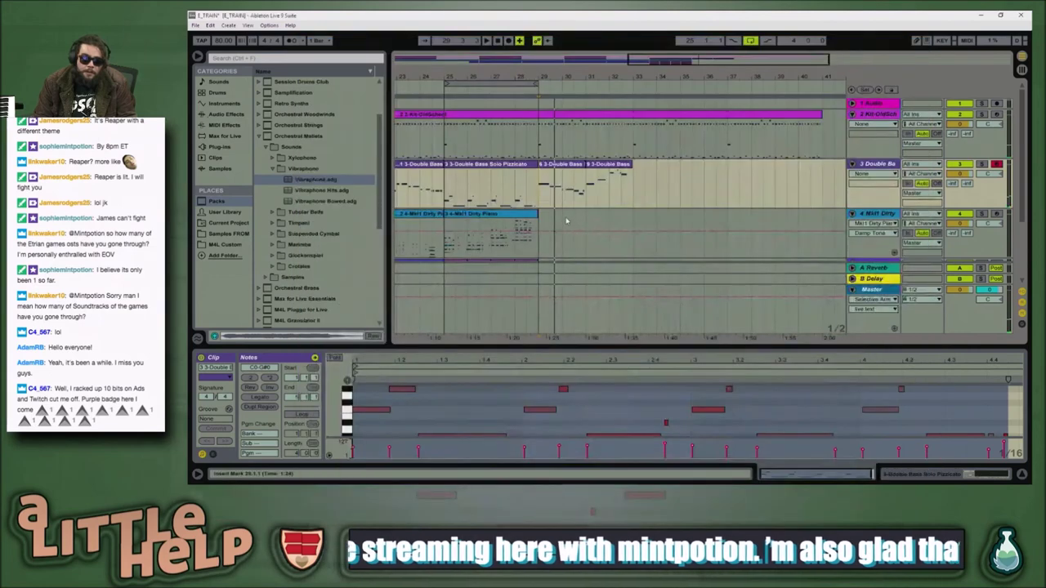
Step: Play the arrangement from bar 28.3 on the Vibraphone track to review the parts ending at bar 29
{"action": "scroll", "coordinate": [569, 195], "scroll_direction": "down", "scroll_amount": 2}
{"action": "scroll", "coordinate": [564, 219], "scroll_direction": "down", "scroll_amount": 1}
{"action": "left_click", "coordinate": [561, 228]}
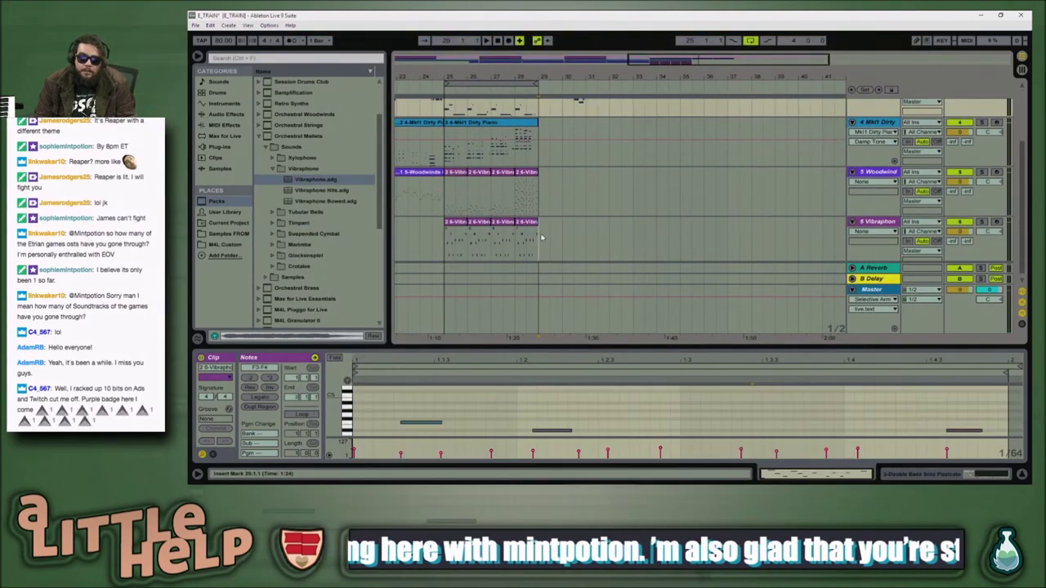
{"action": "left_click", "coordinate": [527, 239]}
{"action": "key", "text": "space"}
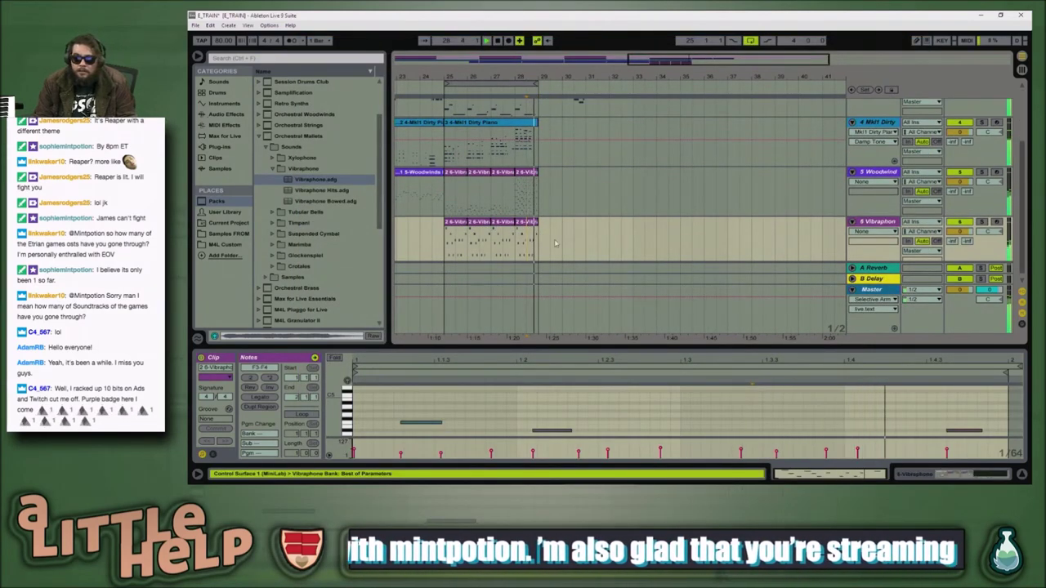
{"action": "key", "text": "space"}
{"action": "scroll", "coordinate": [591, 216], "scroll_direction": "up", "scroll_amount": 3}
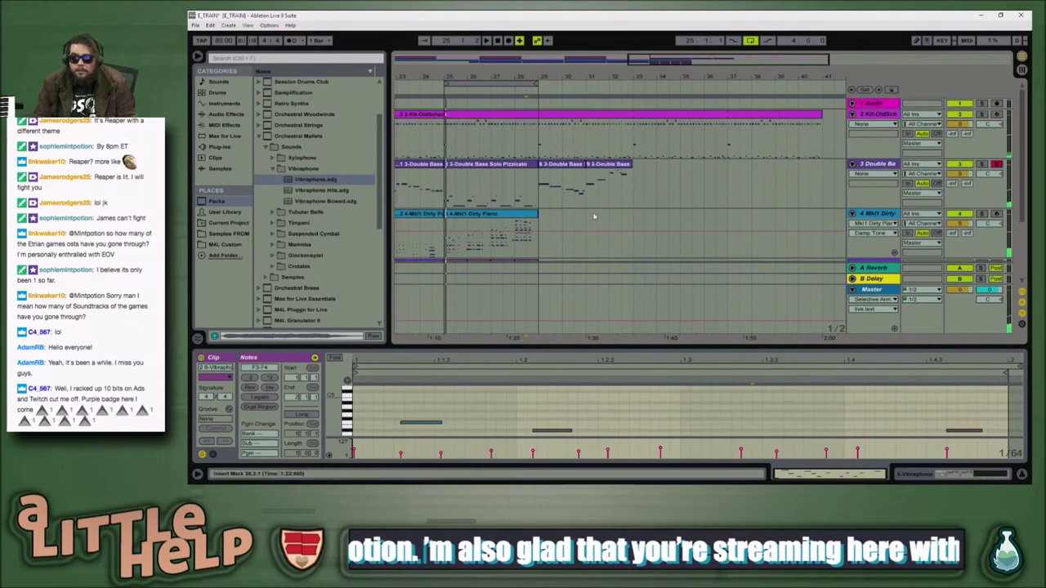
Step: Switch off looping and play the arrangement repeatedly from bar 28.3 on the Vibraphone track to rehearse its continuation past bar 29
{"action": "scroll", "coordinate": [587, 193], "scroll_direction": "down", "scroll_amount": 3}
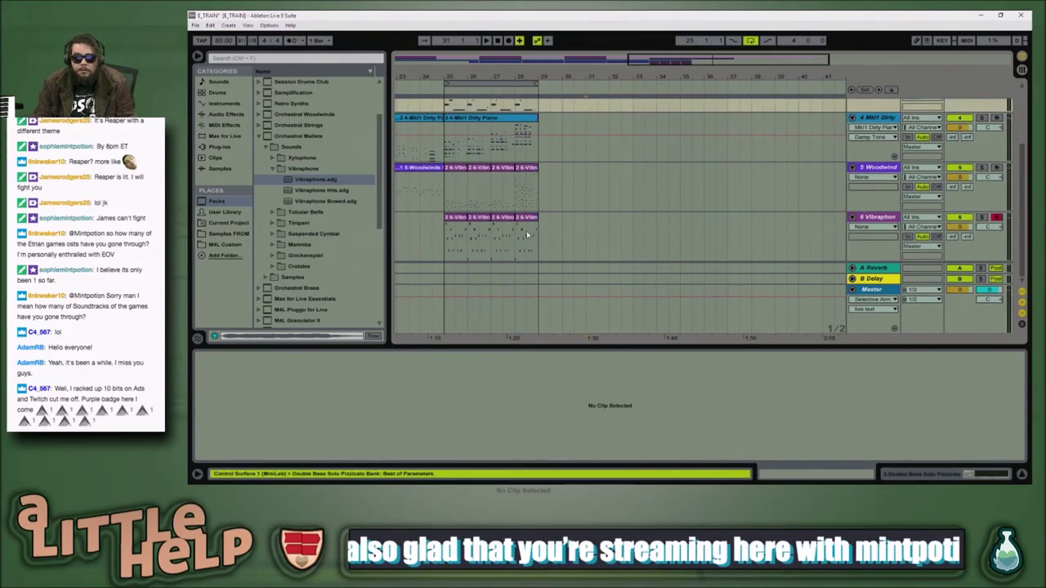
{"action": "left_click", "coordinate": [528, 232]}
{"action": "key", "text": "space"}
{"action": "key", "text": "space"}
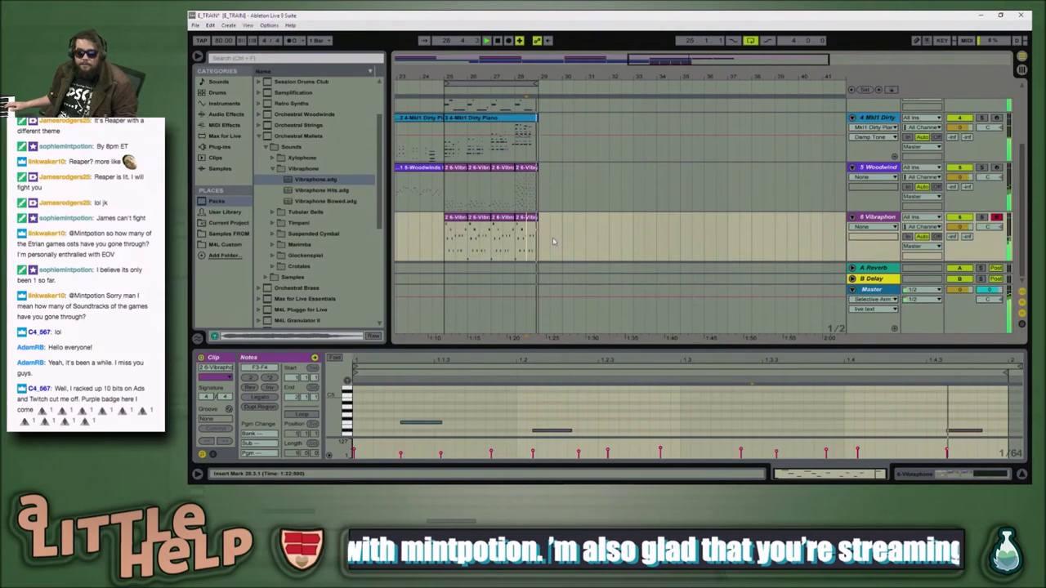
{"action": "key", "text": "space"}
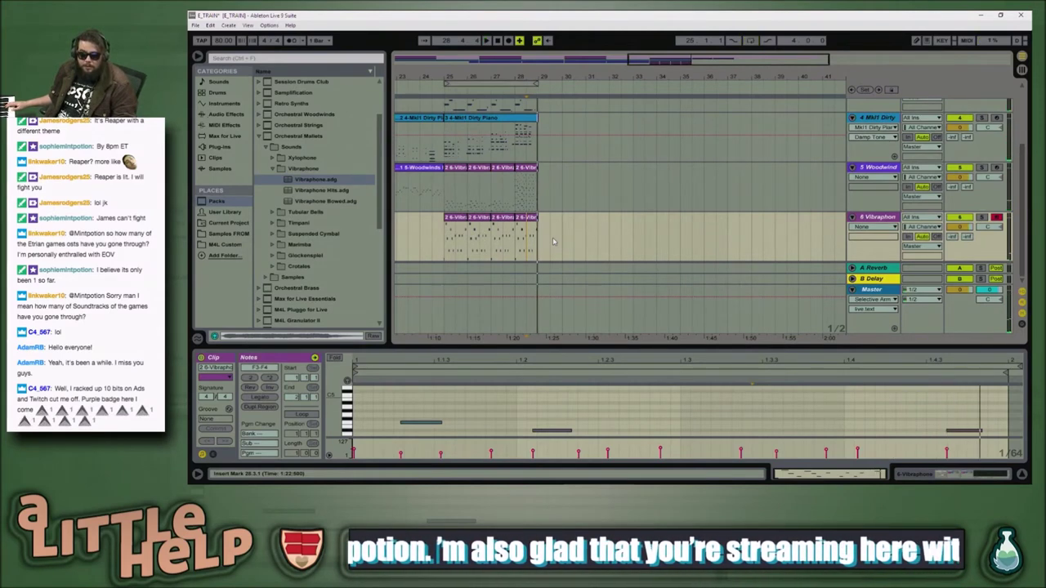
{"action": "key", "text": "space"}
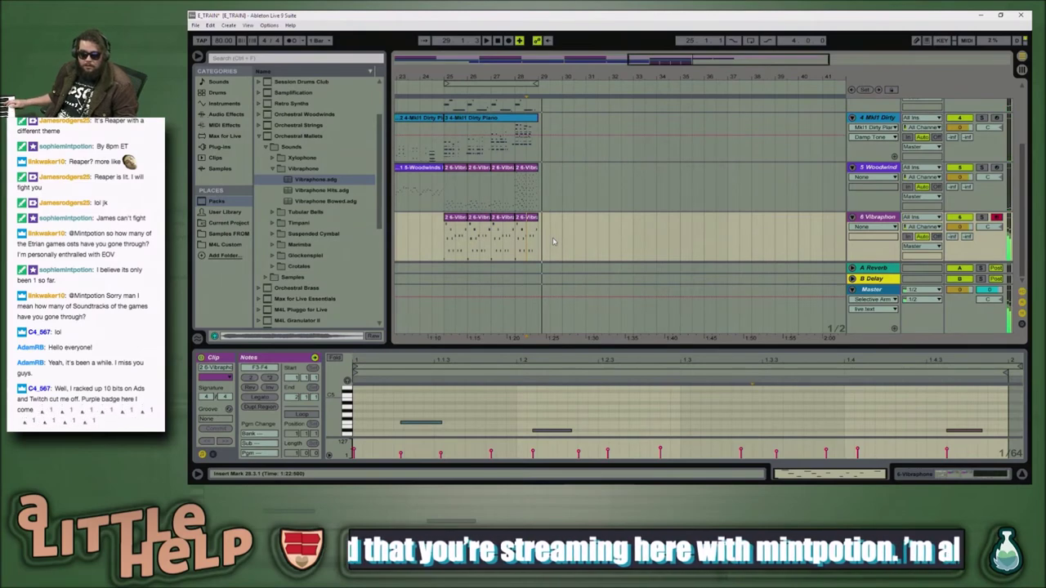
{"action": "key", "text": "space"}
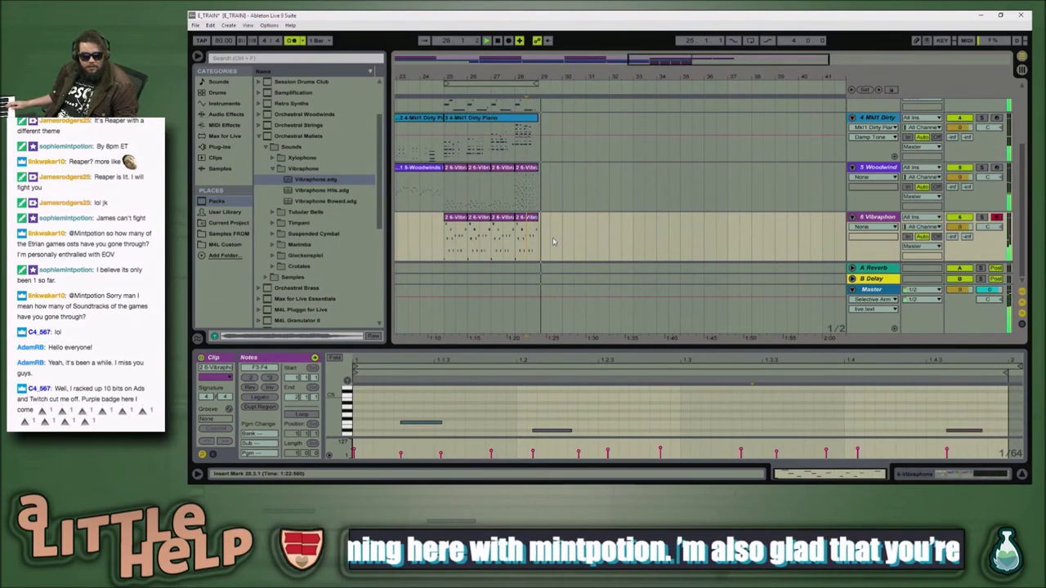
{"action": "key", "text": "space"}
{"action": "key", "text": "space"}
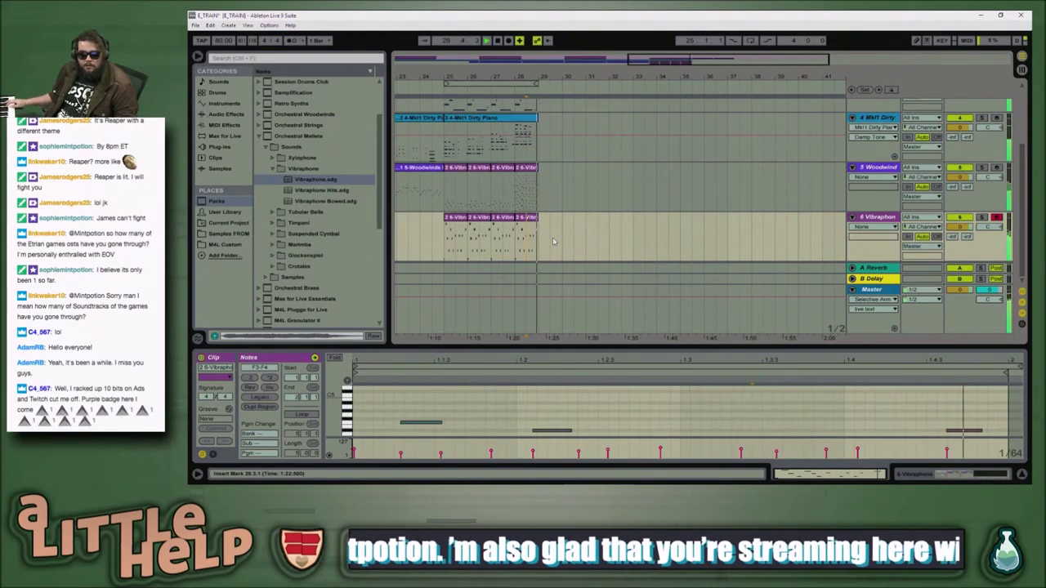
{"action": "key", "text": "space"}
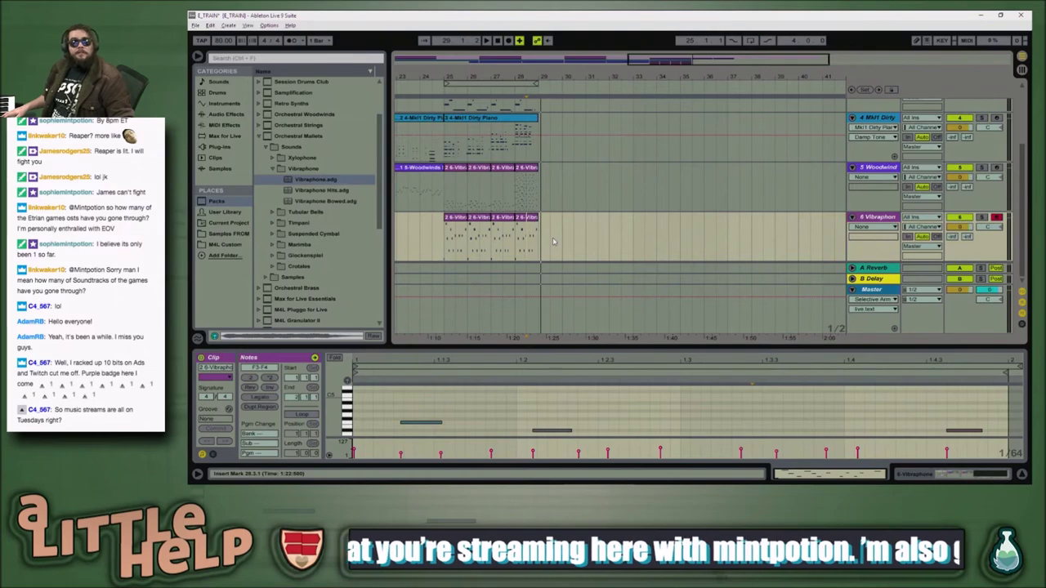
Step: Check the Bloody Fight video in Chrome, return to Ableton Live, and rehearse the Vibraphone part again from bar 28.3
{"action": "key", "text": "alt+Tab"}
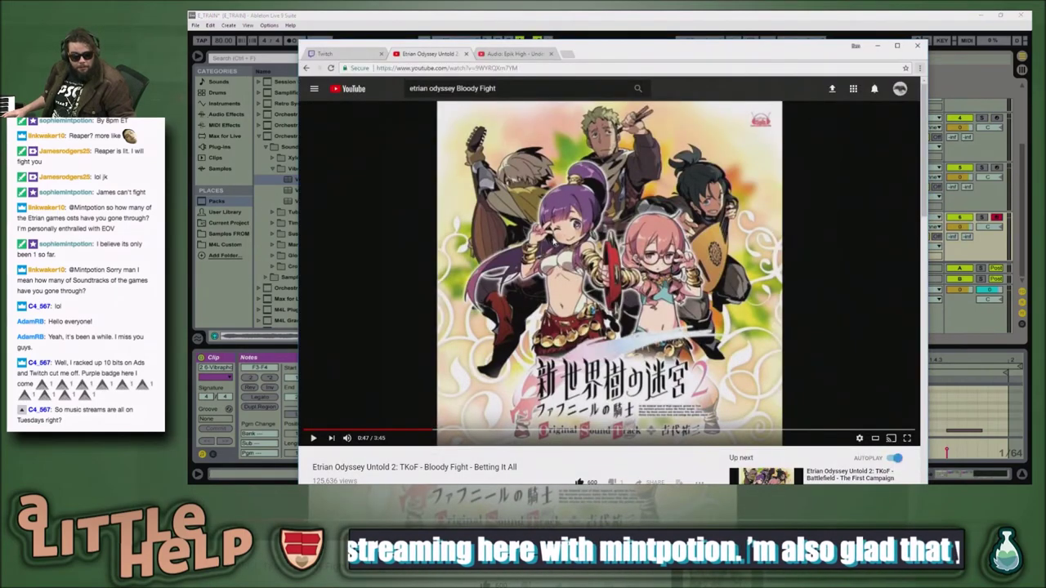
{"action": "key", "text": "alt+Tab"}
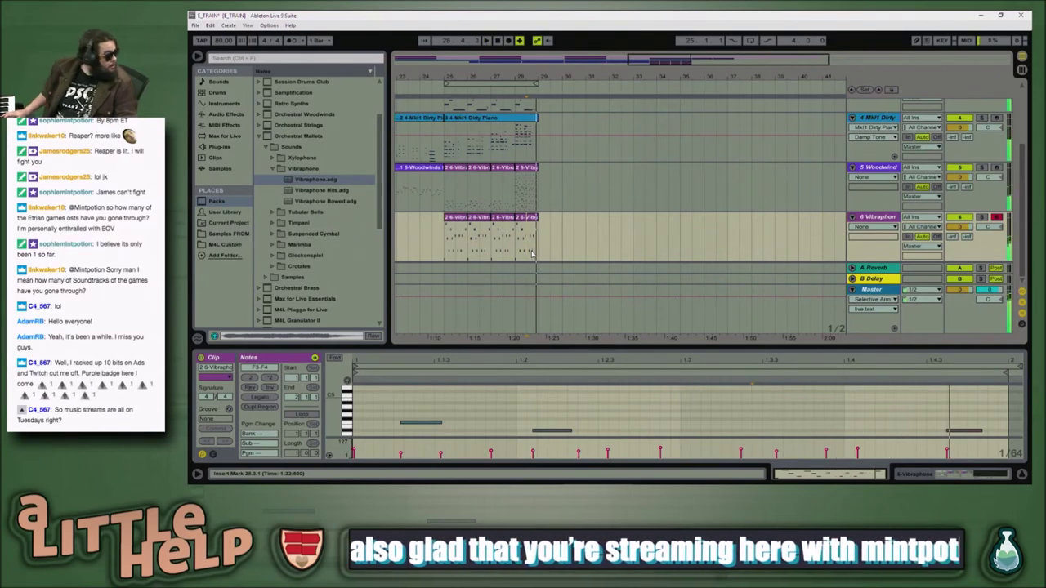
{"action": "key", "text": "space"}
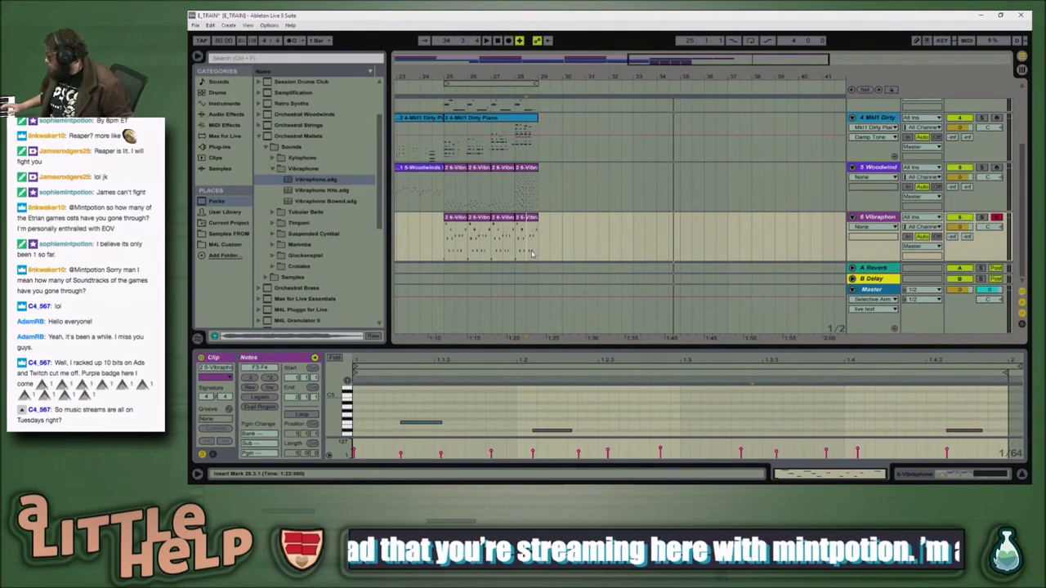
{"action": "key", "text": "space"}
{"action": "key", "text": "space"}
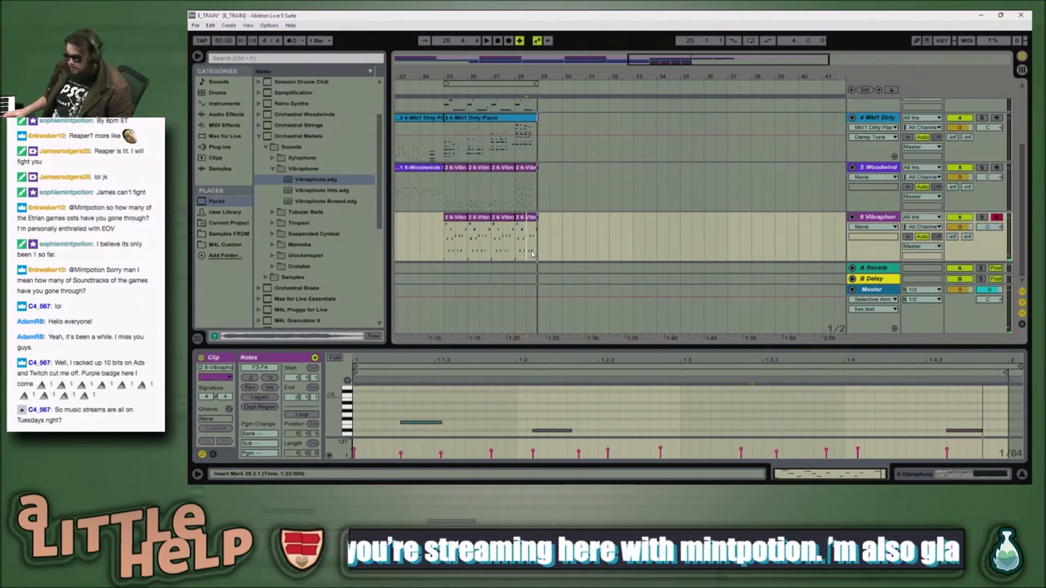
Step: Record the Vibraphone continuation from bar 28.3 to about bar 33 and play back its beginning
{"action": "key", "text": "F9"}
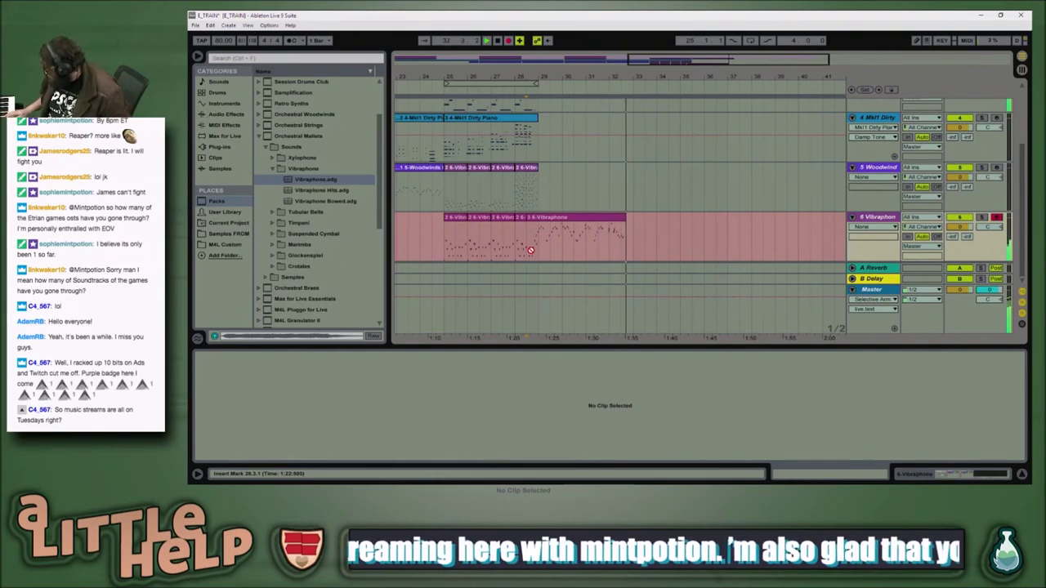
{"action": "key", "text": "space"}
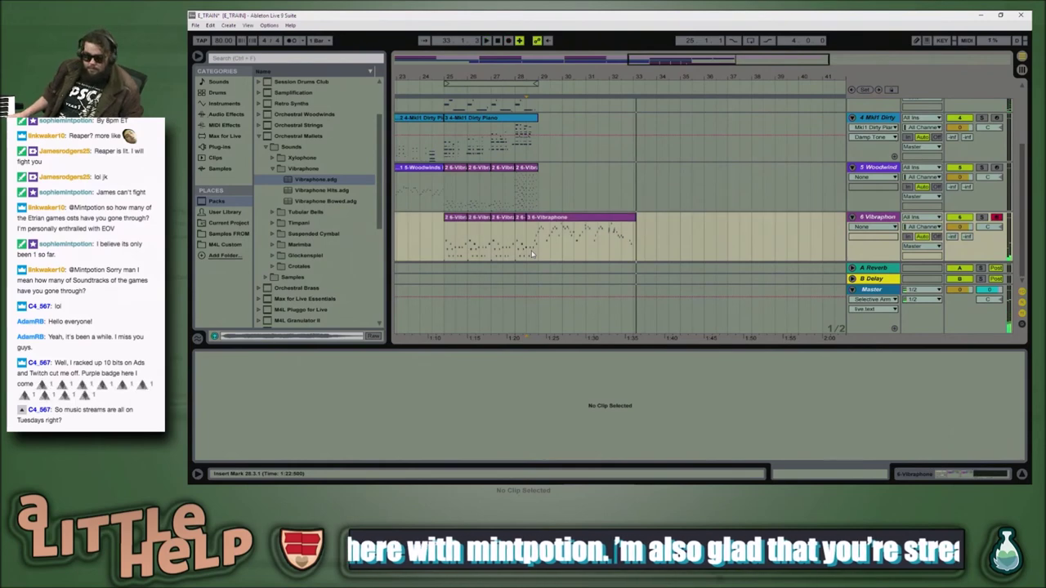
{"action": "key", "text": "space"}
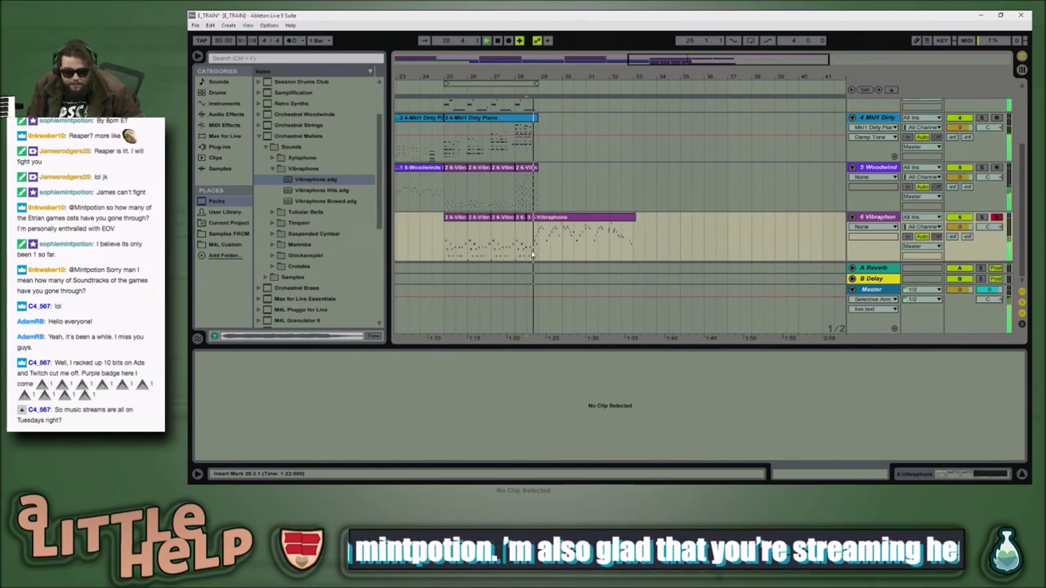
{"action": "key", "text": "space"}
Step: Arm the Mk1 Dirty Piano track for recording in place of the Vibraphone track
{"action": "left_click", "coordinate": [546, 161]}
{"action": "scroll", "coordinate": [546, 171], "scroll_direction": "up", "scroll_amount": 3}
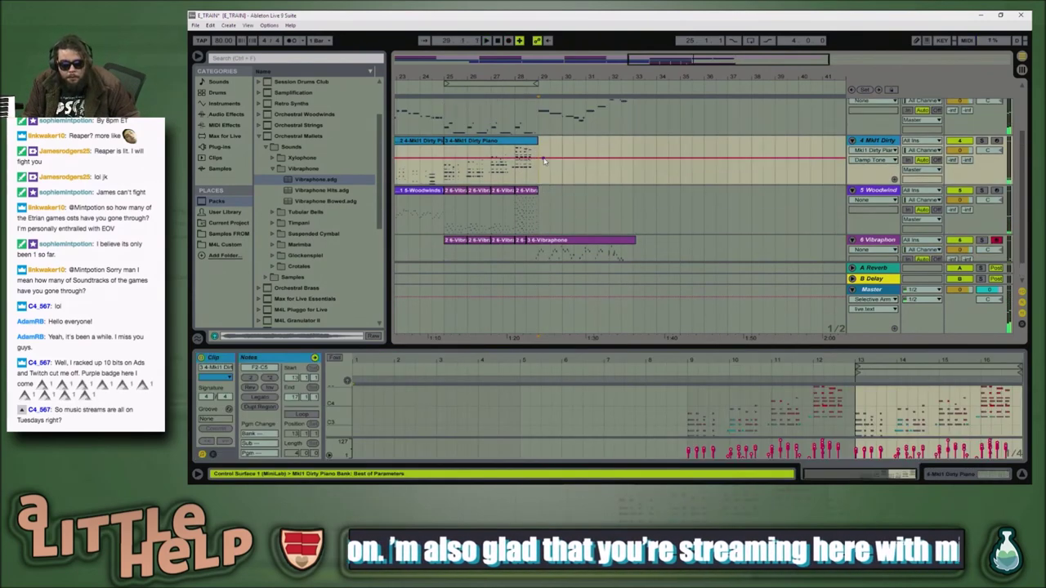
{"action": "scroll", "coordinate": [548, 173], "scroll_direction": "down", "scroll_amount": 3}
{"action": "left_click", "coordinate": [551, 216]}
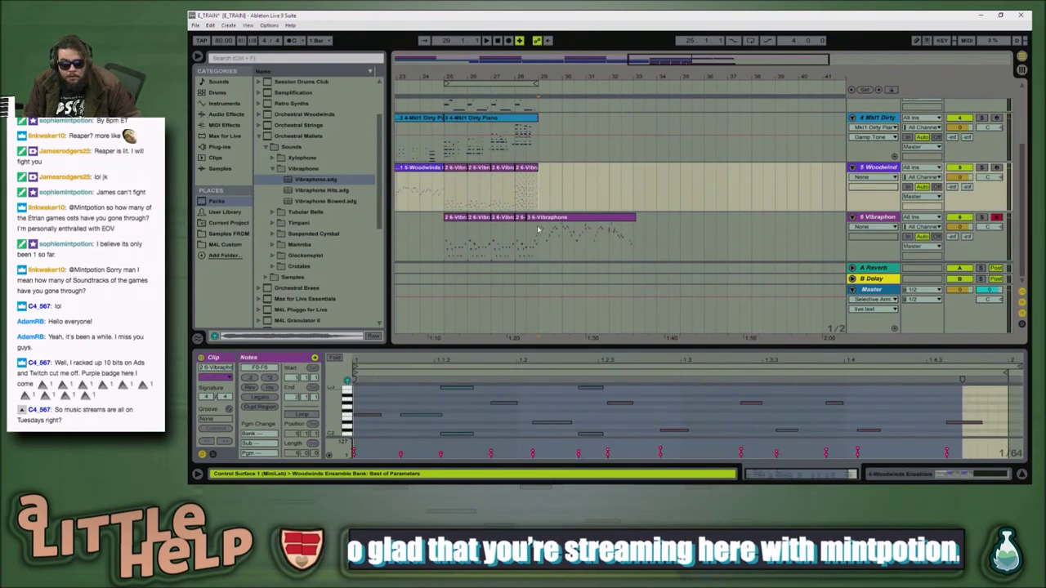
{"action": "scroll", "coordinate": [553, 219], "scroll_direction": "up", "scroll_amount": 4}
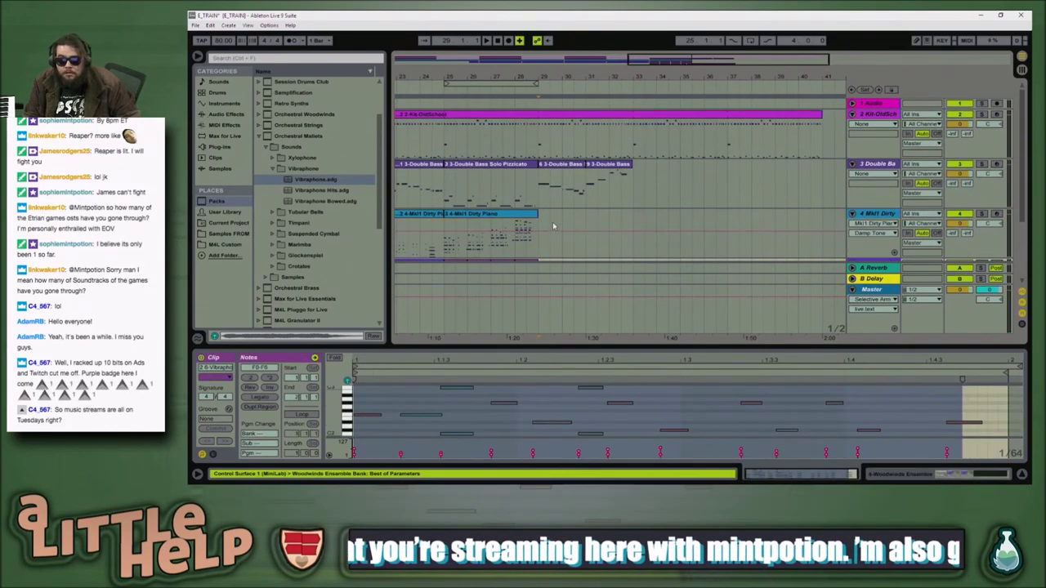
{"action": "left_click", "coordinate": [550, 229]}
{"action": "left_click", "coordinate": [535, 237]}
{"action": "scroll", "coordinate": [547, 237], "scroll_direction": "down", "scroll_amount": 4}
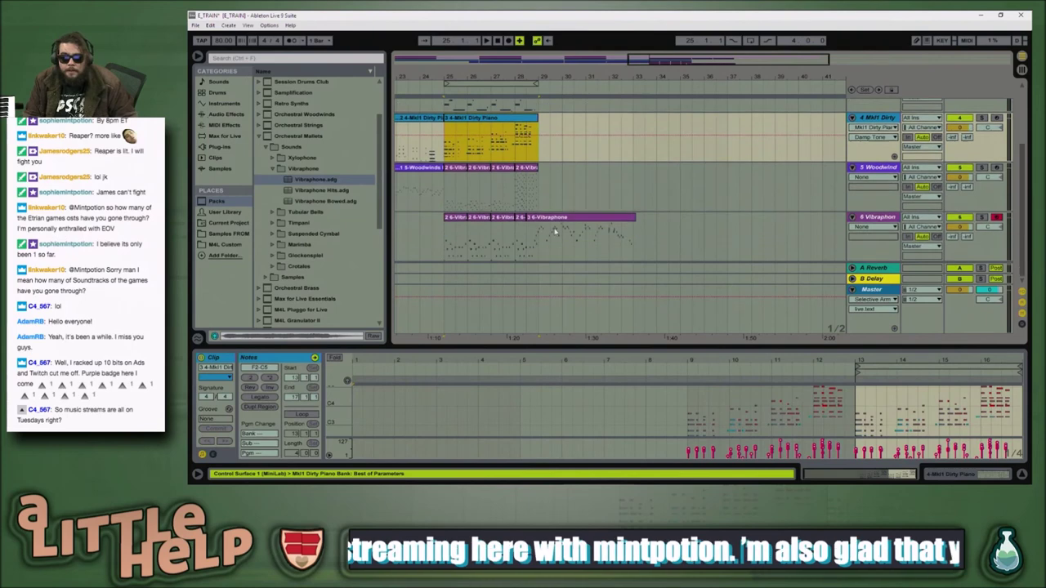
{"action": "left_click", "coordinate": [563, 238]}
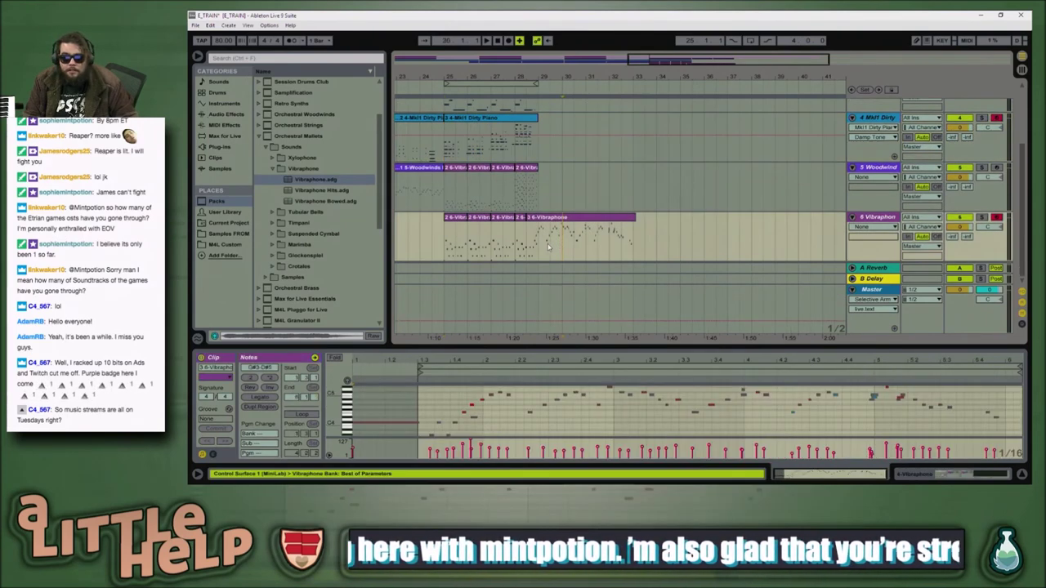
{"action": "scroll", "coordinate": [564, 187], "scroll_direction": "up", "scroll_amount": 2}
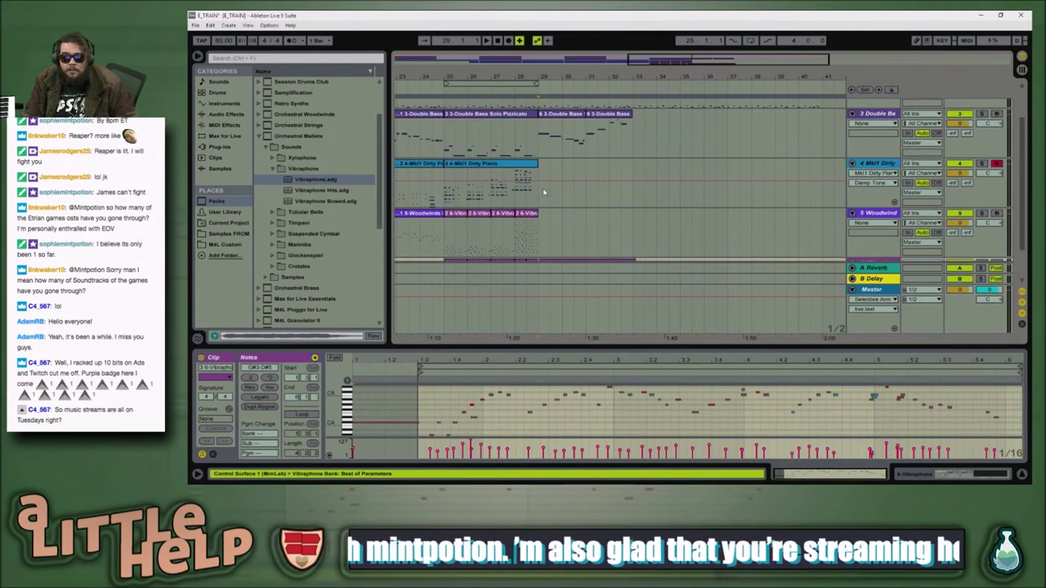
Step: Play the arrangement from bar 28.3 on the Mk1 Dirty Piano track to rehearse a piano part over the new section
{"action": "left_click", "coordinate": [537, 195]}
{"action": "left_click", "coordinate": [527, 196]}
{"action": "key", "text": "space"}
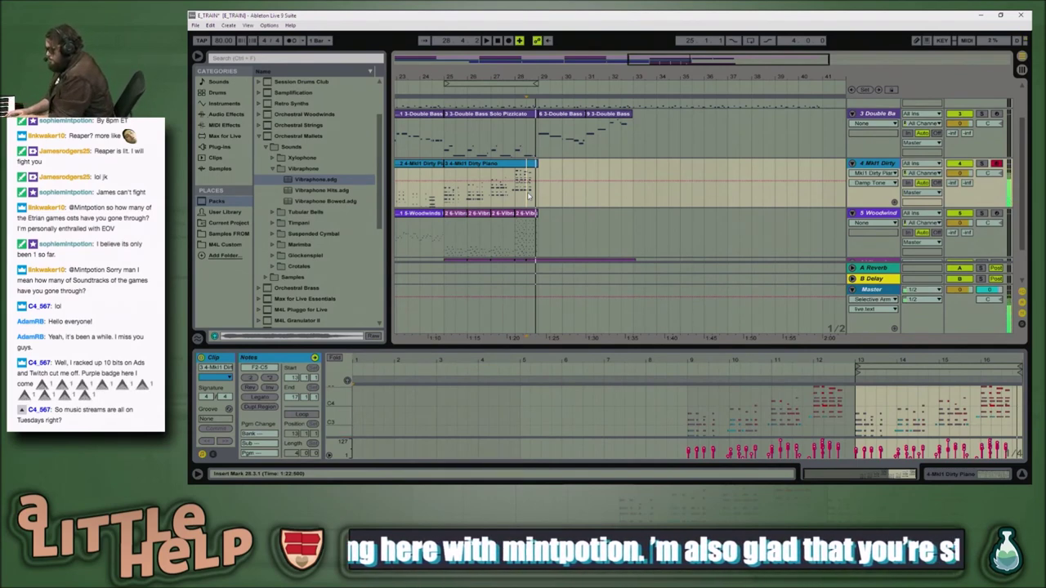
{"action": "key", "text": "space"}
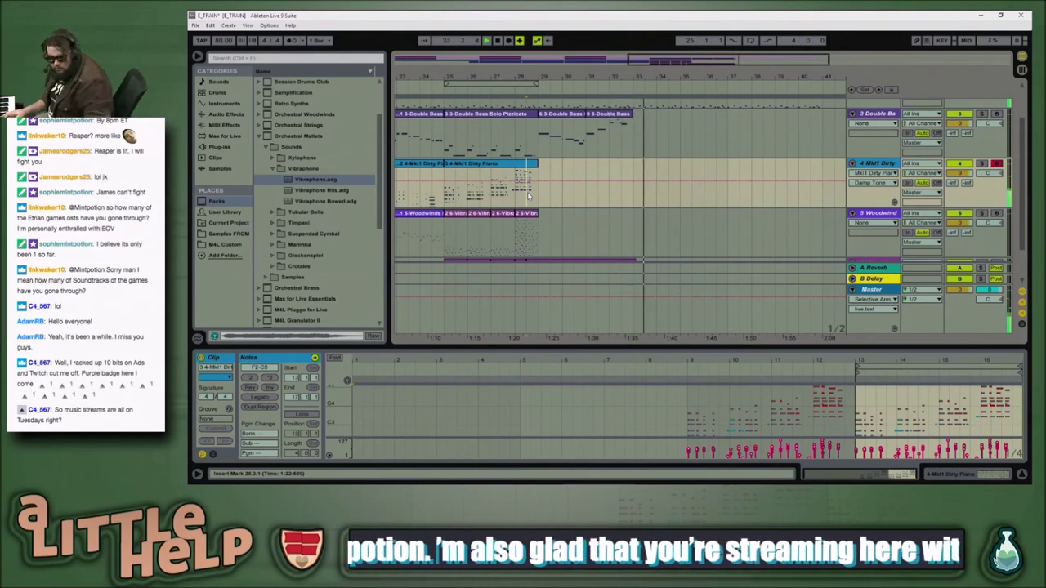
{"action": "left_click", "coordinate": [528, 194]}
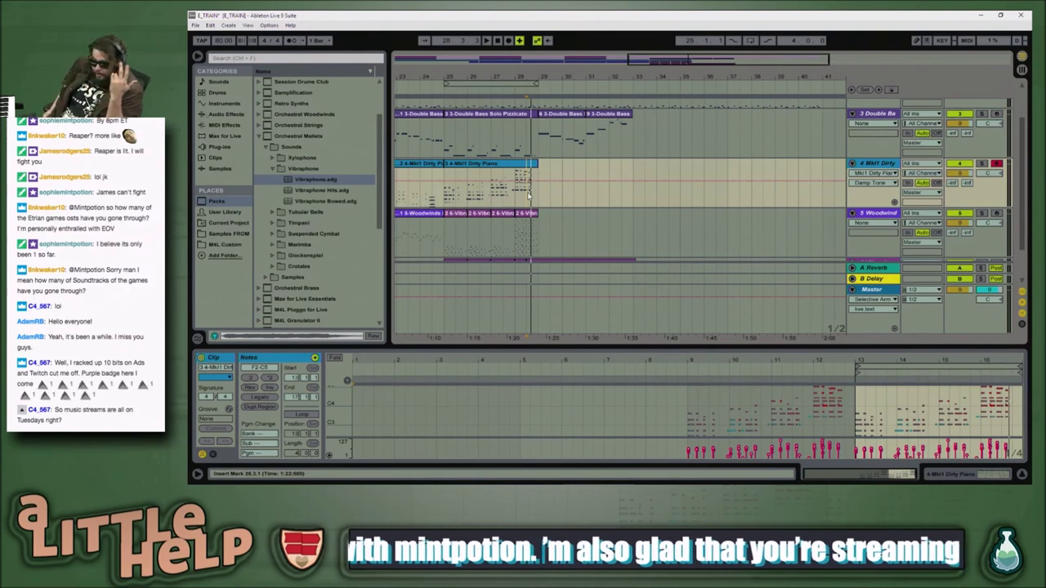
{"action": "key", "text": "space"}
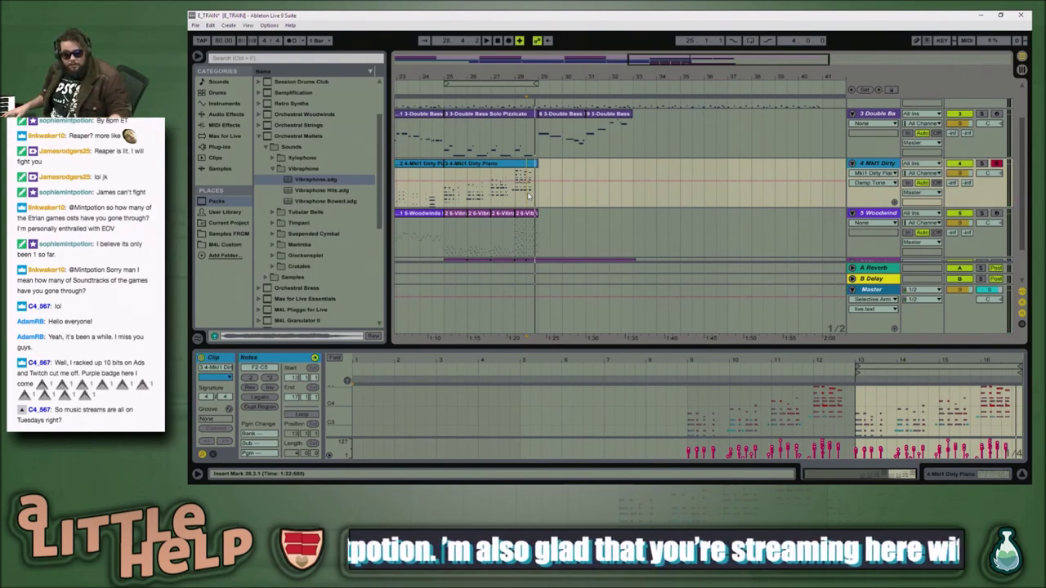
Step: Record the Mk1 Dirty Piano continuation from bar 28.3 to about bar 33
{"action": "left_click", "coordinate": [528, 195]}
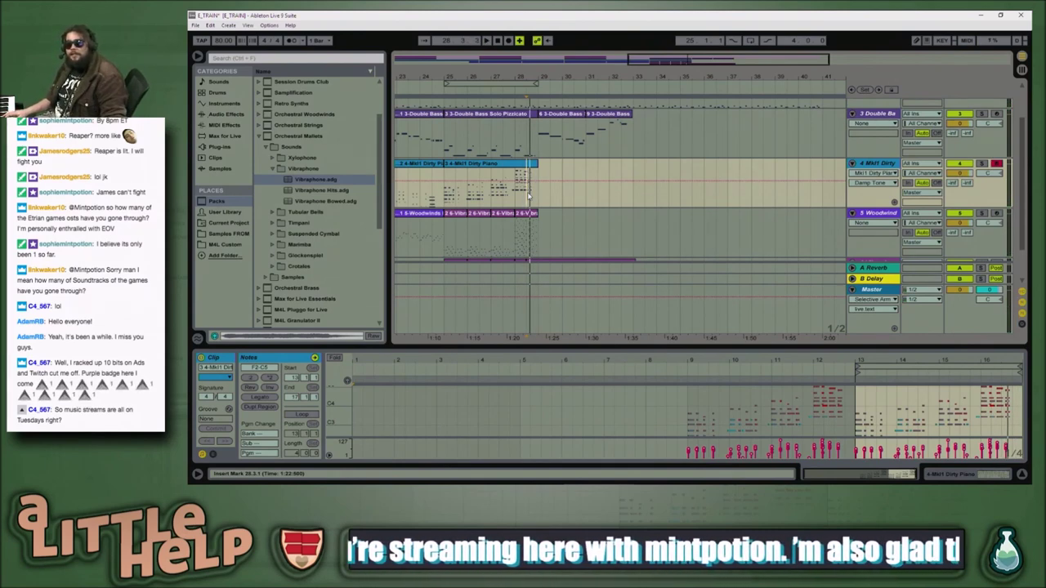
{"action": "key", "text": "F9"}
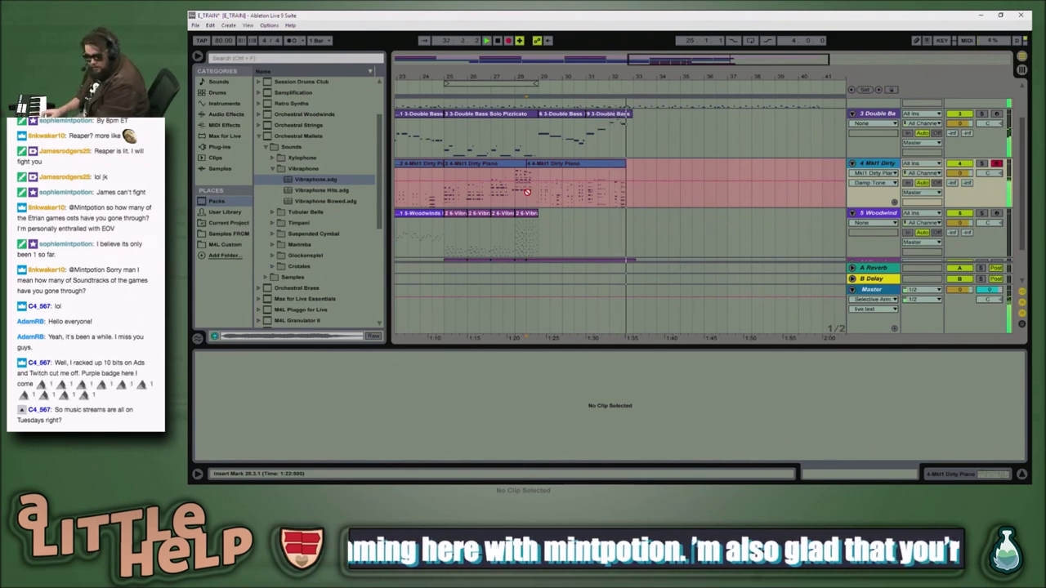
{"action": "key", "text": "space"}
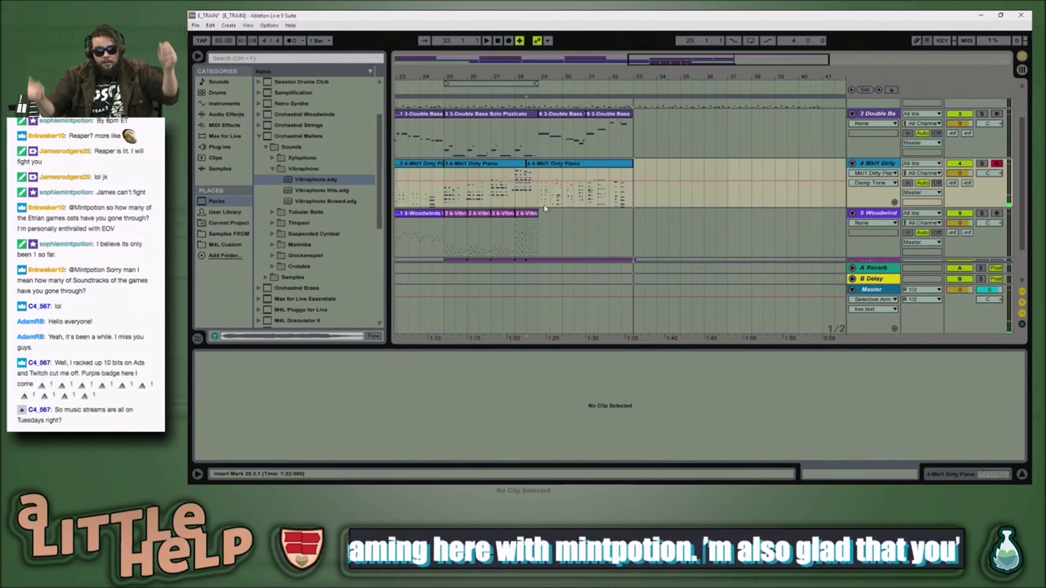
Step: Select all the Mk1 Dirty Piano clips and loop the arrangement over them from bar 1 to bar 33
{"action": "left_click_drag", "start_coordinate": [650, 62], "coordinate": [629, 67]}
{"action": "left_click", "coordinate": [568, 184]}
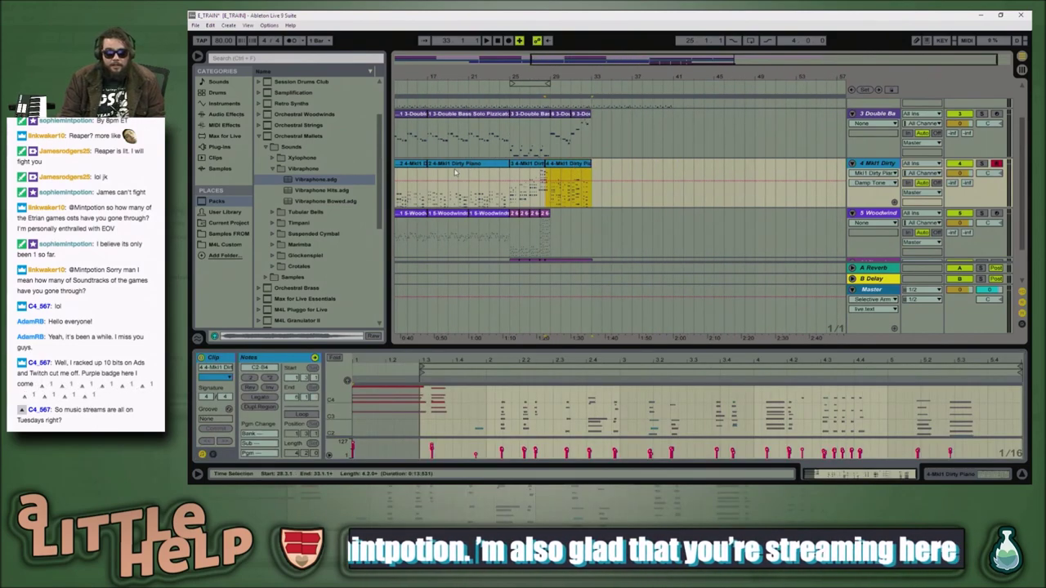
{"action": "key", "text": "ctrl+a"}
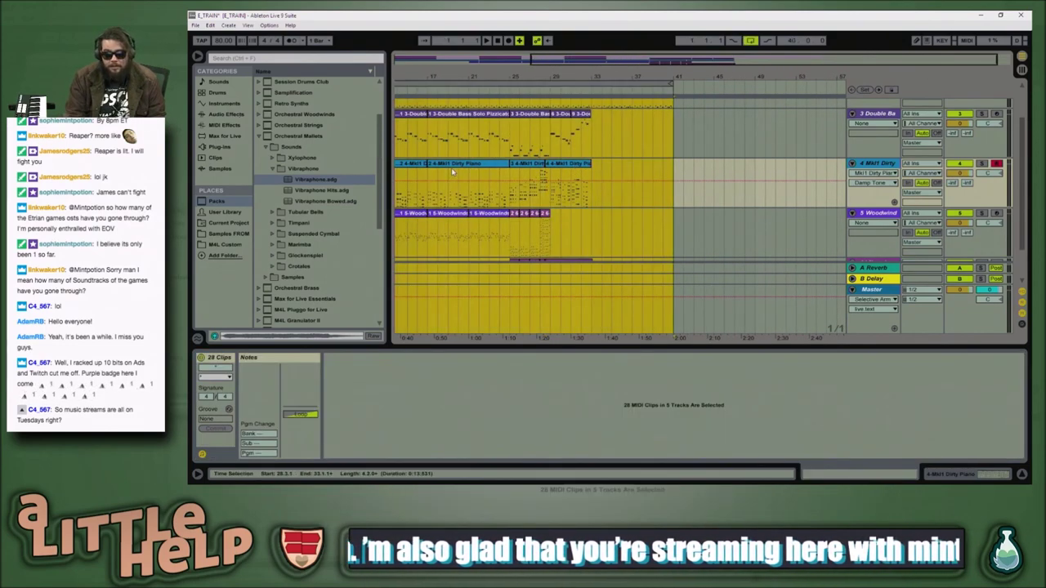
{"action": "left_click", "coordinate": [568, 168]}
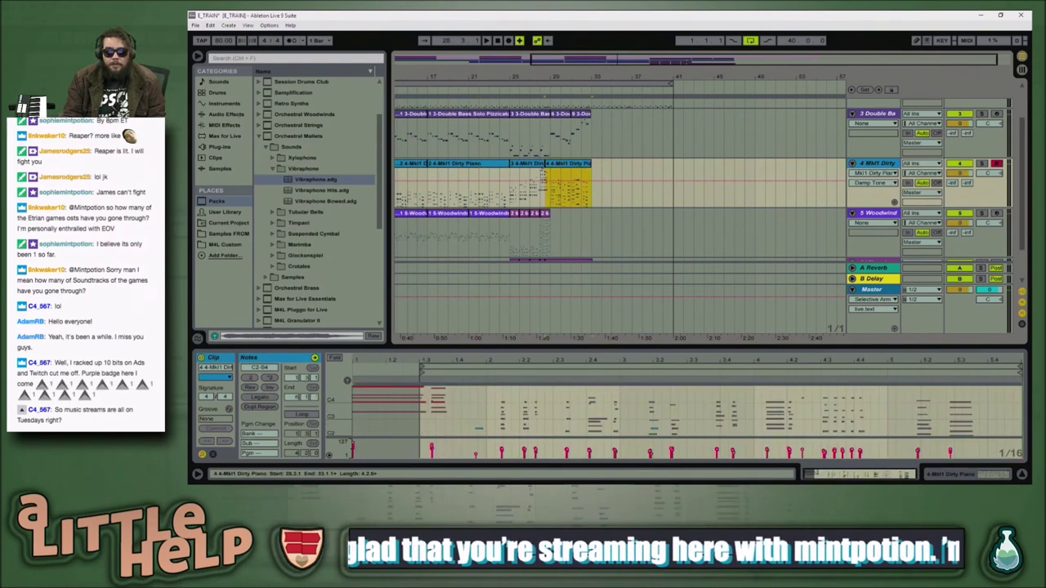
{"action": "left_click", "coordinate": [449, 183], "text": "shift"}
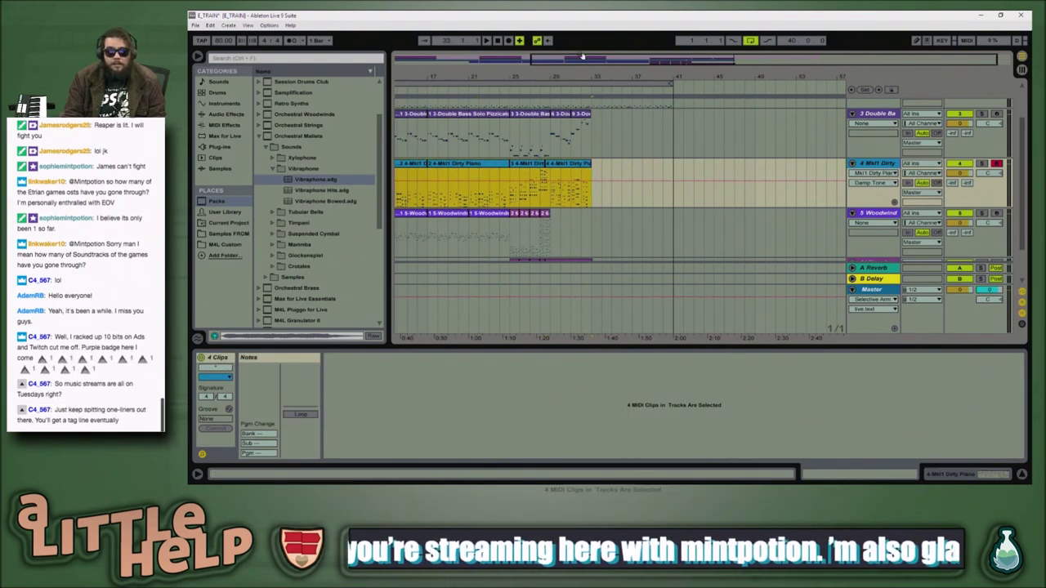
{"action": "key", "text": "minus"}
{"action": "left_click", "coordinate": [419, 166], "text": "shift"}
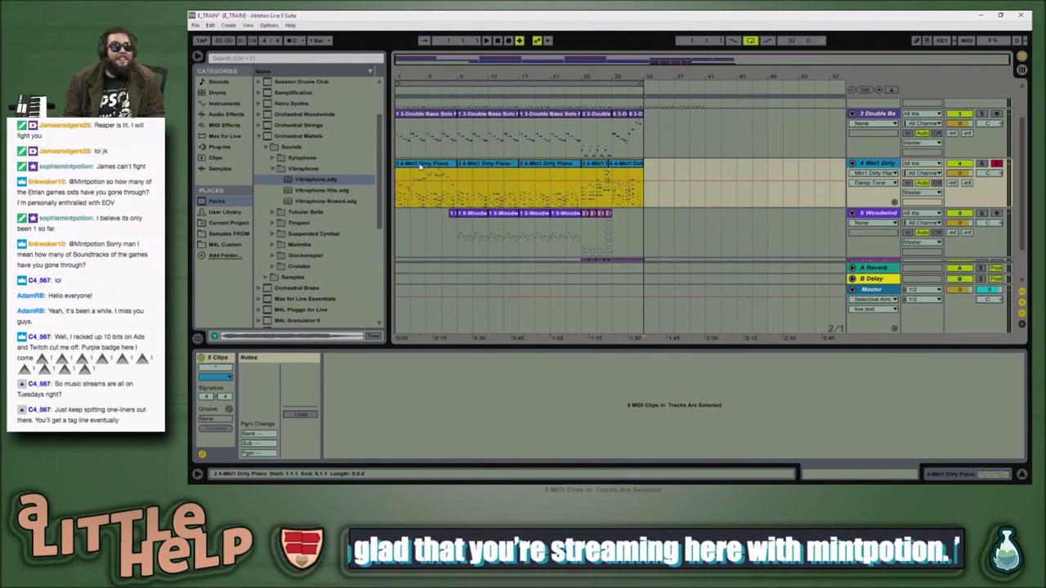
Step: Save the E_TRAIN set and play the looped arrangement from bar 1
{"action": "key", "text": "ctrl+s"}
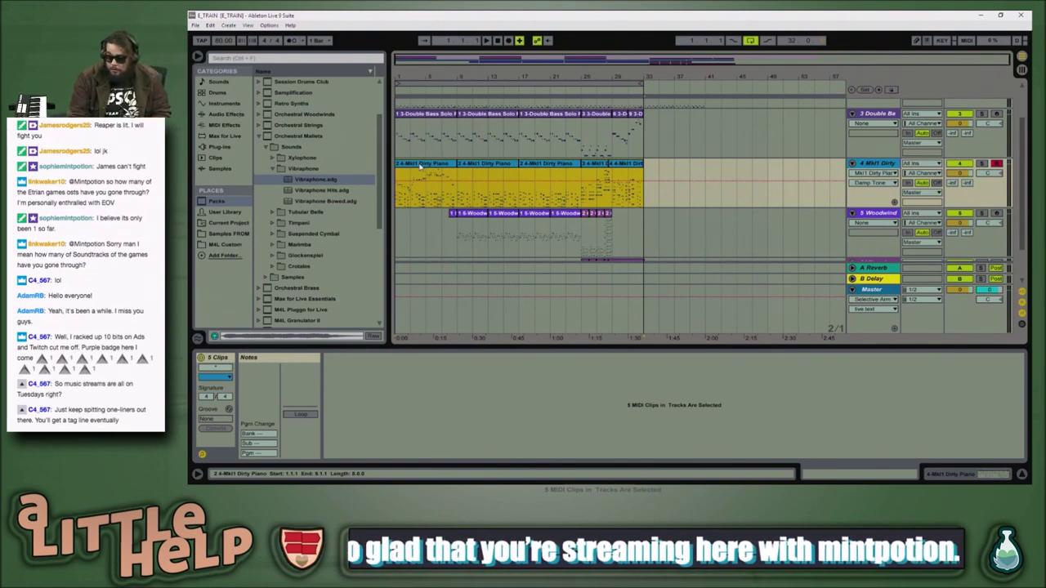
{"action": "key", "text": "space"}
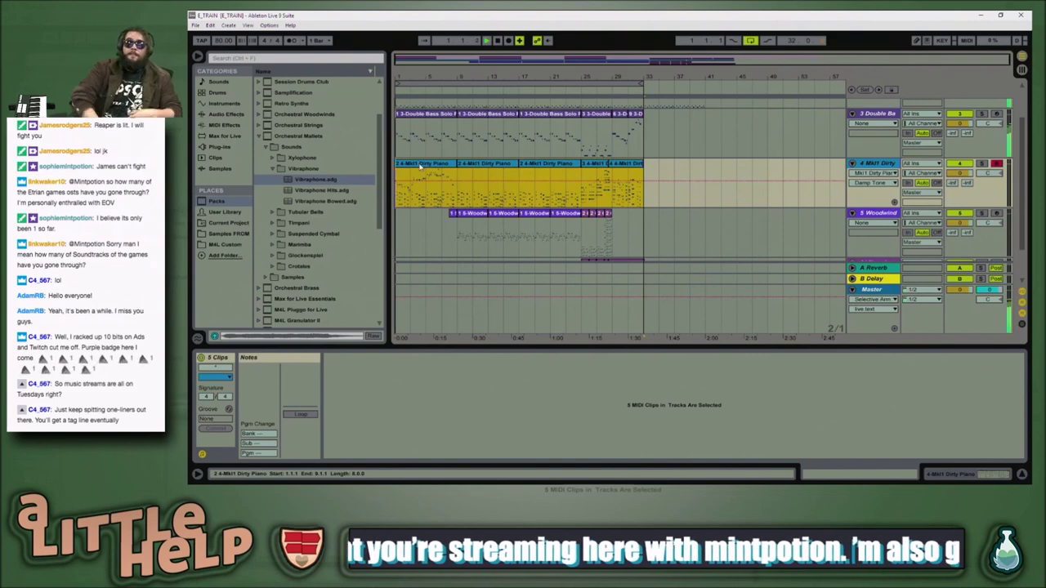